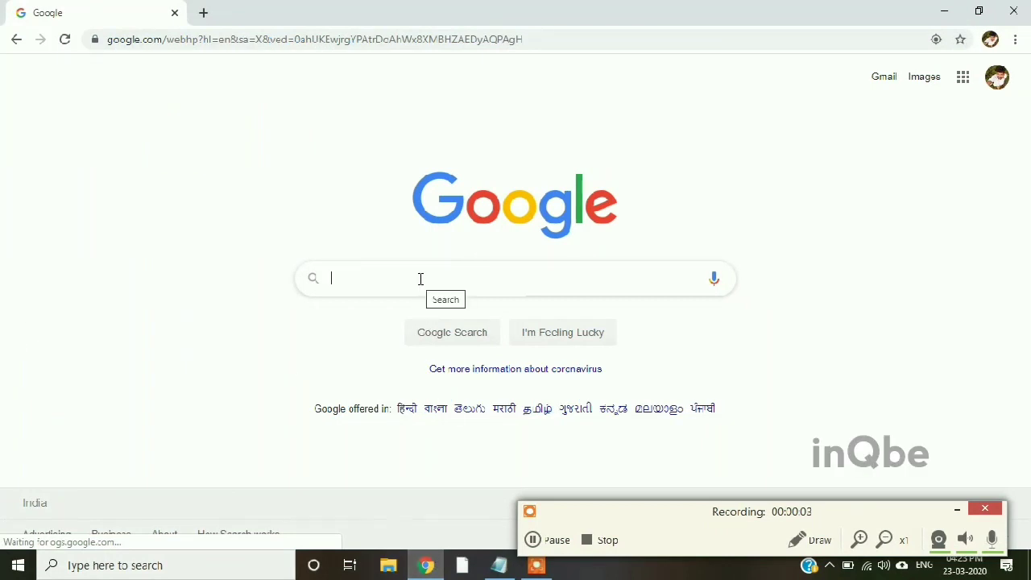
Search Google for autodesk eagle and download the free Windows version from Autodesk's EAGLE download page
{"action": "type", "text": "auto"}
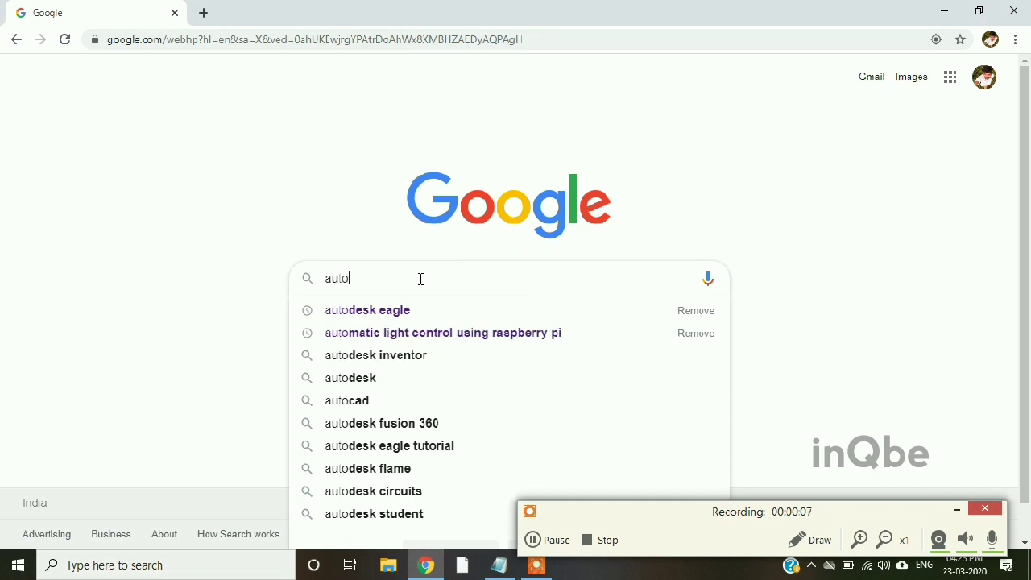
{"action": "key", "text": "Down"}
{"action": "key", "text": "Return"}
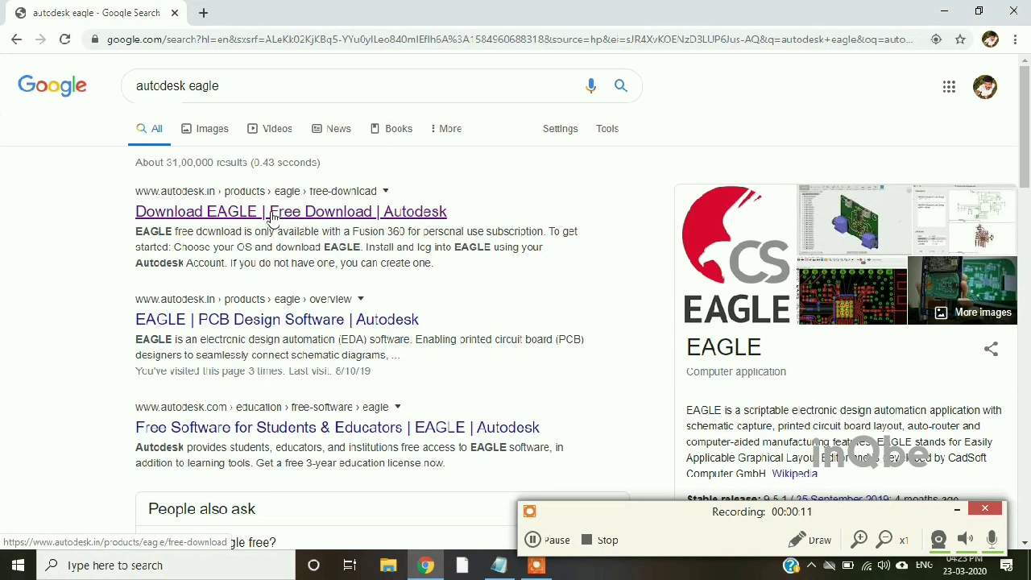
{"action": "left_click", "coordinate": [257, 214]}
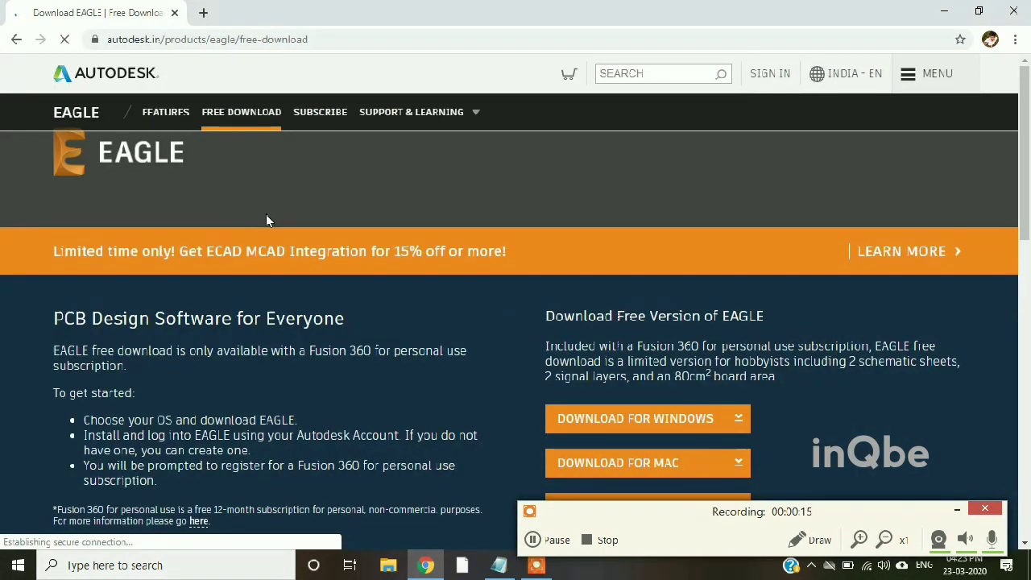
{"action": "scroll", "coordinate": [670, 257], "scroll_direction": "down", "scroll_amount": 1}
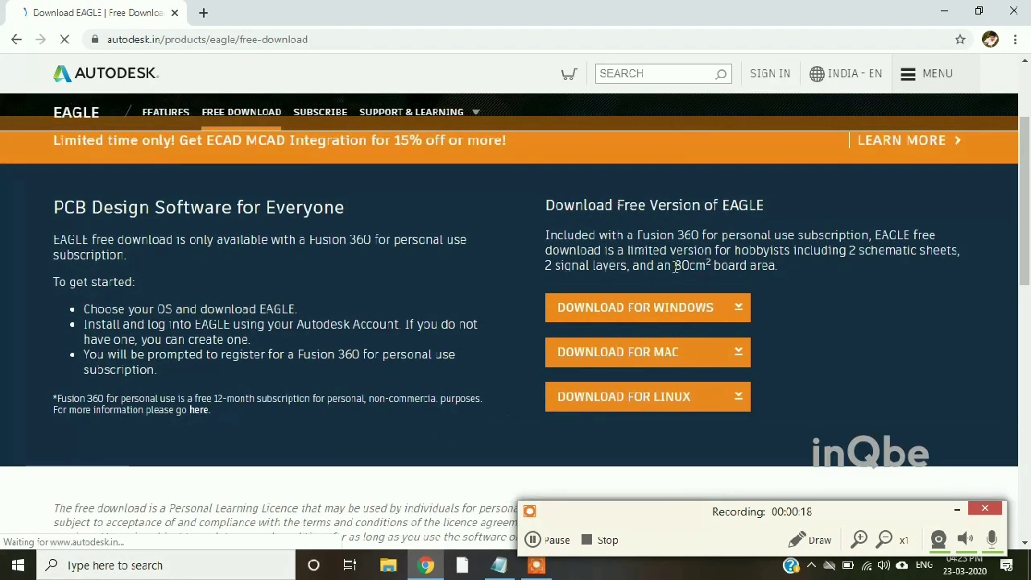
{"action": "left_click", "coordinate": [670, 307]}
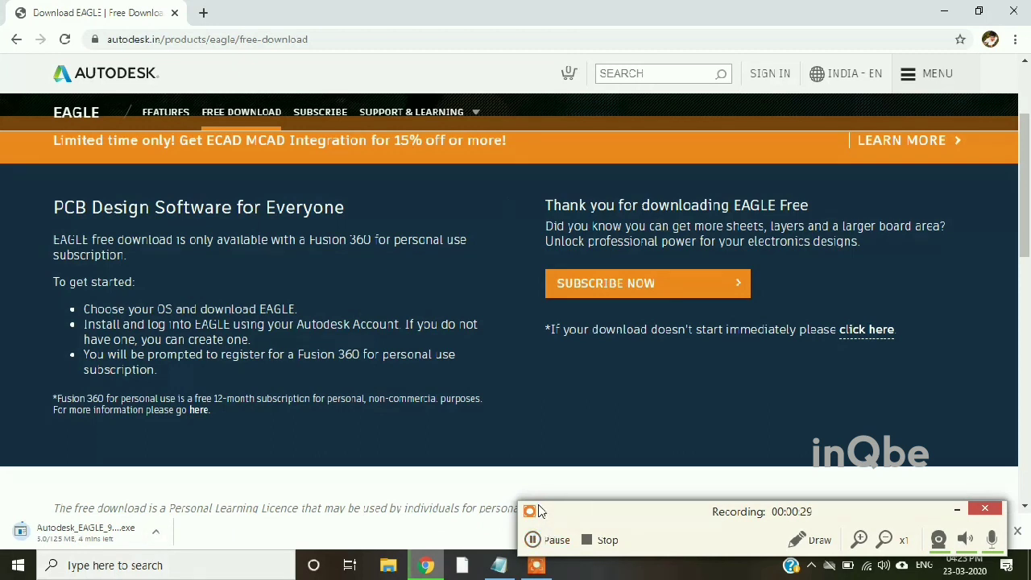
Launch the downloaded EAGLE installer and accept its license agreement
{"action": "scroll", "coordinate": [555, 426], "scroll_direction": "down", "scroll_amount": 1}
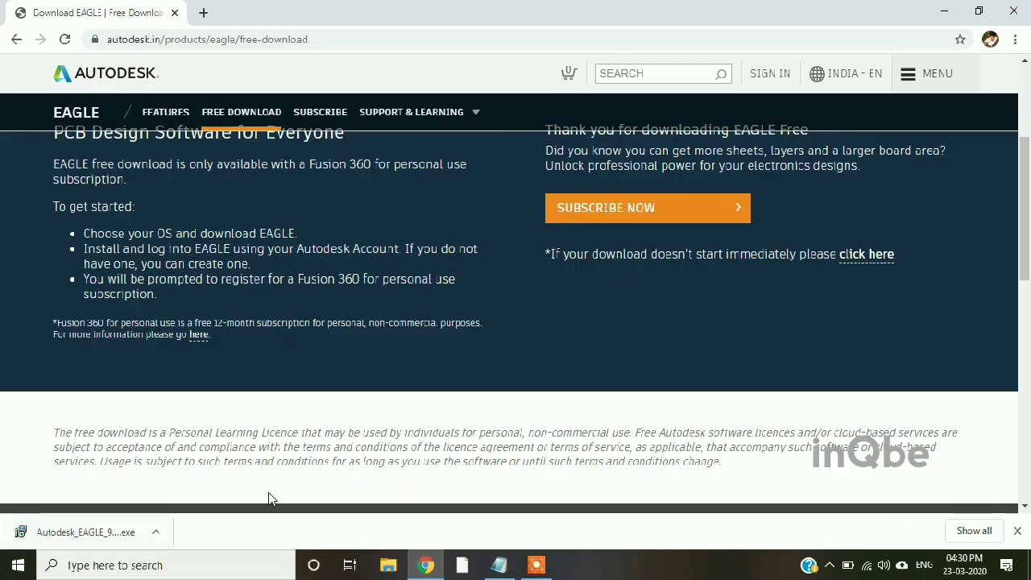
{"action": "left_click", "coordinate": [69, 540]}
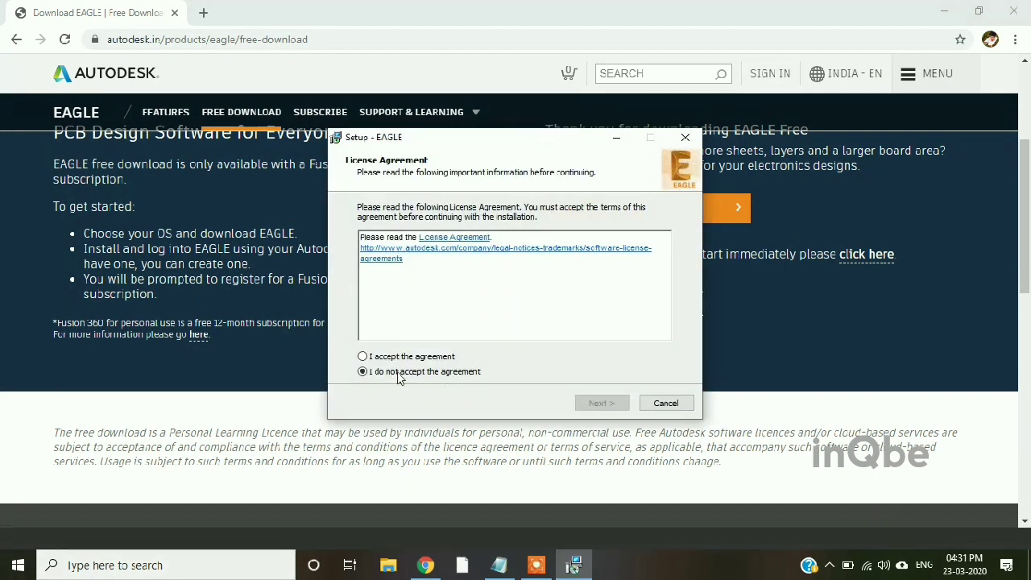
{"action": "left_click", "coordinate": [395, 359]}
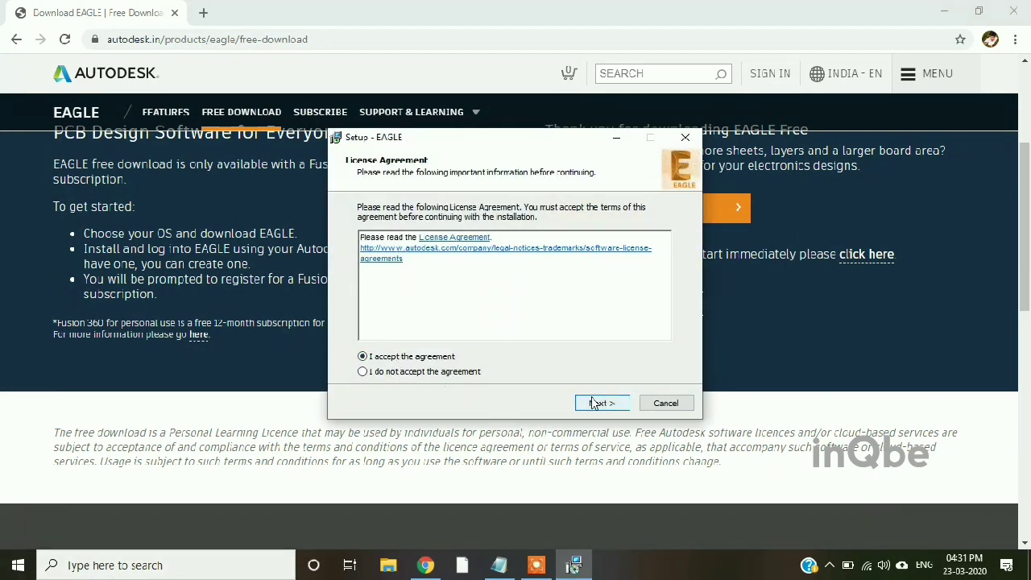
{"action": "left_click", "coordinate": [598, 403]}
{"action": "left_click", "coordinate": [594, 403]}
Install EAGLE with a desktop shortcut and skip importing settings from a previous EAGLE version
{"action": "left_click", "coordinate": [366, 254]}
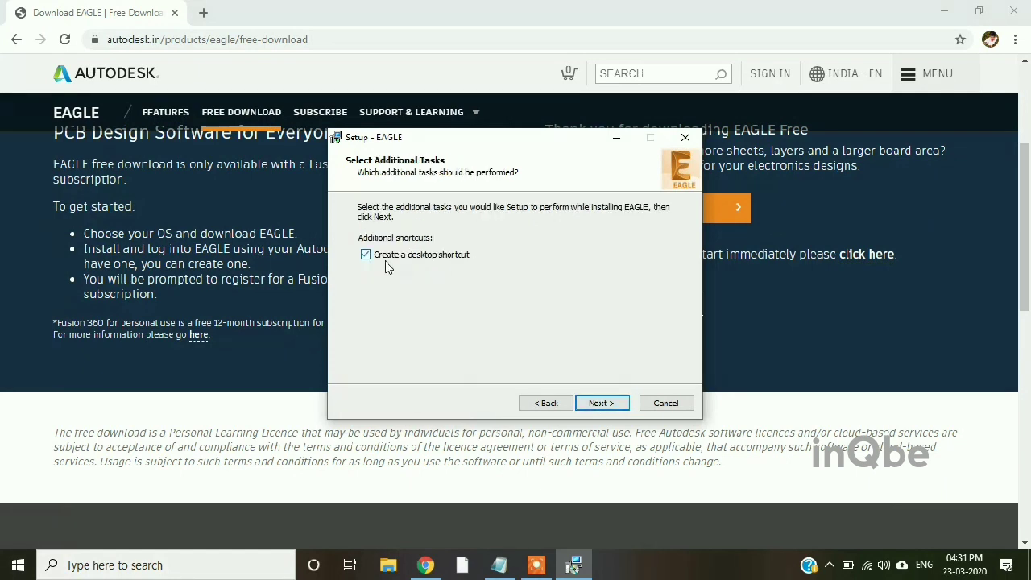
{"action": "left_click", "coordinate": [596, 402]}
{"action": "left_click", "coordinate": [589, 403]}
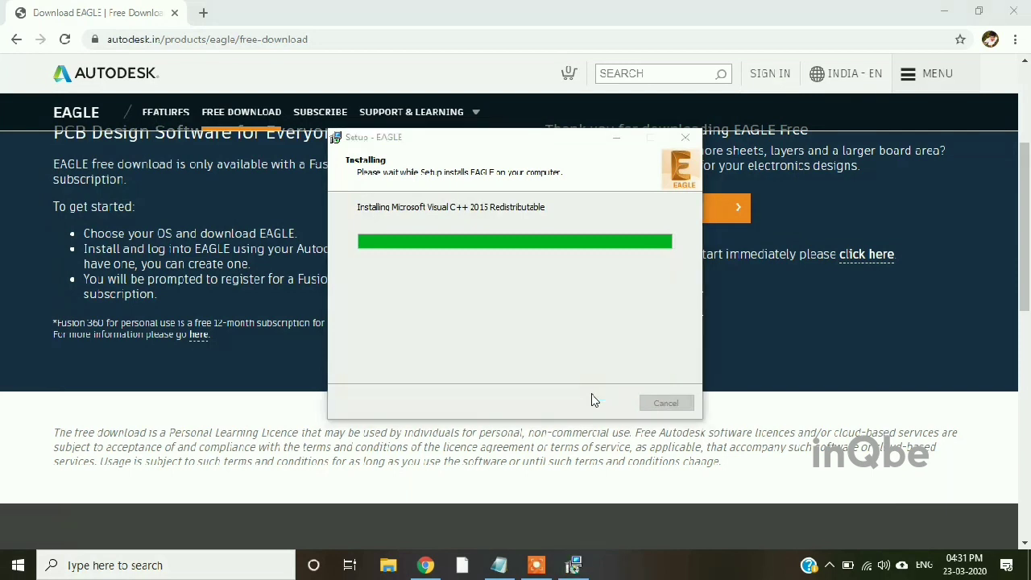
{"action": "left_click", "coordinate": [597, 403]}
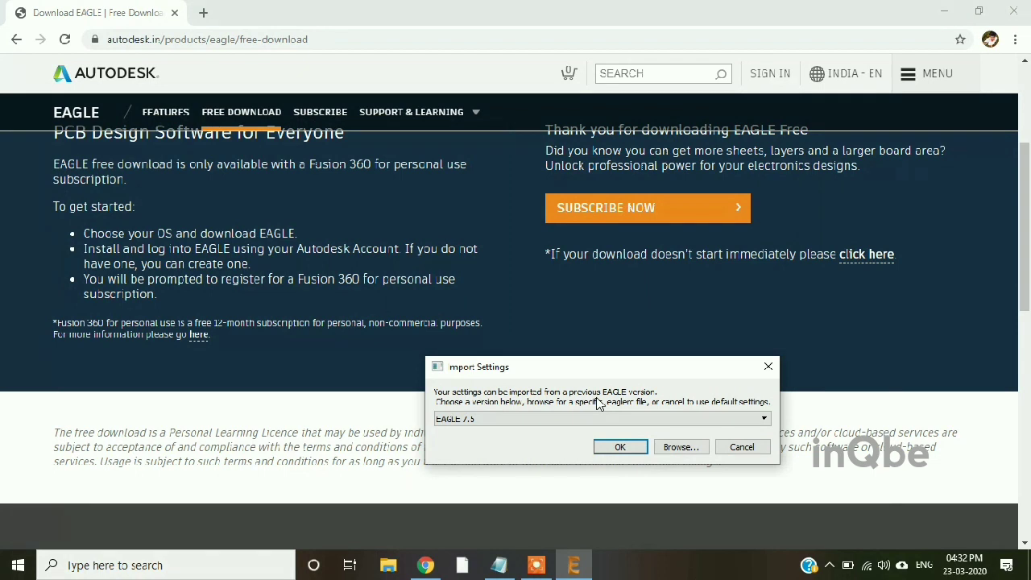
{"action": "left_click", "coordinate": [762, 448]}
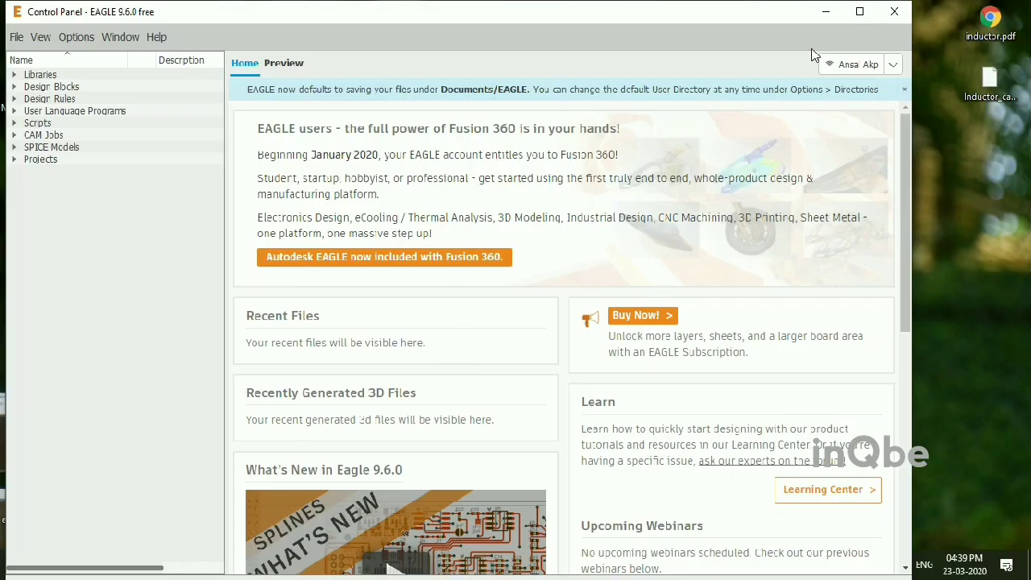
Maximize the EAGLE Control Panel and create a new project named "first project"
{"action": "left_click", "coordinate": [860, 13]}
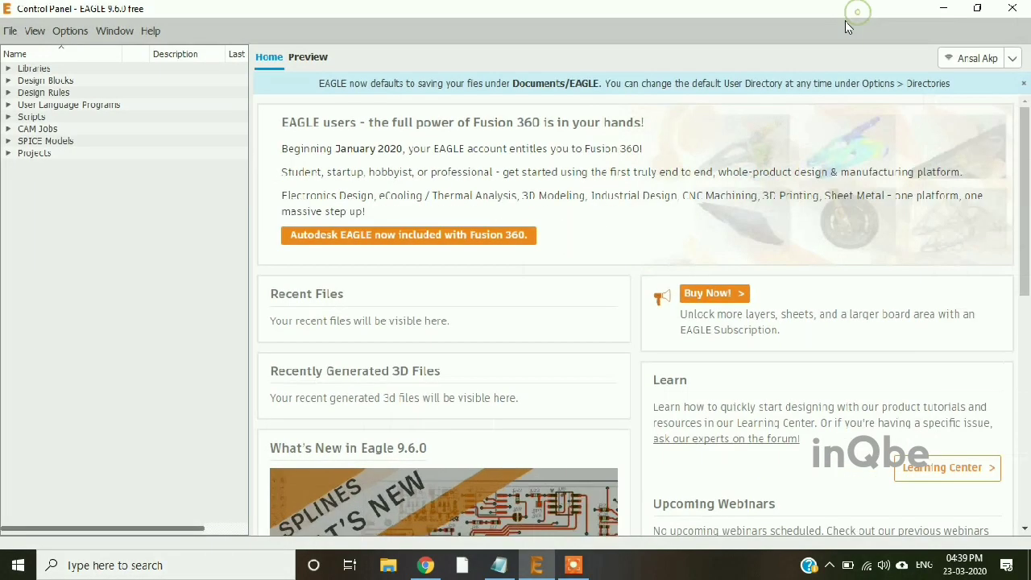
{"action": "left_click", "coordinate": [13, 32]}
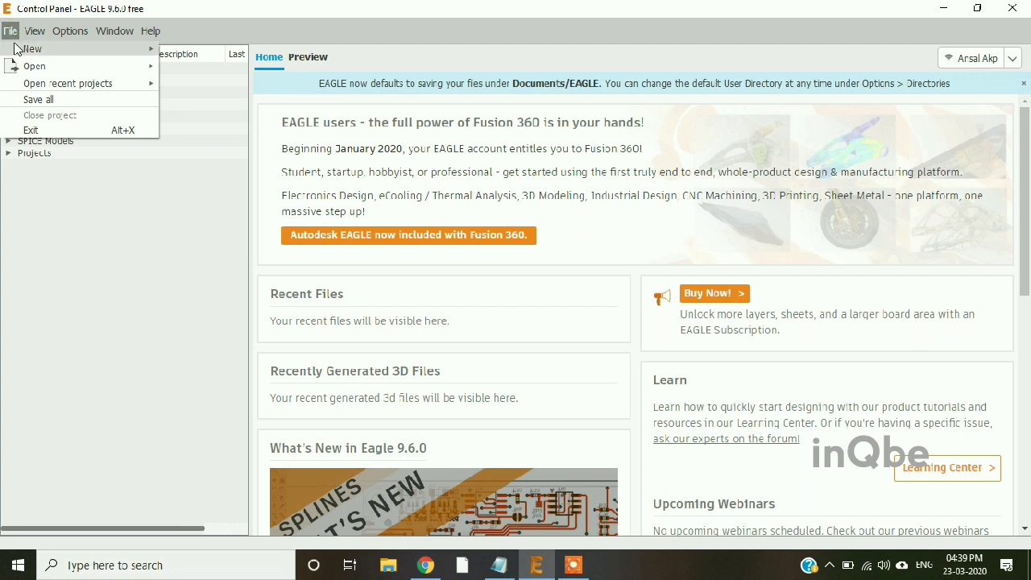
{"action": "mouse_move", "coordinate": [132, 40]}
{"action": "mouse_move", "coordinate": [11, 32]}
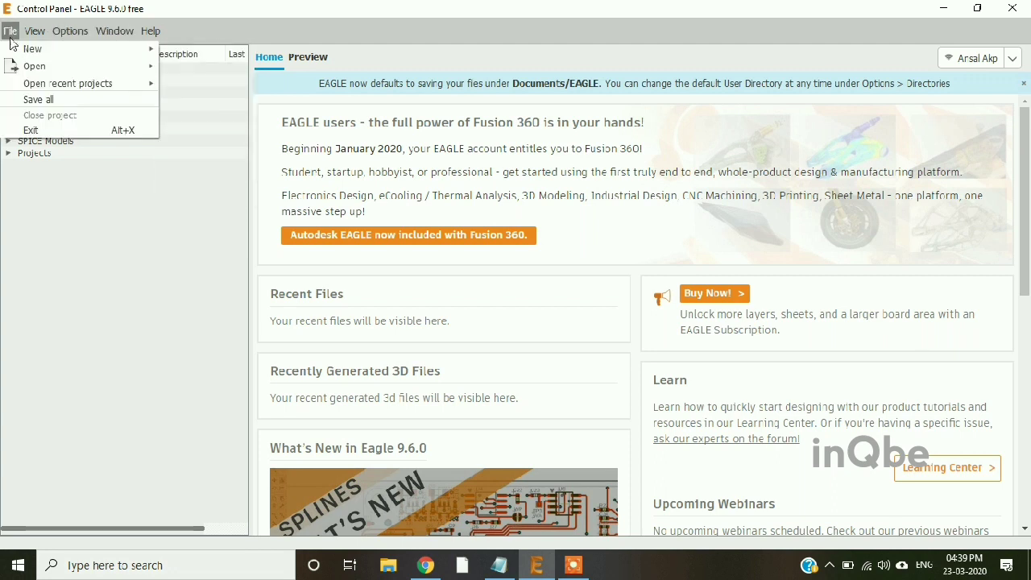
{"action": "mouse_move", "coordinate": [21, 52]}
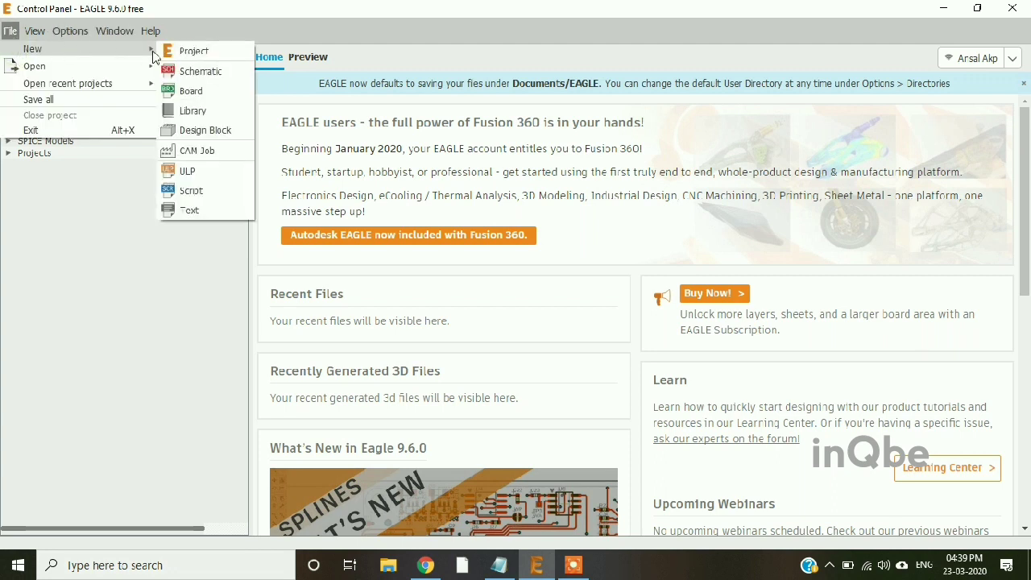
{"action": "left_click", "coordinate": [184, 54]}
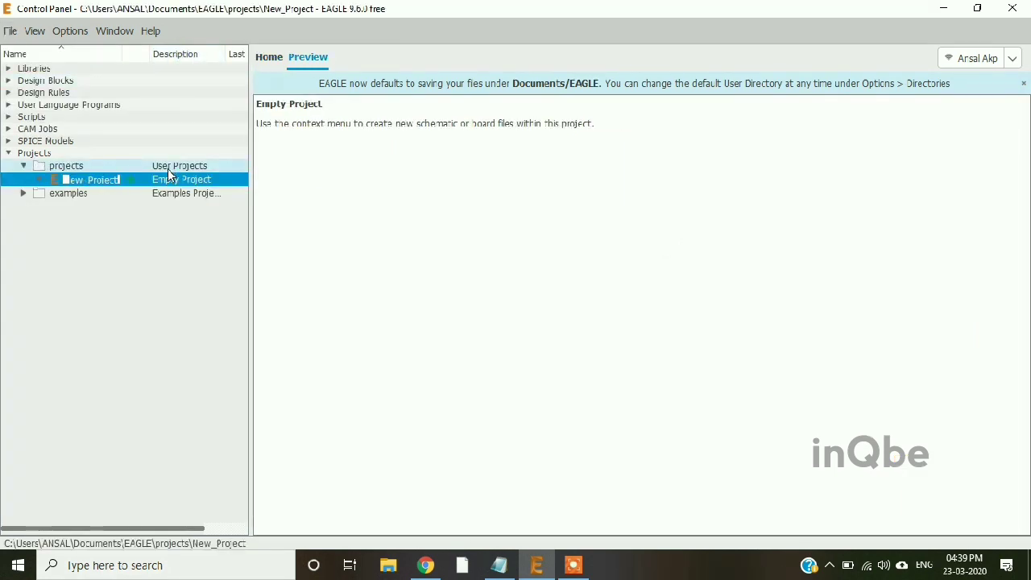
{"action": "key", "text": "BackSpace"}
{"action": "type", "text": "irst project"}
{"action": "key", "text": "Return"}
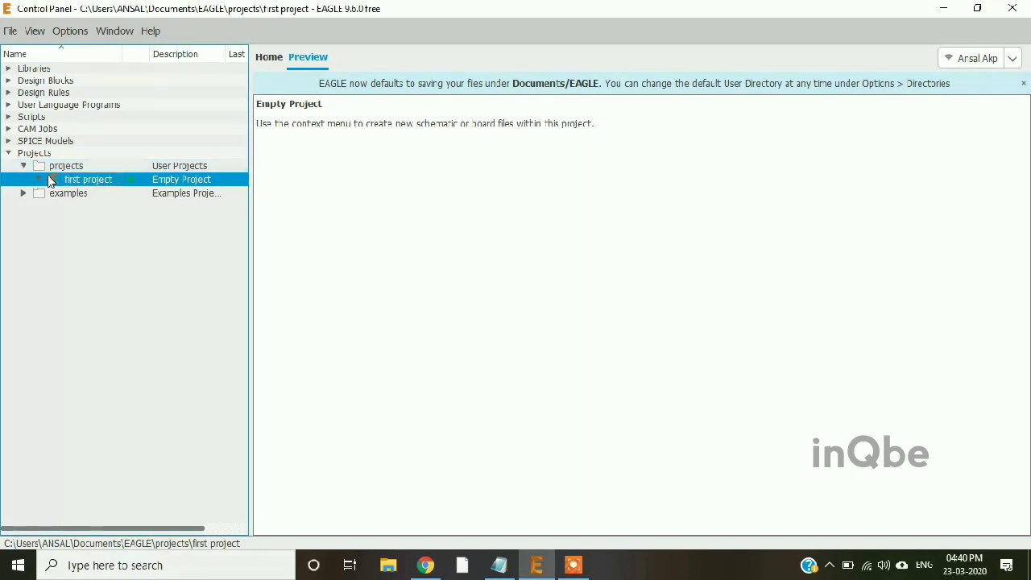
Create a new schematic inside "first project" and maximize its editor window
{"action": "right_click", "coordinate": [76, 181]}
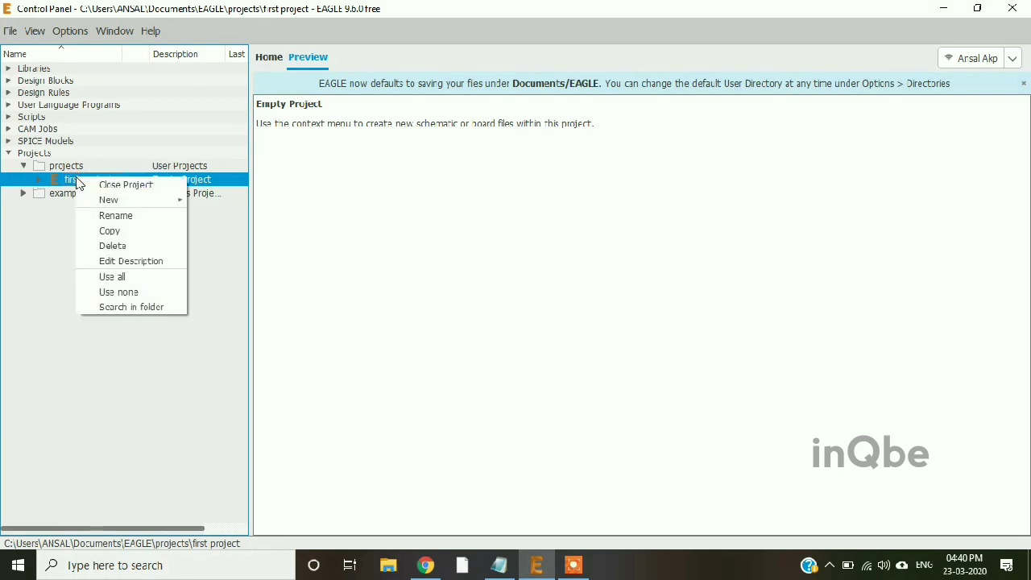
{"action": "mouse_move", "coordinate": [105, 200]}
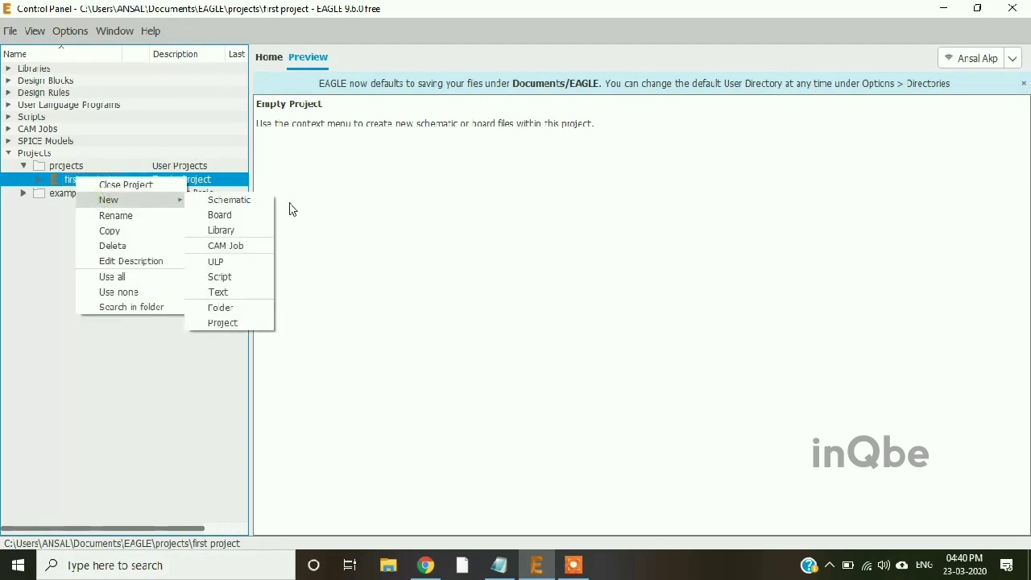
{"action": "left_click", "coordinate": [214, 201]}
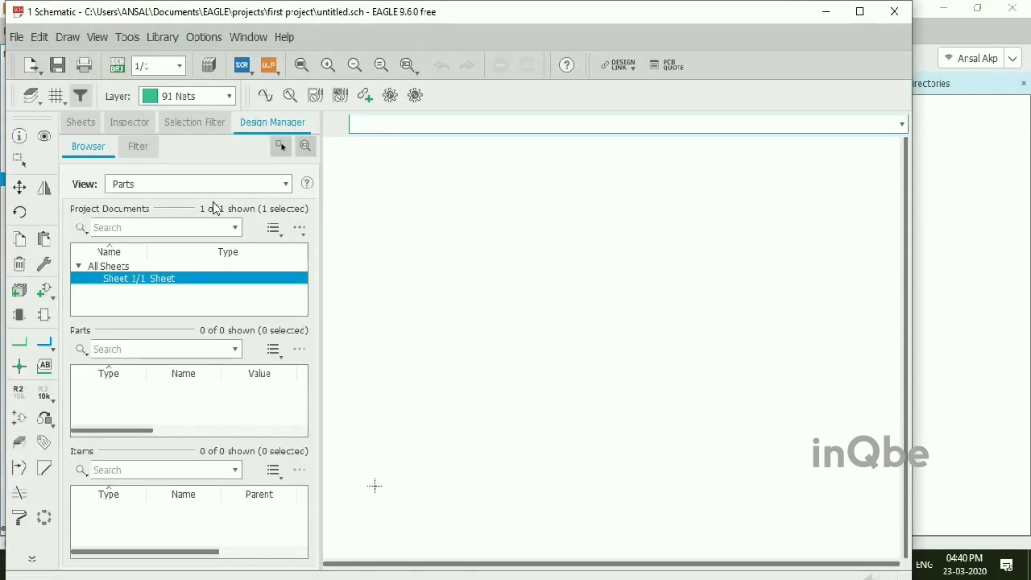
{"action": "left_click", "coordinate": [860, 12]}
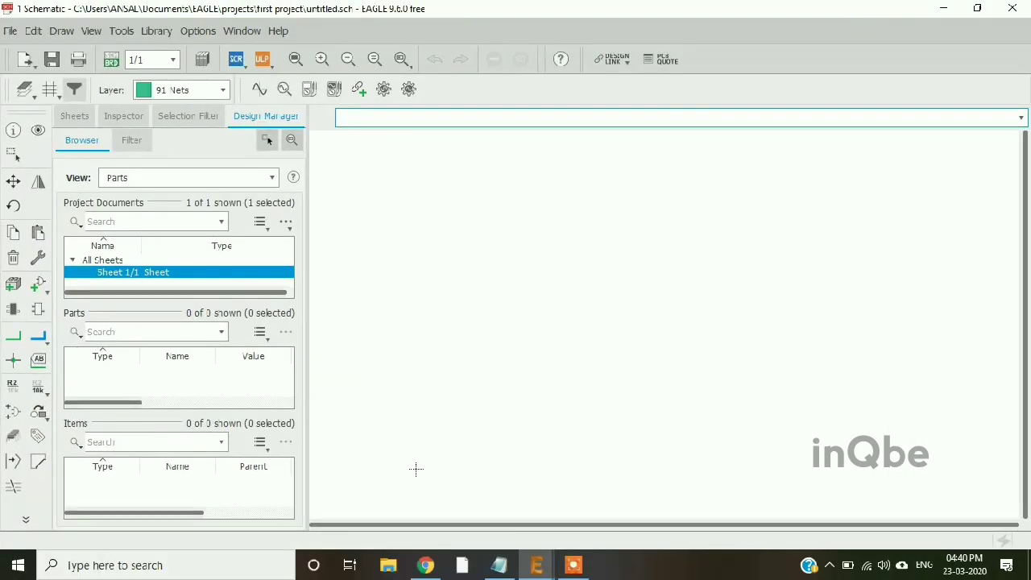
Save the schematic in the first project folder as ir2110_driver_circuit.sch
{"action": "left_click", "coordinate": [12, 31]}
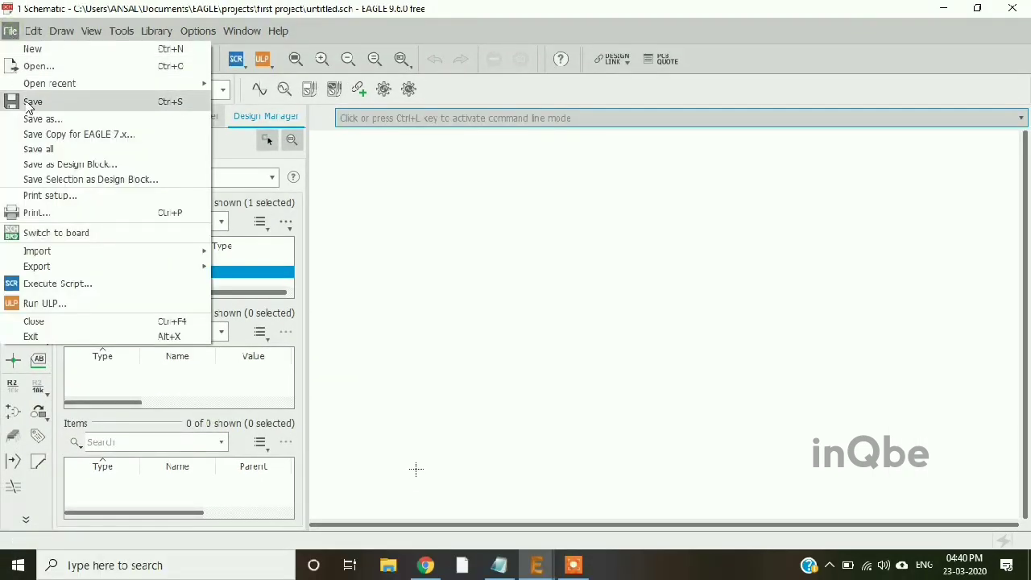
{"action": "left_click", "coordinate": [27, 101]}
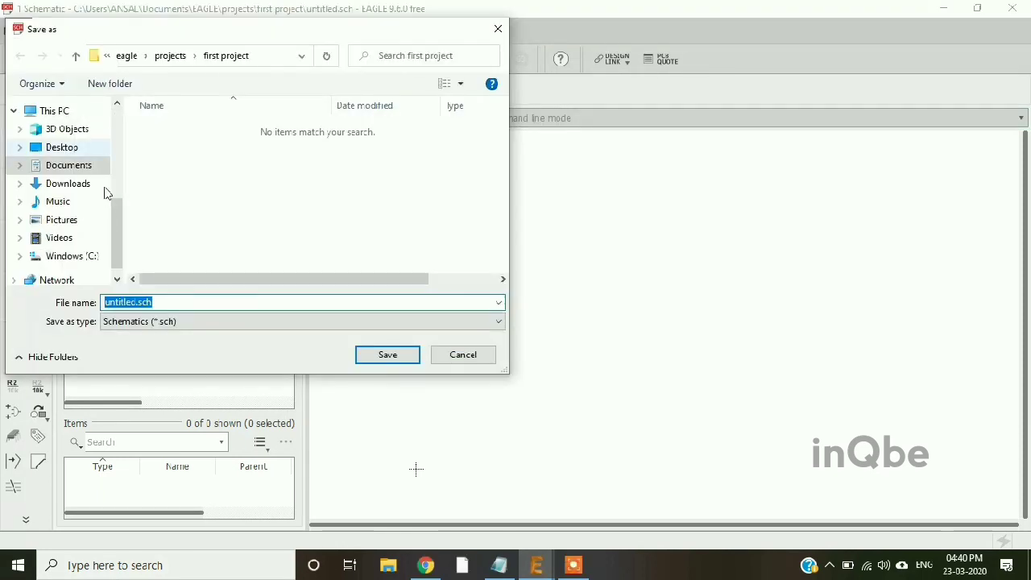
{"action": "left_click_drag", "start_coordinate": [135, 302], "coordinate": [98, 303]}
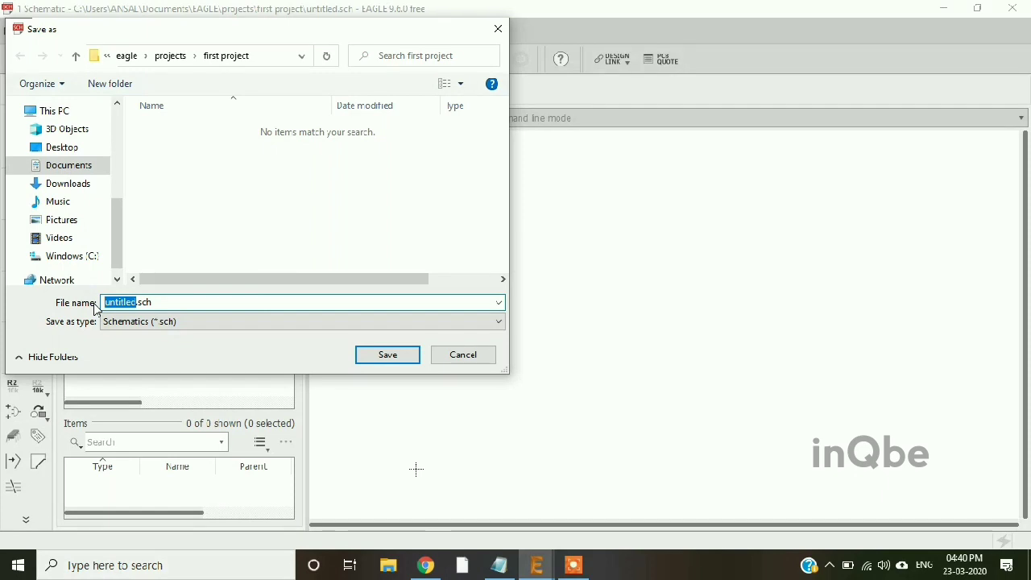
{"action": "key", "text": "BackSpace"}
{"action": "type", "text": "ir2110"}
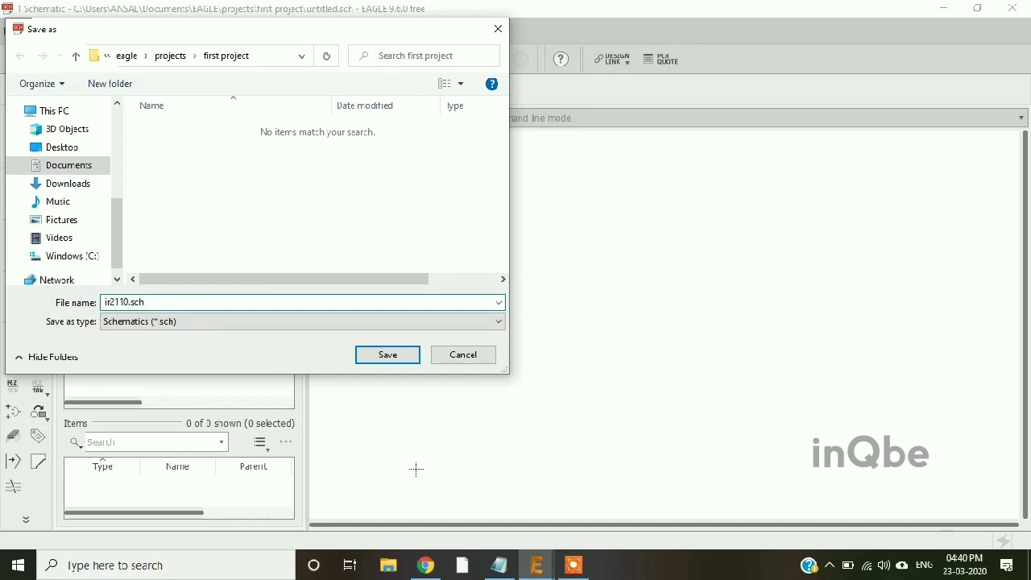
{"action": "type", "text": "_driver"}
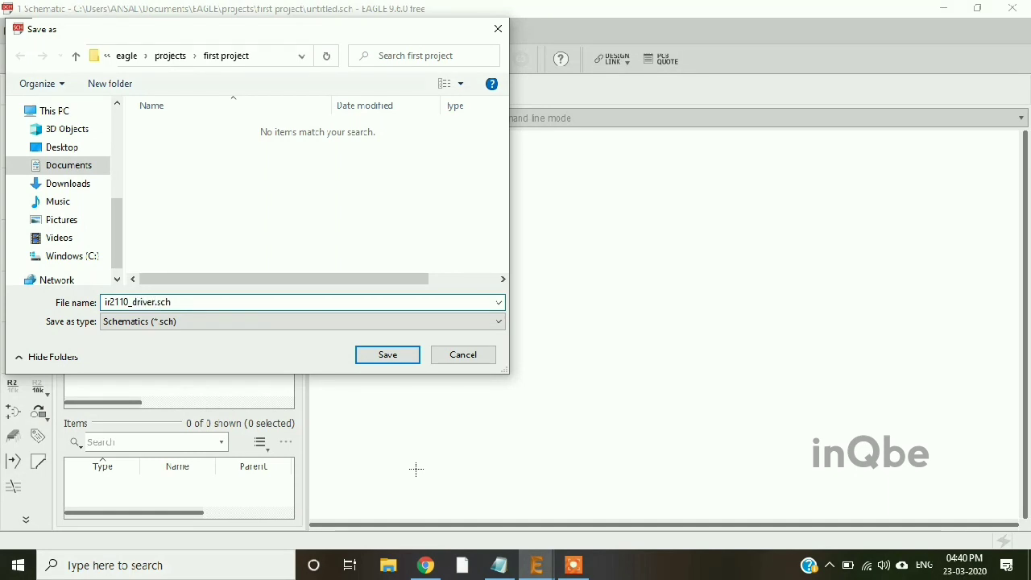
{"action": "type", "text": "_circuit"}
{"action": "left_click", "coordinate": [390, 356]}
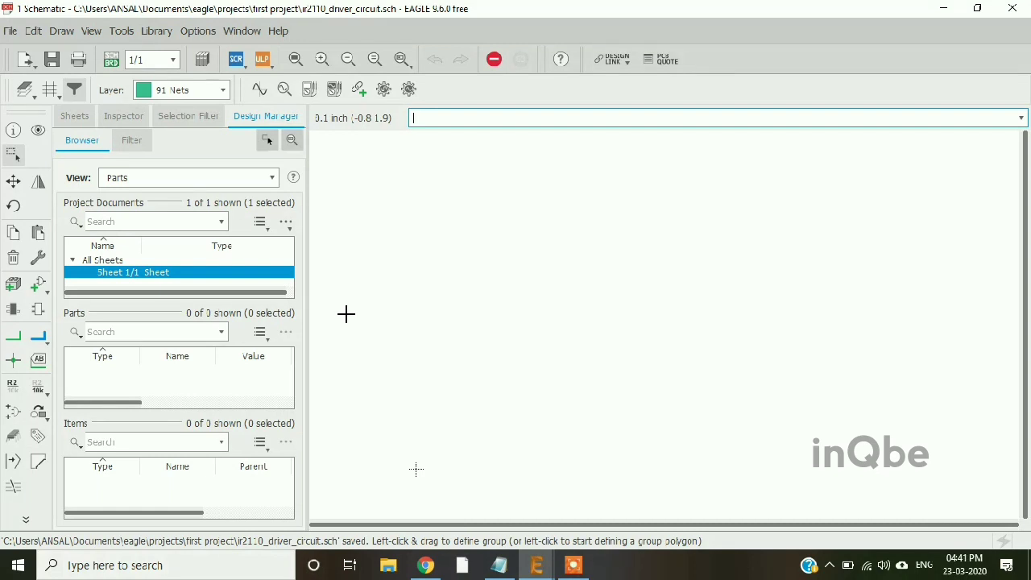
Browse the part libraries for adding a component and search them for *ir2110*
{"action": "left_click", "coordinate": [40, 286]}
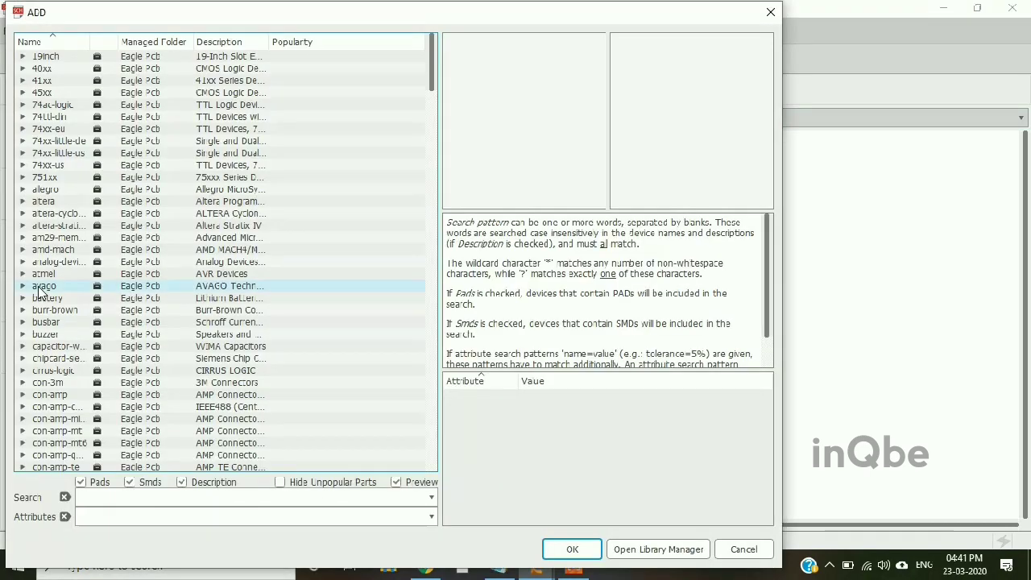
{"action": "scroll", "coordinate": [91, 238], "scroll_direction": "down", "scroll_amount": 20}
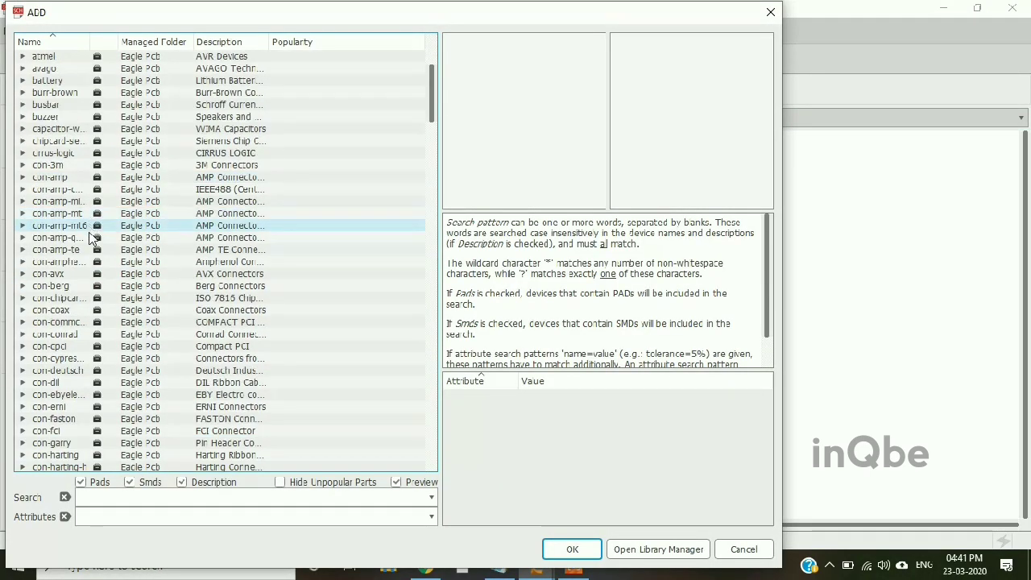
{"action": "scroll", "coordinate": [91, 251], "scroll_direction": "down", "scroll_amount": 18}
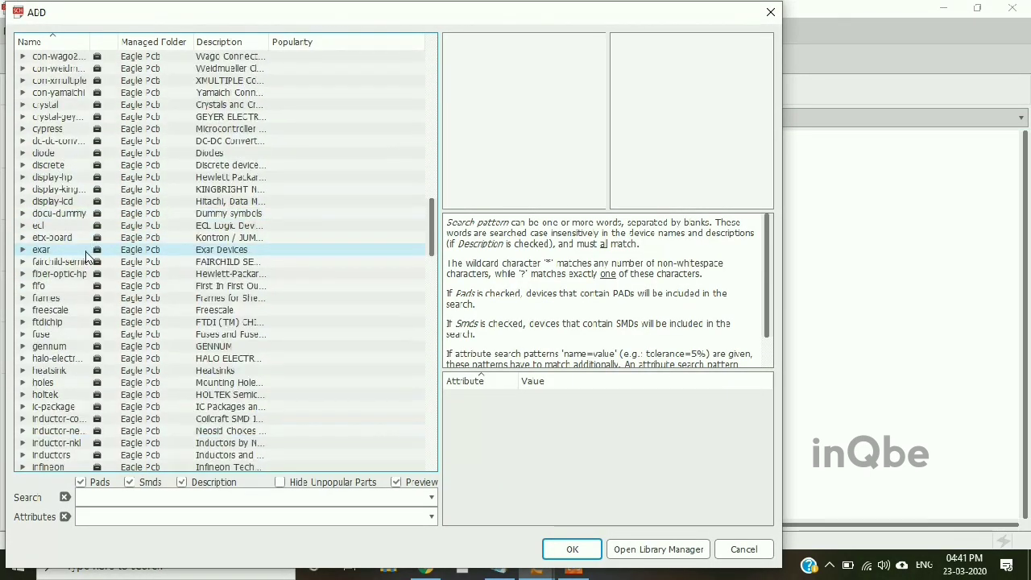
{"action": "left_click", "coordinate": [118, 496]}
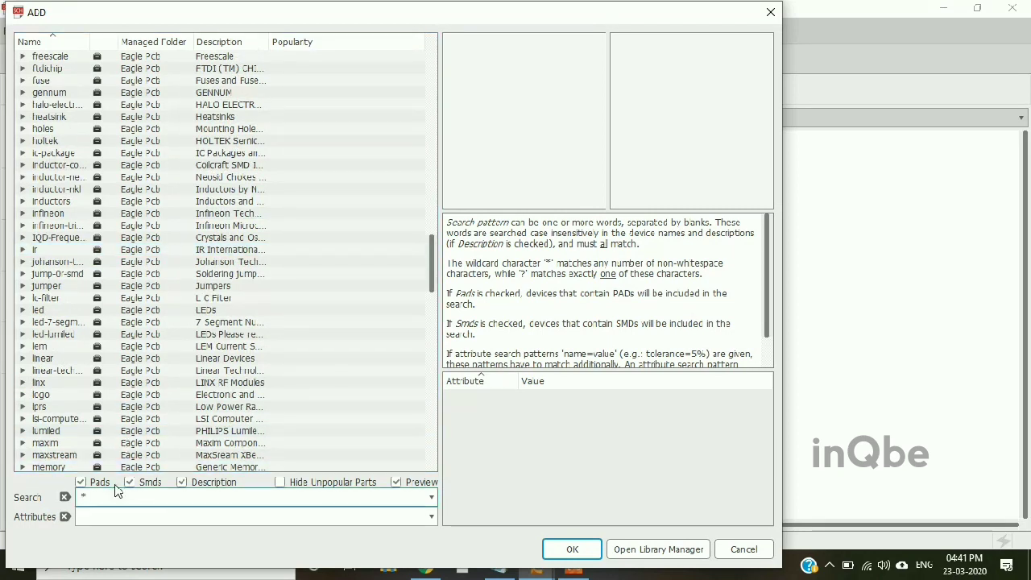
{"action": "type", "text": "*i"}
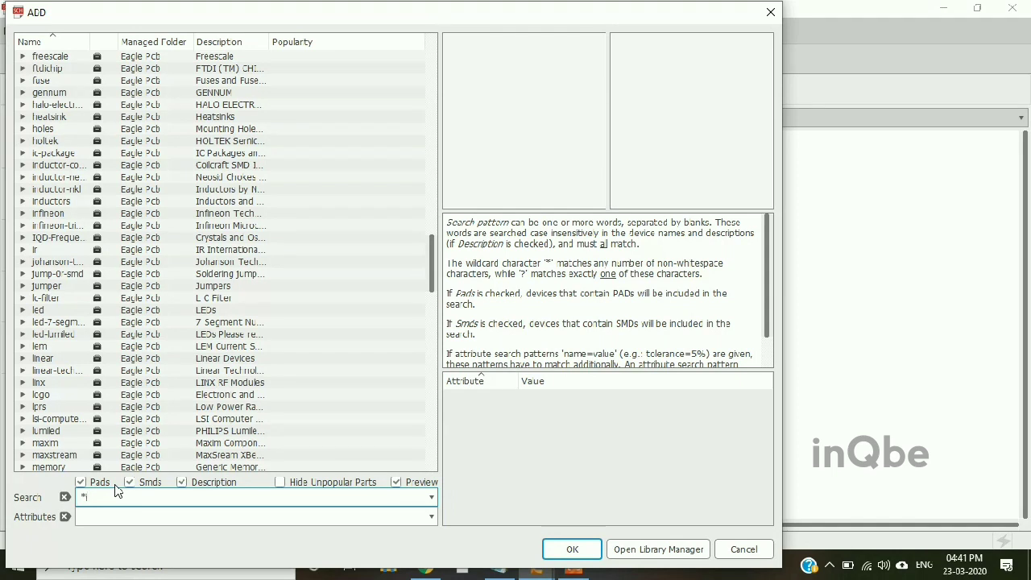
{"action": "type", "text": "r2110*"}
{"action": "key", "text": "Return"}
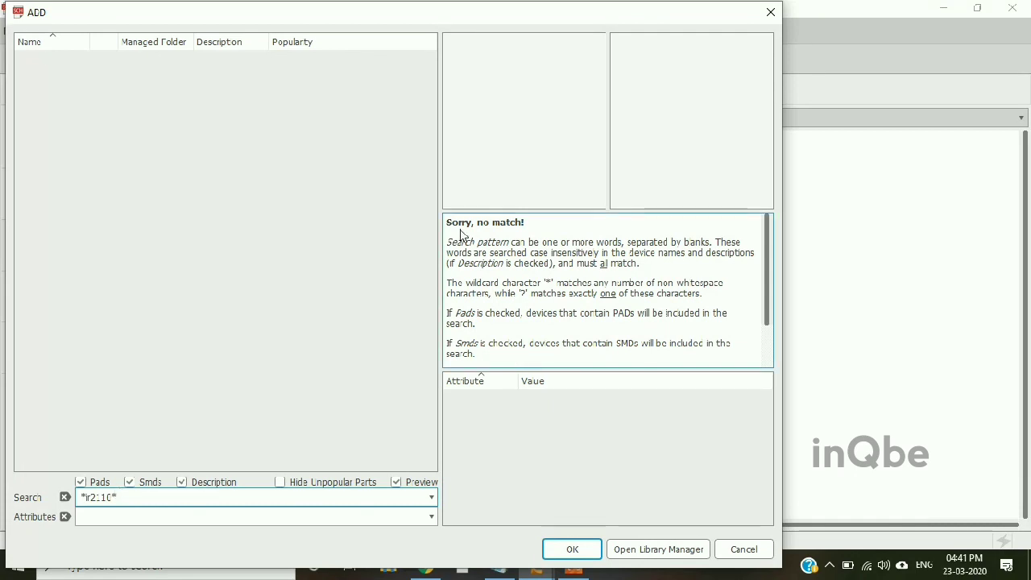
{"action": "left_click_drag", "start_coordinate": [454, 230], "coordinate": [476, 237]}
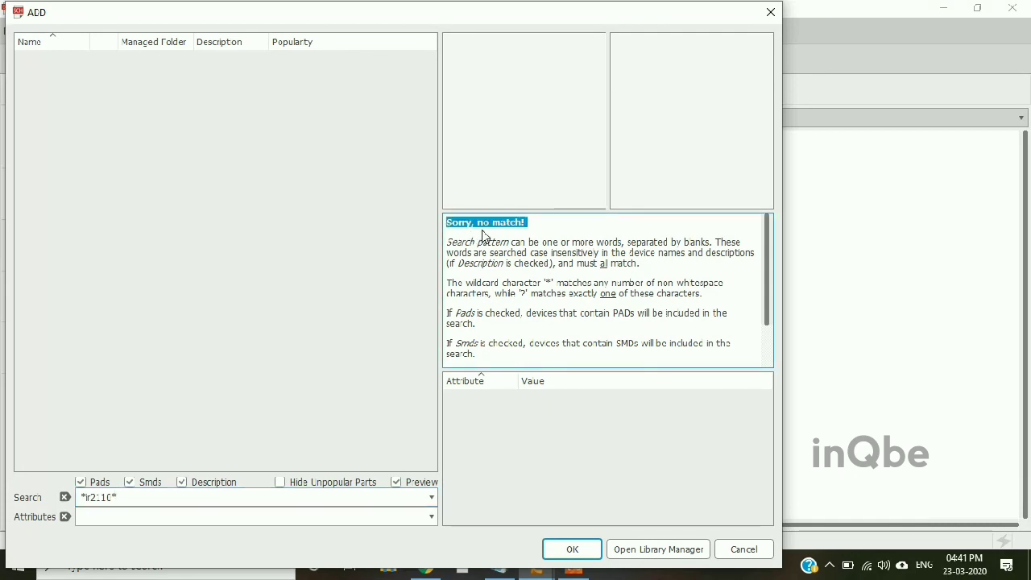
Switch to Chrome, search the web for "ir2110 library for eagle" and open the Autodesk Eagle Libraries result
{"action": "left_click", "coordinate": [482, 235]}
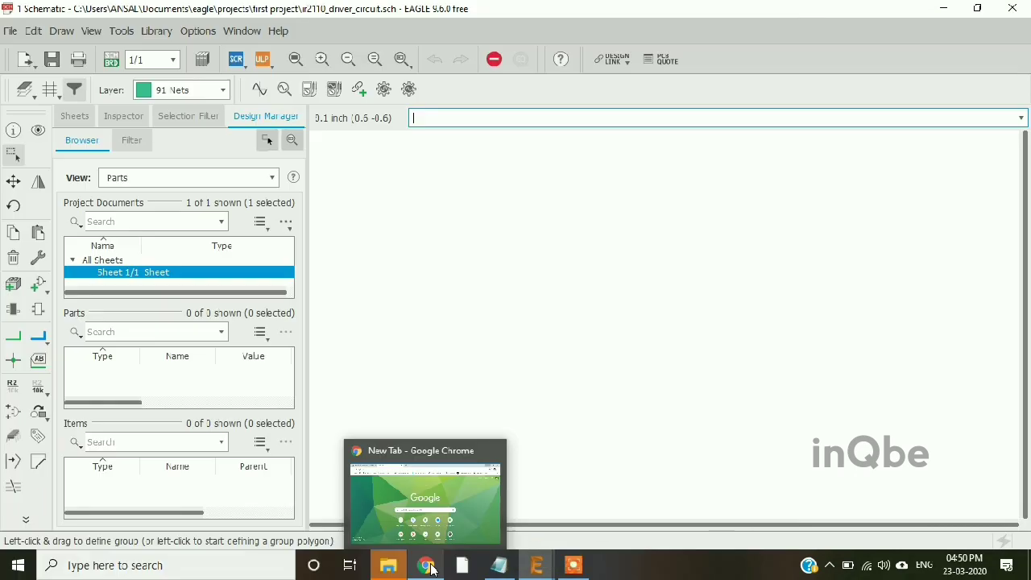
{"action": "left_click", "coordinate": [420, 491]}
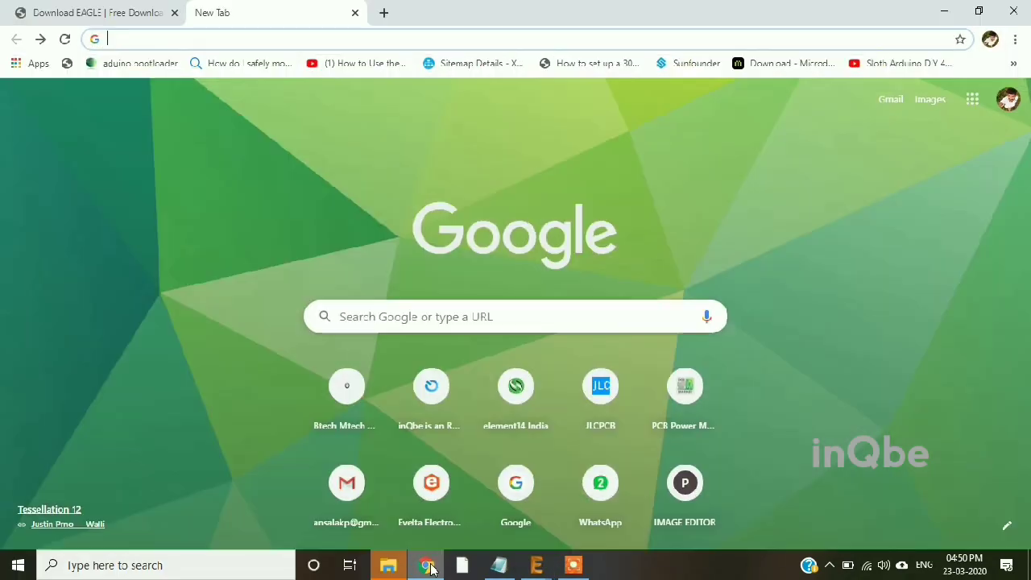
{"action": "left_click", "coordinate": [231, 47]}
{"action": "type", "text": "ir"}
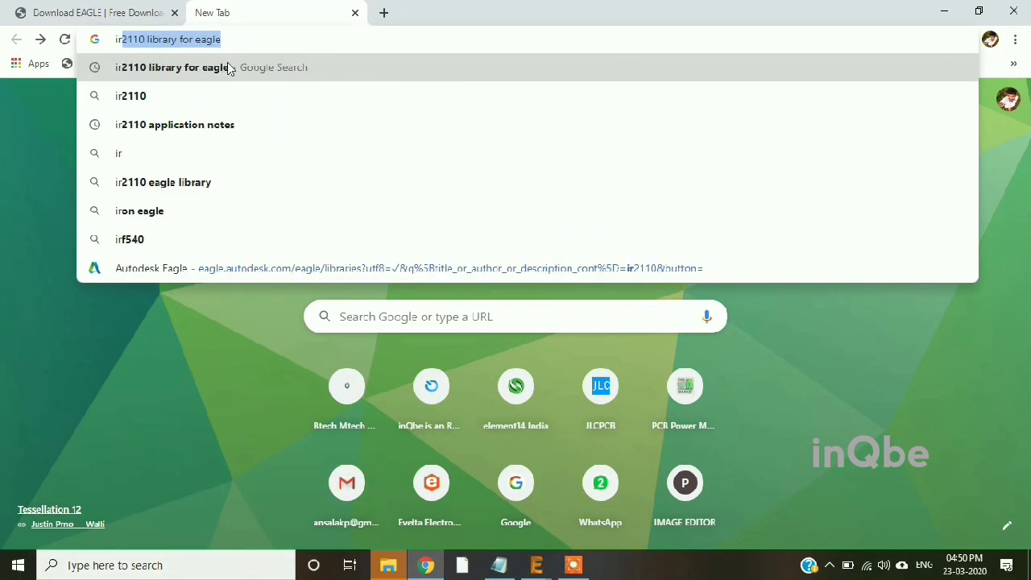
{"action": "left_click", "coordinate": [230, 67]}
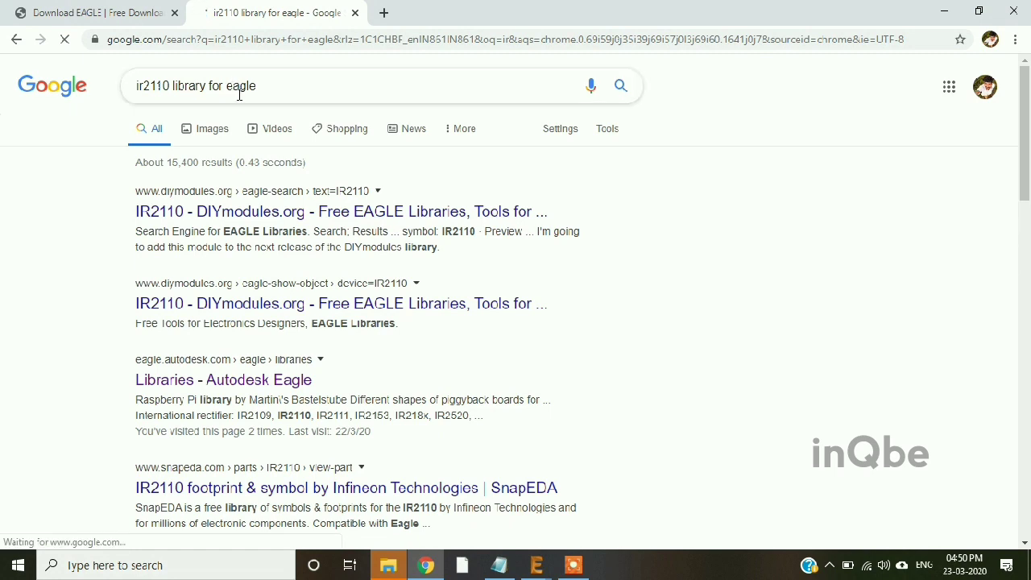
{"action": "scroll", "coordinate": [239, 95], "scroll_direction": "down", "scroll_amount": 1}
{"action": "left_click", "coordinate": [223, 303]}
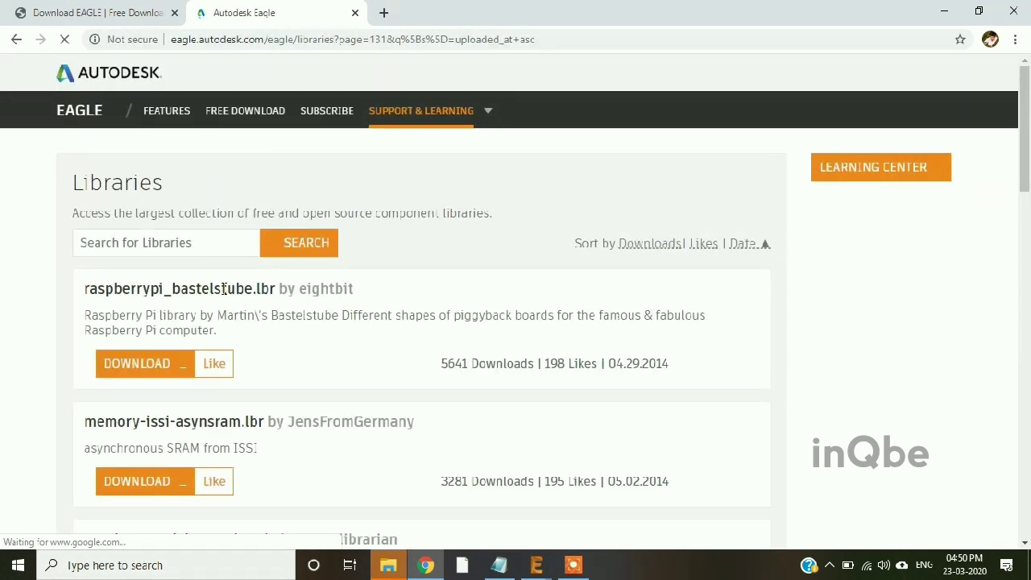
Search the Autodesk Eagle libraries site for ir2110 and download the irs.lbr library
{"action": "left_click", "coordinate": [184, 239]}
{"action": "type", "text": "ir"}
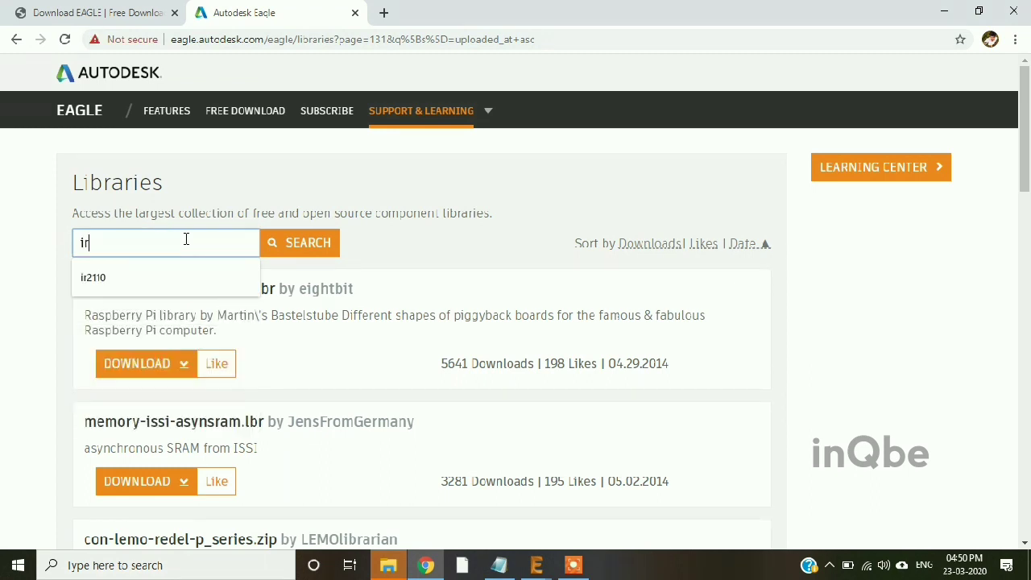
{"action": "type", "text": "2110"}
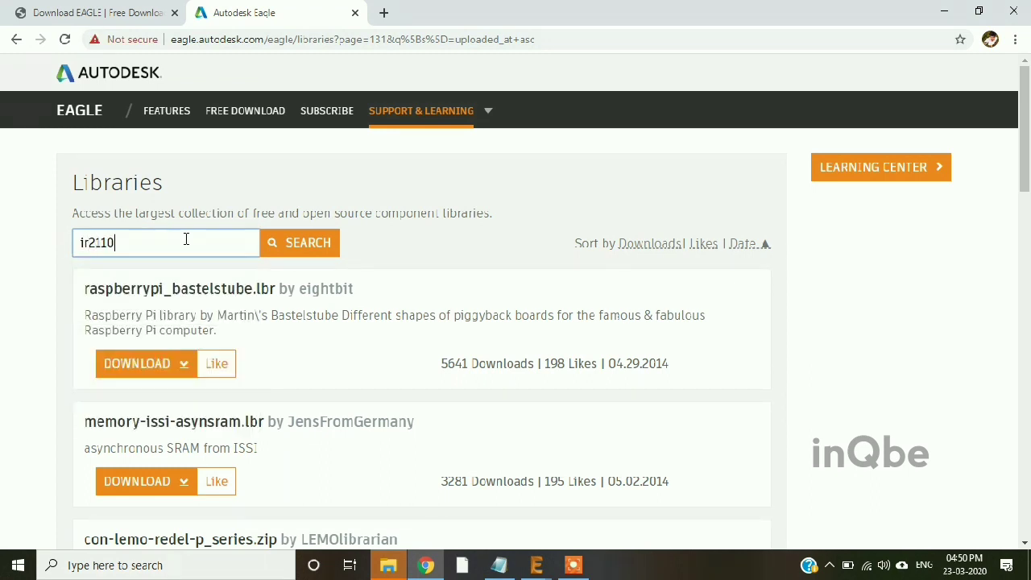
{"action": "left_click", "coordinate": [309, 242]}
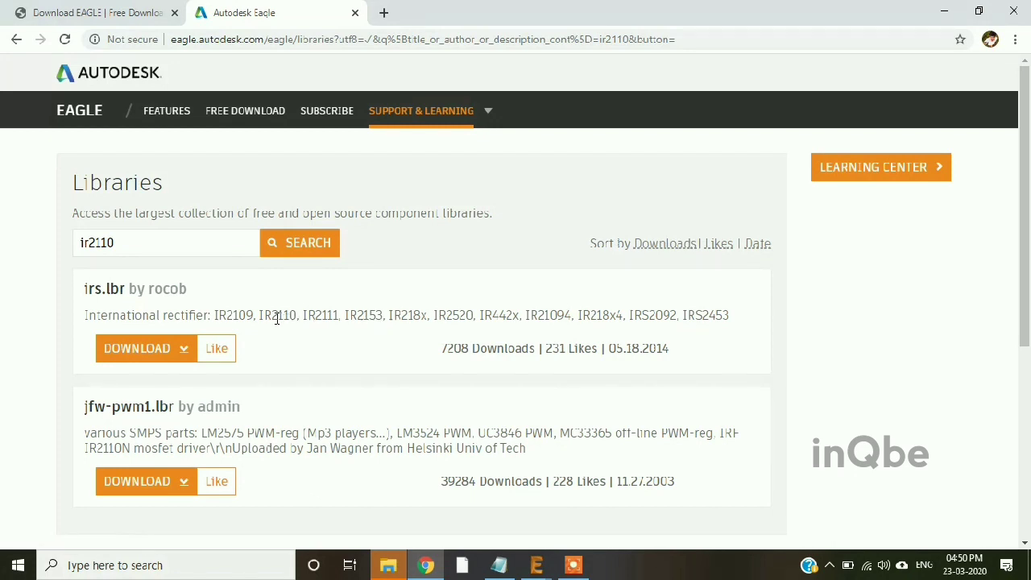
{"action": "left_click_drag", "start_coordinate": [260, 317], "coordinate": [298, 316]}
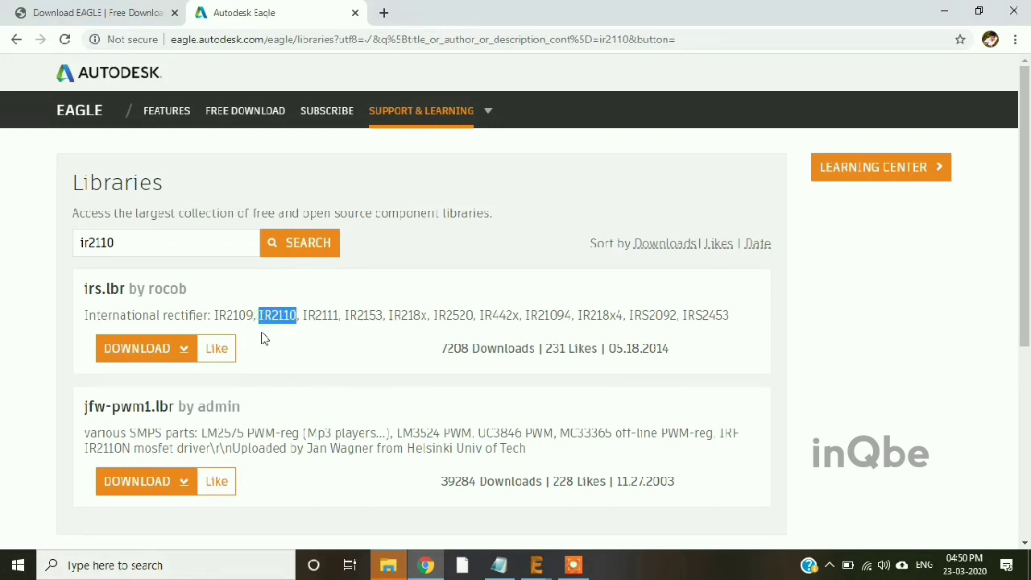
{"action": "left_click", "coordinate": [145, 348]}
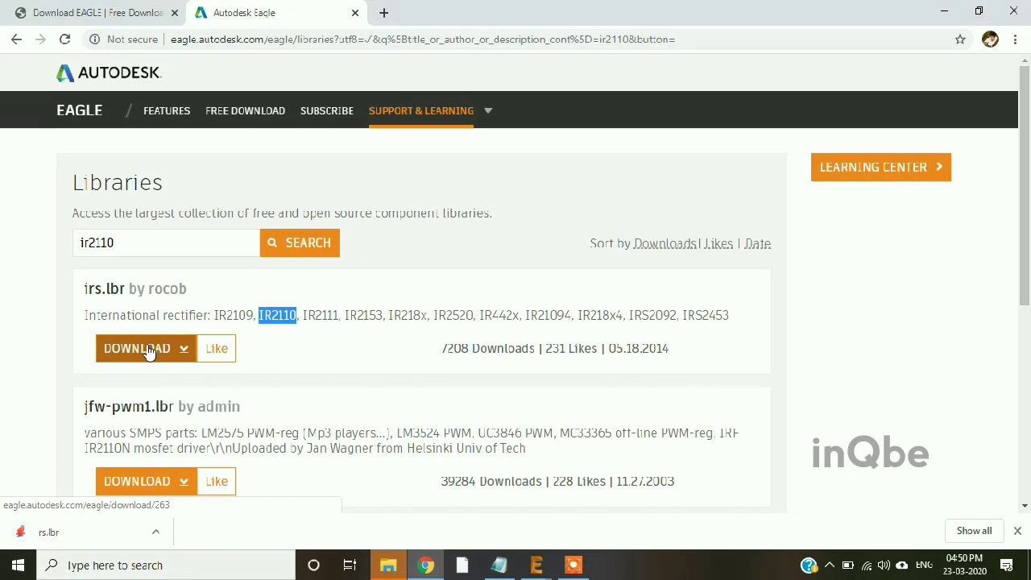
Switch back to the EAGLE schematic and load irs.lbr from Downloads into the Library Manager's available libraries
{"action": "left_click", "coordinate": [528, 568]}
{"action": "left_click", "coordinate": [599, 514]}
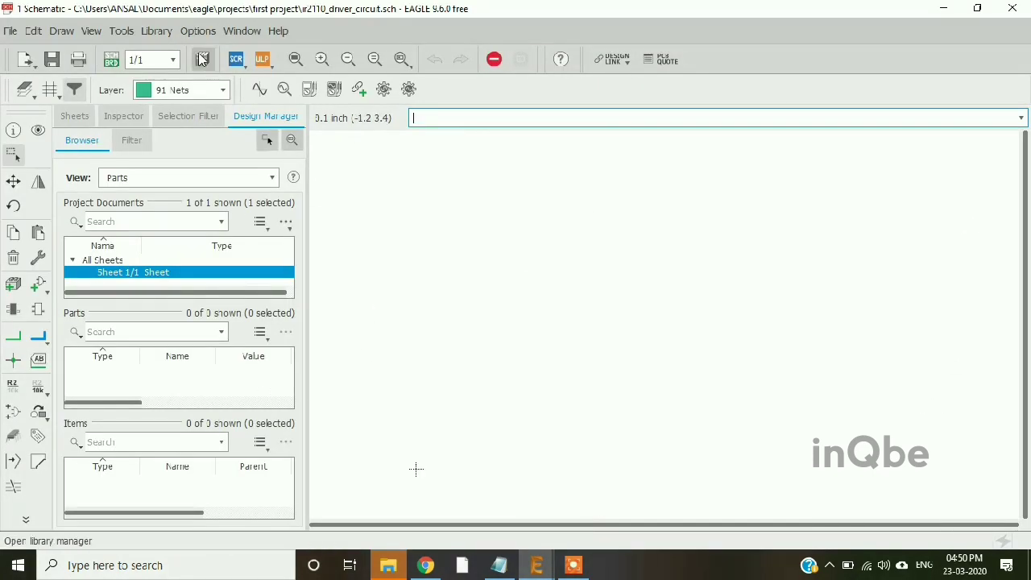
{"action": "left_click", "coordinate": [156, 31]}
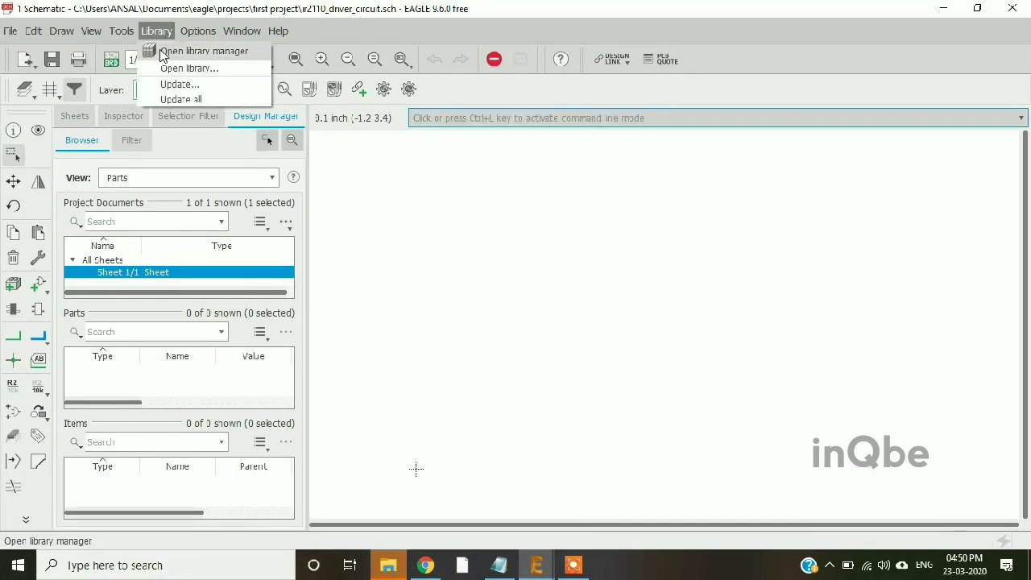
{"action": "left_click", "coordinate": [184, 51]}
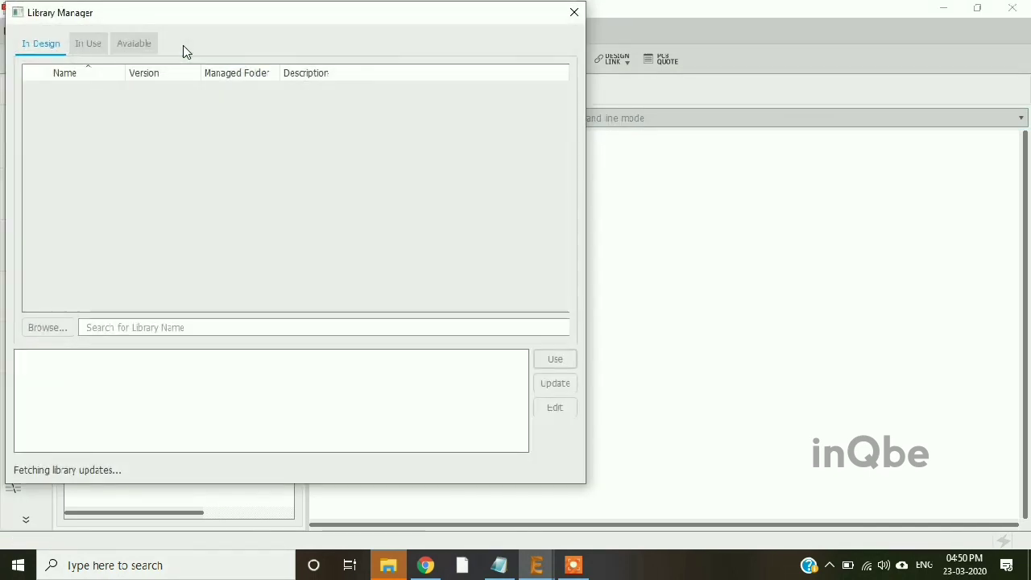
{"action": "left_click", "coordinate": [143, 47]}
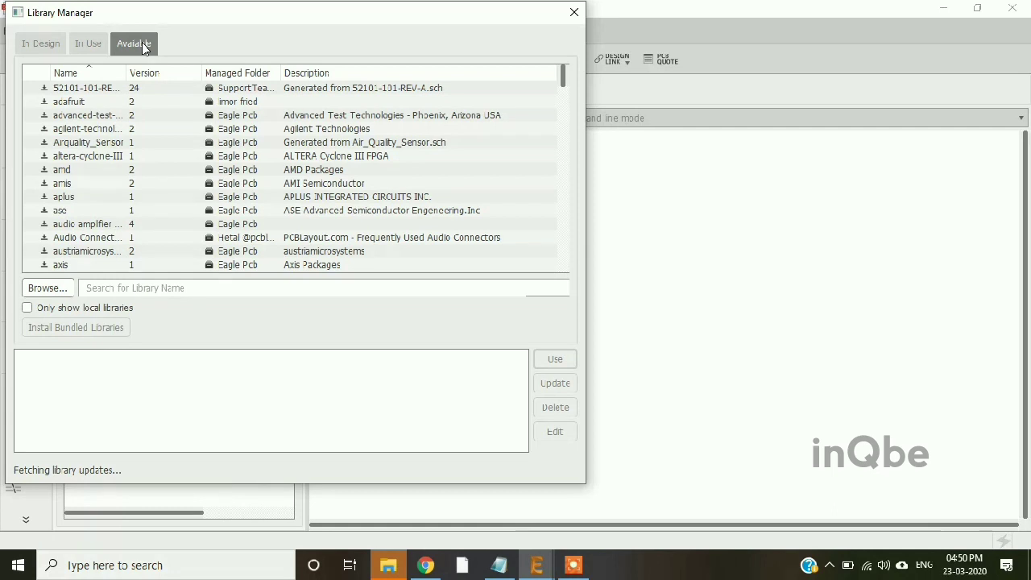
{"action": "left_click", "coordinate": [61, 288]}
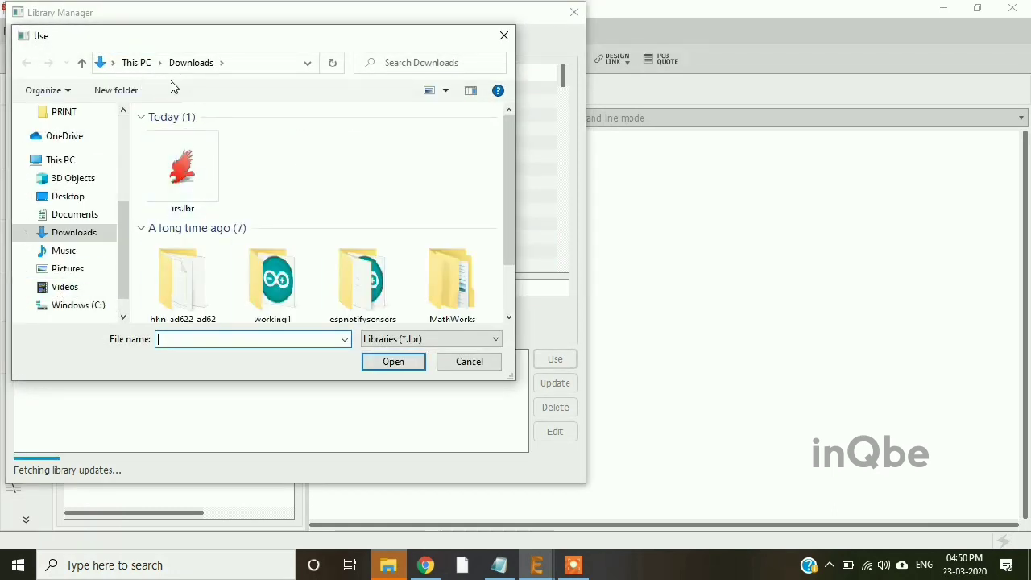
{"action": "left_click", "coordinate": [176, 191]}
{"action": "left_click", "coordinate": [394, 361]}
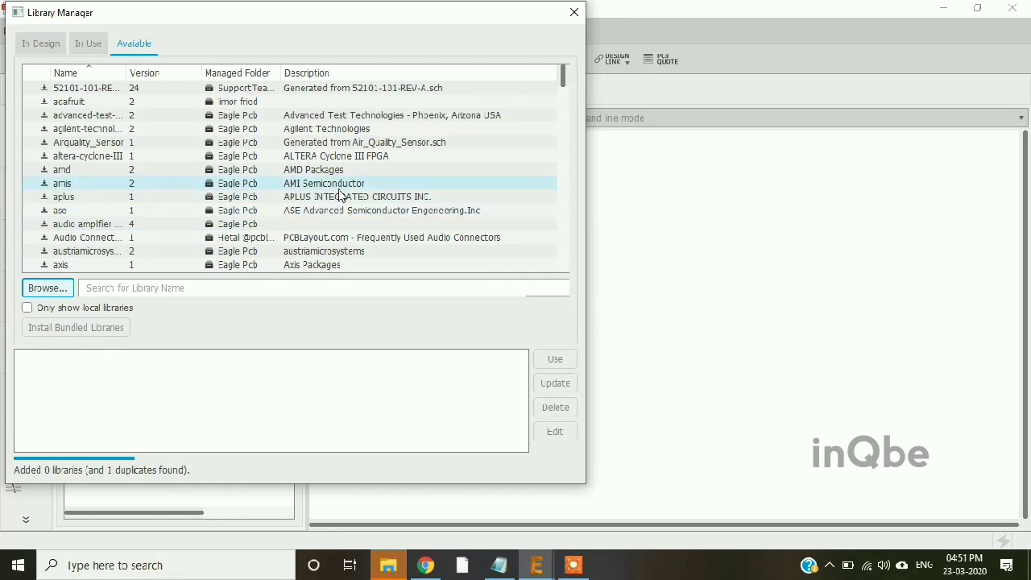
Find the irs library among the available libraries and put it in use
{"action": "scroll", "coordinate": [340, 197], "scroll_direction": "down", "scroll_amount": 20}
{"action": "scroll", "coordinate": [340, 200], "scroll_direction": "down", "scroll_amount": 20}
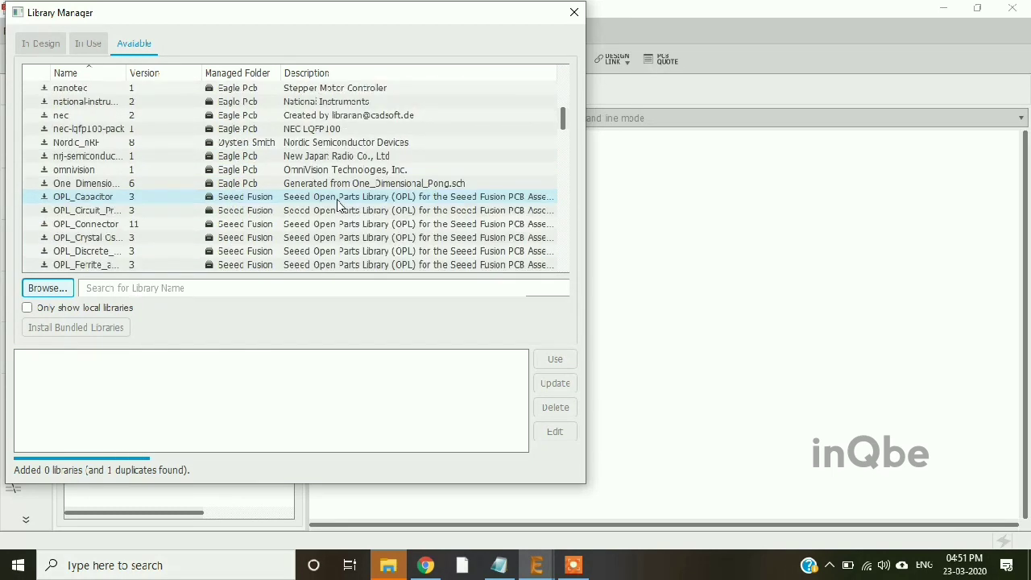
{"action": "left_click", "coordinate": [156, 185]}
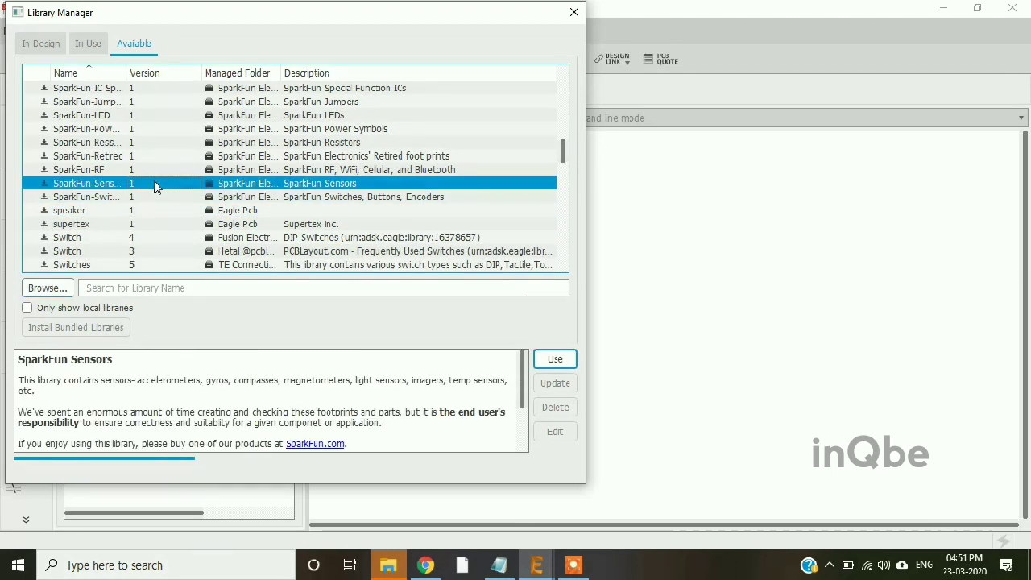
{"action": "scroll", "coordinate": [154, 184], "scroll_direction": "down", "scroll_amount": 20}
{"action": "scroll", "coordinate": [166, 196], "scroll_direction": "down", "scroll_amount": 10}
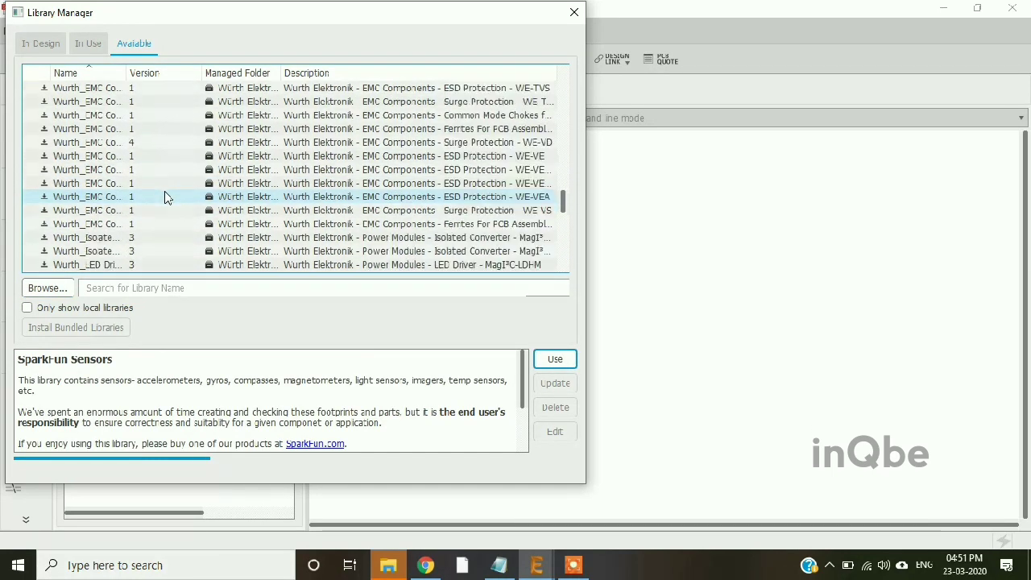
{"action": "left_click_drag", "start_coordinate": [565, 211], "coordinate": [576, 76]}
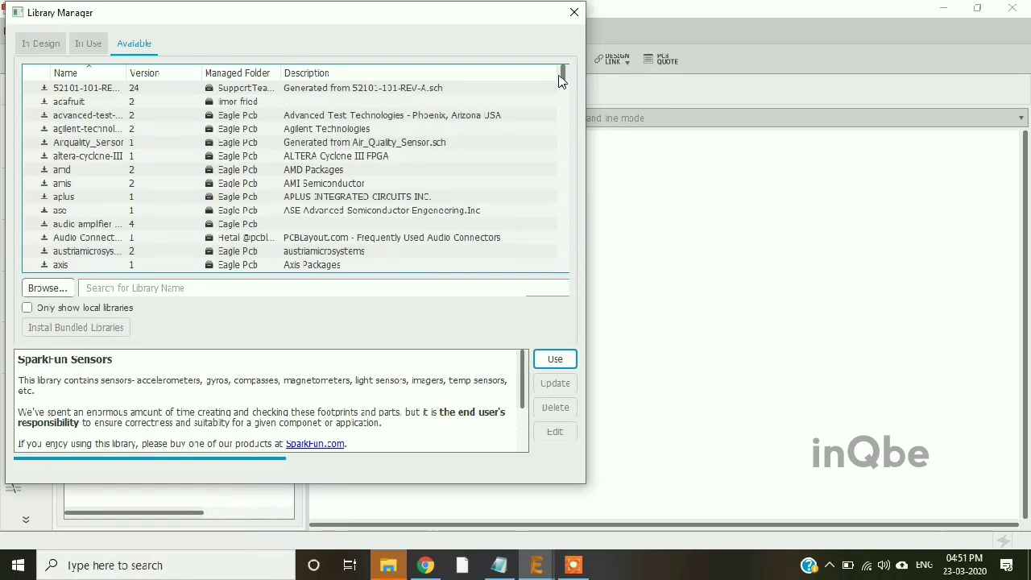
{"action": "scroll", "coordinate": [133, 161], "scroll_direction": "down", "scroll_amount": 6}
{"action": "scroll", "coordinate": [134, 163], "scroll_direction": "down", "scroll_amount": 10}
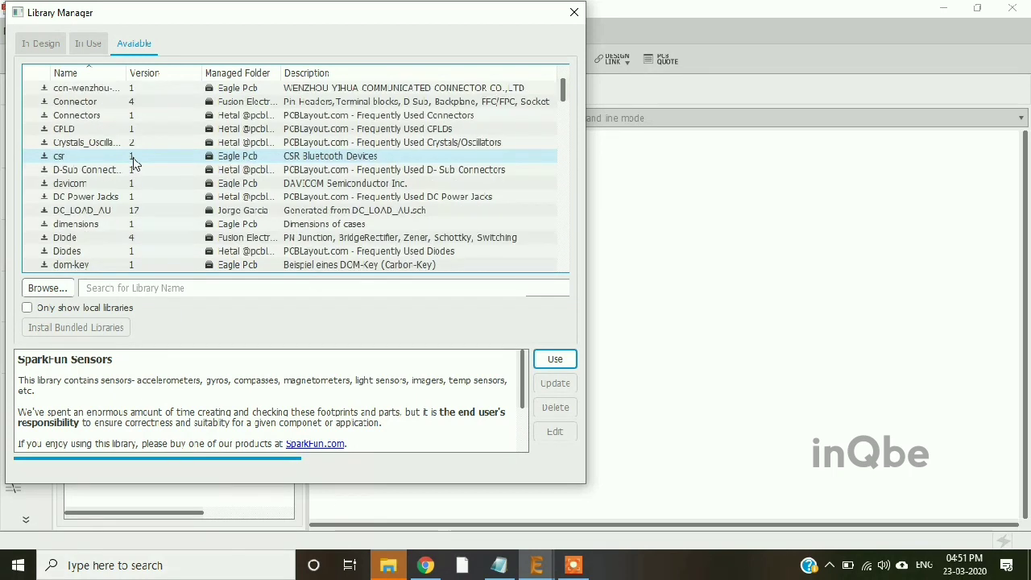
{"action": "scroll", "coordinate": [134, 166], "scroll_direction": "down", "scroll_amount": 5}
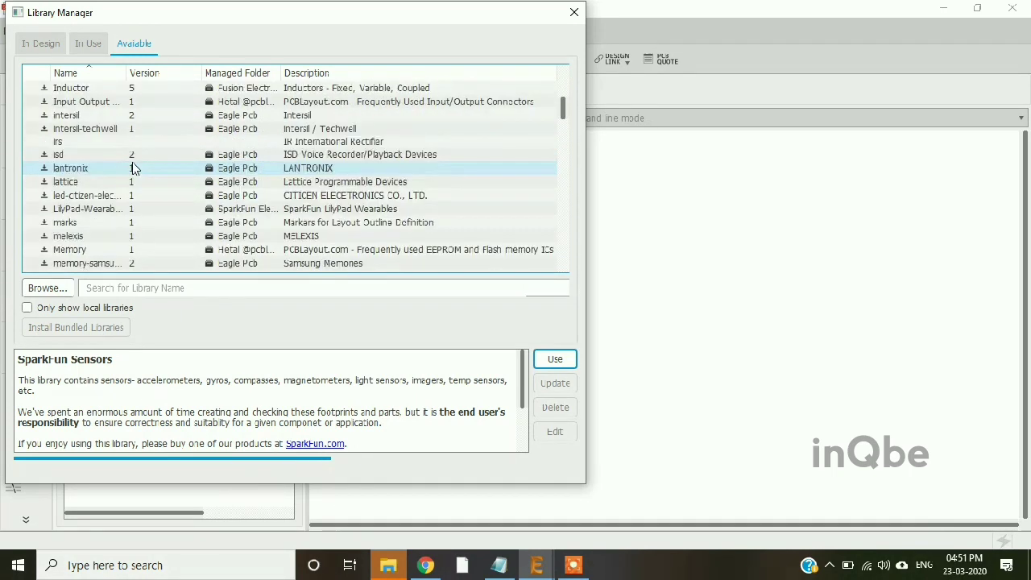
{"action": "left_click", "coordinate": [69, 145]}
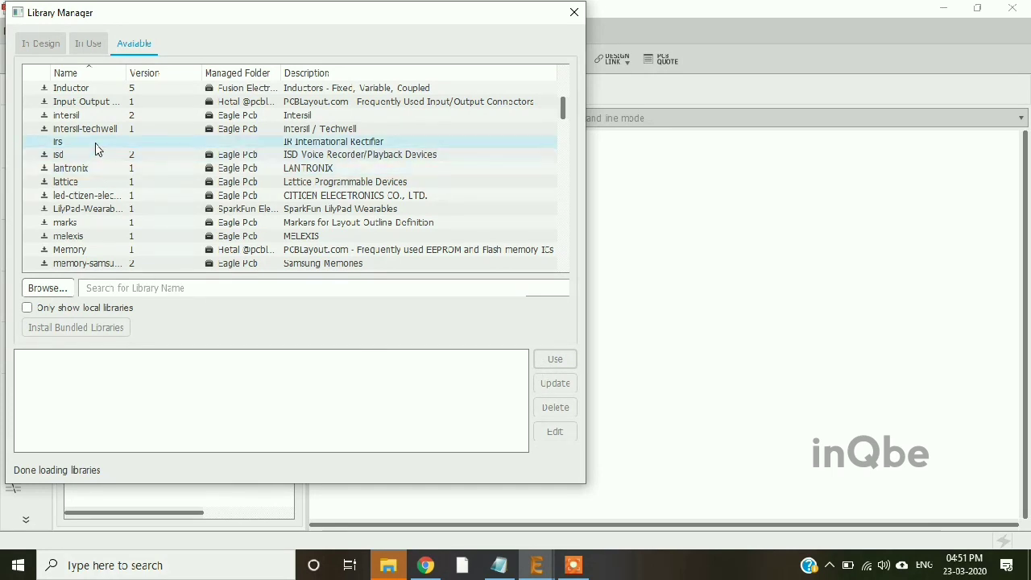
{"action": "left_click", "coordinate": [95, 145]}
{"action": "left_click", "coordinate": [554, 362]}
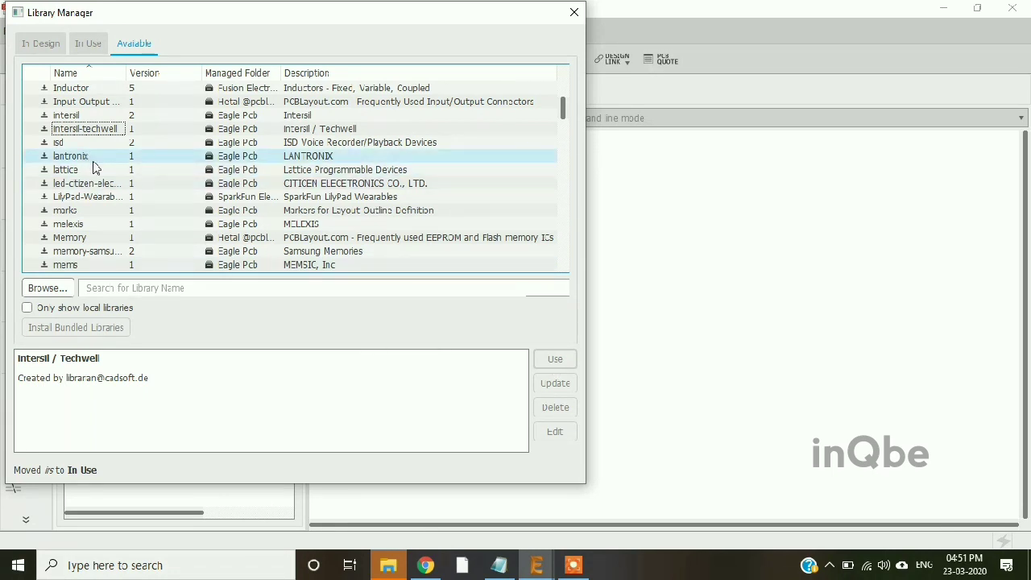
Check the libraries in use for the irs entry and close the Library Manager
{"action": "scroll", "coordinate": [91, 178], "scroll_direction": "up", "scroll_amount": 1}
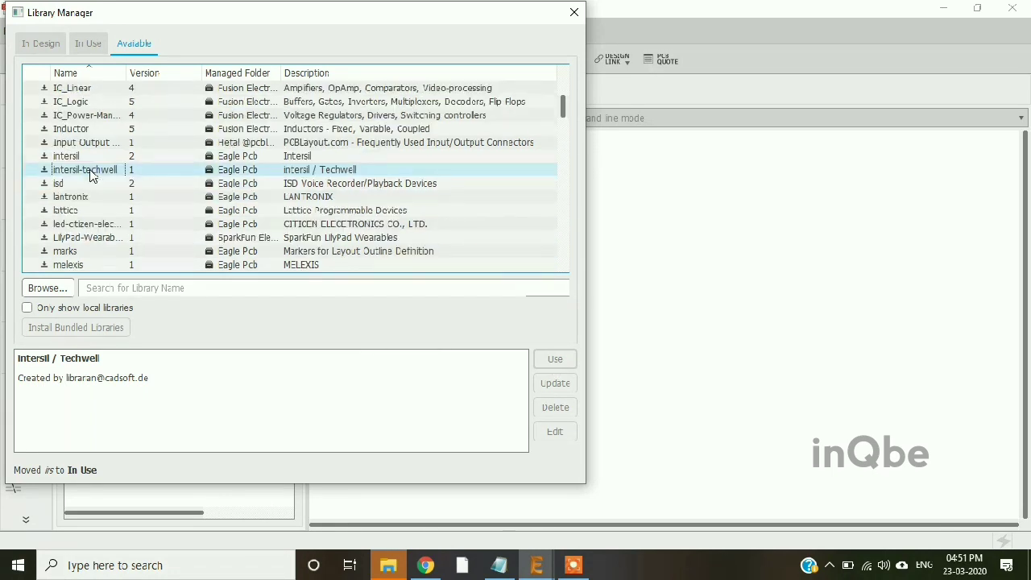
{"action": "left_click", "coordinate": [87, 44]}
{"action": "scroll", "coordinate": [121, 186], "scroll_direction": "down", "scroll_amount": 12}
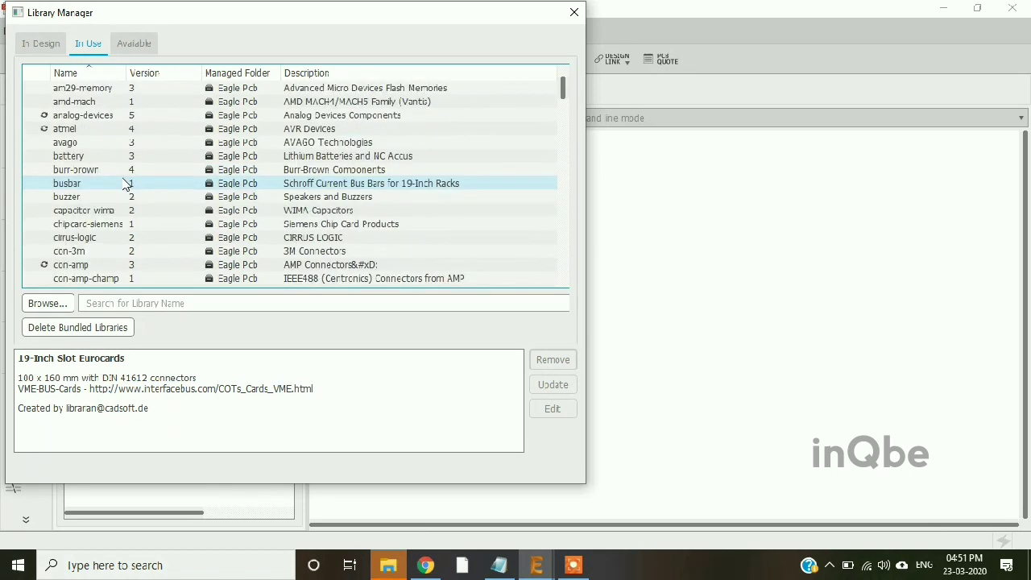
{"action": "scroll", "coordinate": [137, 213], "scroll_direction": "down", "scroll_amount": 15}
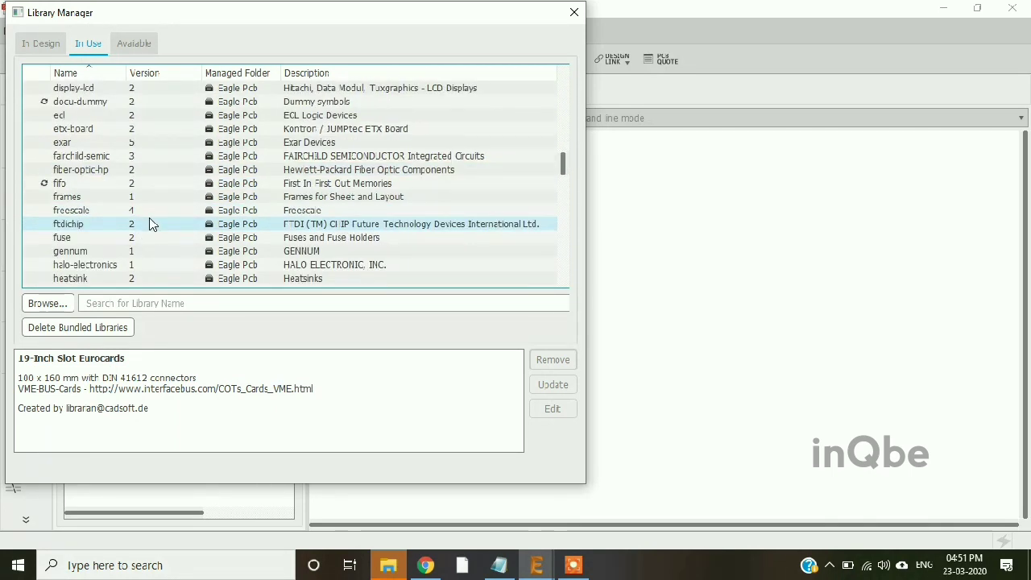
{"action": "scroll", "coordinate": [152, 227], "scroll_direction": "down", "scroll_amount": 6}
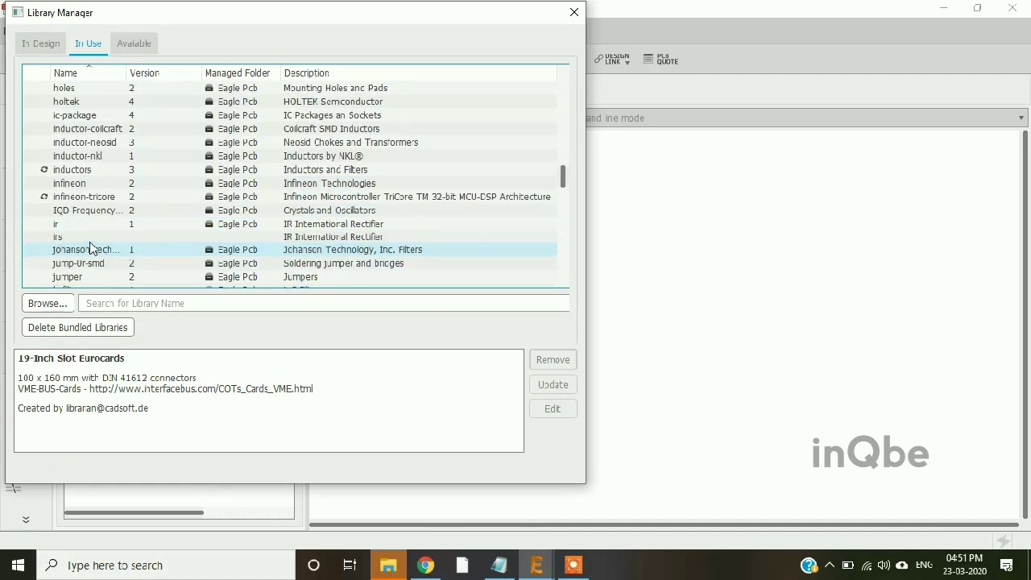
{"action": "left_click", "coordinate": [91, 237]}
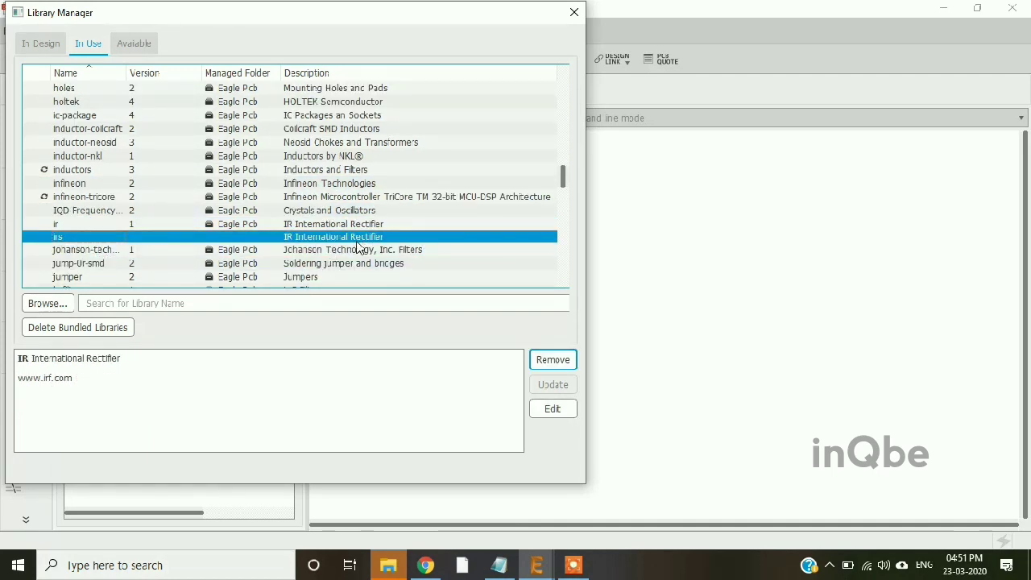
{"action": "left_click", "coordinate": [574, 13]}
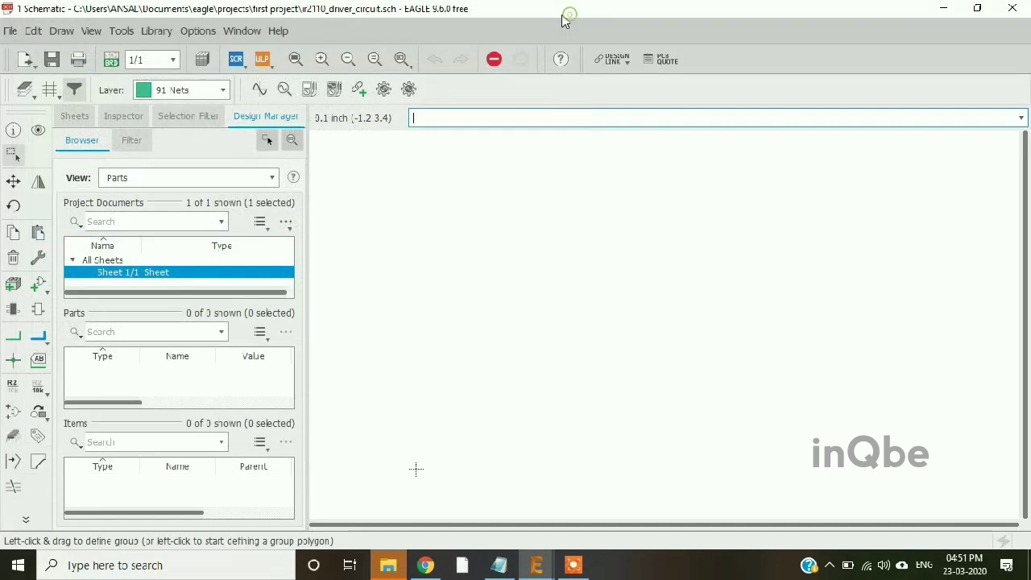
Reopen the dialog for adding parts and search the libraries for *ir2110*
{"action": "left_click", "coordinate": [38, 288]}
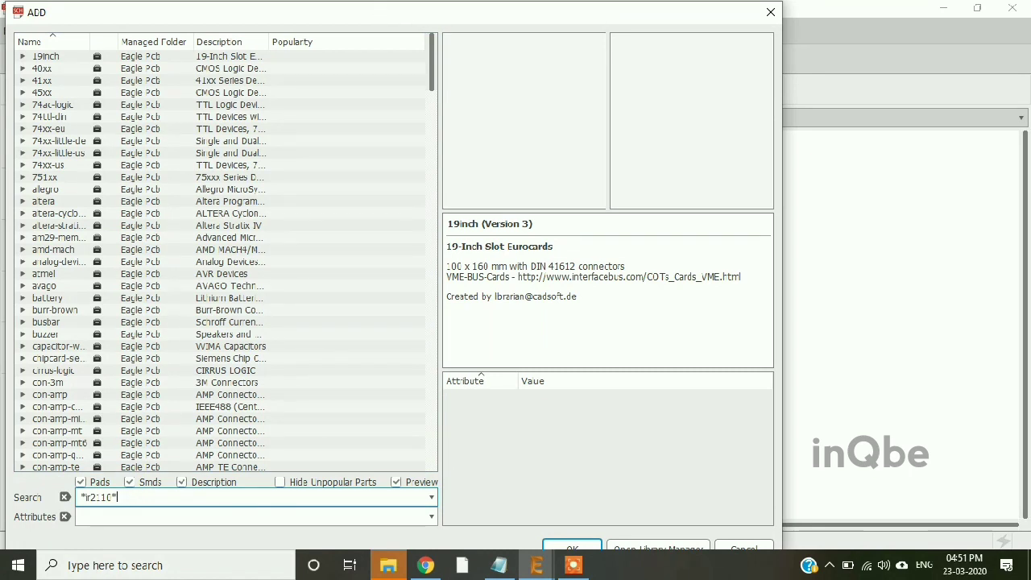
{"action": "left_click_drag", "start_coordinate": [375, 4], "coordinate": [393, 22]}
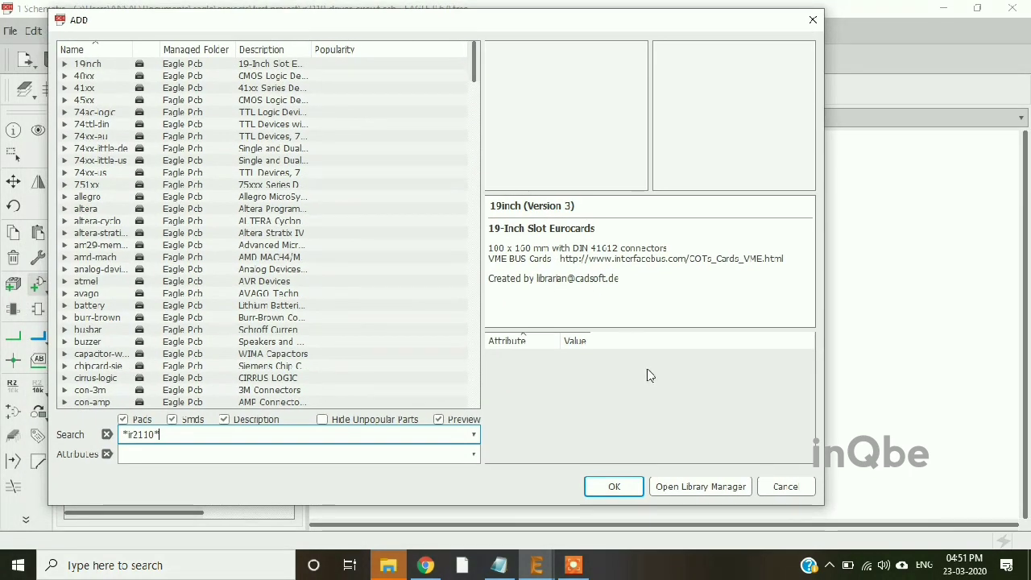
{"action": "left_click", "coordinate": [616, 487]}
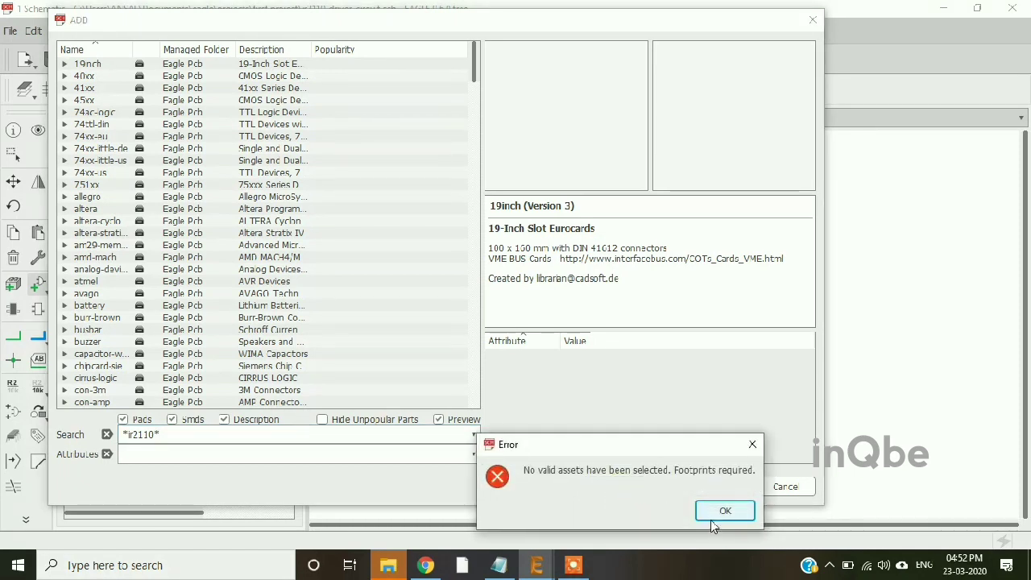
{"action": "left_click", "coordinate": [723, 512]}
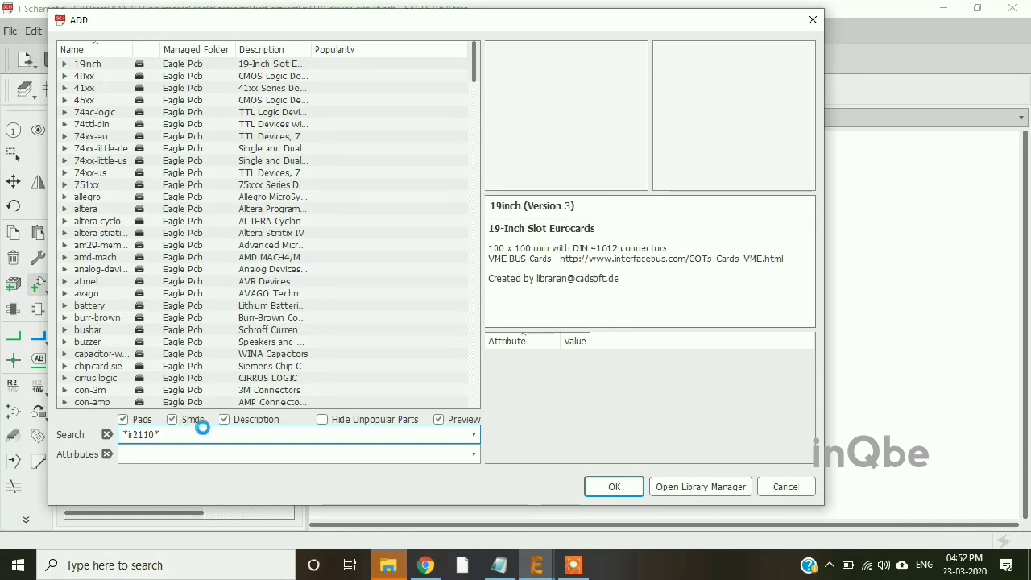
{"action": "key", "text": "Return"}
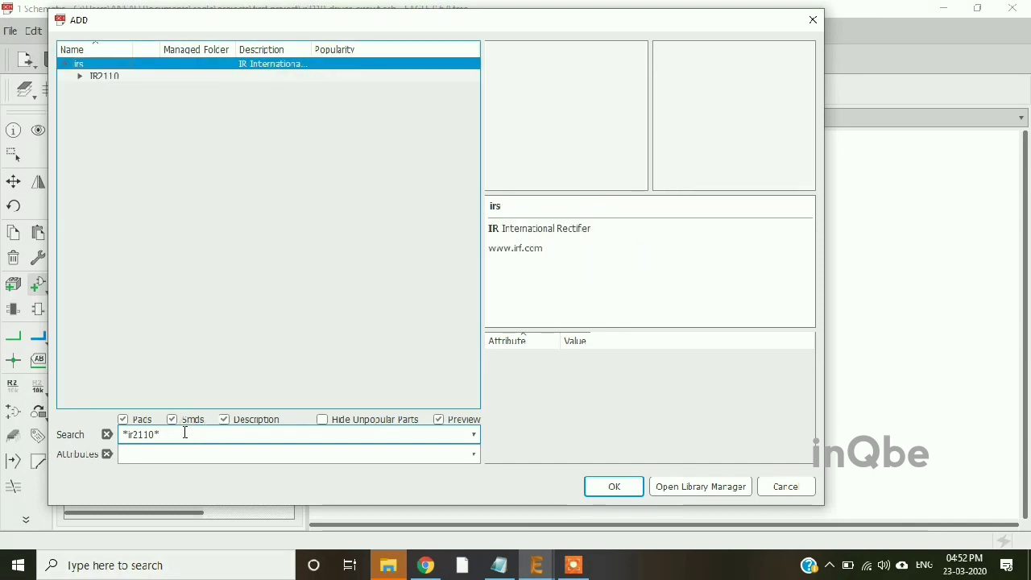
Expand the IR2110 entry with its variant names fully readable and select the IR2110D variant in the DIL14 package
{"action": "left_click", "coordinate": [78, 76]}
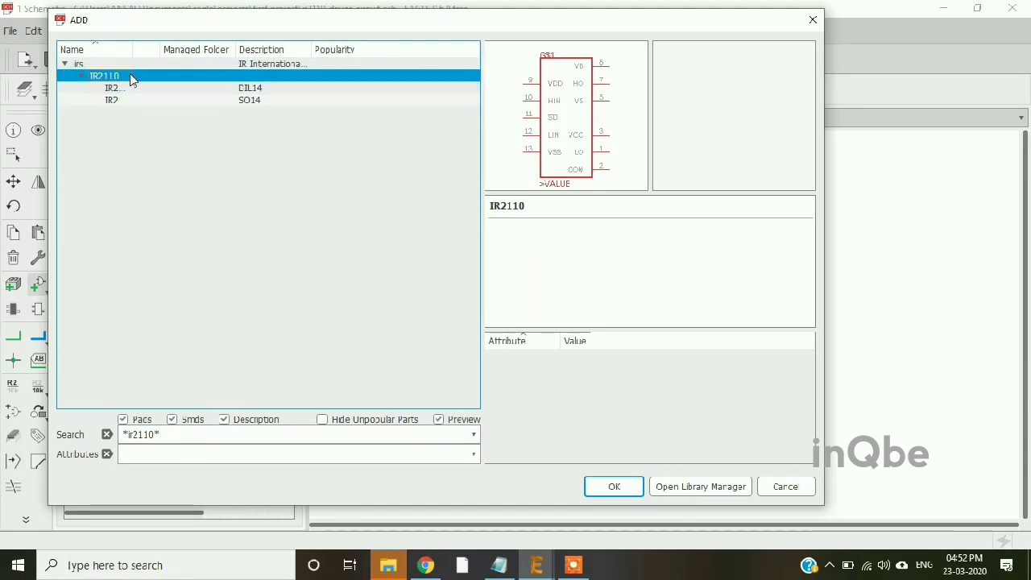
{"action": "left_click_drag", "start_coordinate": [134, 50], "coordinate": [190, 51]}
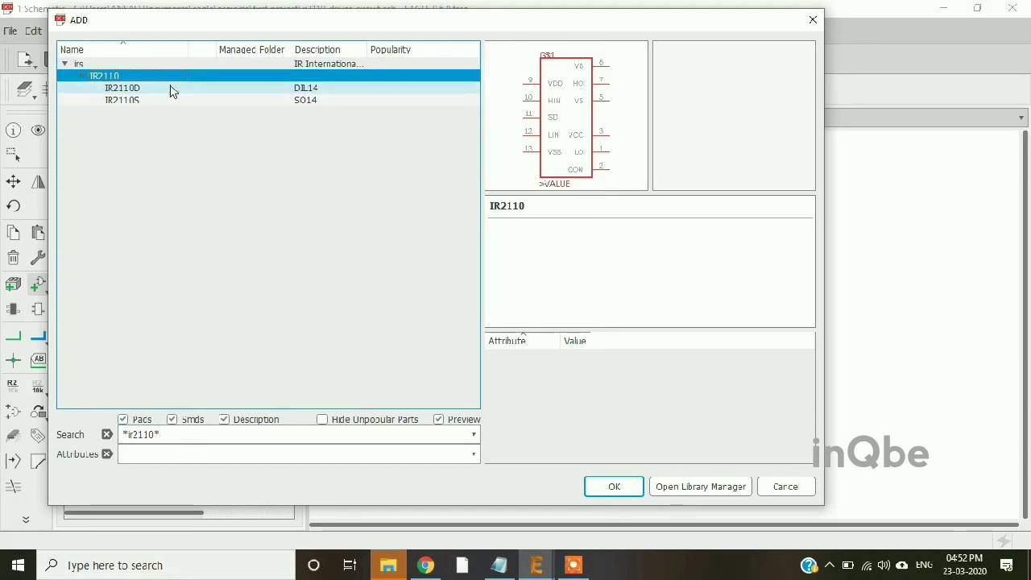
{"action": "left_click", "coordinate": [156, 87]}
{"action": "left_click", "coordinate": [152, 100]}
{"action": "left_click", "coordinate": [160, 89]}
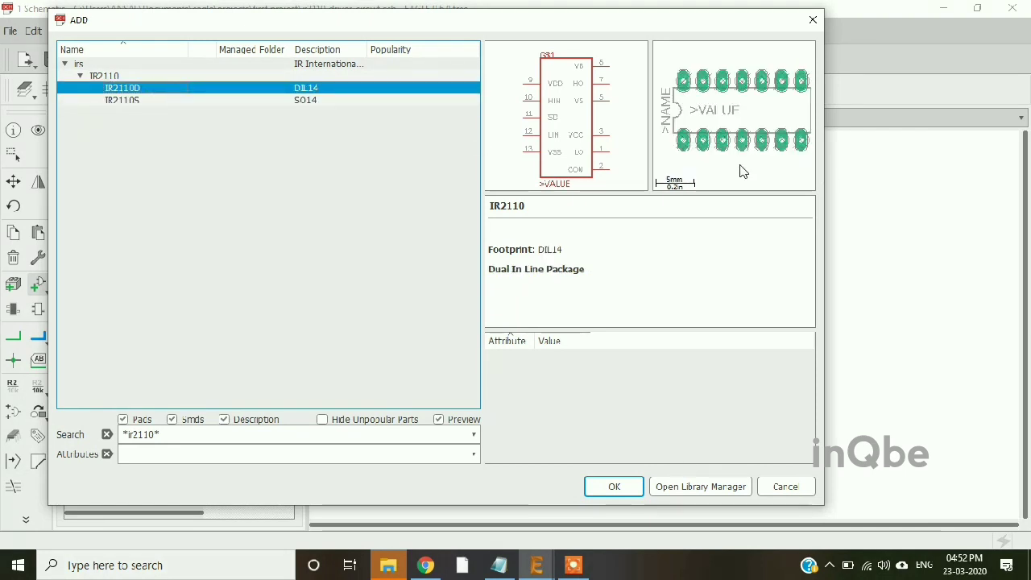
Place one IR2110D on the empty schematic sheet and end the part placement
{"action": "left_click", "coordinate": [614, 486]}
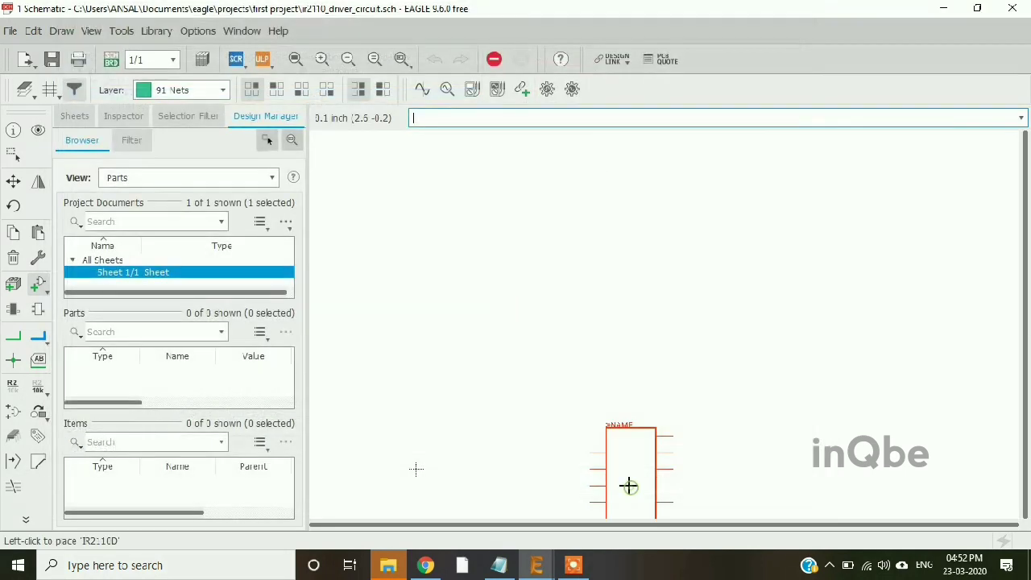
{"action": "scroll", "coordinate": [519, 287], "scroll_direction": "down", "scroll_amount": 3}
{"action": "scroll", "coordinate": [564, 350], "scroll_direction": "up", "scroll_amount": 4}
{"action": "left_click", "coordinate": [592, 327]}
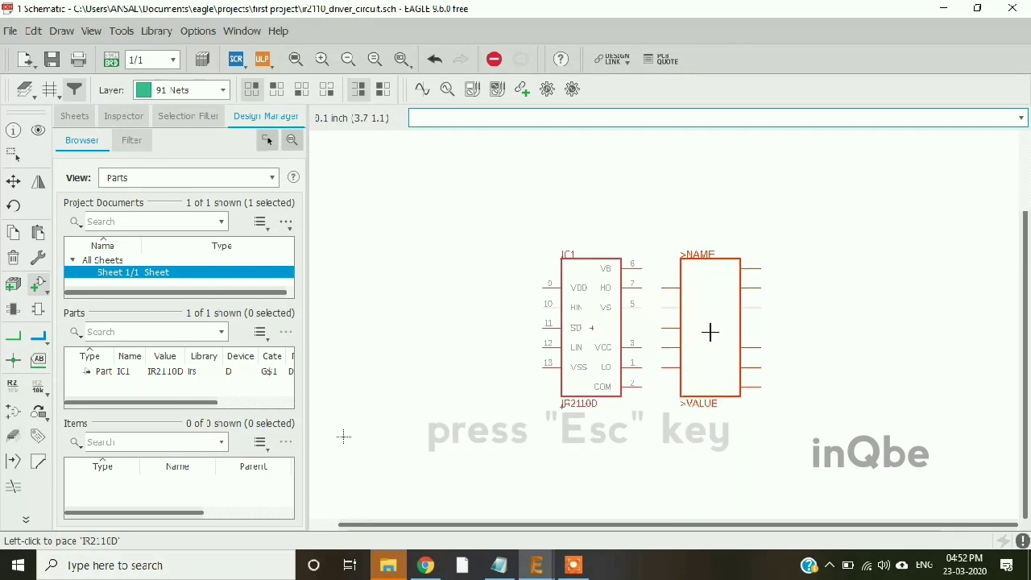
{"action": "key", "text": "Escape"}
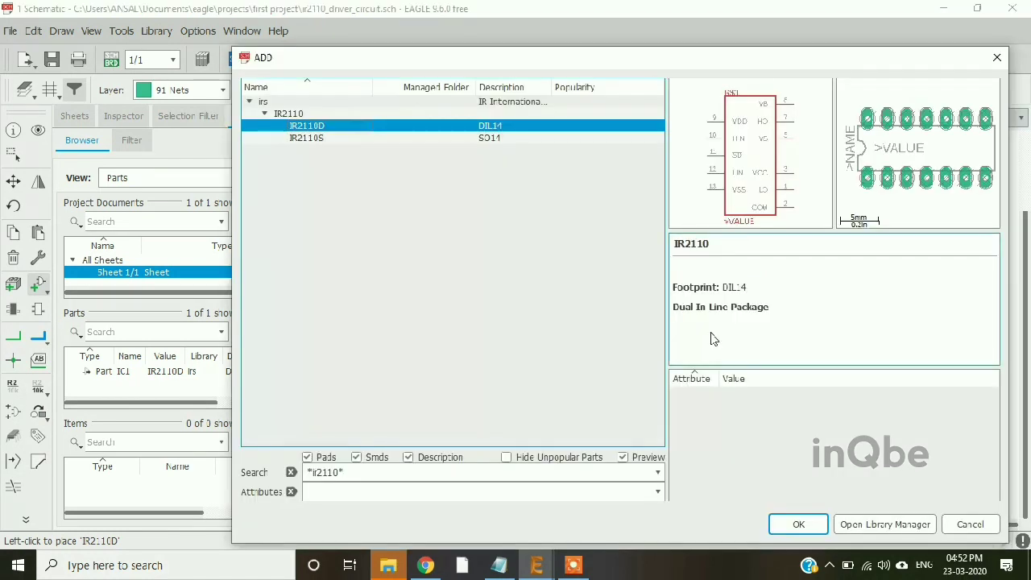
{"action": "key", "text": "Escape"}
{"action": "scroll", "coordinate": [675, 334], "scroll_direction": "down", "scroll_amount": 2}
{"action": "scroll", "coordinate": [718, 260], "scroll_direction": "up", "scroll_amount": 4}
{"action": "scroll", "coordinate": [675, 363], "scroll_direction": "down", "scroll_amount": 2}
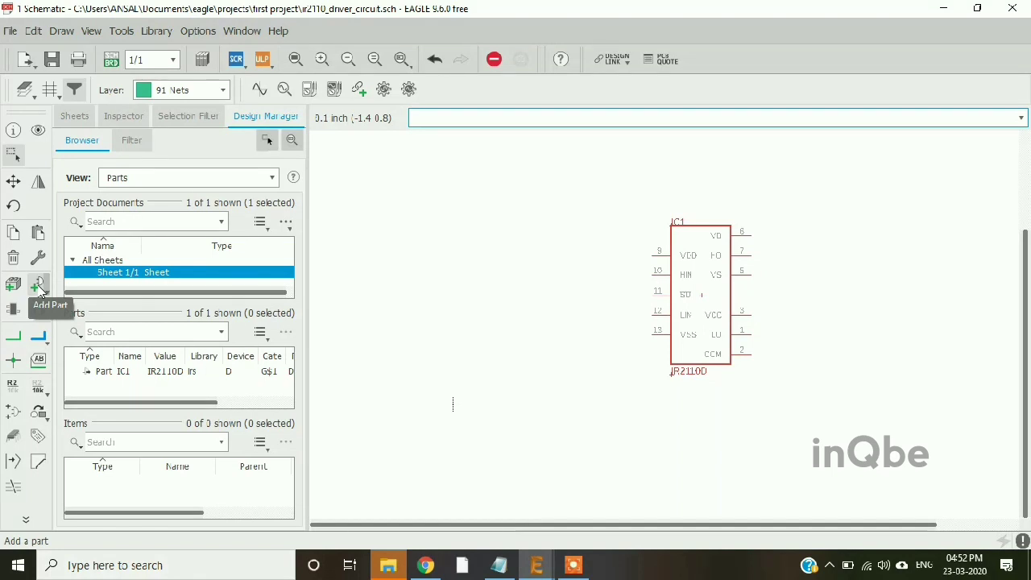
Reopen the dialog for adding parts and search the libraries for *resistor*
{"action": "left_click", "coordinate": [39, 287]}
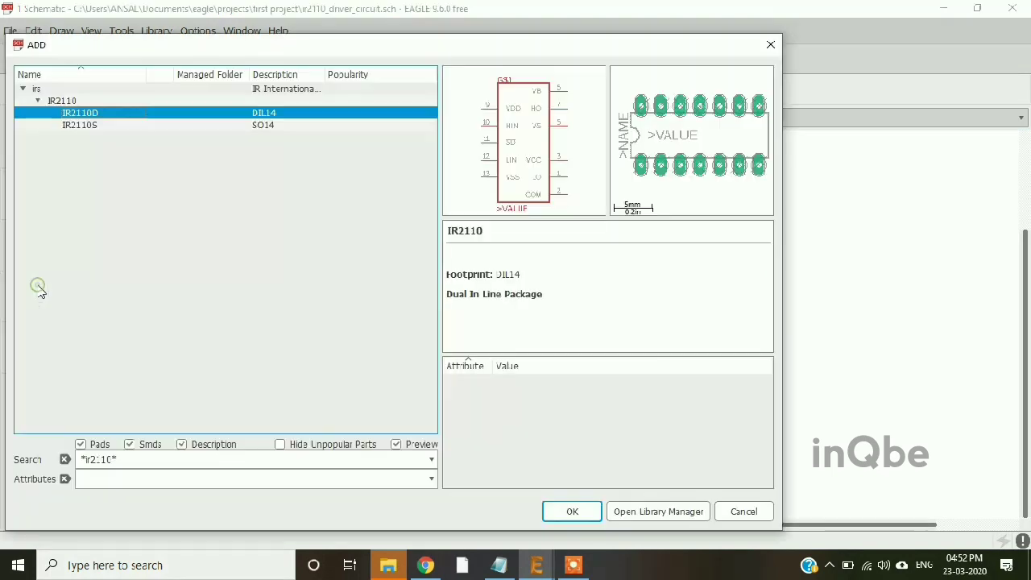
{"action": "double_click", "coordinate": [120, 460]}
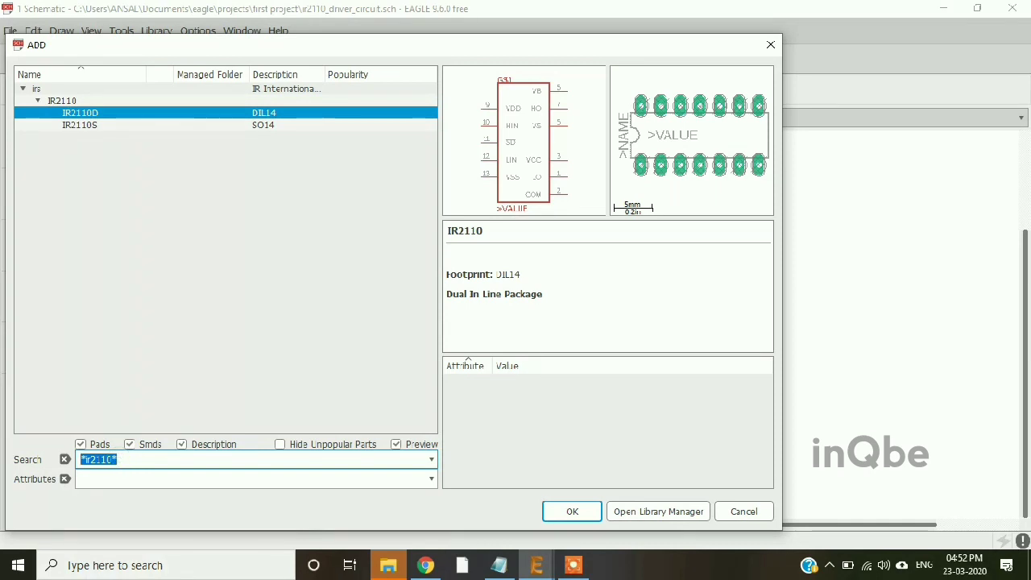
{"action": "type", "text": "*resisto"}
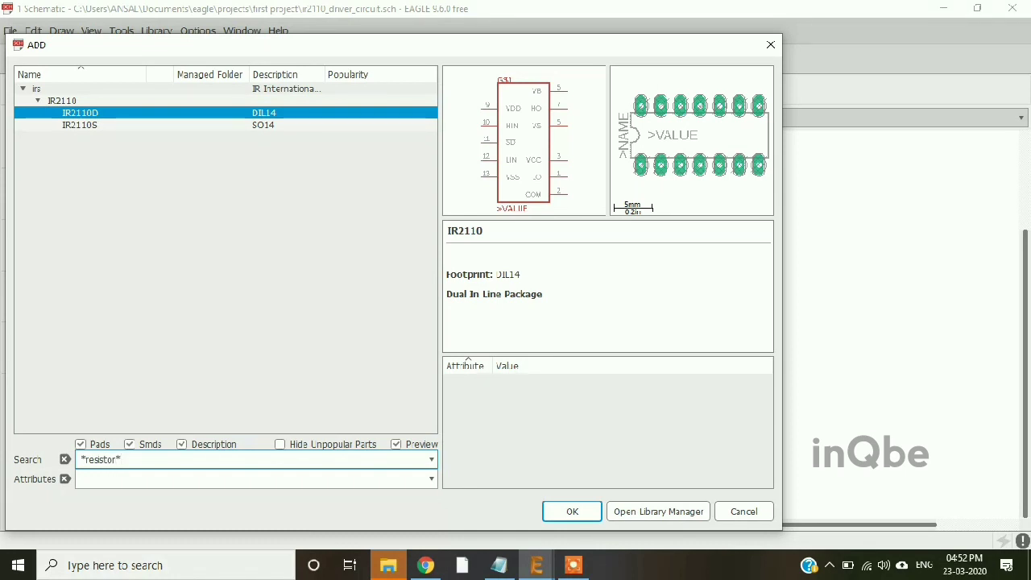
{"action": "type", "text": "r*"}
{"action": "key", "text": "Return"}
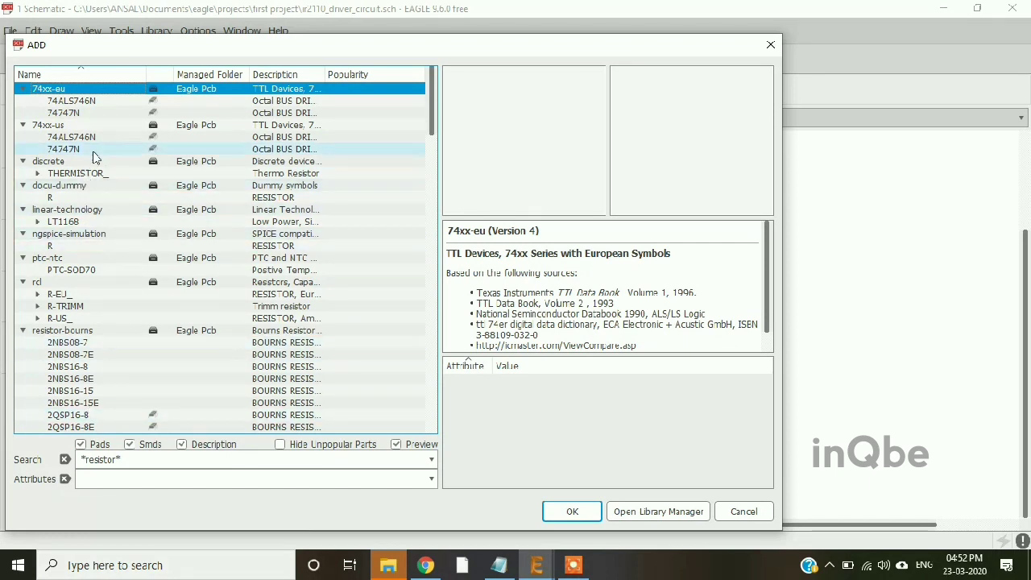
Choose R-EU_0207/10 from the rcl library's R-EU_ resistors and place one to the left of the IR2110D
{"action": "left_click", "coordinate": [38, 283]}
{"action": "left_click", "coordinate": [36, 294]}
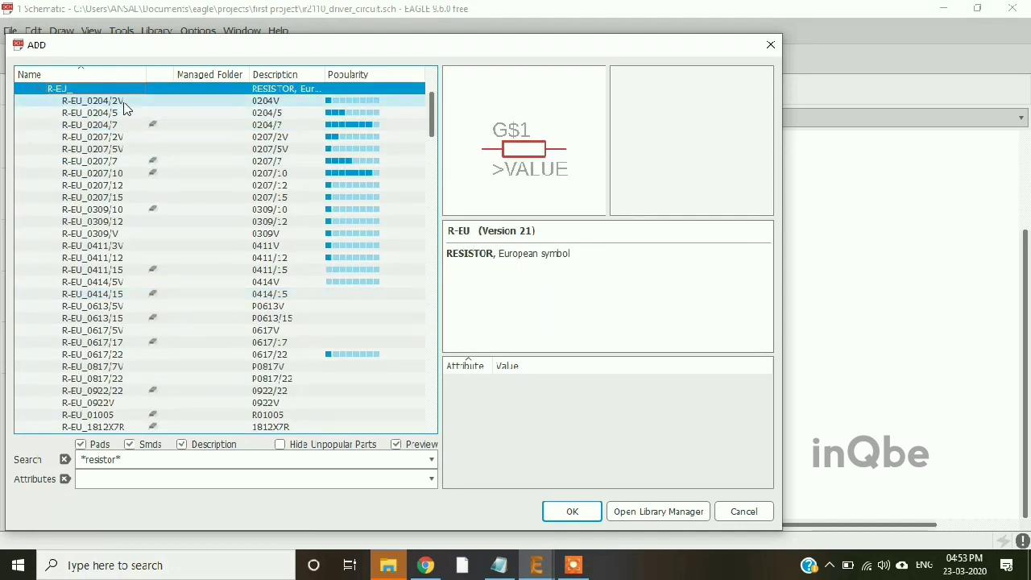
{"action": "left_click", "coordinate": [115, 174]}
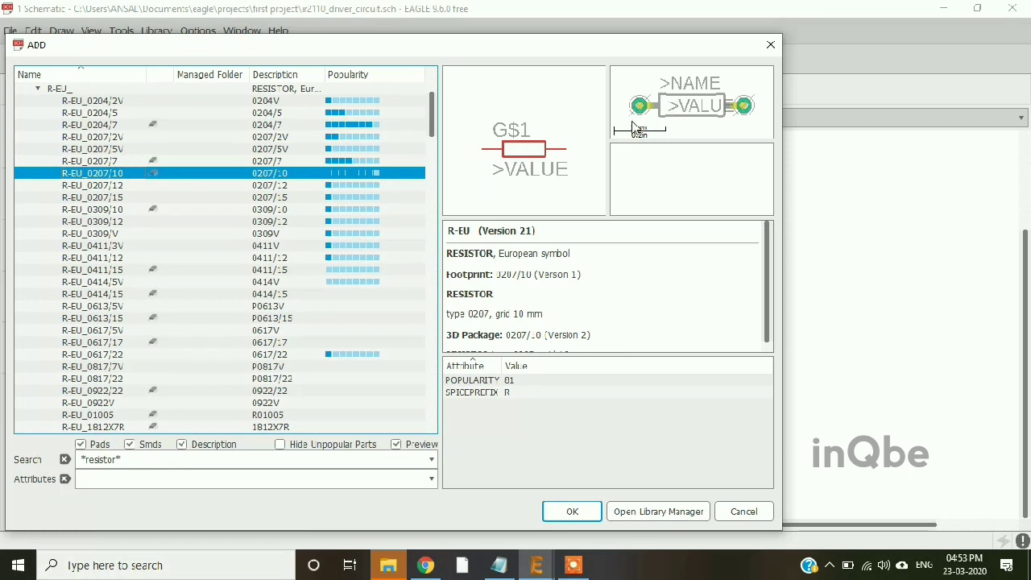
{"action": "left_click", "coordinate": [588, 511]}
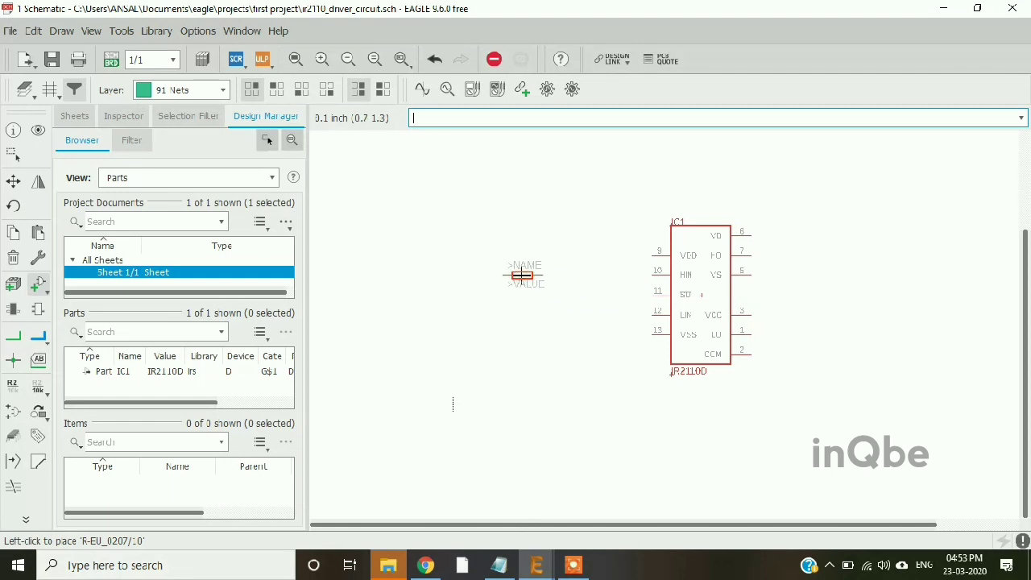
{"action": "left_click", "coordinate": [522, 276]}
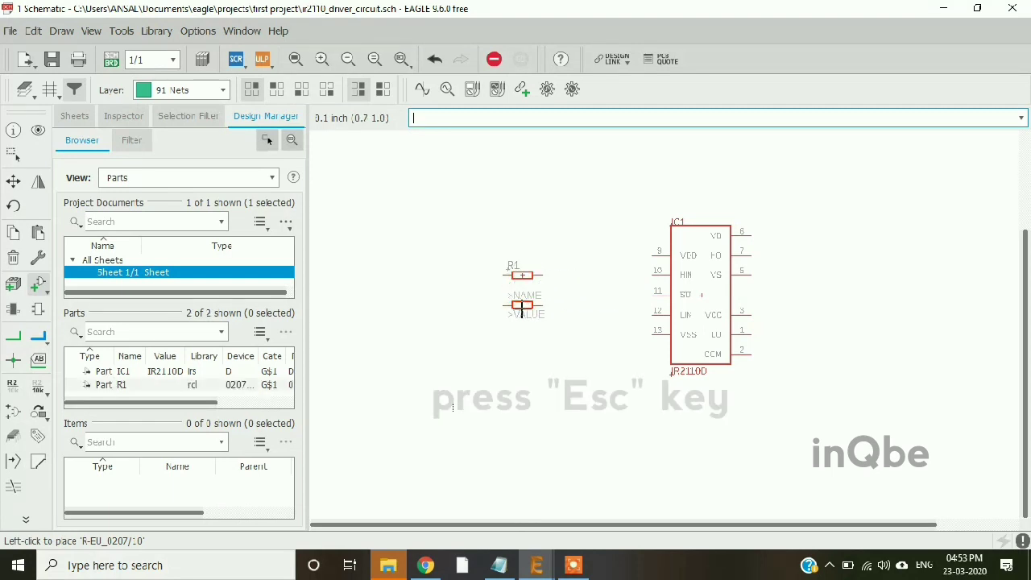
{"action": "key", "text": "Escape"}
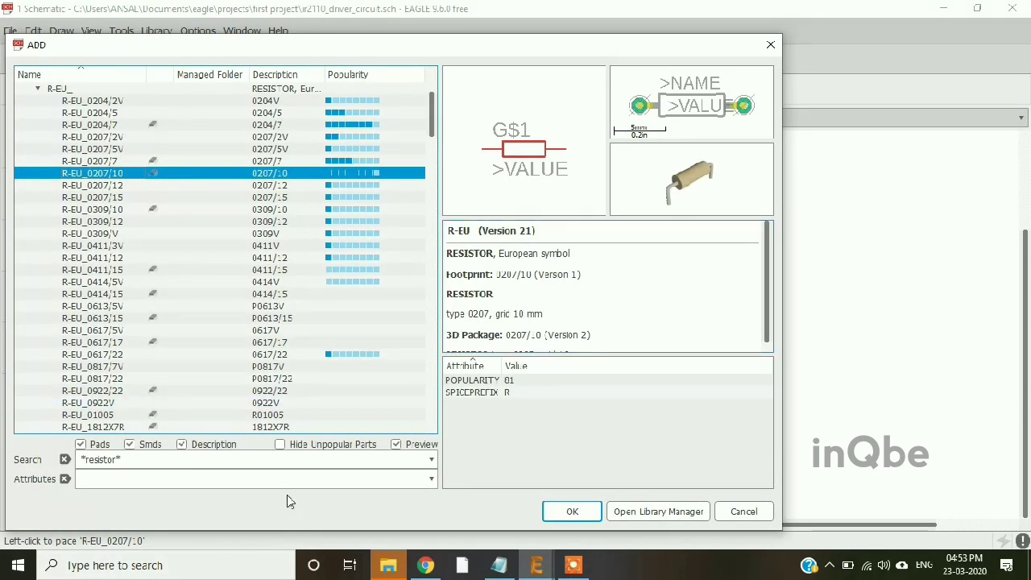
Replace the part search term with *capacitor* and run the search
{"action": "left_click", "coordinate": [91, 458]}
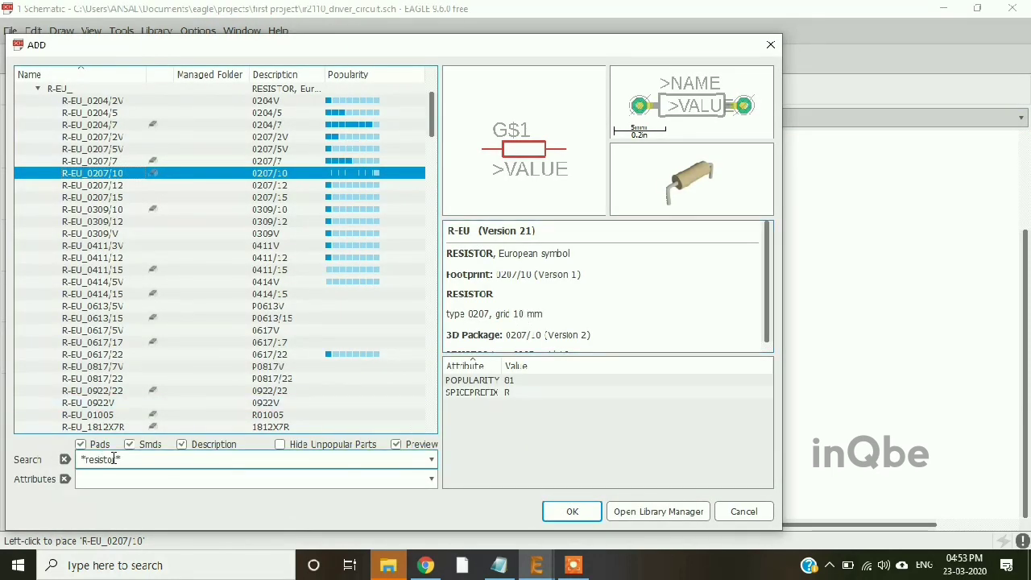
{"action": "double_click", "coordinate": [106, 460]}
{"action": "type", "text": "capac"}
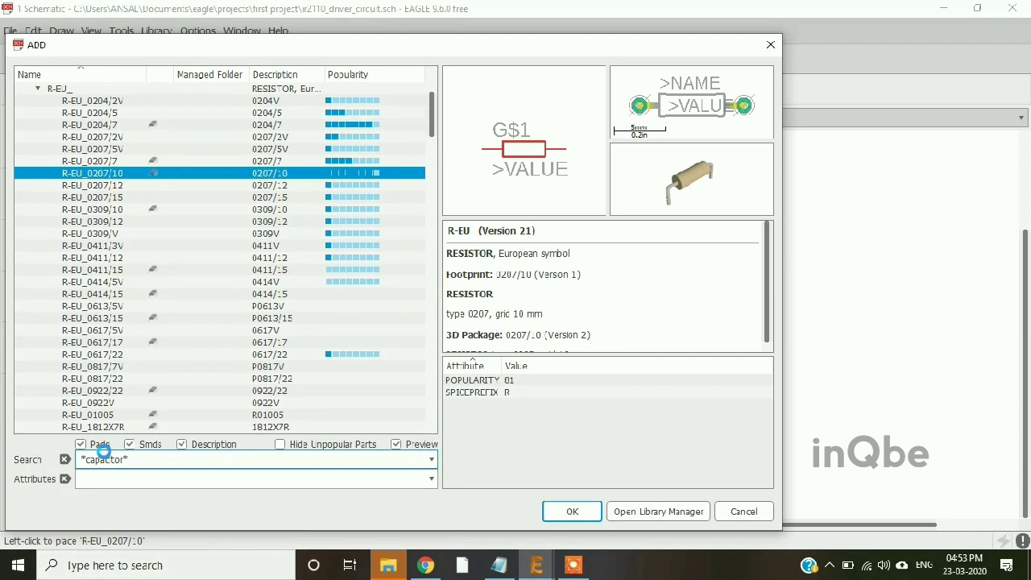
{"action": "key", "text": "Return"}
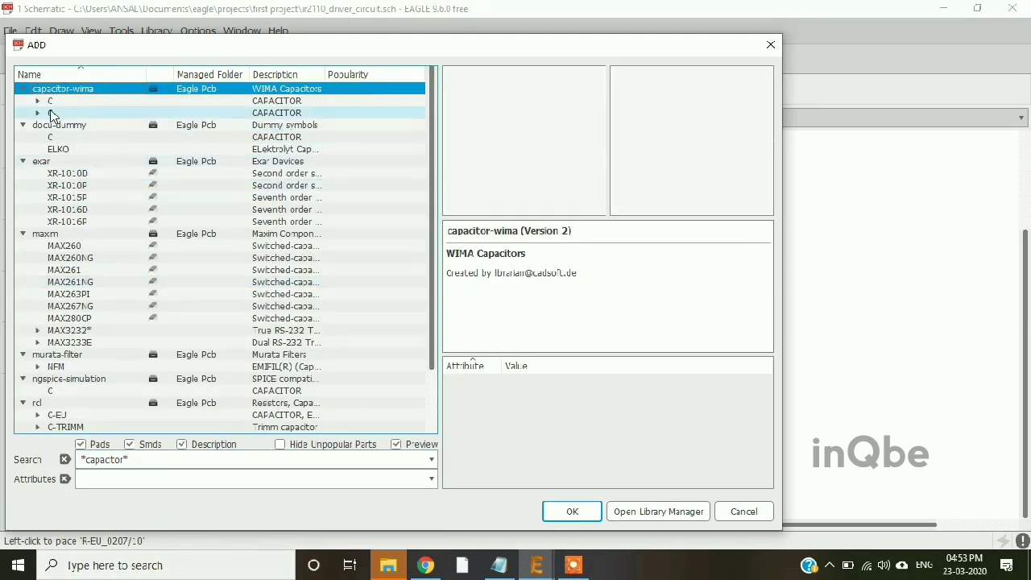
Choose the polarized capacitor CPOL-EUE2.5-6 from the rcl library's CPOL-EU group and place one below resistor R1
{"action": "scroll", "coordinate": [64, 322], "scroll_direction": "down", "scroll_amount": 1}
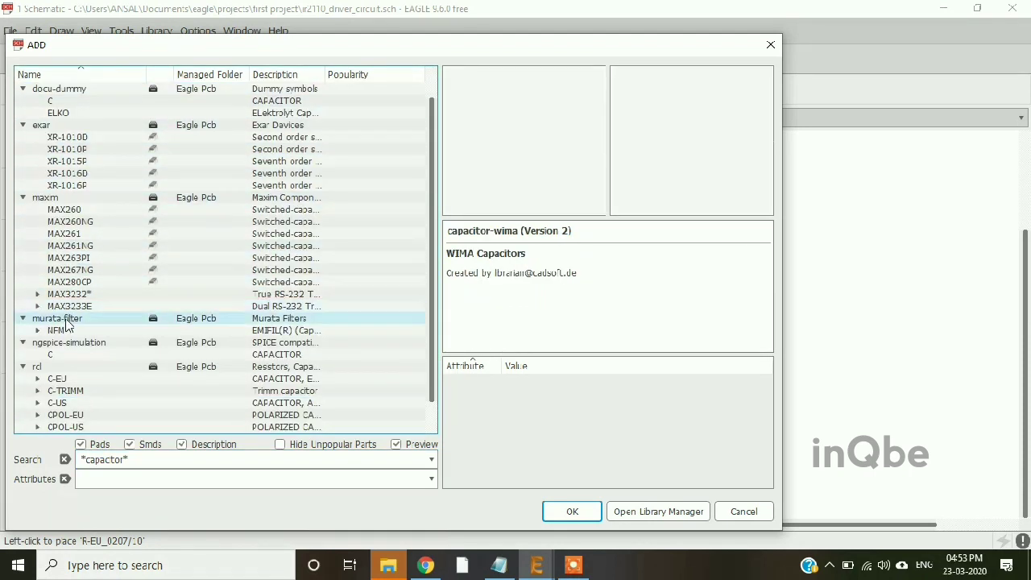
{"action": "left_click", "coordinate": [52, 368]}
{"action": "scroll", "coordinate": [55, 371], "scroll_direction": "down", "scroll_amount": 1}
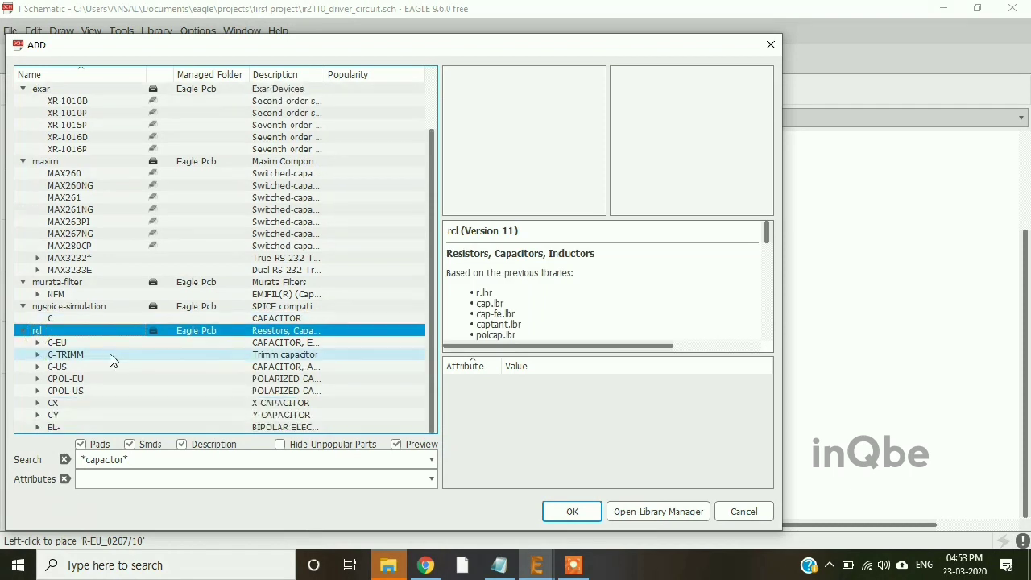
{"action": "double_click", "coordinate": [38, 382]}
{"action": "scroll", "coordinate": [134, 306], "scroll_direction": "down", "scroll_amount": 12}
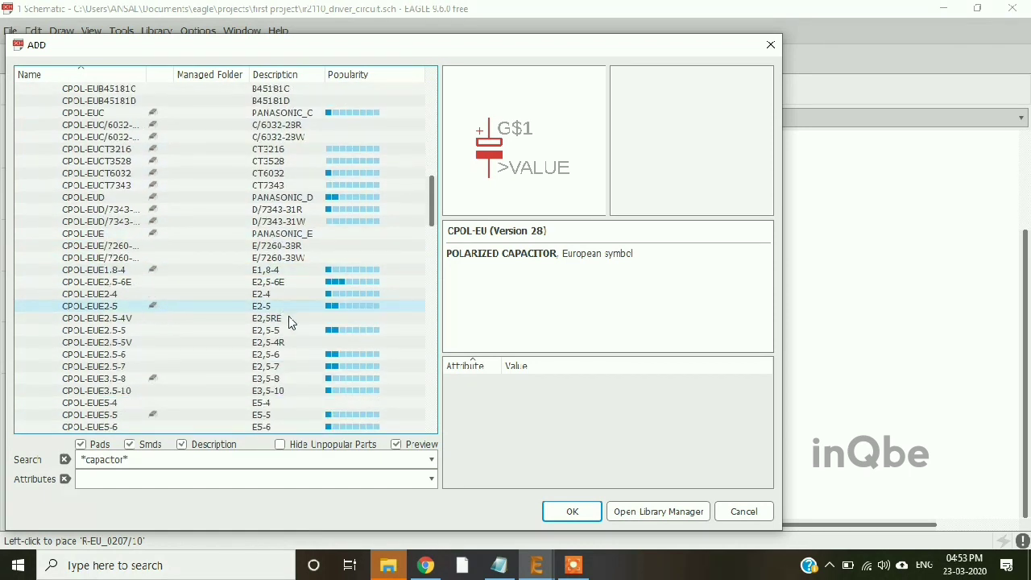
{"action": "left_click", "coordinate": [272, 359]}
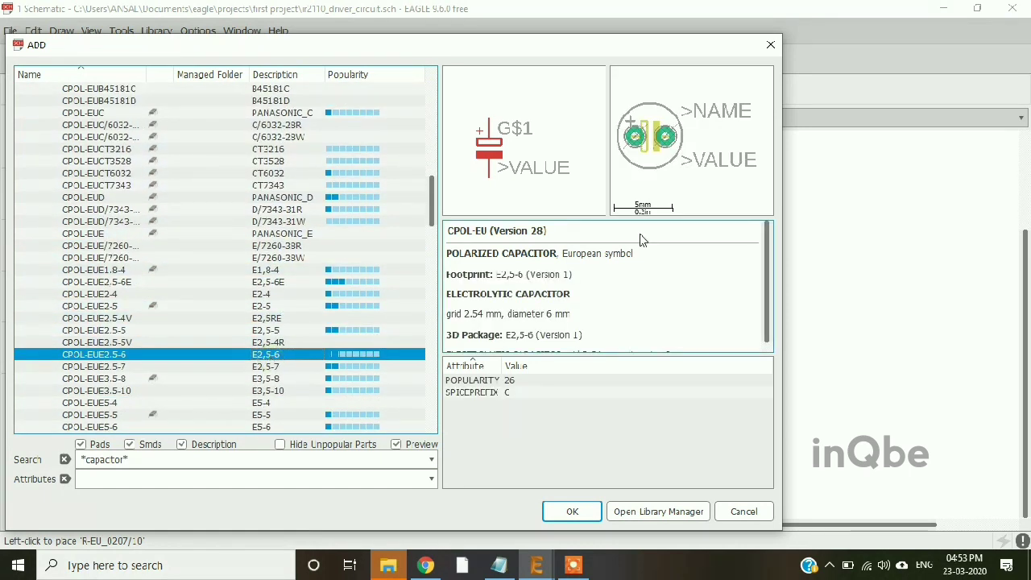
{"action": "left_click", "coordinate": [582, 519]}
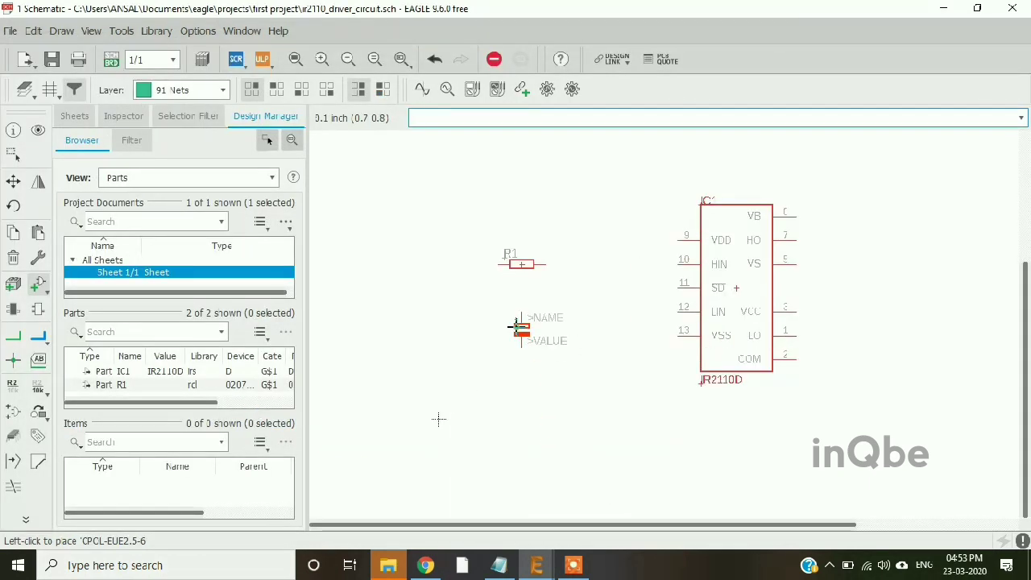
{"action": "left_click", "coordinate": [519, 327]}
{"action": "key", "text": "Escape"}
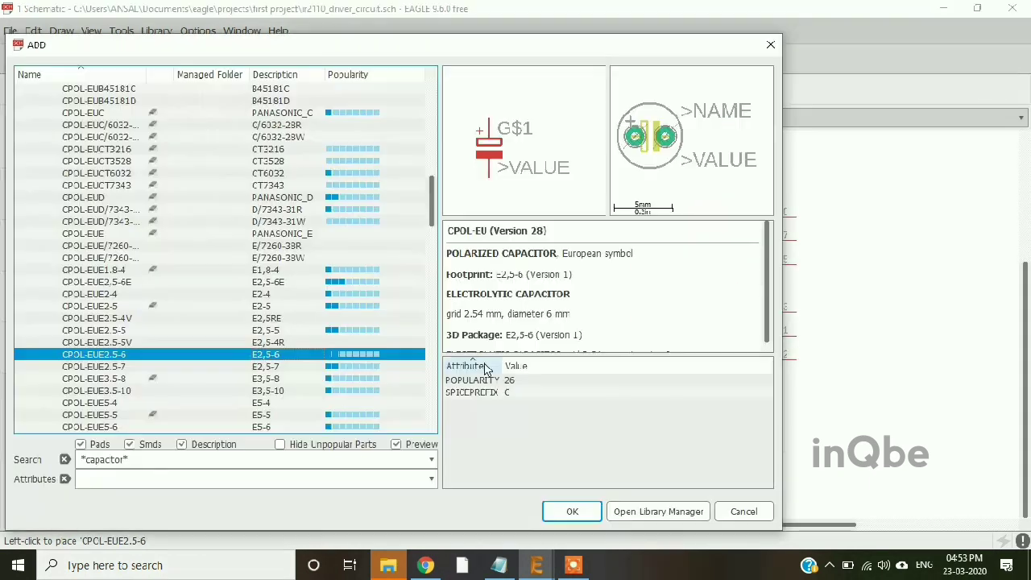
{"action": "key", "text": "Escape"}
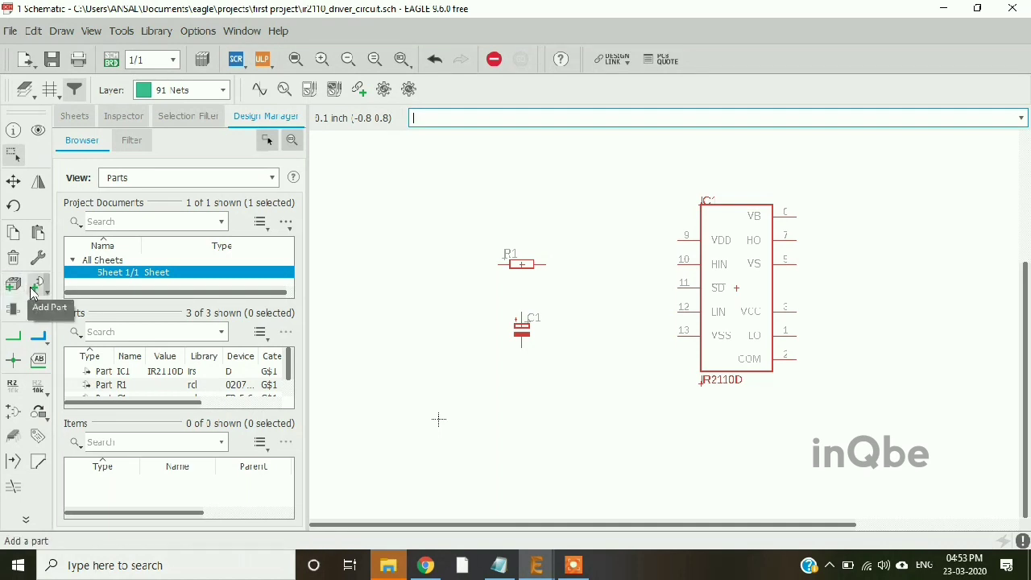
Reopen the dialog for adding parts, clear the search term, and look through the full list of libraries
{"action": "left_click", "coordinate": [32, 292]}
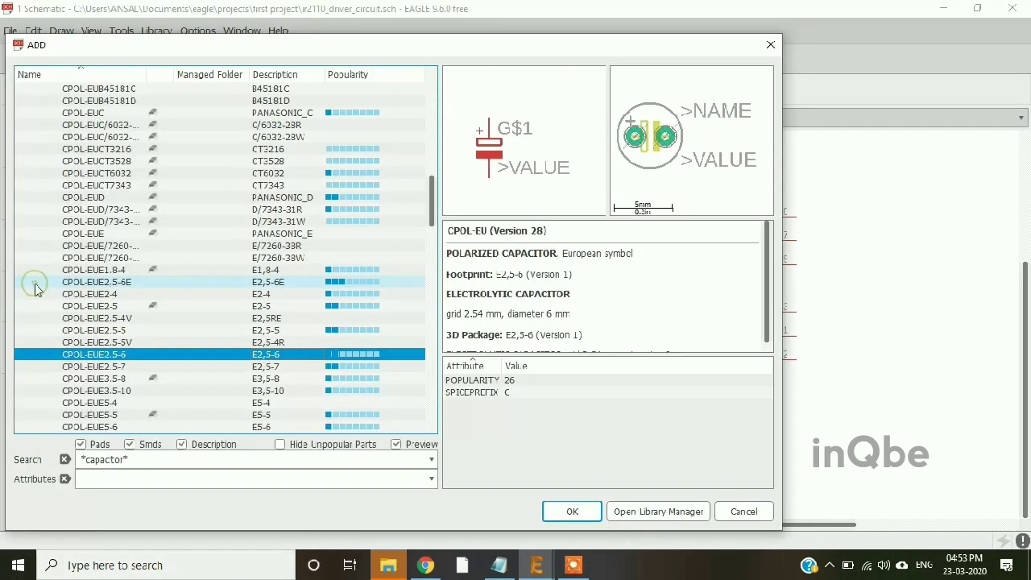
{"action": "triple_click", "coordinate": [137, 461]}
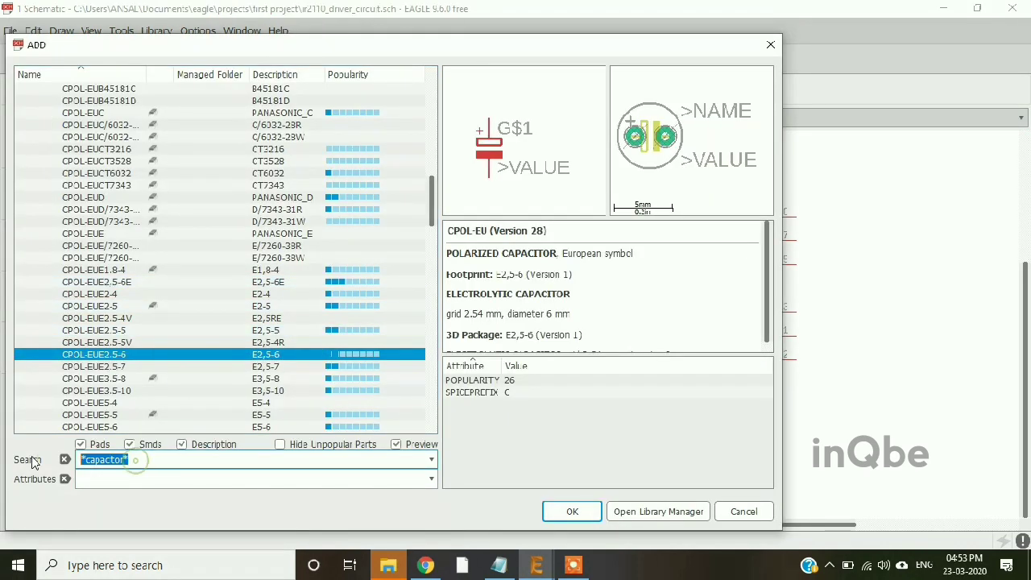
{"action": "key", "text": "BackSpace"}
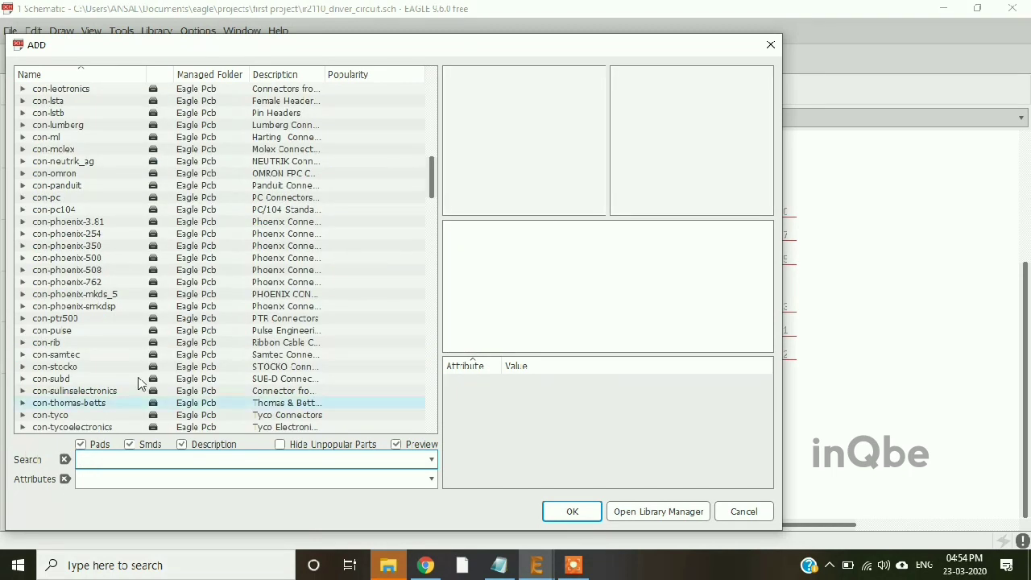
{"action": "scroll", "coordinate": [114, 175], "scroll_direction": "down", "scroll_amount": 2}
{"action": "scroll", "coordinate": [114, 178], "scroll_direction": "down", "scroll_amount": 4}
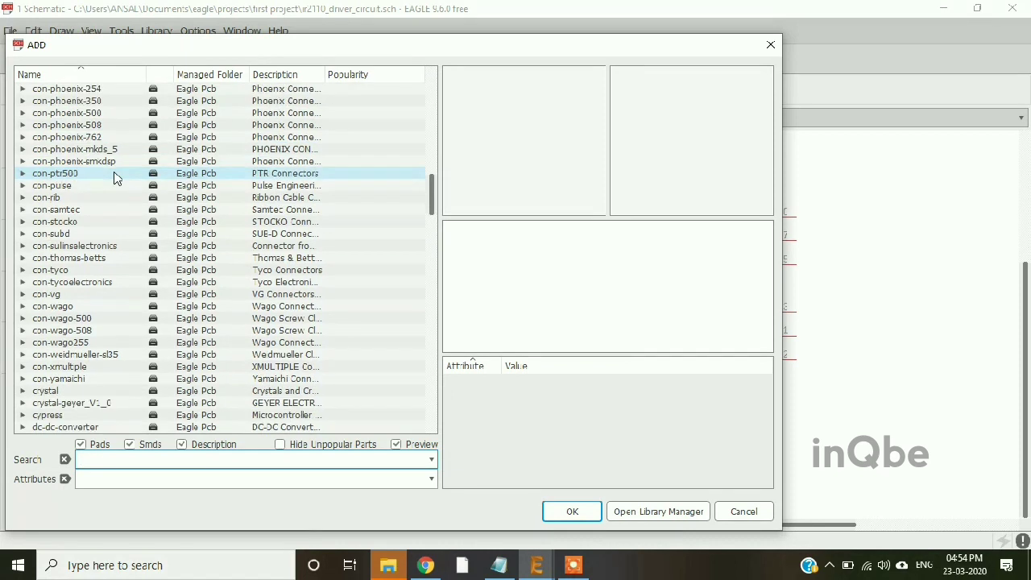
{"action": "scroll", "coordinate": [115, 187], "scroll_direction": "down", "scroll_amount": 3}
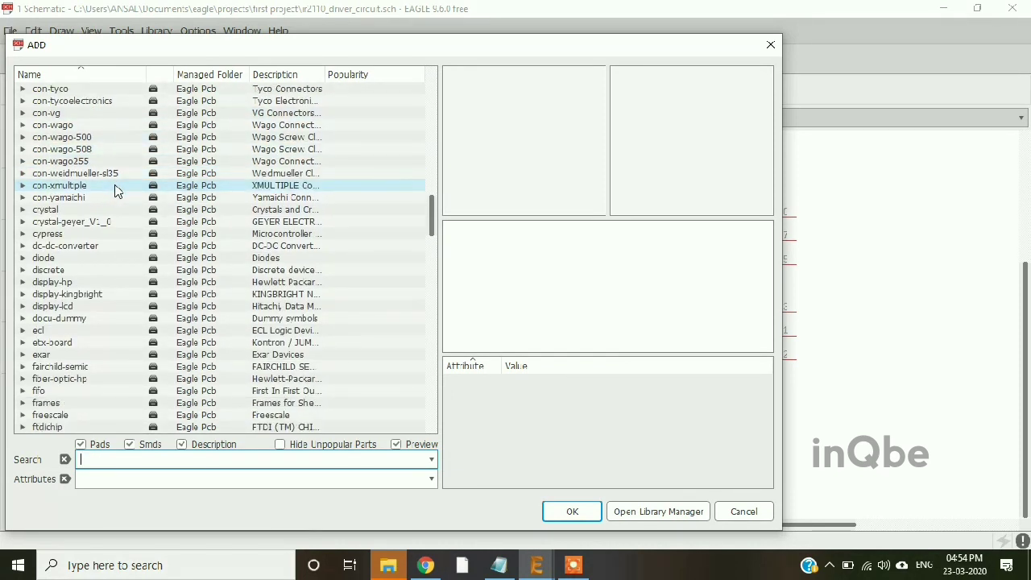
{"action": "scroll", "coordinate": [114, 190], "scroll_direction": "down", "scroll_amount": 5}
{"action": "scroll", "coordinate": [114, 190], "scroll_direction": "down", "scroll_amount": 8}
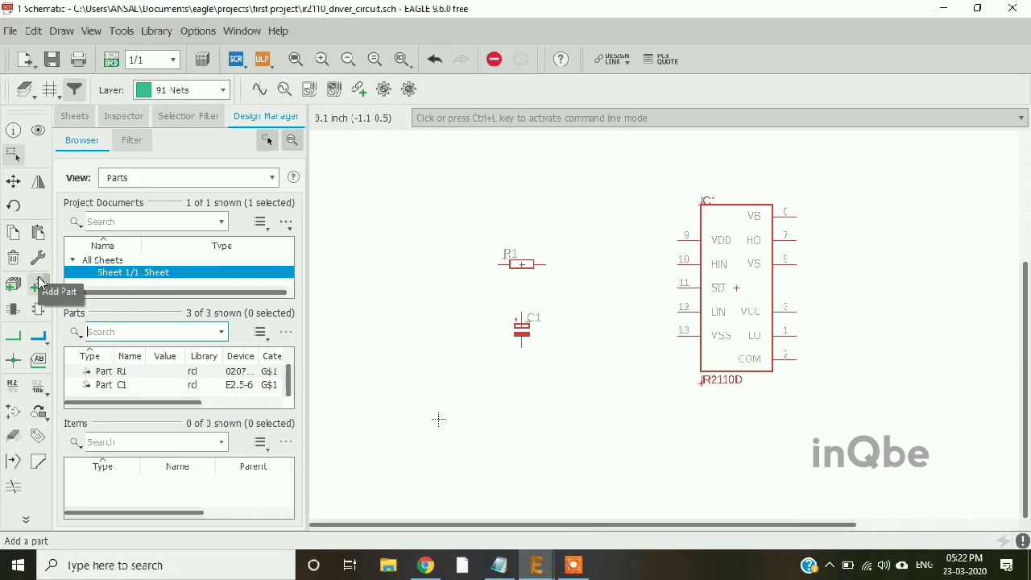
Reopen the dialog for adding parts and search the libraries for *diode*
{"action": "left_click", "coordinate": [39, 282]}
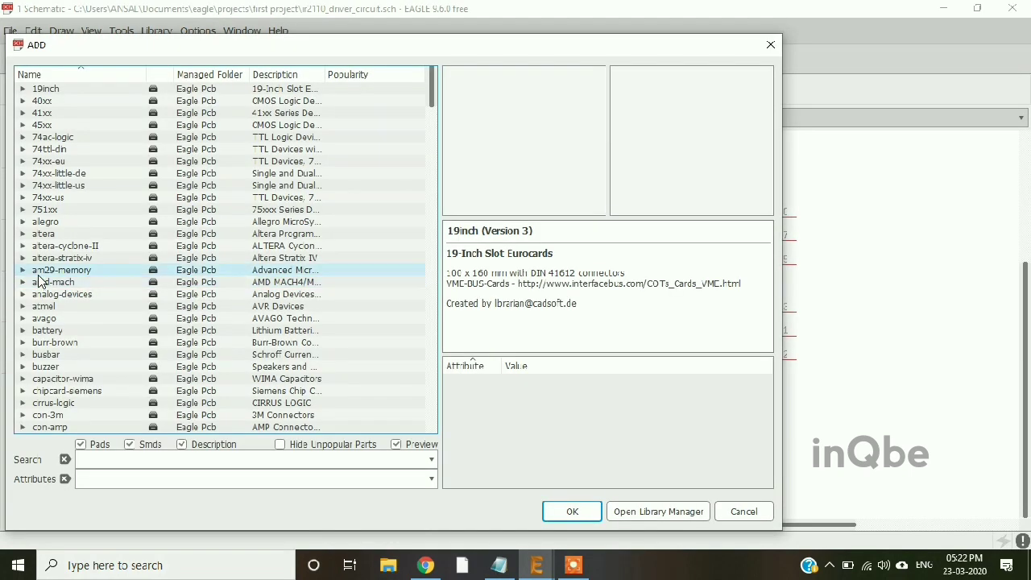
{"action": "left_click", "coordinate": [99, 459]}
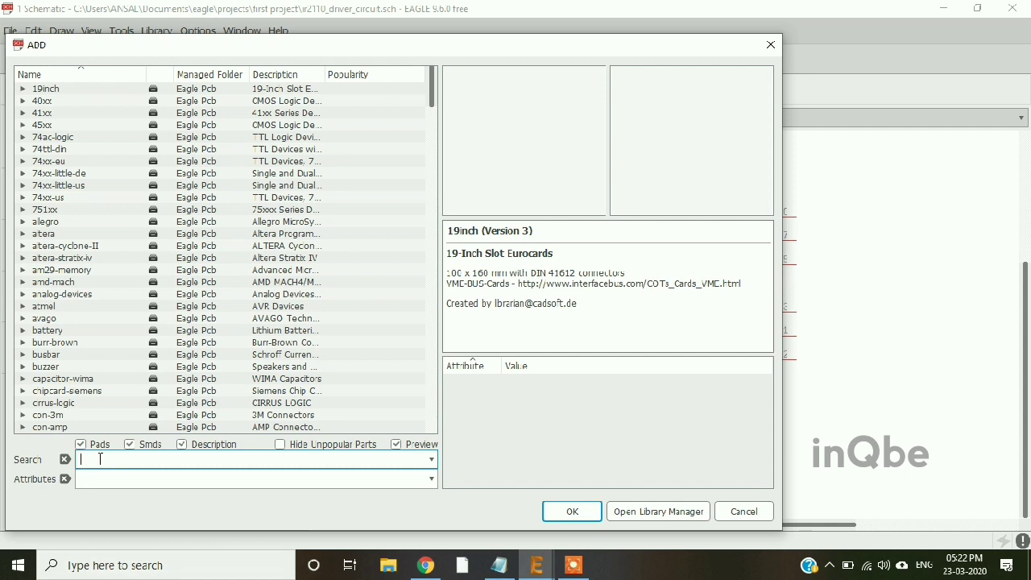
{"action": "type", "text": "**"}
{"action": "key", "text": "Return"}
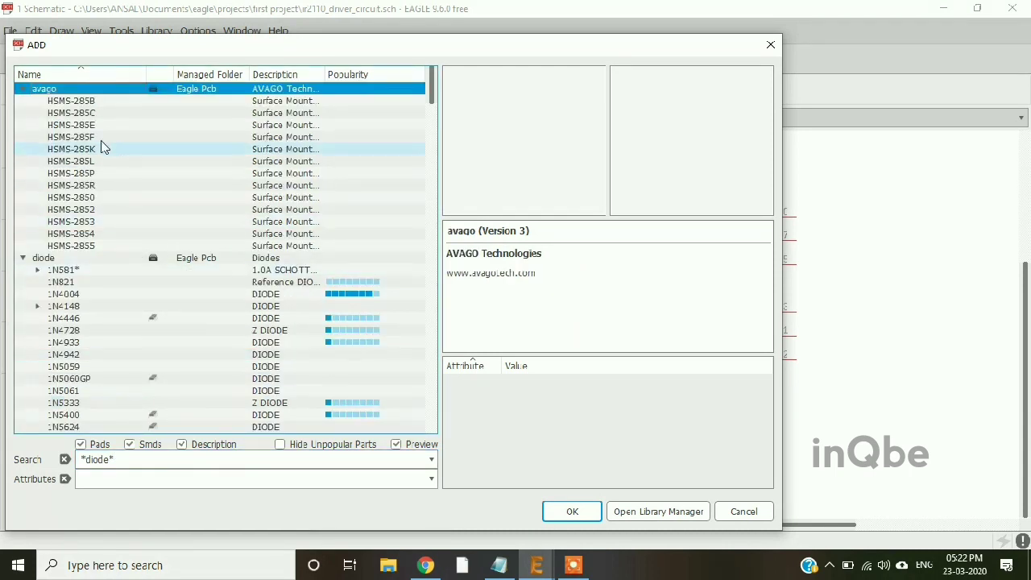
Choose the 1N4004 diode from the diode library and place one above and to the right of resistor R1
{"action": "left_click", "coordinate": [193, 296]}
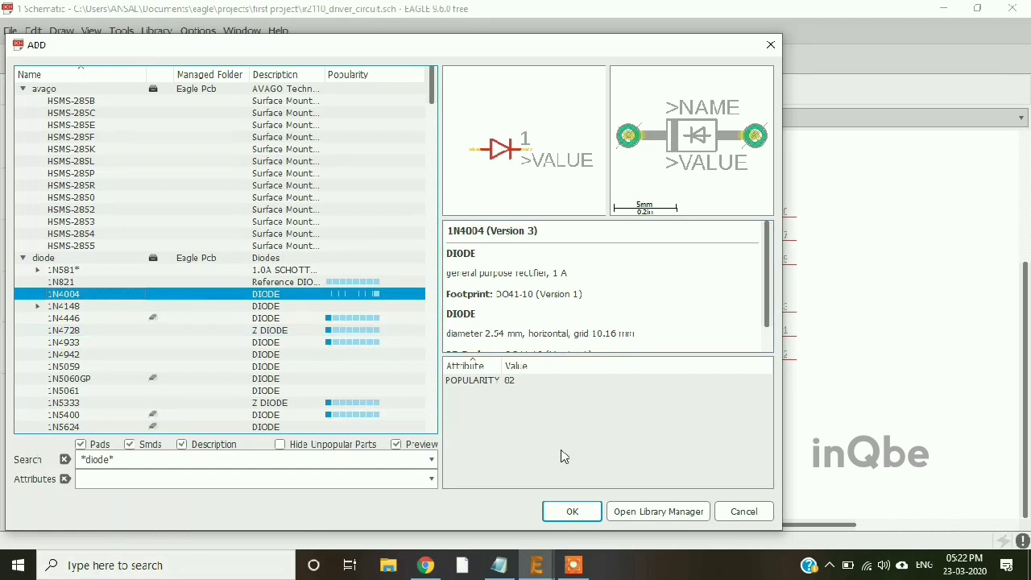
{"action": "left_click", "coordinate": [572, 512]}
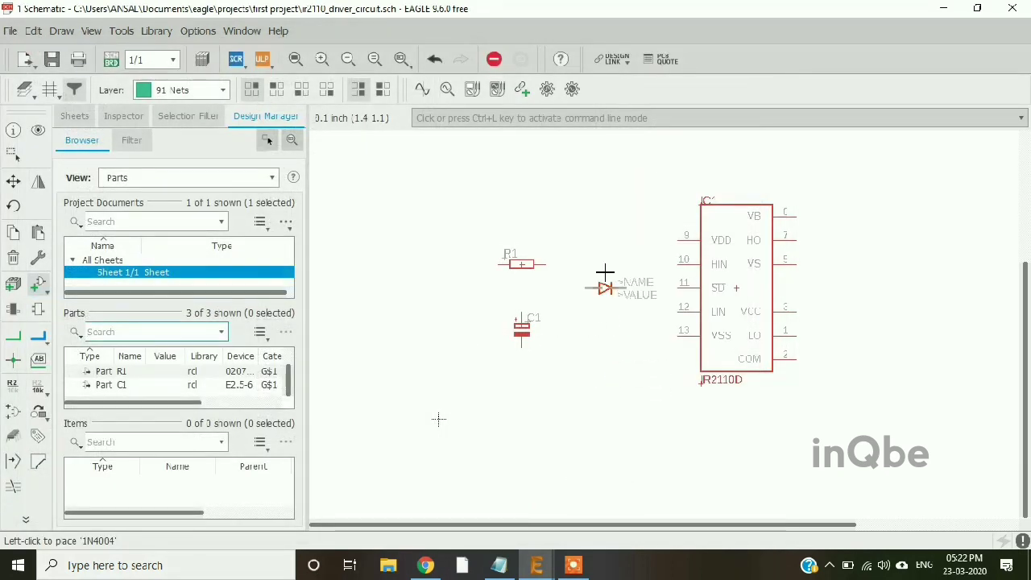
{"action": "left_click", "coordinate": [593, 203]}
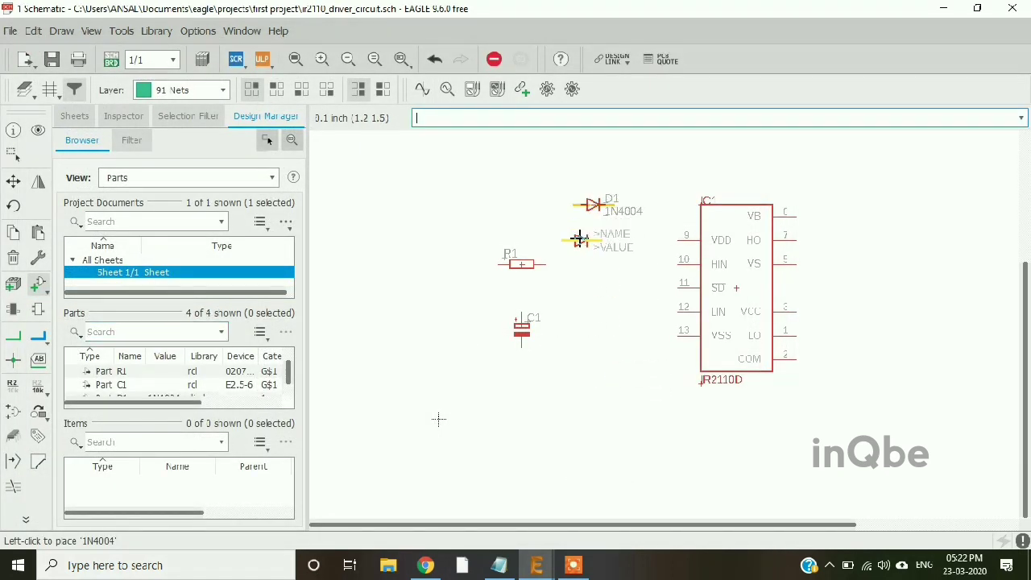
{"action": "key", "text": "Escape"}
{"action": "key", "text": "Escape"}
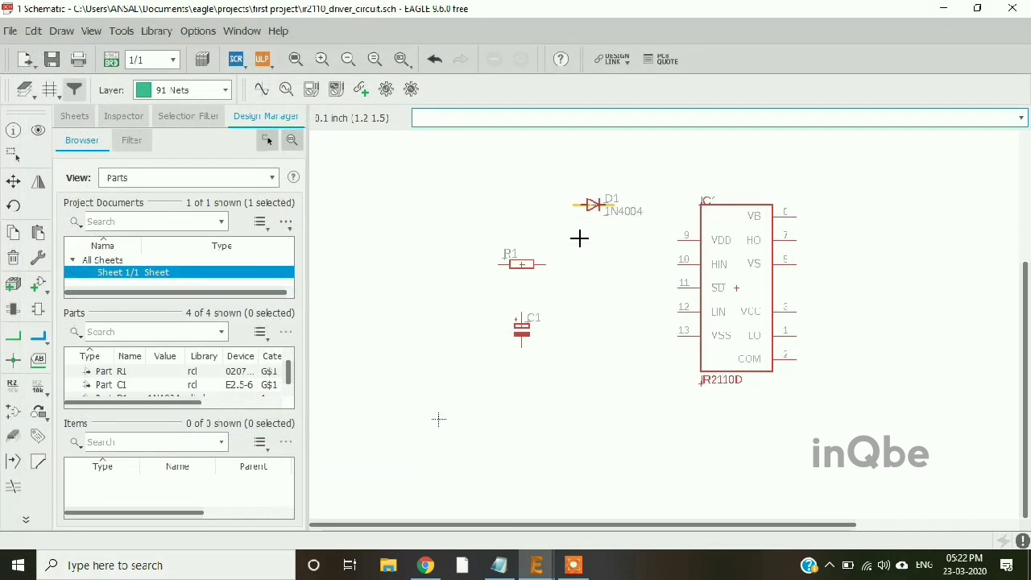
Reopen the dialog for adding parts, clear the search term, and expand the con-molex library in the full list
{"action": "left_click", "coordinate": [38, 285]}
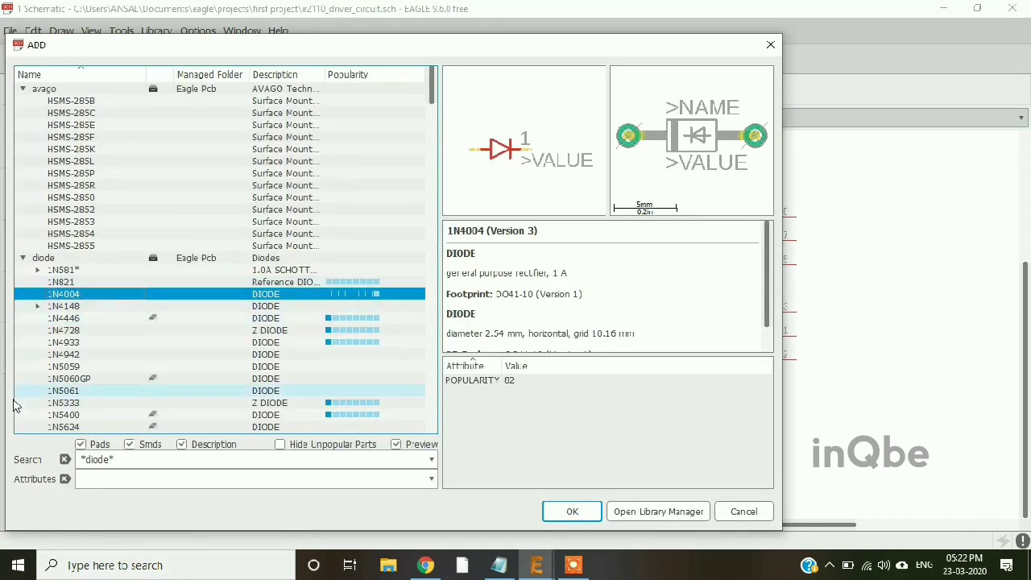
{"action": "left_click_drag", "start_coordinate": [121, 460], "coordinate": [69, 456]}
{"action": "left_click", "coordinate": [65, 458]}
{"action": "left_click", "coordinate": [65, 456]}
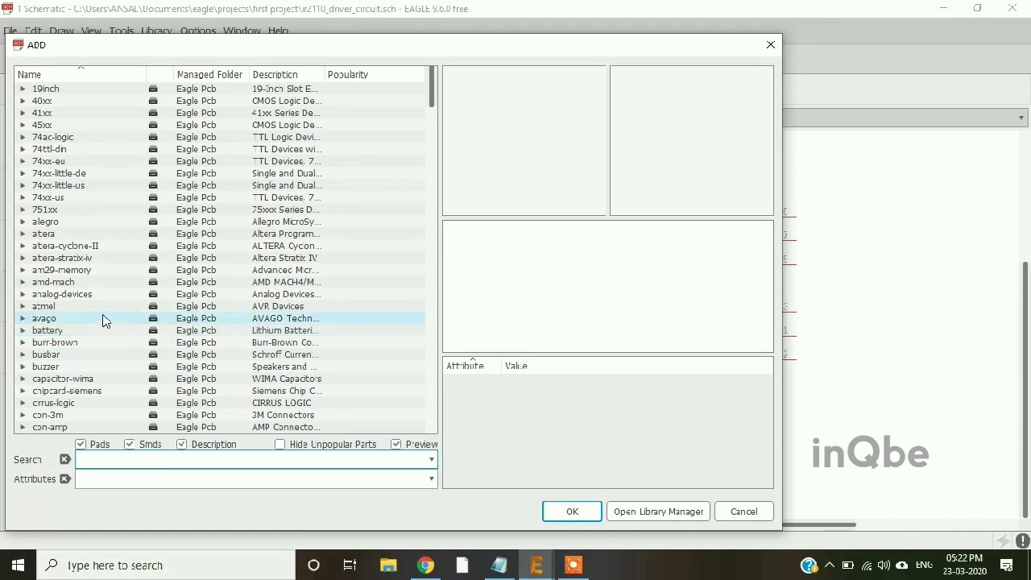
{"action": "left_click", "coordinate": [103, 319]}
{"action": "scroll", "coordinate": [103, 323], "scroll_direction": "down", "scroll_amount": 2}
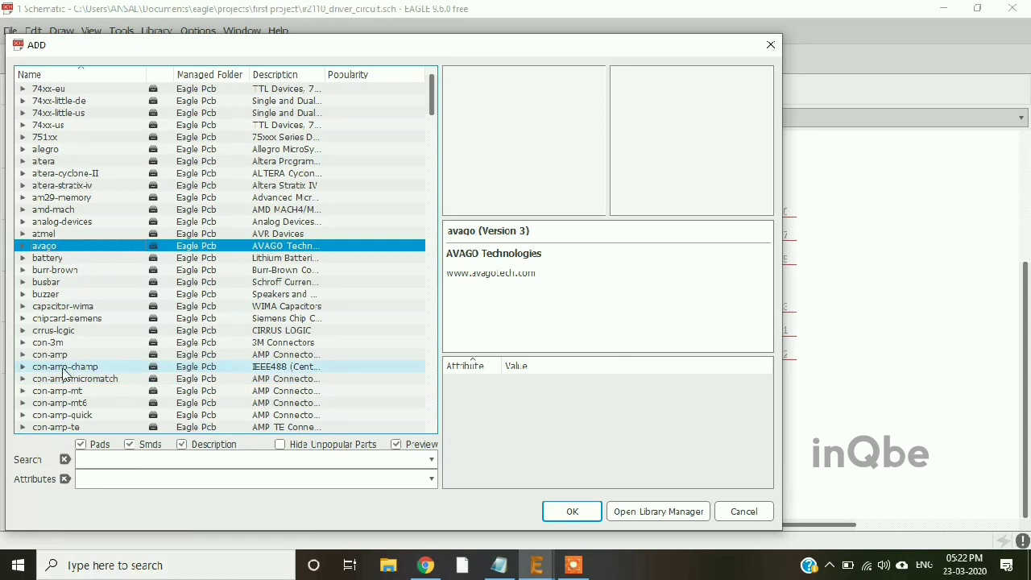
{"action": "scroll", "coordinate": [66, 375], "scroll_direction": "down", "scroll_amount": 1}
{"action": "scroll", "coordinate": [66, 375], "scroll_direction": "down", "scroll_amount": 1}
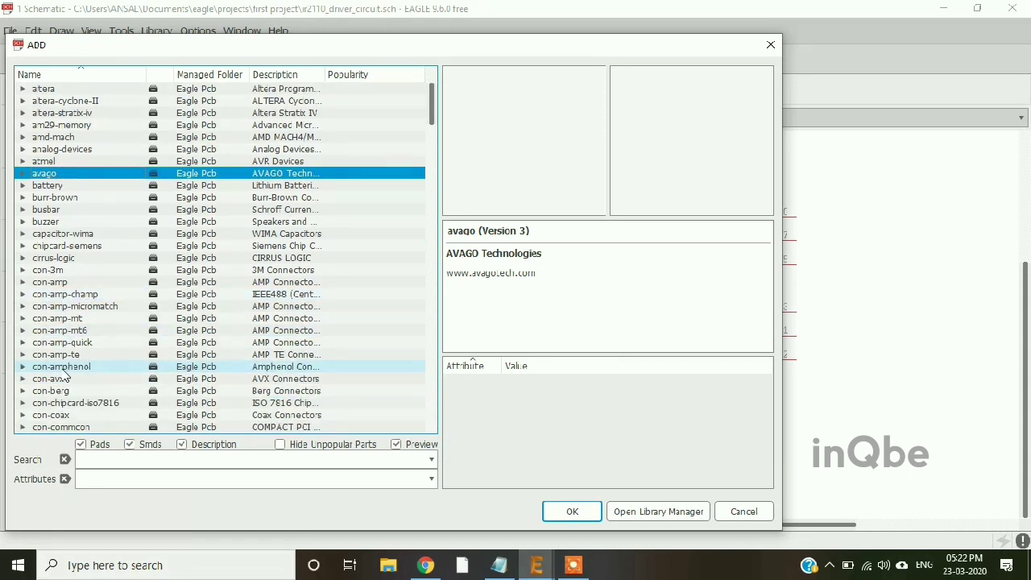
{"action": "scroll", "coordinate": [66, 375], "scroll_direction": "down", "scroll_amount": 2}
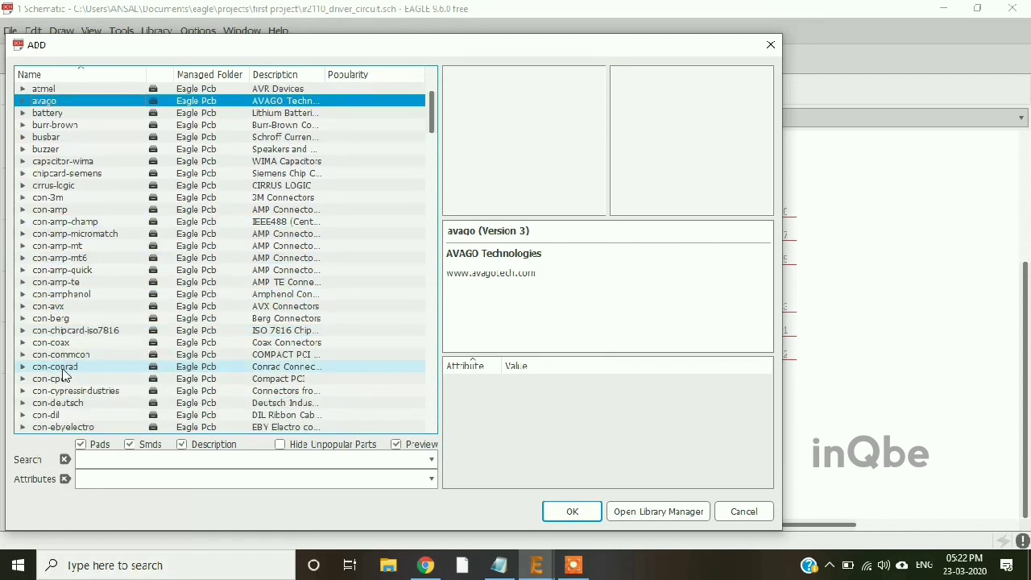
{"action": "scroll", "coordinate": [68, 386], "scroll_direction": "down", "scroll_amount": 4}
{"action": "scroll", "coordinate": [68, 393], "scroll_direction": "down", "scroll_amount": 4}
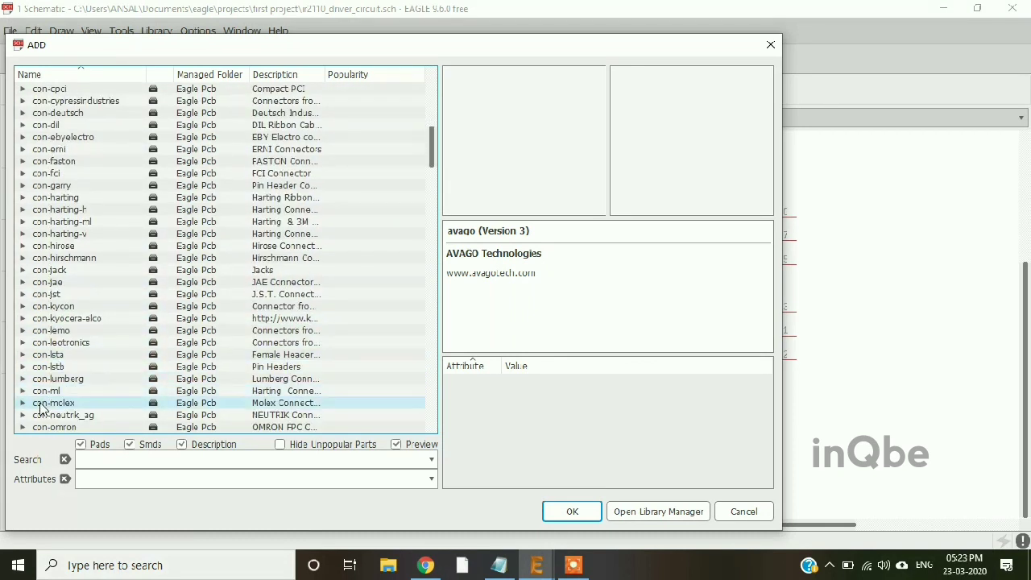
{"action": "left_click", "coordinate": [24, 403]}
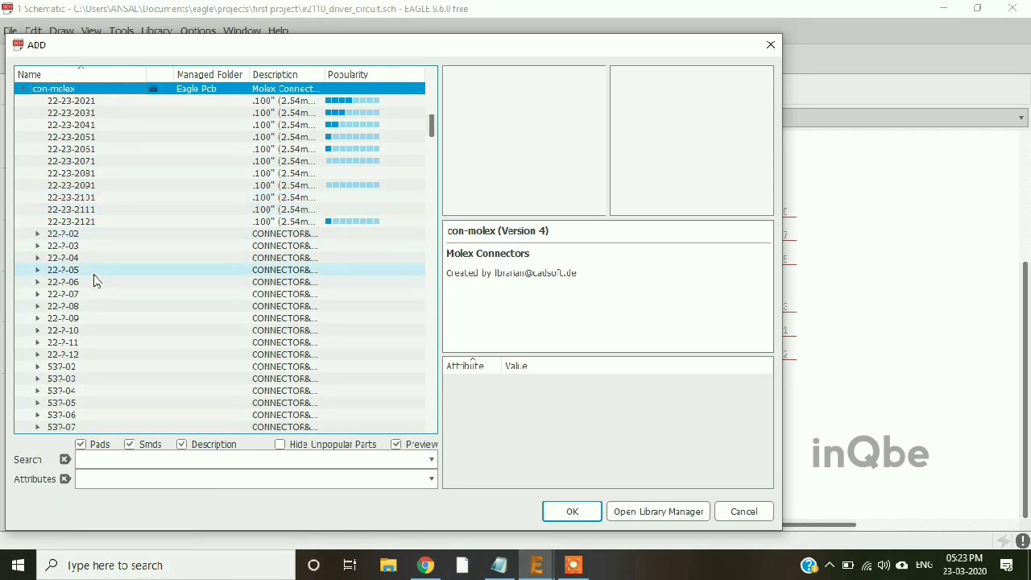
Look through the con-molex parts and compare the previews of the 22-23-2041 and 22-23-2051 headers
{"action": "scroll", "coordinate": [91, 310], "scroll_direction": "down", "scroll_amount": 7}
{"action": "scroll", "coordinate": [91, 310], "scroll_direction": "down", "scroll_amount": 5}
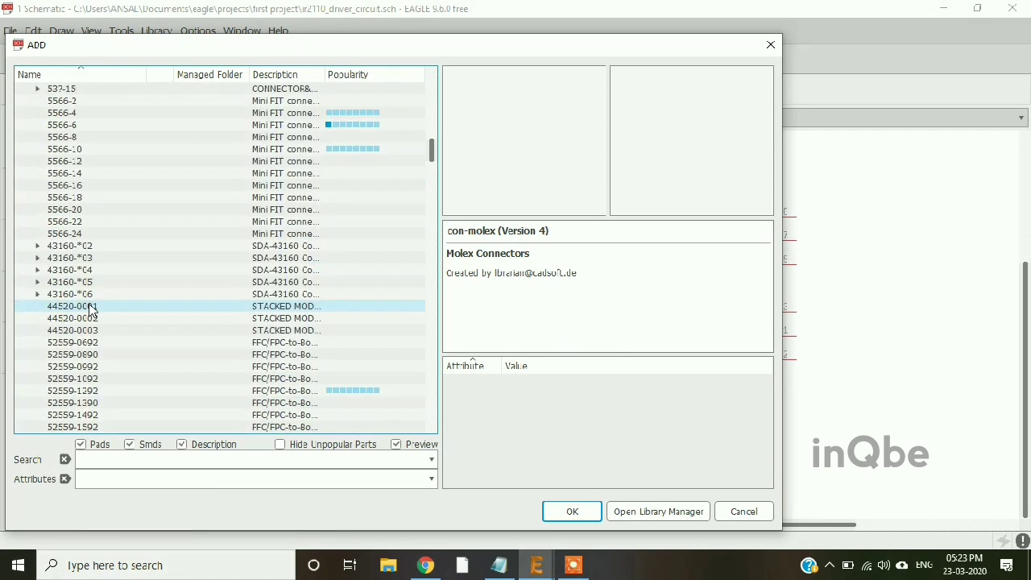
{"action": "scroll", "coordinate": [89, 279], "scroll_direction": "up", "scroll_amount": 15}
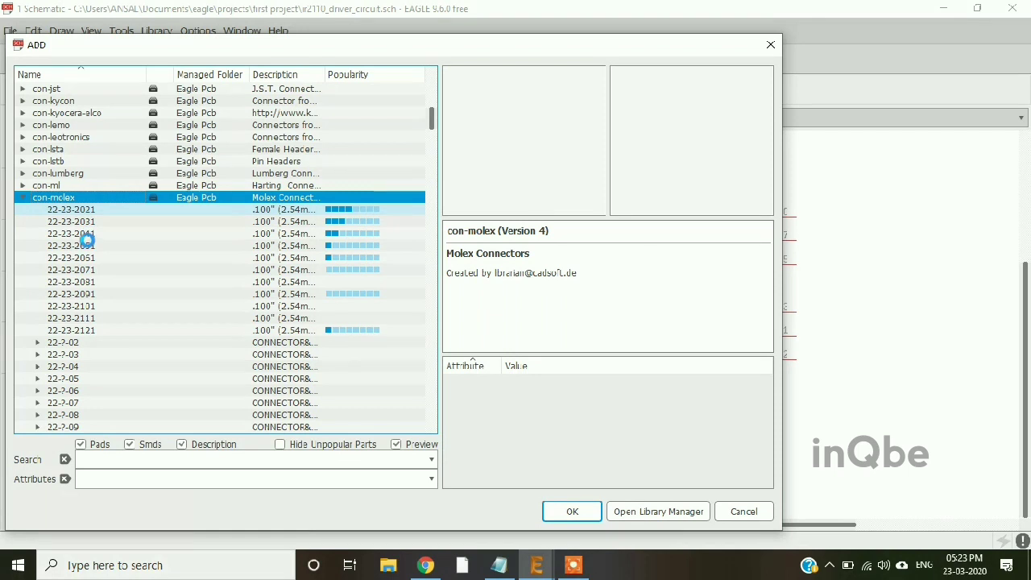
{"action": "key", "text": "Down"}
{"action": "left_click", "coordinate": [92, 234]}
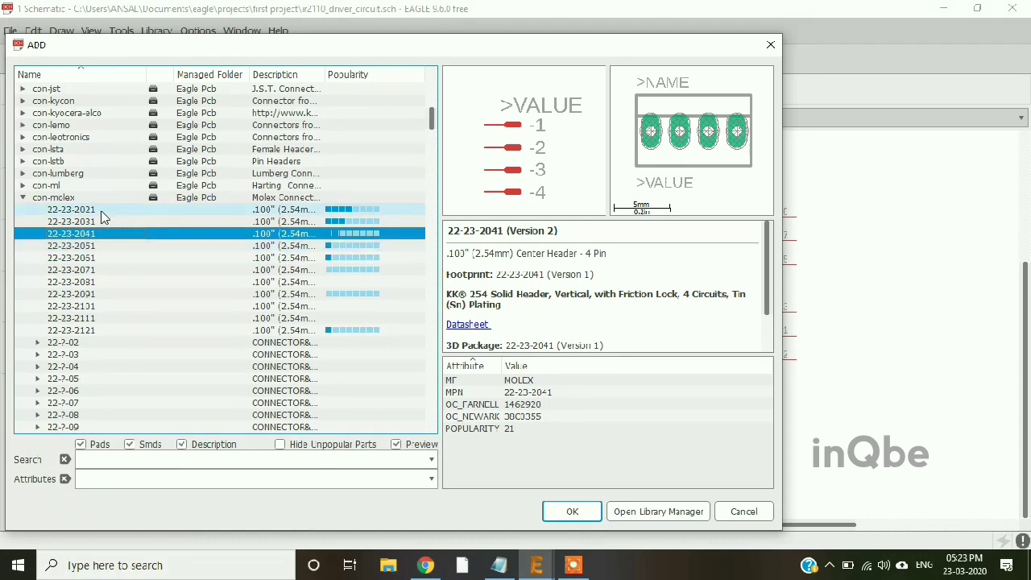
{"action": "left_click", "coordinate": [101, 211]}
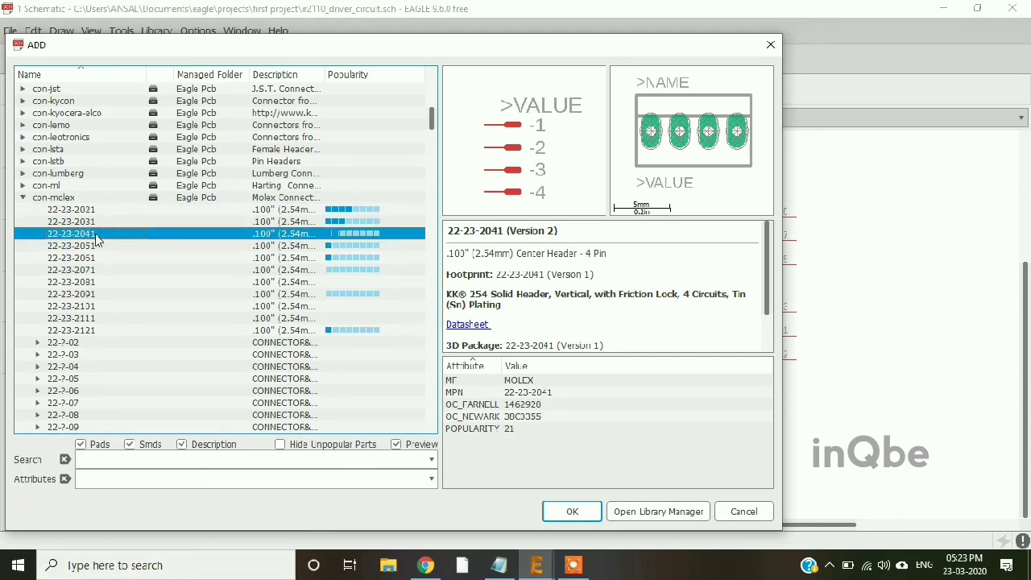
{"action": "left_click", "coordinate": [97, 246]}
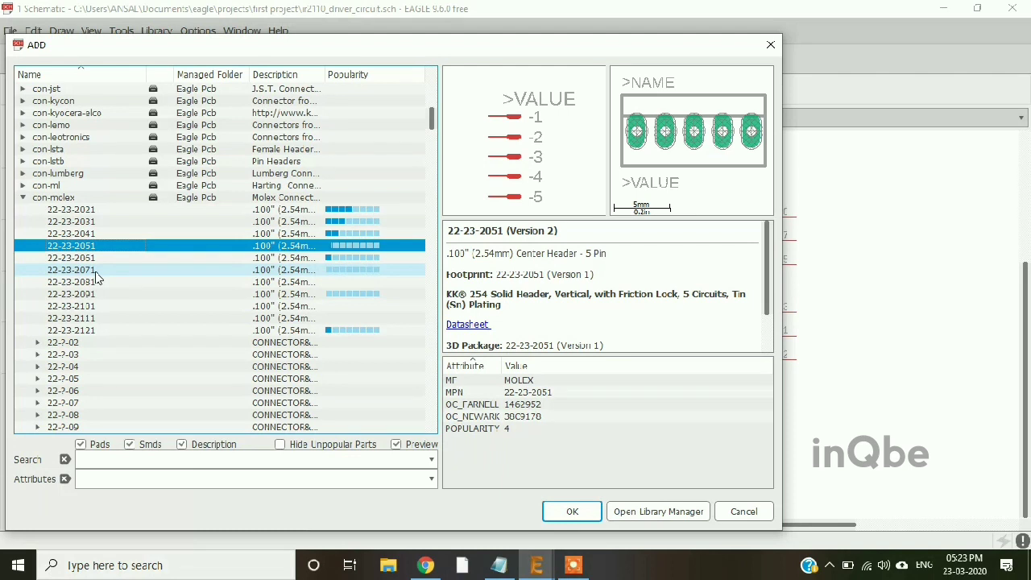
{"action": "scroll", "coordinate": [95, 271], "scroll_direction": "down", "scroll_amount": 1}
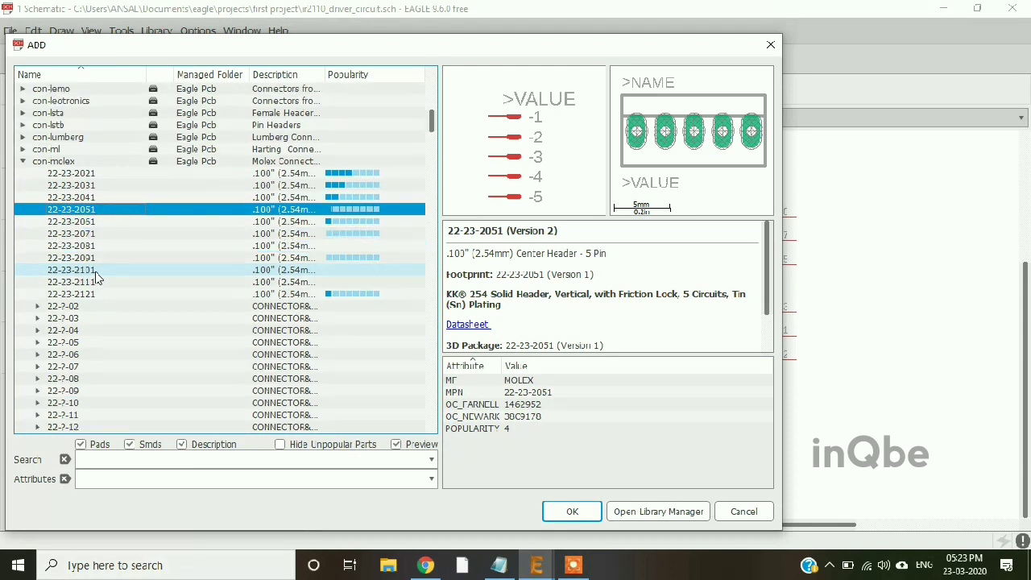
Expand the 22-?-07 connector group and look through the rest of the con-molex library for other connectors
{"action": "left_click", "coordinate": [37, 367]}
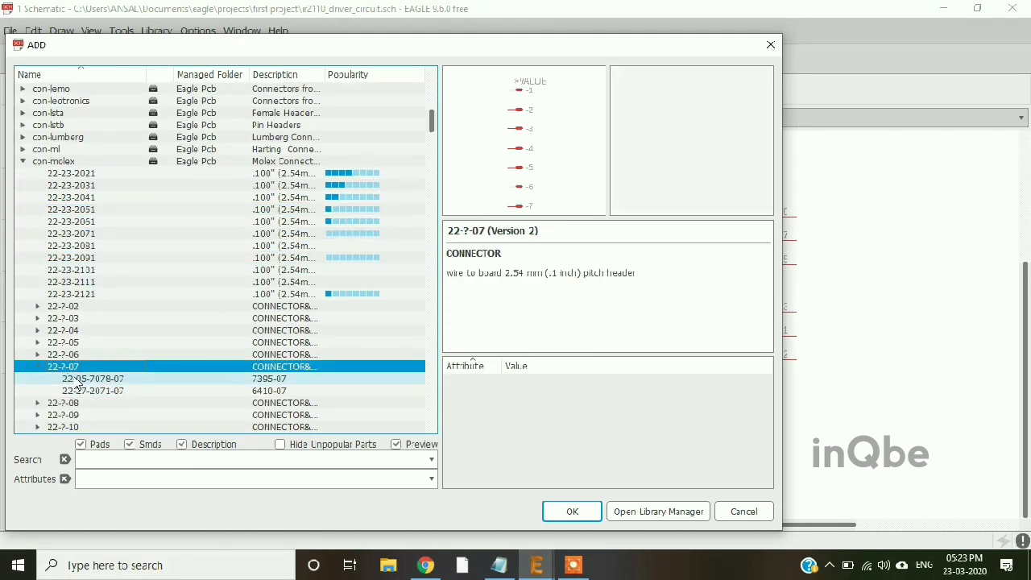
{"action": "scroll", "coordinate": [113, 347], "scroll_direction": "down", "scroll_amount": 20}
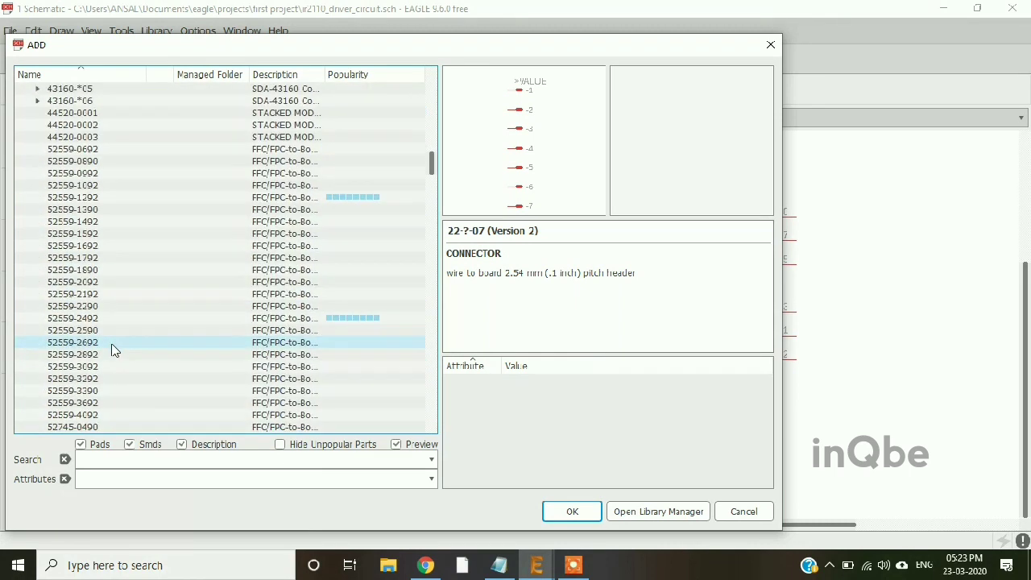
{"action": "scroll", "coordinate": [113, 348], "scroll_direction": "down", "scroll_amount": 20}
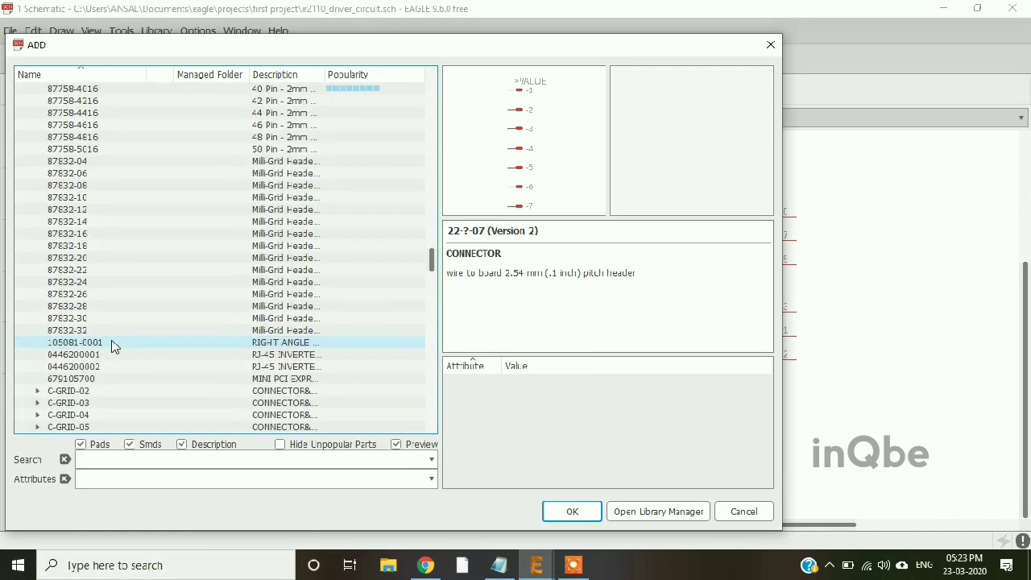
{"action": "scroll", "coordinate": [113, 346], "scroll_direction": "down", "scroll_amount": 15}
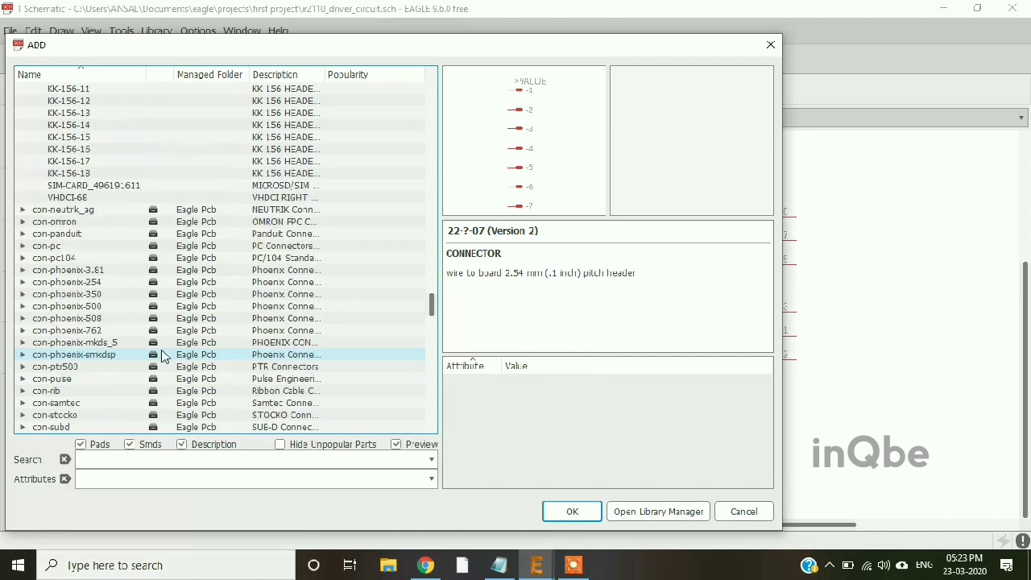
{"action": "scroll", "coordinate": [161, 357], "scroll_direction": "up", "scroll_amount": 11}
{"action": "scroll", "coordinate": [161, 354], "scroll_direction": "up", "scroll_amount": 20}
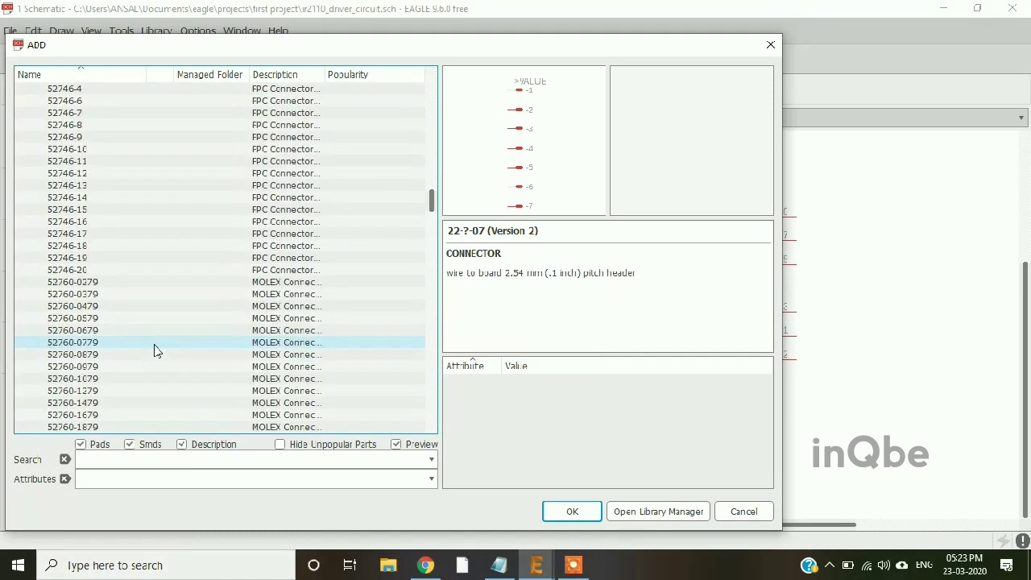
{"action": "scroll", "coordinate": [158, 352], "scroll_direction": "up", "scroll_amount": 15}
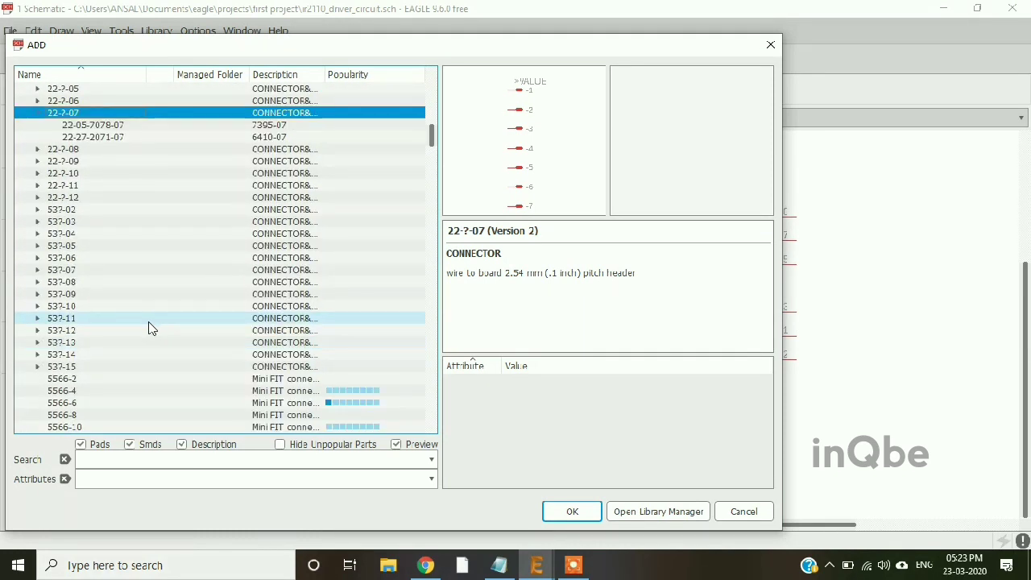
{"action": "scroll", "coordinate": [150, 324], "scroll_direction": "up", "scroll_amount": 6}
{"action": "scroll", "coordinate": [67, 233], "scroll_direction": "up", "scroll_amount": 3}
Choose the 4-pin Molex header 22-23-2041 and place one below and to the left of capacitor C1
{"action": "left_click", "coordinate": [66, 233]}
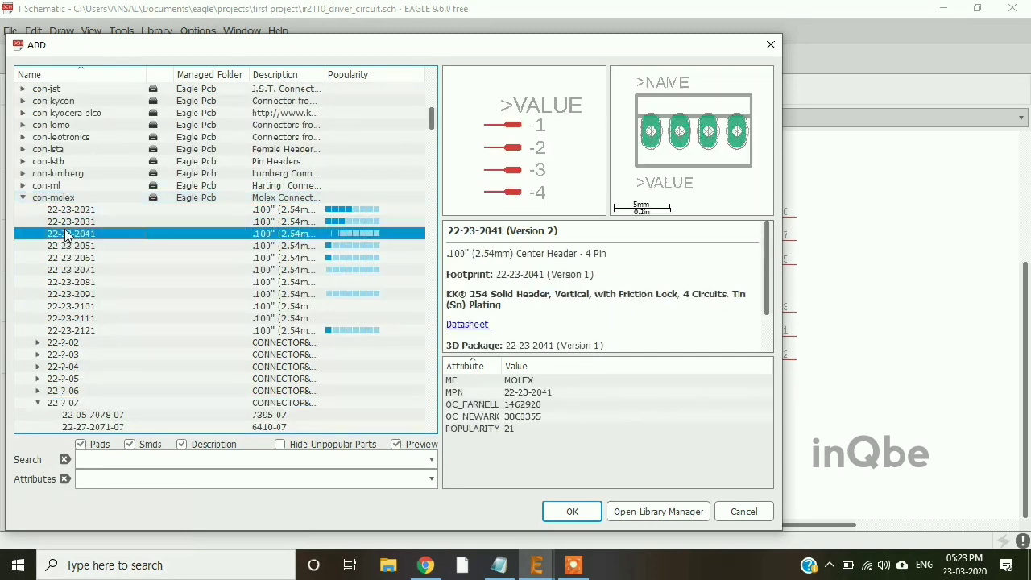
{"action": "left_click", "coordinate": [572, 511]}
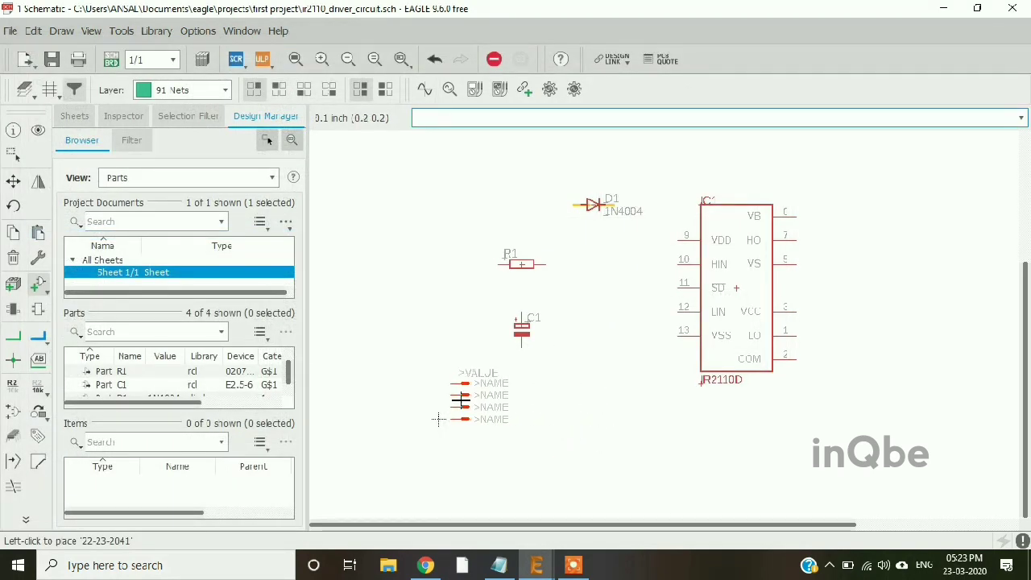
{"action": "left_click", "coordinate": [402, 360]}
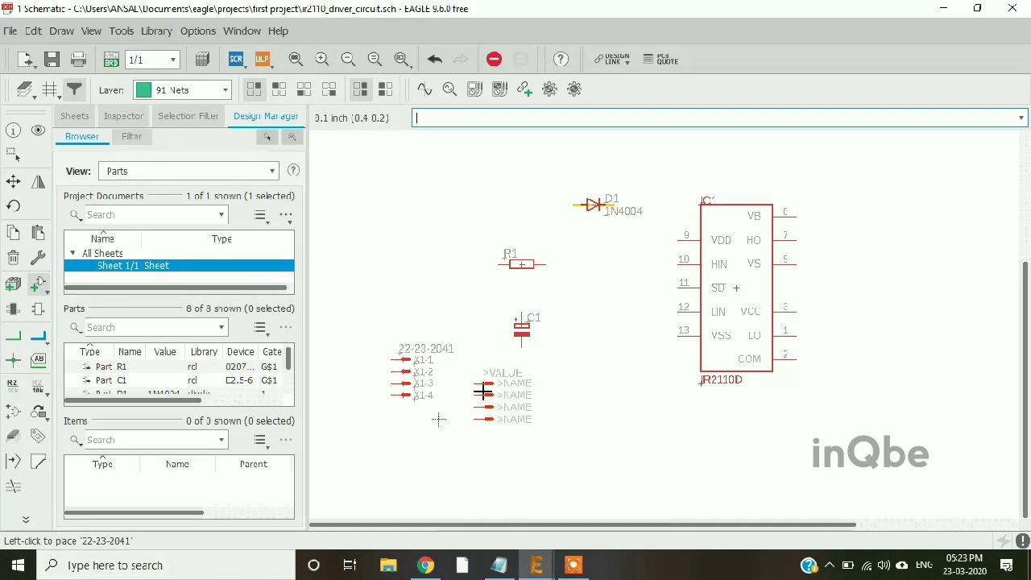
{"action": "key", "text": "Escape"}
{"action": "key", "text": "Escape"}
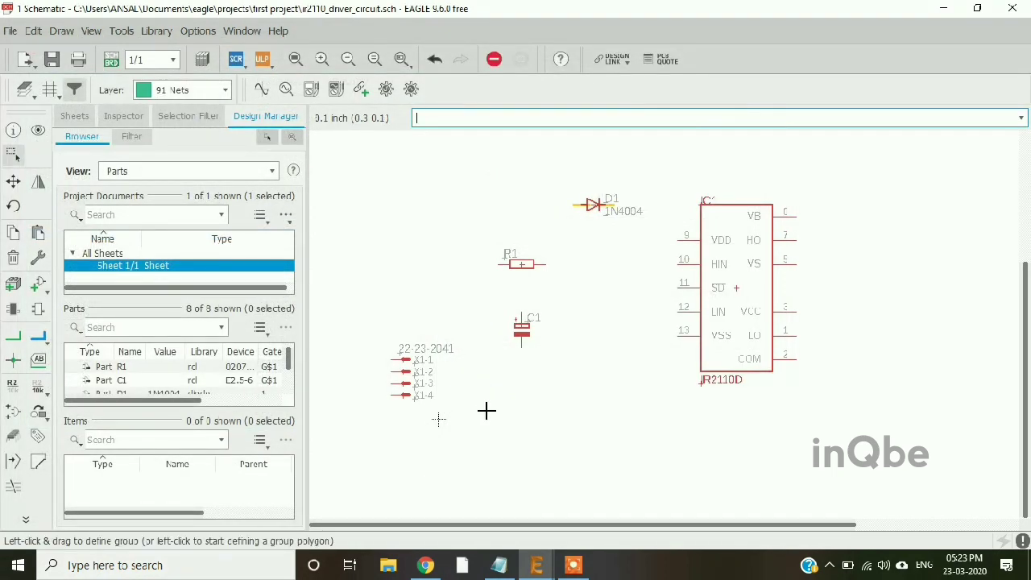
Rotate each of the four pins of Molex header X1 by 180 degrees
{"action": "scroll", "coordinate": [578, 330], "scroll_direction": "up", "scroll_amount": 1}
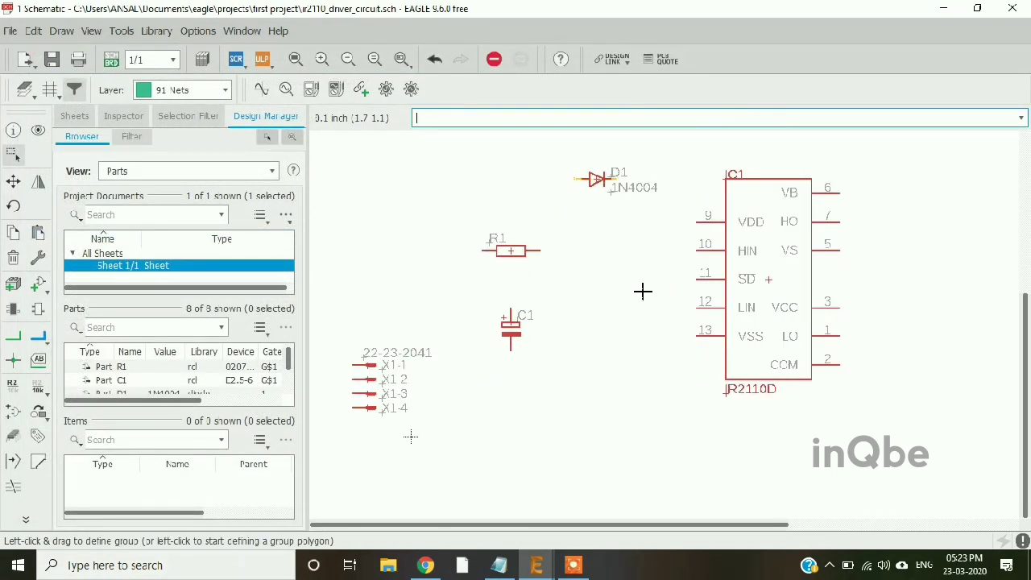
{"action": "scroll", "coordinate": [706, 338], "scroll_direction": "down", "scroll_amount": 1}
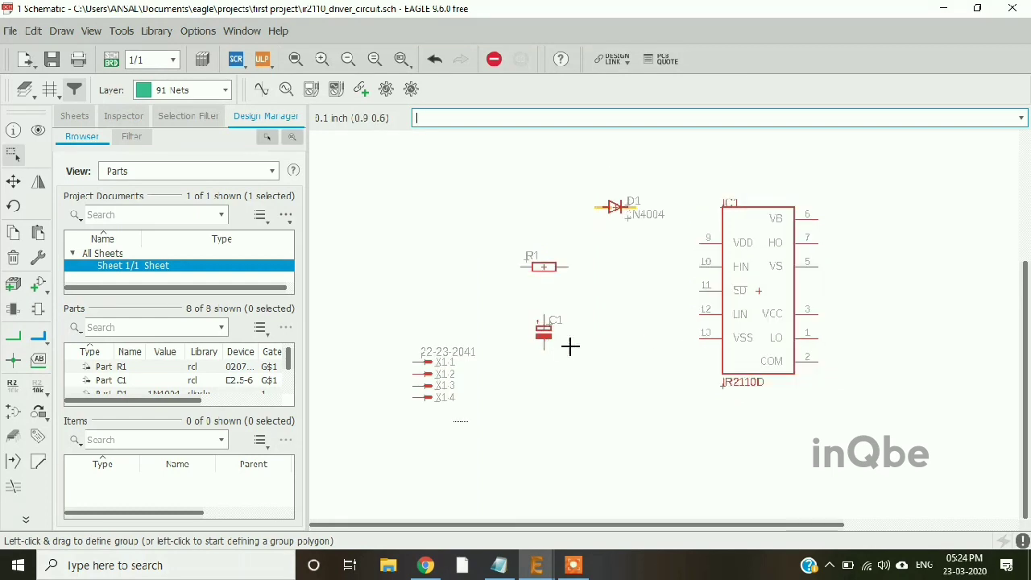
{"action": "left_click", "coordinate": [15, 207]}
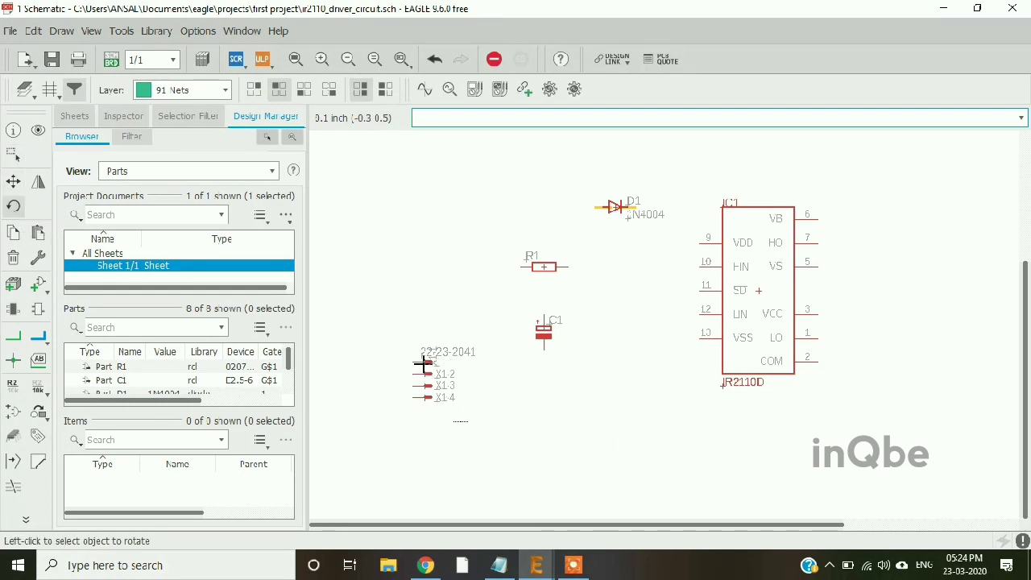
{"action": "left_click", "coordinate": [424, 363]}
{"action": "left_click", "coordinate": [425, 363]}
{"action": "left_click", "coordinate": [424, 374]}
{"action": "left_click", "coordinate": [425, 375]}
{"action": "left_click", "coordinate": [425, 375]}
{"action": "left_click", "coordinate": [425, 374]}
{"action": "left_click", "coordinate": [424, 374]}
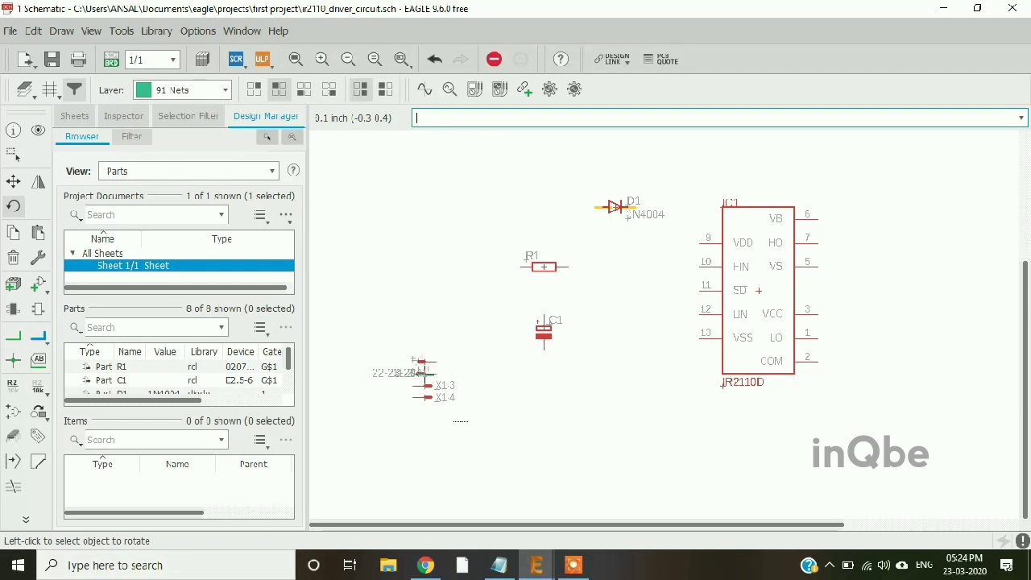
{"action": "left_click", "coordinate": [426, 387]}
{"action": "left_click", "coordinate": [426, 388]}
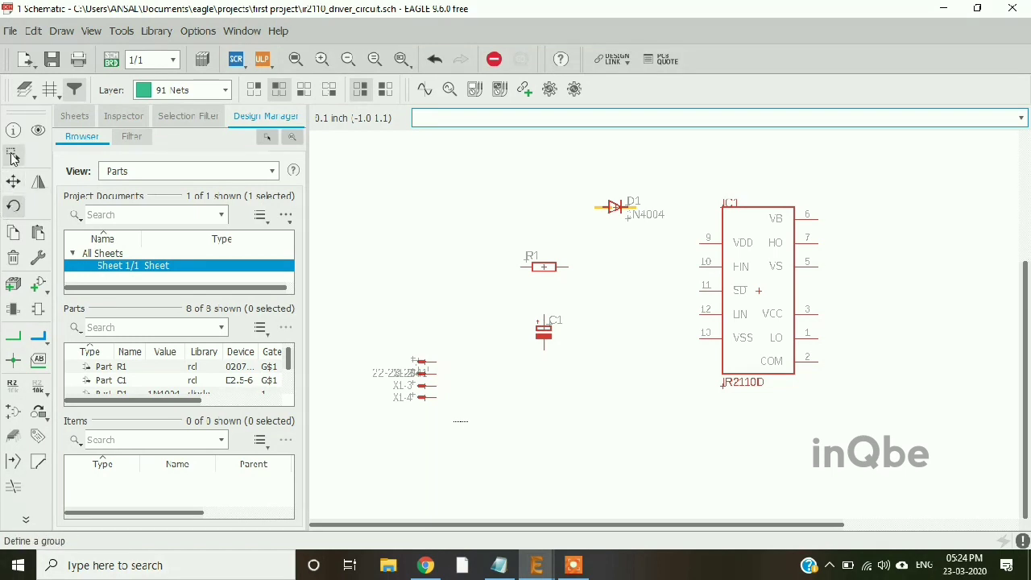
Group the four pins of header X1 and move the group up beside resistor R1 and capacitor C1
{"action": "left_click", "coordinate": [11, 157]}
{"action": "left_click_drag", "start_coordinate": [375, 334], "coordinate": [451, 452]}
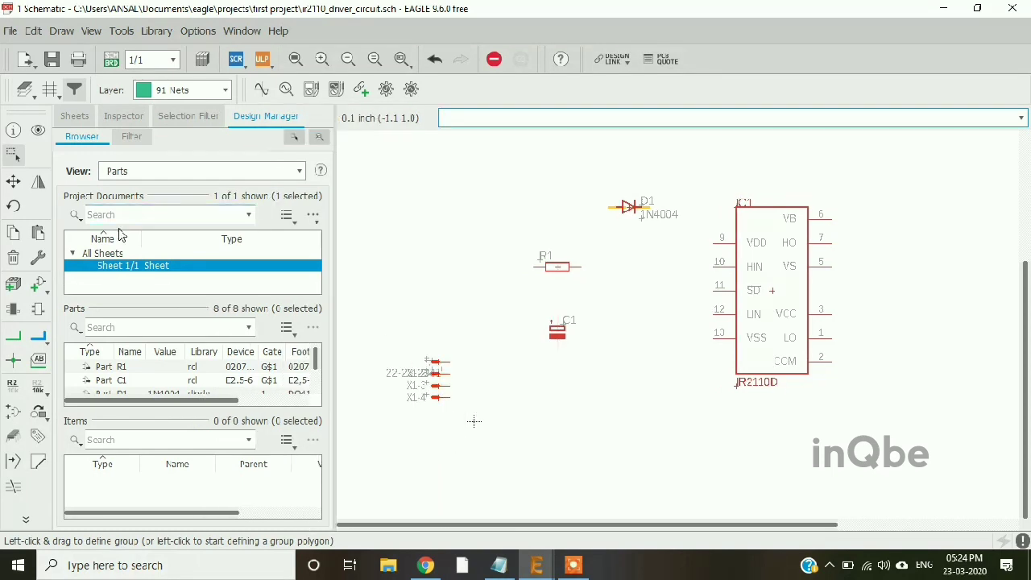
{"action": "left_click", "coordinate": [15, 184]}
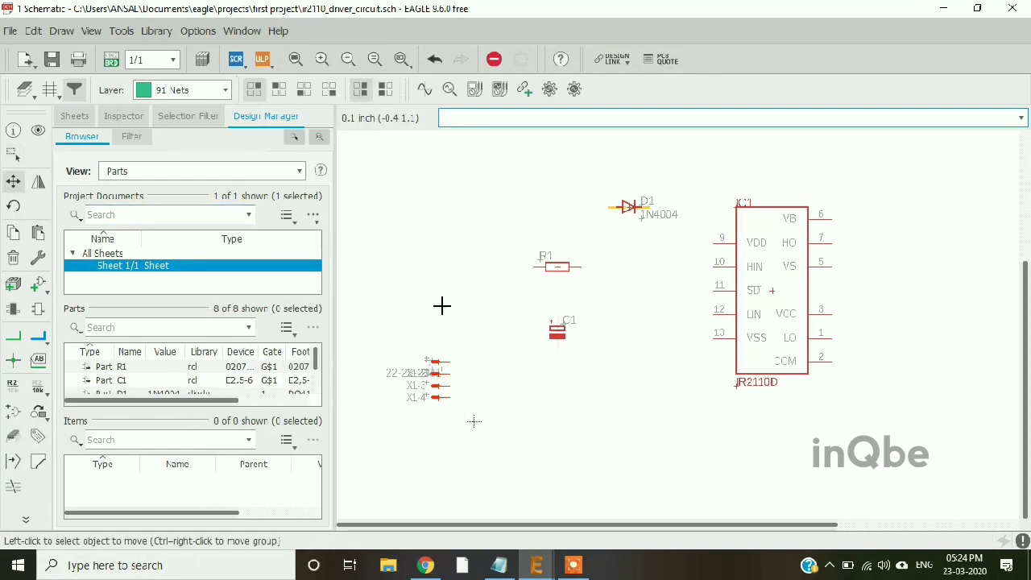
{"action": "right_click", "coordinate": [427, 374]}
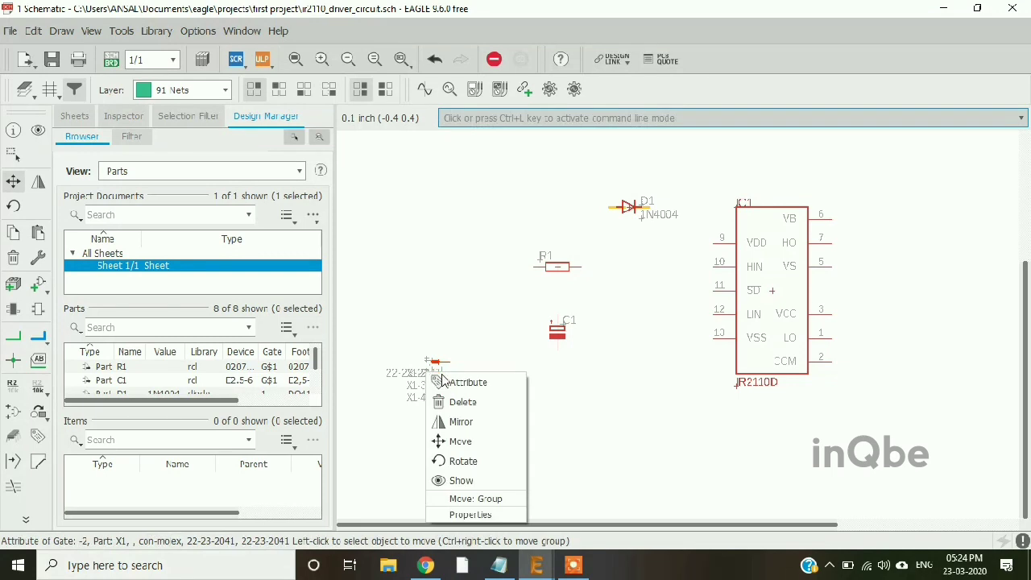
{"action": "left_click", "coordinate": [475, 499]}
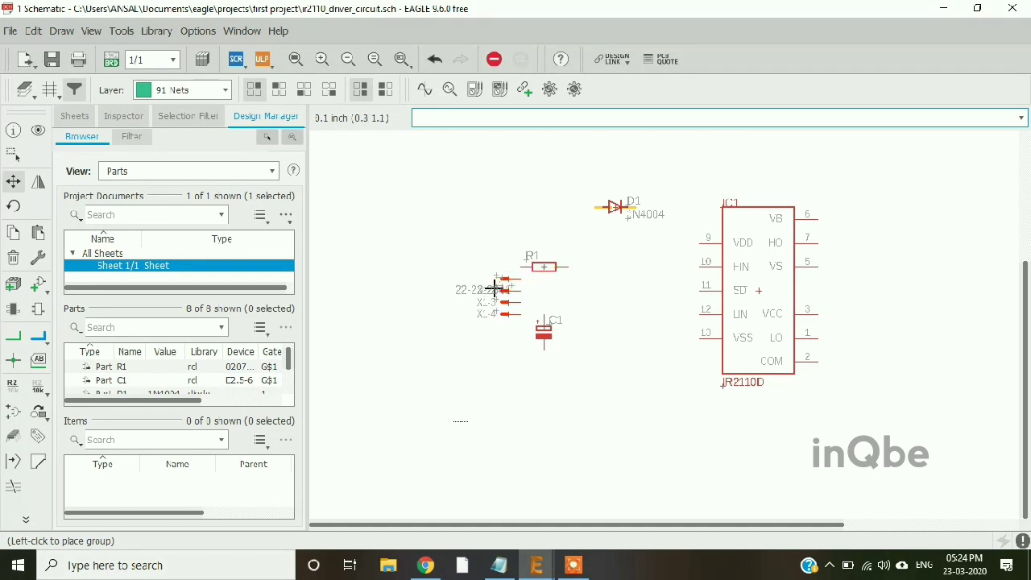
{"action": "left_click", "coordinate": [494, 289]}
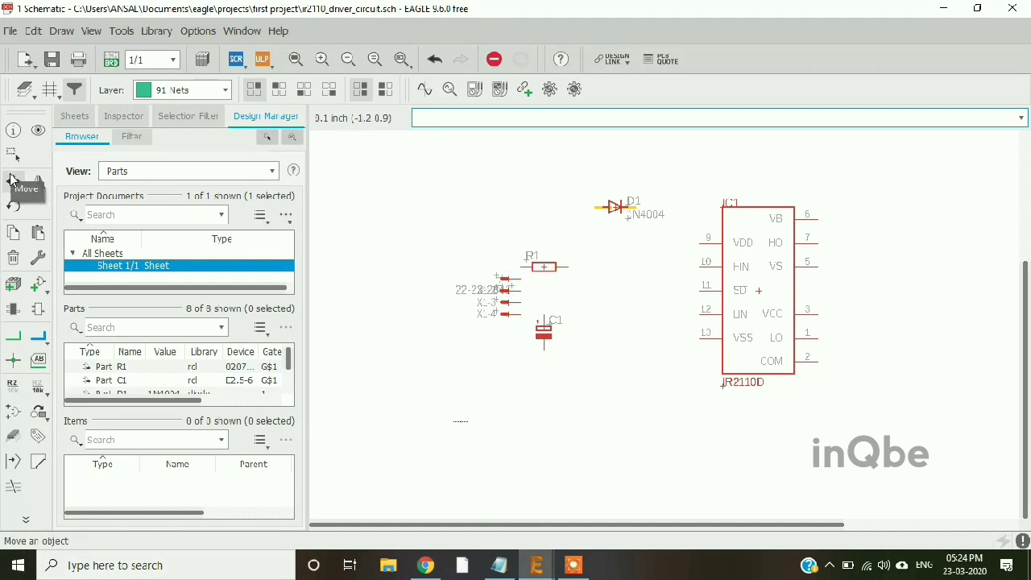
Move capacitor C1 above header X1 and place resistor R1 to the right of the header, level with pin X1-2
{"action": "left_click", "coordinate": [12, 181]}
{"action": "scroll", "coordinate": [407, 346], "scroll_direction": "down", "scroll_amount": 2}
{"action": "scroll", "coordinate": [555, 296], "scroll_direction": "up", "scroll_amount": 3}
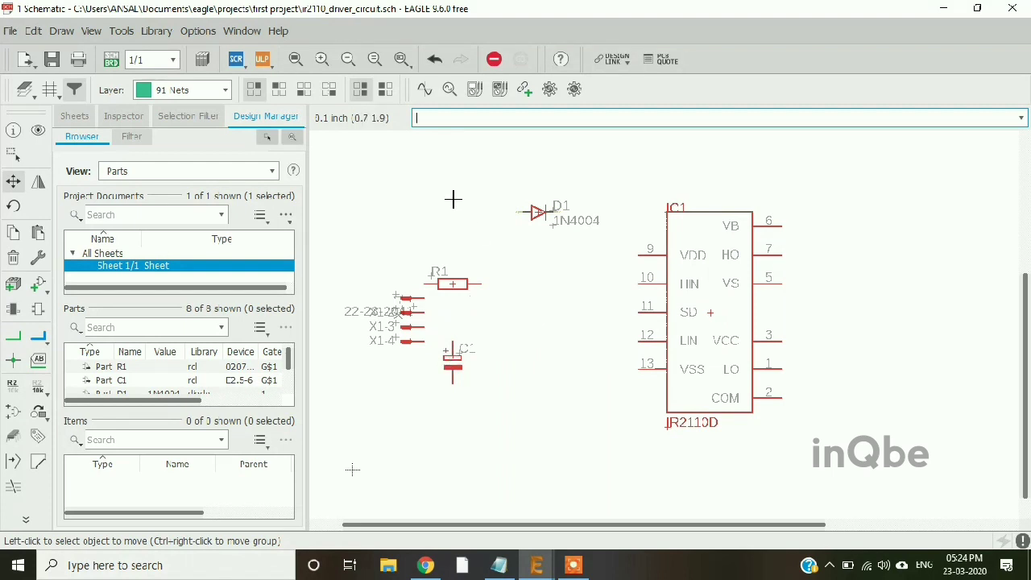
{"action": "left_click", "coordinate": [449, 361]}
{"action": "left_click", "coordinate": [422, 188]}
{"action": "left_click", "coordinate": [453, 282]}
{"action": "left_click", "coordinate": [495, 311]}
{"action": "scroll", "coordinate": [419, 330], "scroll_direction": "up", "scroll_amount": 1}
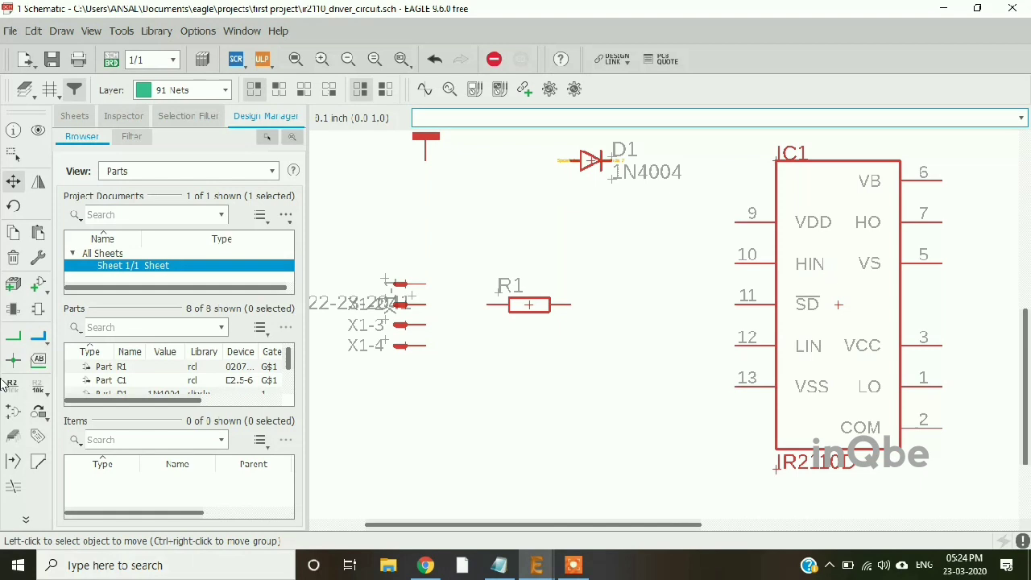
{"action": "scroll", "coordinate": [487, 312], "scroll_direction": "down", "scroll_amount": 1}
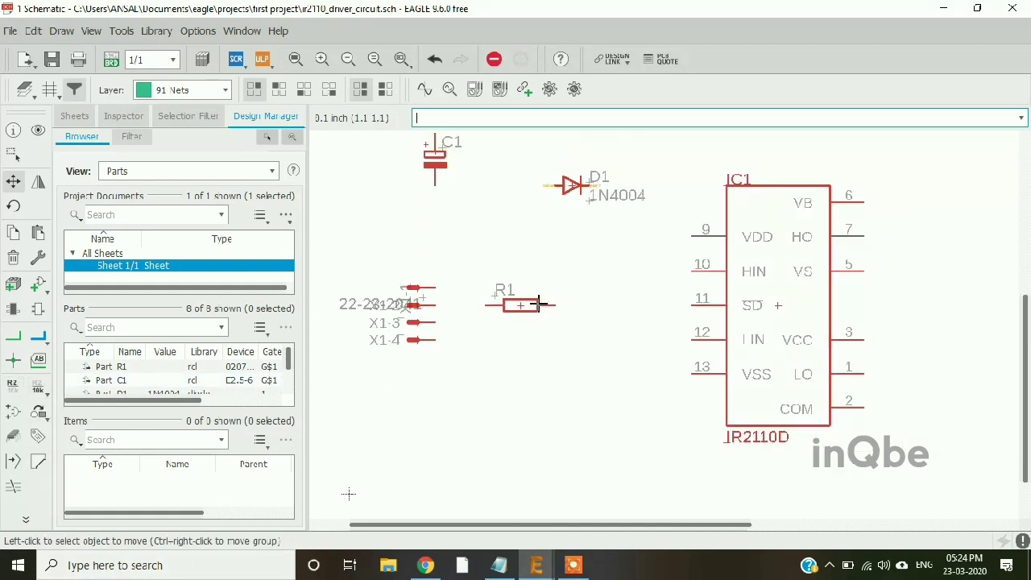
Copy resistor R1 to a spot level with pin X1-4, and move the original R1 up to line up with the HIN pin
{"action": "left_click", "coordinate": [19, 236]}
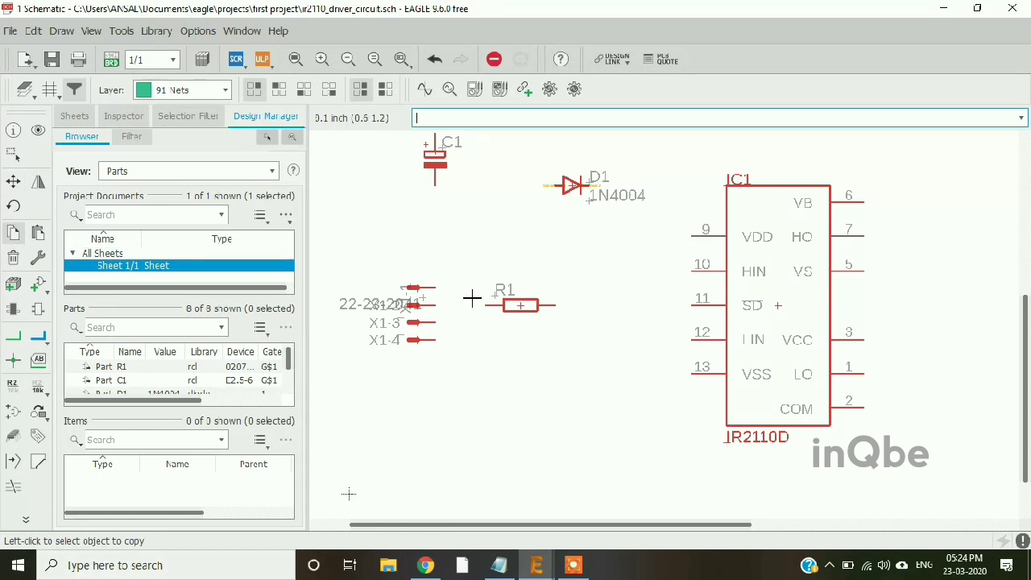
{"action": "left_click", "coordinate": [519, 305]}
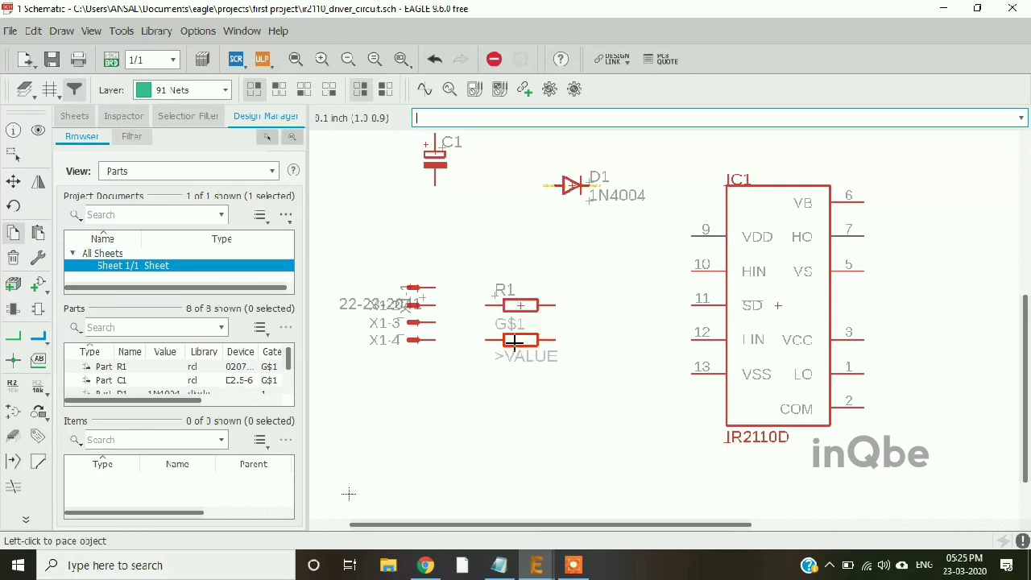
{"action": "left_click", "coordinate": [514, 340]}
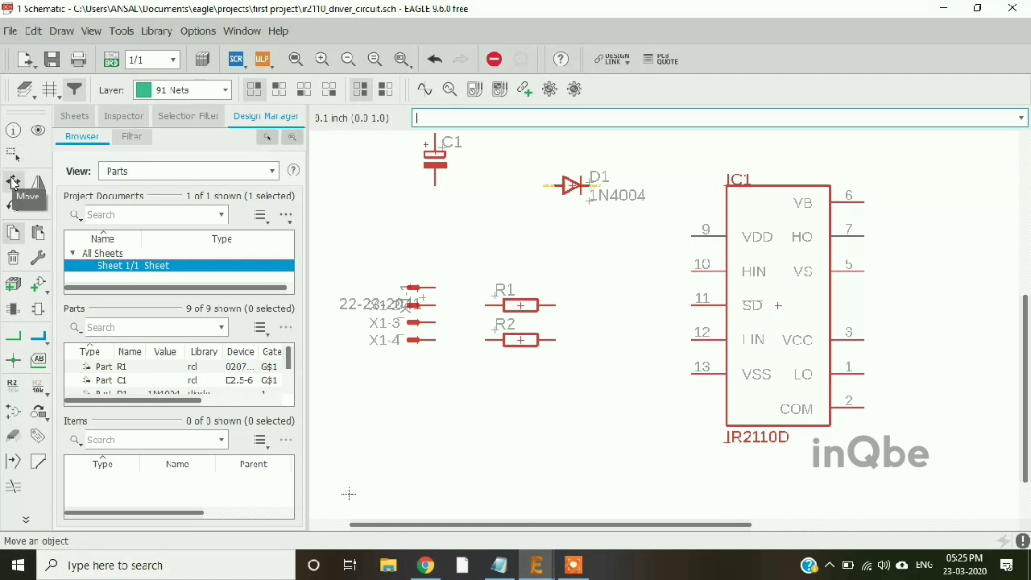
{"action": "left_click", "coordinate": [12, 182]}
{"action": "left_click", "coordinate": [520, 305]}
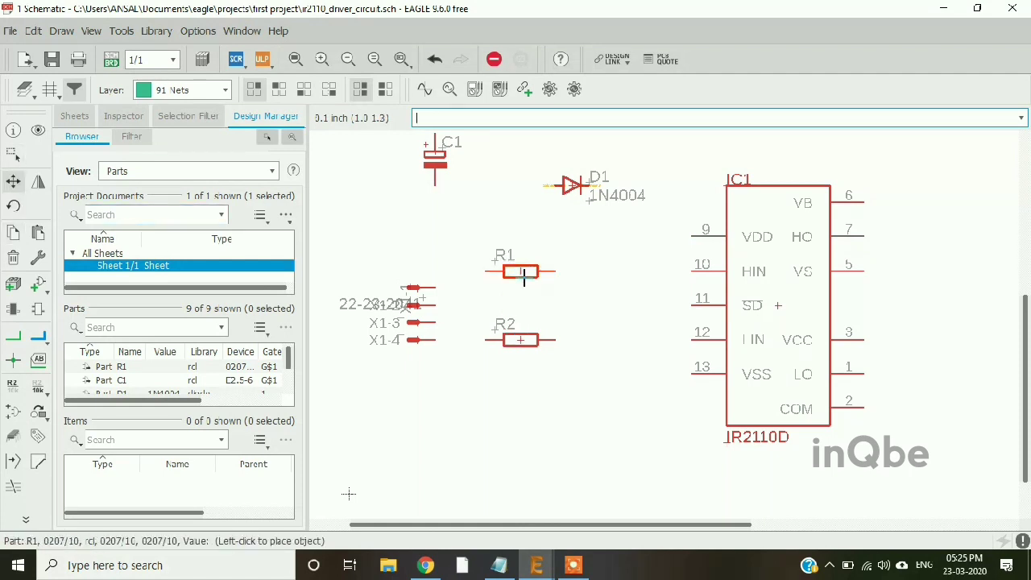
{"action": "left_click", "coordinate": [520, 272]}
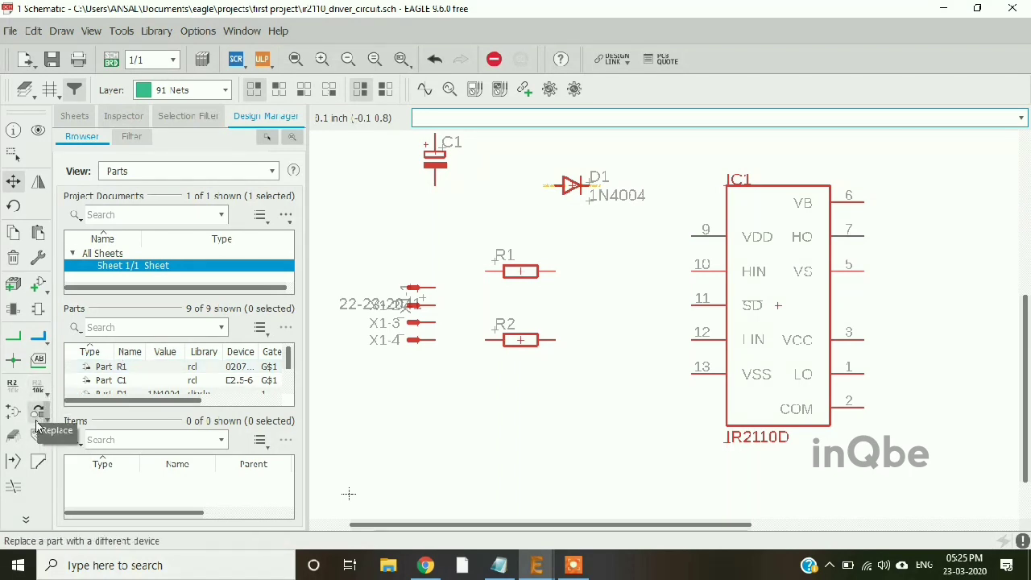
Wire header pin X1-3 to the near end of R2 and pin X1-2 to the near end of R1 with nets
{"action": "left_click", "coordinate": [15, 338]}
{"action": "left_click", "coordinate": [434, 322]}
{"action": "left_click", "coordinate": [466, 341]}
{"action": "left_click", "coordinate": [480, 341]}
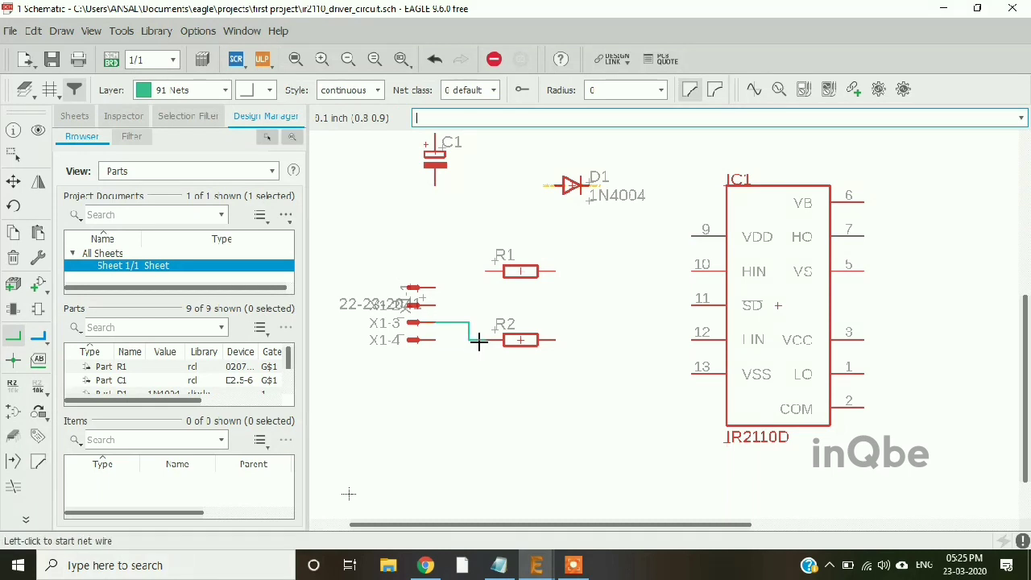
{"action": "left_click", "coordinate": [435, 307]}
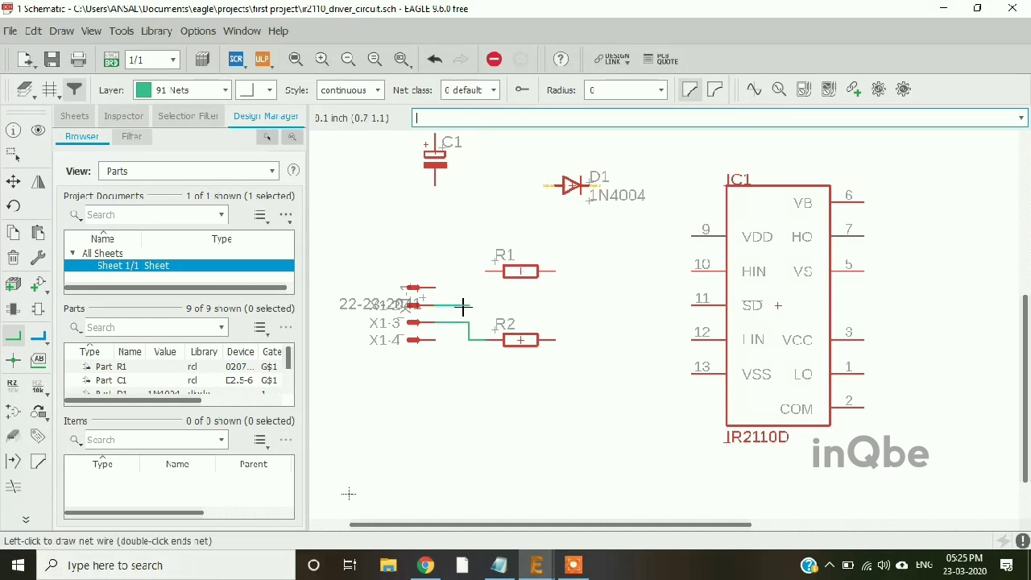
{"action": "left_click", "coordinate": [486, 272]}
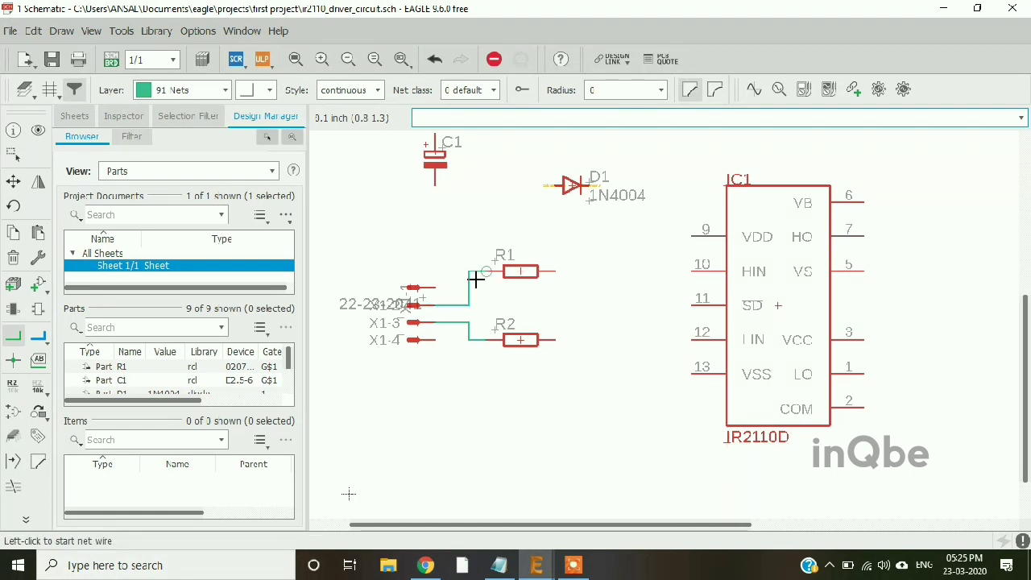
Wire the free end of R2 to IC1's LIN pin and the free end of R1 to its HIN pin
{"action": "left_click", "coordinate": [557, 341]}
{"action": "left_click", "coordinate": [691, 339]}
{"action": "left_click", "coordinate": [557, 271]}
{"action": "left_click", "coordinate": [691, 271]}
{"action": "scroll", "coordinate": [609, 348], "scroll_direction": "down", "scroll_amount": 2}
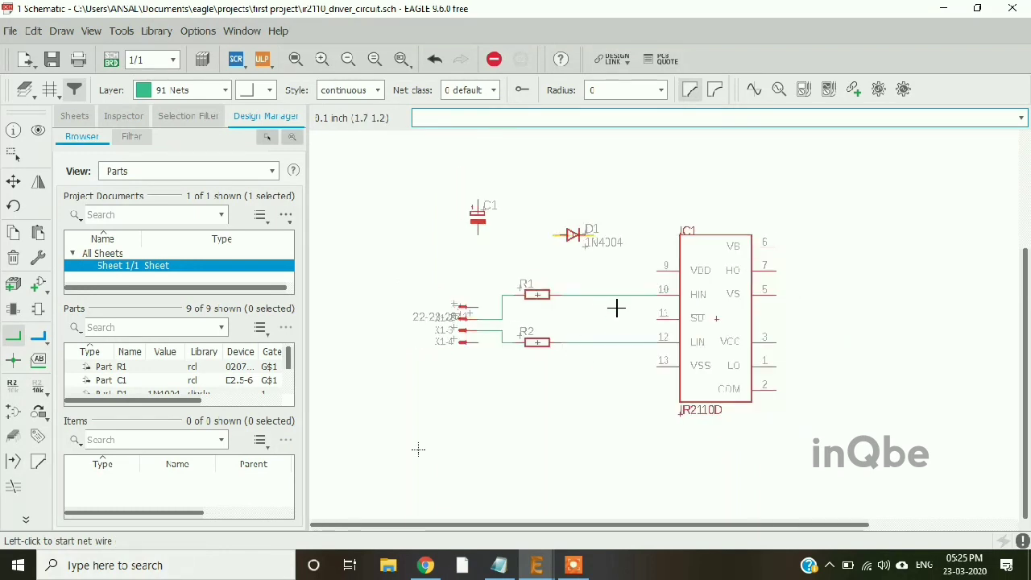
{"action": "scroll", "coordinate": [616, 308], "scroll_direction": "up", "scroll_amount": 1}
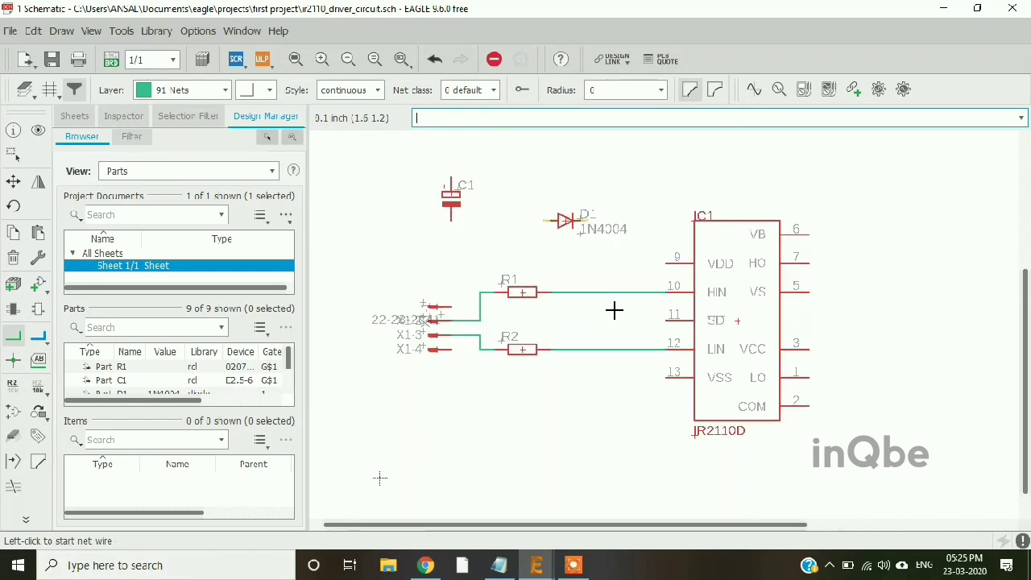
Search the parts for "gnd" and place the GND symbol from the supply1 library just below header pin X1-4
{"action": "left_click", "coordinate": [37, 289]}
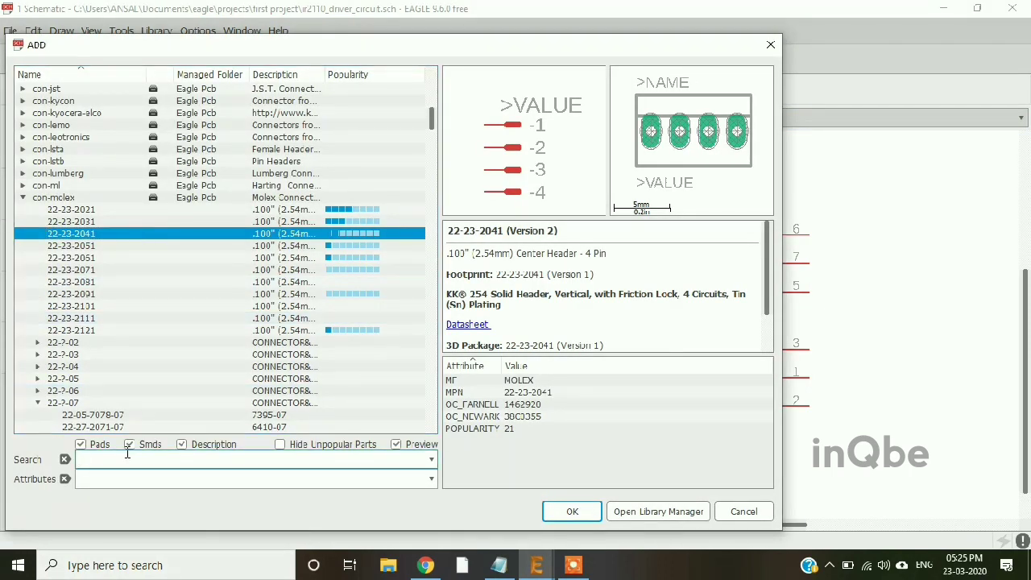
{"action": "type", "text": "gnd"}
{"action": "key", "text": "Return"}
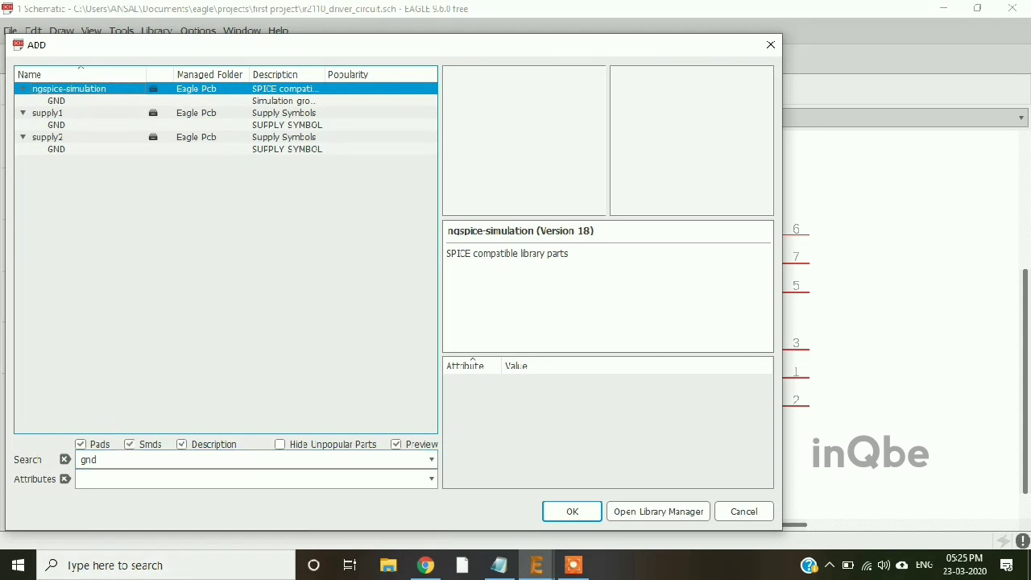
{"action": "left_click", "coordinate": [74, 104]}
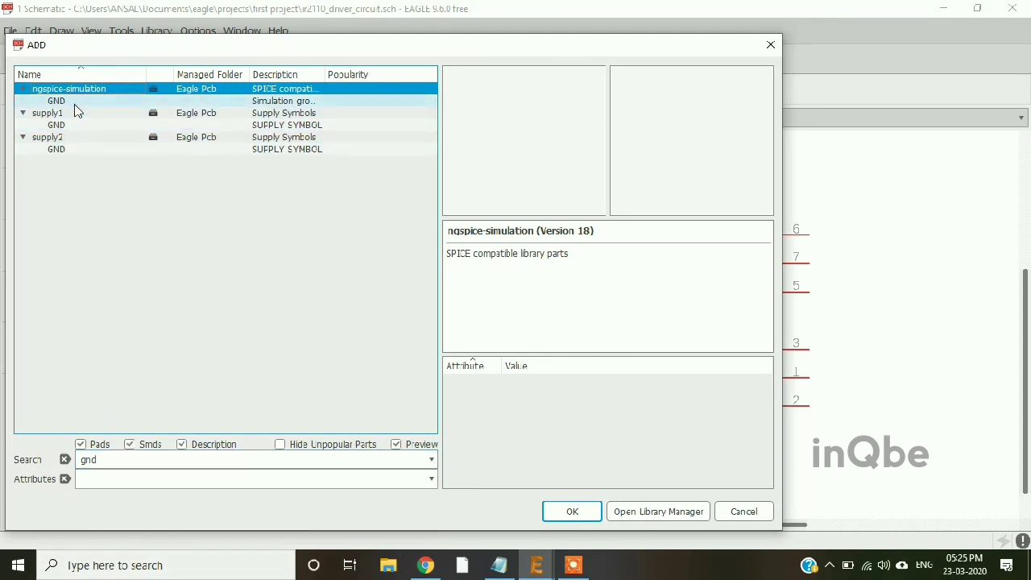
{"action": "left_click", "coordinate": [79, 125]}
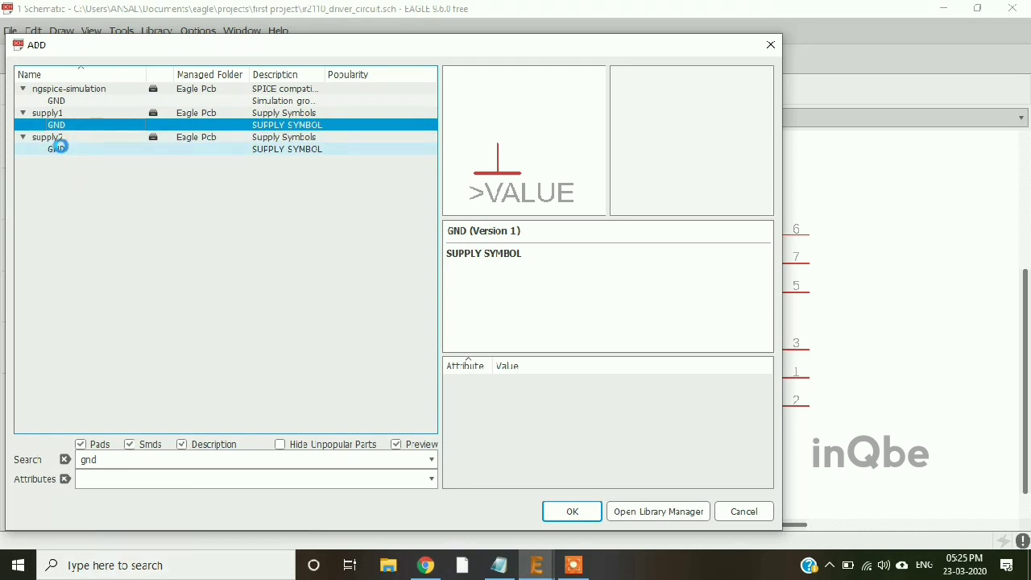
{"action": "left_click", "coordinate": [60, 149]}
{"action": "left_click", "coordinate": [87, 125]}
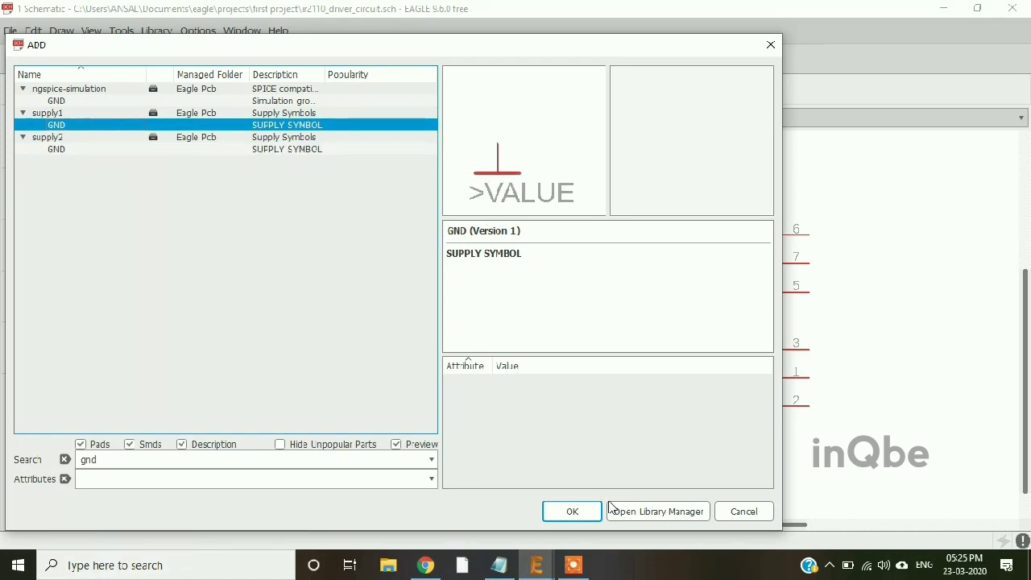
{"action": "left_click", "coordinate": [572, 512]}
{"action": "left_click", "coordinate": [460, 381]}
Draw a net from header pin X1-4 to the GND symbol
{"action": "left_click", "coordinate": [13, 181]}
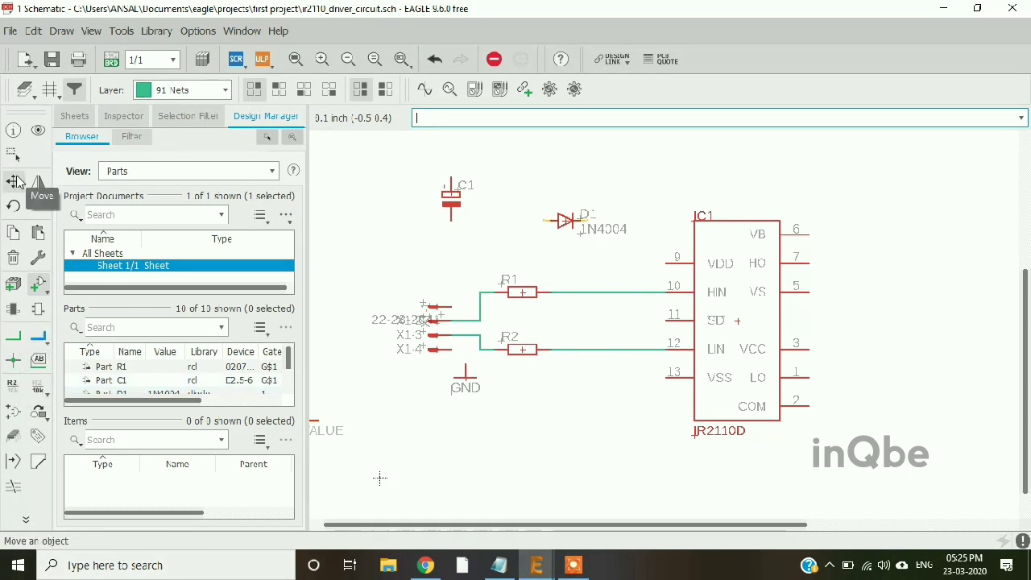
{"action": "left_click", "coordinate": [13, 337]}
{"action": "left_click", "coordinate": [452, 352]}
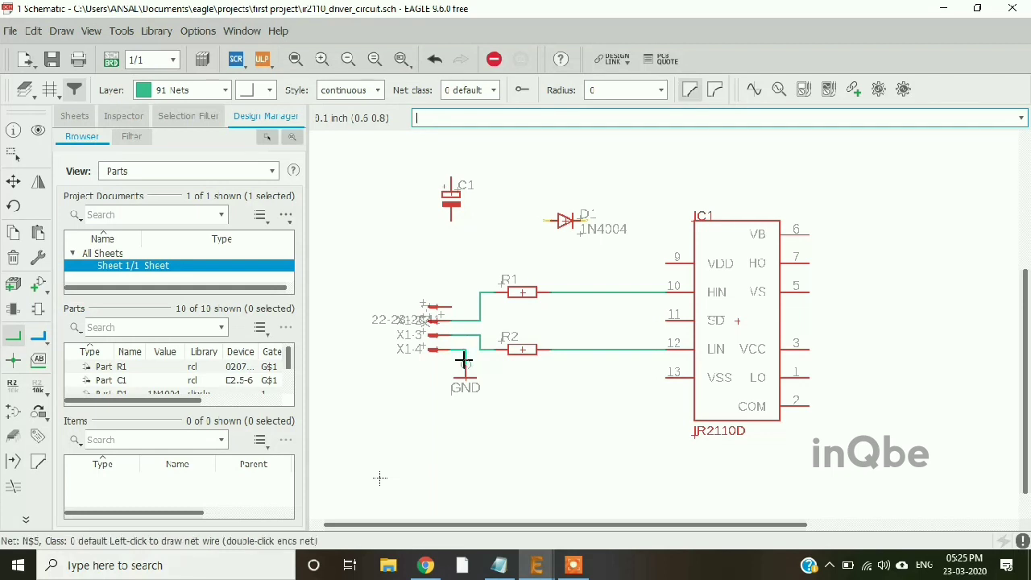
{"action": "left_click", "coordinate": [464, 364]}
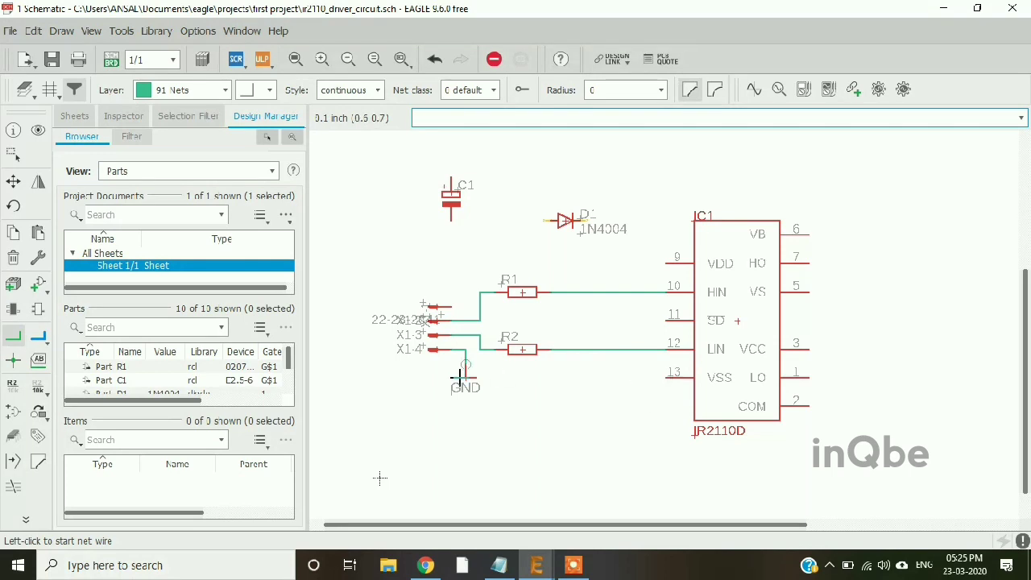
{"action": "scroll", "coordinate": [379, 478], "scroll_direction": "down", "scroll_amount": 1}
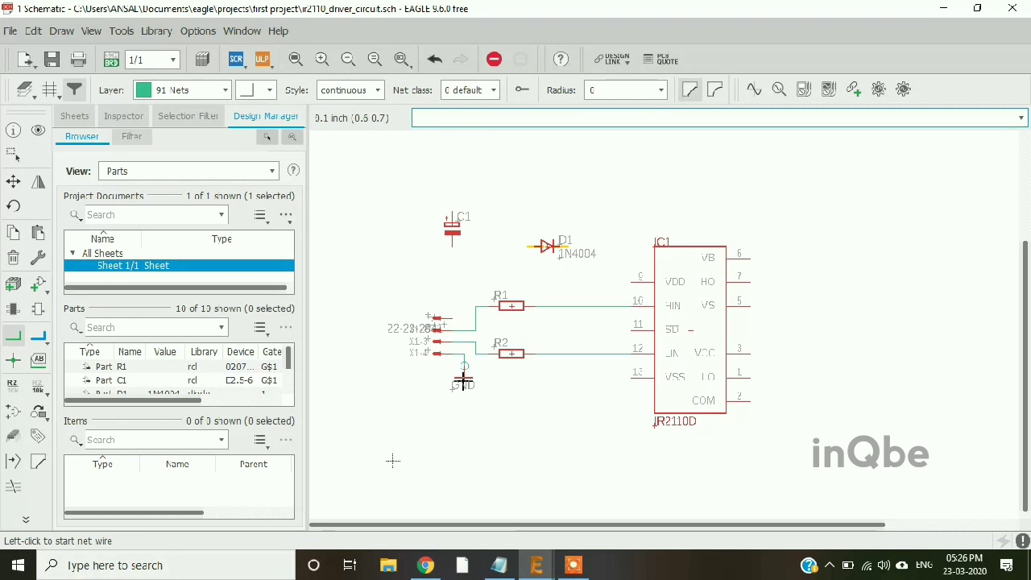
Move diode D1 to the right of IC1 and rotate it to stand vertically with its cathode facing up
{"action": "left_click", "coordinate": [13, 181]}
{"action": "scroll", "coordinate": [543, 350], "scroll_direction": "down", "scroll_amount": 1}
{"action": "scroll", "coordinate": [622, 299], "scroll_direction": "up", "scroll_amount": 1}
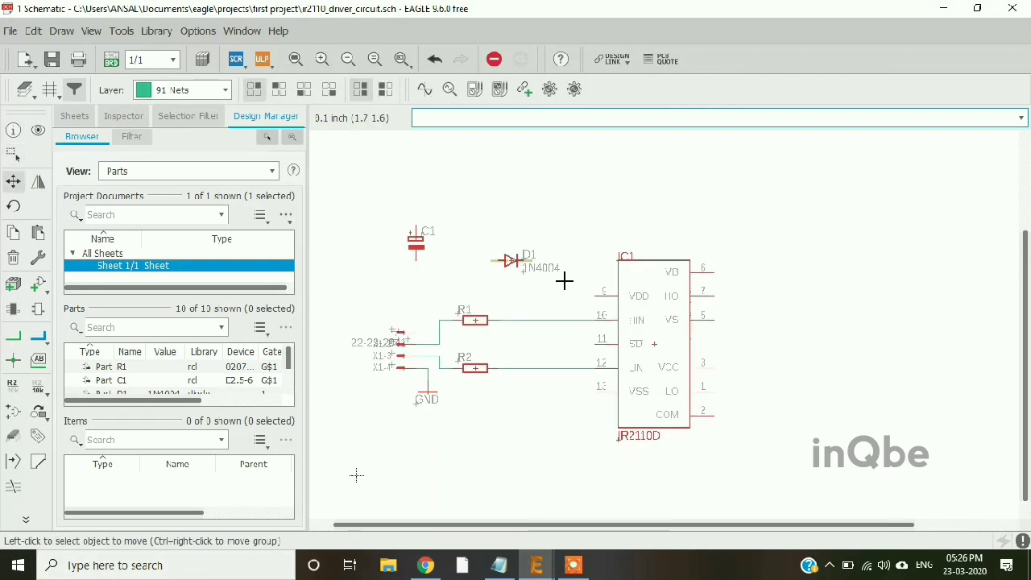
{"action": "left_click", "coordinate": [506, 256]}
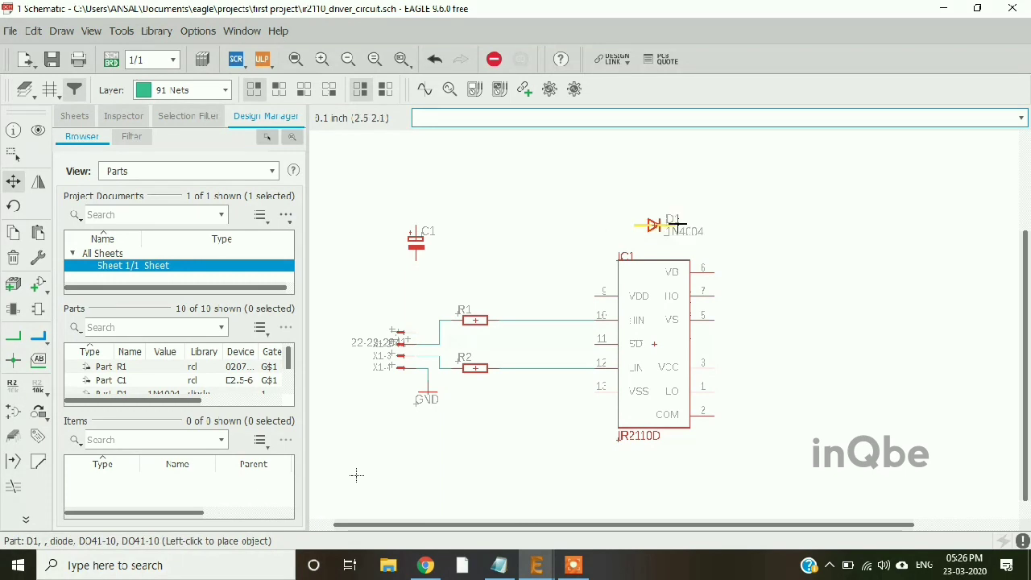
{"action": "right_click", "coordinate": [797, 300]}
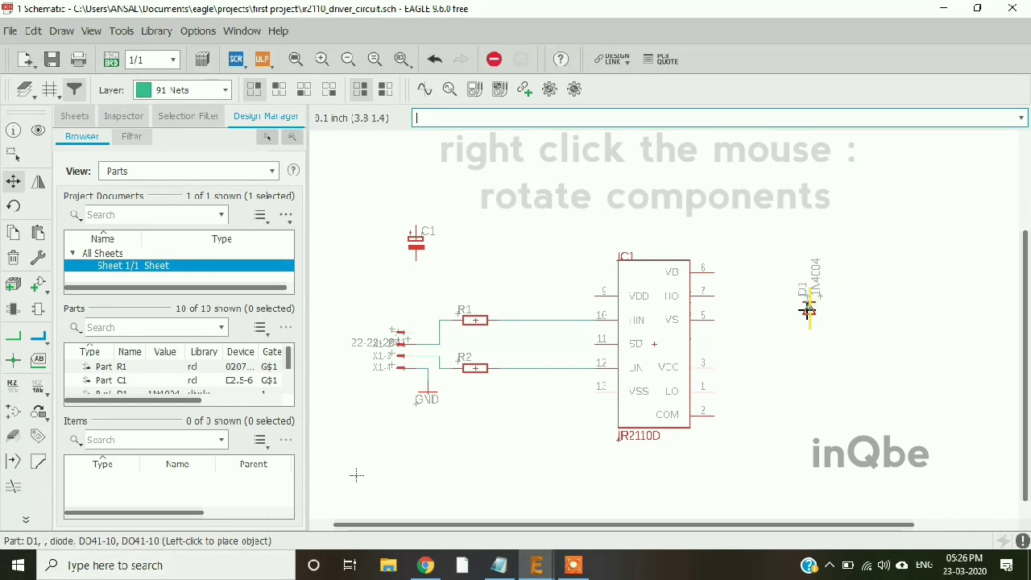
{"action": "right_click", "coordinate": [817, 300]}
{"action": "right_click", "coordinate": [818, 300]}
{"action": "right_click", "coordinate": [817, 300]}
{"action": "right_click", "coordinate": [816, 301]}
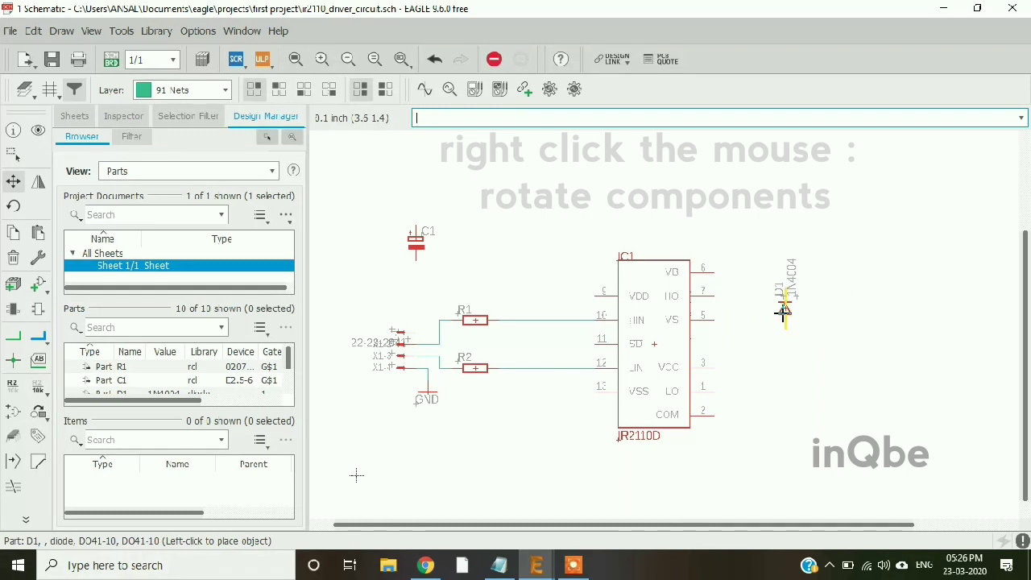
{"action": "left_click", "coordinate": [783, 314]}
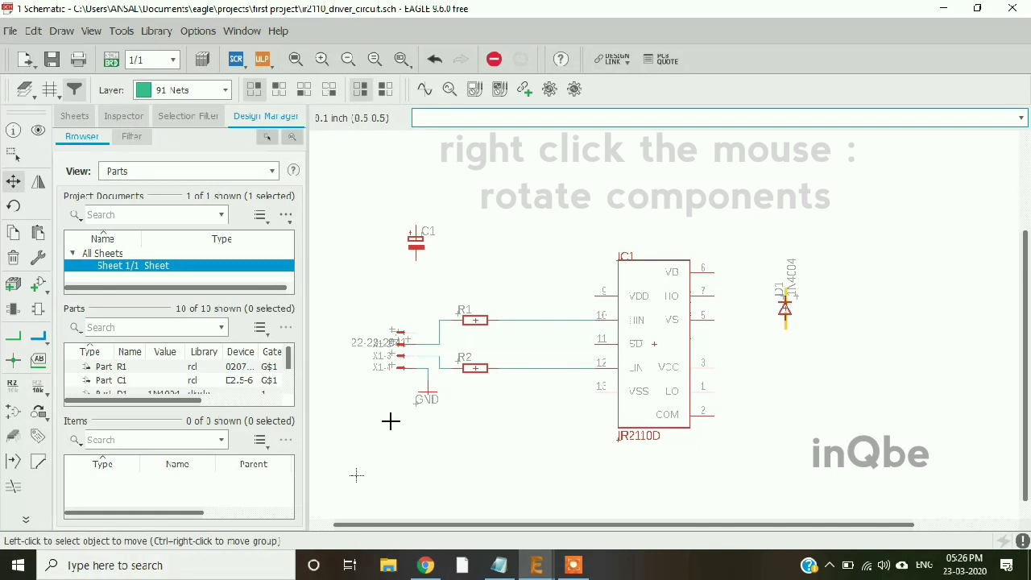
Wire IC1's VCC pin to the anode of D1 and the VB pin to its cathode
{"action": "left_click", "coordinate": [13, 342]}
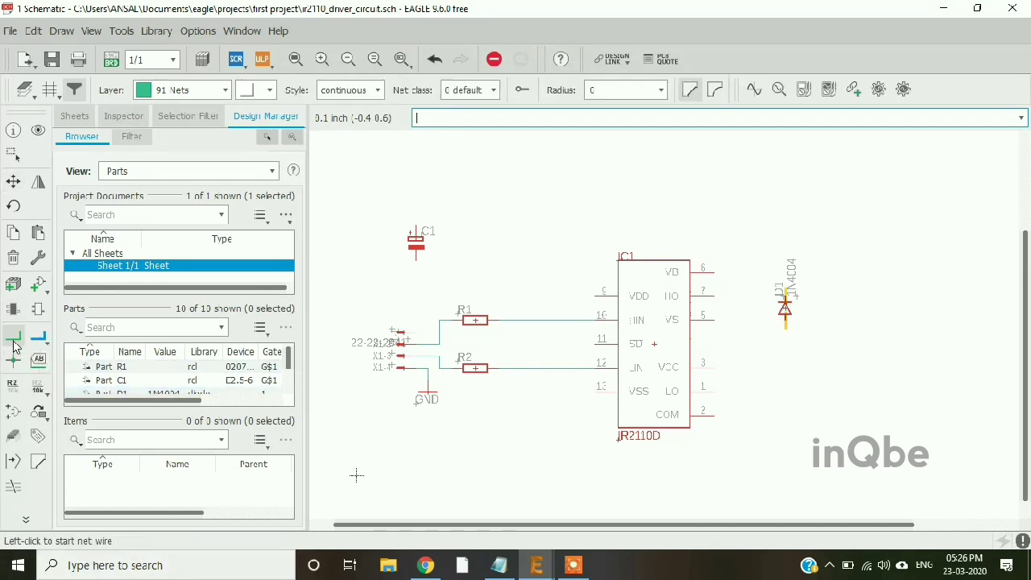
{"action": "left_click", "coordinate": [715, 368]}
{"action": "left_click", "coordinate": [786, 322]}
{"action": "left_click", "coordinate": [715, 272]}
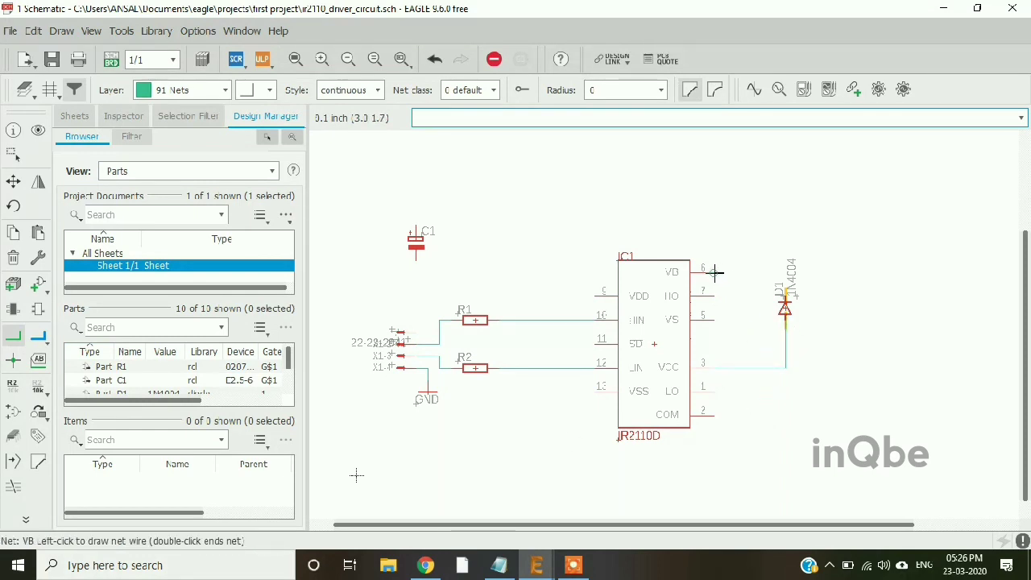
{"action": "left_click", "coordinate": [784, 290]}
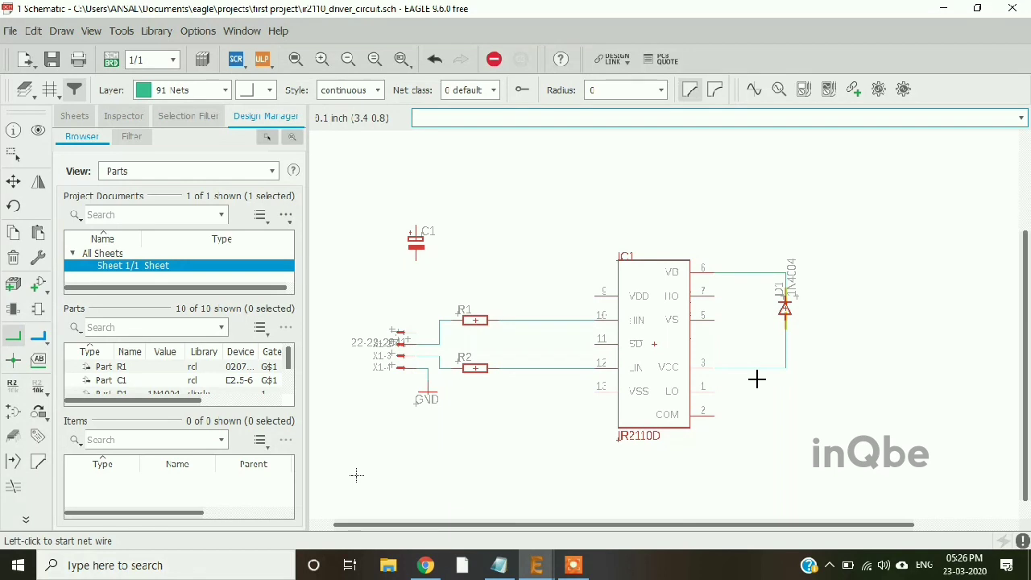
Move capacitor C1 between IC1 and diode D1, just below the VB net
{"action": "left_click", "coordinate": [13, 181]}
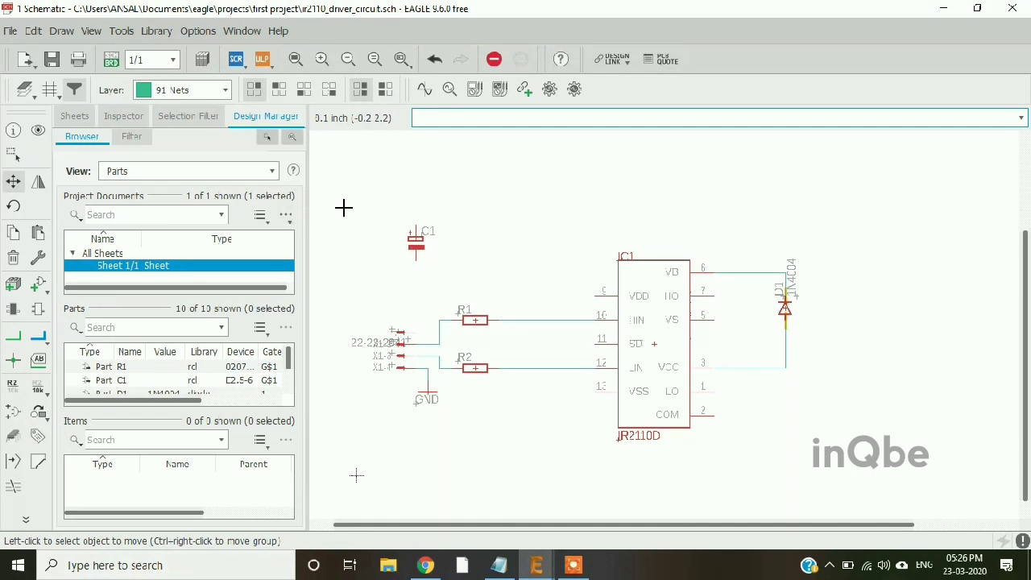
{"action": "left_click", "coordinate": [415, 241]}
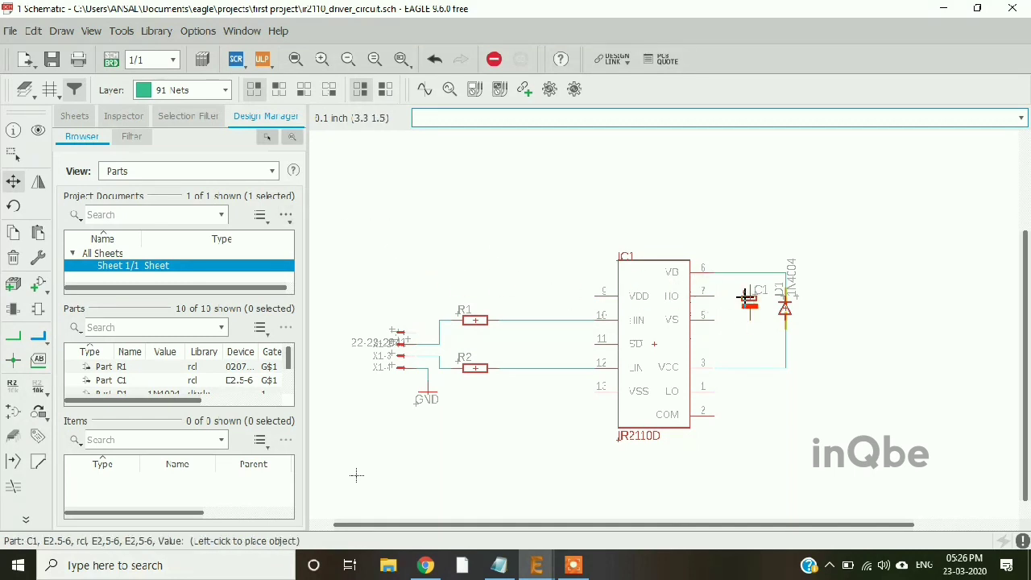
{"action": "left_click", "coordinate": [747, 298]}
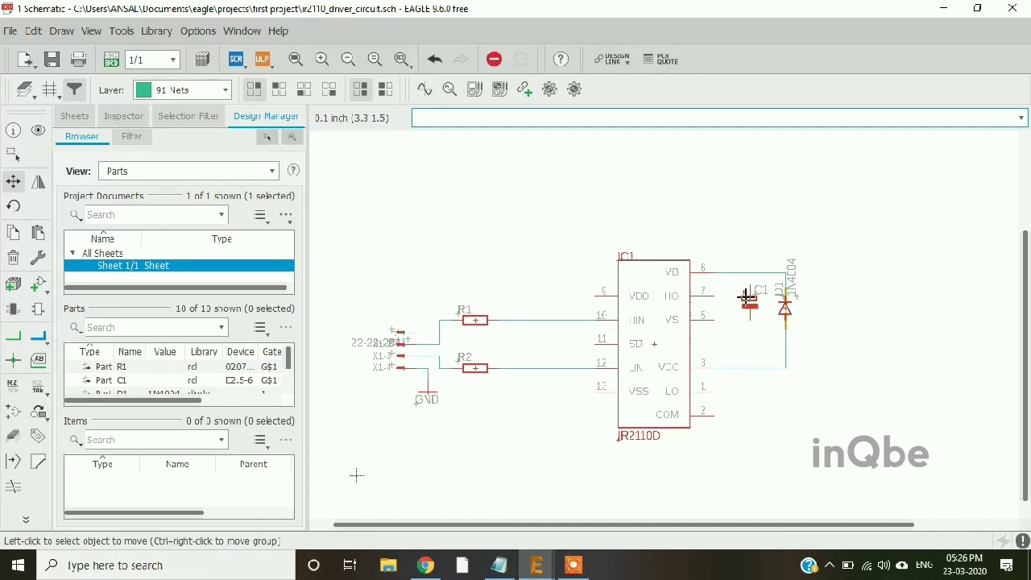
Wire C1's positive terminal to the VB net and IC1's VS pin to its negative terminal
{"action": "left_click", "coordinate": [14, 344]}
{"action": "left_click", "coordinate": [751, 284]}
{"action": "left_click", "coordinate": [752, 274]}
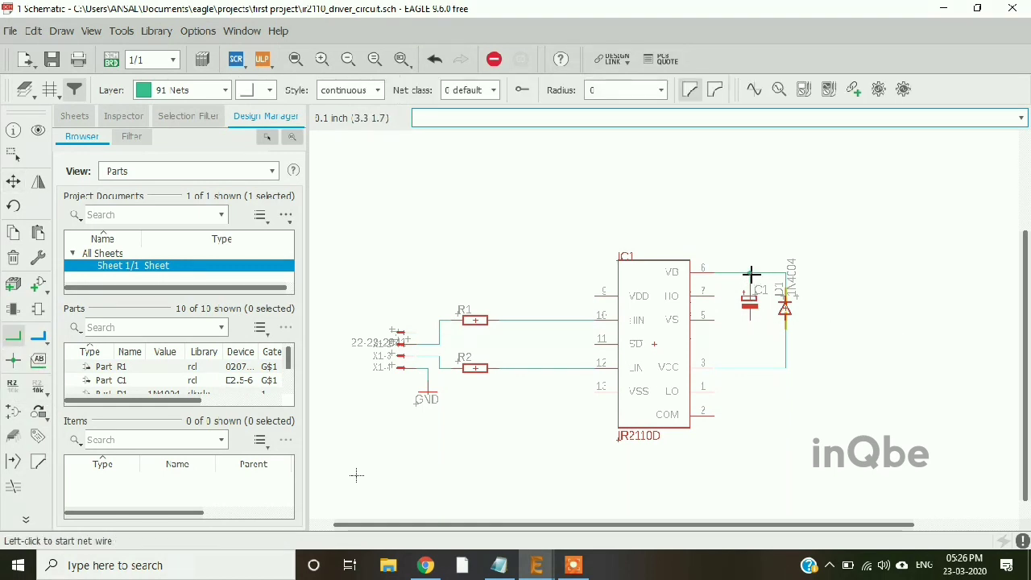
{"action": "left_click", "coordinate": [717, 321]}
{"action": "left_click", "coordinate": [749, 321]}
{"action": "scroll", "coordinate": [635, 328], "scroll_direction": "down", "scroll_amount": 1}
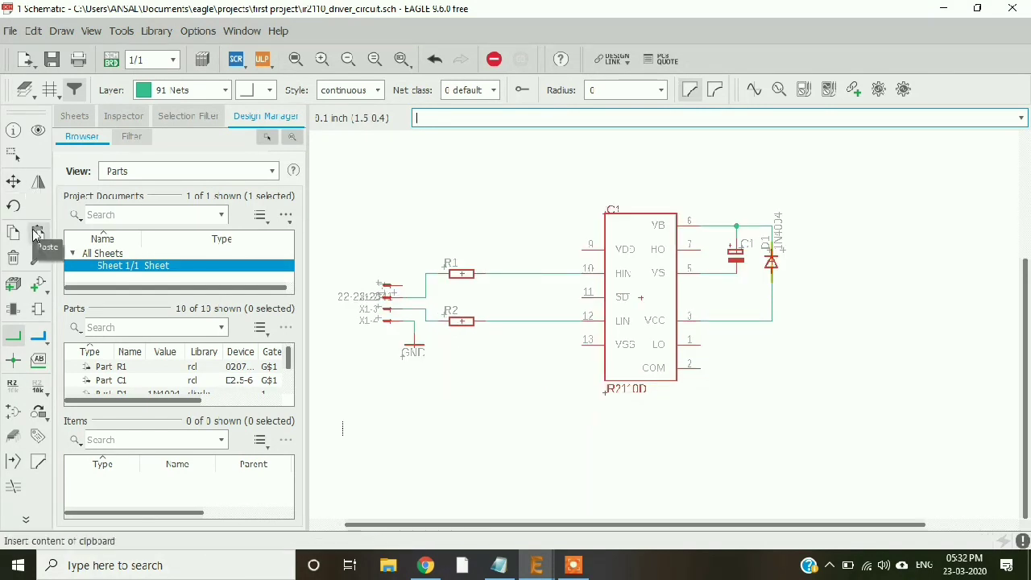
Copy capacitor C1 and place the duplicate directly below it, beside IC1's LO and COM pins
{"action": "left_click", "coordinate": [14, 232]}
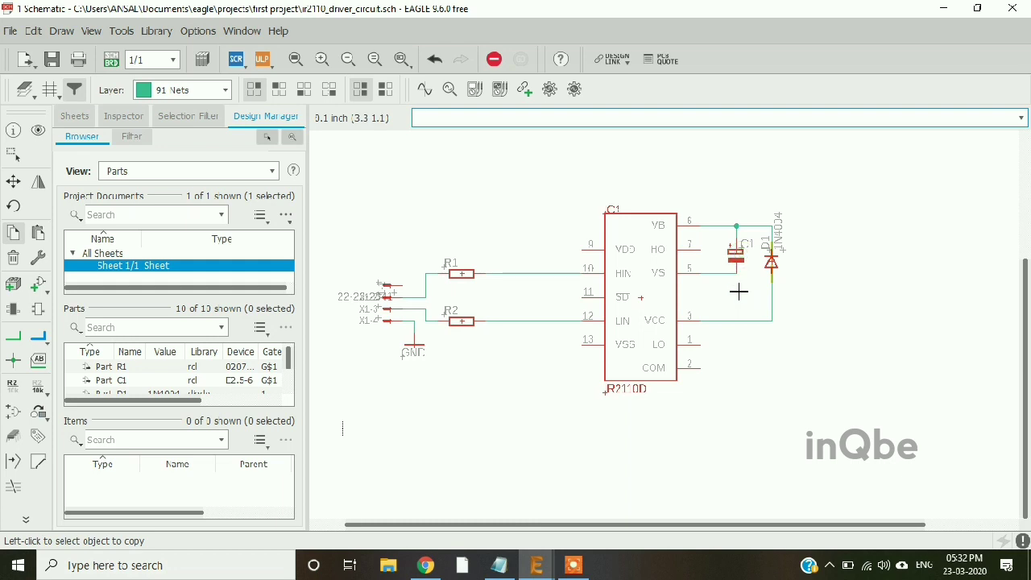
{"action": "left_click", "coordinate": [736, 256]}
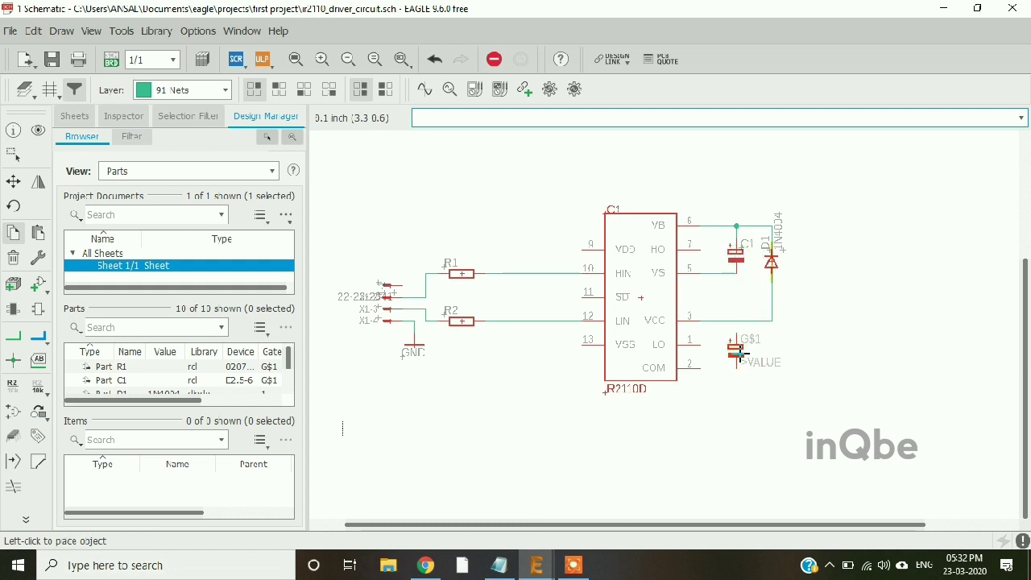
{"action": "left_click", "coordinate": [738, 352]}
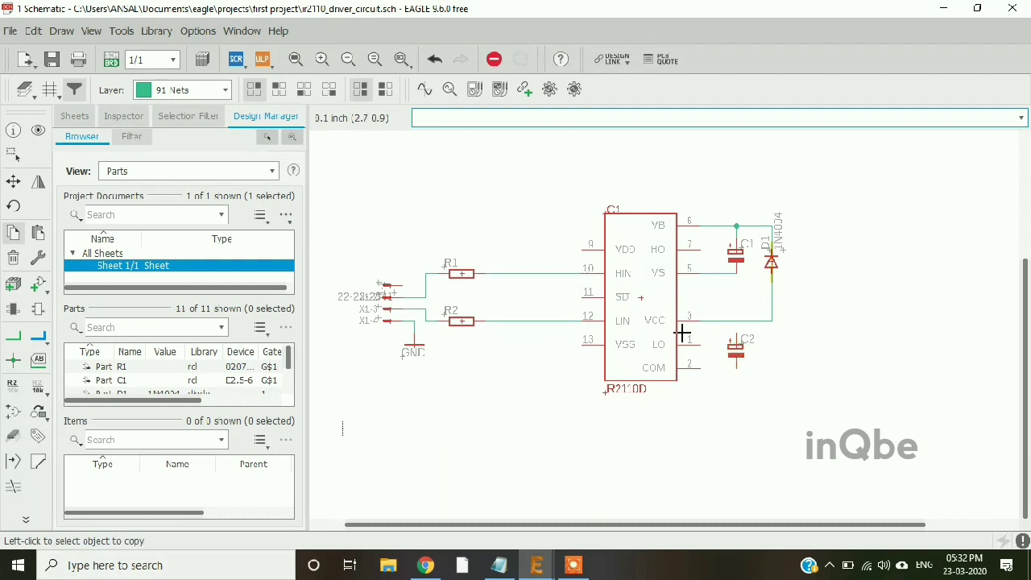
Wire IC1's COM pin to C2's negative terminal and C2's positive terminal to the VCC net
{"action": "left_click", "coordinate": [13, 337]}
{"action": "left_click", "coordinate": [702, 368]}
{"action": "left_click", "coordinate": [735, 363]}
{"action": "left_click", "coordinate": [737, 335]}
{"action": "left_click", "coordinate": [736, 321]}
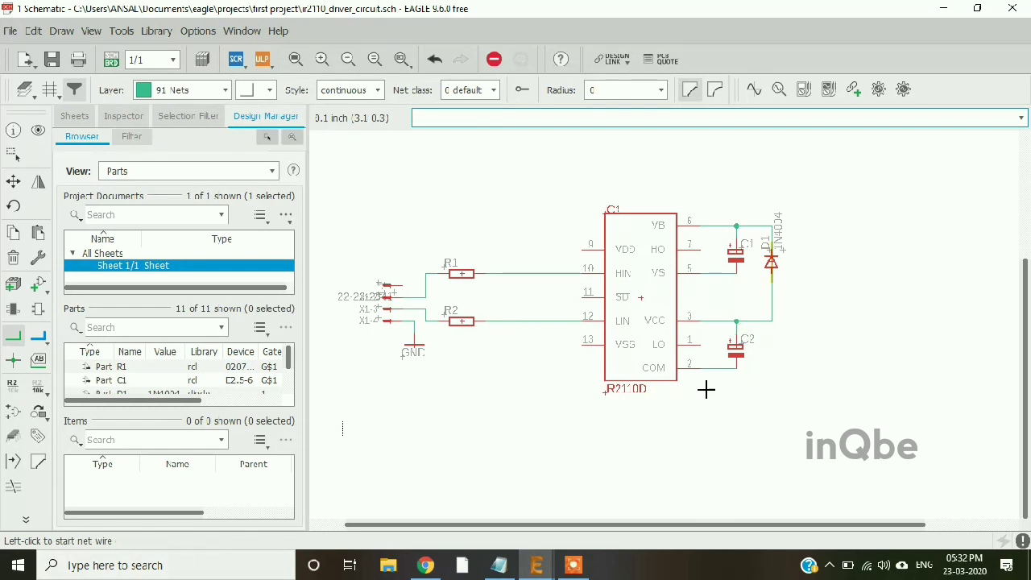
Copy capacitor C2 and place the duplicate to the left of IC1, above the HIN net
{"action": "left_click", "coordinate": [13, 234]}
{"action": "left_click", "coordinate": [735, 347]}
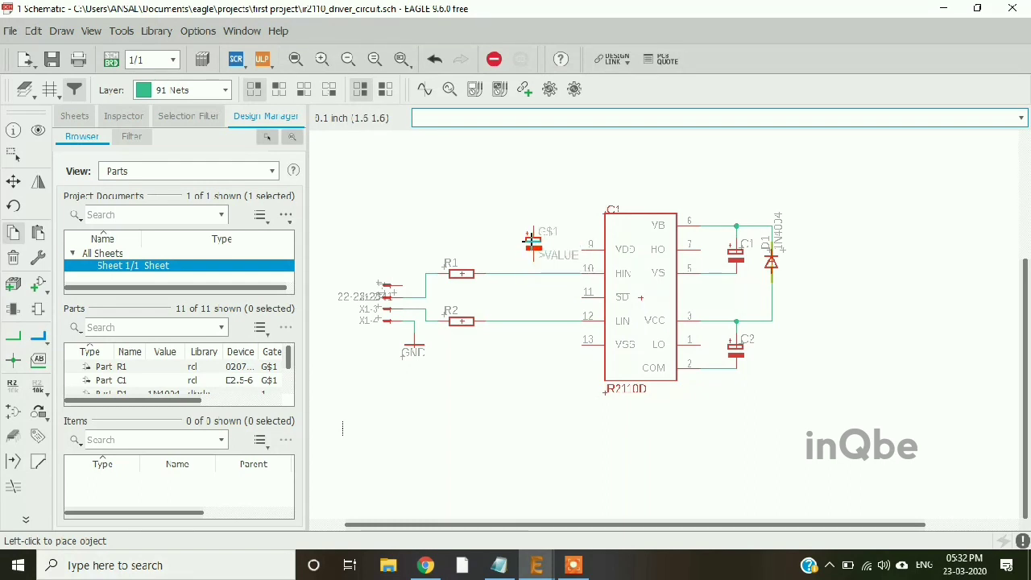
{"action": "left_click", "coordinate": [530, 236]}
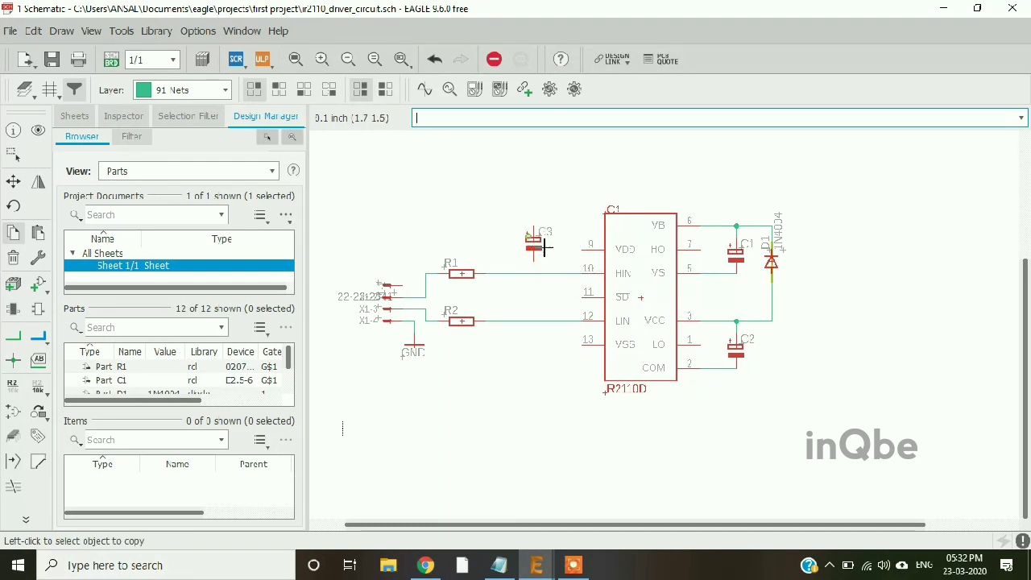
Wire C3's positive terminal to IC1's VDD pin
{"action": "left_click", "coordinate": [13, 339]}
{"action": "left_click", "coordinate": [532, 215]}
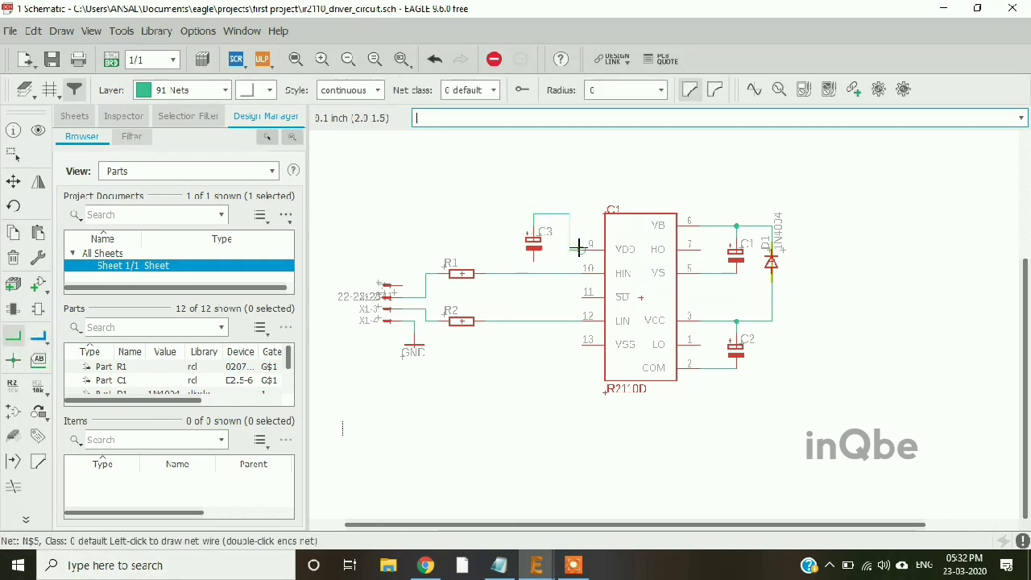
{"action": "left_click", "coordinate": [579, 246]}
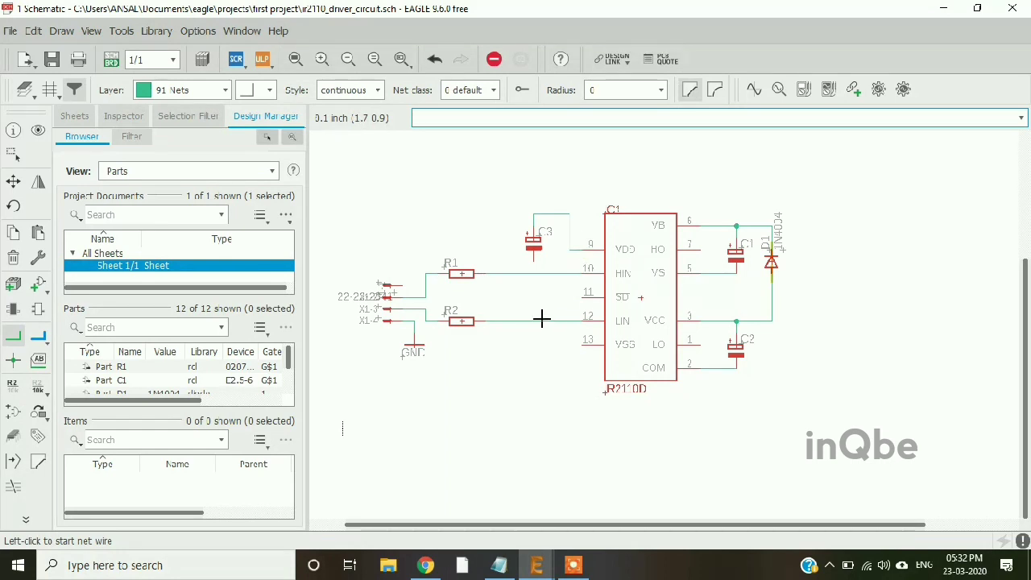
Wire IC1's VSS pin to C3's negative terminal and join the SD pin to that net
{"action": "left_click", "coordinate": [581, 346]}
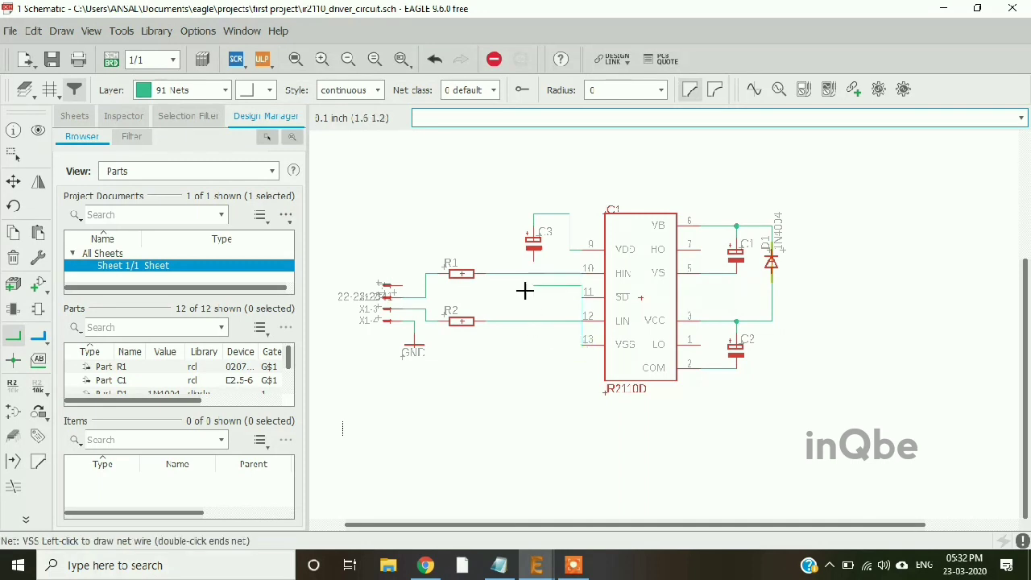
{"action": "left_click", "coordinate": [528, 345]}
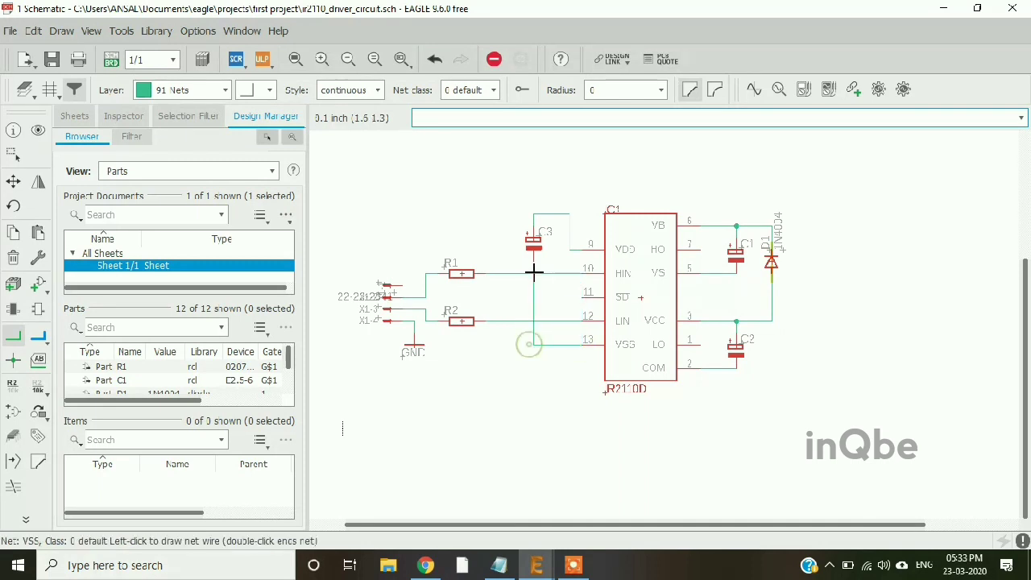
{"action": "left_click", "coordinate": [534, 263]}
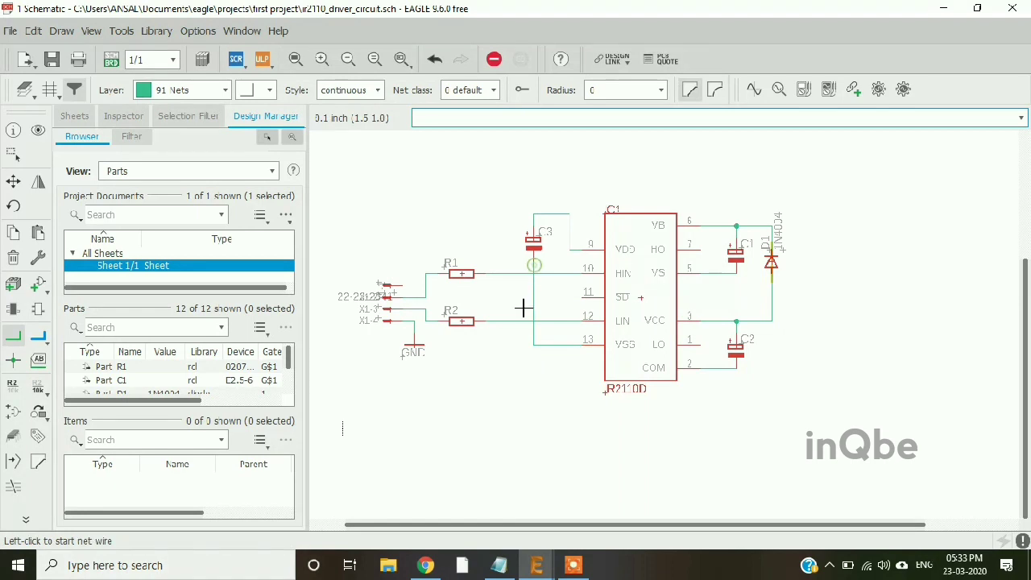
{"action": "left_click", "coordinate": [576, 297]}
{"action": "left_click", "coordinate": [535, 299]}
Copy the GND symbol twice, placing one below the VSS net corner and one to the lower right of C2
{"action": "left_click", "coordinate": [13, 238]}
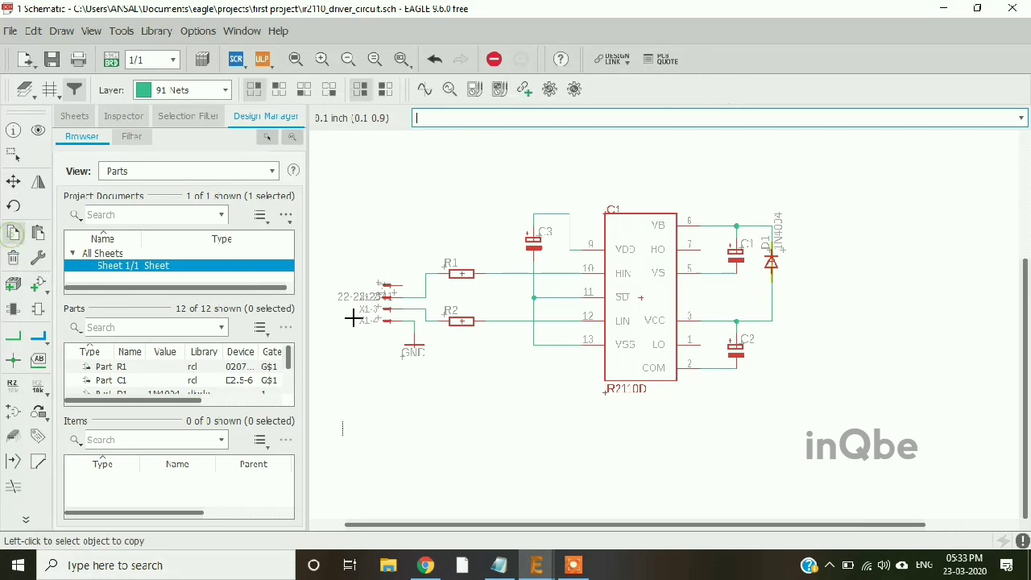
{"action": "left_click", "coordinate": [413, 348]}
{"action": "left_click", "coordinate": [536, 380]}
{"action": "left_click", "coordinate": [534, 373]}
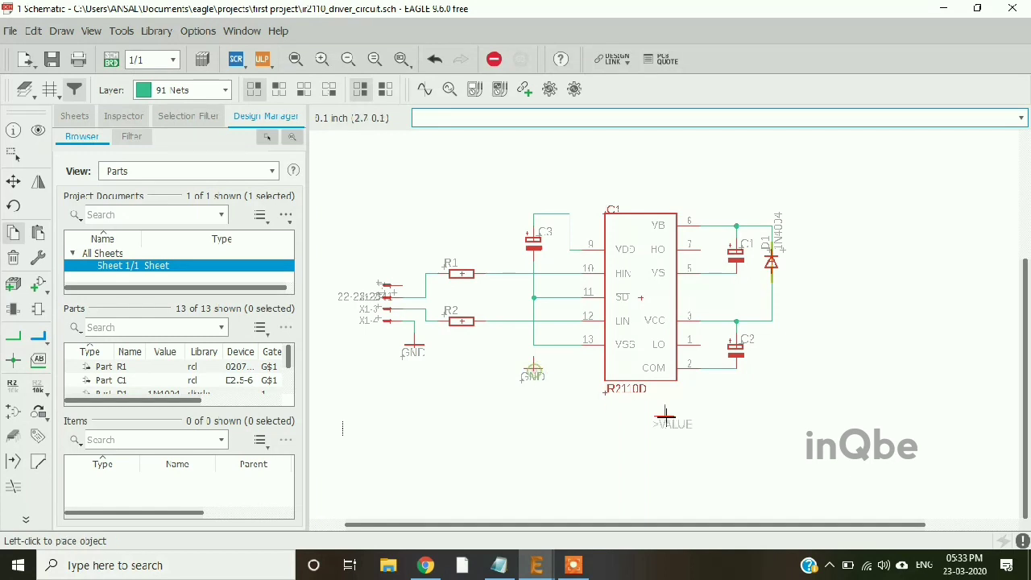
{"action": "left_click", "coordinate": [770, 380]}
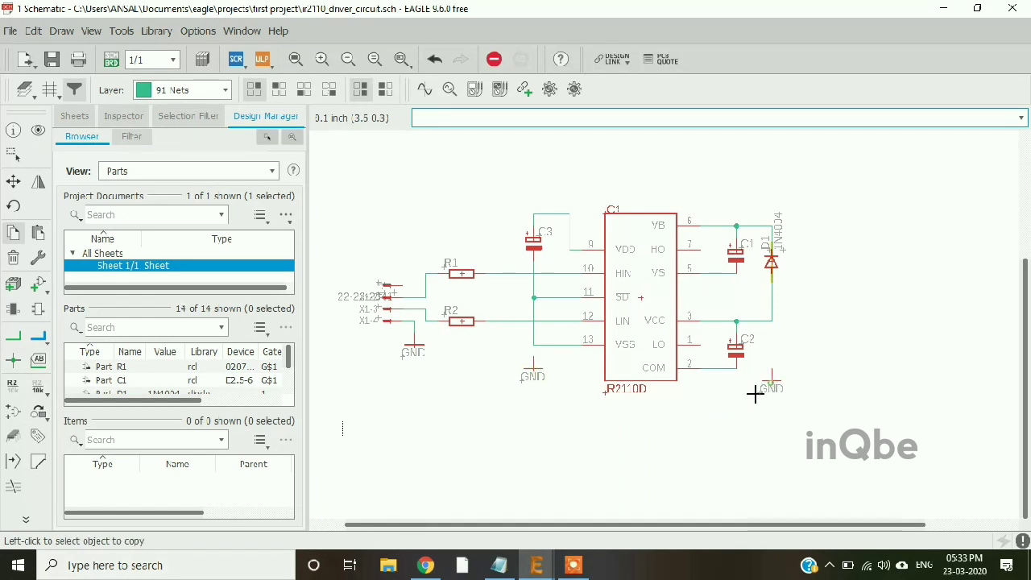
Wire the GND symbol below the VSS net to that net, merging the segments under the name GND
{"action": "left_click", "coordinate": [13, 348]}
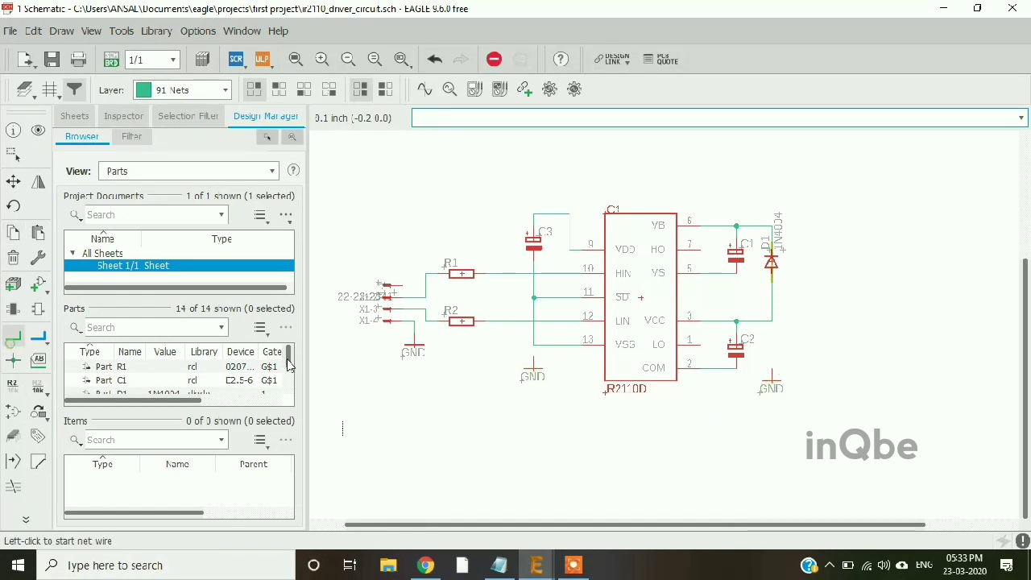
{"action": "left_click", "coordinate": [534, 355]}
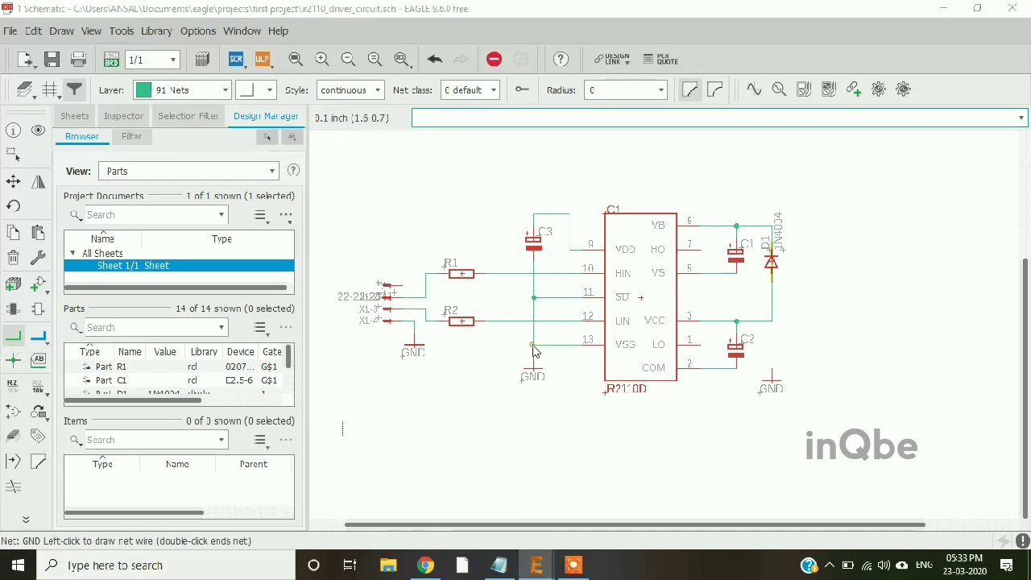
{"action": "left_click", "coordinate": [532, 344]}
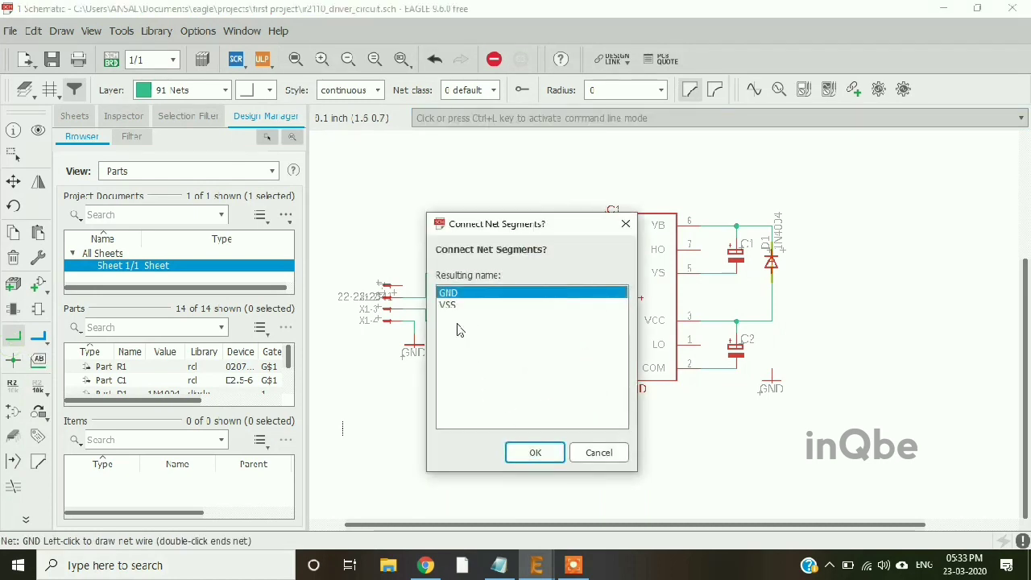
{"action": "left_click", "coordinate": [535, 452]}
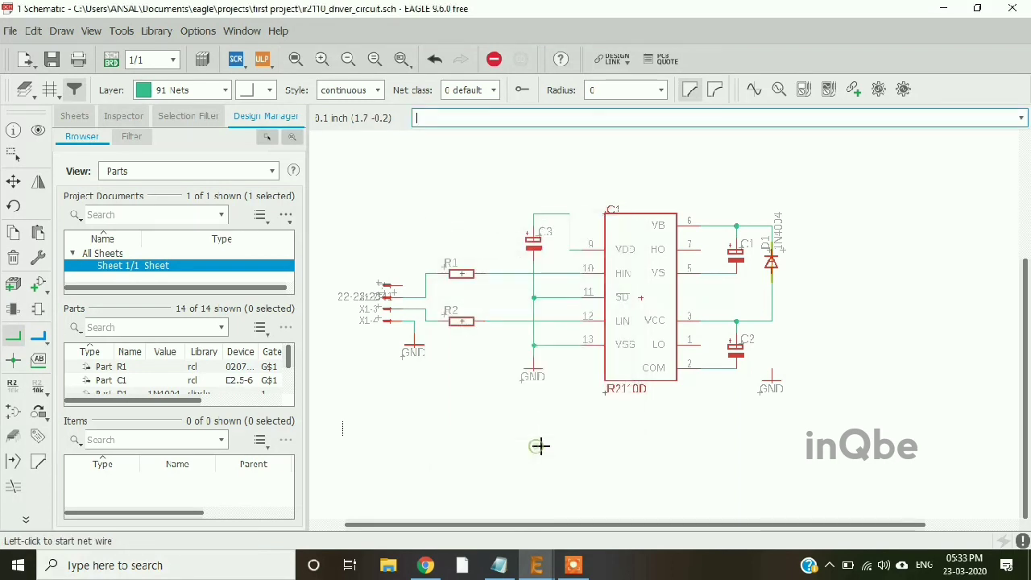
Wire C2's negative terminal on the COM net to the adjacent GND symbol, merging the segments under the name GND
{"action": "left_click", "coordinate": [739, 370]}
{"action": "left_click", "coordinate": [771, 372]}
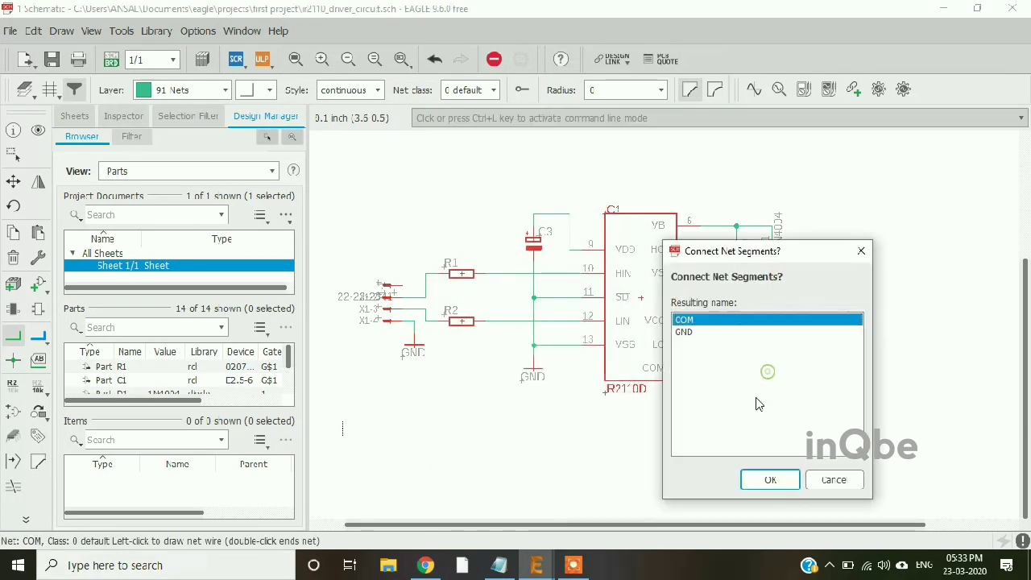
{"action": "left_click", "coordinate": [686, 334]}
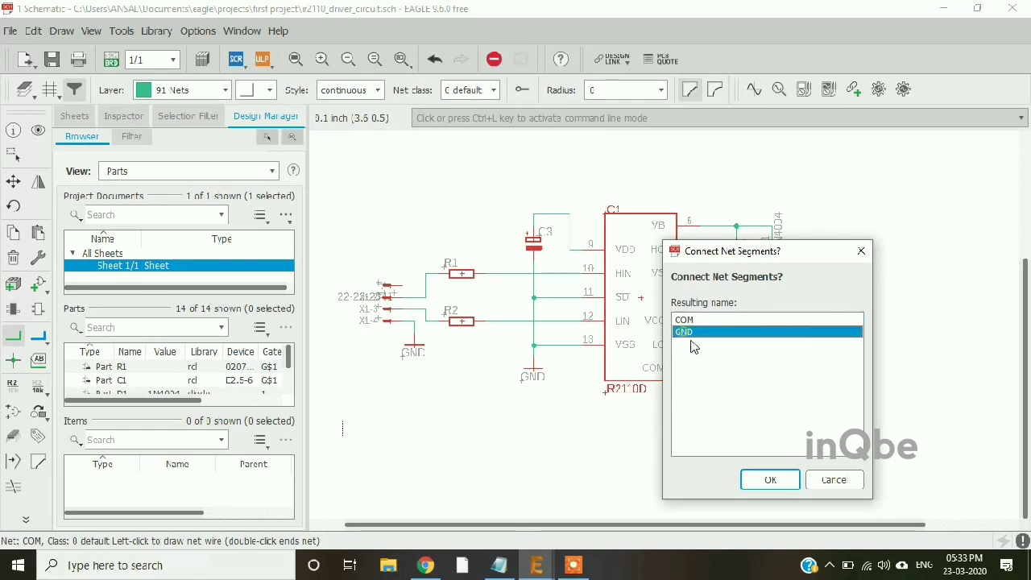
{"action": "left_click", "coordinate": [771, 480]}
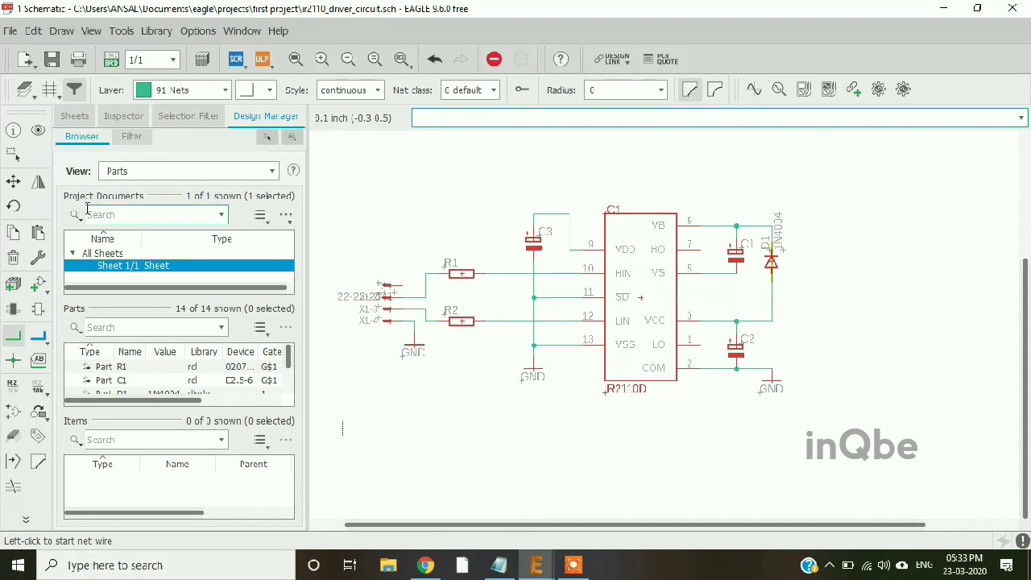
Copy resistor R2 twice to the right of D1, one level with IC1's HO pin and one level with LO
{"action": "left_click", "coordinate": [13, 232]}
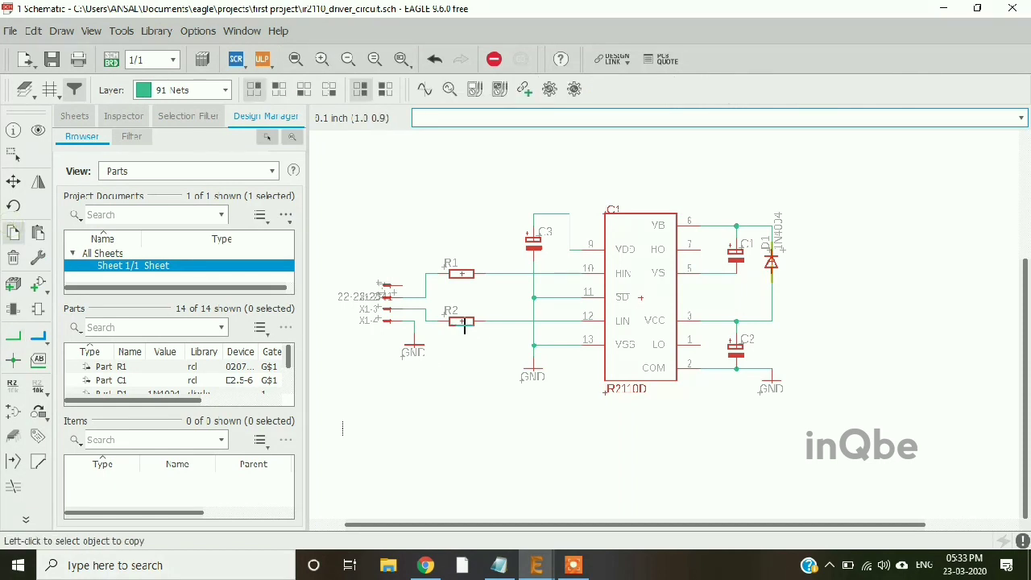
{"action": "left_click", "coordinate": [463, 322]}
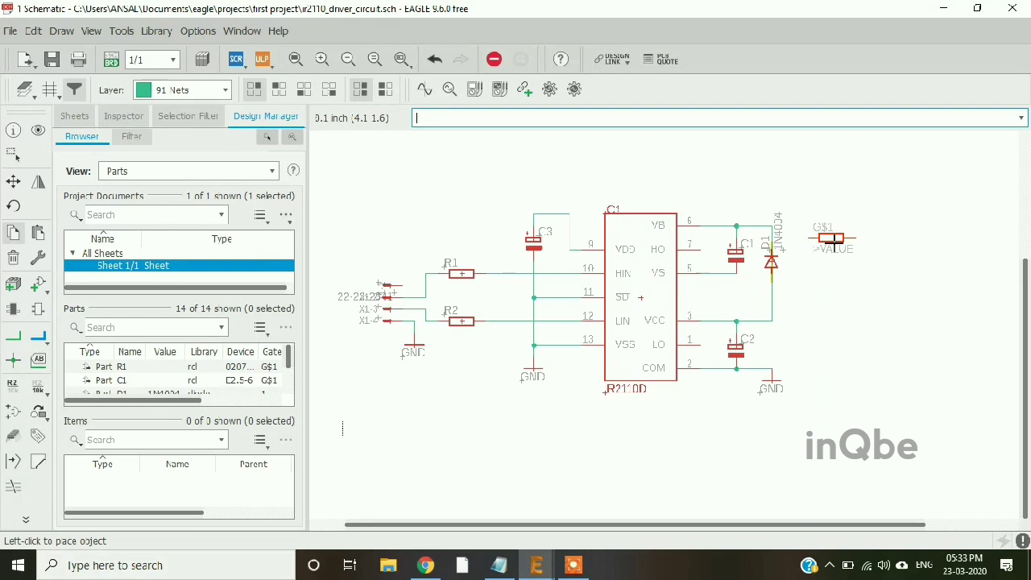
{"action": "left_click", "coordinate": [838, 251]}
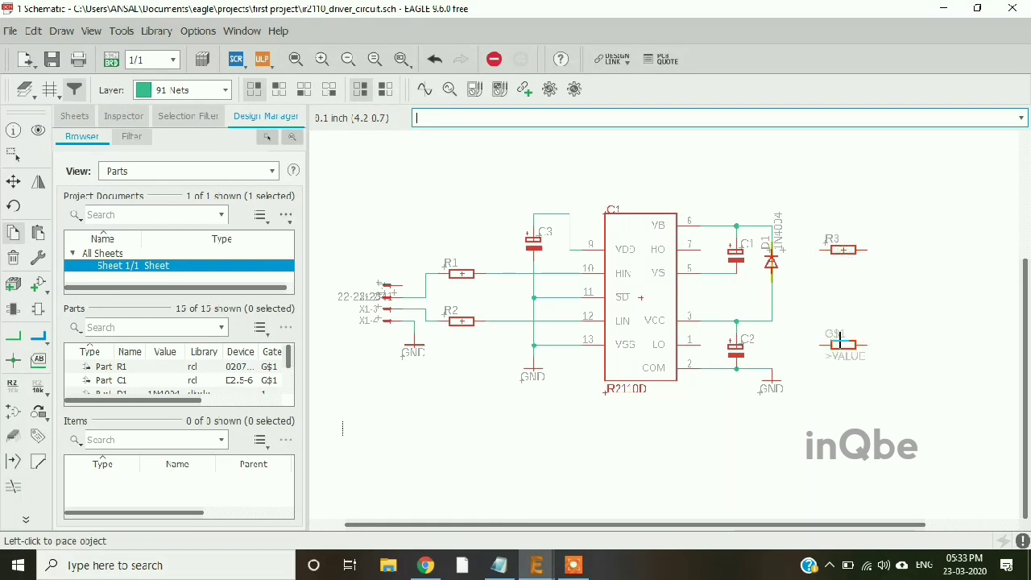
{"action": "left_click", "coordinate": [839, 344]}
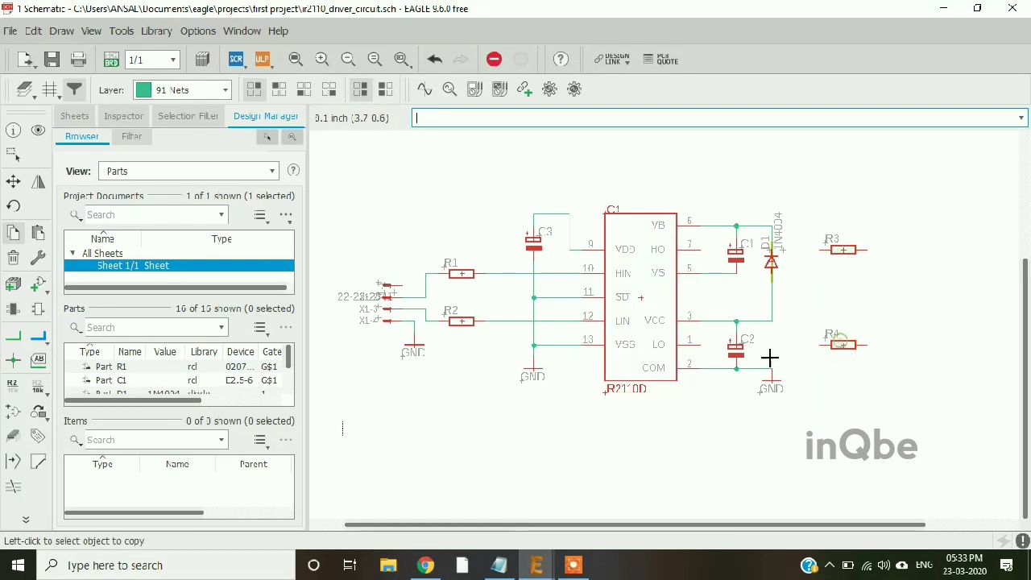
Wire IC1's HO pin over the VB net to the left terminal of R3
{"action": "left_click", "coordinate": [12, 345]}
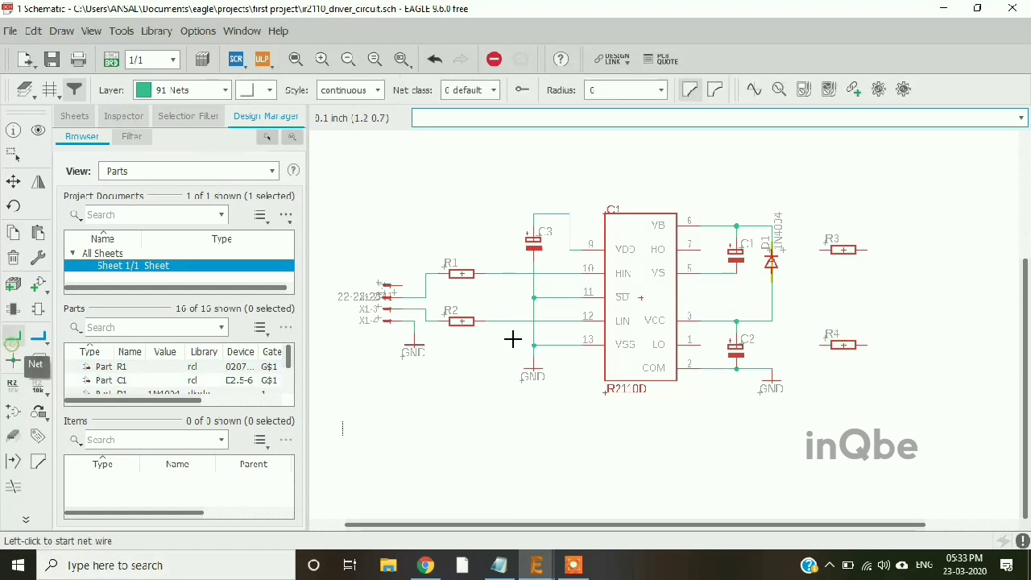
{"action": "left_click", "coordinate": [706, 252]}
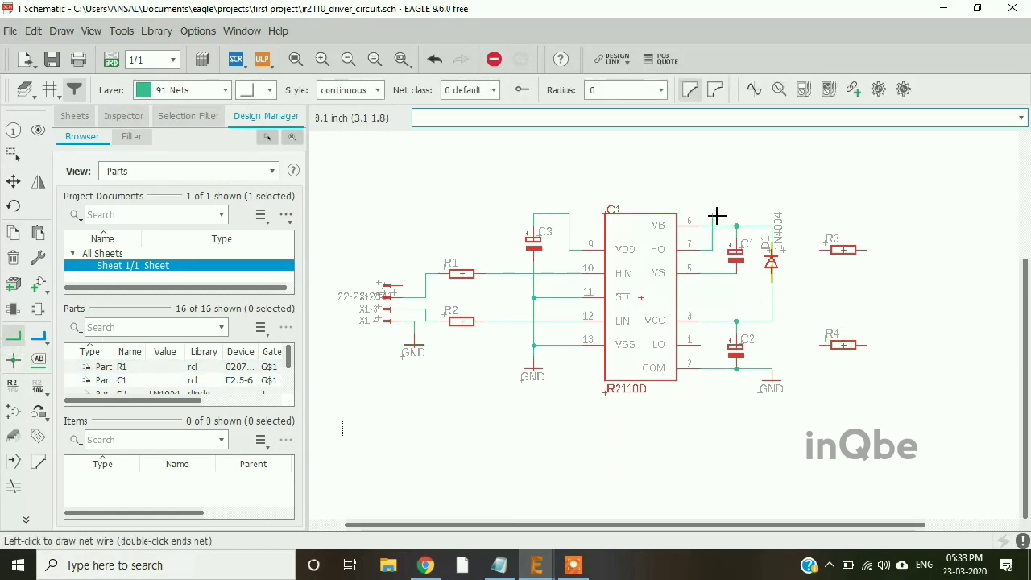
{"action": "left_click", "coordinate": [716, 213]}
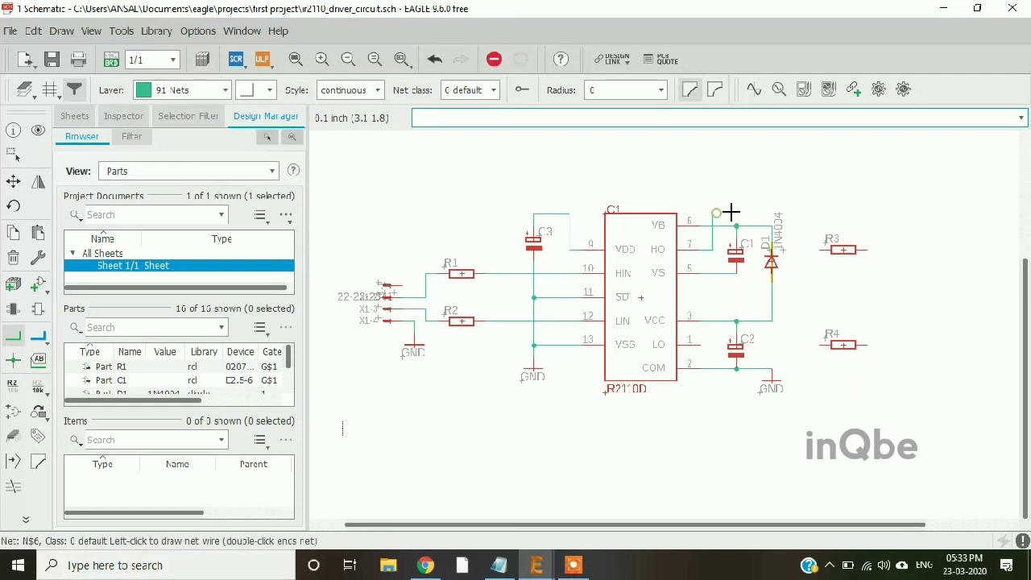
{"action": "left_click", "coordinate": [809, 249]}
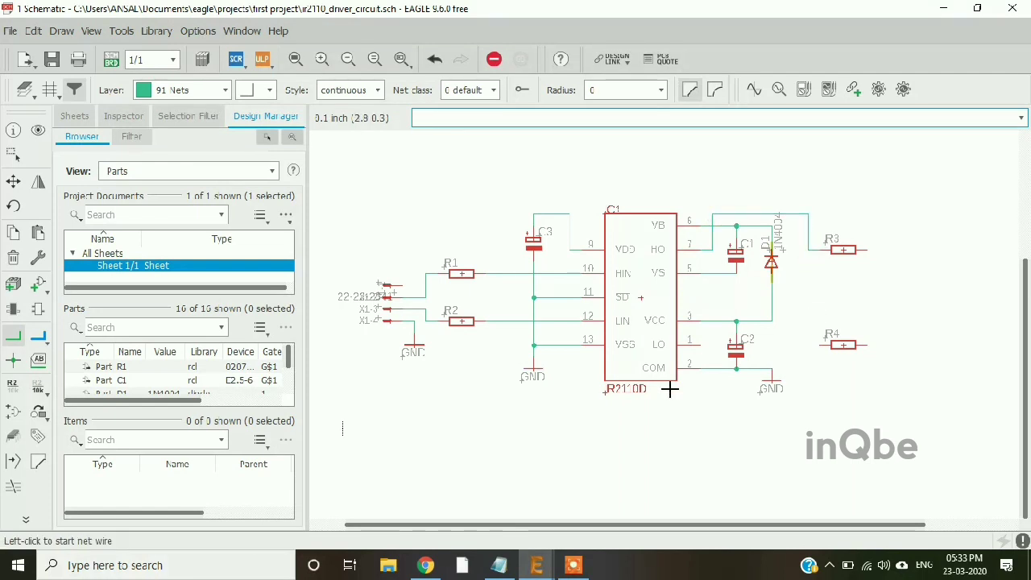
Wire IC1's LO pin over the VCC net to the left terminal of R4
{"action": "left_click", "coordinate": [702, 342]}
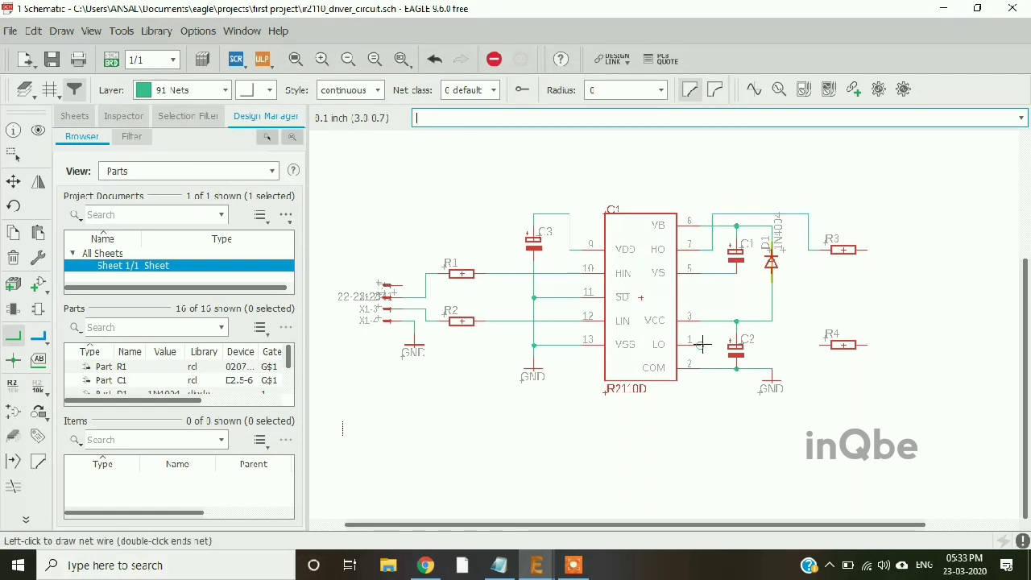
{"action": "left_click", "coordinate": [716, 307]}
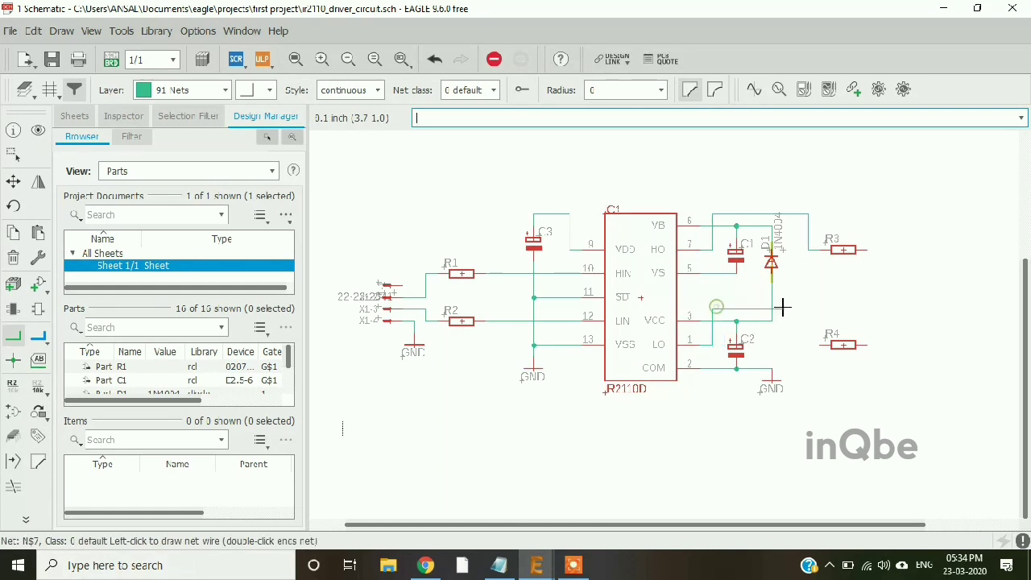
{"action": "left_click", "coordinate": [816, 344]}
Start adding a part and clear the gnd search term to list all the component libraries
{"action": "scroll", "coordinate": [689, 326], "scroll_direction": "down", "scroll_amount": 2}
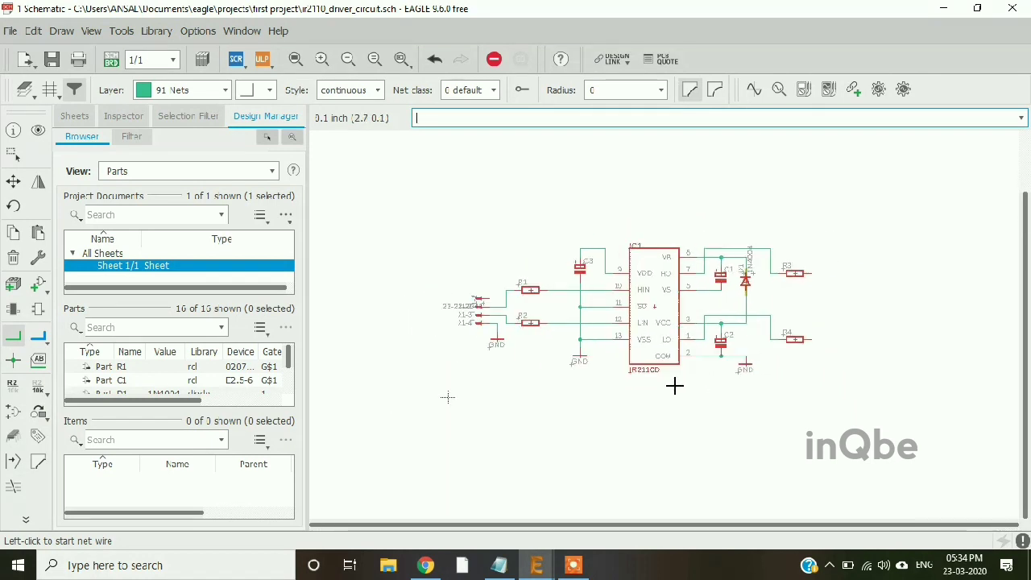
{"action": "left_click", "coordinate": [38, 289]}
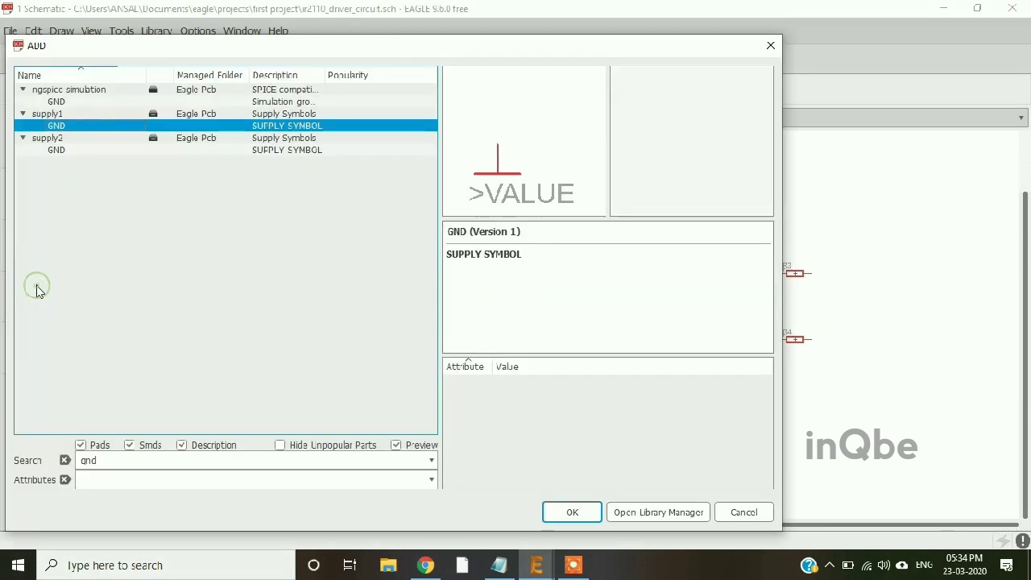
{"action": "double_click", "coordinate": [131, 457]}
{"action": "key", "text": "BackSpace"}
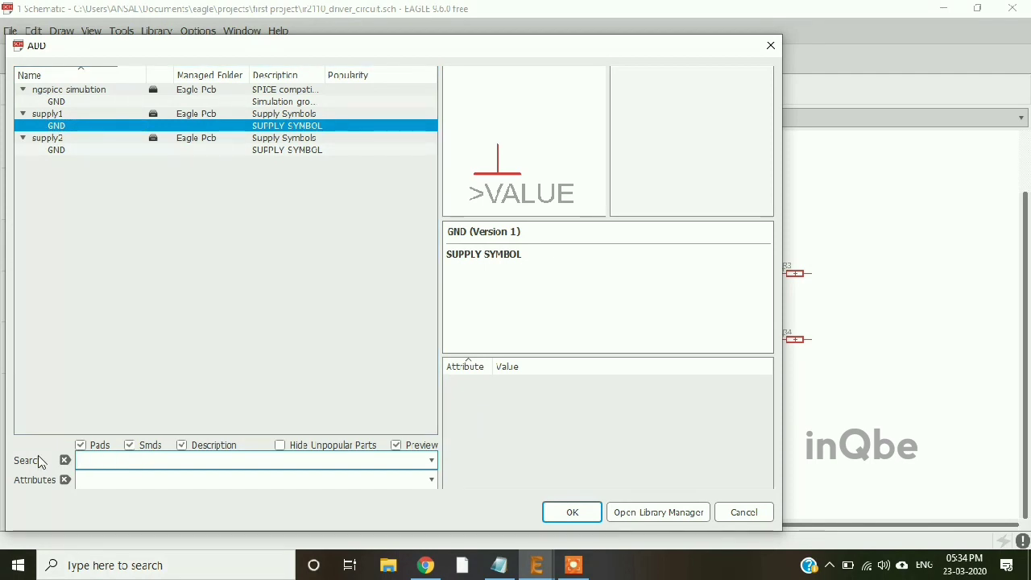
{"action": "key", "text": "Return"}
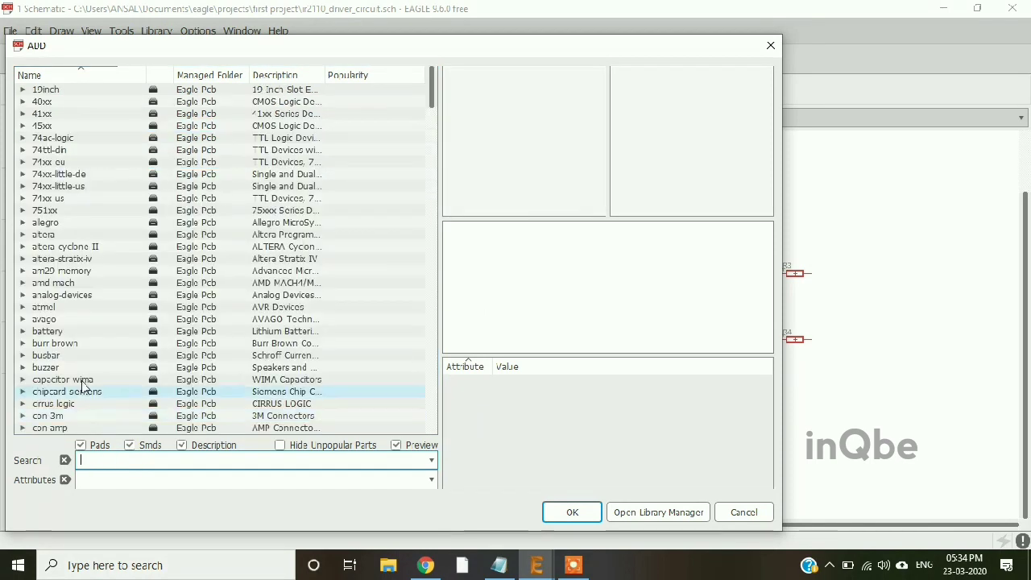
Place two 22-23-2021 two-pin connectors from the con-molex library, one to the right of R3 and one to the right of R4
{"action": "left_click", "coordinate": [64, 341]}
{"action": "scroll", "coordinate": [69, 354], "scroll_direction": "down", "scroll_amount": 8}
{"action": "scroll", "coordinate": [64, 354], "scroll_direction": "down", "scroll_amount": 9}
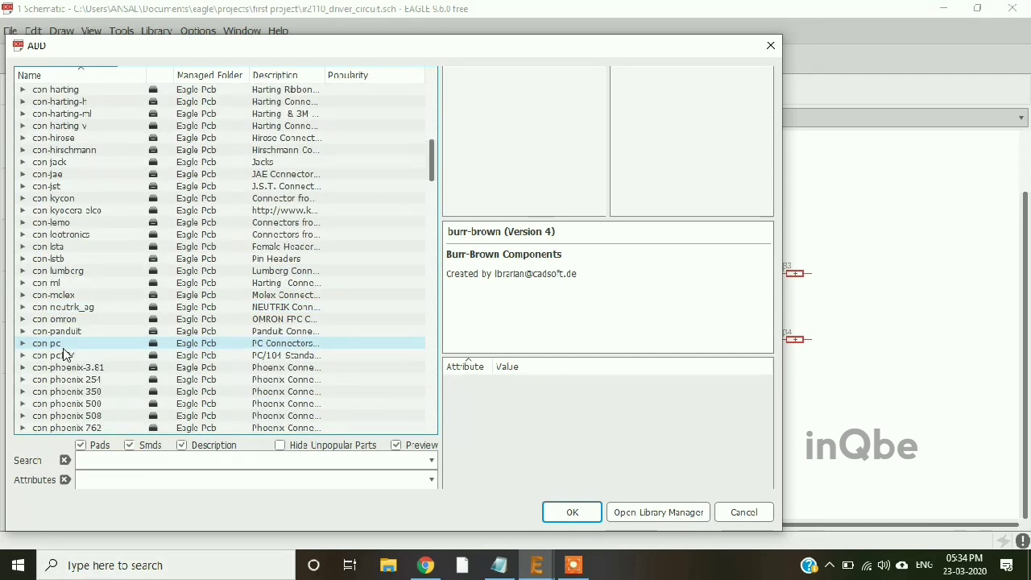
{"action": "left_click", "coordinate": [23, 294]}
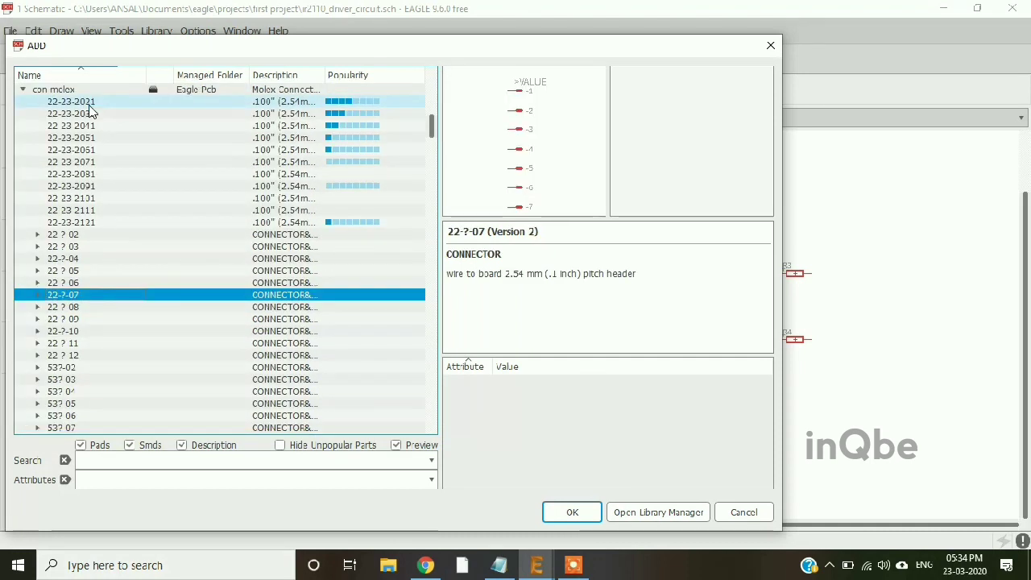
{"action": "left_click", "coordinate": [149, 102]}
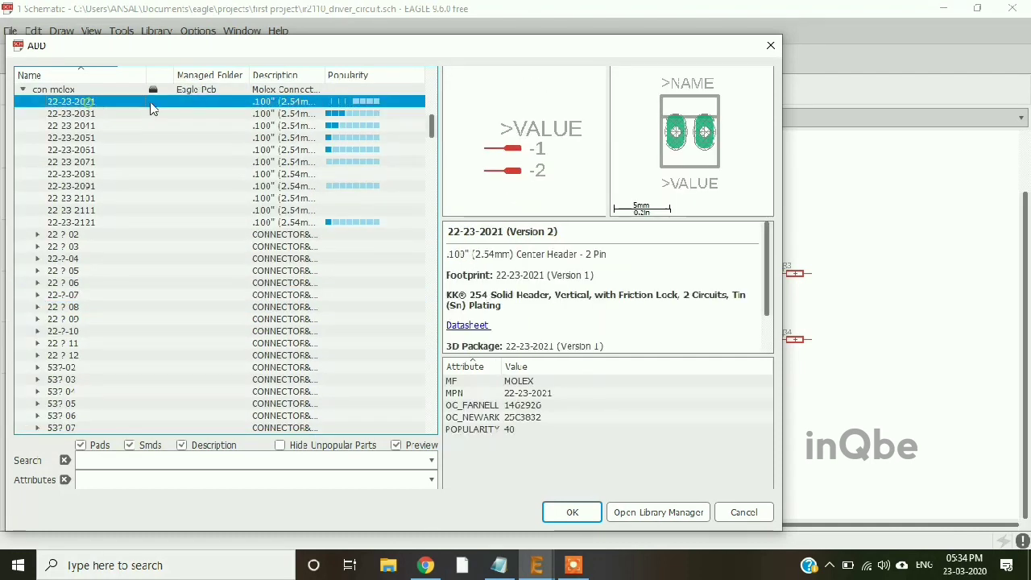
{"action": "left_click", "coordinate": [589, 518]}
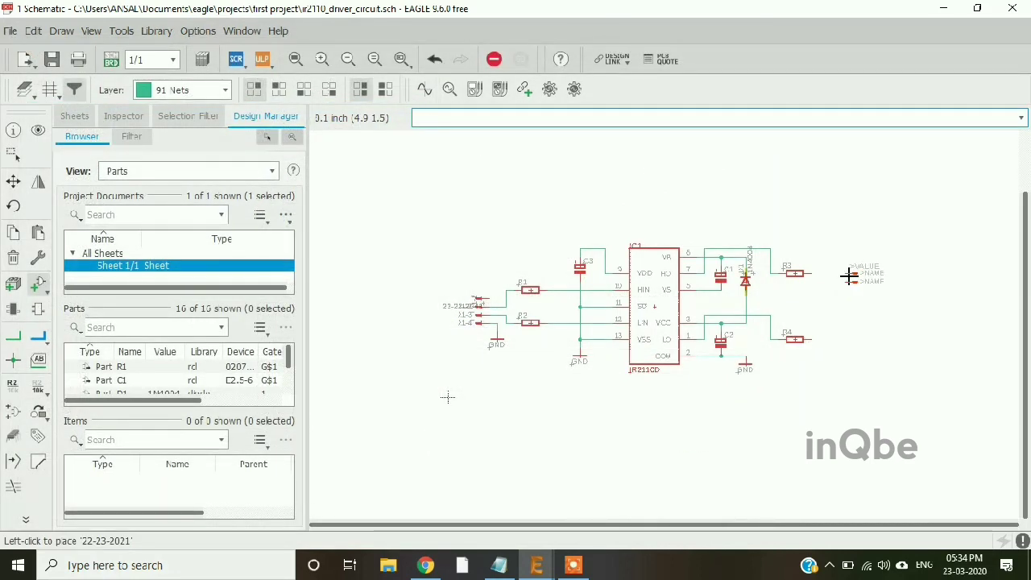
{"action": "left_click", "coordinate": [852, 276]}
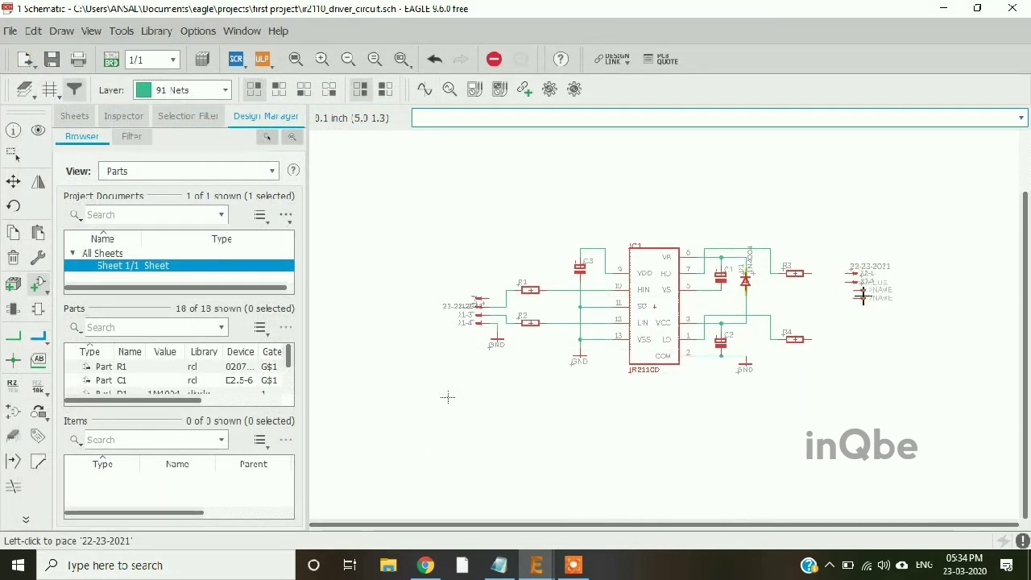
{"action": "left_click", "coordinate": [852, 340]}
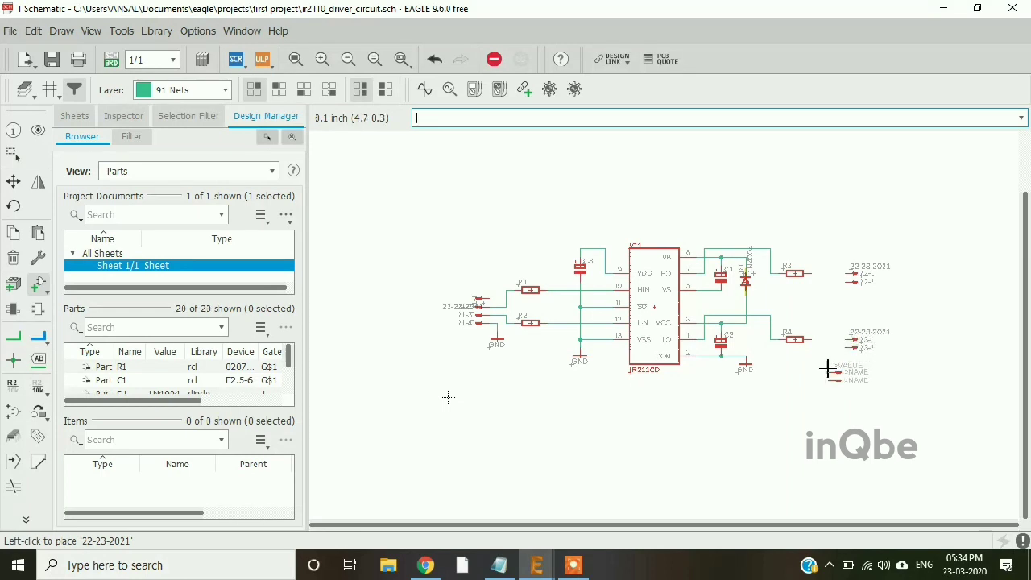
Move the pins of both output connectors up so X2-2 lines up with R3 and X3-2 with R4, each first pin directly above
{"action": "left_click", "coordinate": [18, 190]}
{"action": "scroll", "coordinate": [854, 278], "scroll_direction": "up", "scroll_amount": 4}
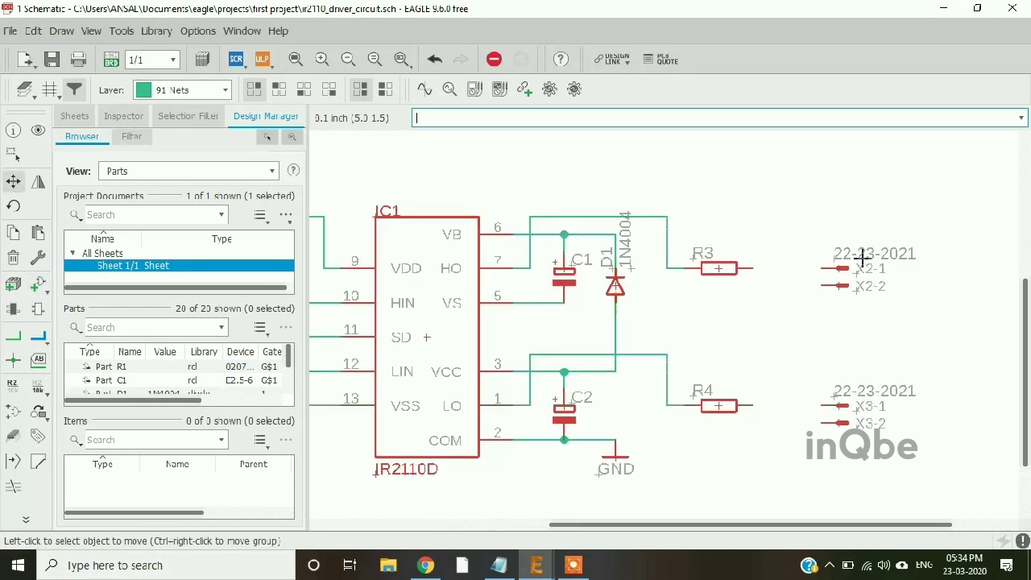
{"action": "left_click_drag", "start_coordinate": [823, 280], "coordinate": [830, 248]}
{"action": "left_click_drag", "start_coordinate": [828, 288], "coordinate": [830, 271]}
{"action": "left_click_drag", "start_coordinate": [828, 470], "coordinate": [830, 435]}
{"action": "left_click", "coordinate": [831, 435]}
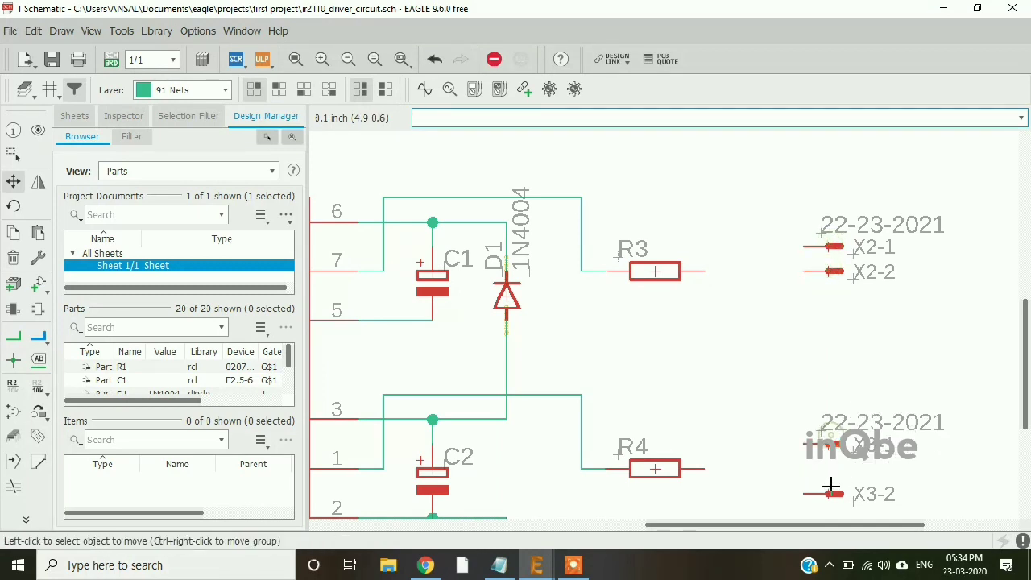
{"action": "left_click", "coordinate": [831, 489]}
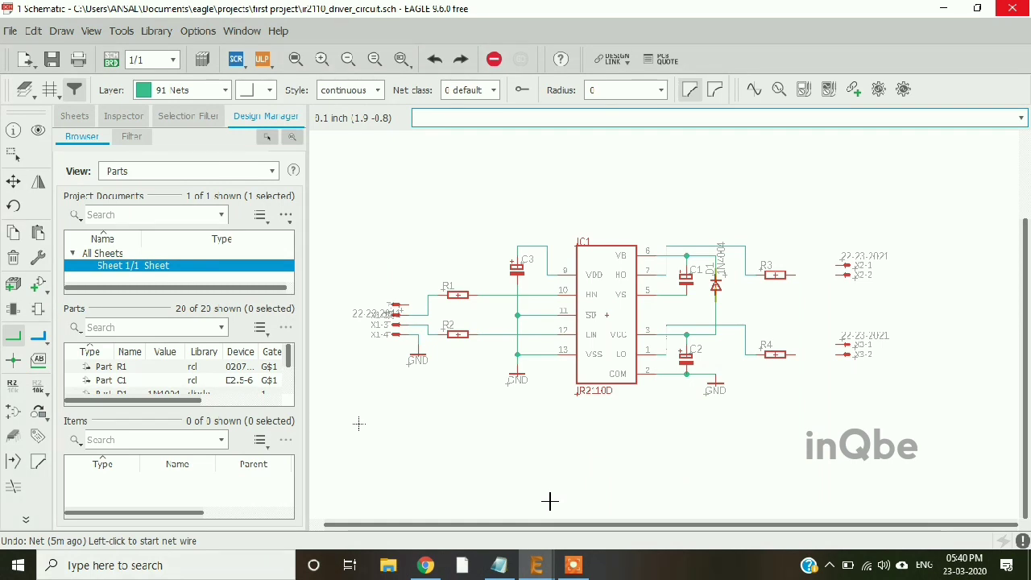
Wire connector pin X3-2 to the right terminal of R4, and X2-2 to the right terminal of R3
{"action": "scroll", "coordinate": [838, 372], "scroll_direction": "up", "scroll_amount": 3}
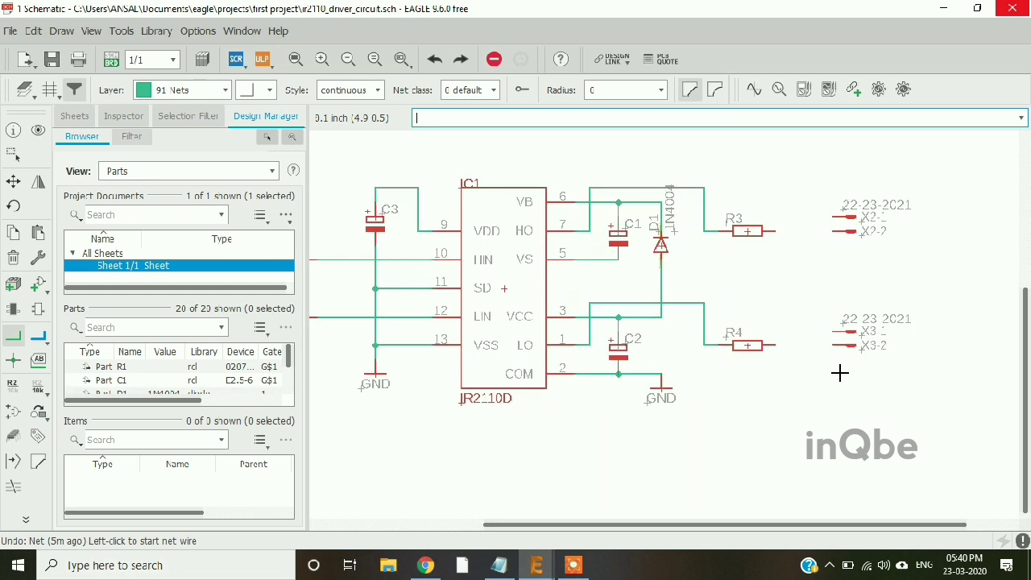
{"action": "left_click", "coordinate": [831, 341]}
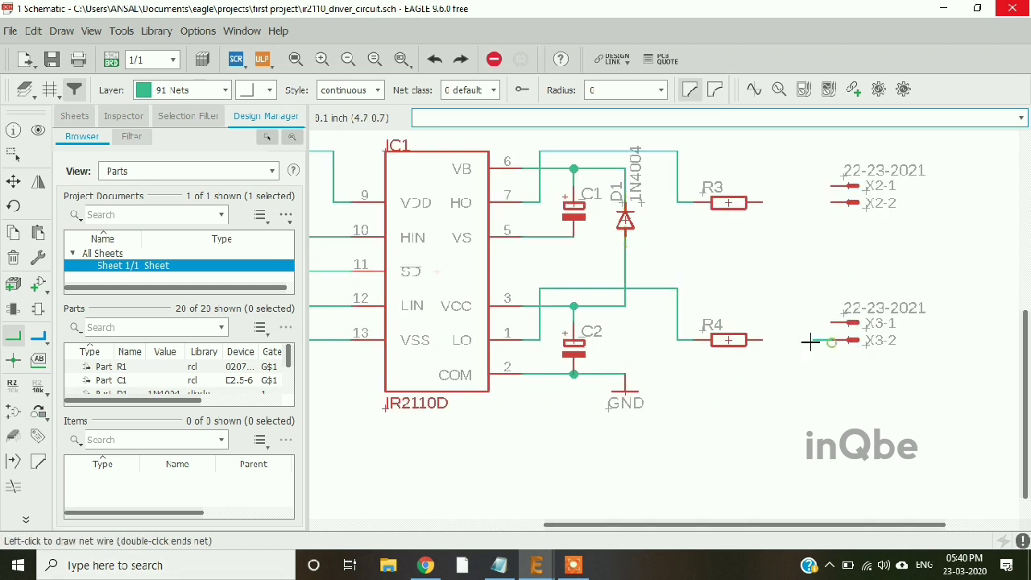
{"action": "left_click", "coordinate": [763, 341]}
{"action": "scroll", "coordinate": [817, 403], "scroll_direction": "down", "scroll_amount": 1}
{"action": "scroll", "coordinate": [823, 288], "scroll_direction": "up", "scroll_amount": 1}
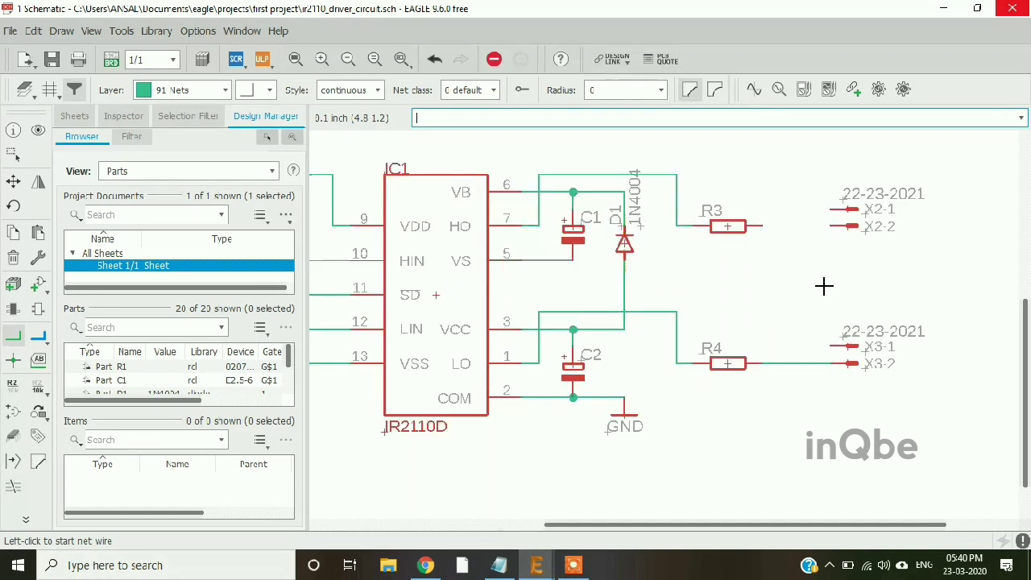
{"action": "left_click", "coordinate": [830, 226]}
{"action": "left_click", "coordinate": [763, 227]}
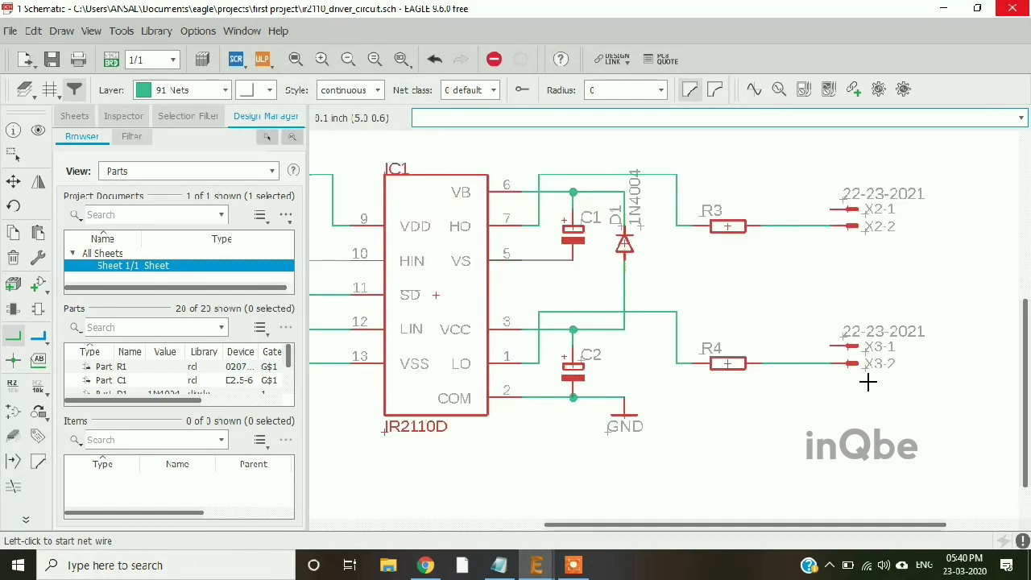
Copy the GND symbol beside C2 to a spot just below and left of connector X3
{"action": "left_click", "coordinate": [13, 231]}
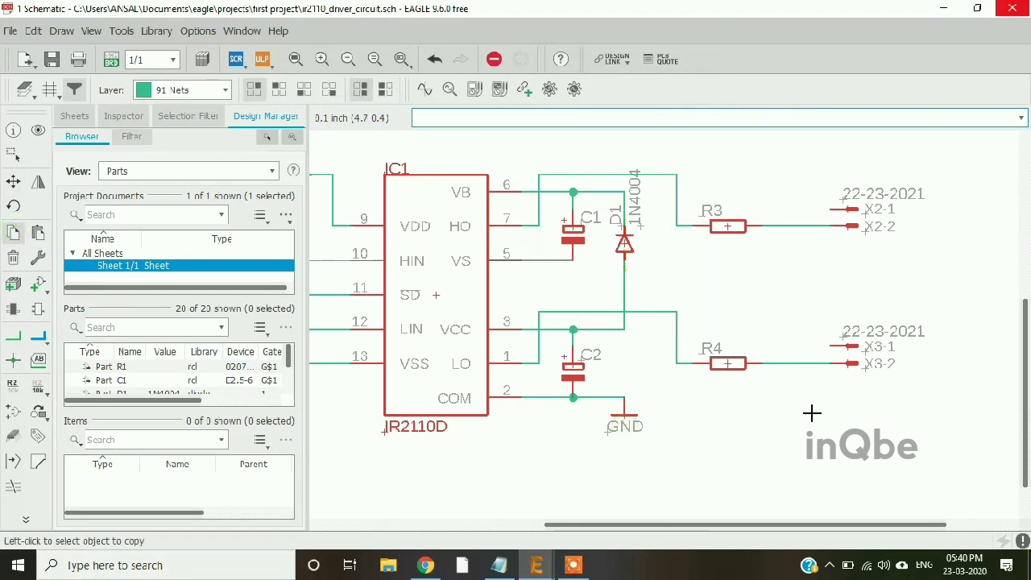
{"action": "left_click", "coordinate": [622, 421]}
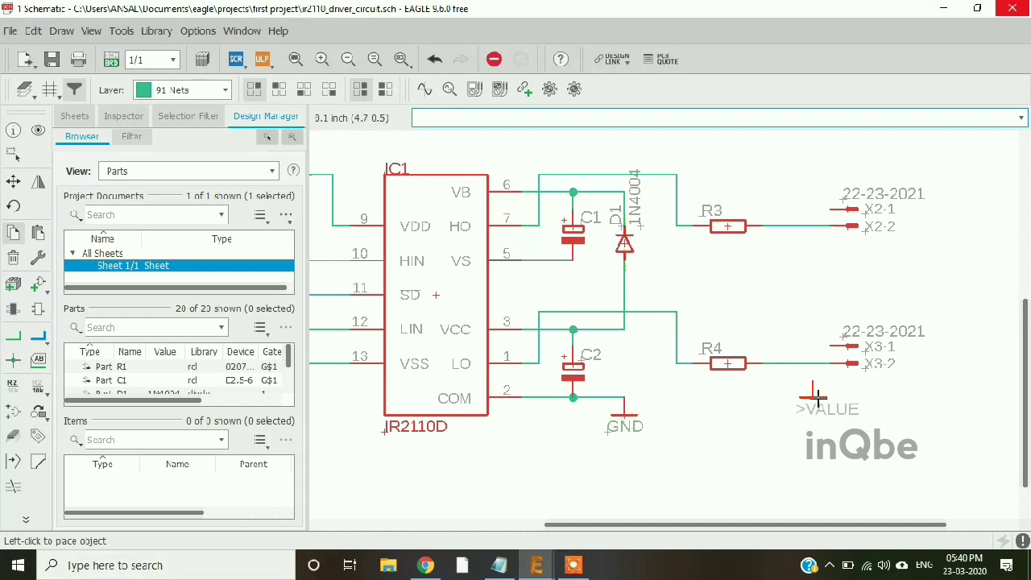
{"action": "left_click", "coordinate": [817, 398]}
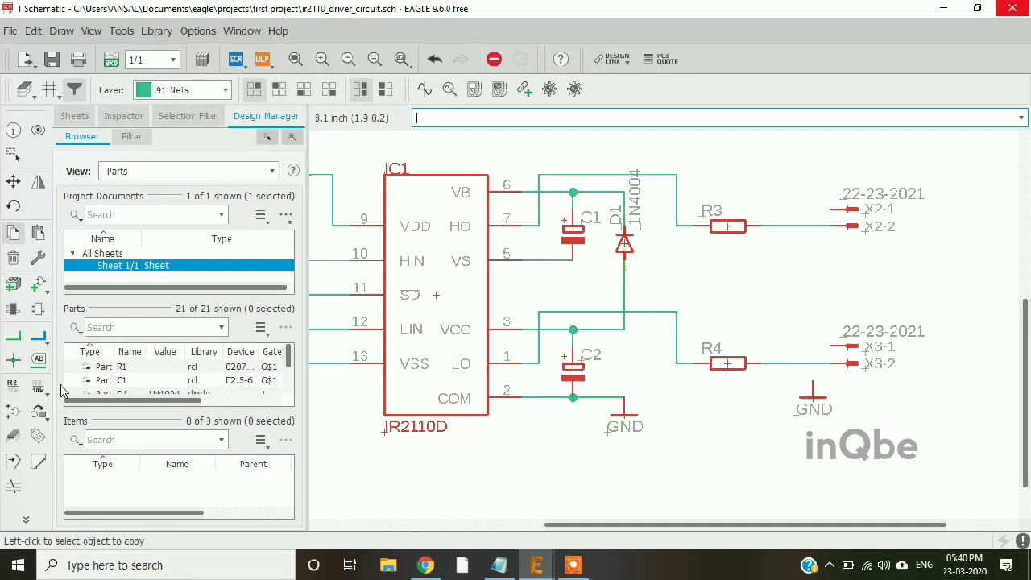
Wire connector pin X3-1 down to the GND symbol below it
{"action": "left_click", "coordinate": [13, 336]}
{"action": "left_click", "coordinate": [827, 347]}
{"action": "left_click", "coordinate": [812, 382]}
{"action": "scroll", "coordinate": [854, 403], "scroll_direction": "down", "scroll_amount": 2}
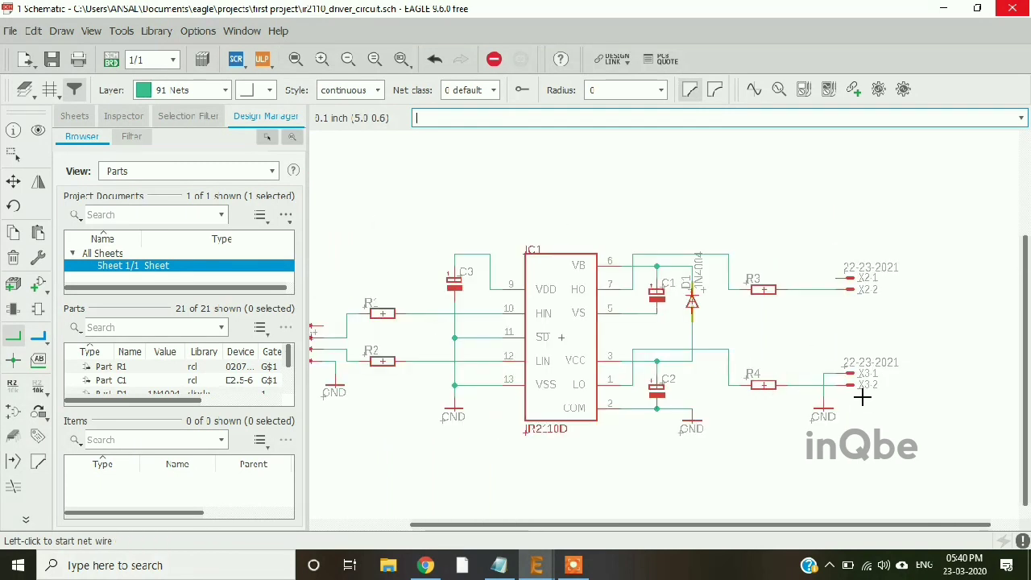
Wire C1's negative terminal on the VS net beneath D1 and R3 to connector pin X2-1
{"action": "scroll", "coordinate": [851, 360], "scroll_direction": "up", "scroll_amount": 2}
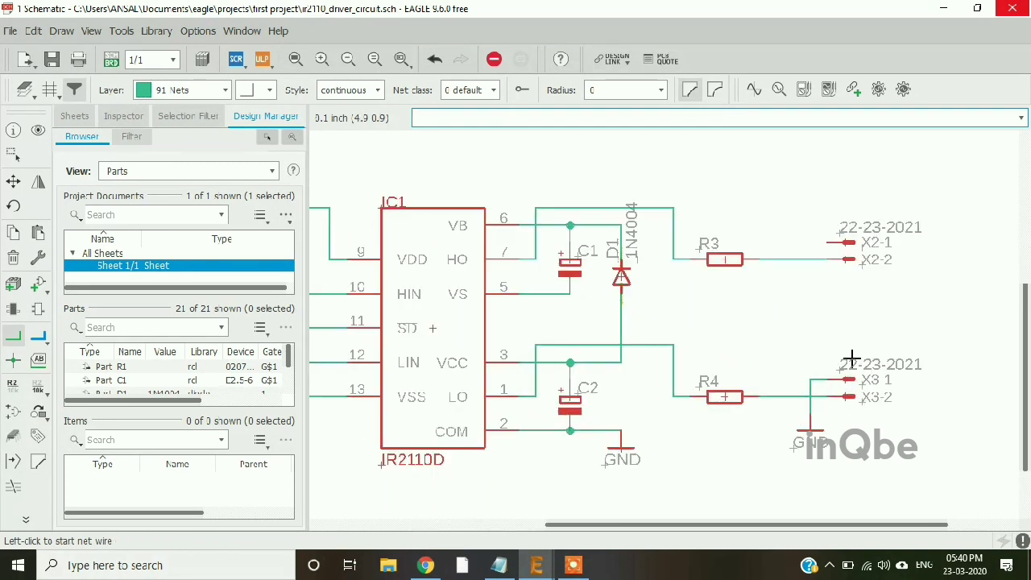
{"action": "left_click", "coordinate": [570, 296]}
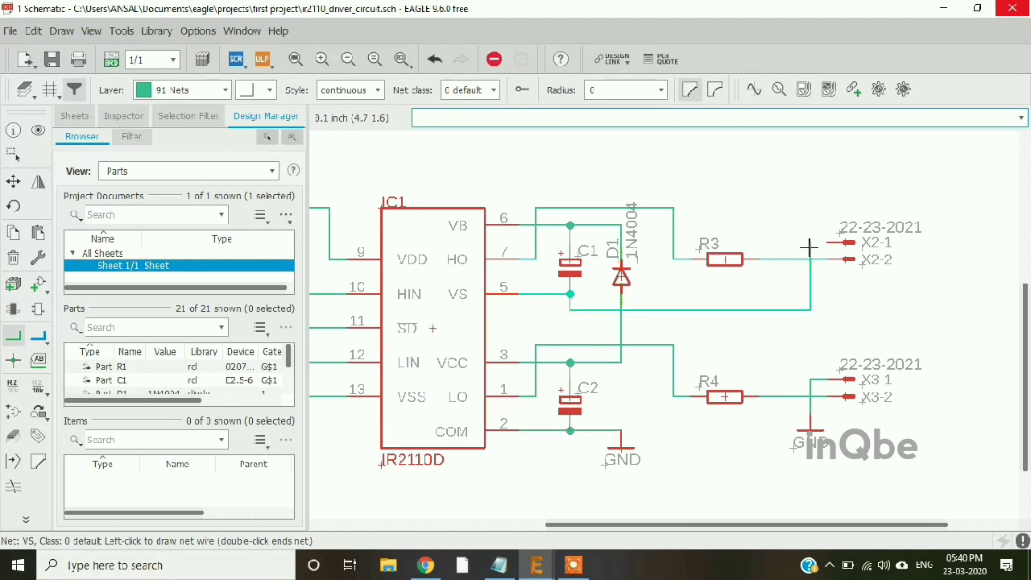
{"action": "scroll", "coordinate": [921, 307], "scroll_direction": "down", "scroll_amount": 1}
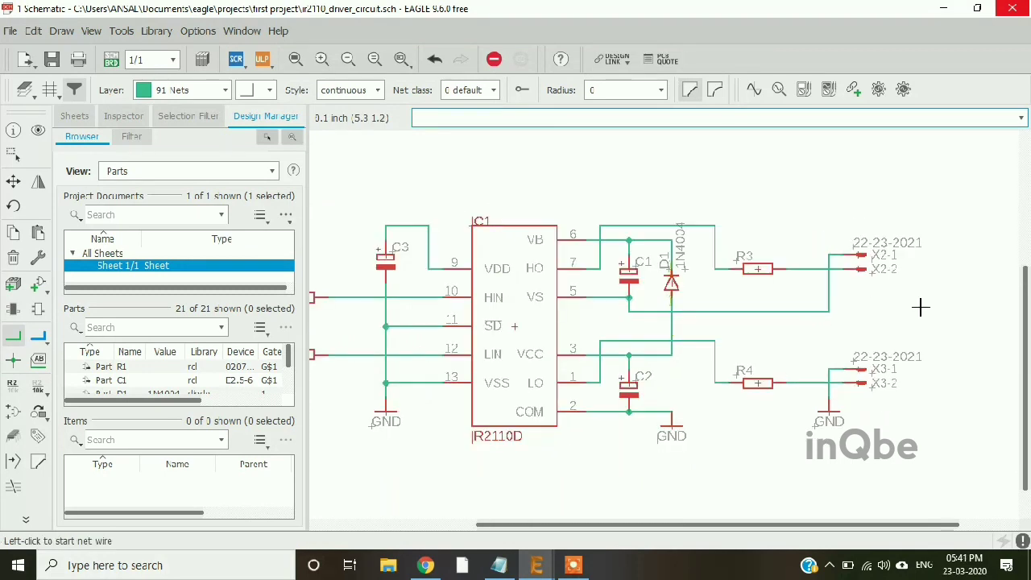
Wire the uppermost pin of input connector X1 down to the GND net at pin X1-4
{"action": "scroll", "coordinate": [924, 309], "scroll_direction": "down", "scroll_amount": 1}
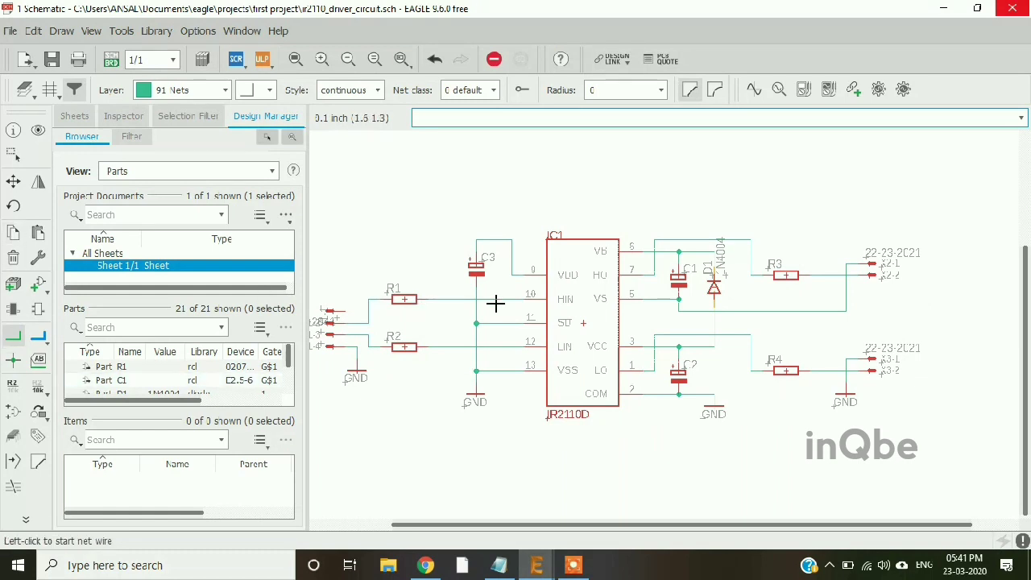
{"action": "scroll", "coordinate": [451, 370], "scroll_direction": "down", "scroll_amount": 1}
{"action": "scroll", "coordinate": [431, 337], "scroll_direction": "up", "scroll_amount": 1}
{"action": "scroll", "coordinate": [501, 325], "scroll_direction": "up", "scroll_amount": 1}
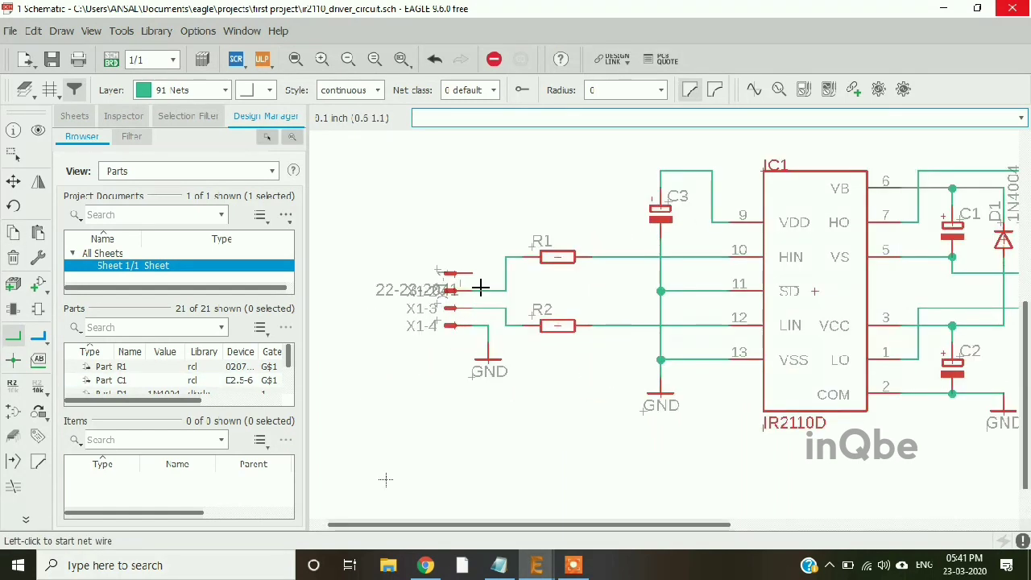
{"action": "left_click", "coordinate": [474, 296]}
{"action": "left_click", "coordinate": [488, 348]}
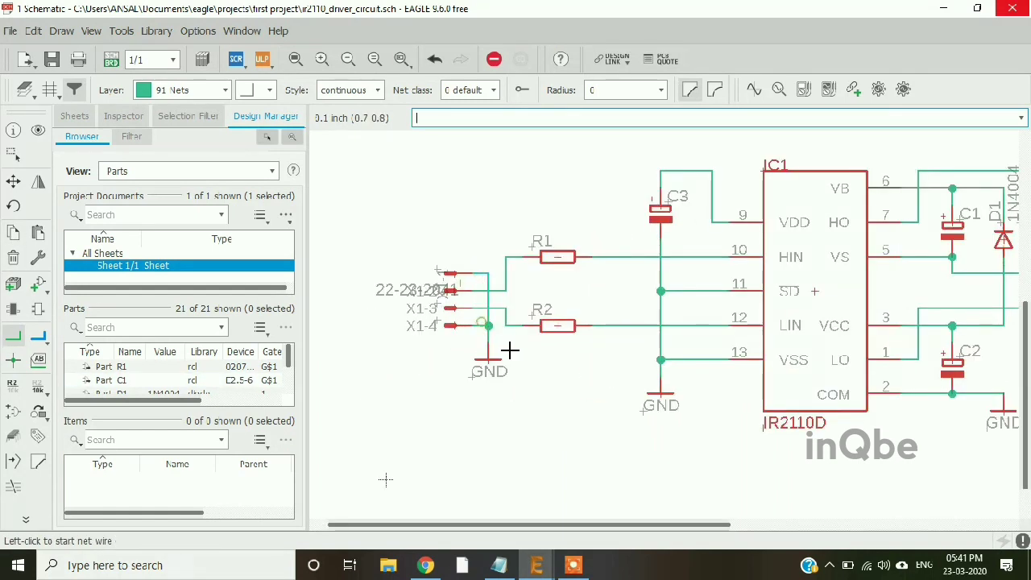
Search the part libraries for *vdd* and place the VDD supply symbol from supply1 directly above C3
{"action": "scroll", "coordinate": [481, 370], "scroll_direction": "down", "scroll_amount": 1}
{"action": "scroll", "coordinate": [849, 334], "scroll_direction": "up", "scroll_amount": 1}
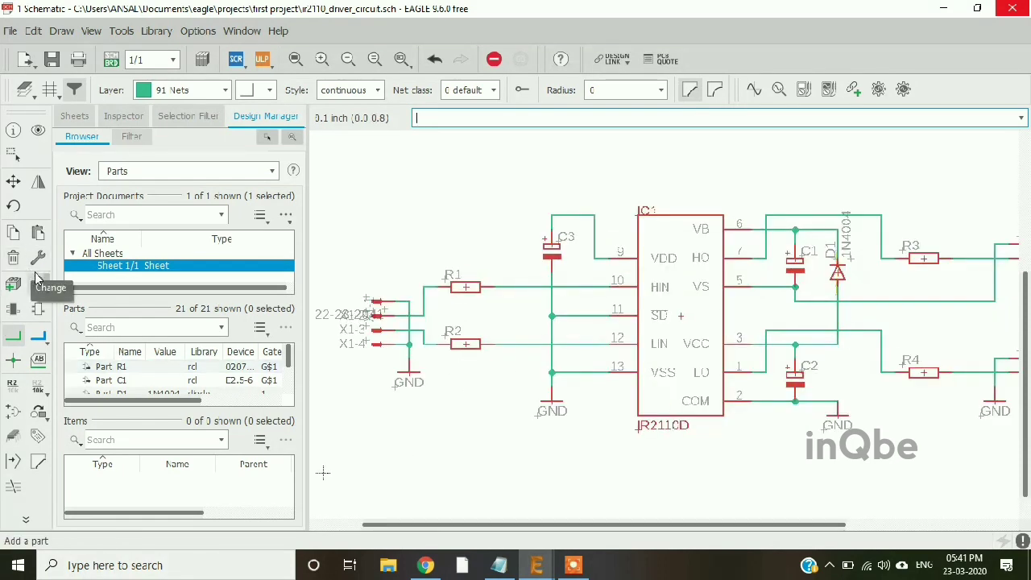
{"action": "left_click", "coordinate": [13, 283]}
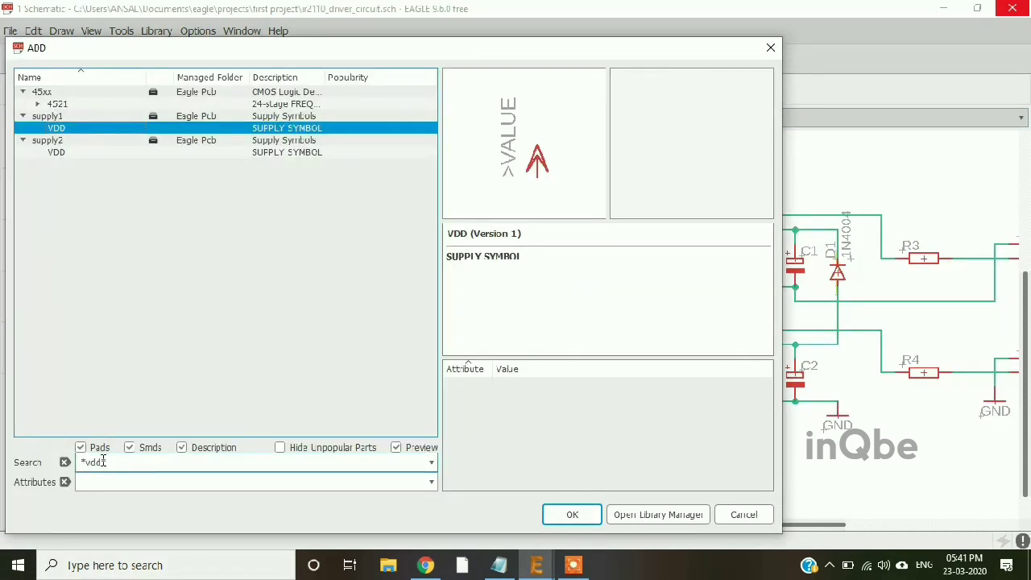
{"action": "key", "text": "Return"}
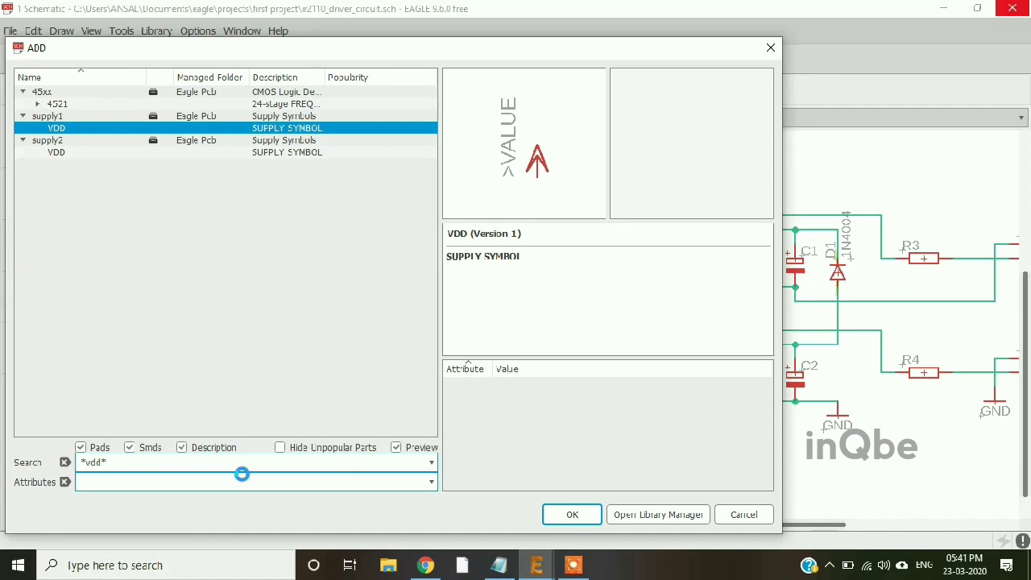
{"action": "left_click", "coordinate": [61, 129]}
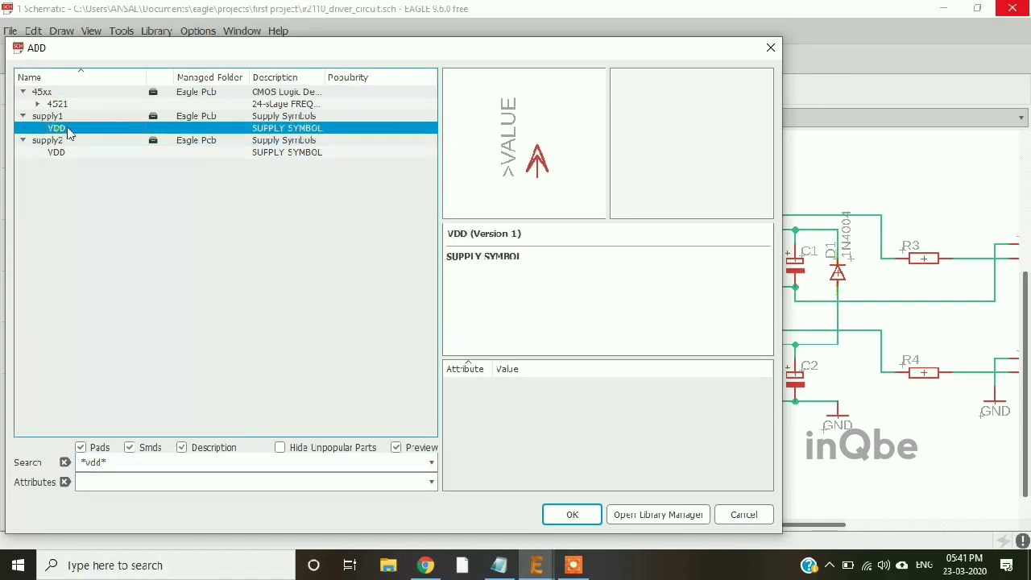
{"action": "left_click", "coordinate": [572, 514]}
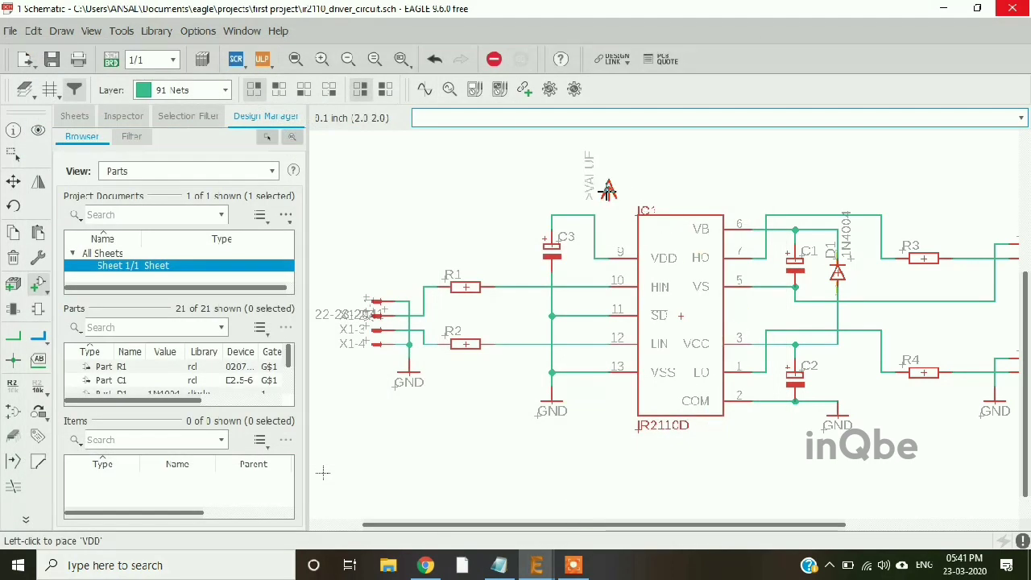
{"action": "left_click", "coordinate": [551, 190]}
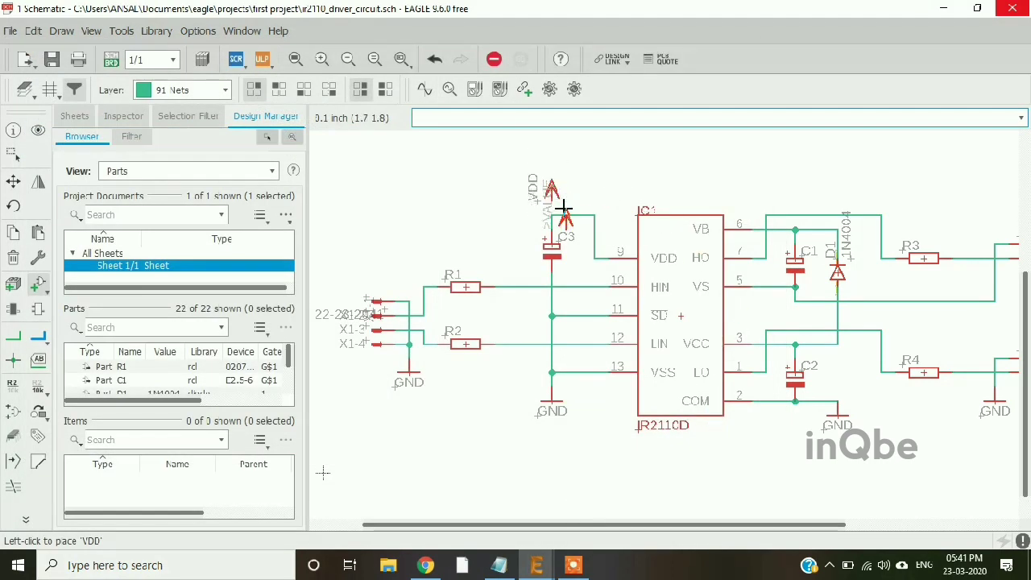
Finish placing supply symbols and wire the VDD symbol down to the net at C3's positive terminal
{"action": "key", "text": "Escape"}
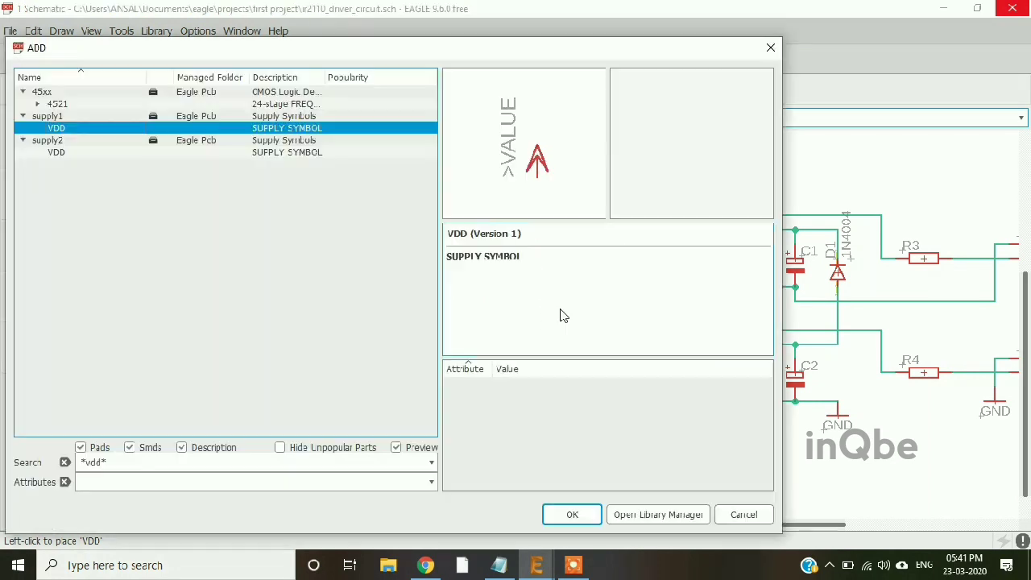
{"action": "key", "text": "Escape"}
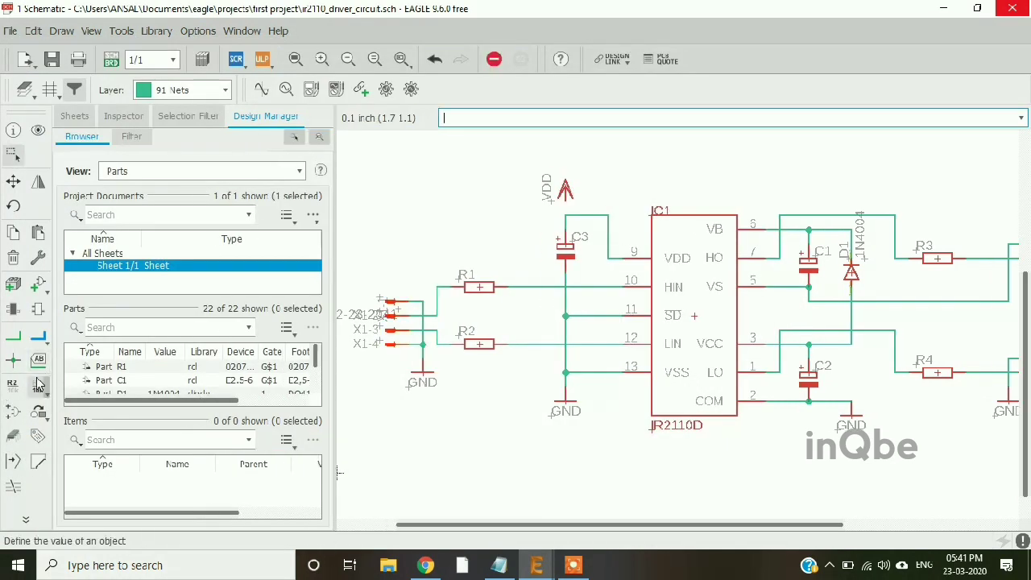
{"action": "left_click", "coordinate": [13, 336]}
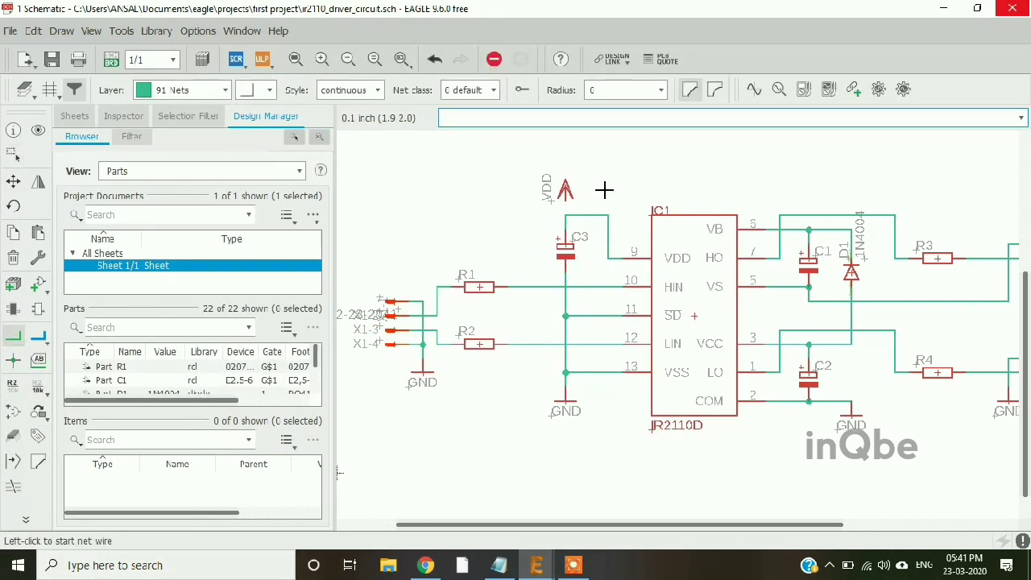
{"action": "left_click", "coordinate": [565, 200]}
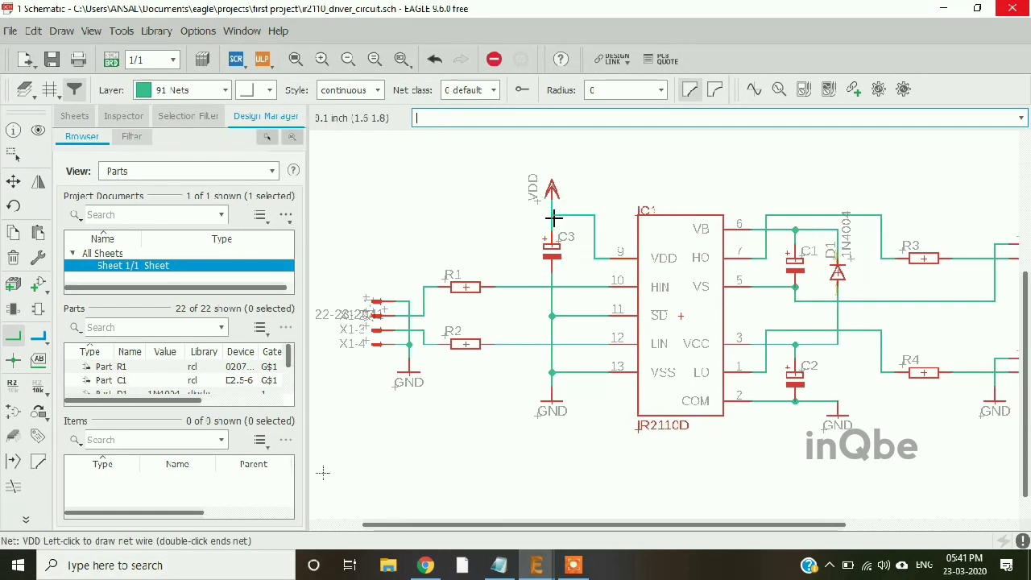
{"action": "left_click", "coordinate": [554, 217]}
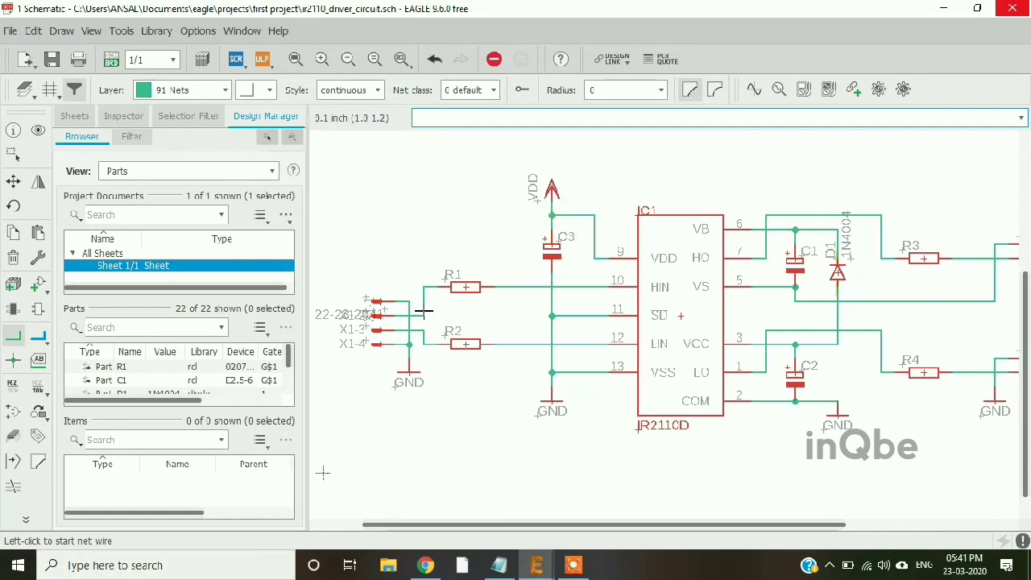
Search the part libraries for *+12v* and place the +12V supply symbol from supply1 between IC1's VS and VCC pins
{"action": "left_click", "coordinate": [38, 284]}
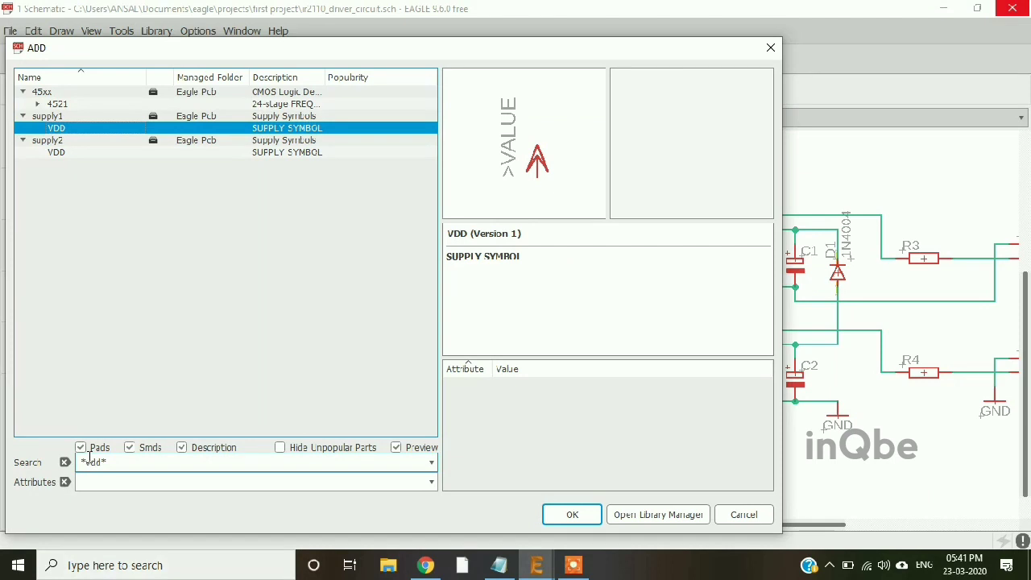
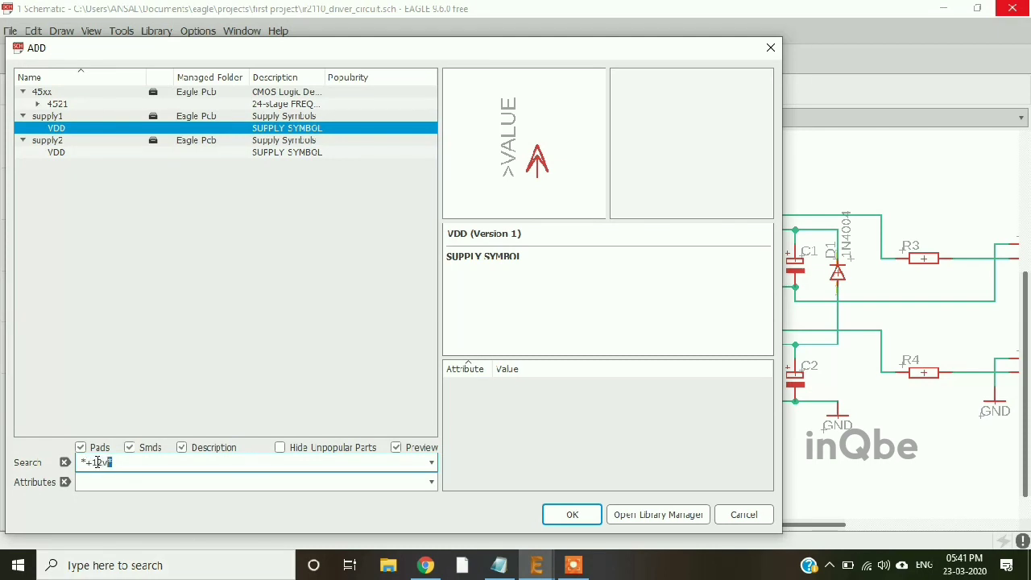
{"action": "key", "text": "Return"}
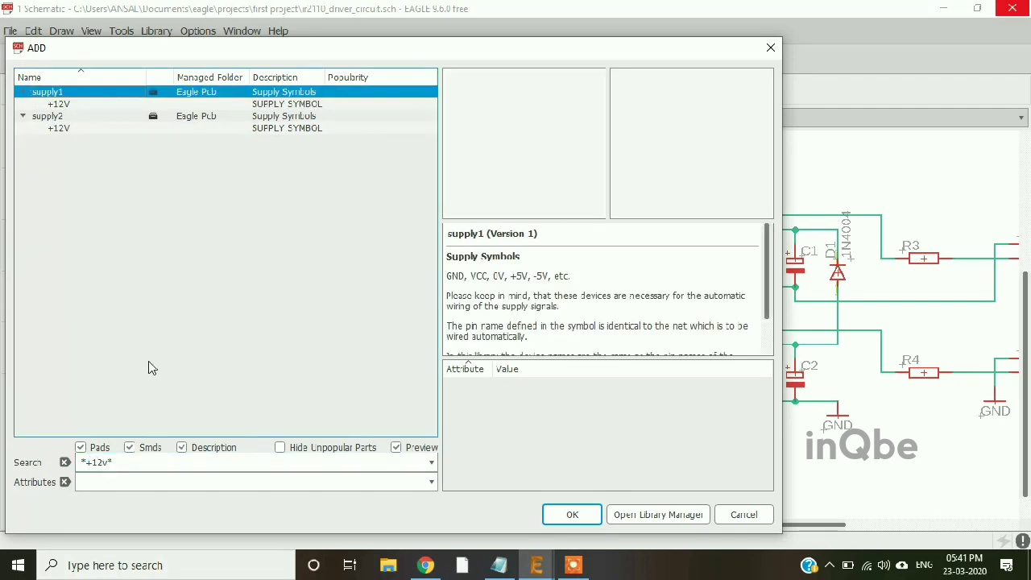
{"action": "left_click", "coordinate": [70, 107]}
{"action": "left_click", "coordinate": [569, 514]}
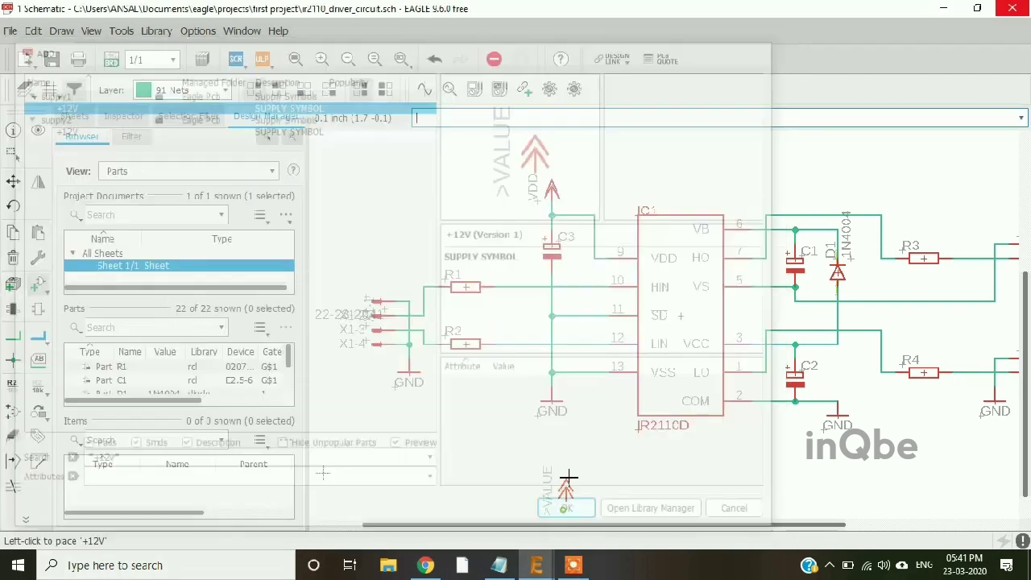
{"action": "scroll", "coordinate": [793, 347], "scroll_direction": "up", "scroll_amount": 1}
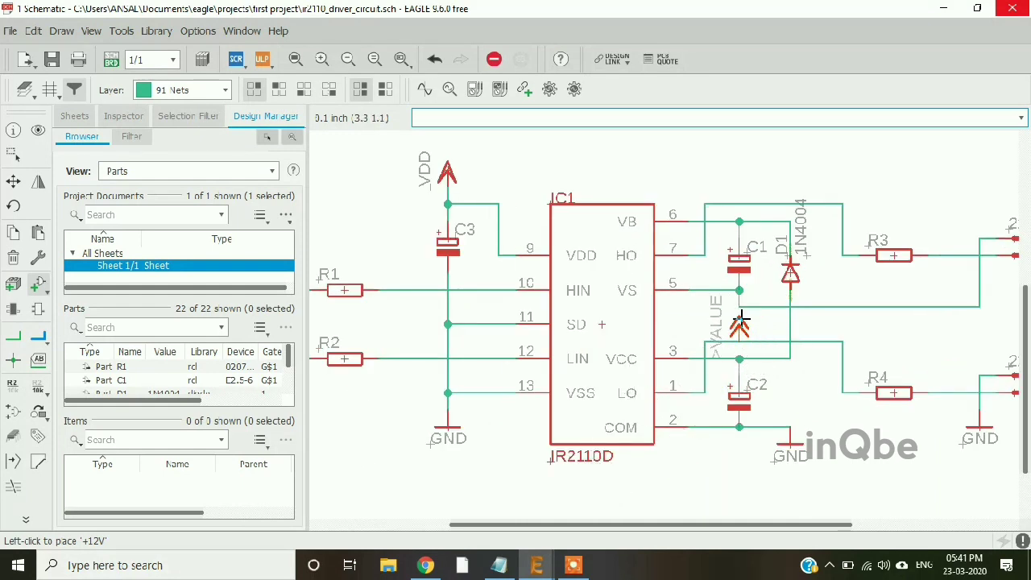
{"action": "scroll", "coordinate": [739, 323], "scroll_direction": "up", "scroll_amount": 1}
{"action": "scroll", "coordinate": [720, 300], "scroll_direction": "down", "scroll_amount": 2}
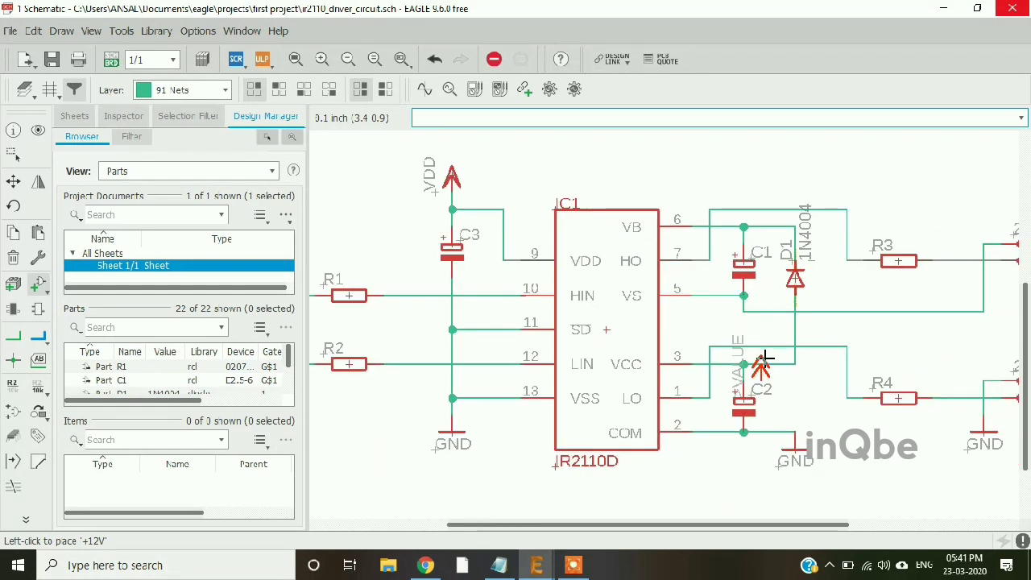
{"action": "scroll", "coordinate": [677, 395], "scroll_direction": "down", "scroll_amount": 1}
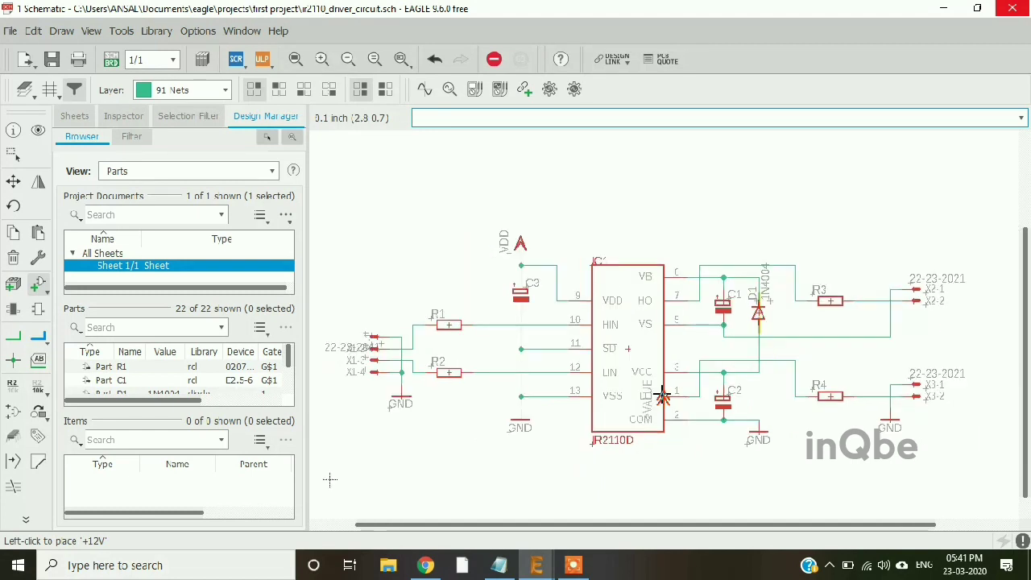
{"action": "scroll", "coordinate": [665, 393], "scroll_direction": "up", "scroll_amount": 2}
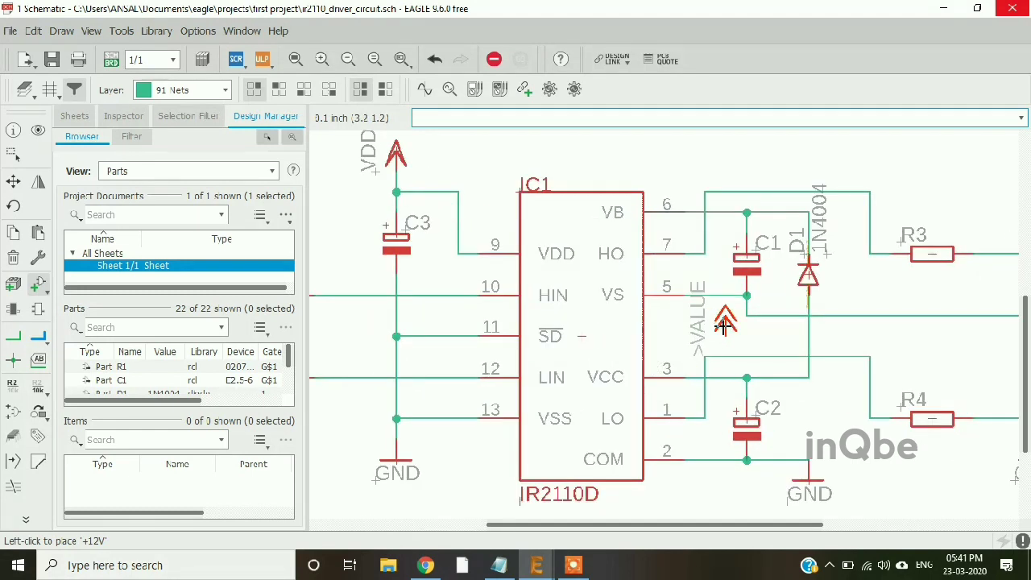
{"action": "left_click", "coordinate": [705, 322]}
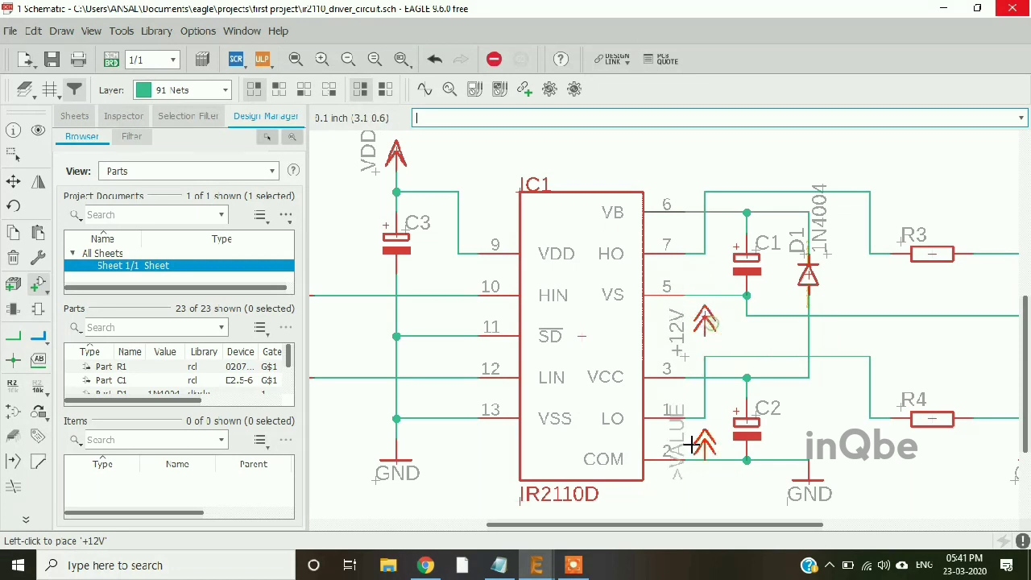
{"action": "left_click", "coordinate": [13, 180]}
Wire the +12V symbol to the VCC net at C2's positive terminal, naming the joined net +12V
{"action": "scroll", "coordinate": [755, 344], "scroll_direction": "up", "scroll_amount": 1}
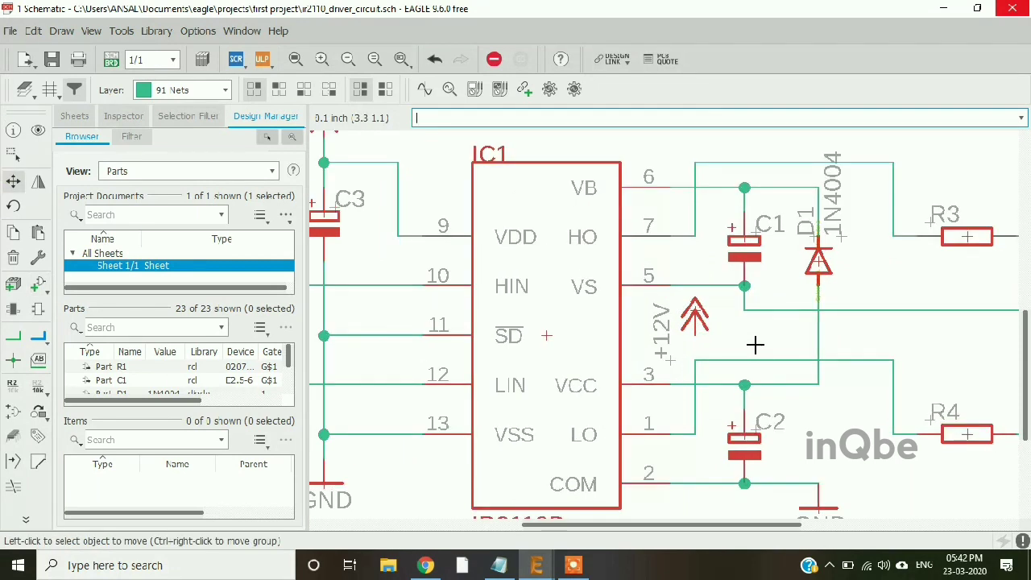
{"action": "left_click", "coordinate": [13, 336]}
{"action": "left_click", "coordinate": [697, 337]}
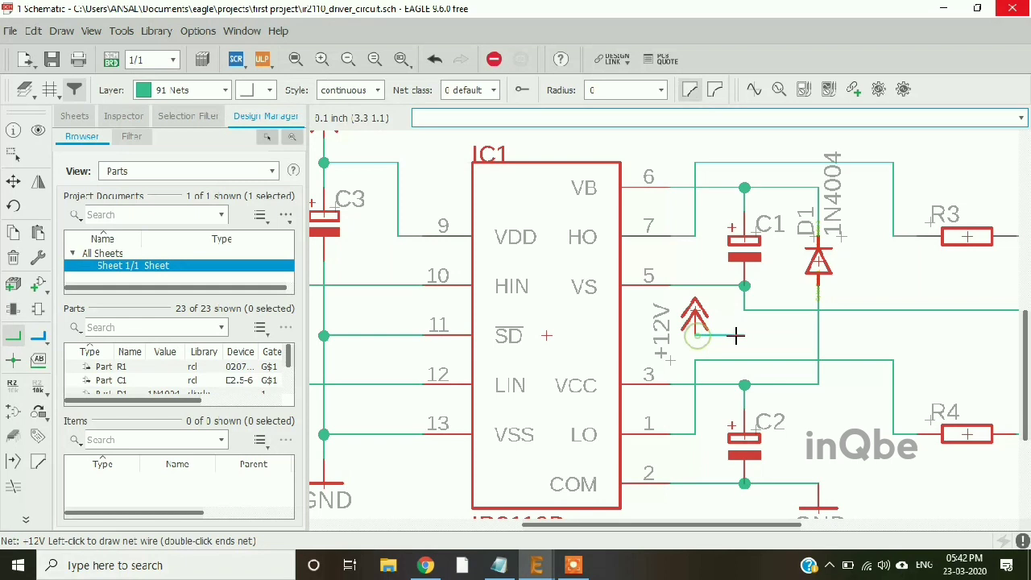
{"action": "left_click", "coordinate": [738, 380]}
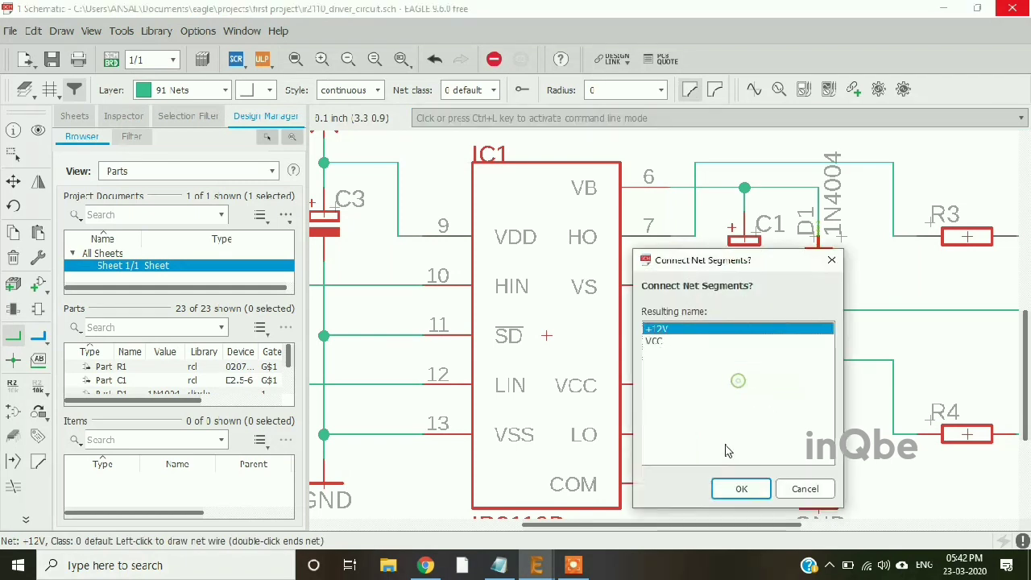
{"action": "left_click", "coordinate": [650, 341]}
{"action": "left_click", "coordinate": [656, 329]}
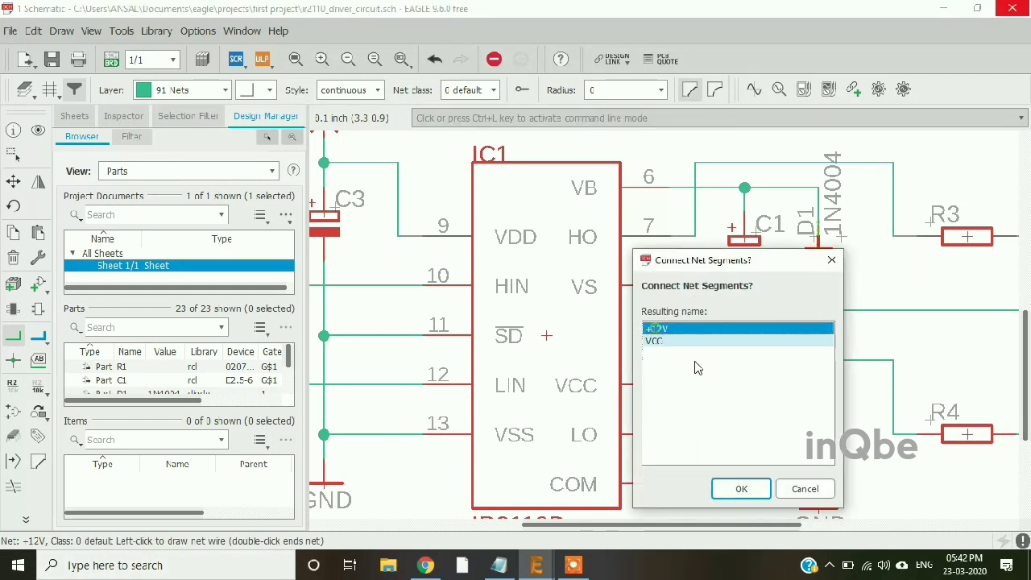
{"action": "left_click", "coordinate": [737, 489]}
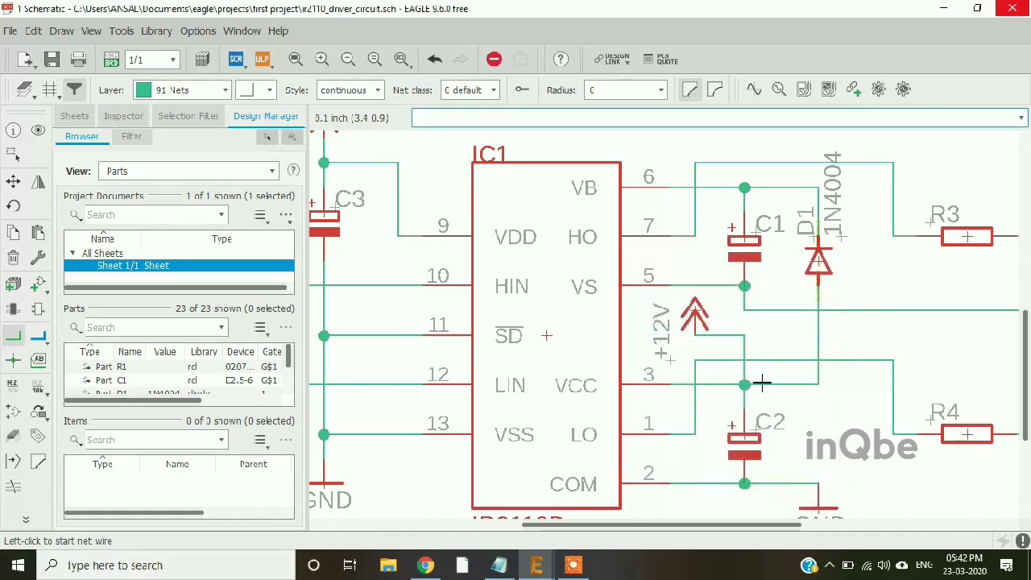
Set the values of input resistors R1 and R2 to 100e each
{"action": "scroll", "coordinate": [762, 384], "scroll_direction": "down", "scroll_amount": 3}
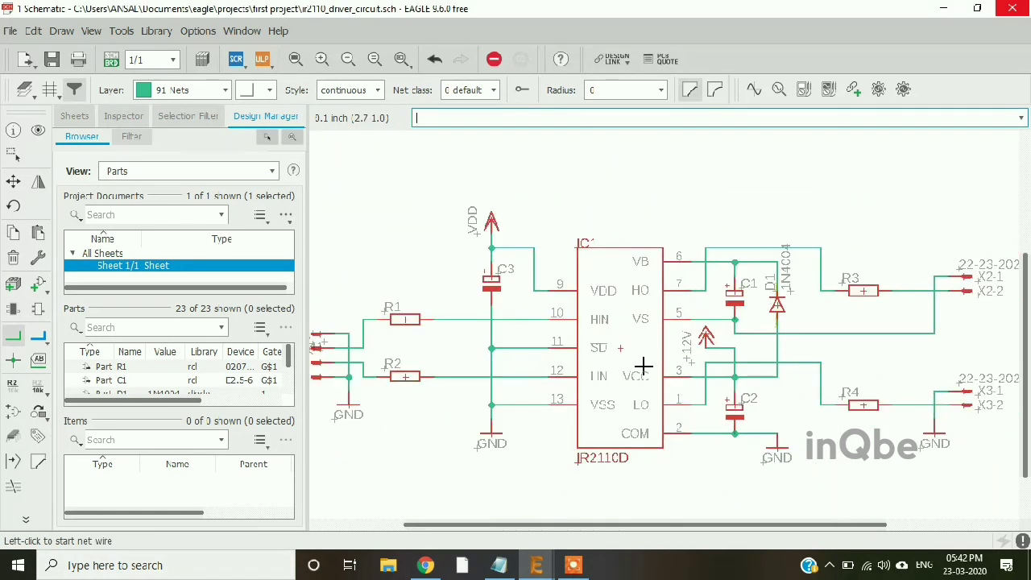
{"action": "scroll", "coordinate": [643, 366], "scroll_direction": "down", "scroll_amount": 2}
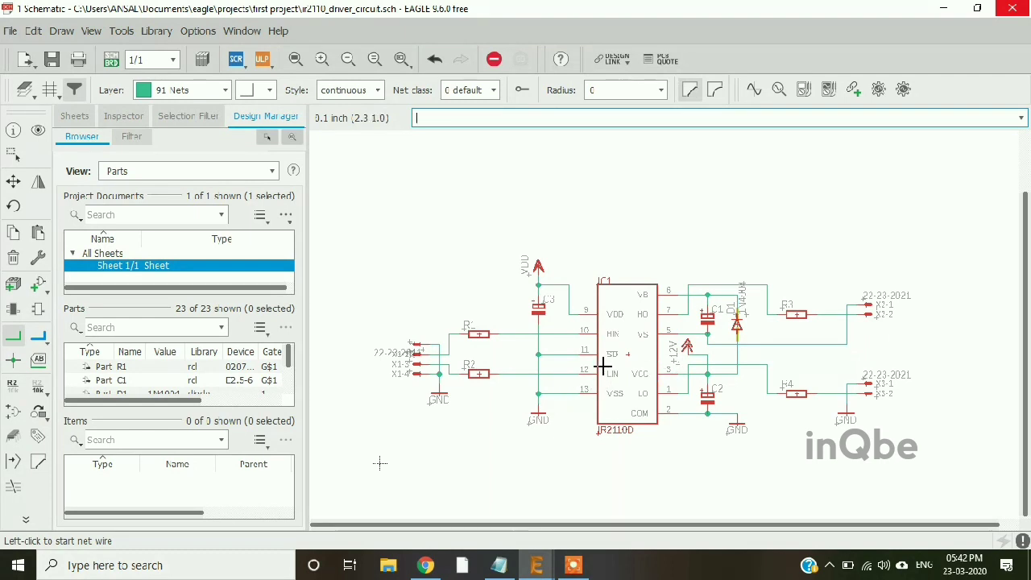
{"action": "scroll", "coordinate": [480, 343], "scroll_direction": "up", "scroll_amount": 3}
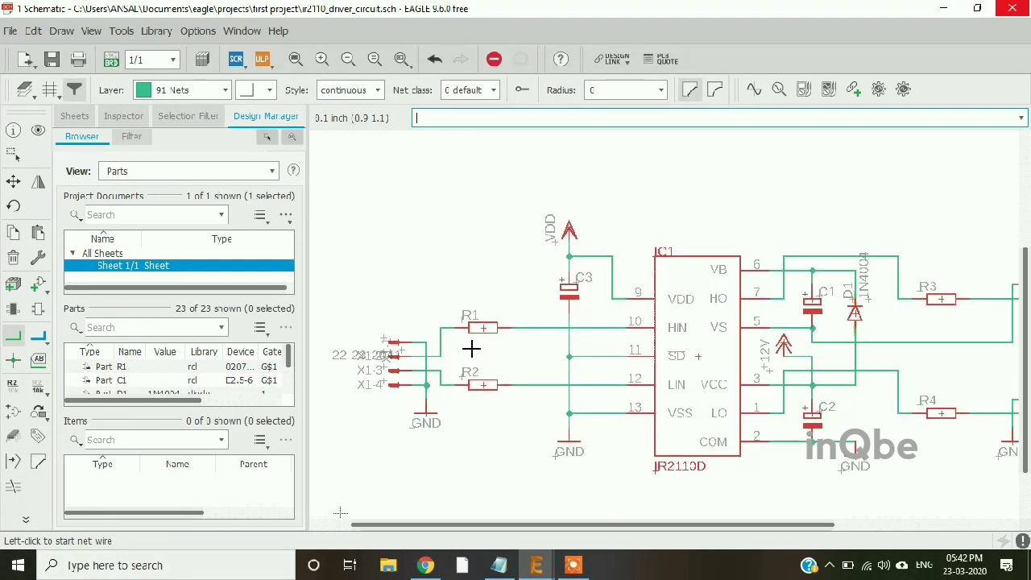
{"action": "right_click", "coordinate": [481, 324]}
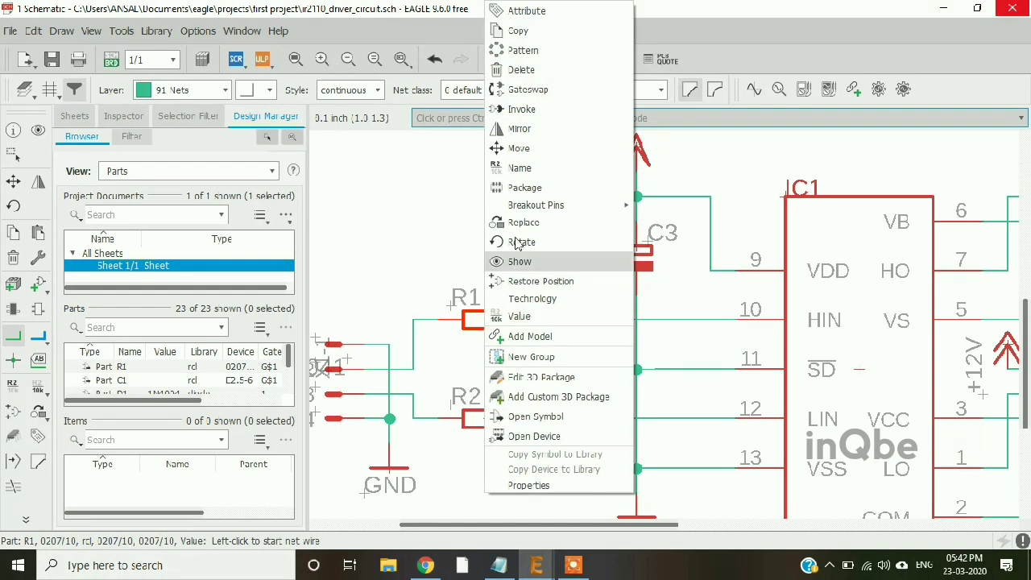
{"action": "left_click", "coordinate": [511, 316]}
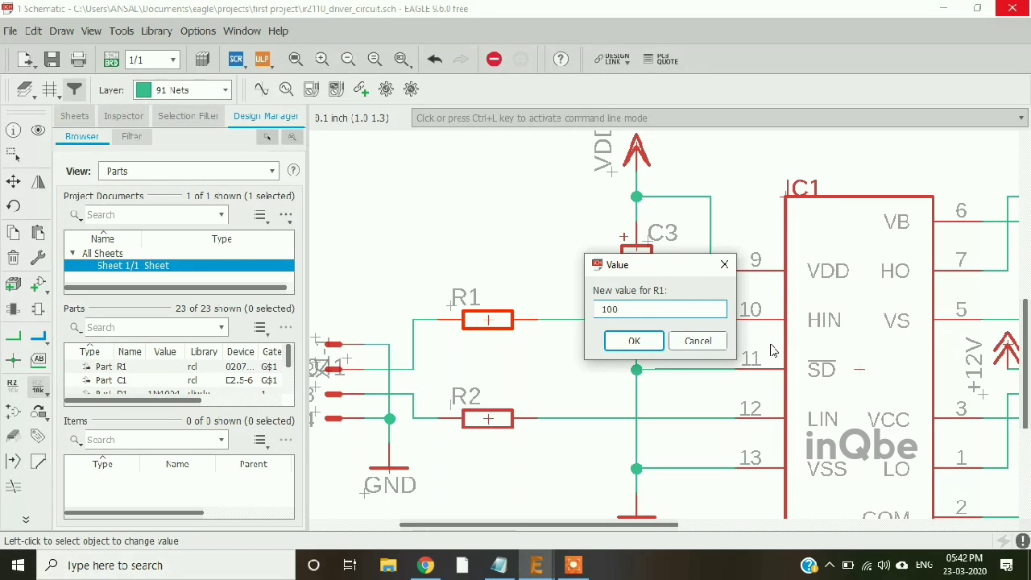
{"action": "key", "text": "Return"}
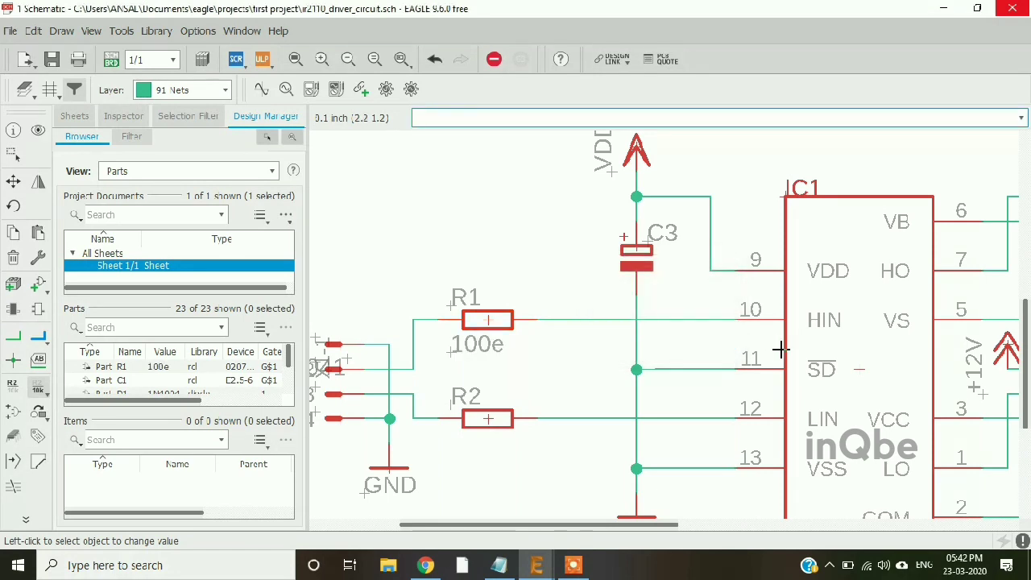
{"action": "right_click", "coordinate": [485, 418]}
{"action": "left_click", "coordinate": [528, 319]}
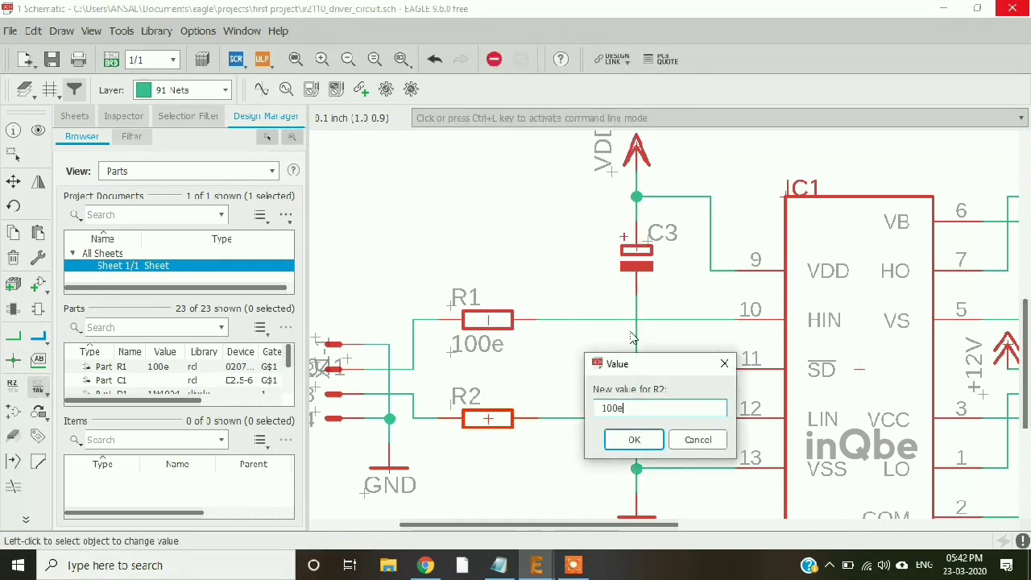
{"action": "key", "text": "Return"}
Set the value of capacitor C3 to 10uf 25v
{"action": "scroll", "coordinate": [423, 278], "scroll_direction": "down", "scroll_amount": 2}
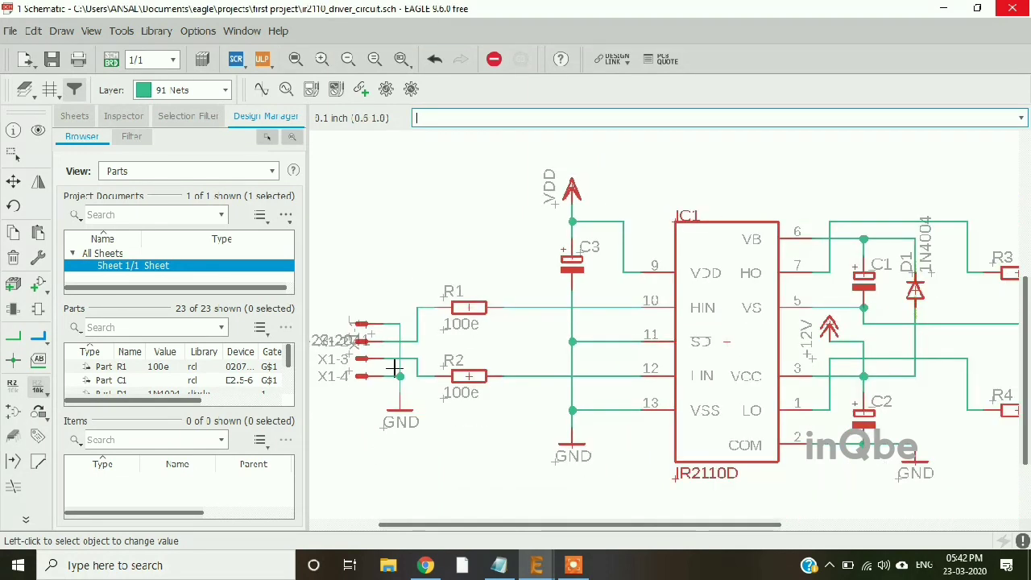
{"action": "right_click", "coordinate": [570, 268]}
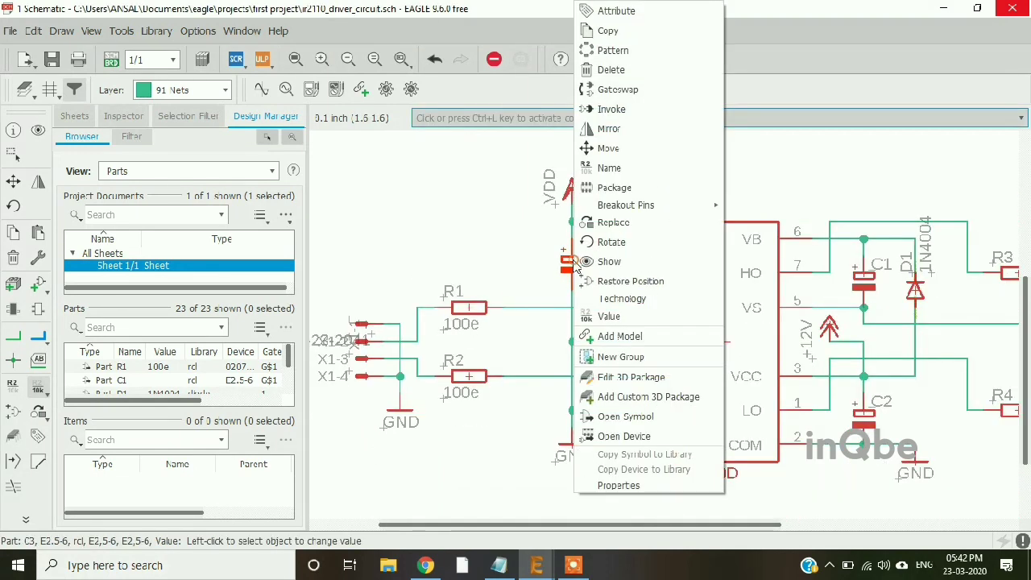
{"action": "left_click", "coordinate": [631, 315]}
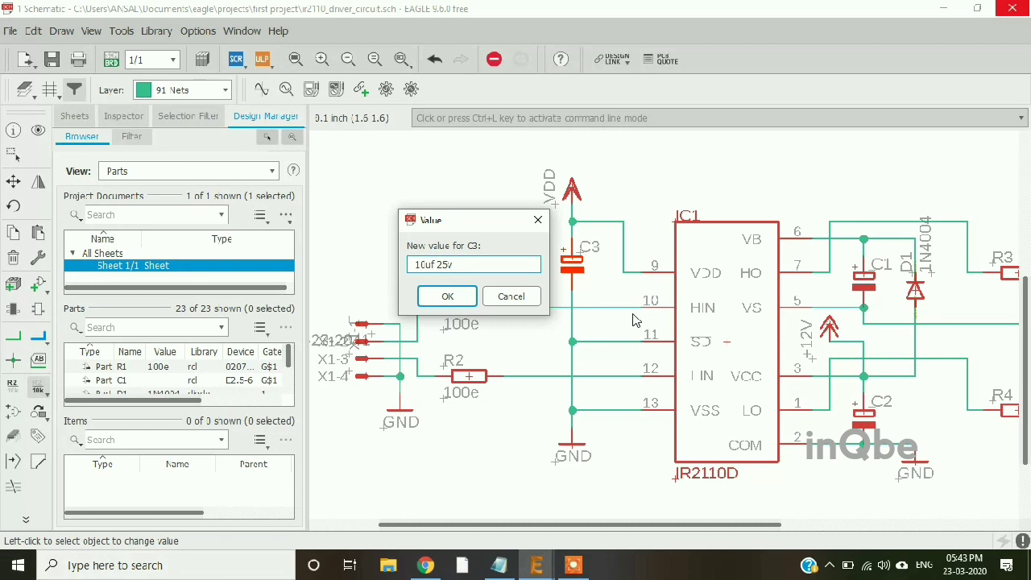
{"action": "key", "text": "Return"}
Set the value of capacitor C1 to 10uf 25v
{"action": "scroll", "coordinate": [366, 287], "scroll_direction": "down", "scroll_amount": 3}
{"action": "scroll", "coordinate": [391, 292], "scroll_direction": "up", "scroll_amount": 1}
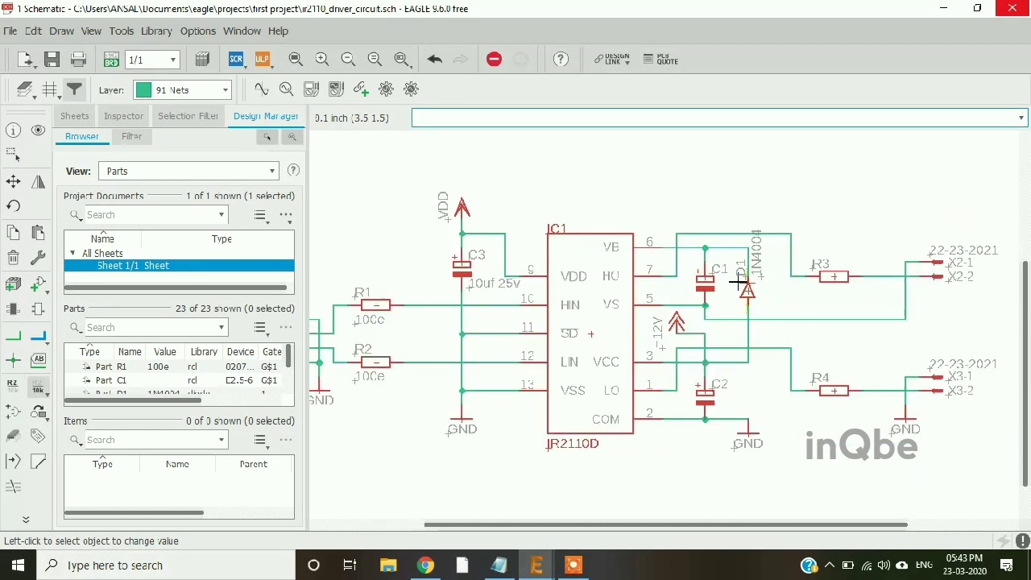
{"action": "scroll", "coordinate": [740, 282], "scroll_direction": "up", "scroll_amount": 2}
{"action": "left_click", "coordinate": [690, 282]}
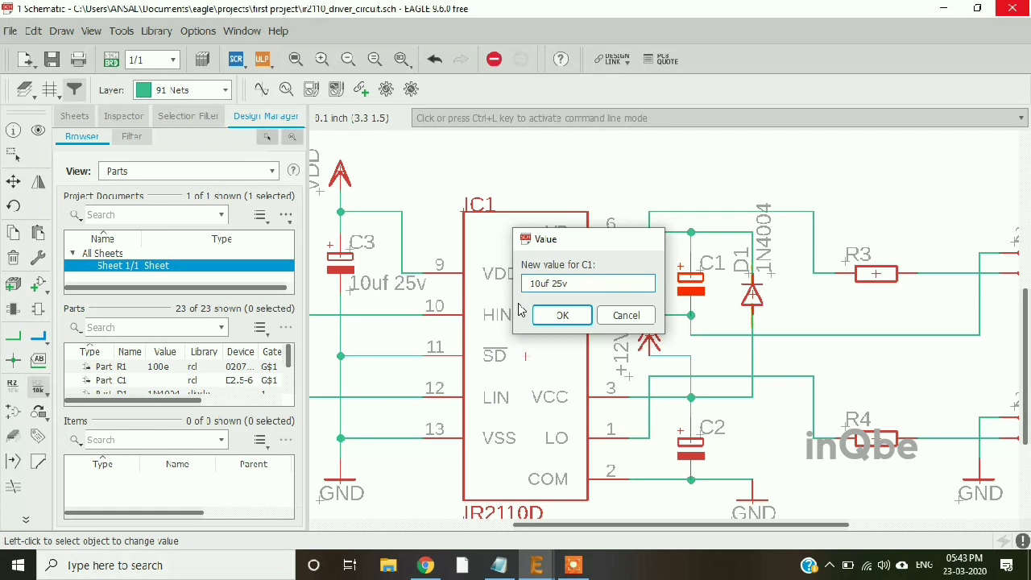
{"action": "key", "text": "Return"}
Move C1's value label off diode D1 to the free space left of the capacitor, above the VS pin wire
{"action": "scroll", "coordinate": [669, 314], "scroll_direction": "up", "scroll_amount": 2}
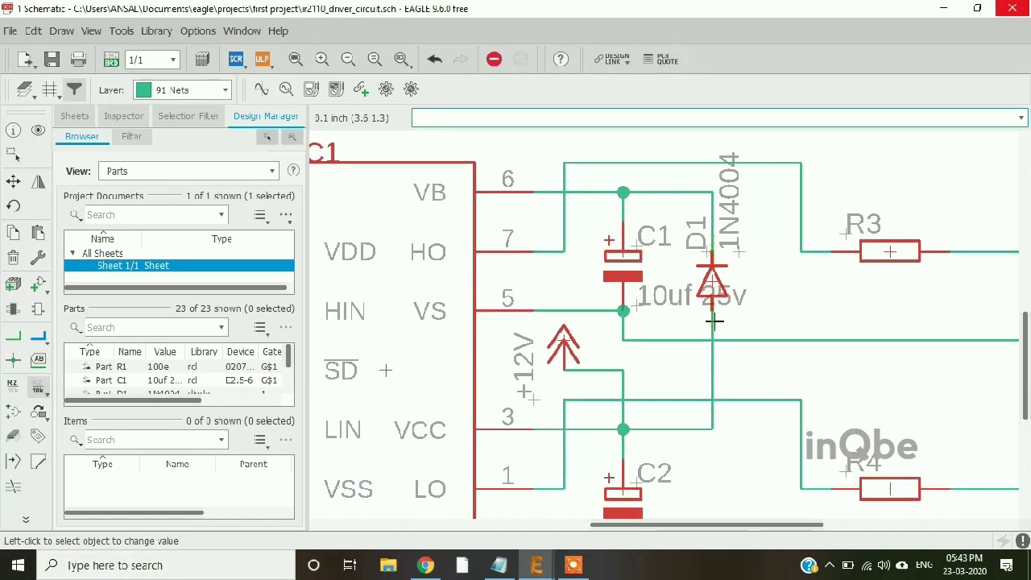
{"action": "left_click", "coordinate": [12, 181]}
{"action": "scroll", "coordinate": [669, 307], "scroll_direction": "up", "scroll_amount": 1}
{"action": "scroll", "coordinate": [646, 303], "scroll_direction": "down", "scroll_amount": 2}
{"action": "left_click", "coordinate": [683, 331]}
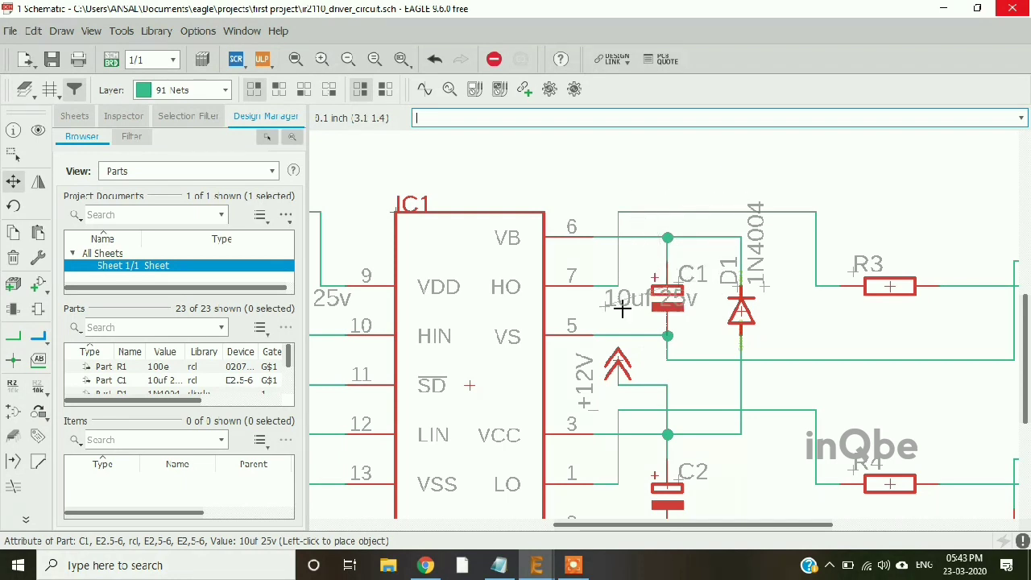
{"action": "left_click", "coordinate": [570, 321]}
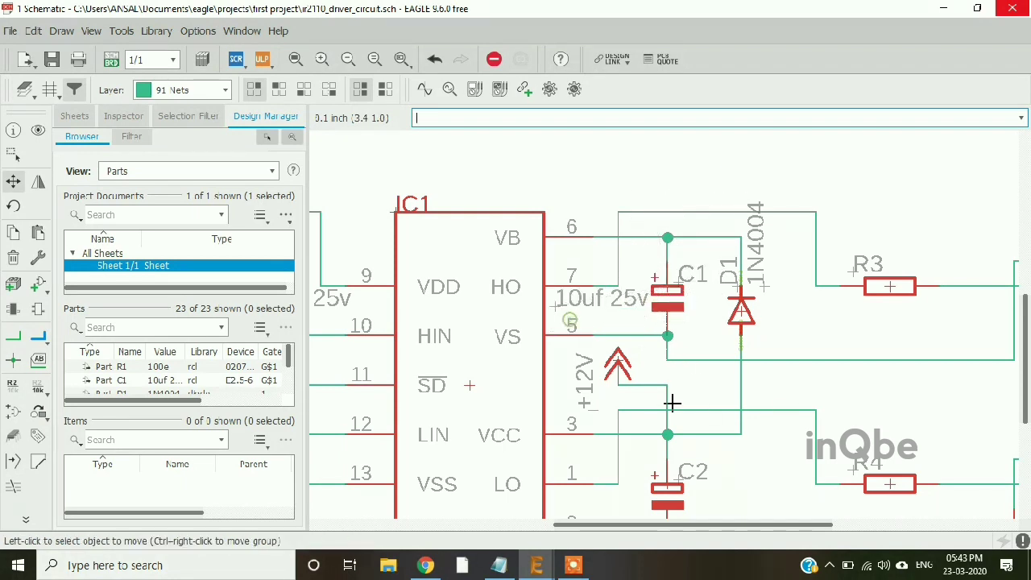
{"action": "scroll", "coordinate": [731, 322], "scroll_direction": "down", "scroll_amount": 1}
{"action": "scroll", "coordinate": [695, 335], "scroll_direction": "up", "scroll_amount": 1}
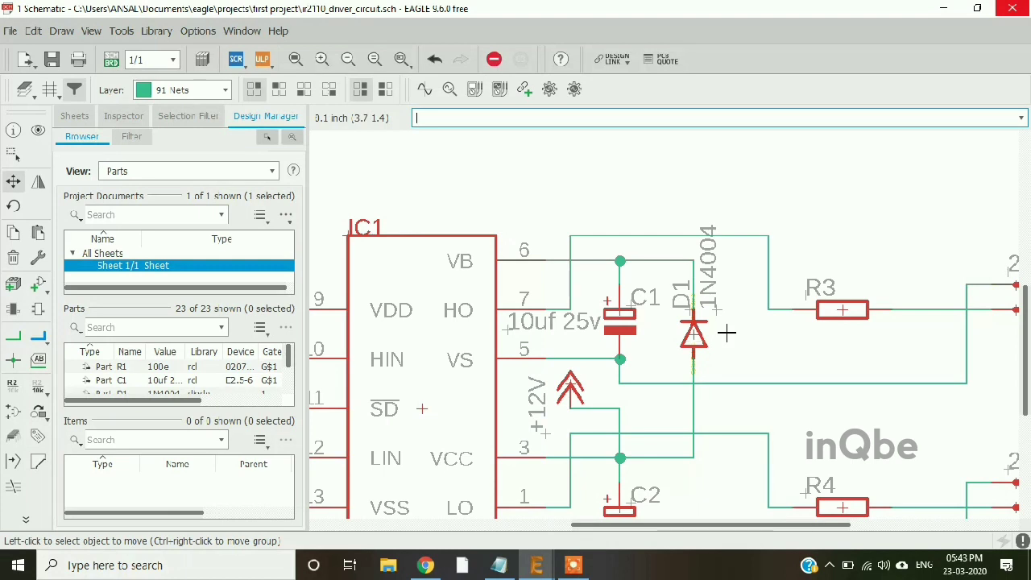
Set the value of diode D1 to uf4007
{"action": "scroll", "coordinate": [709, 330], "scroll_direction": "up", "scroll_amount": 1}
{"action": "right_click", "coordinate": [683, 300]}
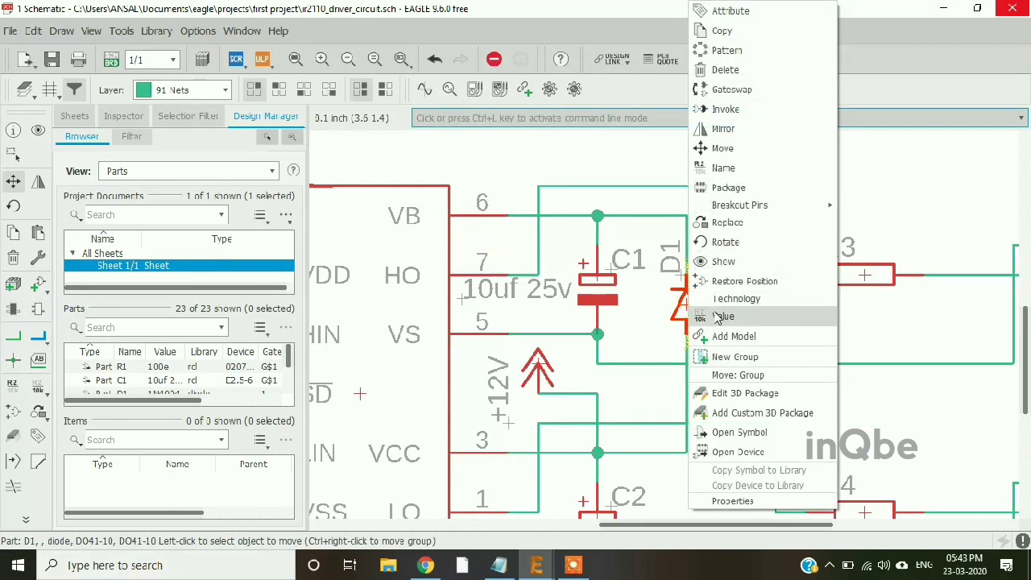
{"action": "left_click", "coordinate": [720, 316]}
{"action": "left_click", "coordinate": [719, 341]}
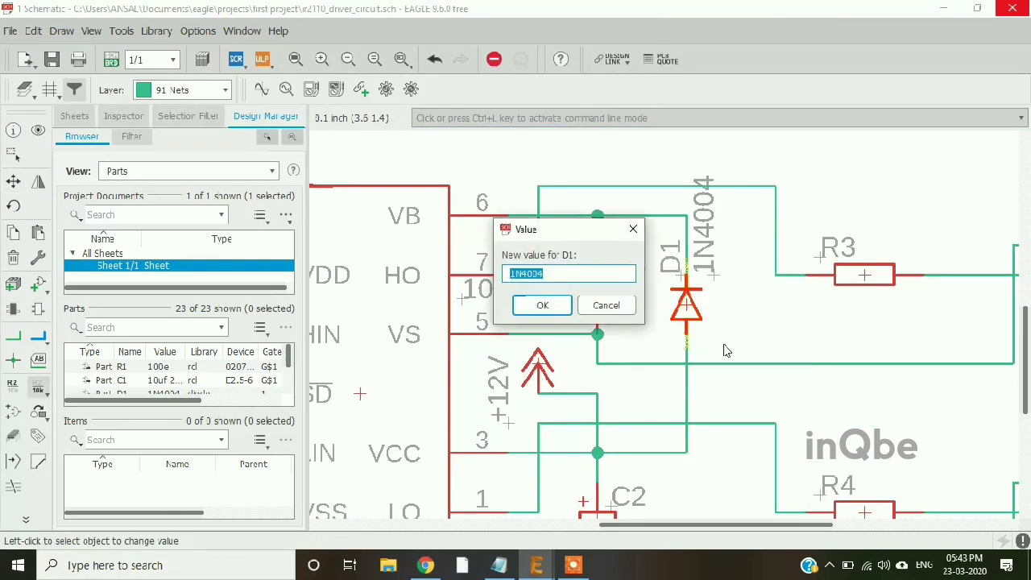
{"action": "type", "text": "u"}
{"action": "key", "text": "Return"}
Set the value of capacitor C2 to 10uf 25v
{"action": "scroll", "coordinate": [650, 214], "scroll_direction": "down", "scroll_amount": 2}
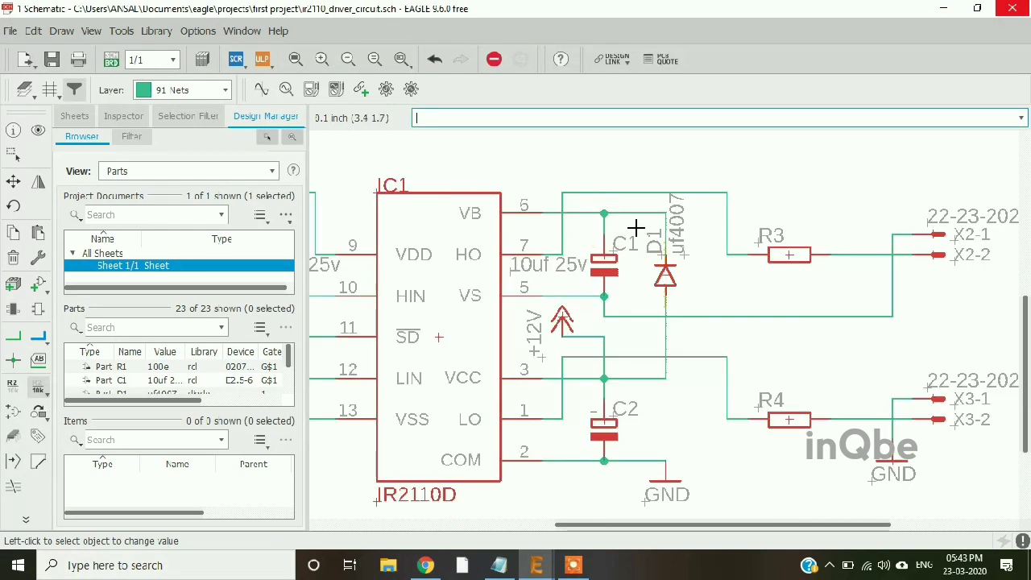
{"action": "scroll", "coordinate": [601, 463], "scroll_direction": "up", "scroll_amount": 2}
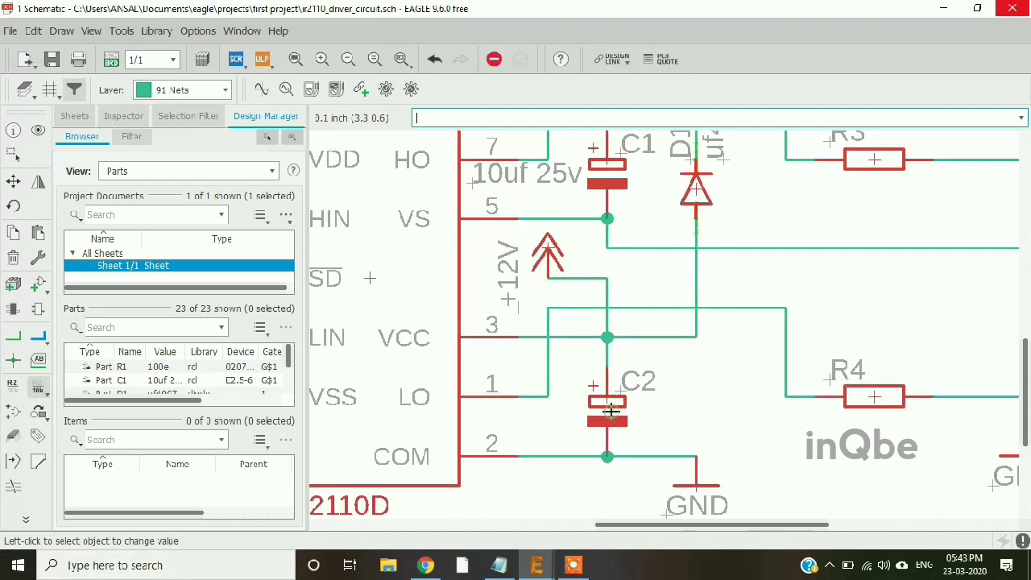
{"action": "left_click", "coordinate": [599, 412]}
{"action": "right_click", "coordinate": [607, 403]}
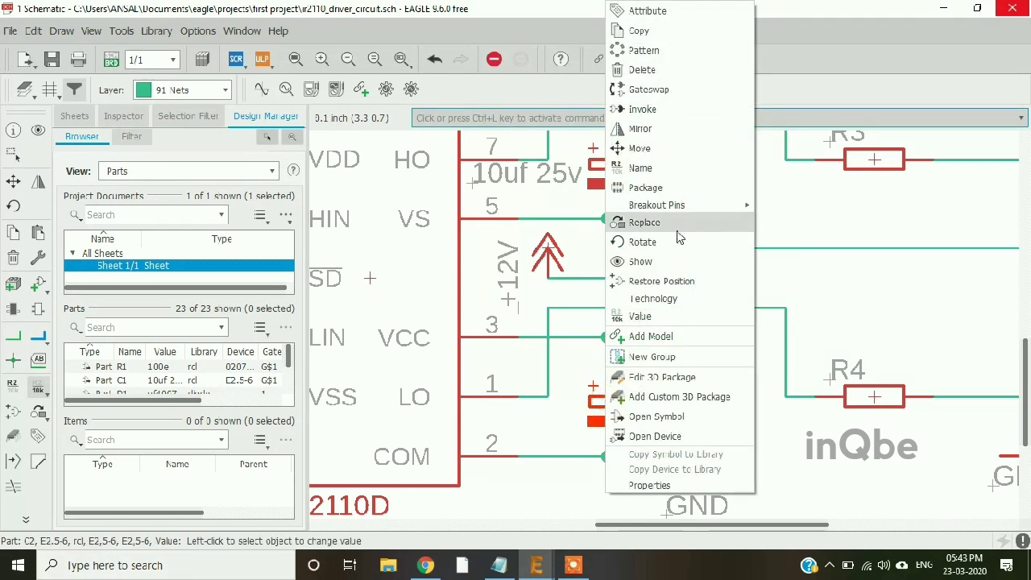
{"action": "left_click", "coordinate": [633, 318]}
{"action": "type", "text": "10uf 25"}
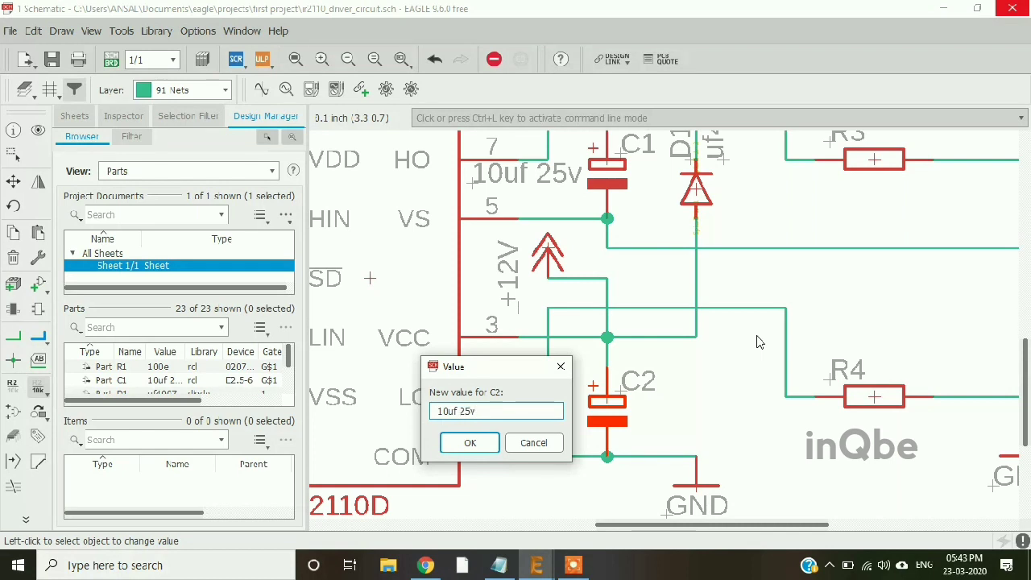
{"action": "type", "text": "v"}
{"action": "key", "text": "Return"}
Set the values of output resistors R3 and R4 to 10e each
{"action": "scroll", "coordinate": [750, 322], "scroll_direction": "down", "scroll_amount": 2}
{"action": "scroll", "coordinate": [730, 259], "scroll_direction": "up", "scroll_amount": 1}
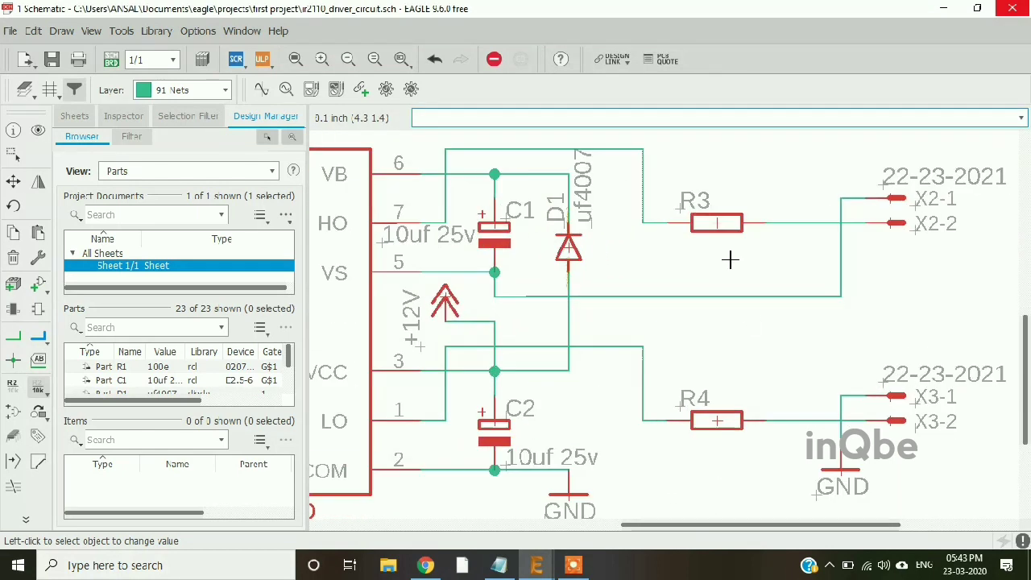
{"action": "right_click", "coordinate": [714, 225]}
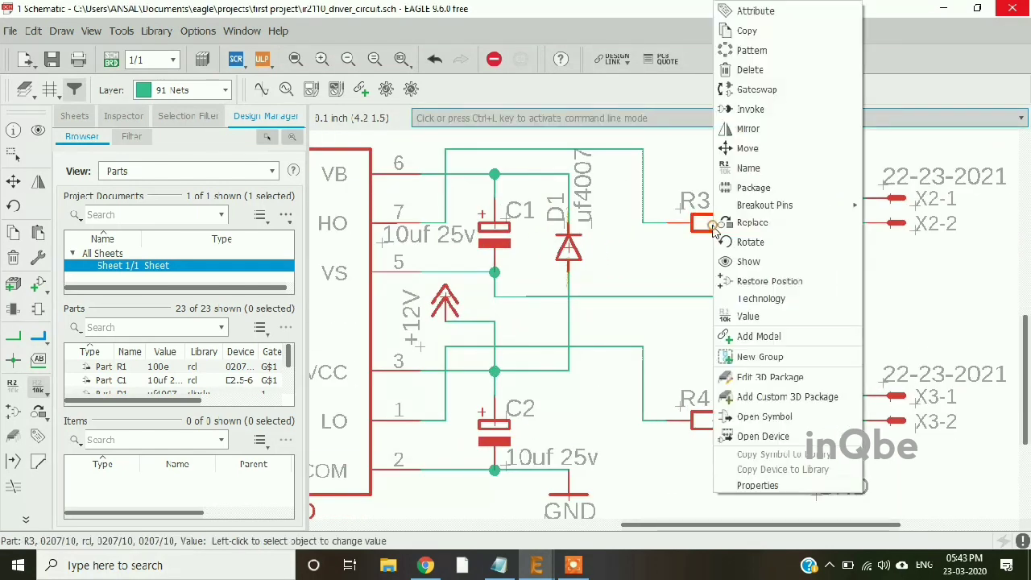
{"action": "left_click", "coordinate": [736, 315]}
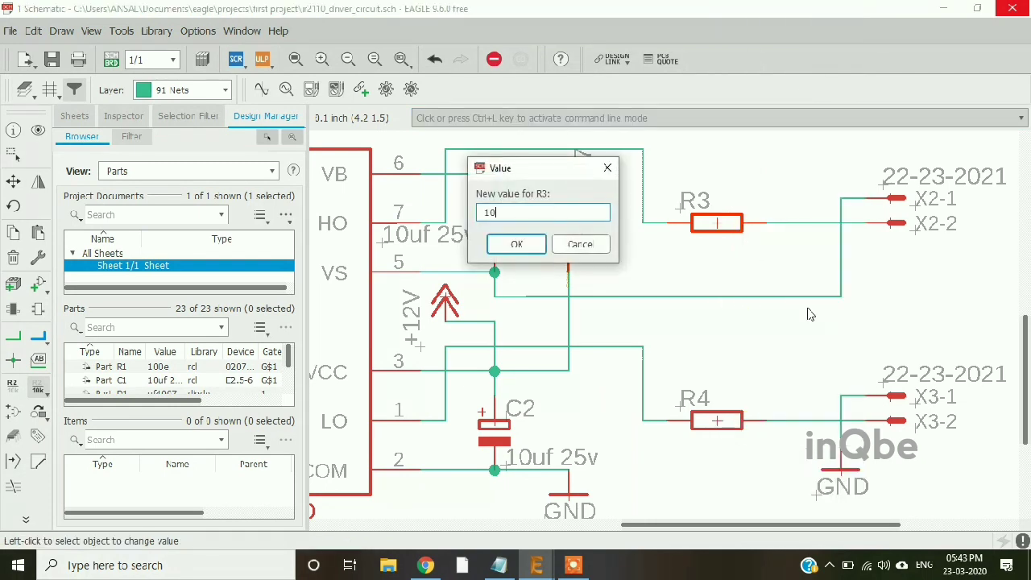
{"action": "key", "text": "Return"}
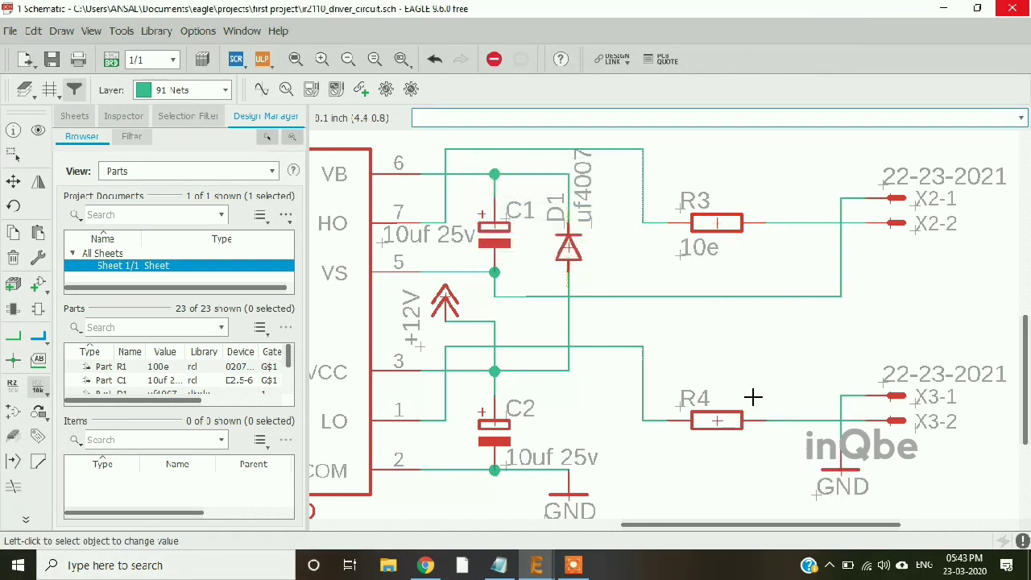
{"action": "left_click", "coordinate": [725, 420]}
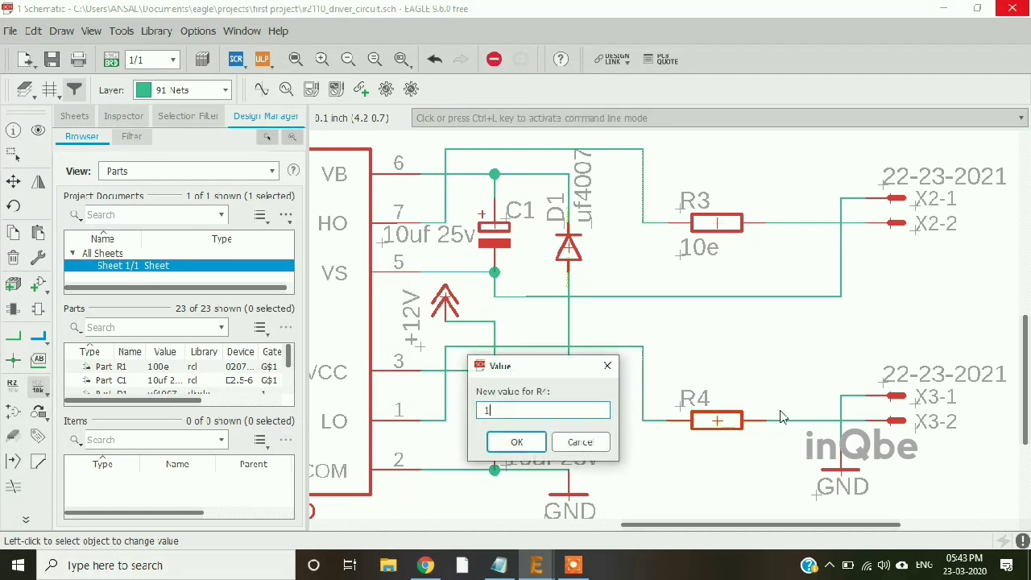
{"action": "key", "text": "Return"}
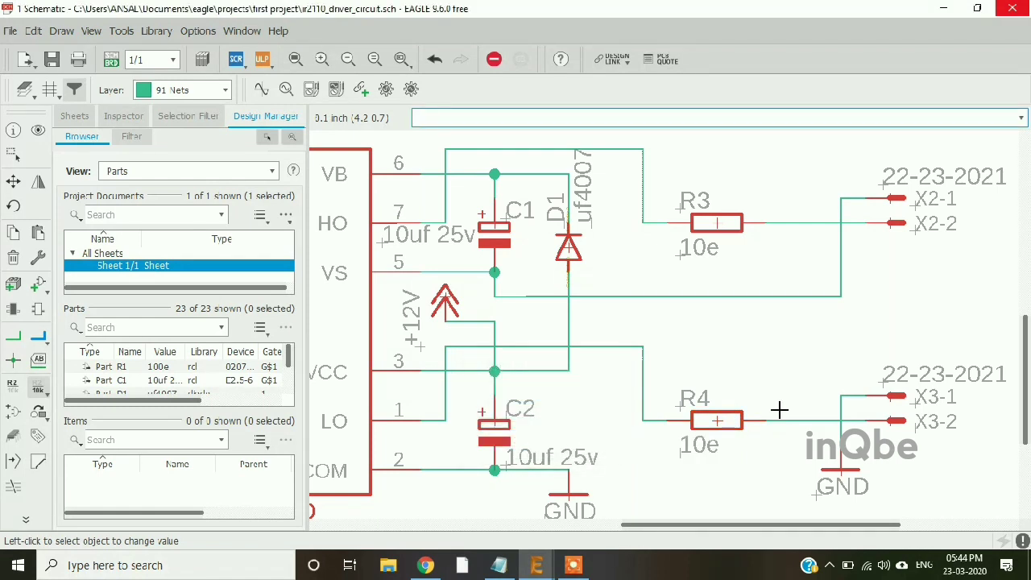
Look over the complete driver schematic and save it
{"action": "scroll", "coordinate": [779, 410], "scroll_direction": "down", "scroll_amount": 5}
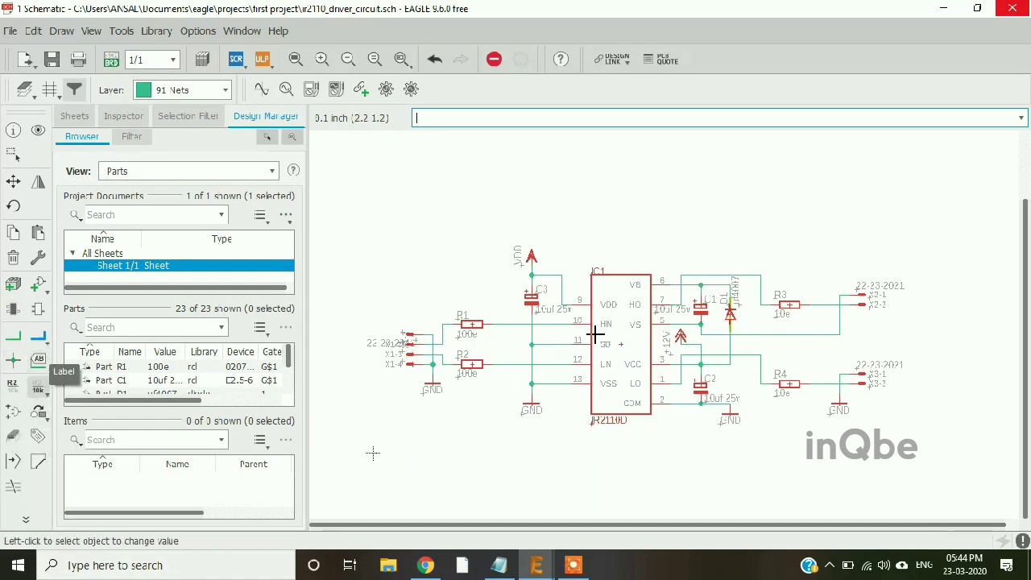
{"action": "scroll", "coordinate": [673, 322], "scroll_direction": "down", "scroll_amount": 1}
{"action": "scroll", "coordinate": [633, 349], "scroll_direction": "up", "scroll_amount": 2}
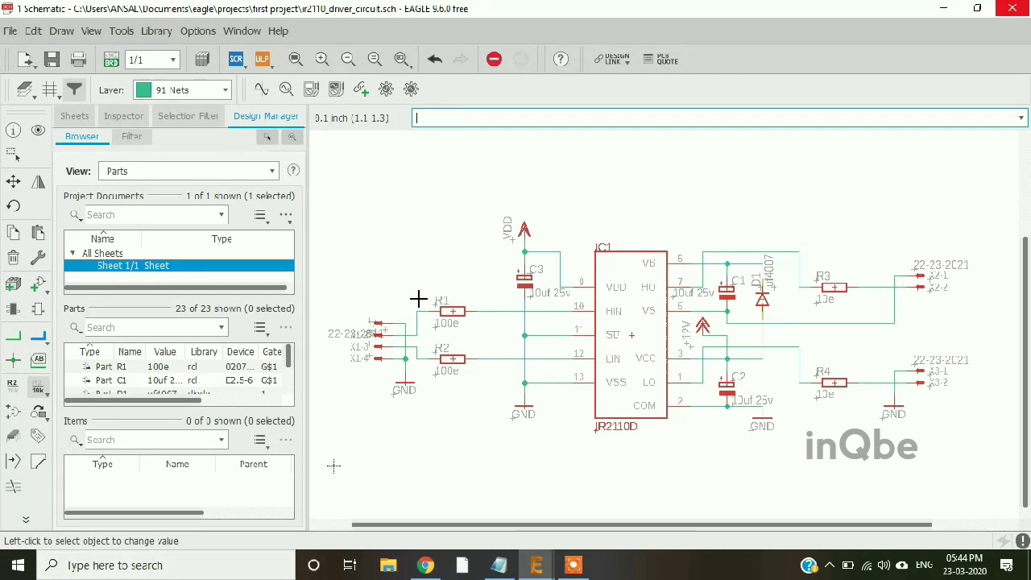
{"action": "left_click", "coordinate": [51, 66]}
{"action": "scroll", "coordinate": [656, 371], "scroll_direction": "down", "scroll_amount": 3}
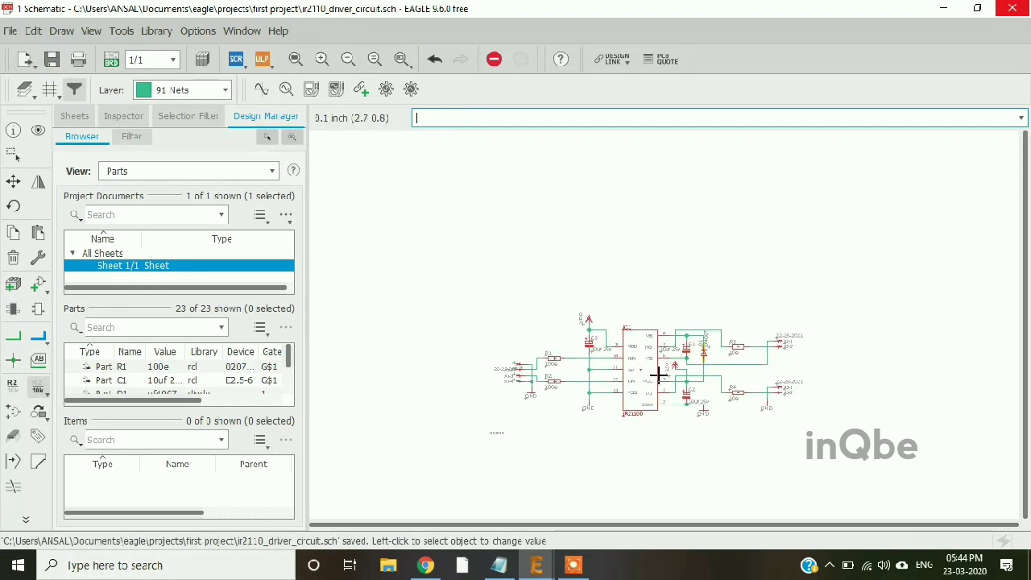
Add a DCJ0202 DC power jack from the con-jack library and place it in the free space above the driver circuit
{"action": "scroll", "coordinate": [623, 233], "scroll_direction": "up", "scroll_amount": 2}
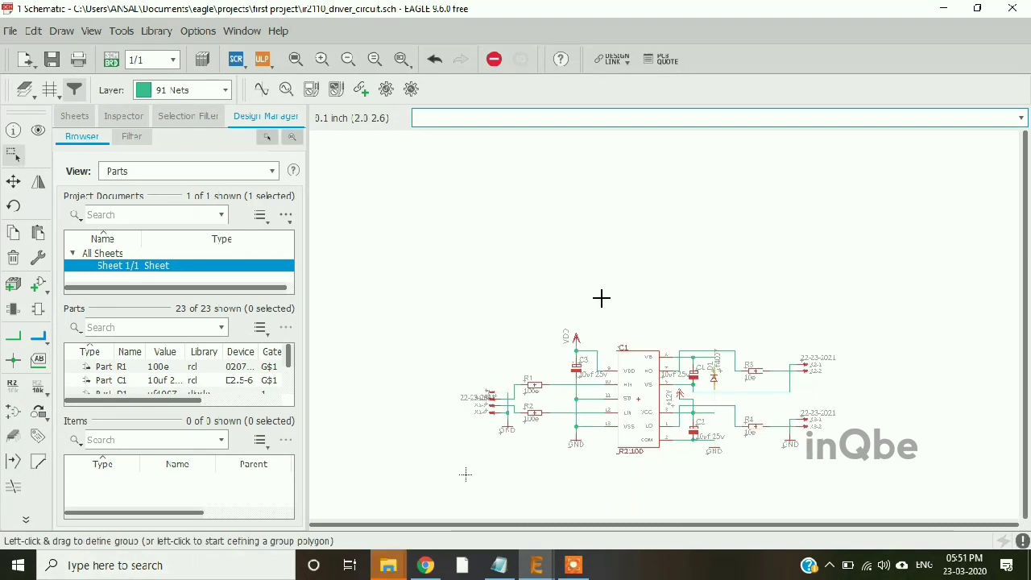
{"action": "left_click", "coordinate": [38, 283]}
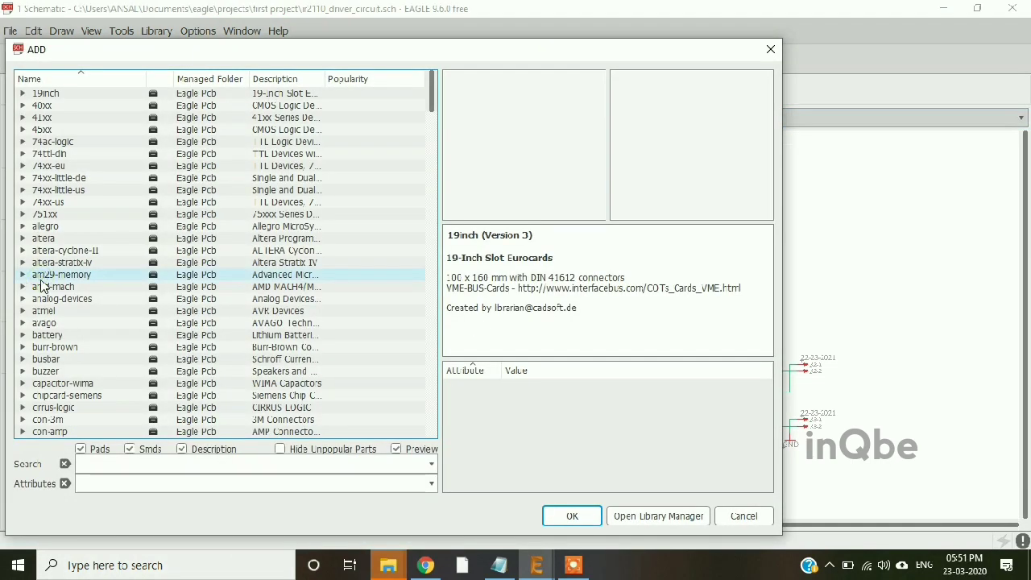
{"action": "scroll", "coordinate": [81, 330], "scroll_direction": "down", "scroll_amount": 8}
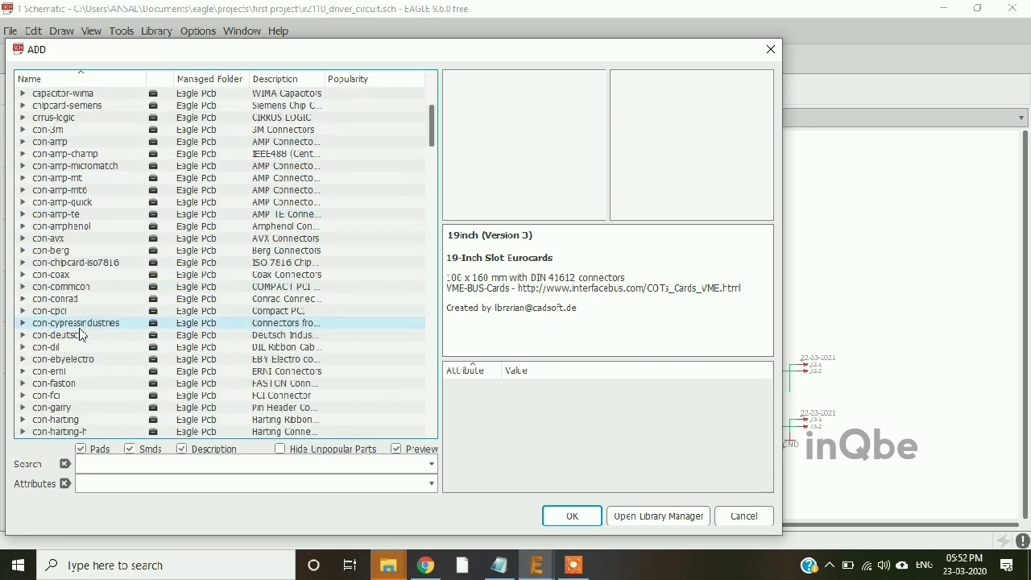
{"action": "left_click", "coordinate": [79, 326]}
{"action": "scroll", "coordinate": [79, 335], "scroll_direction": "down", "scroll_amount": 4}
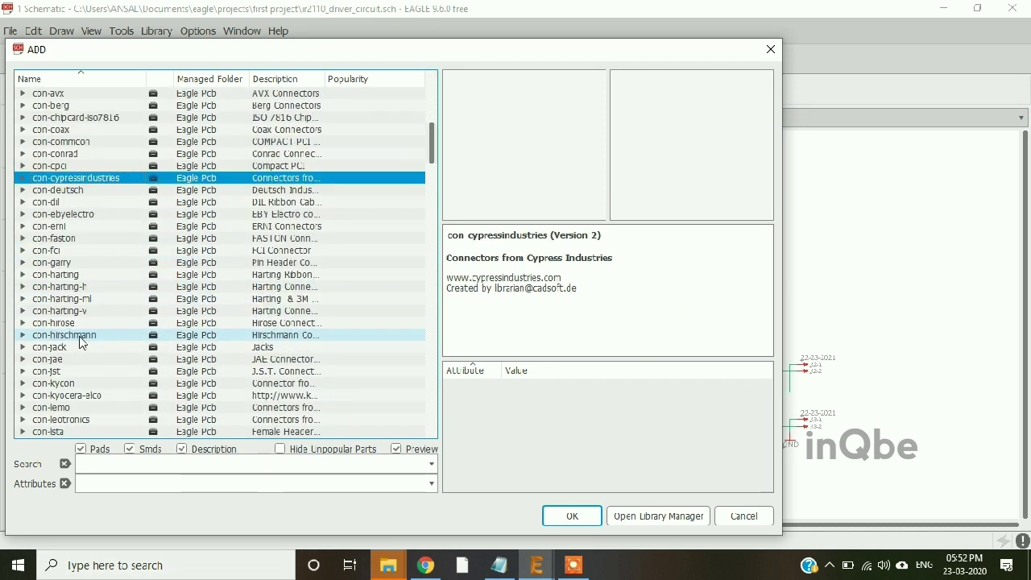
{"action": "left_click", "coordinate": [40, 347]}
{"action": "left_click", "coordinate": [22, 348]}
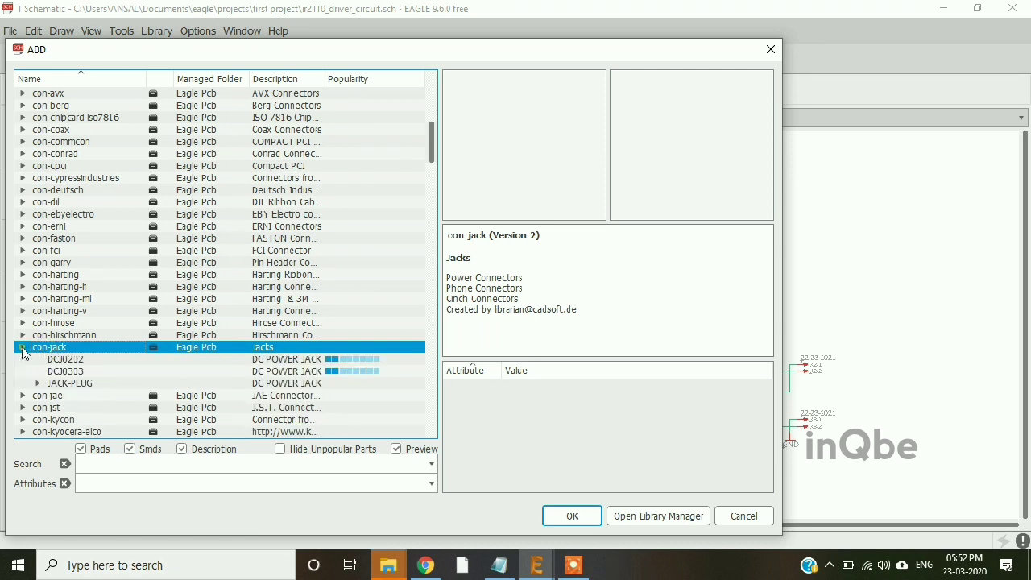
{"action": "left_click", "coordinate": [65, 360]}
{"action": "left_click_drag", "start_coordinate": [452, 262], "coordinate": [516, 267]}
{"action": "left_click", "coordinate": [556, 264]}
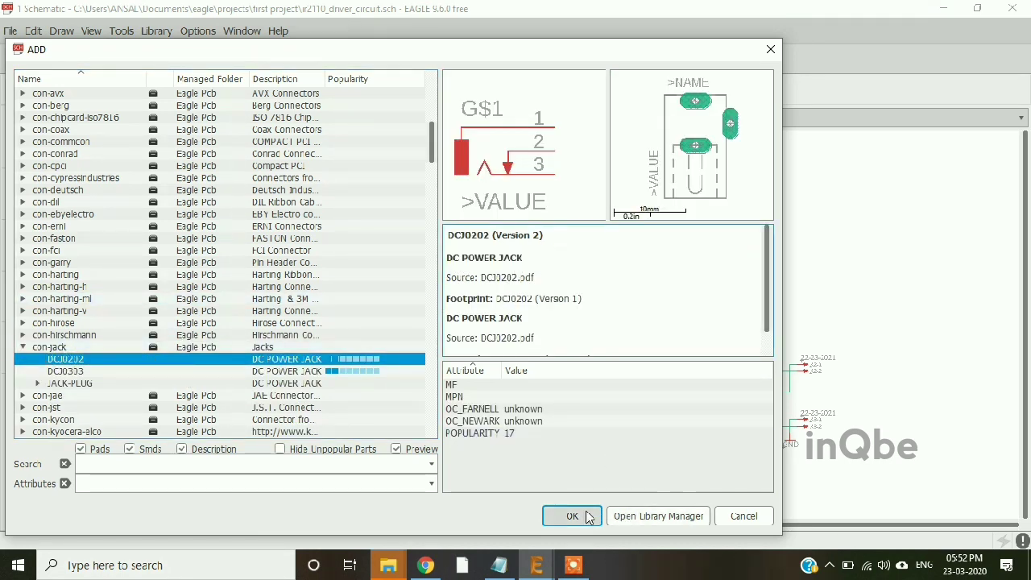
{"action": "left_click", "coordinate": [584, 516]}
{"action": "left_click", "coordinate": [517, 229]}
{"action": "key", "text": "Escape"}
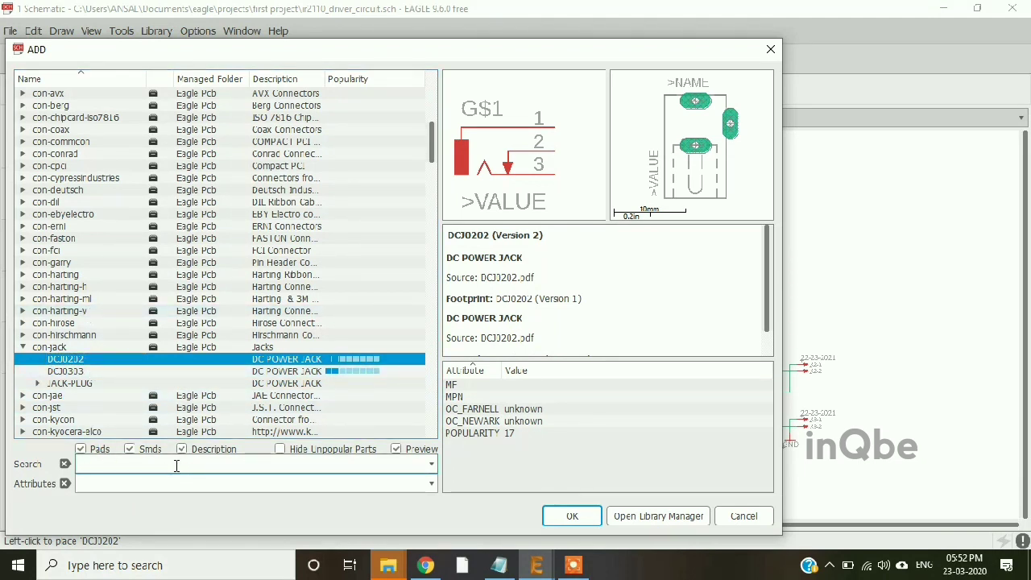
Search the libraries for *7805* and place a 7805TV voltage regulator in the TO220V package beside the DC jack, above IC1
{"action": "type", "text": "*7805*"}
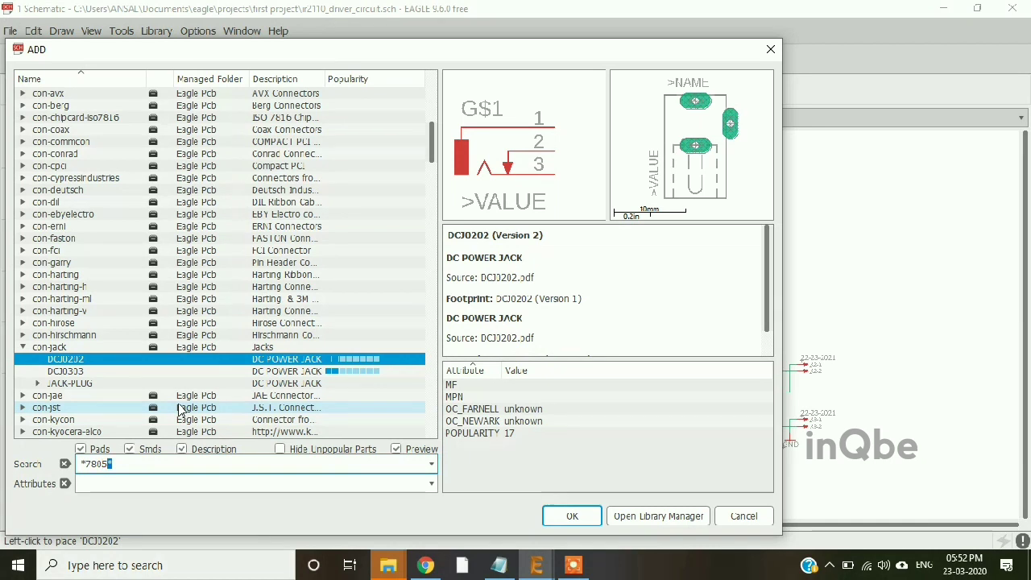
{"action": "key", "text": "Return"}
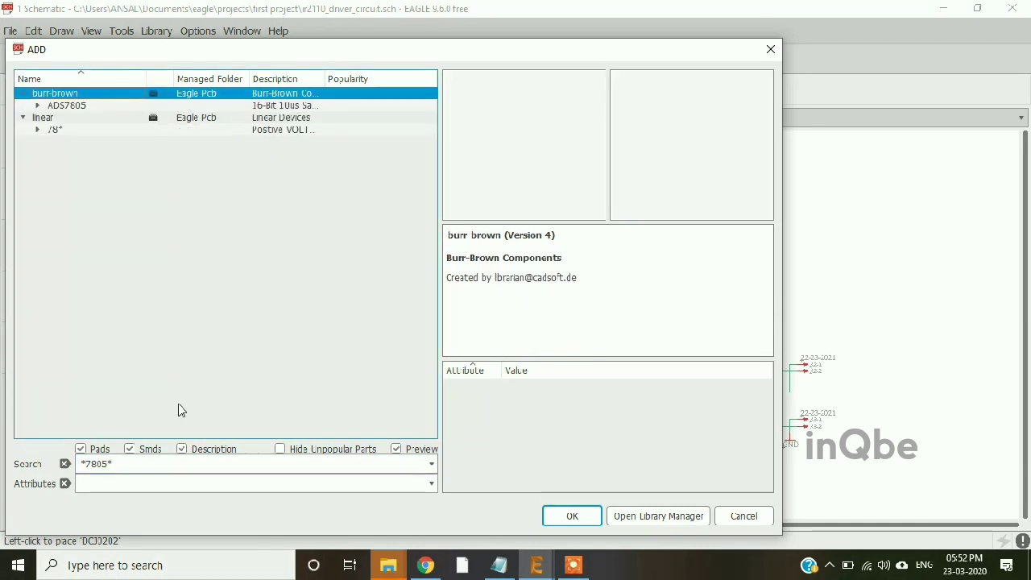
{"action": "left_click", "coordinate": [60, 129]}
{"action": "left_click", "coordinate": [37, 129]}
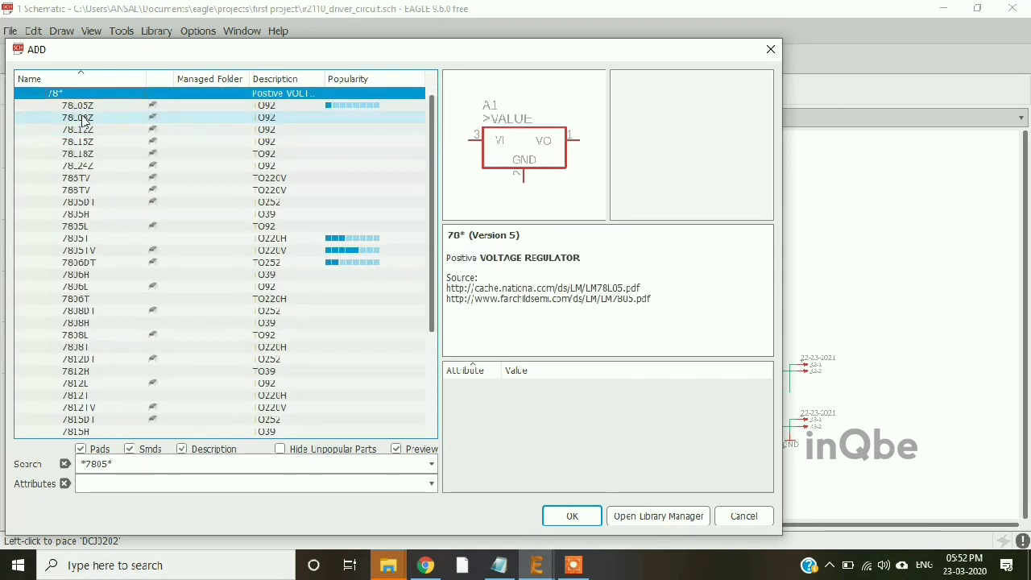
{"action": "left_click", "coordinate": [74, 156]}
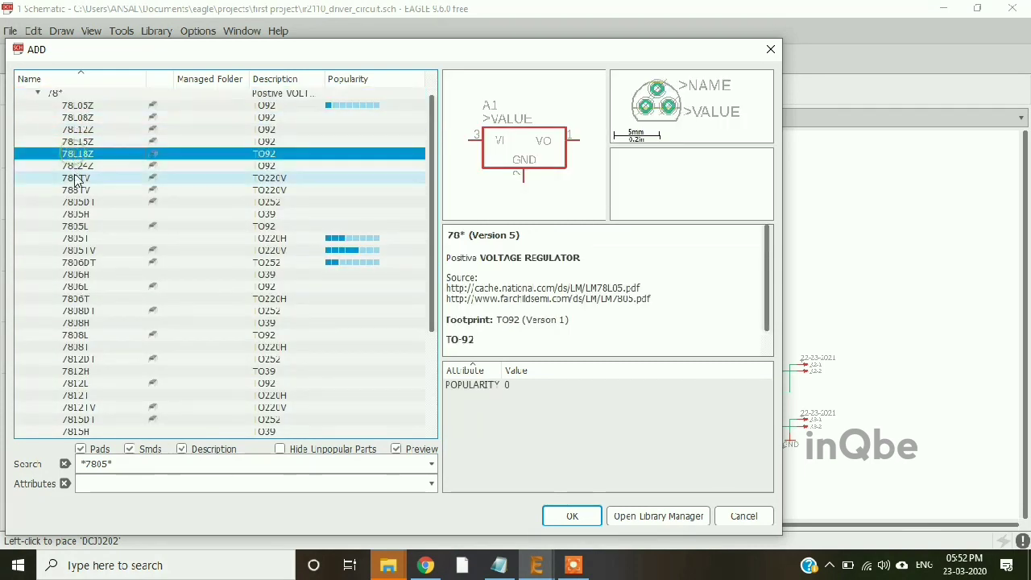
{"action": "left_click", "coordinate": [93, 236]}
{"action": "left_click", "coordinate": [193, 250]}
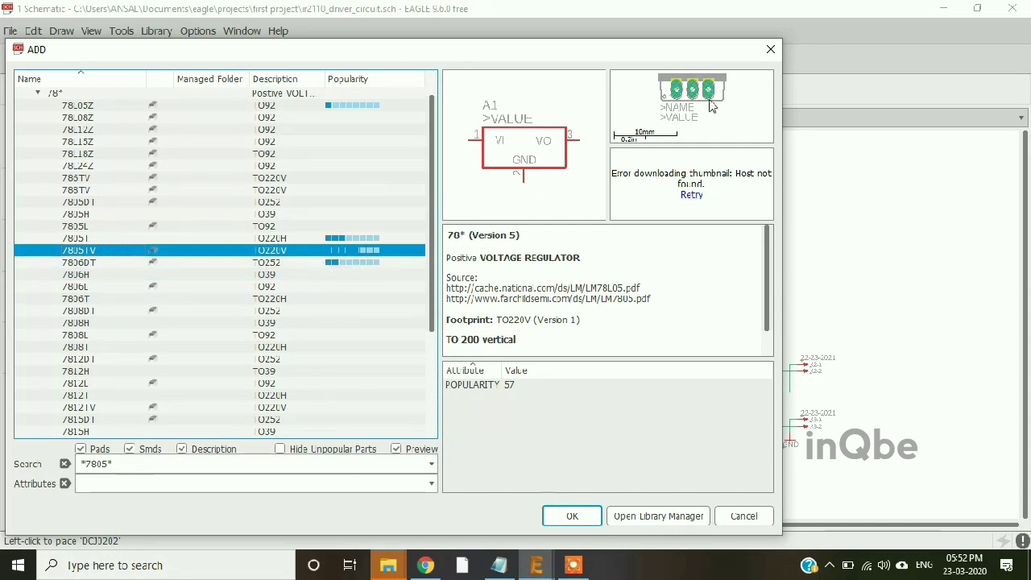
{"action": "left_click", "coordinate": [572, 516]}
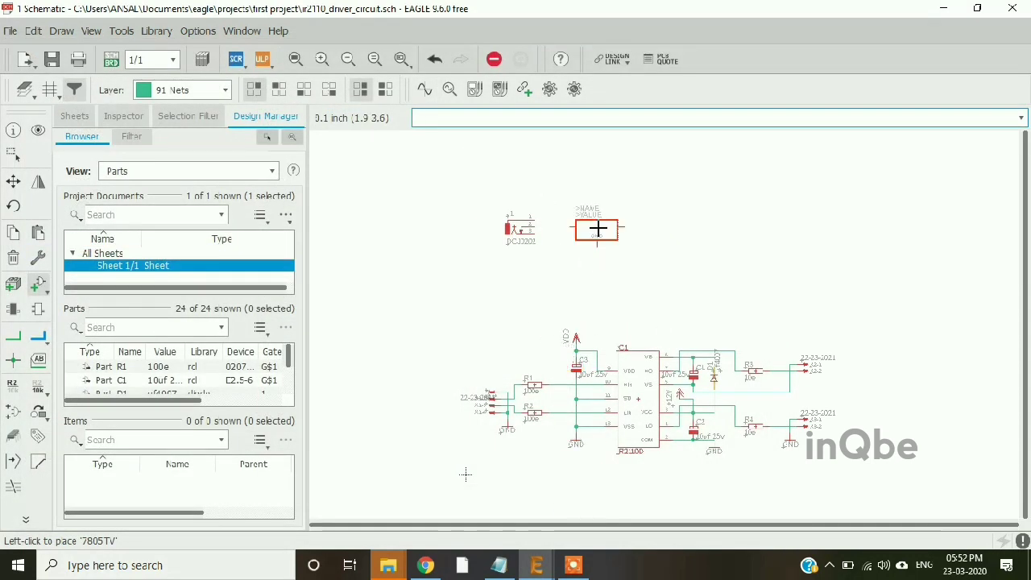
{"action": "left_click", "coordinate": [619, 218]}
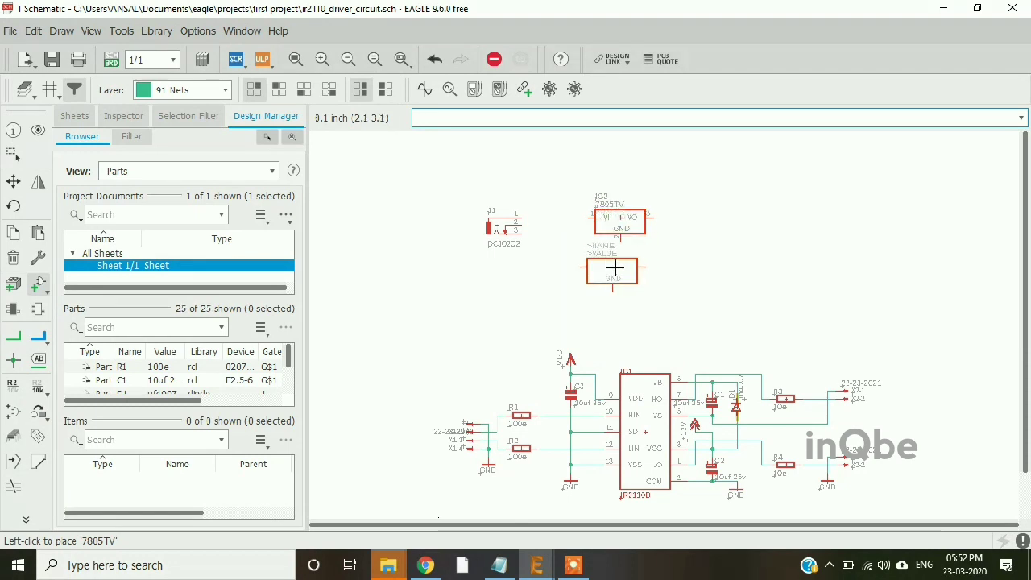
{"action": "key", "text": "Escape"}
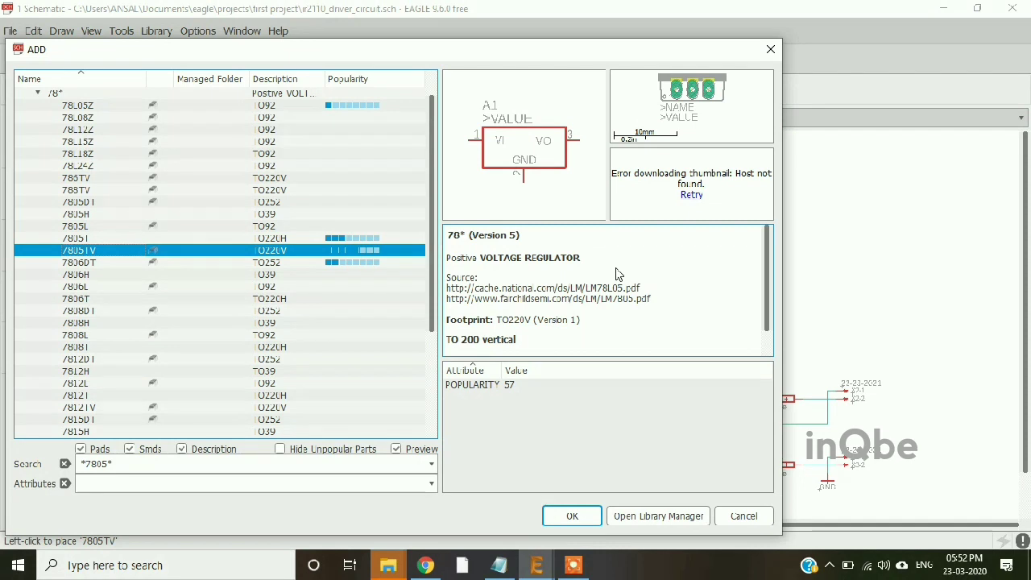
{"action": "key", "text": "Escape"}
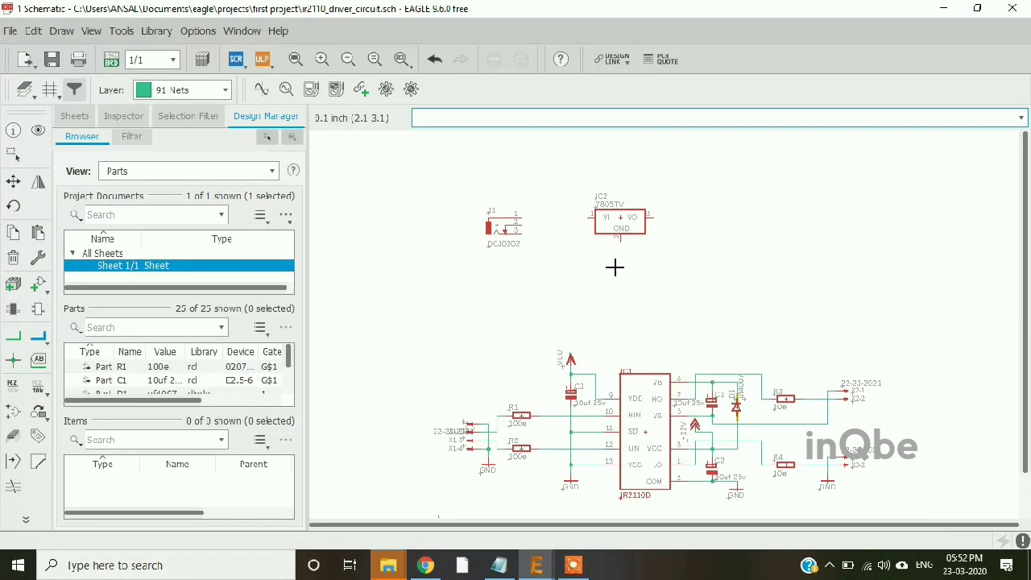
Copy capacitor C3 into the space between the DC jack and the 7805TV regulator
{"action": "scroll", "coordinate": [563, 366], "scroll_direction": "up", "scroll_amount": 3}
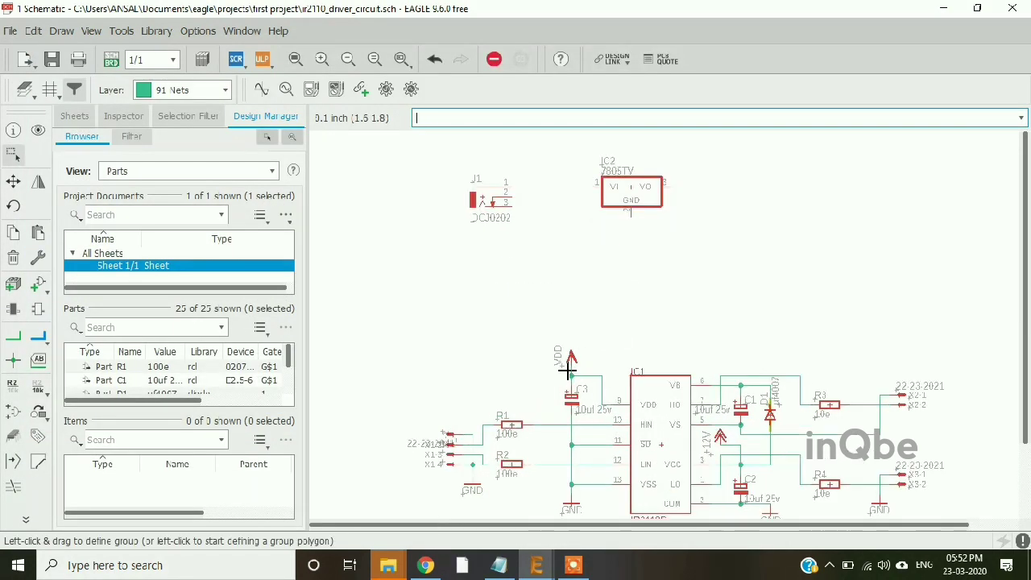
{"action": "left_click", "coordinate": [13, 233]}
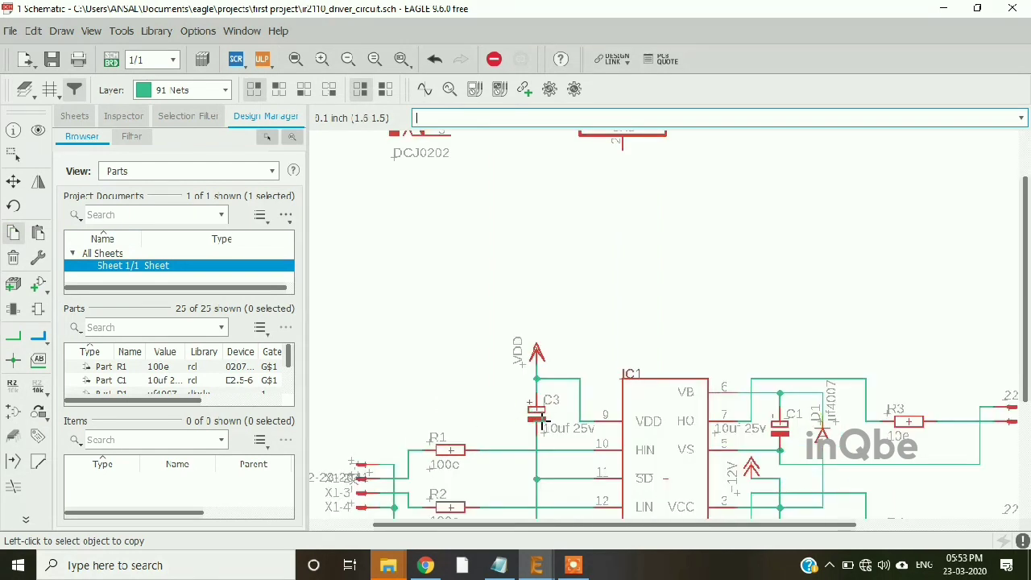
{"action": "left_click", "coordinate": [535, 415]}
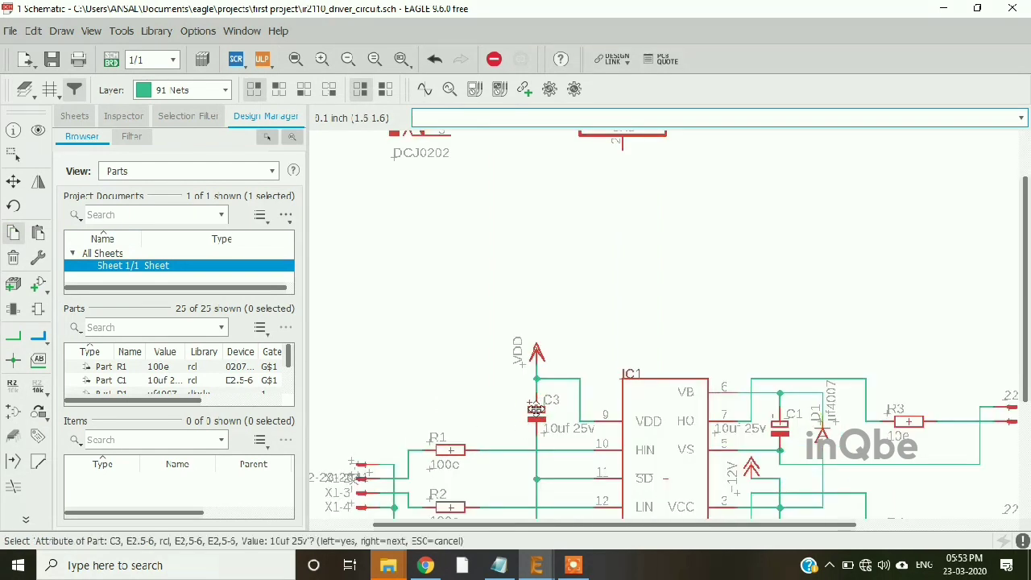
{"action": "left_click", "coordinate": [532, 425]}
{"action": "left_click", "coordinate": [596, 431]}
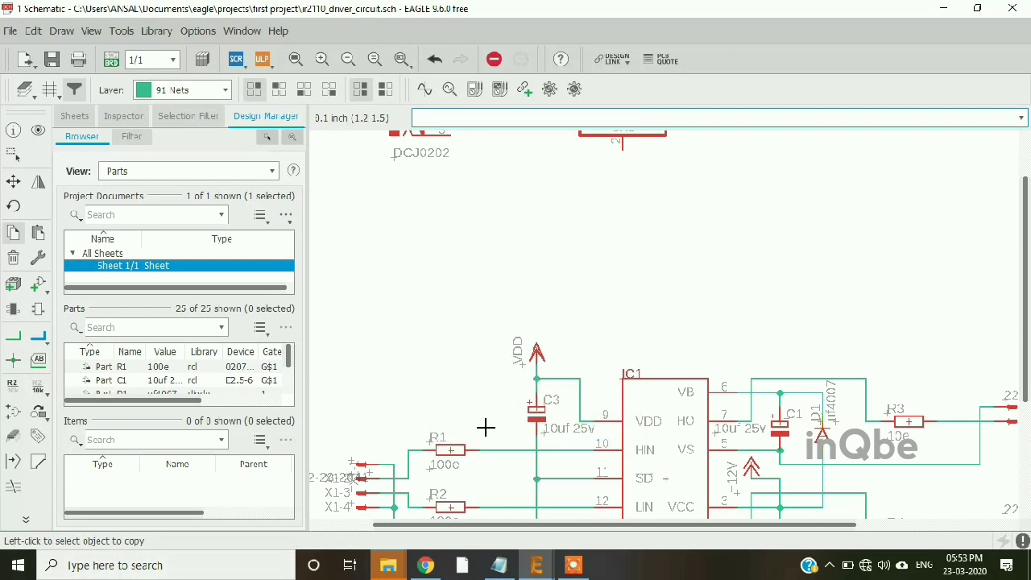
{"action": "scroll", "coordinate": [536, 413], "scroll_direction": "up", "scroll_amount": 3}
{"action": "left_click", "coordinate": [539, 395]}
{"action": "scroll", "coordinate": [538, 394], "scroll_direction": "down", "scroll_amount": 5}
{"action": "scroll", "coordinate": [487, 262], "scroll_direction": "up", "scroll_amount": 2}
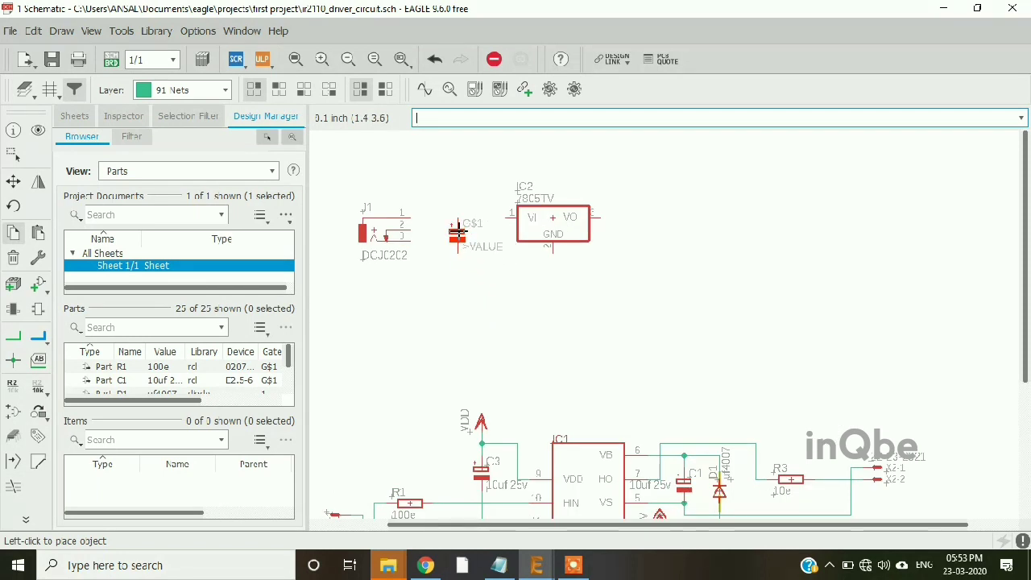
Place a copy of the 10uf 25v capacitor between J1 and IC2, and another copy beyond IC2's output side
{"action": "left_click", "coordinate": [457, 234]}
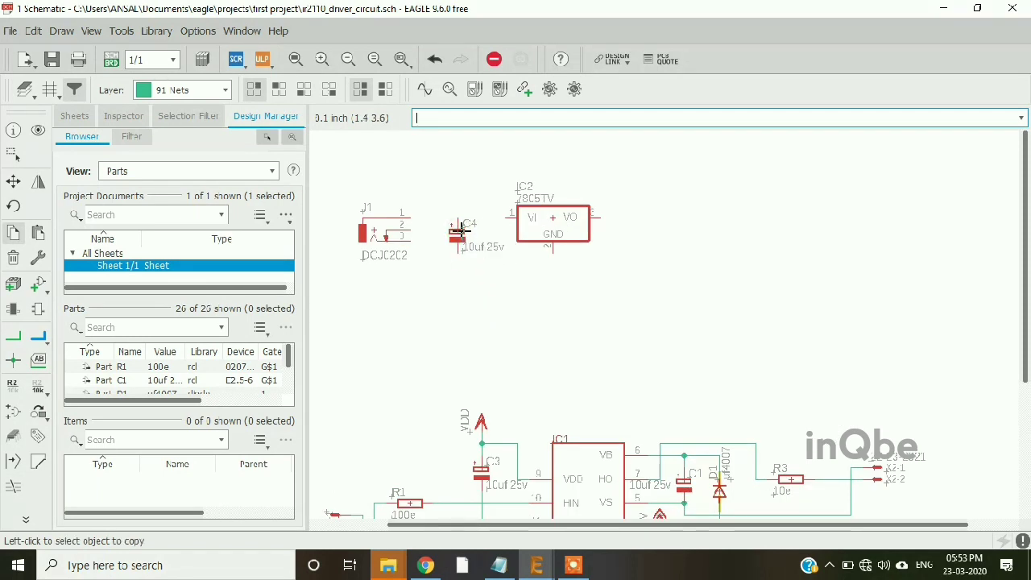
{"action": "left_click", "coordinate": [449, 262]}
{"action": "left_click", "coordinate": [455, 234]}
{"action": "left_click", "coordinate": [499, 256]}
{"action": "left_click", "coordinate": [455, 230]}
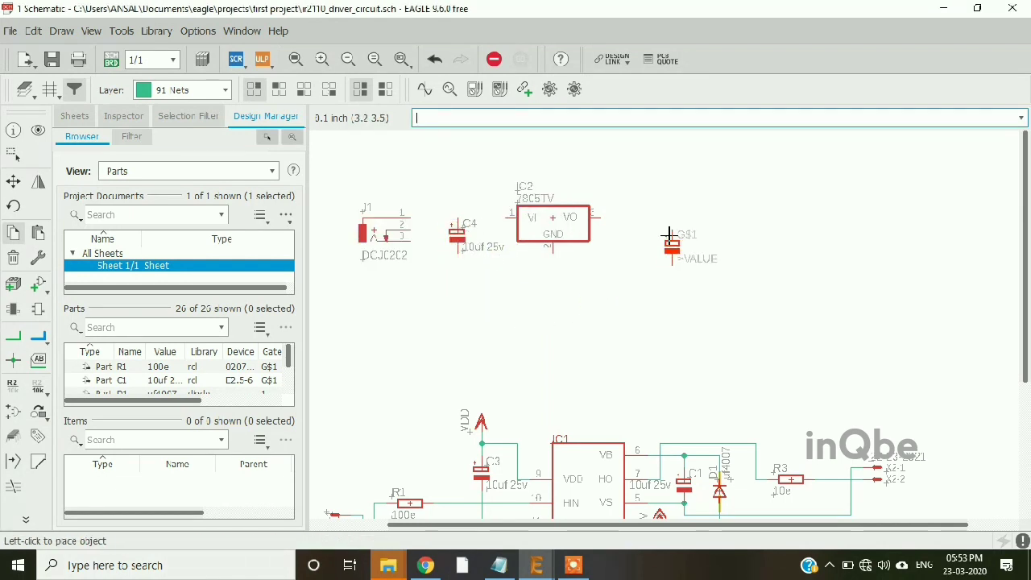
{"action": "left_click", "coordinate": [672, 233]}
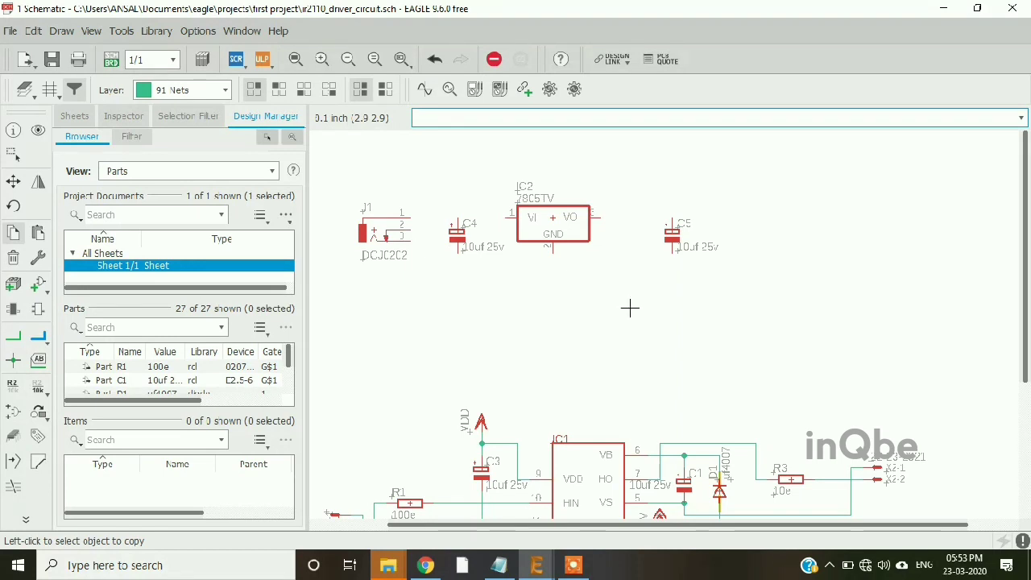
Draw a net from J1 pin 1 through C4's positive terminal to the VI pin of the 7805TV regulator
{"action": "left_click", "coordinate": [18, 341]}
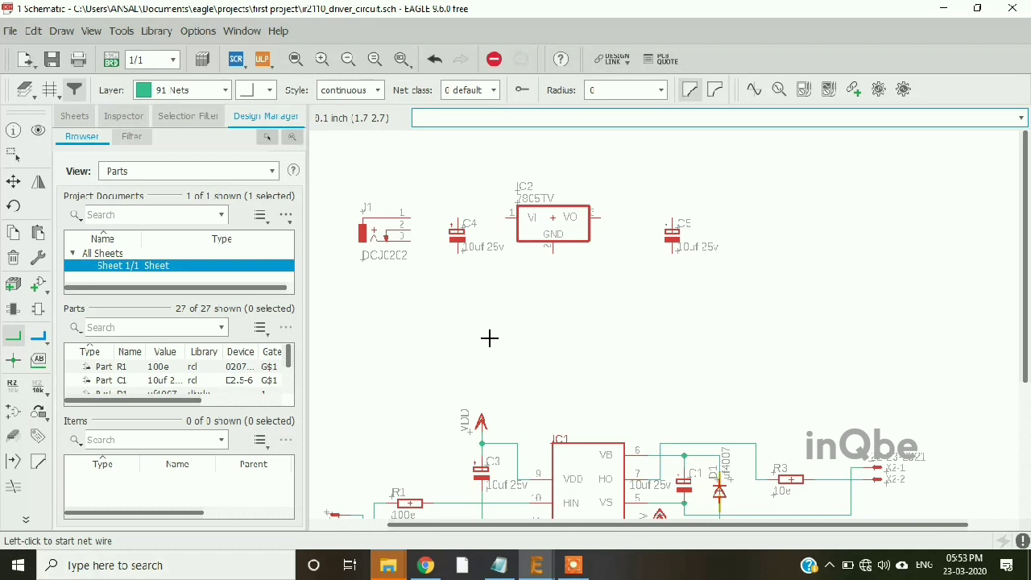
{"action": "scroll", "coordinate": [464, 317], "scroll_direction": "down", "scroll_amount": 2}
{"action": "scroll", "coordinate": [430, 297], "scroll_direction": "up", "scroll_amount": 3}
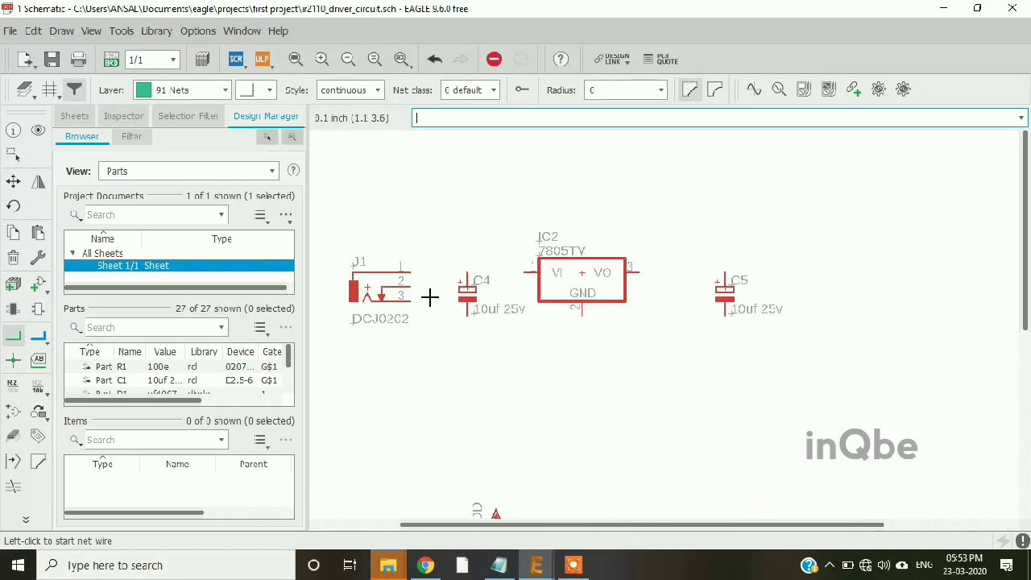
{"action": "scroll", "coordinate": [431, 298], "scroll_direction": "up", "scroll_amount": 2}
{"action": "scroll", "coordinate": [532, 291], "scroll_direction": "down", "scroll_amount": 1}
{"action": "scroll", "coordinate": [451, 269], "scroll_direction": "up", "scroll_amount": 1}
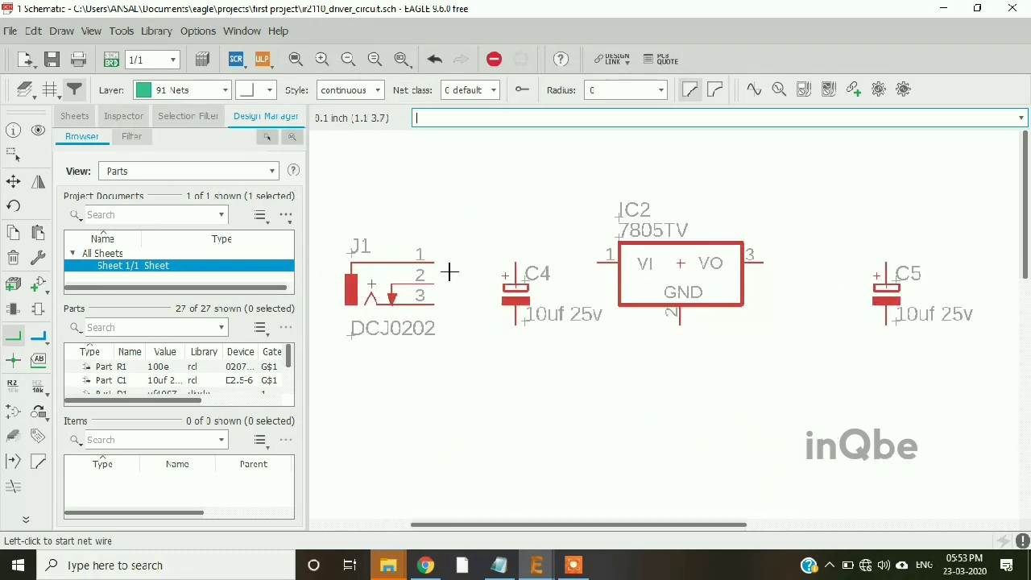
{"action": "left_click", "coordinate": [435, 266]}
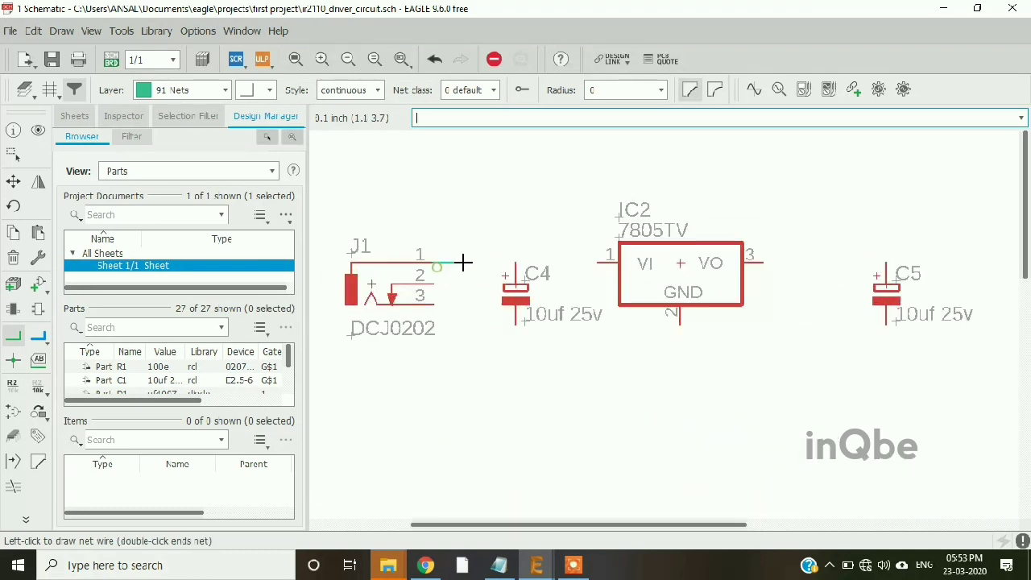
{"action": "left_click", "coordinate": [516, 263]}
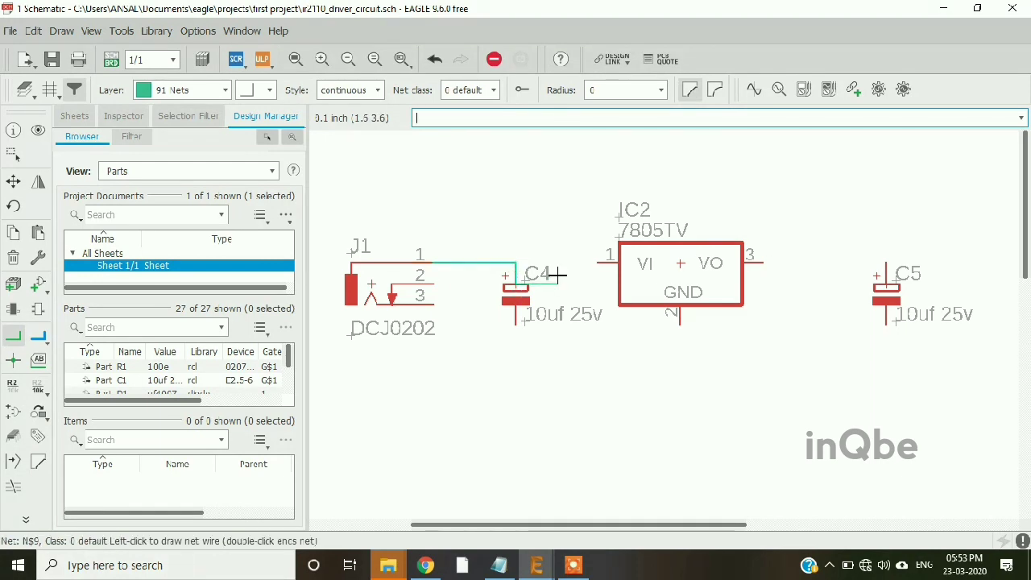
{"action": "left_click", "coordinate": [599, 262]}
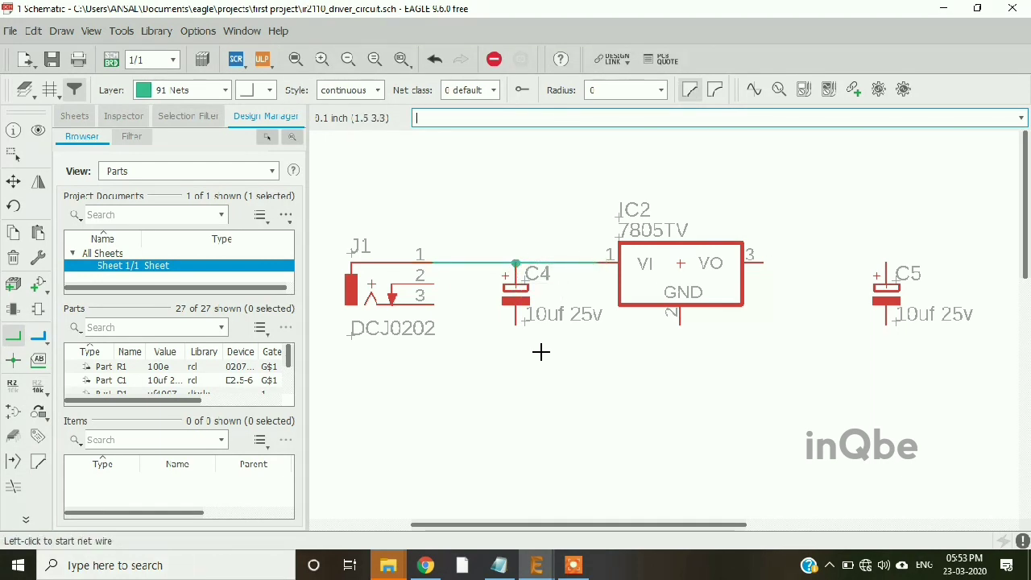
Draw a net from J1 pin 3, running below C4, to the GND pin of IC2
{"action": "left_click", "coordinate": [440, 309]}
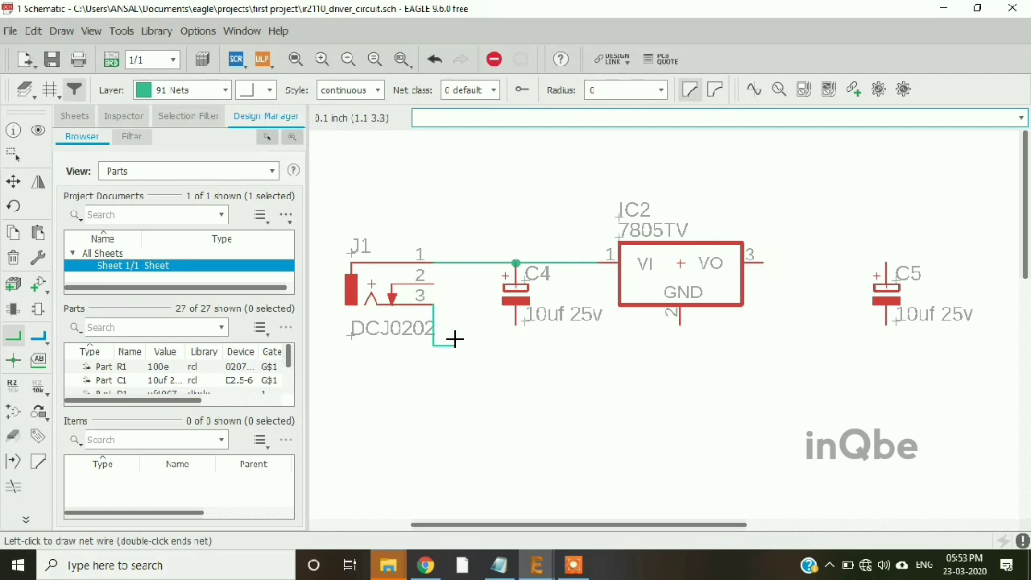
{"action": "left_click", "coordinate": [453, 347]}
{"action": "left_click", "coordinate": [684, 328]}
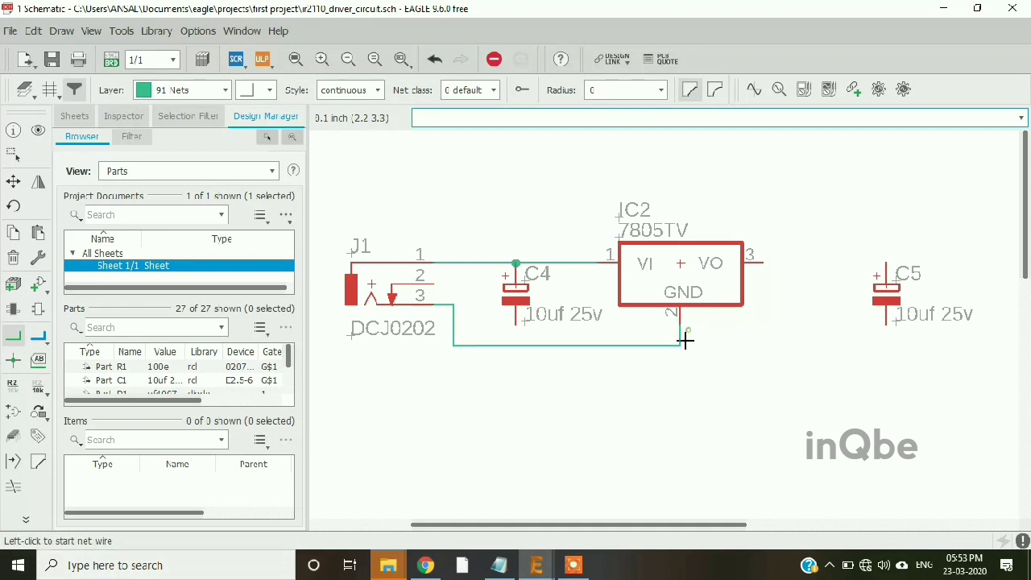
Draw a net from IC2's VO pin to the positive terminal of C5
{"action": "scroll", "coordinate": [744, 299], "scroll_direction": "up", "scroll_amount": 2}
{"action": "left_click", "coordinate": [709, 269]}
{"action": "left_click", "coordinate": [854, 269]}
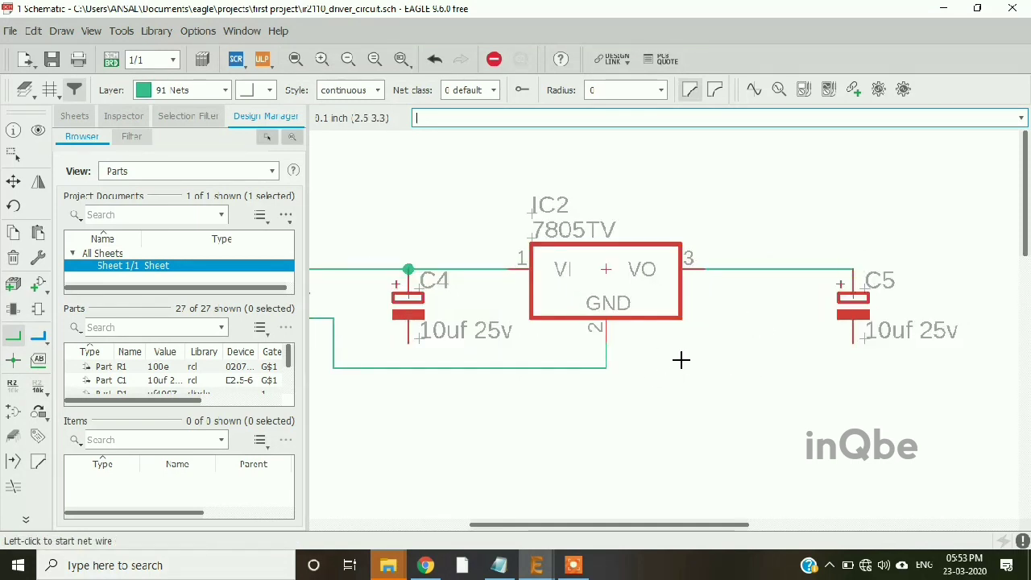
Connect the negative terminals of C5 and C4 to the net at IC2's GND pin
{"action": "left_click", "coordinate": [607, 369]}
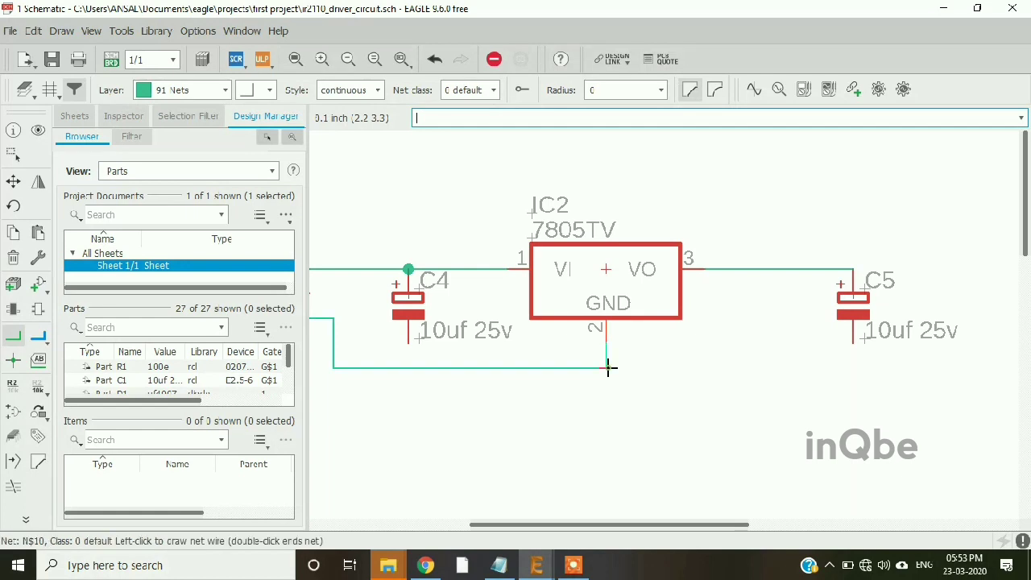
{"action": "left_click", "coordinate": [852, 343]}
{"action": "left_click", "coordinate": [409, 341]}
{"action": "left_click", "coordinate": [408, 367]}
{"action": "scroll", "coordinate": [515, 403], "scroll_direction": "down", "scroll_amount": 1}
{"action": "scroll", "coordinate": [876, 356], "scroll_direction": "down", "scroll_amount": 2}
{"action": "scroll", "coordinate": [642, 400], "scroll_direction": "up", "scroll_amount": 2}
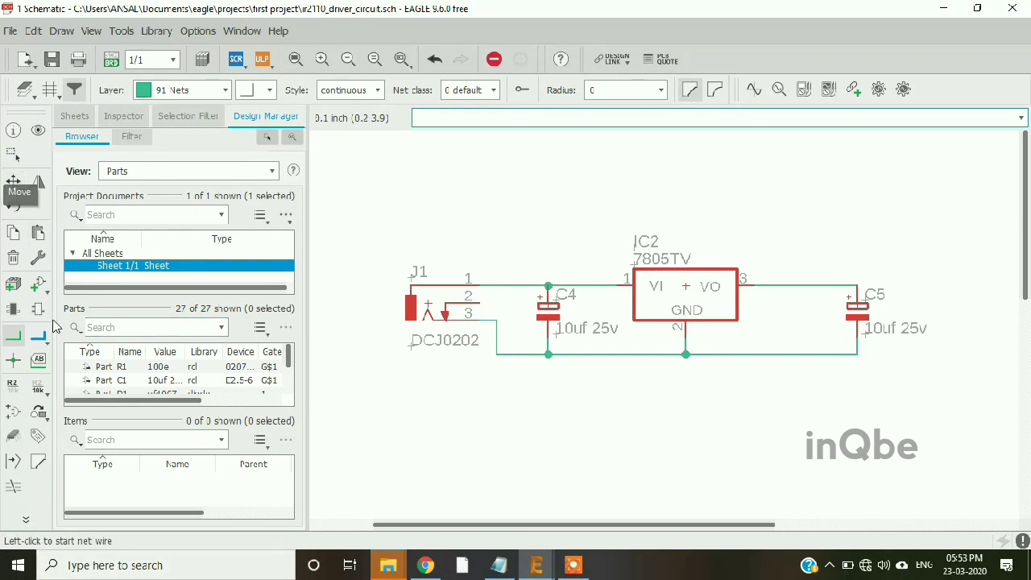
Search the parts library for +12v and place the supply1 +12V symbol directly above C4
{"action": "left_click", "coordinate": [39, 286]}
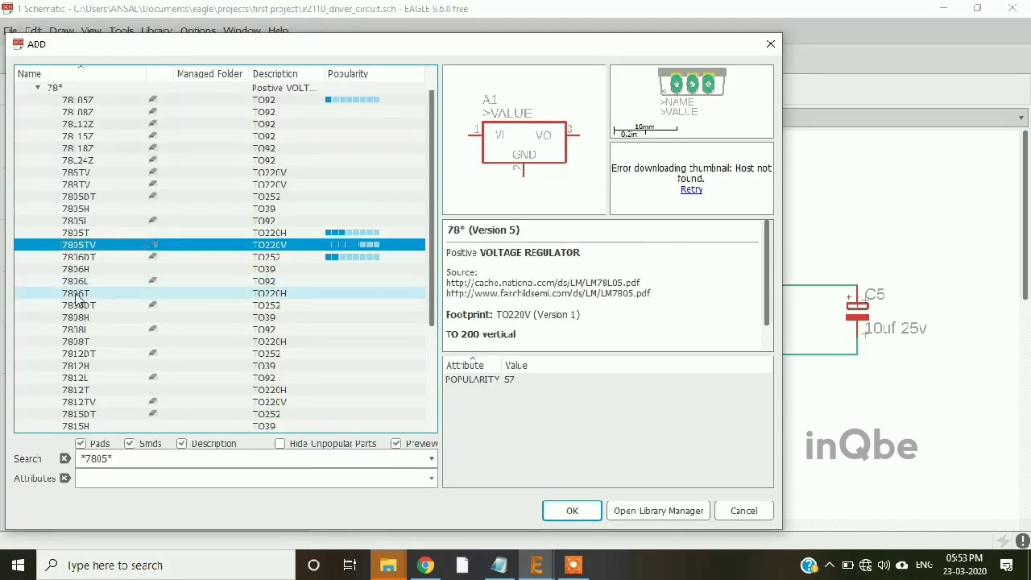
{"action": "double_click", "coordinate": [100, 457]}
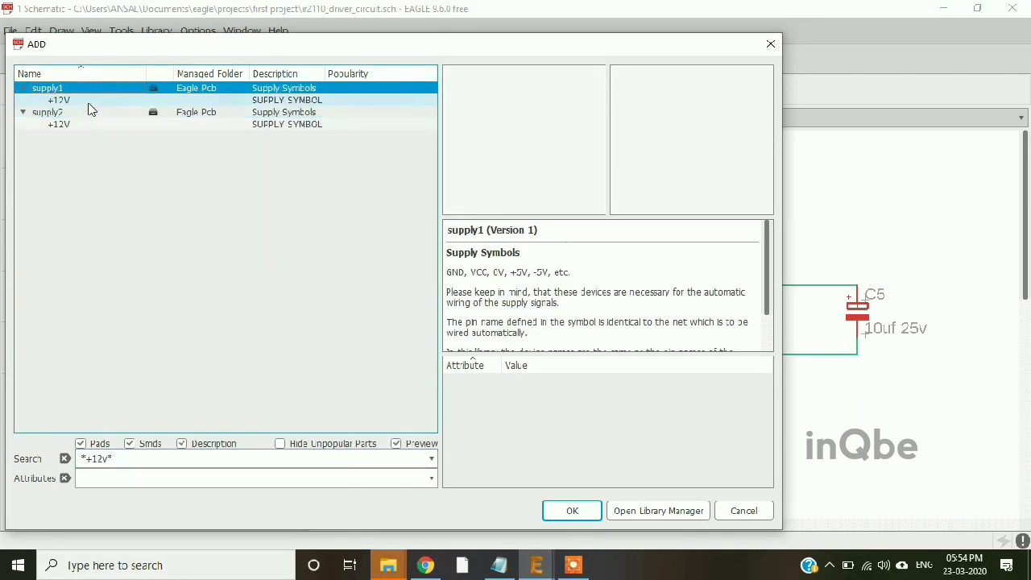
{"action": "left_click", "coordinate": [90, 101]}
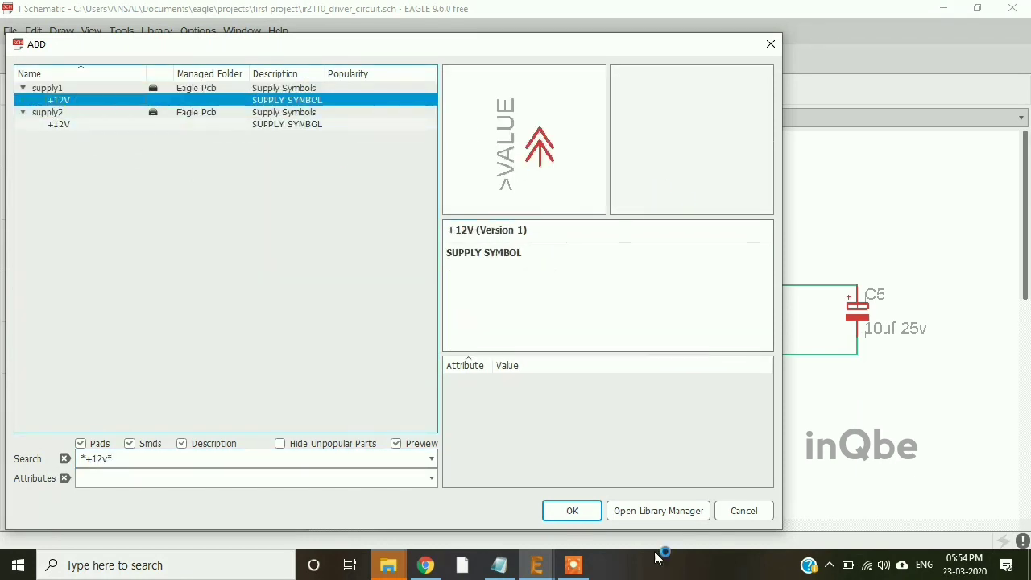
{"action": "left_click", "coordinate": [572, 510]}
{"action": "left_click", "coordinate": [548, 241]}
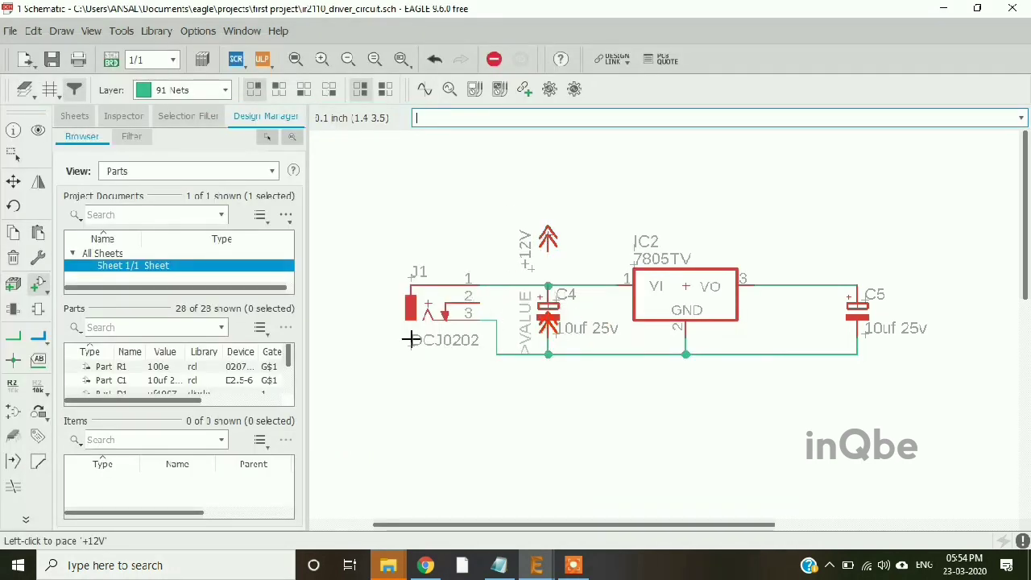
Wire the +12V symbol to the net at C4's positive terminal and merge that net into the +12V supply net
{"action": "left_click", "coordinate": [12, 339]}
{"action": "left_click", "coordinate": [550, 285]}
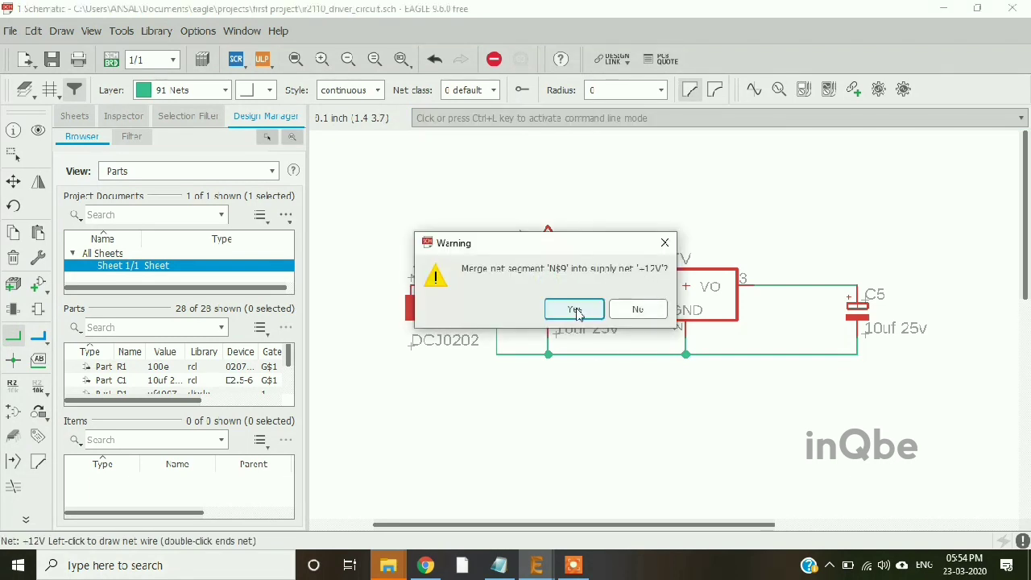
{"action": "left_click", "coordinate": [577, 310]}
Copy the VDD supply symbol above C3 and place the copy directly above C5
{"action": "scroll", "coordinate": [487, 335], "scroll_direction": "down", "scroll_amount": 3}
{"action": "scroll", "coordinate": [689, 345], "scroll_direction": "up", "scroll_amount": 3}
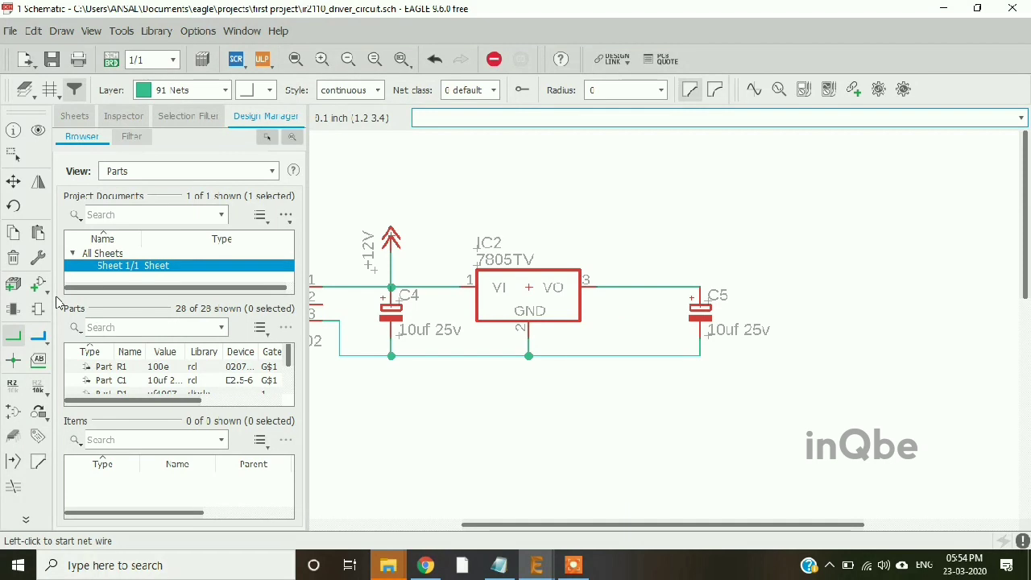
{"action": "scroll", "coordinate": [475, 286], "scroll_direction": "down", "scroll_amount": 3}
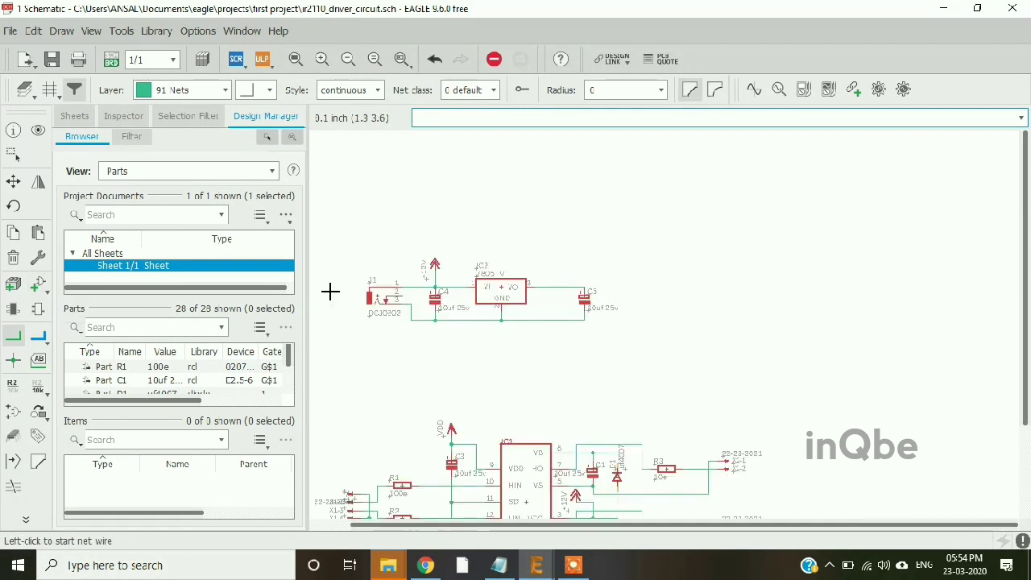
{"action": "left_click", "coordinate": [14, 233]}
{"action": "scroll", "coordinate": [490, 396], "scroll_direction": "down", "scroll_amount": 3}
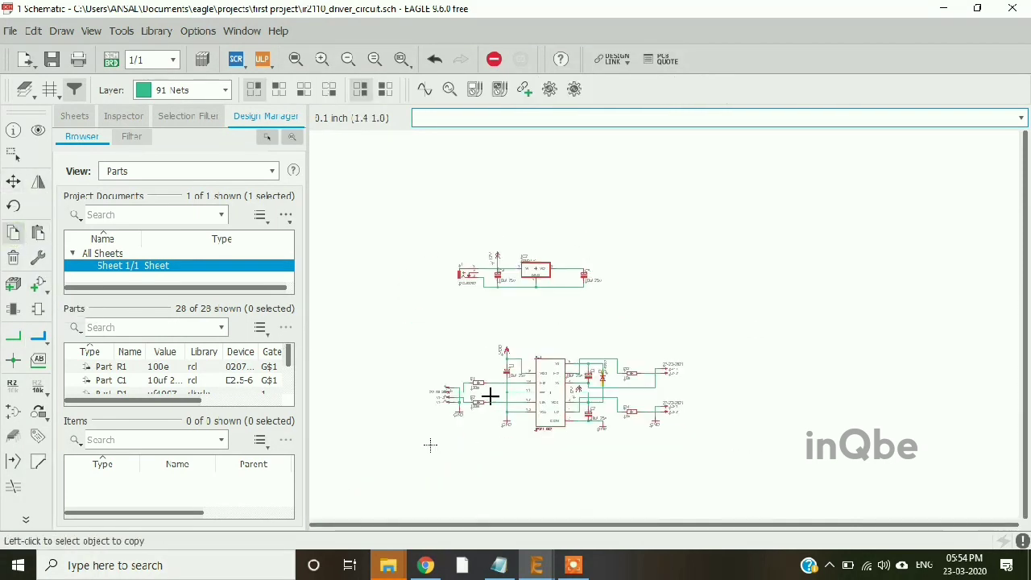
{"action": "scroll", "coordinate": [543, 288], "scroll_direction": "up", "scroll_amount": 4}
{"action": "left_click", "coordinate": [514, 329]}
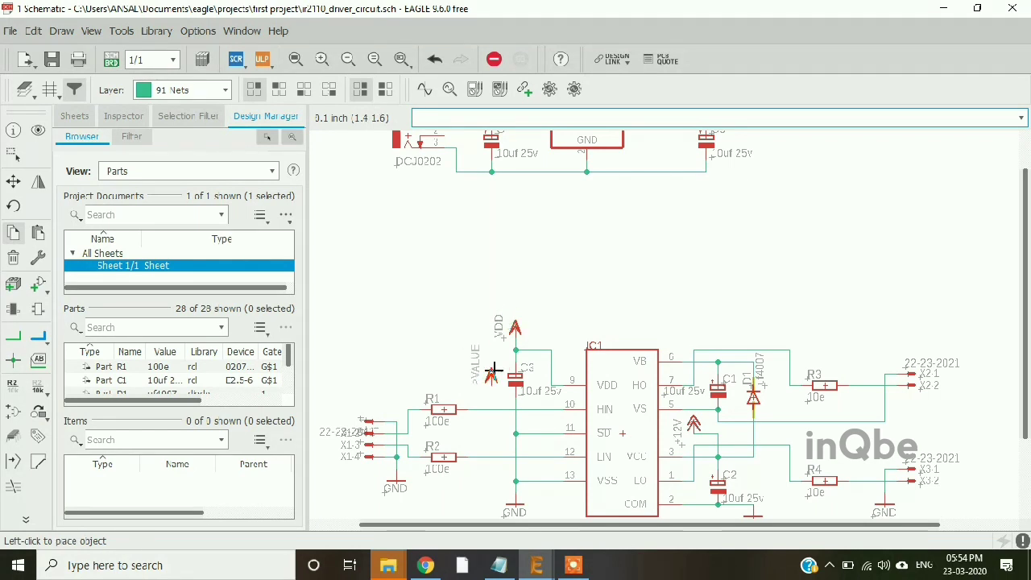
{"action": "scroll", "coordinate": [476, 346], "scroll_direction": "down", "scroll_amount": 2}
{"action": "scroll", "coordinate": [614, 264], "scroll_direction": "up", "scroll_amount": 2}
{"action": "left_click", "coordinate": [613, 215]}
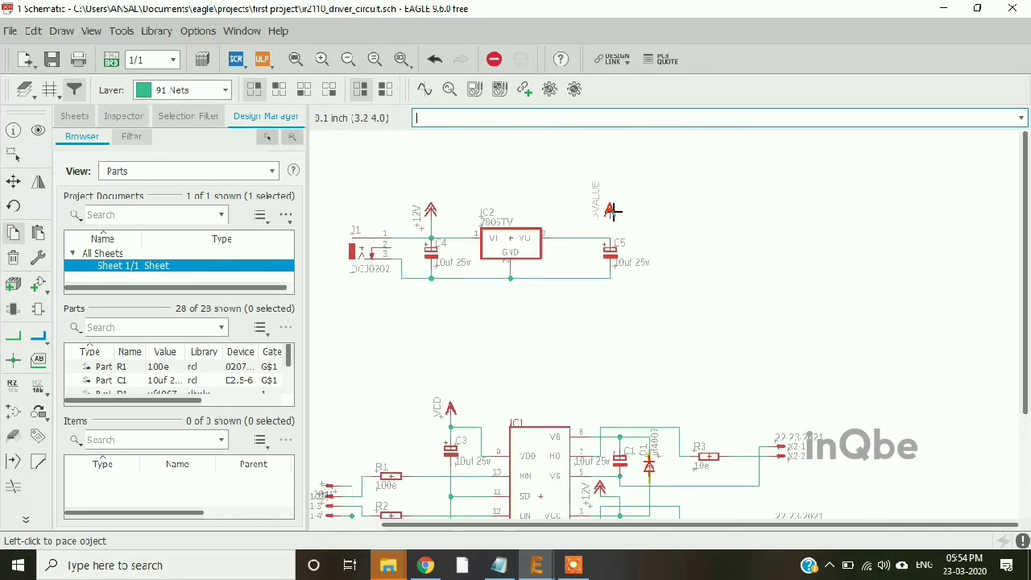
Wire the new VDD symbol to the regulator output net at C5's positive terminal
{"action": "left_click", "coordinate": [14, 338]}
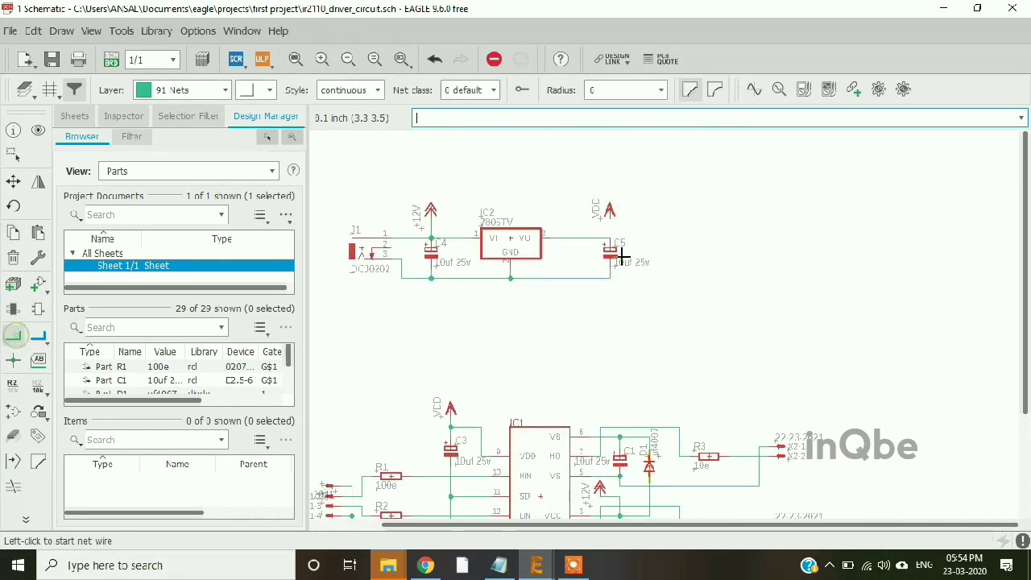
{"action": "left_click", "coordinate": [609, 224]}
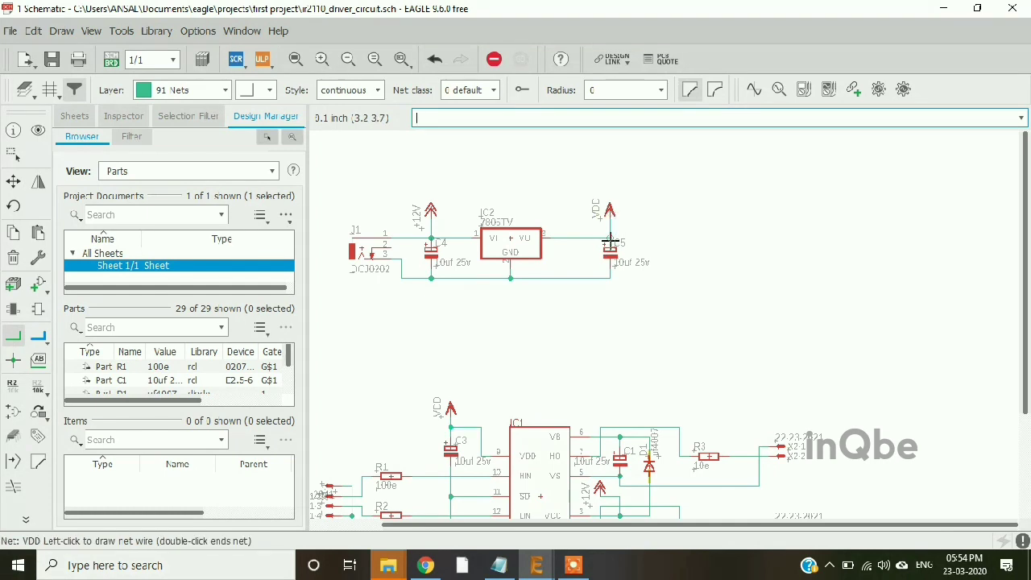
{"action": "left_click", "coordinate": [610, 242]}
{"action": "left_click", "coordinate": [587, 309]}
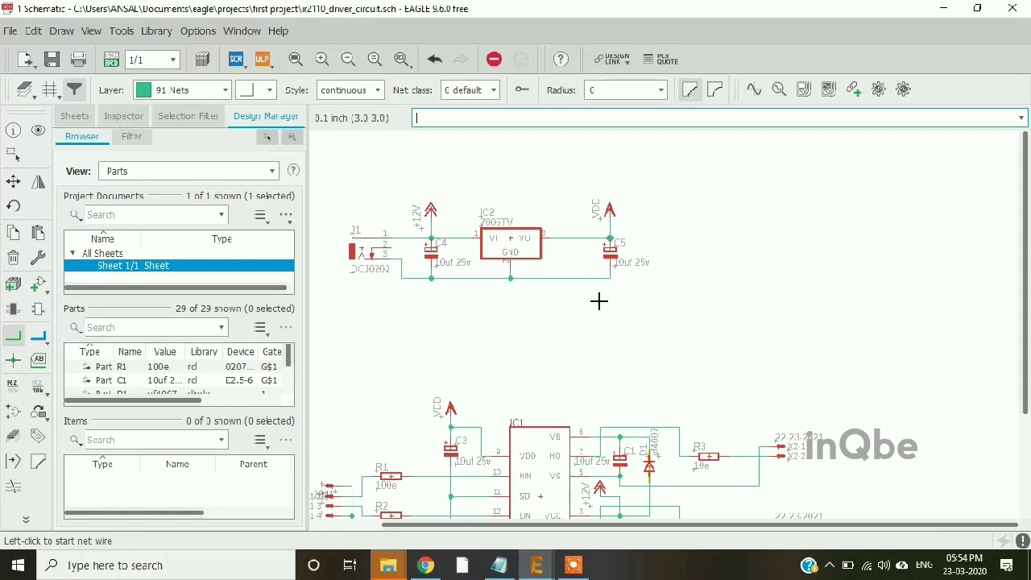
{"action": "scroll", "coordinate": [763, 258], "scroll_direction": "down", "scroll_amount": 1}
{"action": "scroll", "coordinate": [519, 266], "scroll_direction": "up", "scroll_amount": 5}
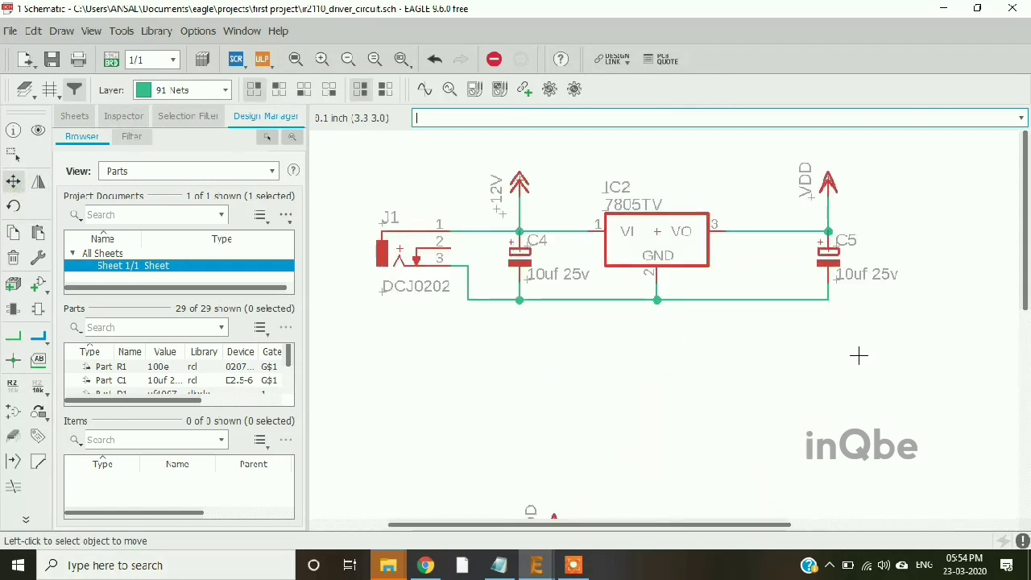
{"action": "scroll", "coordinate": [570, 289], "scroll_direction": "down", "scroll_amount": 1}
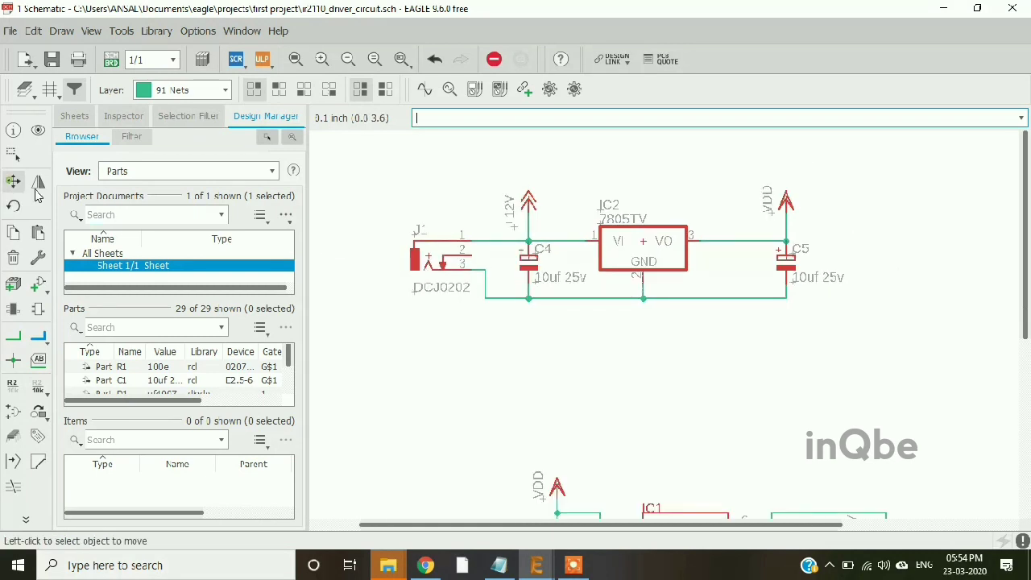
{"action": "right_click", "coordinate": [534, 259]}
{"action": "left_click", "coordinate": [528, 260]}
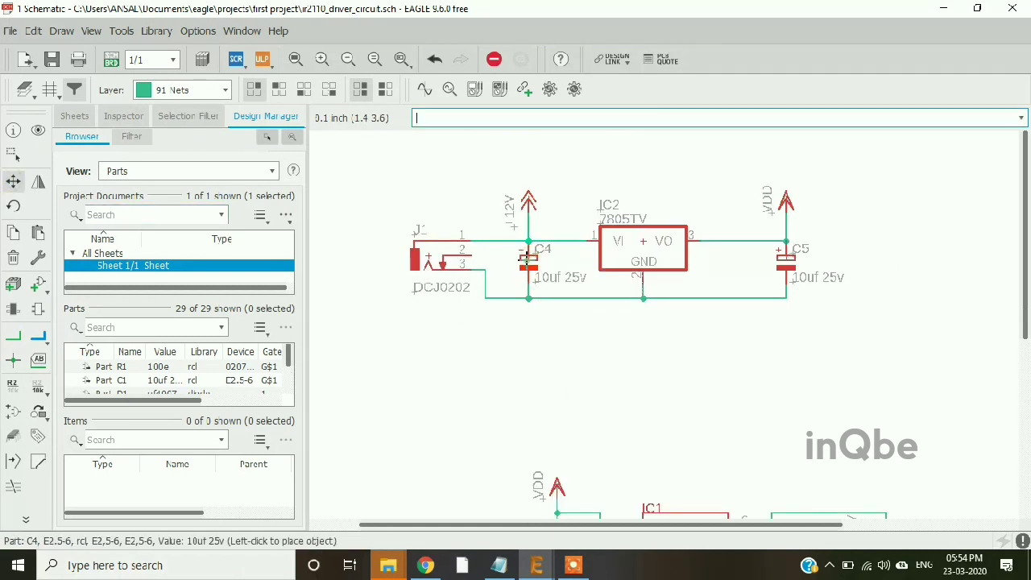
{"action": "right_click", "coordinate": [527, 261]}
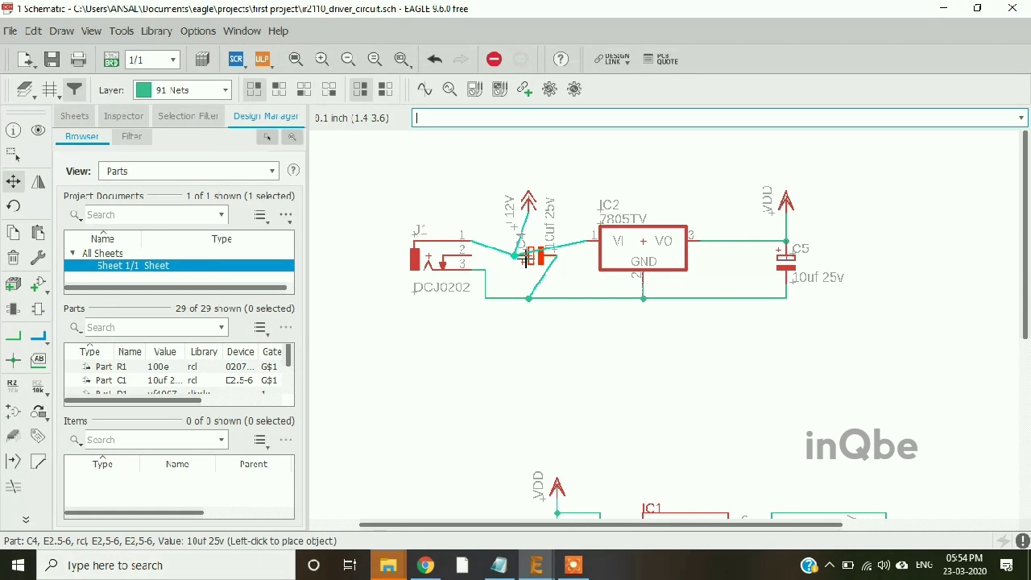
{"action": "right_click", "coordinate": [525, 258]}
{"action": "left_click", "coordinate": [528, 259]}
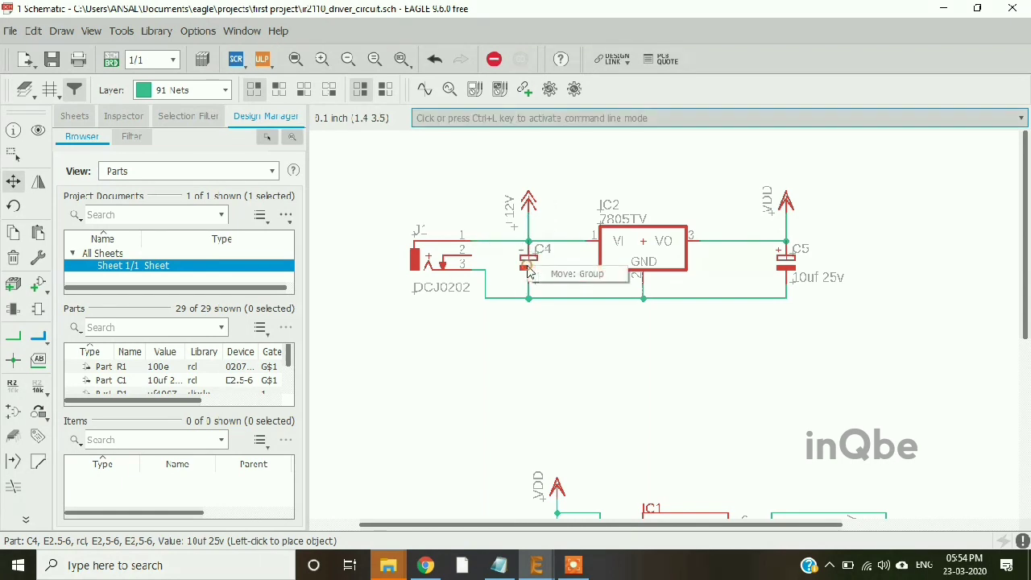
Set the value of capacitor C4 to 1000uf 25v
{"action": "right_click", "coordinate": [531, 264]}
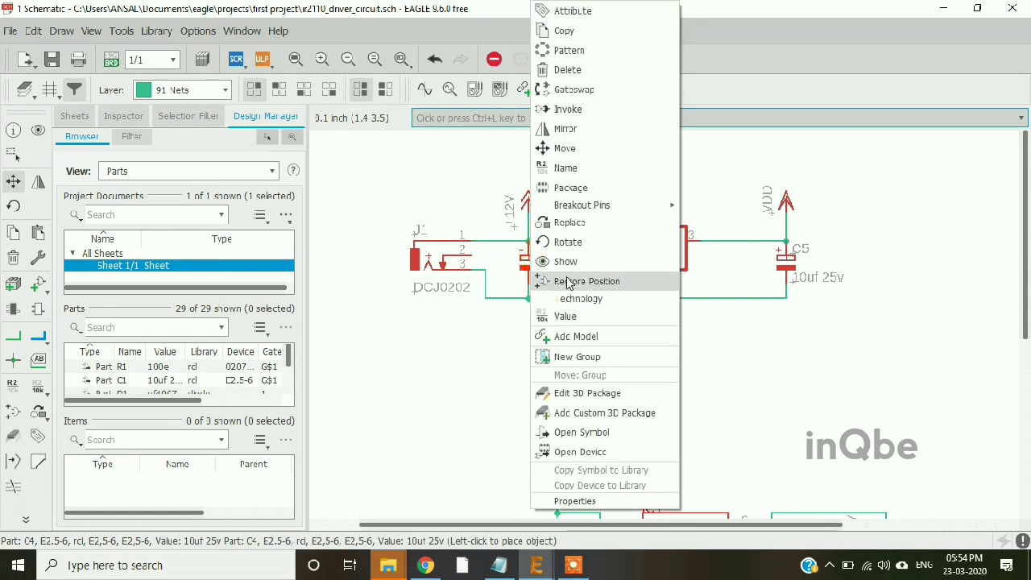
{"action": "left_click", "coordinate": [567, 316]}
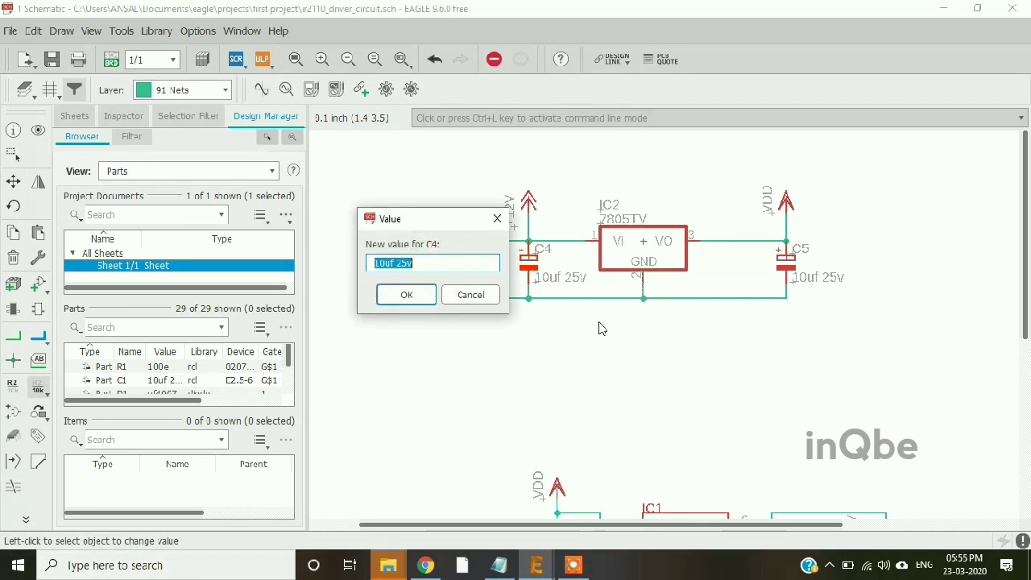
{"action": "key", "text": "Left"}
{"action": "key", "text": "Left"}
{"action": "key", "text": "Left"}
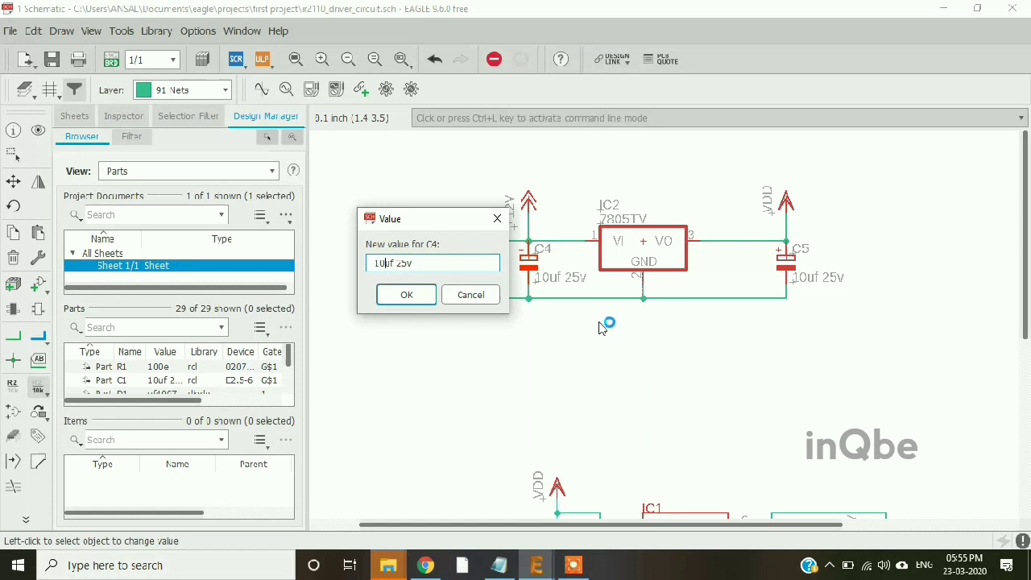
{"action": "type", "text": "00"}
{"action": "left_click", "coordinate": [406, 295]}
Set the value of capacitor C5 at the regulator output to 47uf 25v
{"action": "scroll", "coordinate": [640, 280], "scroll_direction": "up", "scroll_amount": 1}
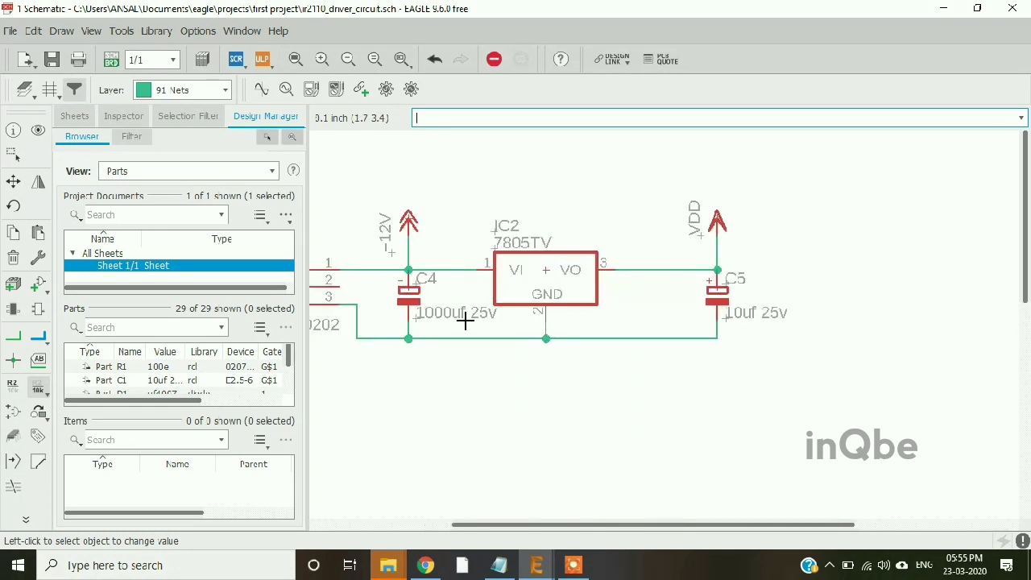
{"action": "scroll", "coordinate": [788, 291], "scroll_direction": "down", "scroll_amount": 1}
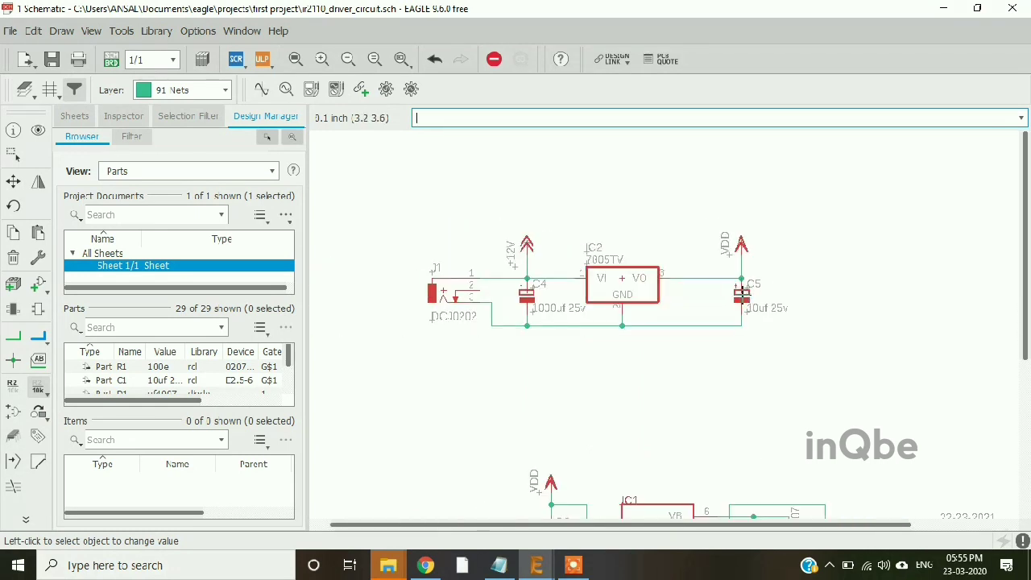
{"action": "right_click", "coordinate": [740, 297]}
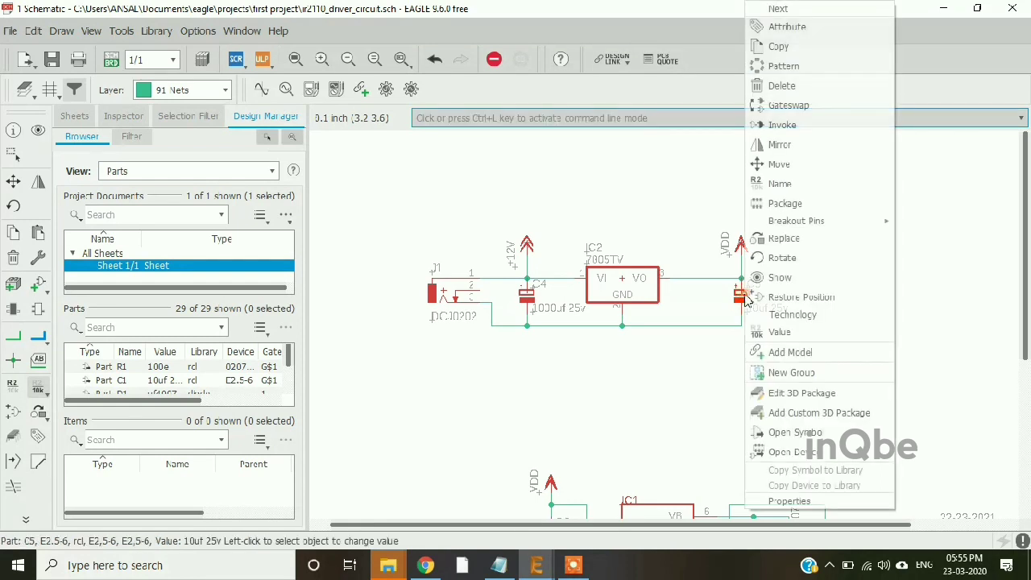
{"action": "left_click", "coordinate": [792, 330]}
{"action": "key", "text": "Left"}
{"action": "key", "text": "Left"}
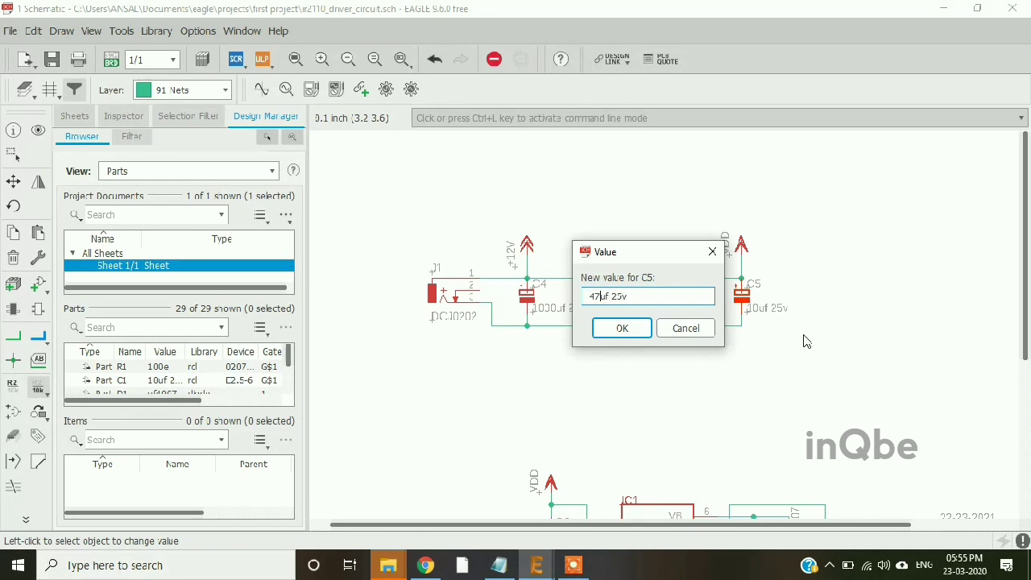
{"action": "type", "text": "47"}
{"action": "key", "text": "Return"}
Review the whole circuit and save the schematic
{"action": "scroll", "coordinate": [806, 342], "scroll_direction": "down", "scroll_amount": 2}
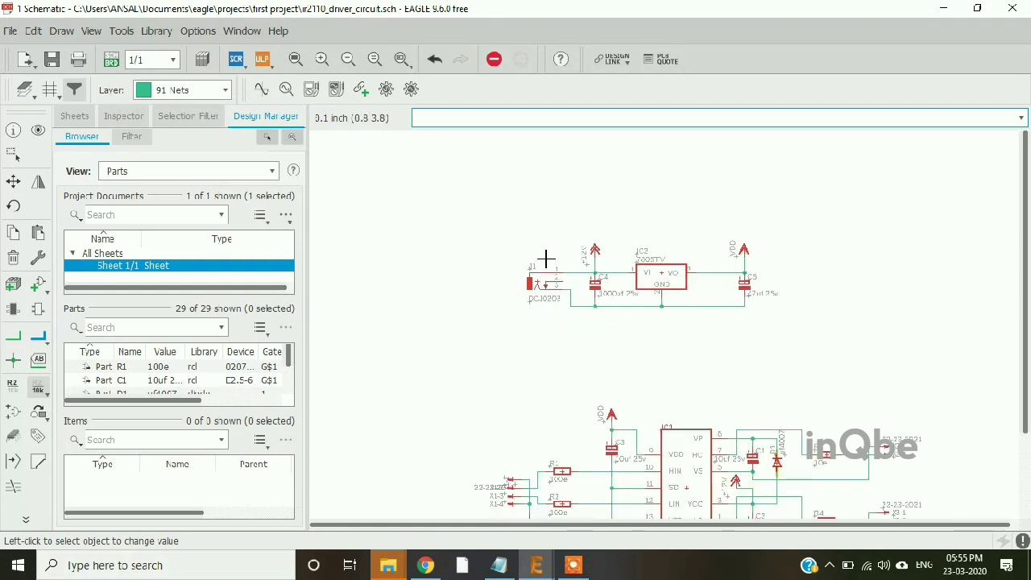
{"action": "scroll", "coordinate": [633, 277], "scroll_direction": "down", "scroll_amount": 1}
{"action": "scroll", "coordinate": [701, 405], "scroll_direction": "up", "scroll_amount": 1}
{"action": "scroll", "coordinate": [530, 248], "scroll_direction": "down", "scroll_amount": 1}
{"action": "scroll", "coordinate": [629, 307], "scroll_direction": "up", "scroll_amount": 1}
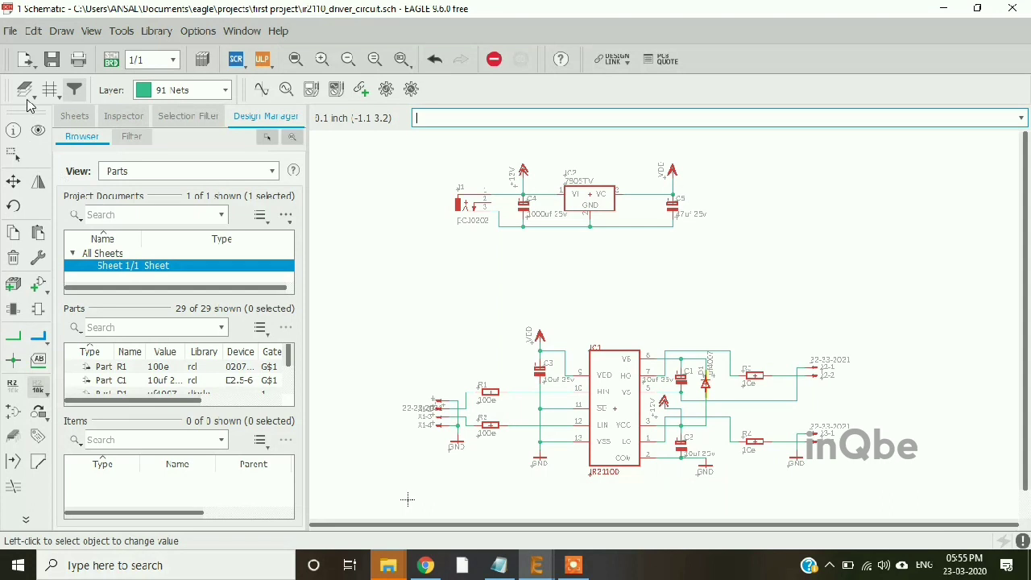
{"action": "left_click", "coordinate": [51, 59]}
Run the electrical rule check (ERC) on the complete schematic
{"action": "scroll", "coordinate": [463, 288], "scroll_direction": "down", "scroll_amount": 1}
{"action": "scroll", "coordinate": [467, 288], "scroll_direction": "down", "scroll_amount": 1}
{"action": "scroll", "coordinate": [541, 262], "scroll_direction": "up", "scroll_amount": 1}
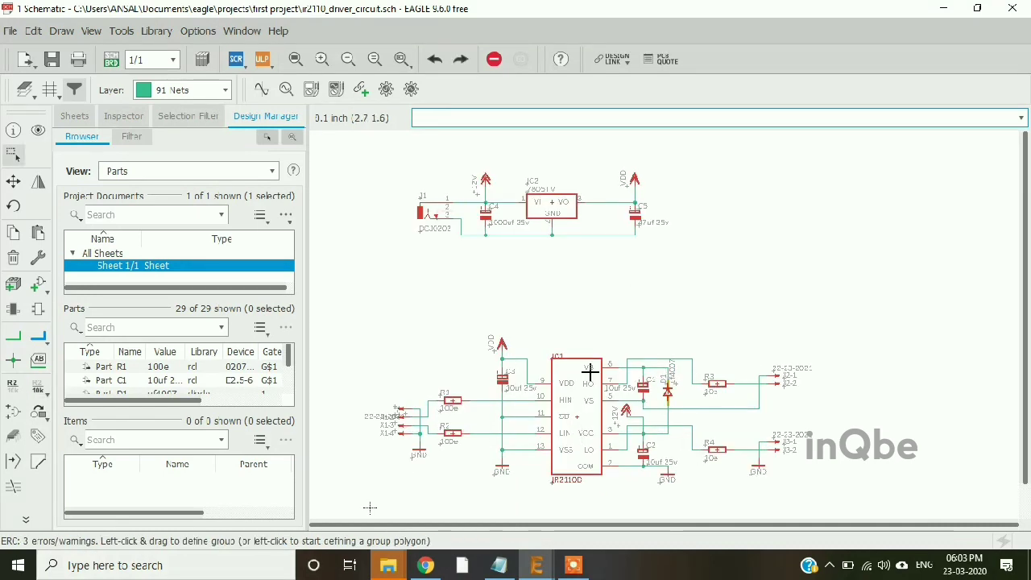
{"action": "scroll", "coordinate": [579, 292], "scroll_direction": "down", "scroll_amount": 2}
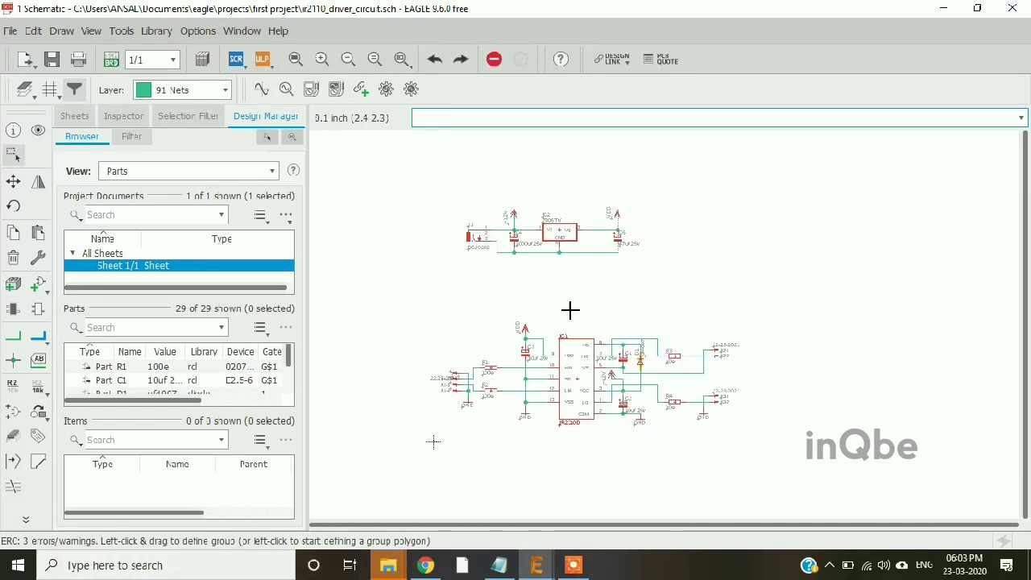
{"action": "scroll", "coordinate": [570, 307], "scroll_direction": "up", "scroll_amount": 2}
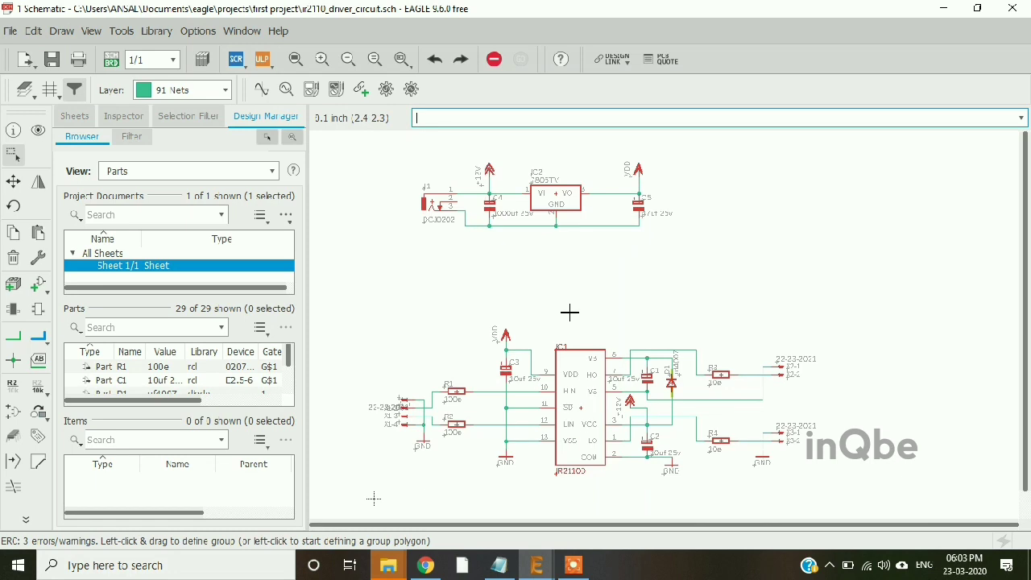
{"action": "left_click", "coordinate": [121, 31]}
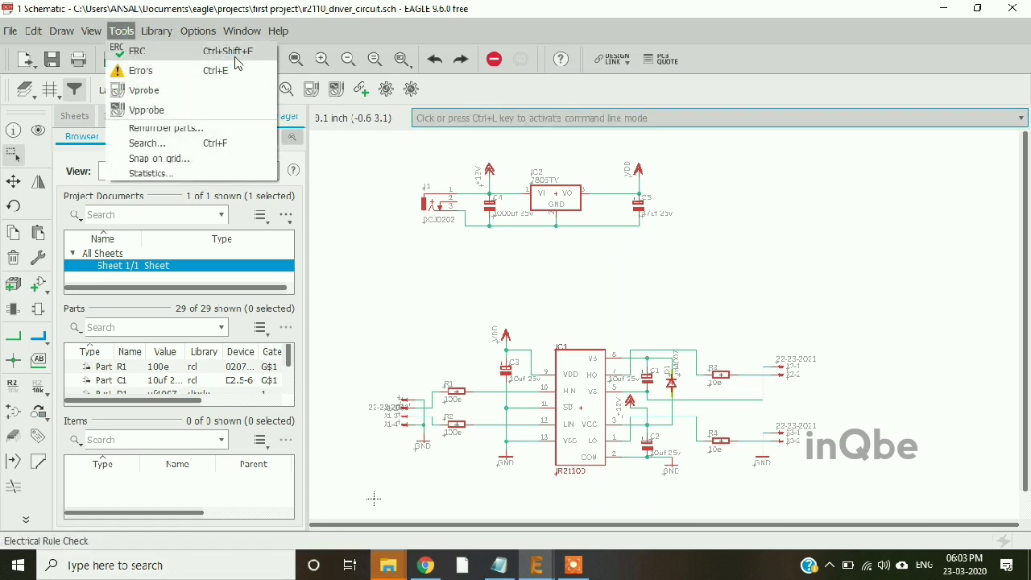
{"action": "left_click", "coordinate": [148, 56]}
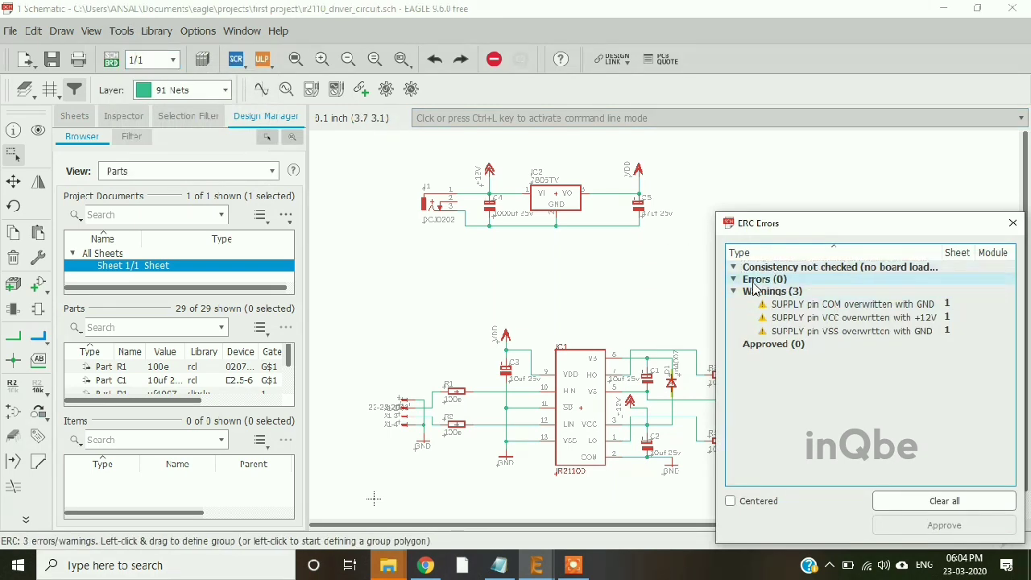
Examine the ERC supply-pin warnings for VSS, COM and VCC at their pins on IC1
{"action": "left_click", "coordinate": [820, 331]}
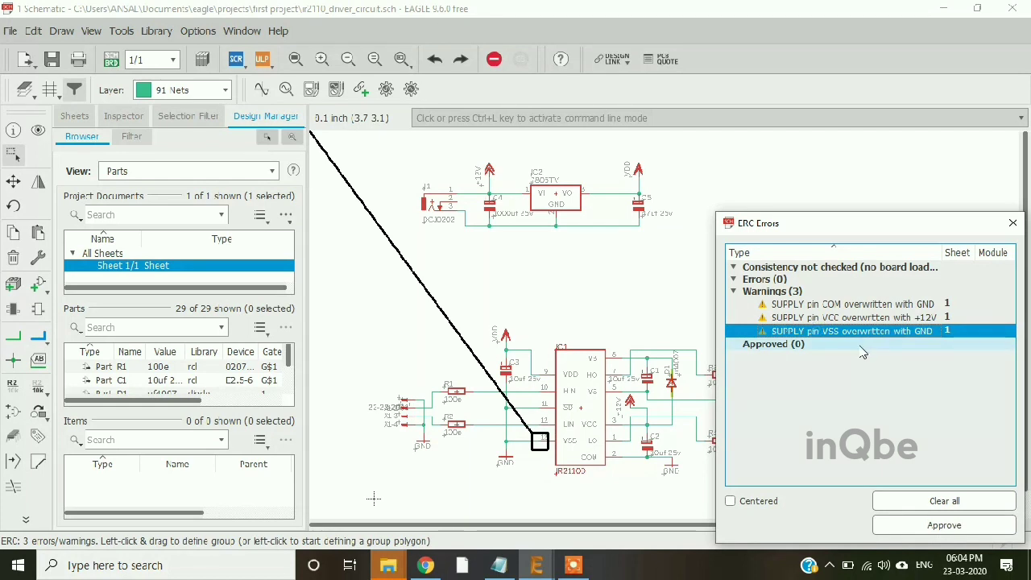
{"action": "left_click", "coordinate": [832, 306]}
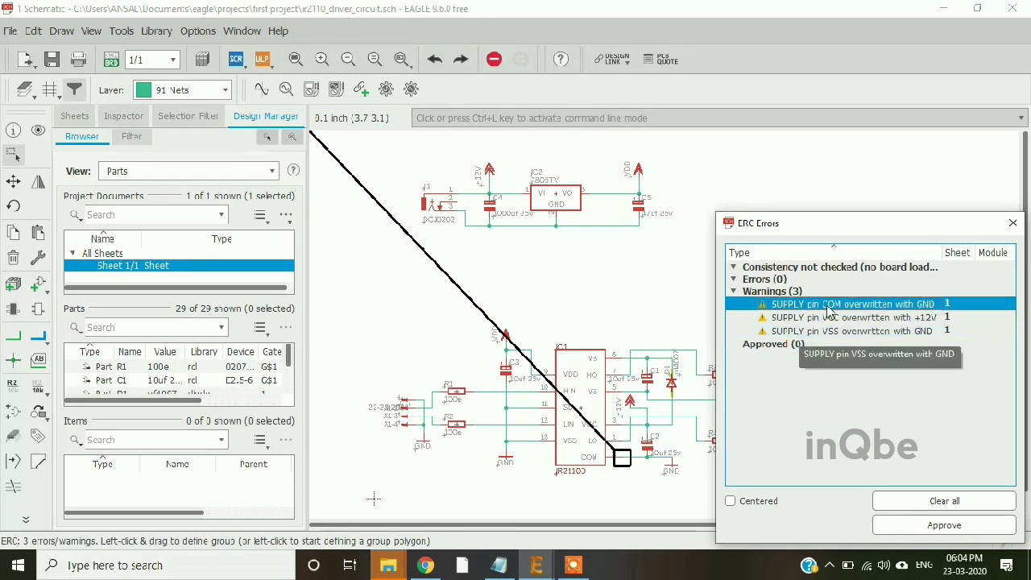
{"action": "scroll", "coordinate": [573, 435], "scroll_direction": "up", "scroll_amount": 5}
{"action": "scroll", "coordinate": [628, 390], "scroll_direction": "down", "scroll_amount": 2}
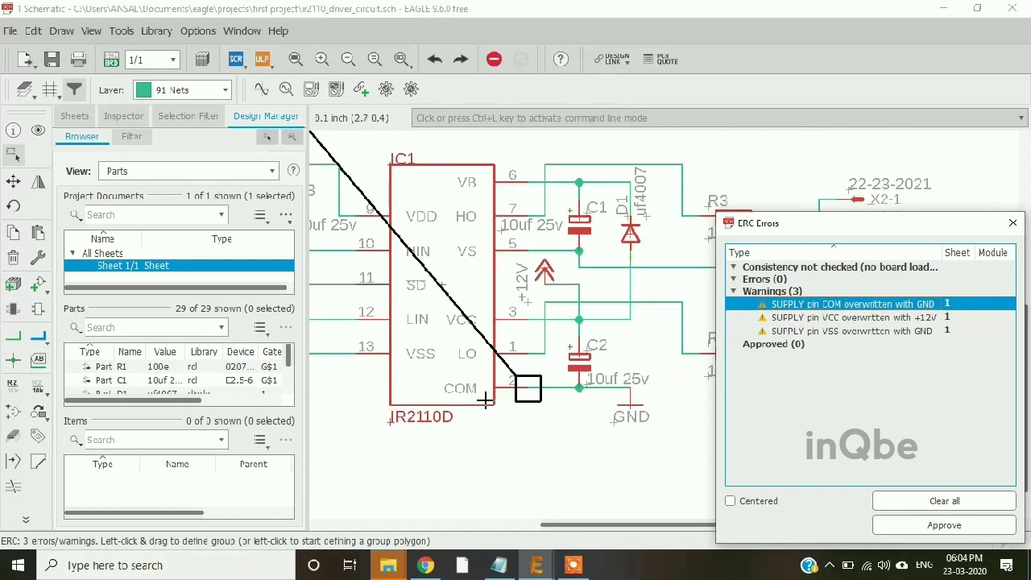
{"action": "scroll", "coordinate": [455, 396], "scroll_direction": "up", "scroll_amount": 3}
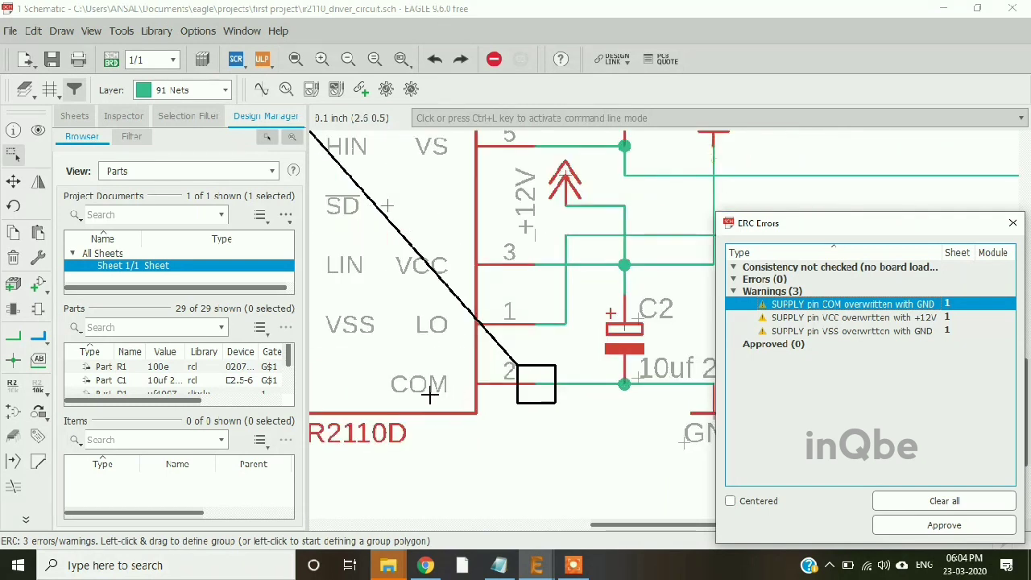
{"action": "scroll", "coordinate": [440, 396], "scroll_direction": "down", "scroll_amount": 1}
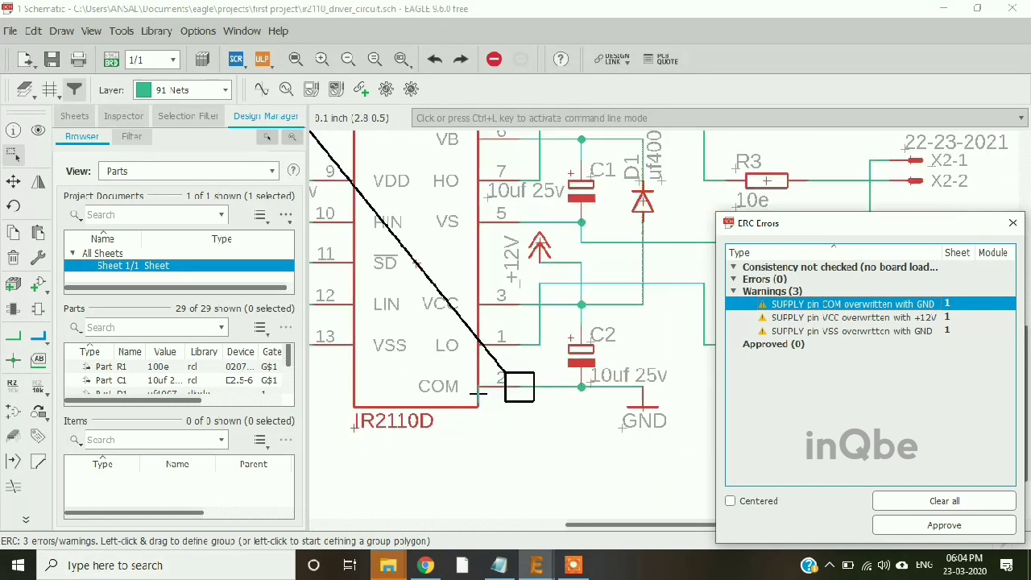
{"action": "left_click", "coordinate": [846, 318]}
{"action": "scroll", "coordinate": [618, 341], "scroll_direction": "down", "scroll_amount": 1}
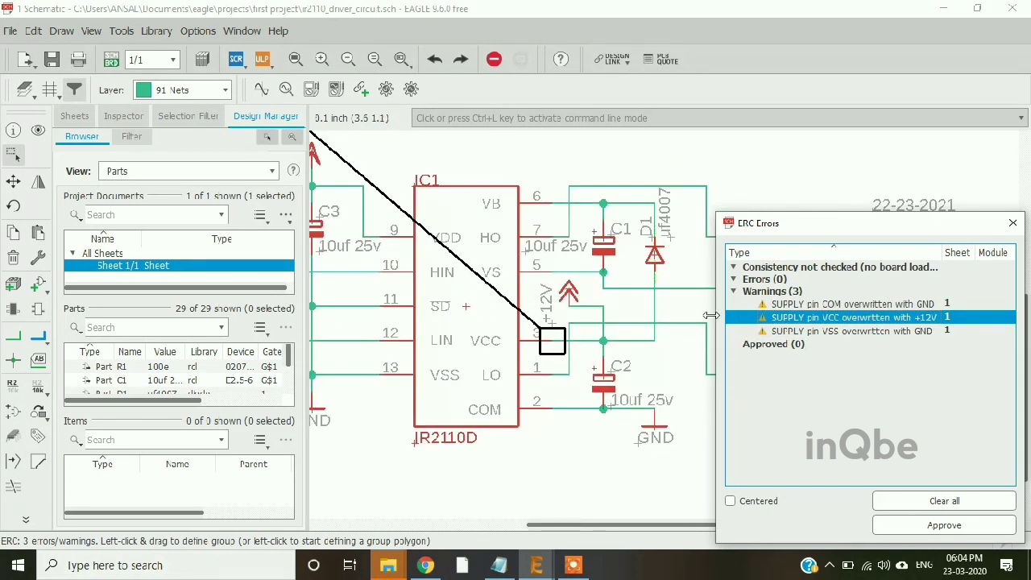
Approve the ERC supply-pin warnings for VSS, VCC and COM, starting with VSS, and close the error list
{"action": "left_click", "coordinate": [868, 336]}
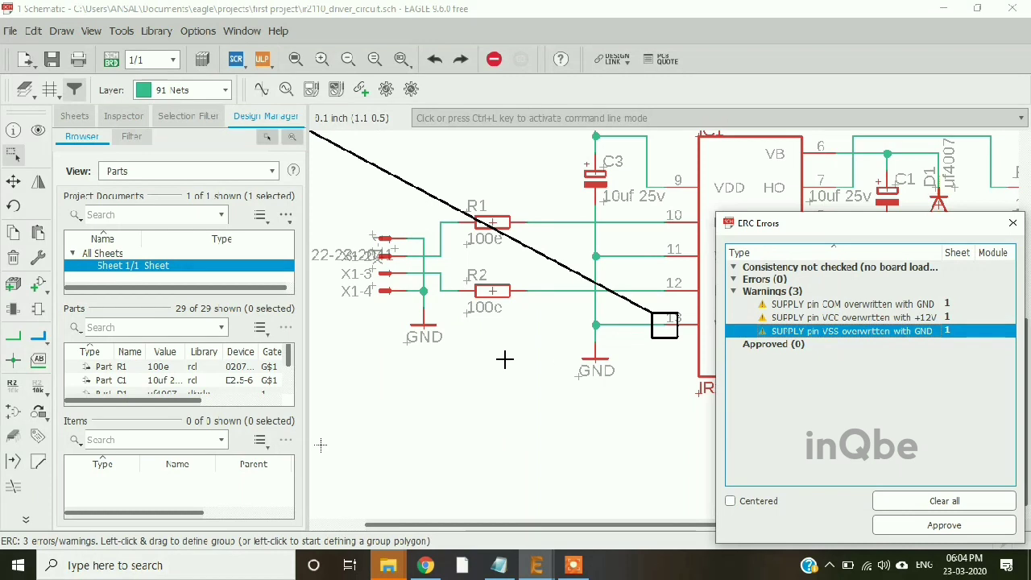
{"action": "scroll", "coordinate": [498, 361], "scroll_direction": "down", "scroll_amount": 2}
{"action": "scroll", "coordinate": [540, 336], "scroll_direction": "up", "scroll_amount": 2}
{"action": "scroll", "coordinate": [500, 354], "scroll_direction": "down", "scroll_amount": 2}
{"action": "scroll", "coordinate": [577, 351], "scroll_direction": "up", "scroll_amount": 3}
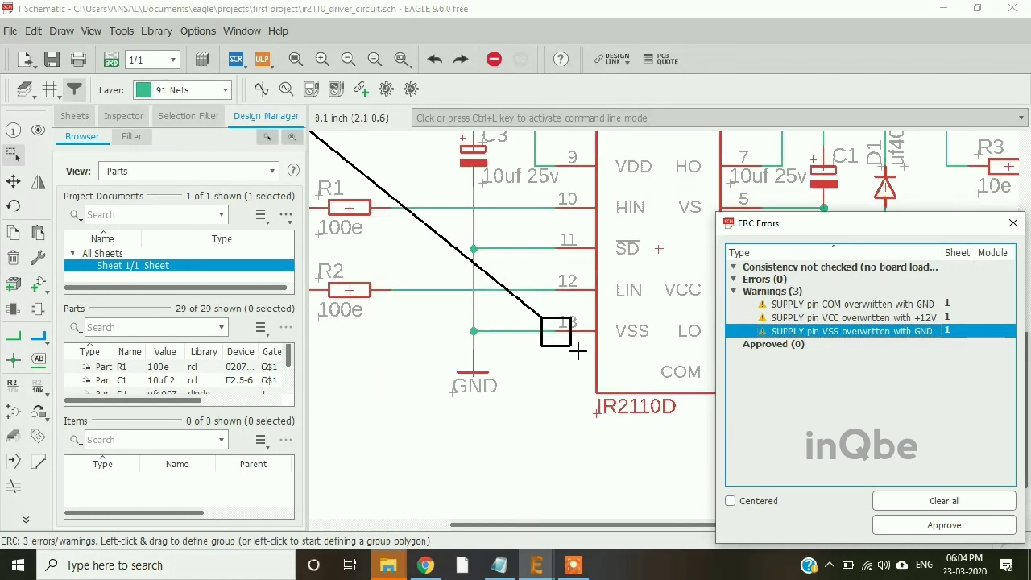
{"action": "left_click", "coordinate": [965, 529]}
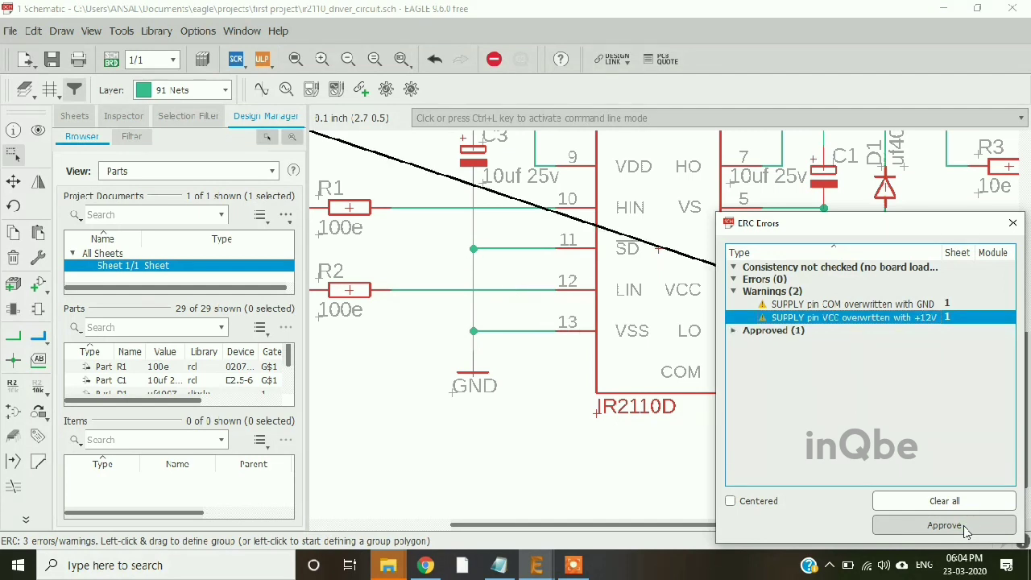
{"action": "left_click", "coordinate": [965, 529]}
{"action": "left_click", "coordinate": [947, 527]}
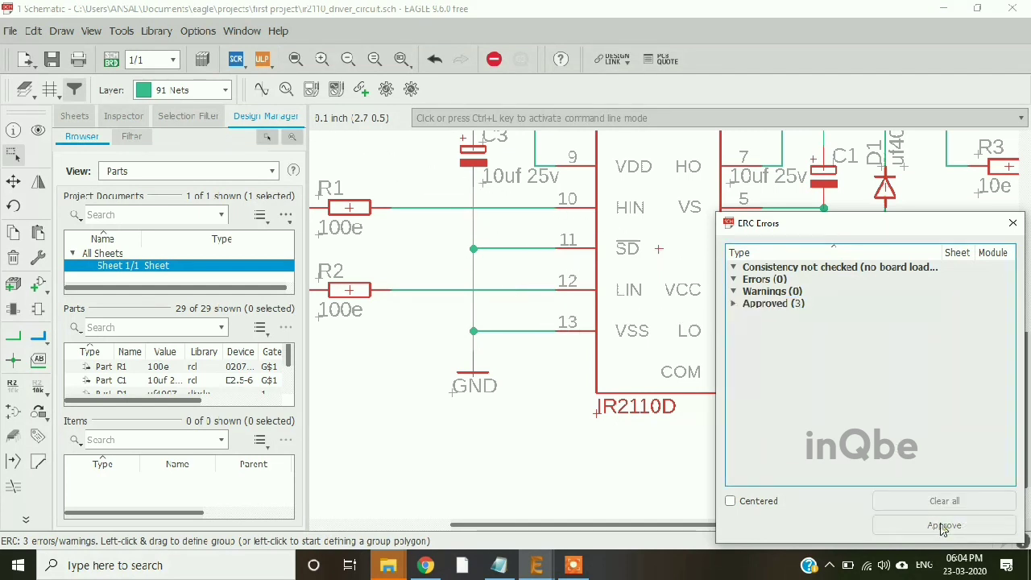
{"action": "left_click", "coordinate": [1013, 223]}
Add the text "connect to low side mosfet" to the schematic right beside connector pin X3-2
{"action": "scroll", "coordinate": [424, 350], "scroll_direction": "down", "scroll_amount": 5}
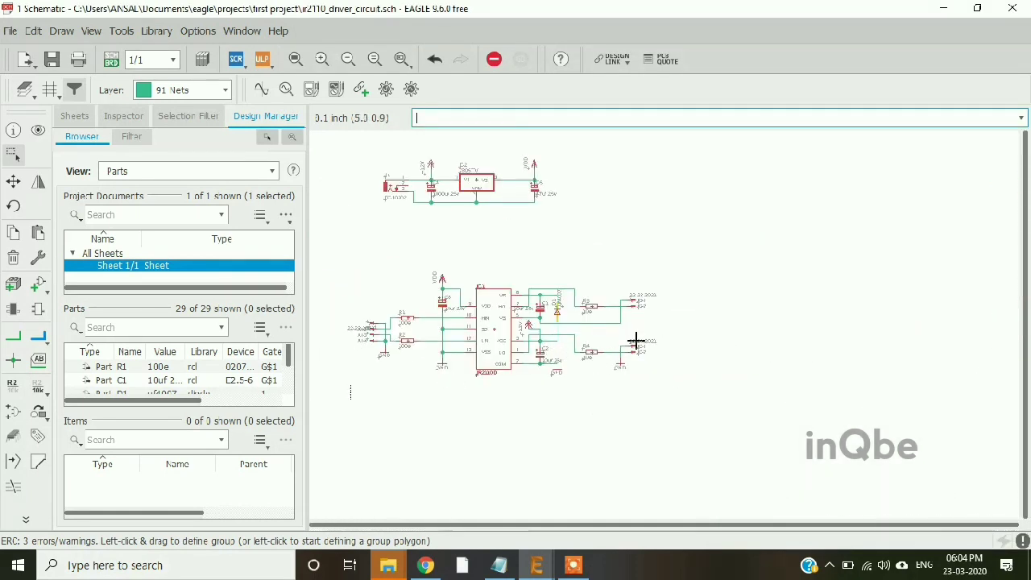
{"action": "left_click", "coordinate": [26, 522]}
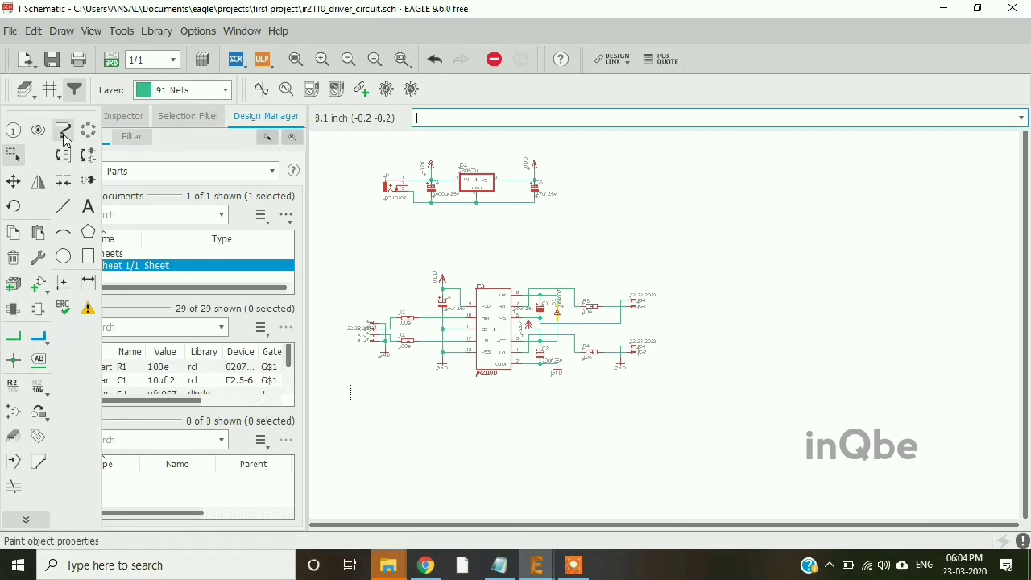
{"action": "left_click", "coordinate": [90, 207]}
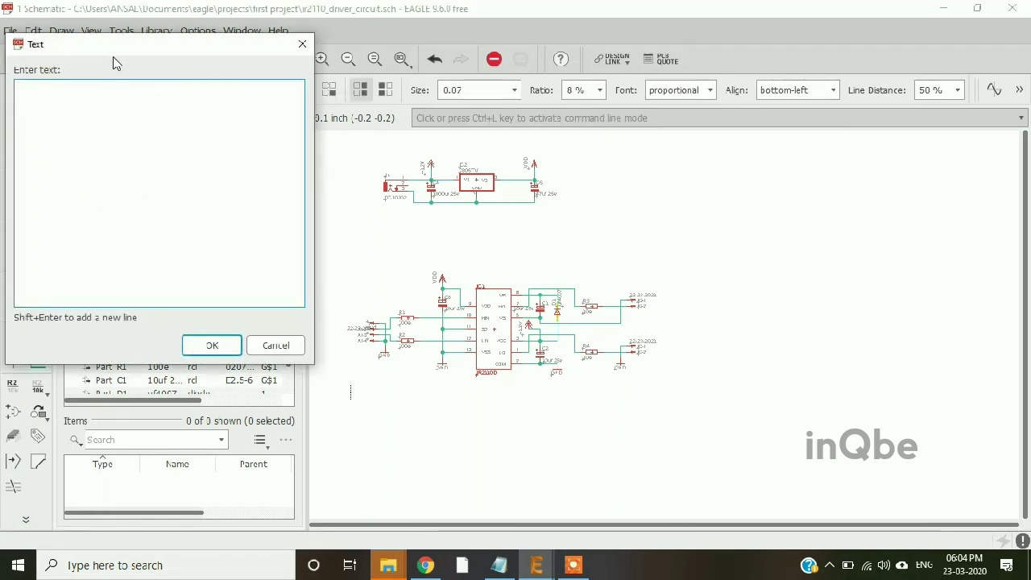
{"action": "left_click_drag", "start_coordinate": [119, 57], "coordinate": [314, 181]}
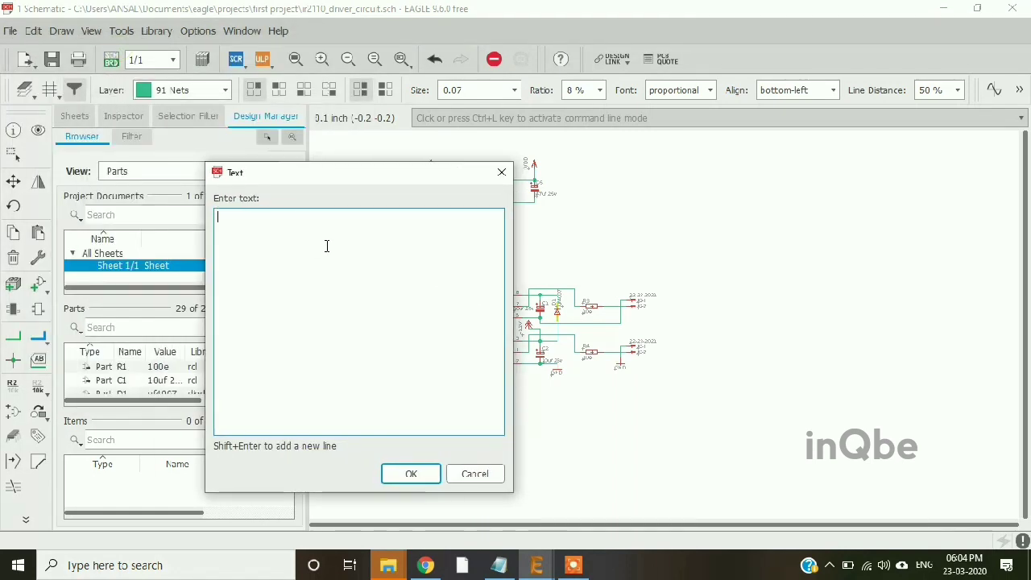
{"action": "type", "text": "ornect to "}
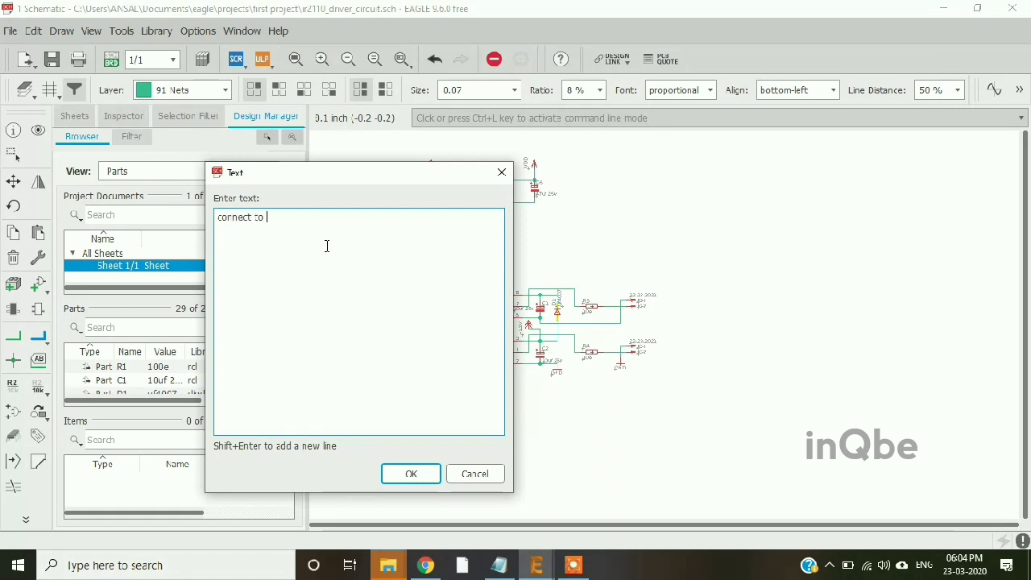
{"action": "type", "text": "ow"}
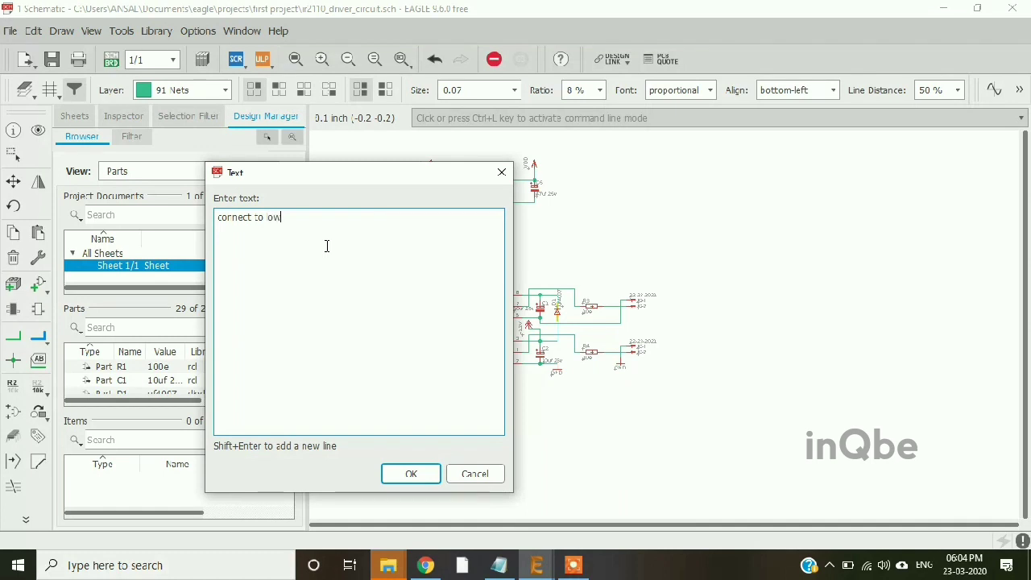
{"action": "type", "text": " side mosfet"}
{"action": "key", "text": "Return"}
{"action": "scroll", "coordinate": [621, 362], "scroll_direction": "up", "scroll_amount": 4}
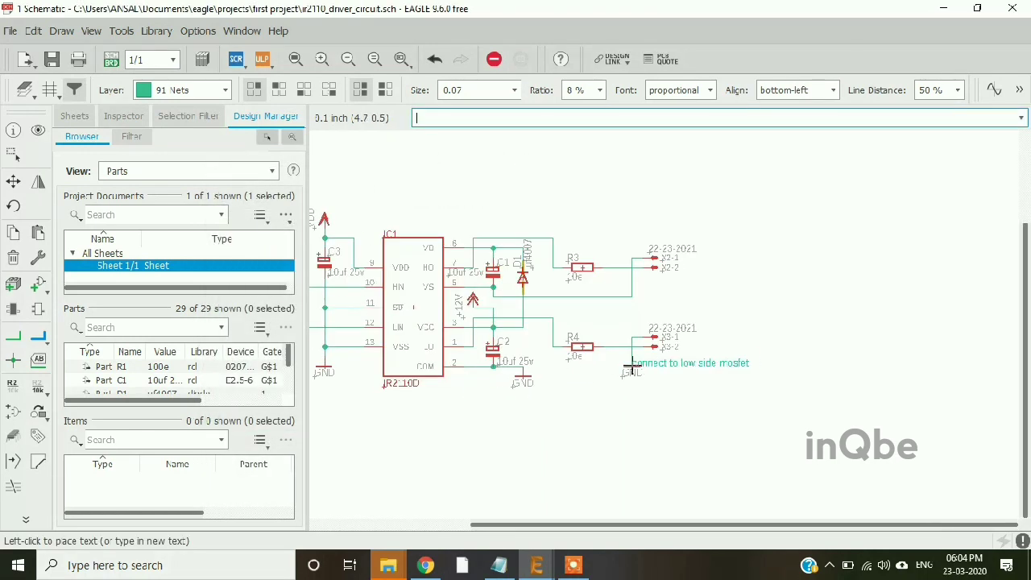
{"action": "scroll", "coordinate": [646, 360], "scroll_direction": "up", "scroll_amount": 2}
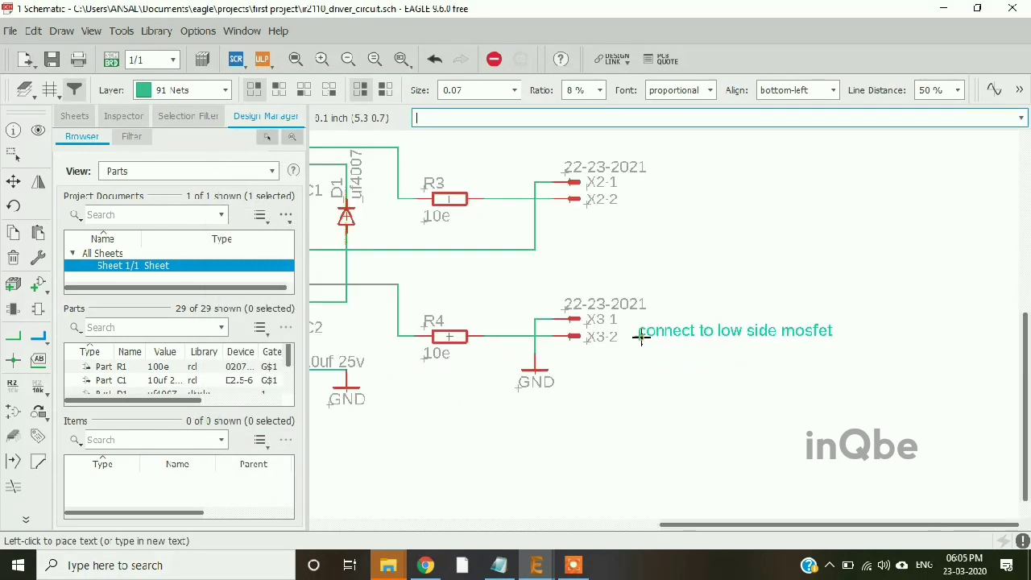
{"action": "left_click", "coordinate": [641, 336]}
Add the text "connect to high side mosfet" to the schematic right beside connector pin X2-2
{"action": "key", "text": "Escape"}
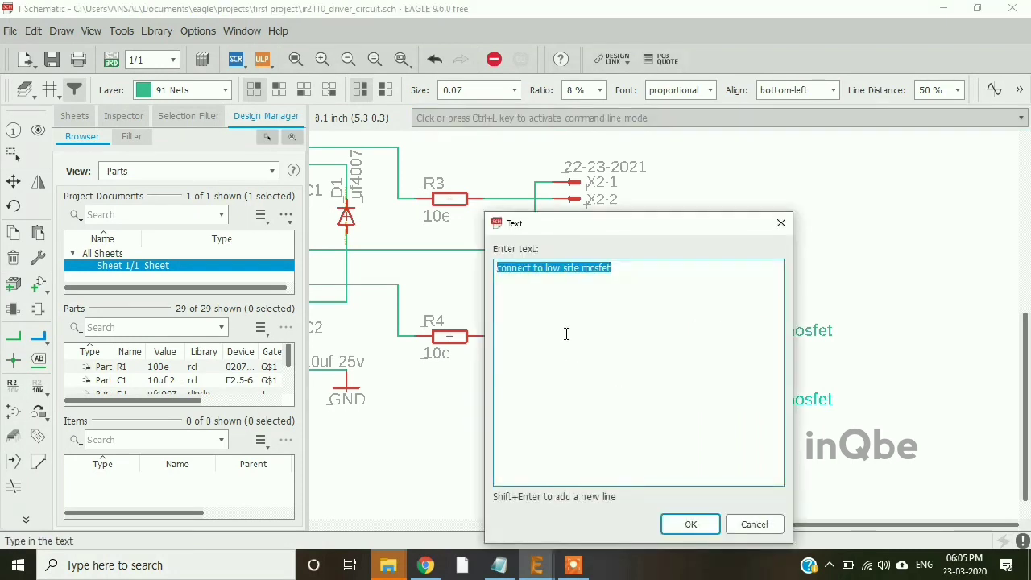
{"action": "left_click", "coordinate": [553, 291]}
{"action": "type", "text": "high"}
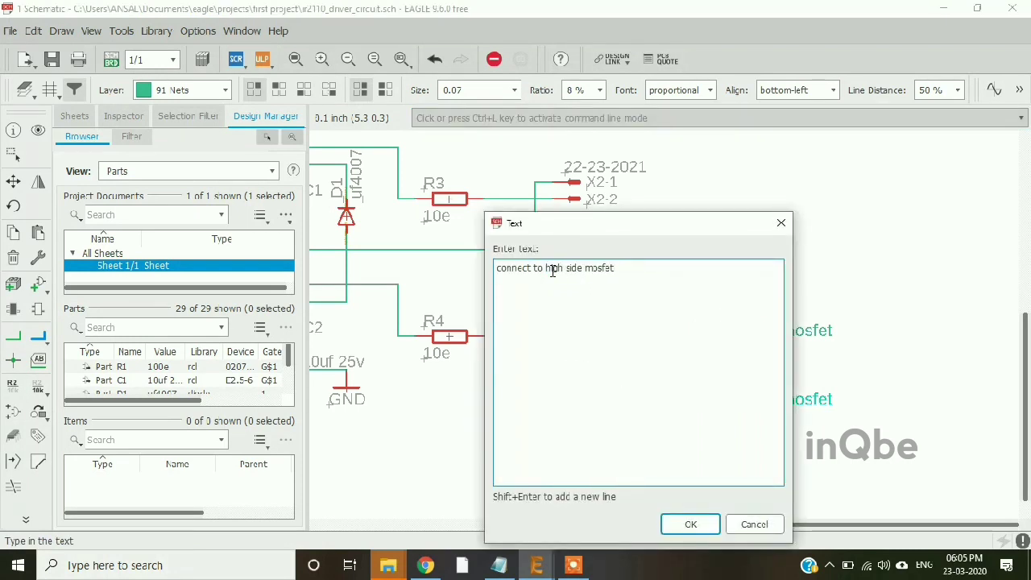
{"action": "left_click", "coordinate": [701, 527]}
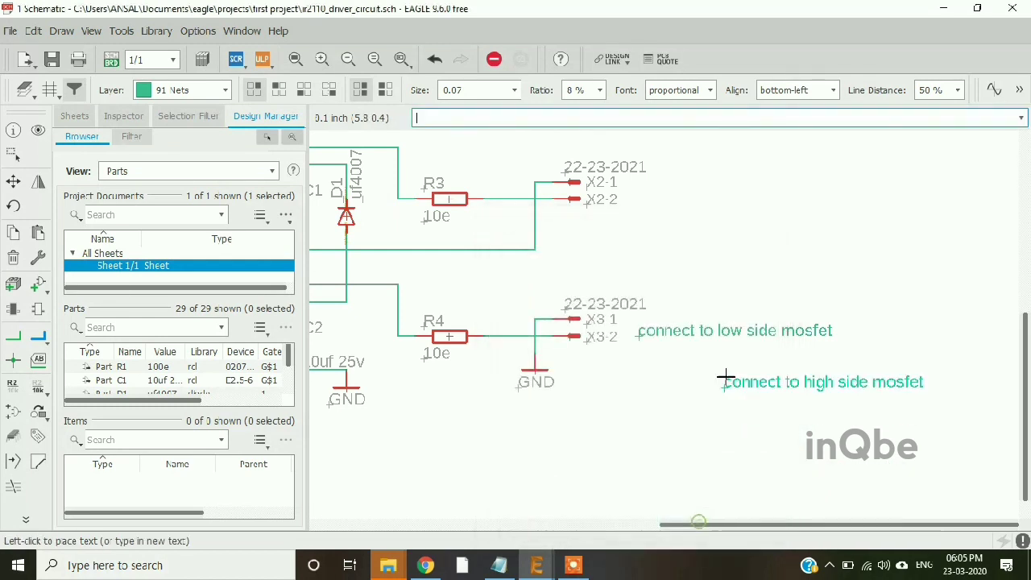
{"action": "left_click", "coordinate": [643, 202]}
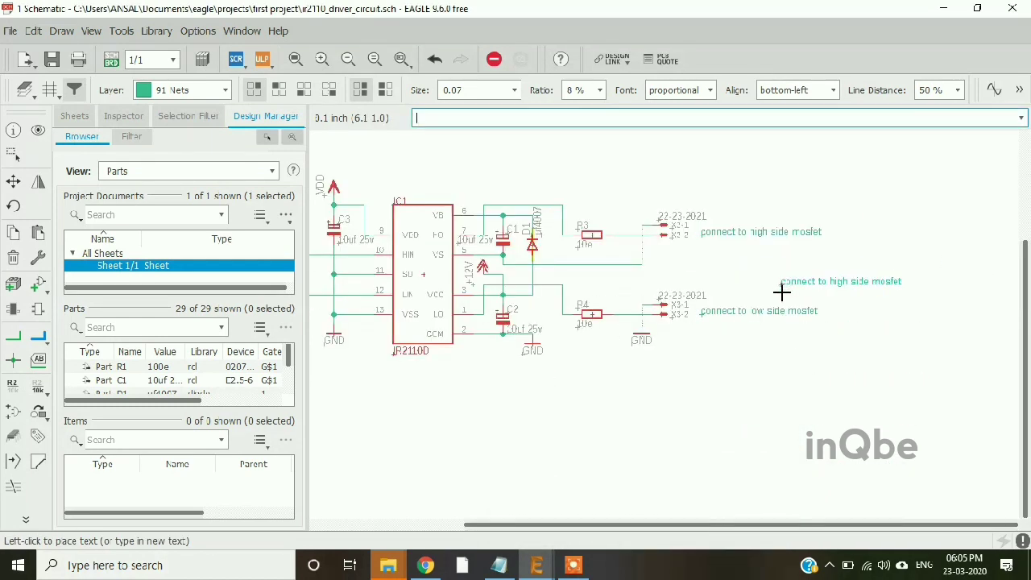
Add the text "input pulses" to the left of input connector X1
{"action": "scroll", "coordinate": [725, 314], "scroll_direction": "down", "scroll_amount": 3}
{"action": "key", "text": "Escape"}
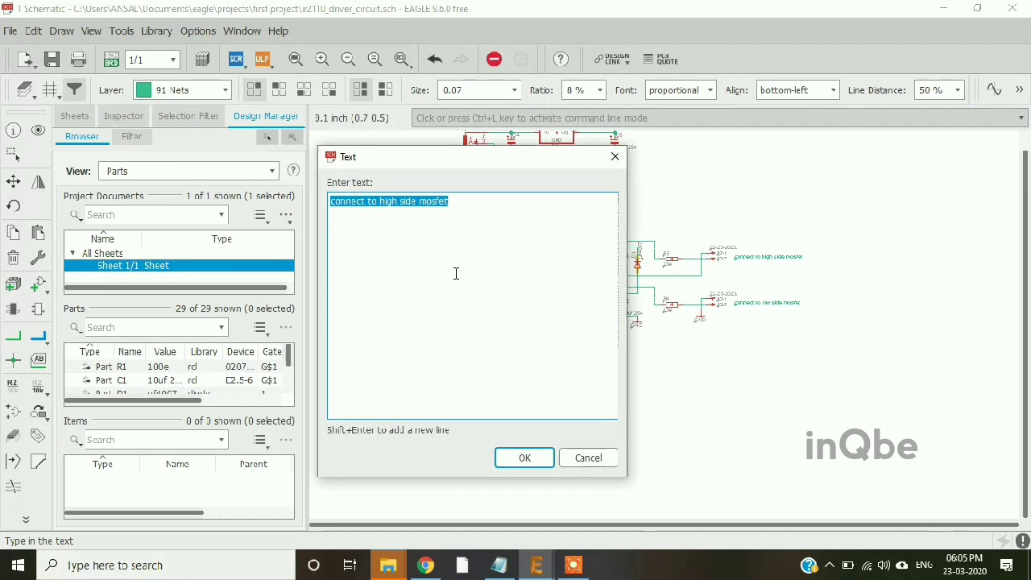
{"action": "type", "text": "Inpu"}
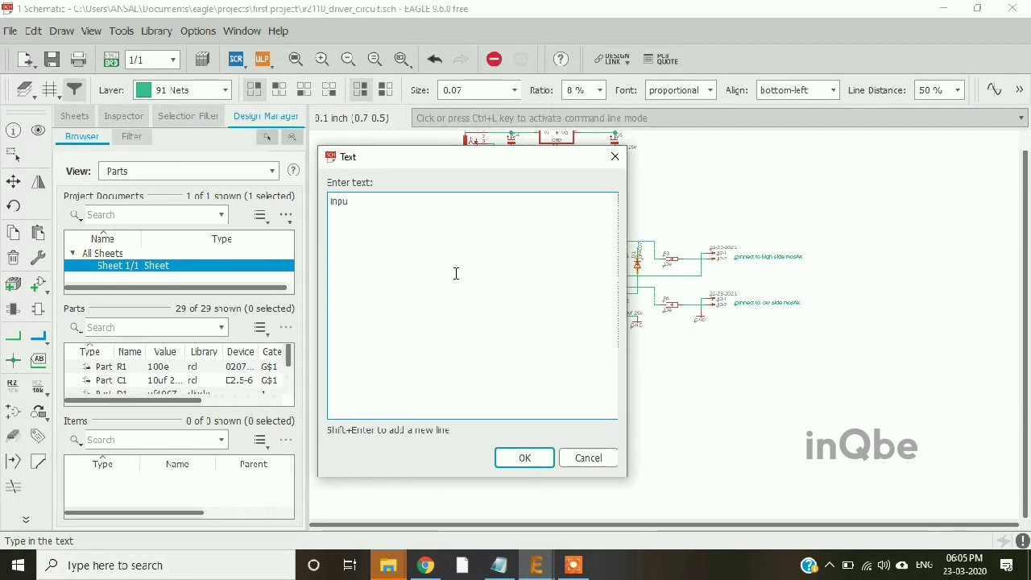
{"action": "type", "text": "t pulses"}
{"action": "key", "text": "Return"}
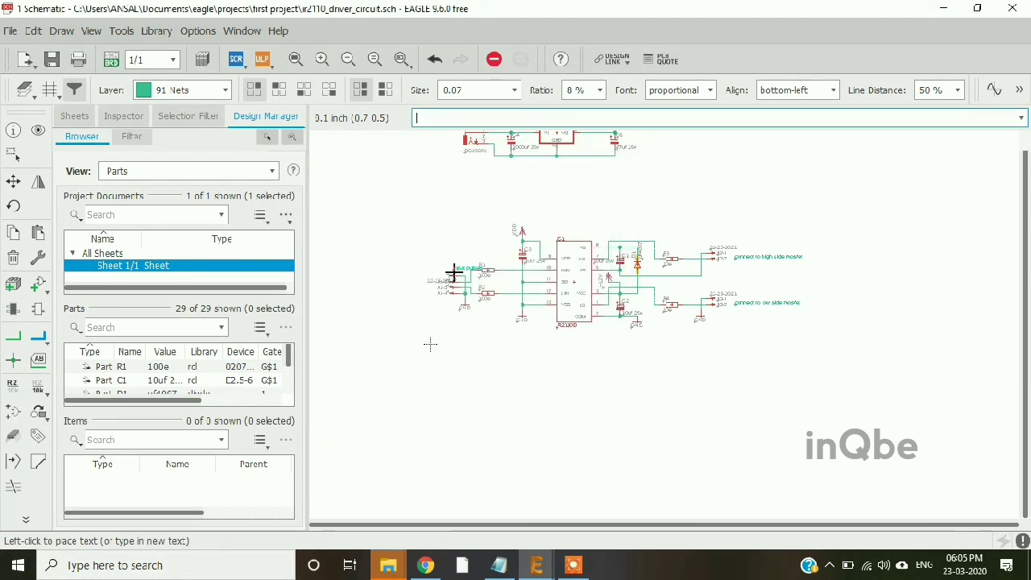
{"action": "scroll", "coordinate": [811, 352], "scroll_direction": "up", "scroll_amount": 5}
{"action": "scroll", "coordinate": [705, 363], "scroll_direction": "up", "scroll_amount": 2}
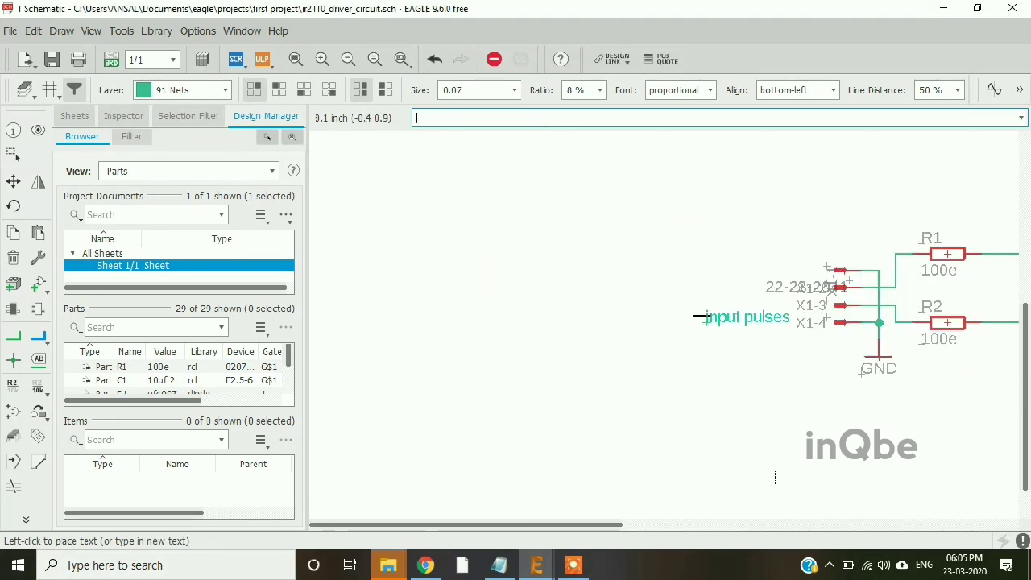
{"action": "left_click", "coordinate": [697, 307]}
Add the text "12v input supply" just below the DC jack J1 and leave the text command
{"action": "scroll", "coordinate": [538, 396], "scroll_direction": "down", "scroll_amount": 3}
{"action": "scroll", "coordinate": [500, 380], "scroll_direction": "down", "scroll_amount": 2}
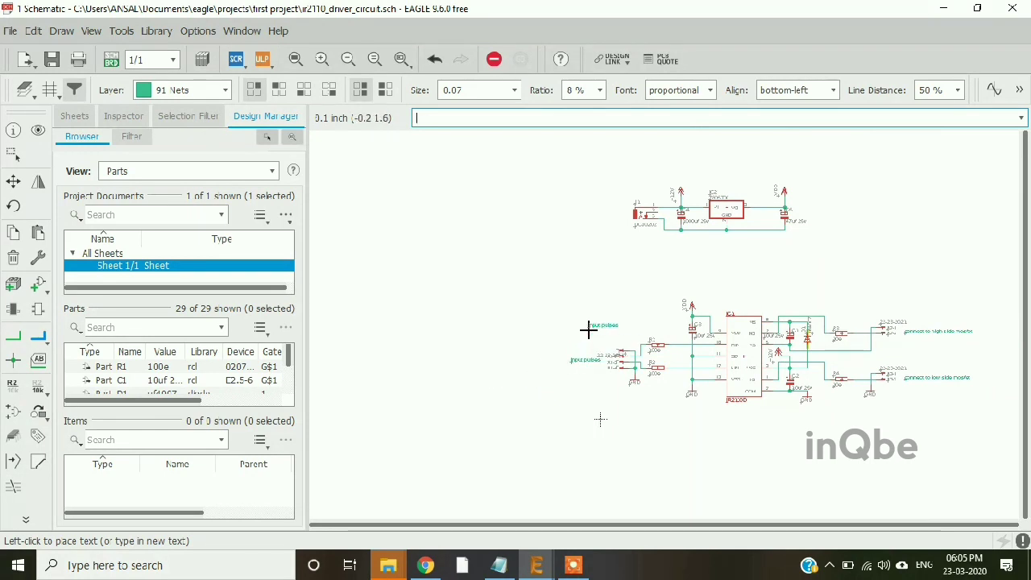
{"action": "key", "text": "Escape"}
{"action": "type", "text": "12V"}
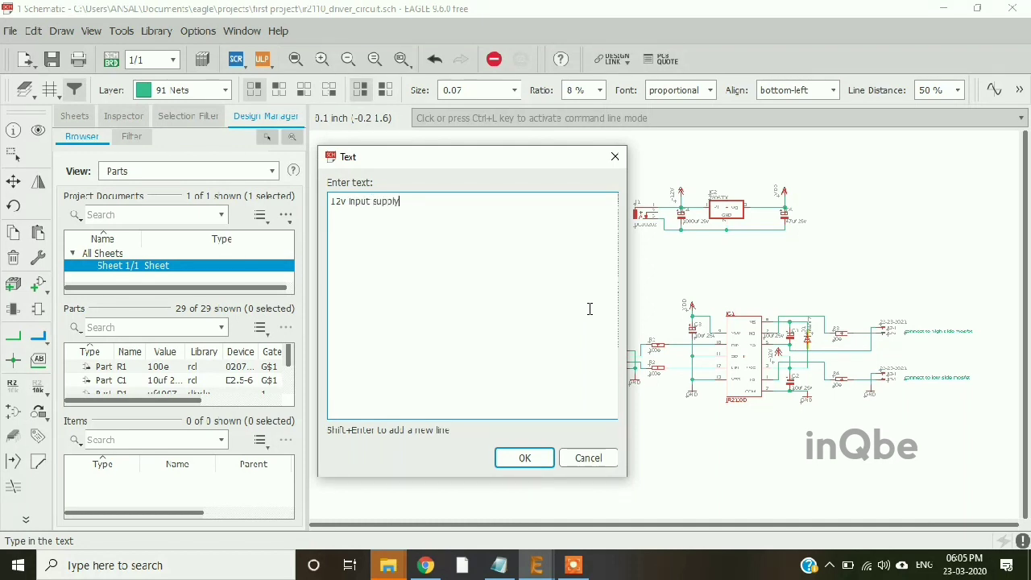
{"action": "key", "text": "Return"}
{"action": "scroll", "coordinate": [621, 242], "scroll_direction": "up", "scroll_amount": 2}
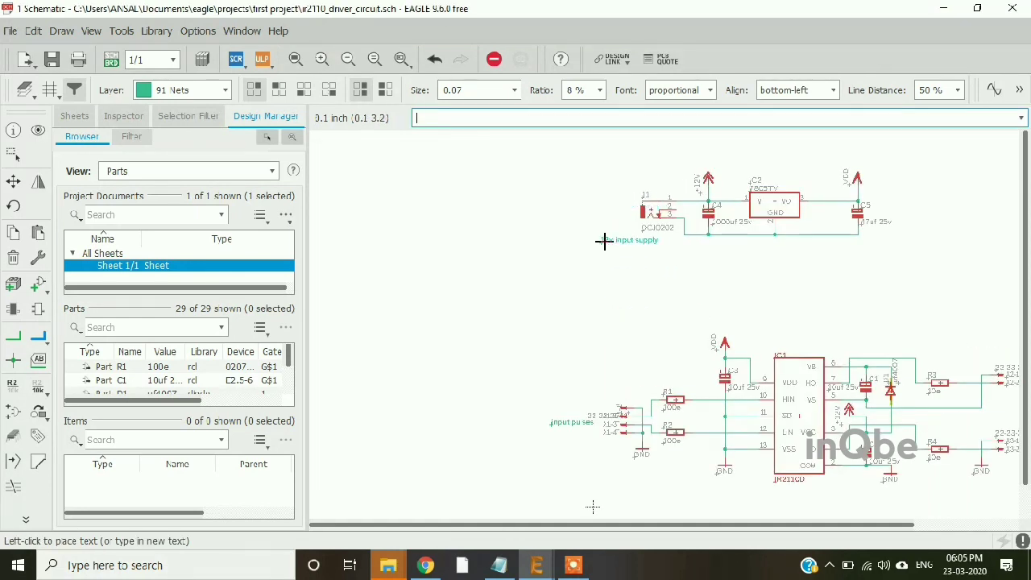
{"action": "left_click", "coordinate": [612, 244]}
{"action": "scroll", "coordinate": [525, 295], "scroll_direction": "down", "scroll_amount": 3}
{"action": "scroll", "coordinate": [724, 295], "scroll_direction": "up", "scroll_amount": 3}
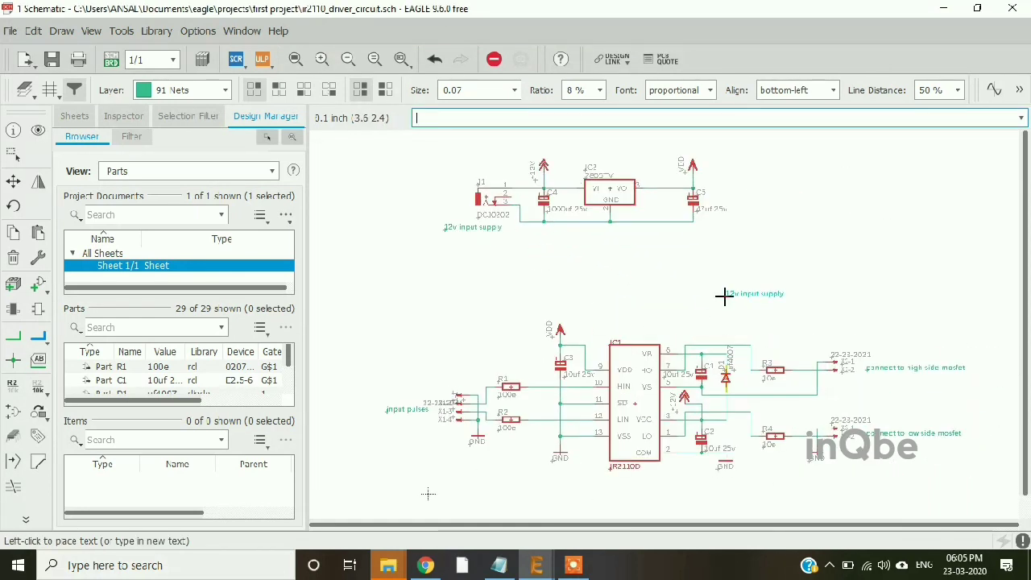
{"action": "key", "text": "Escape"}
{"action": "key", "text": "Escape"}
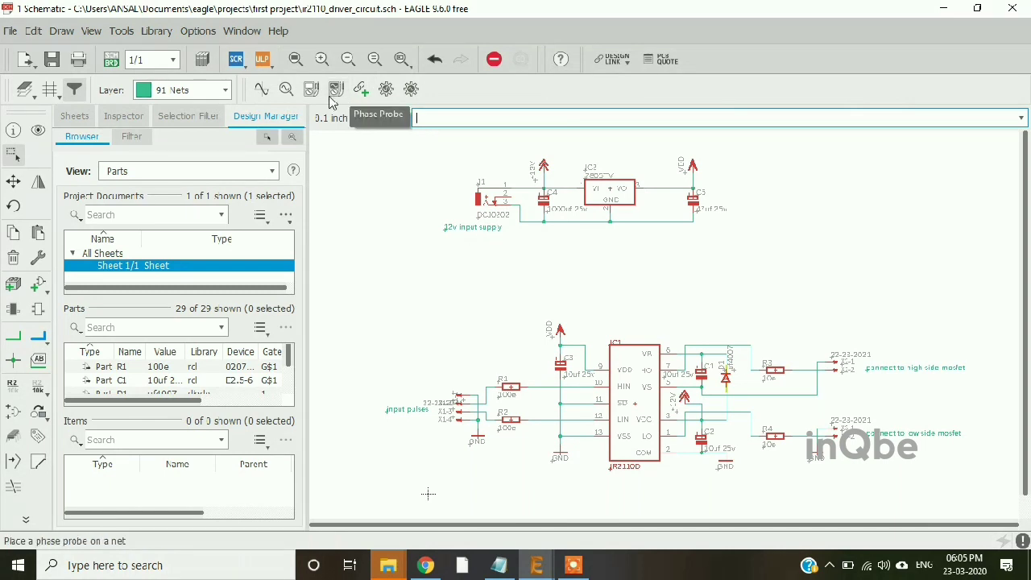
Save the schematic, create the board layout from it and maximize the board window
{"action": "left_click", "coordinate": [54, 60]}
{"action": "scroll", "coordinate": [460, 402], "scroll_direction": "down", "scroll_amount": 2}
{"action": "scroll", "coordinate": [603, 242], "scroll_direction": "up", "scroll_amount": 2}
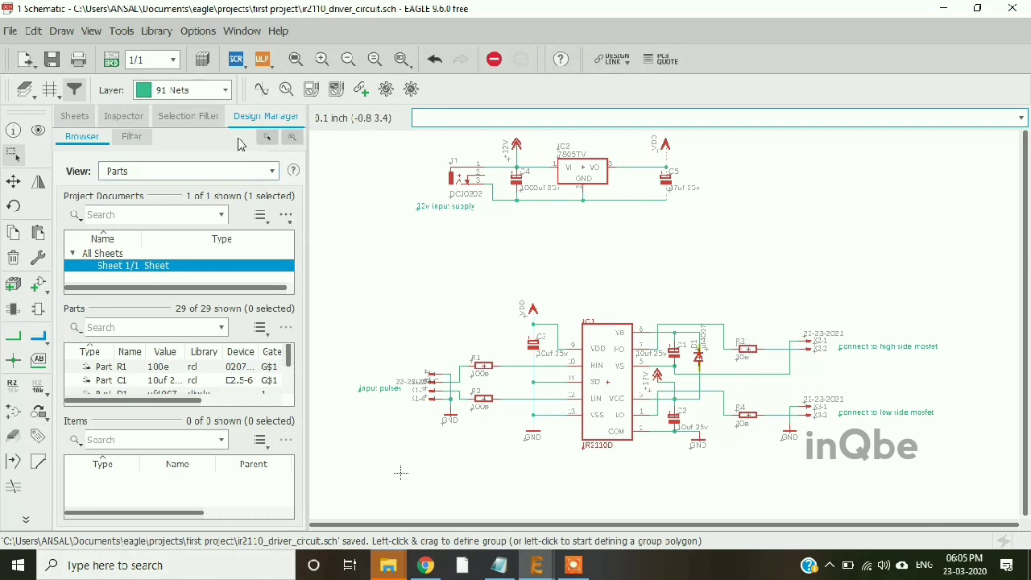
{"action": "left_click", "coordinate": [110, 61]}
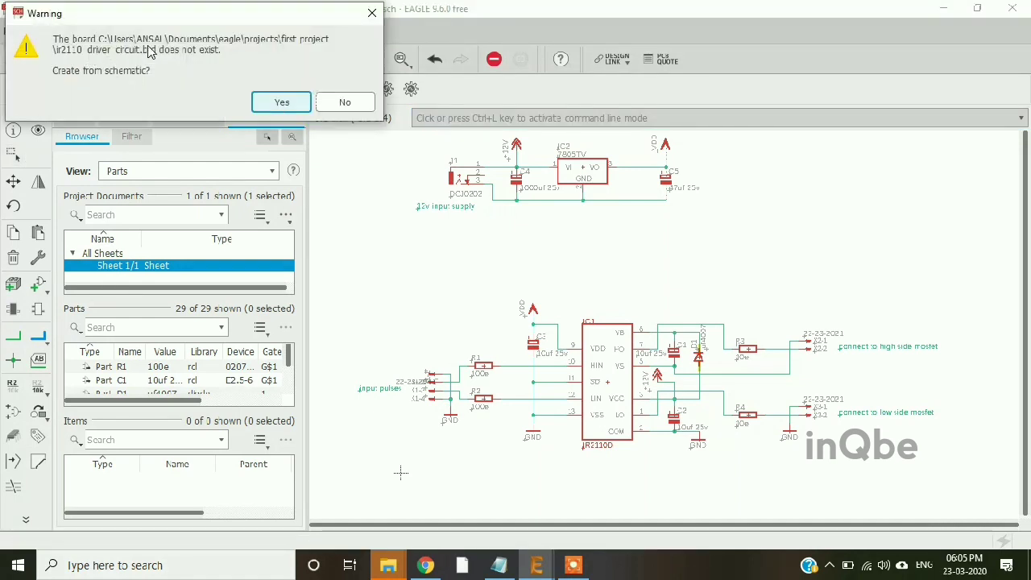
{"action": "left_click", "coordinate": [280, 103]}
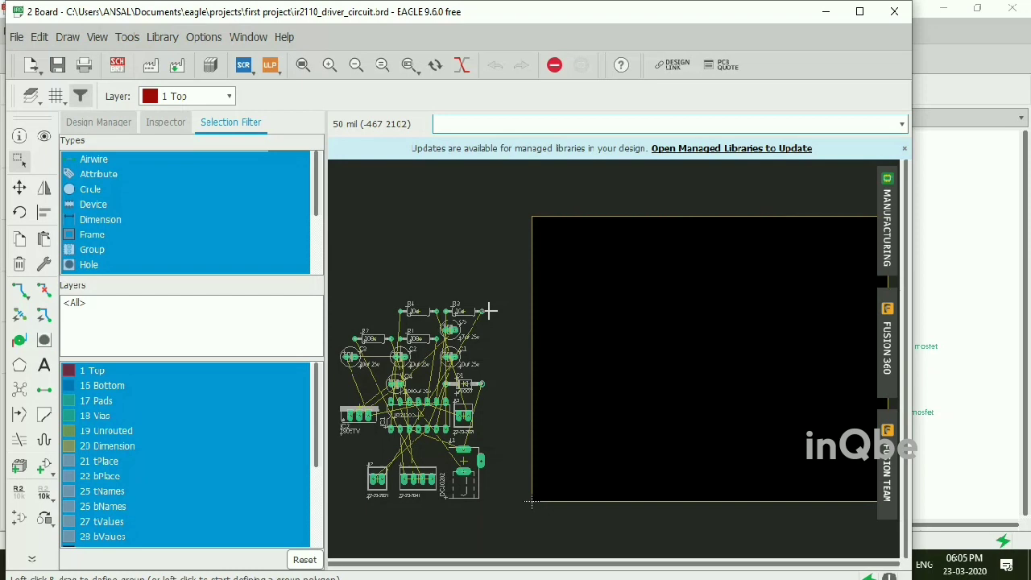
{"action": "left_click", "coordinate": [858, 12]}
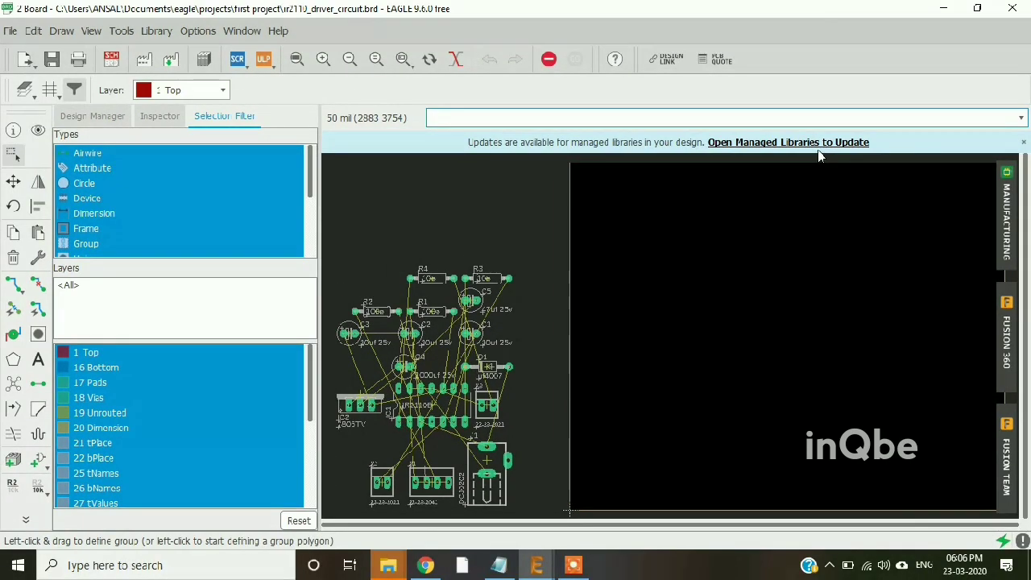
{"action": "scroll", "coordinate": [516, 241], "scroll_direction": "down", "scroll_amount": 1}
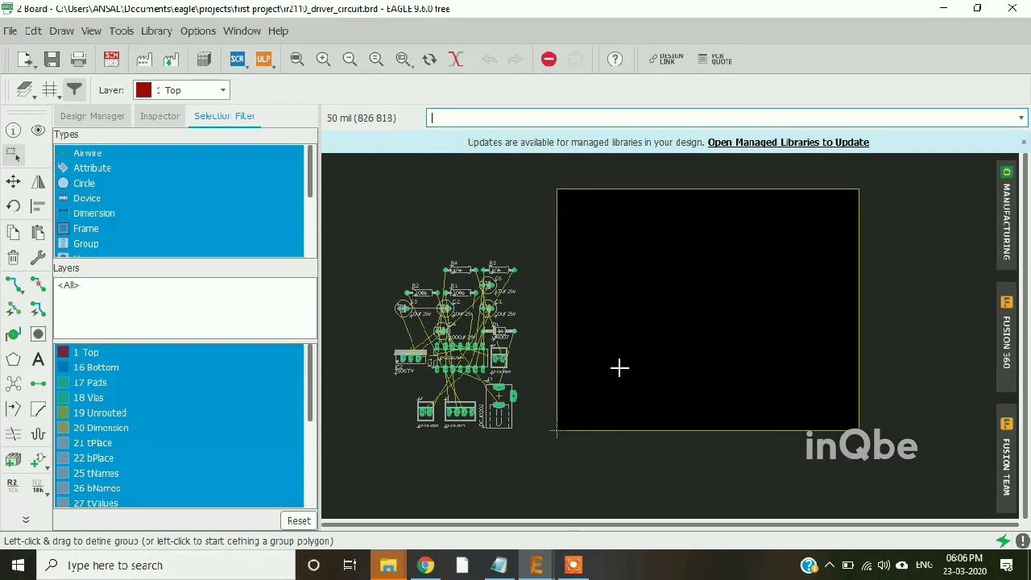
{"action": "scroll", "coordinate": [481, 394], "scroll_direction": "up", "scroll_amount": 1}
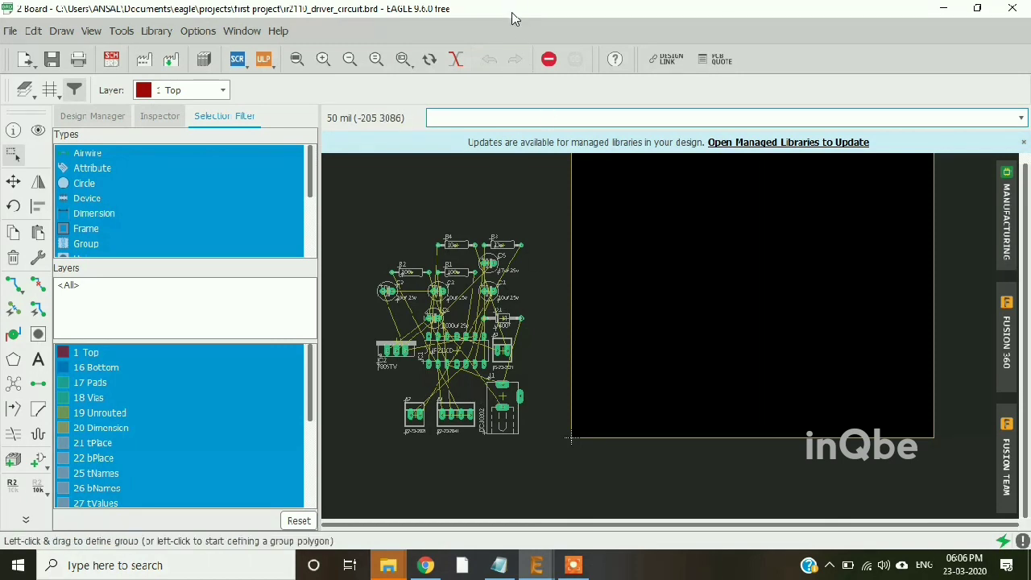
Arrange the board and schematic windows side by side and try to narrow the schematic's side panel
{"action": "key", "text": "super+Left"}
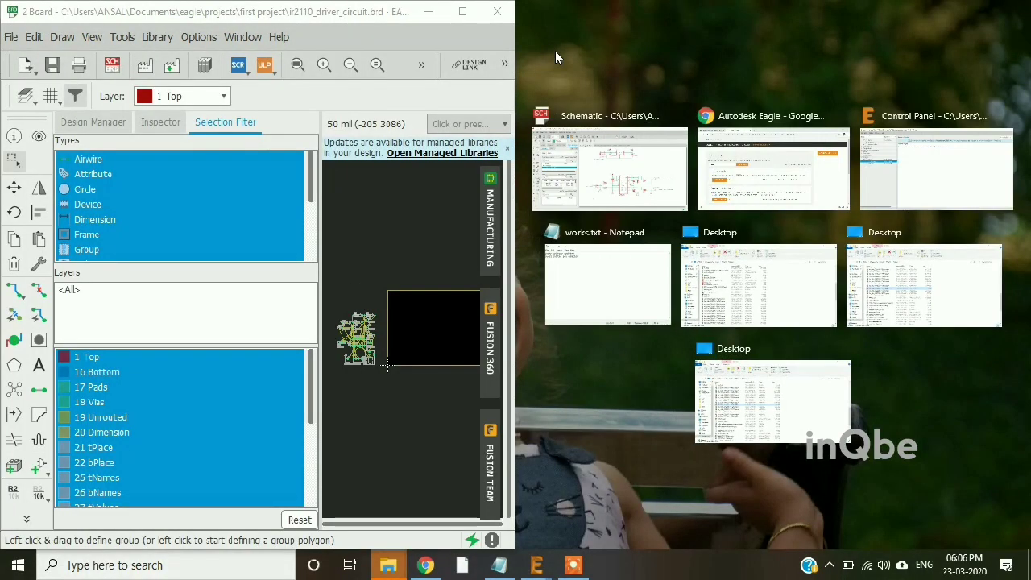
{"action": "left_click", "coordinate": [606, 159]}
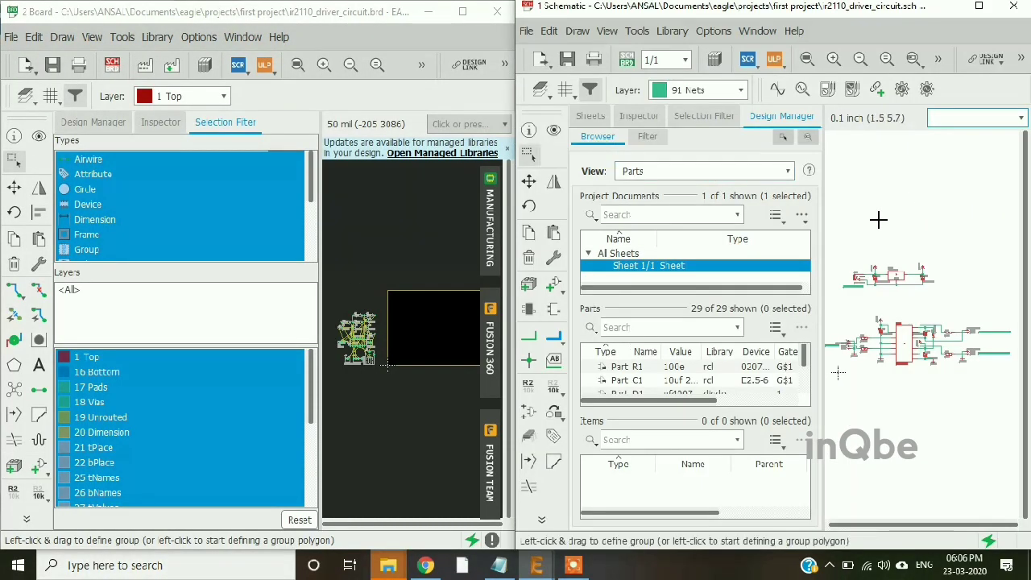
{"action": "left_click_drag", "start_coordinate": [822, 149], "coordinate": [663, 154]}
{"action": "left_click_drag", "start_coordinate": [818, 239], "coordinate": [712, 239]}
{"action": "scroll", "coordinate": [844, 228], "scroll_direction": "down", "scroll_amount": 3}
{"action": "scroll", "coordinate": [867, 281], "scroll_direction": "up", "scroll_amount": 5}
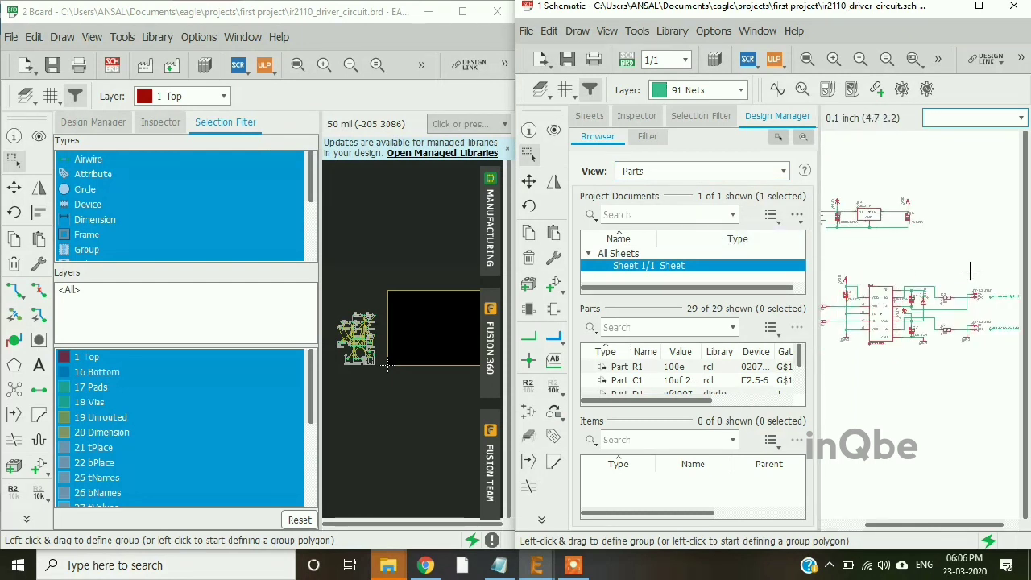
{"action": "scroll", "coordinate": [973, 284], "scroll_direction": "down", "scroll_amount": 3}
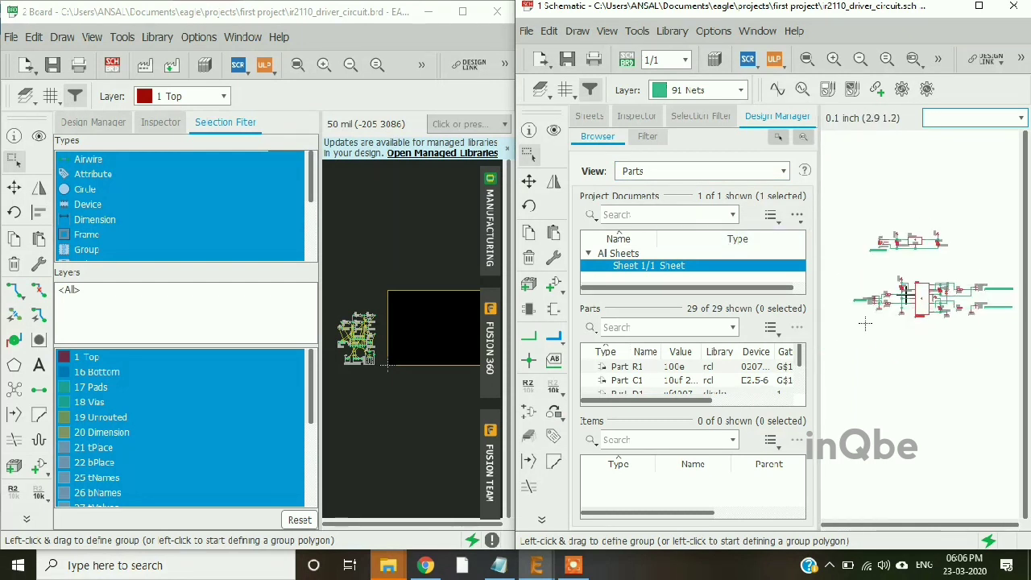
{"action": "left_click", "coordinate": [320, 241]}
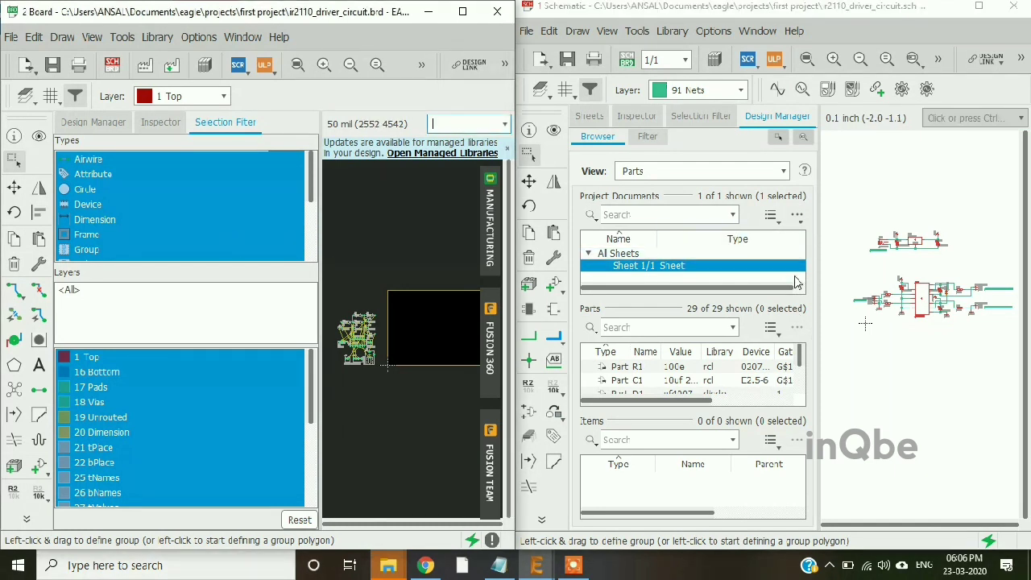
{"action": "scroll", "coordinate": [865, 323], "scroll_direction": "up", "scroll_amount": 4}
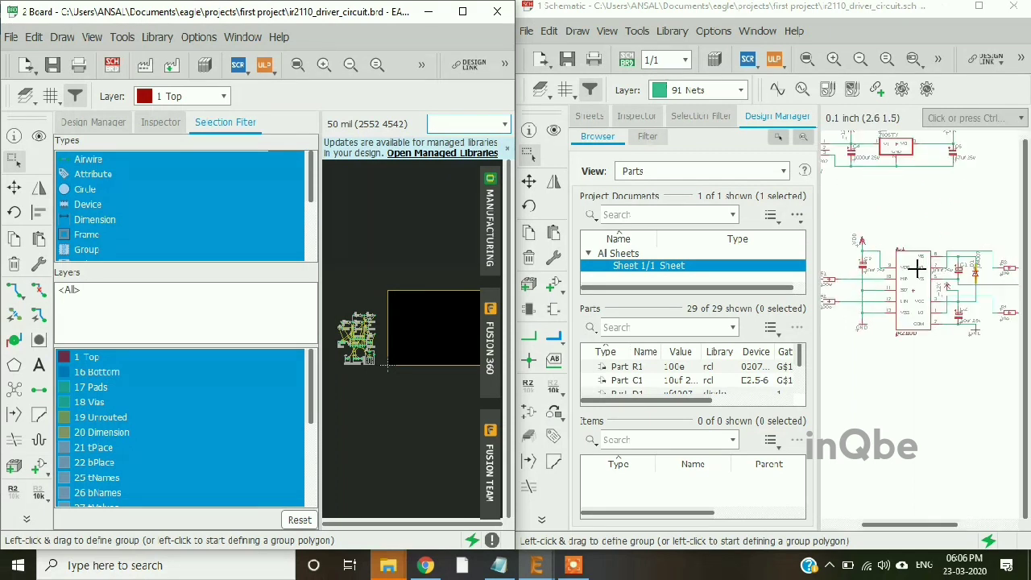
{"action": "scroll", "coordinate": [870, 274], "scroll_direction": "down", "scroll_amount": 3}
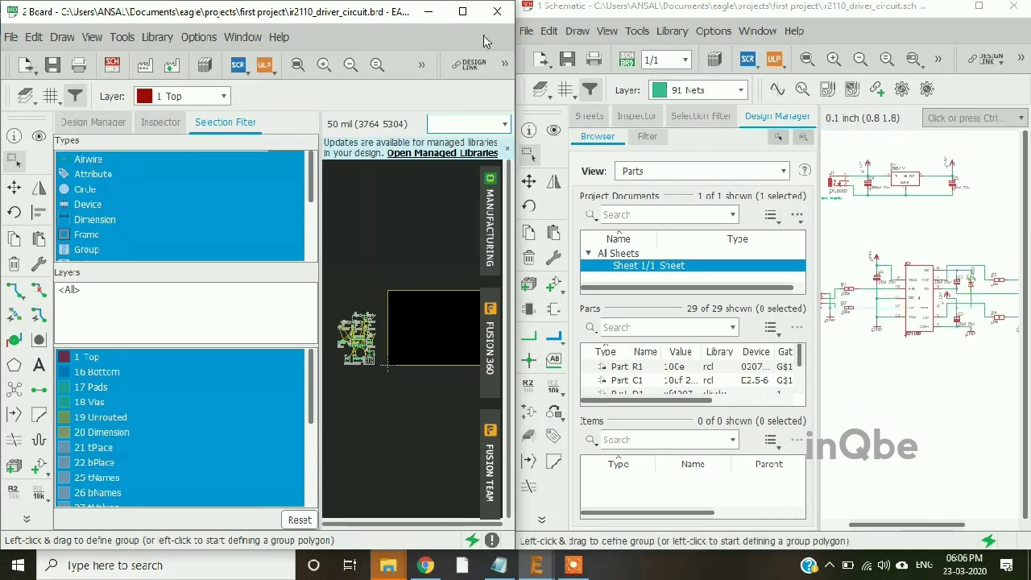
Maximize the board window, switch to the schematic and maximize that window as well
{"action": "left_click", "coordinate": [463, 11]}
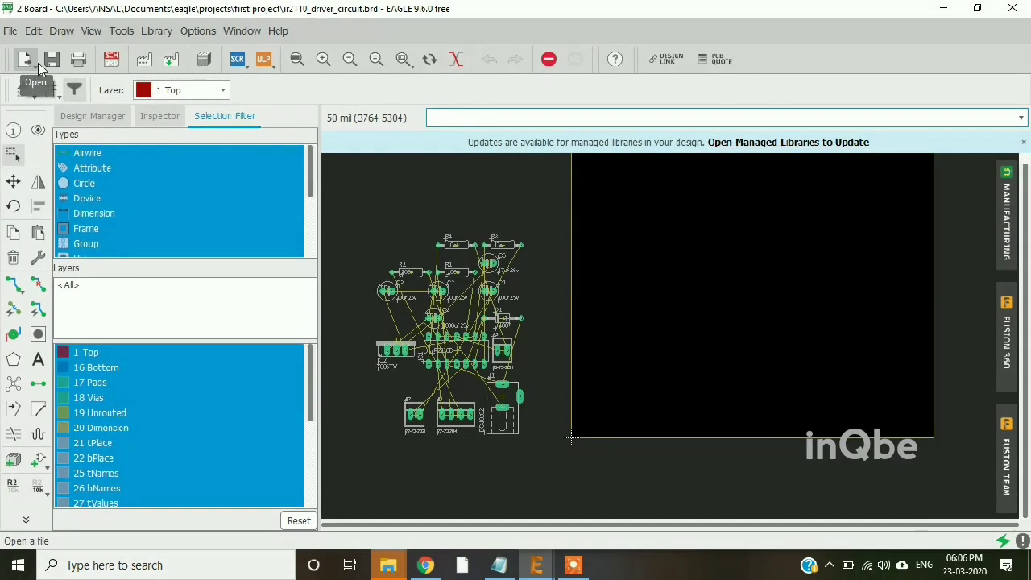
{"action": "left_click", "coordinate": [110, 62]}
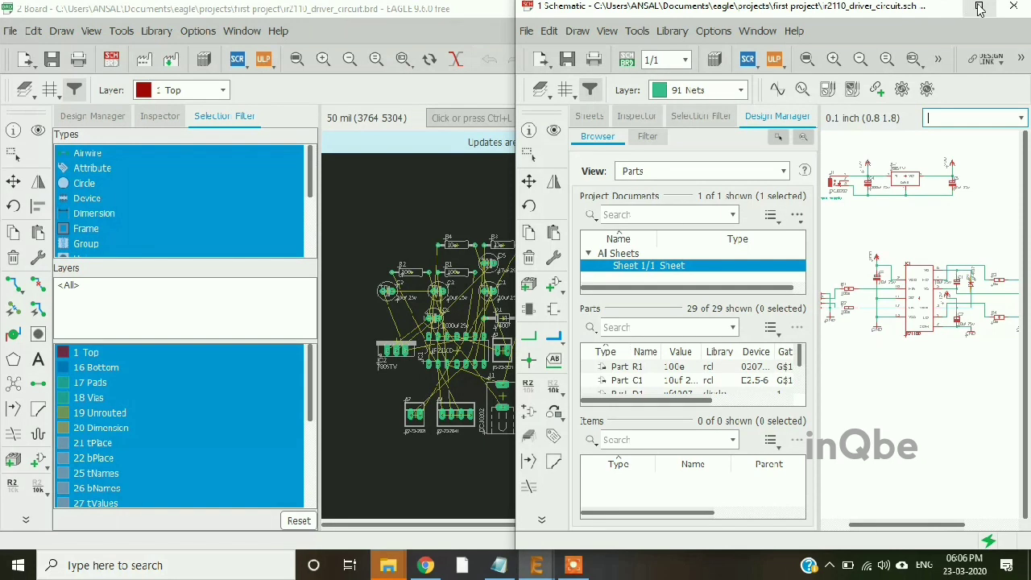
{"action": "left_click", "coordinate": [980, 8]}
Examine the 7805 supply section of the schematic, from DC jack J1 to capacitor C5
{"action": "scroll", "coordinate": [656, 351], "scroll_direction": "down", "scroll_amount": 2}
{"action": "scroll", "coordinate": [651, 216], "scroll_direction": "up", "scroll_amount": 2}
{"action": "scroll", "coordinate": [594, 258], "scroll_direction": "down", "scroll_amount": 4}
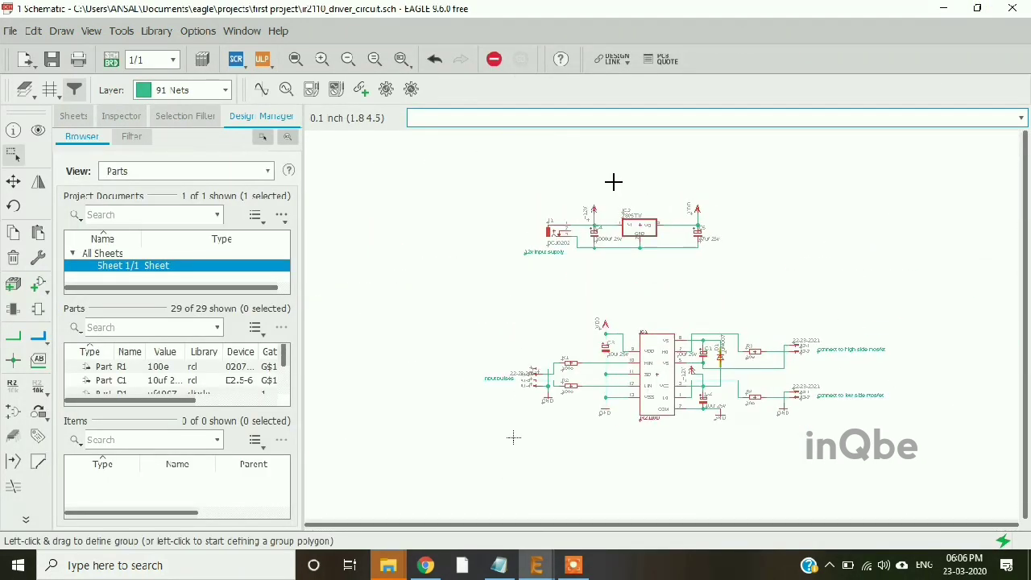
{"action": "scroll", "coordinate": [605, 229], "scroll_direction": "up", "scroll_amount": 2}
{"action": "scroll", "coordinate": [605, 230], "scroll_direction": "up", "scroll_amount": 2}
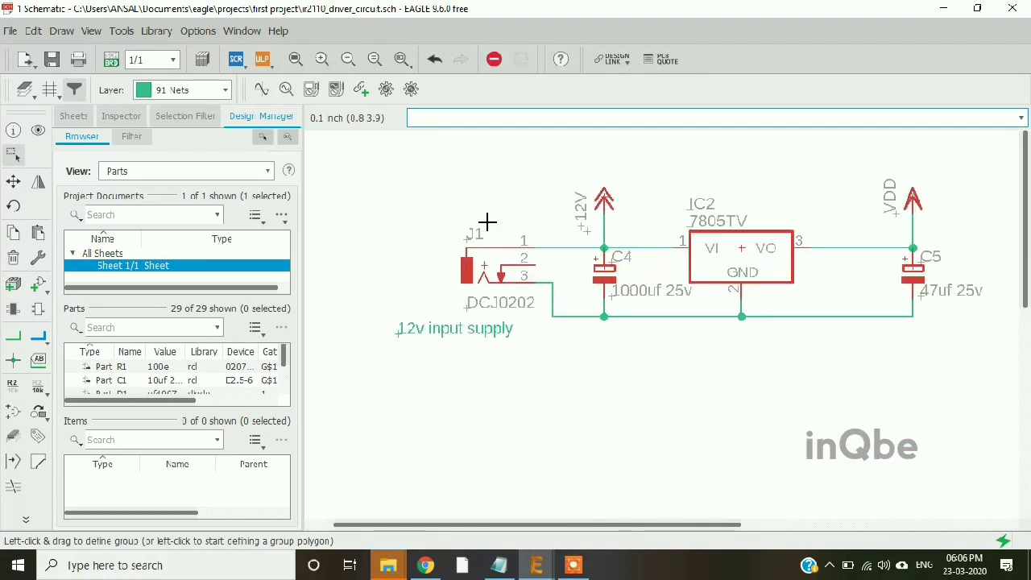
{"action": "scroll", "coordinate": [575, 198], "scroll_direction": "down", "scroll_amount": 2}
{"action": "scroll", "coordinate": [696, 174], "scroll_direction": "up", "scroll_amount": 2}
{"action": "scroll", "coordinate": [602, 200], "scroll_direction": "down", "scroll_amount": 1}
{"action": "scroll", "coordinate": [554, 203], "scroll_direction": "up", "scroll_amount": 1}
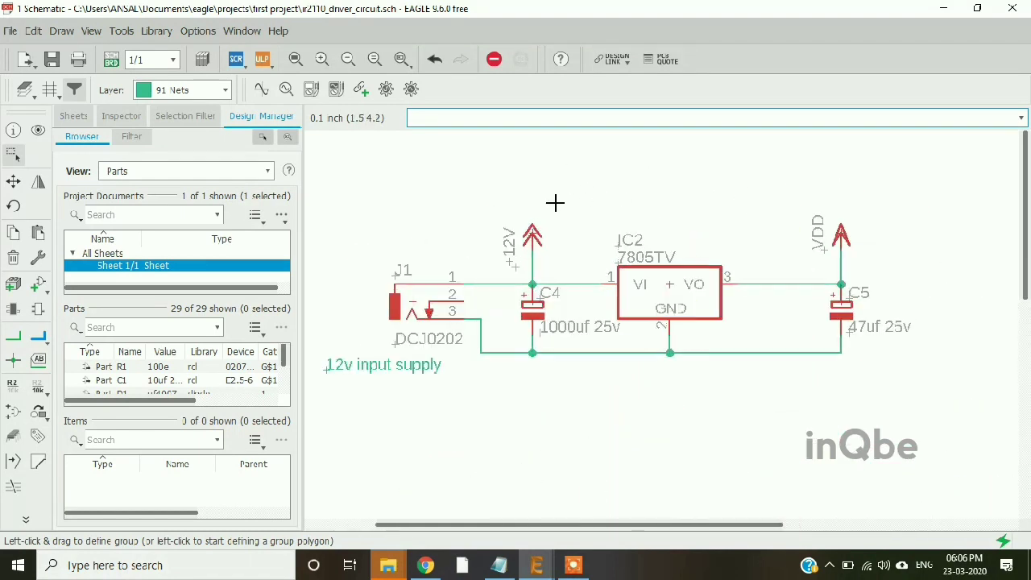
Switch between the linked board and schematic, look closely at DC jack J1, and return to the board
{"action": "left_click", "coordinate": [111, 60]}
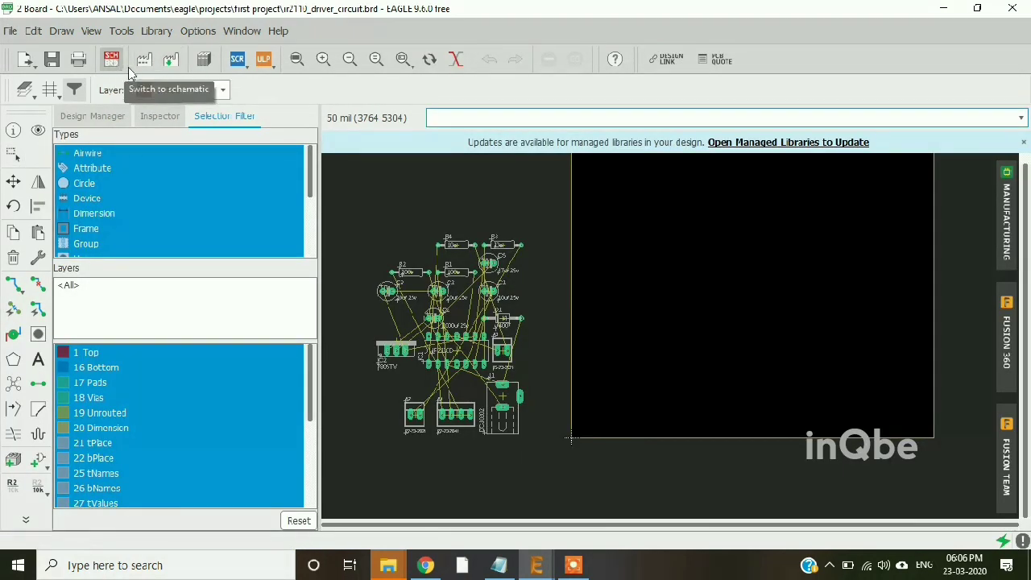
{"action": "left_click", "coordinate": [112, 61]}
{"action": "left_click", "coordinate": [113, 62]}
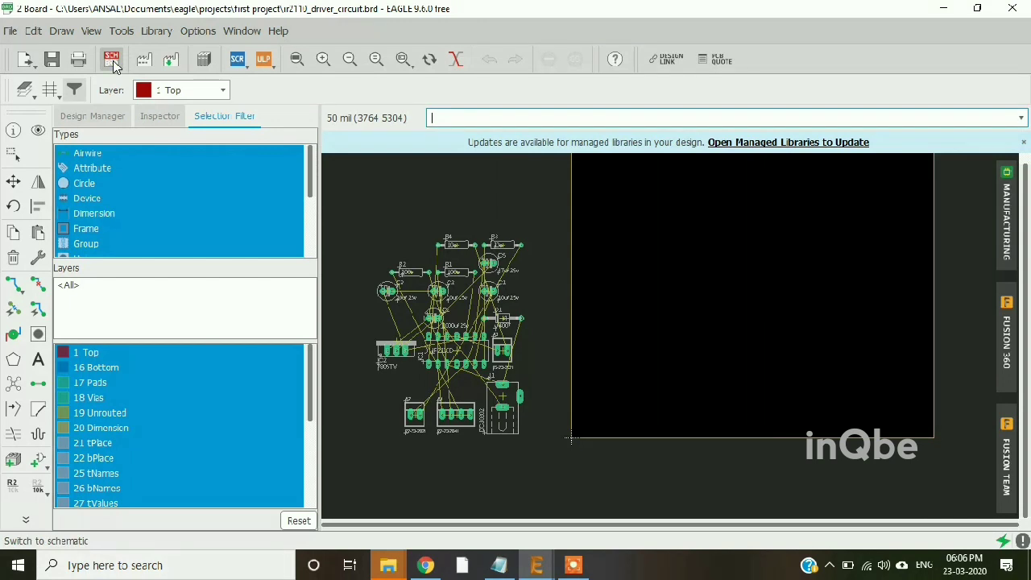
{"action": "left_click", "coordinate": [111, 60]}
{"action": "scroll", "coordinate": [532, 266], "scroll_direction": "down", "scroll_amount": 2}
{"action": "scroll", "coordinate": [495, 344], "scroll_direction": "up", "scroll_amount": 5}
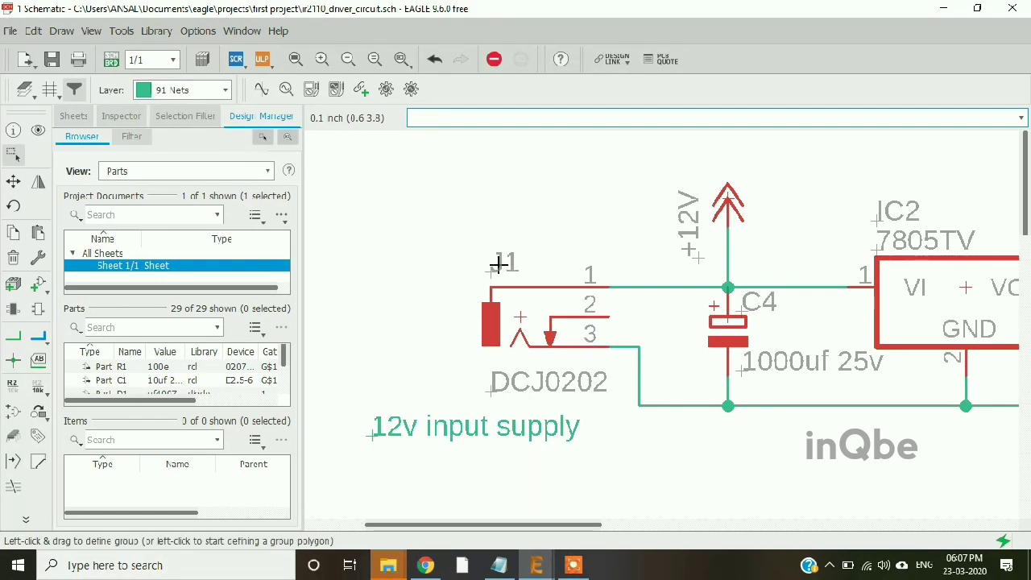
{"action": "left_click", "coordinate": [112, 61]}
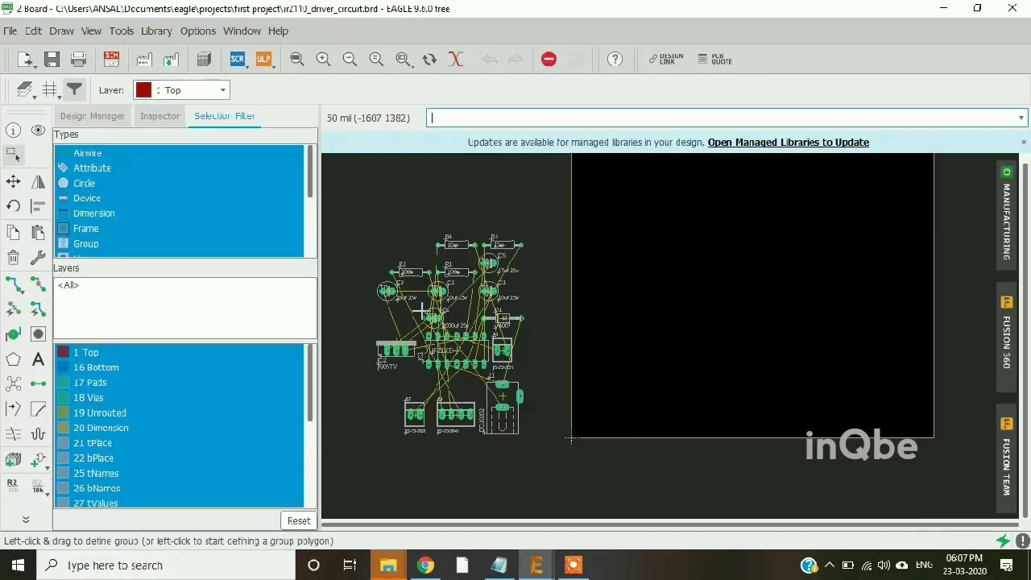
Move DC jack J1 inside the board outline near its upper-left corner, rotated so its opening faces the left edge
{"action": "scroll", "coordinate": [553, 295], "scroll_direction": "up", "scroll_amount": 6}
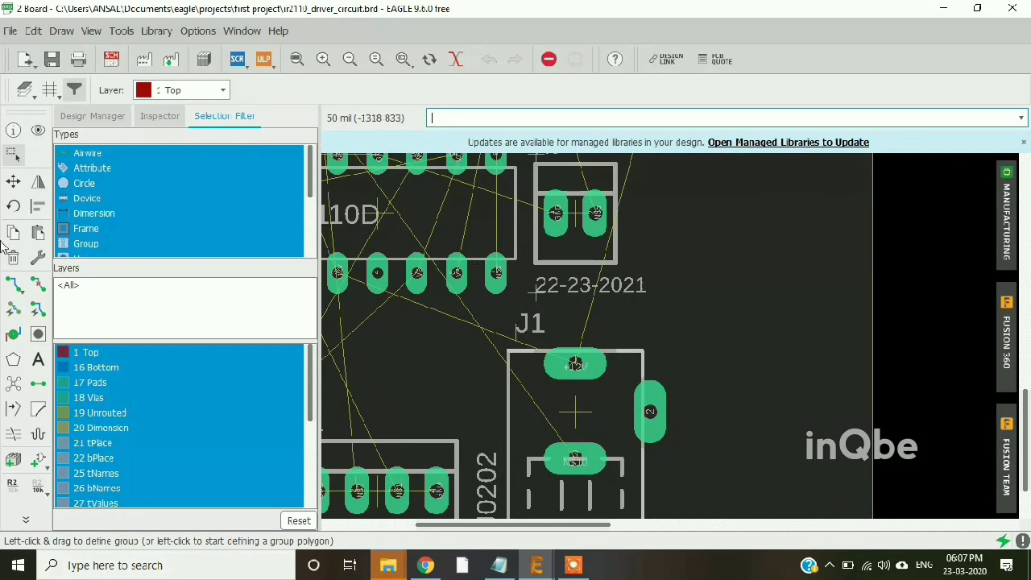
{"action": "left_click", "coordinate": [16, 187]}
{"action": "scroll", "coordinate": [392, 284], "scroll_direction": "down", "scroll_amount": 3}
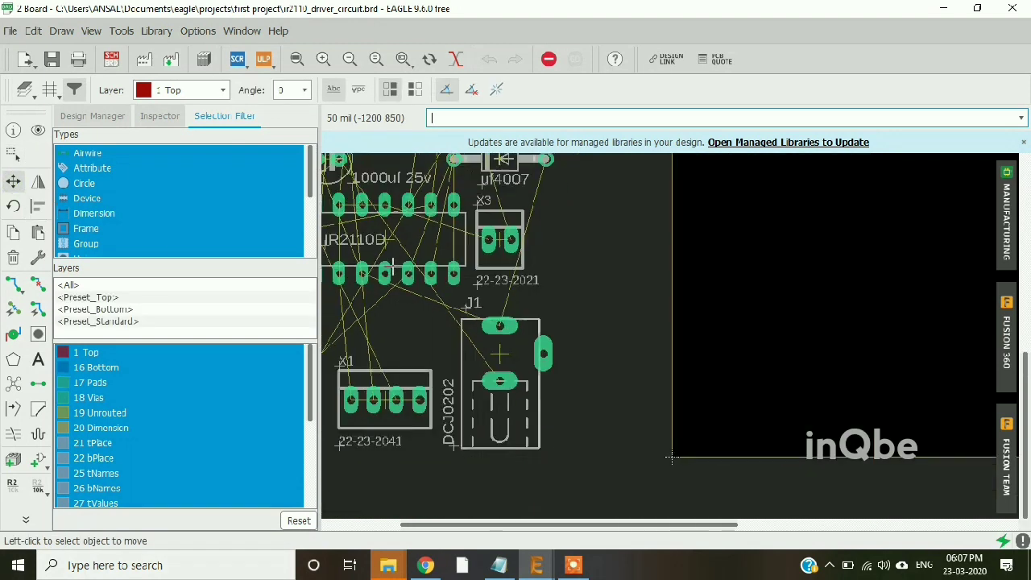
{"action": "left_click", "coordinate": [480, 341]}
{"action": "scroll", "coordinate": [483, 354], "scroll_direction": "down", "scroll_amount": 5}
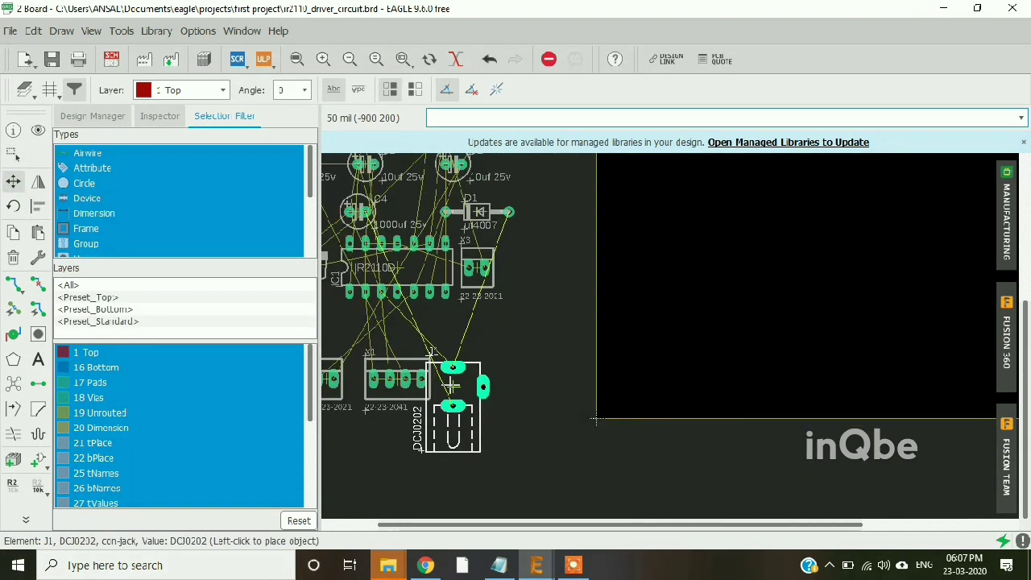
{"action": "scroll", "coordinate": [520, 302], "scroll_direction": "up", "scroll_amount": 3}
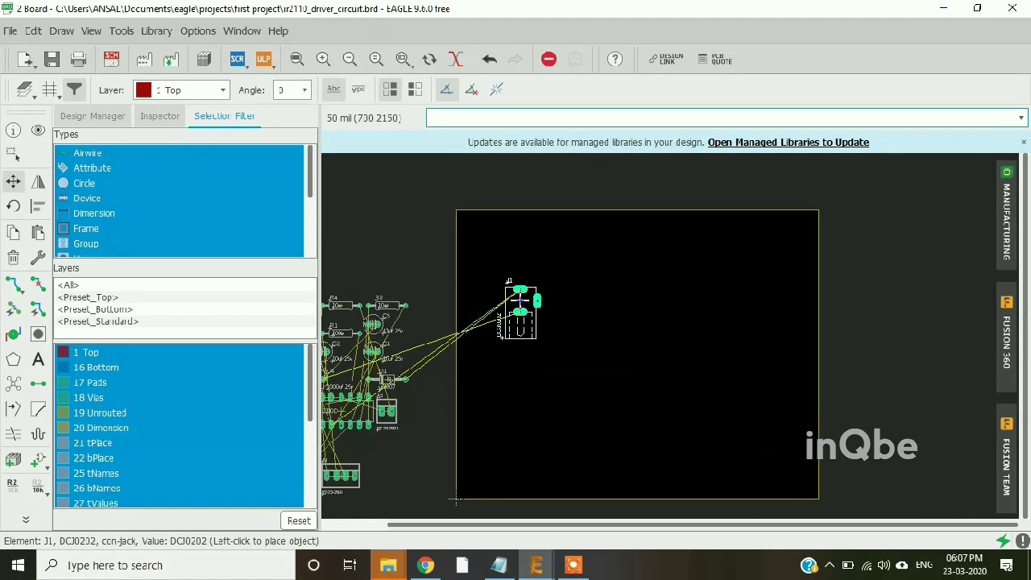
{"action": "right_click", "coordinate": [520, 301]}
{"action": "right_click", "coordinate": [519, 301]}
{"action": "right_click", "coordinate": [520, 301]}
{"action": "right_click", "coordinate": [520, 301]}
{"action": "right_click", "coordinate": [519, 300]}
{"action": "right_click", "coordinate": [519, 301]}
{"action": "right_click", "coordinate": [520, 300]}
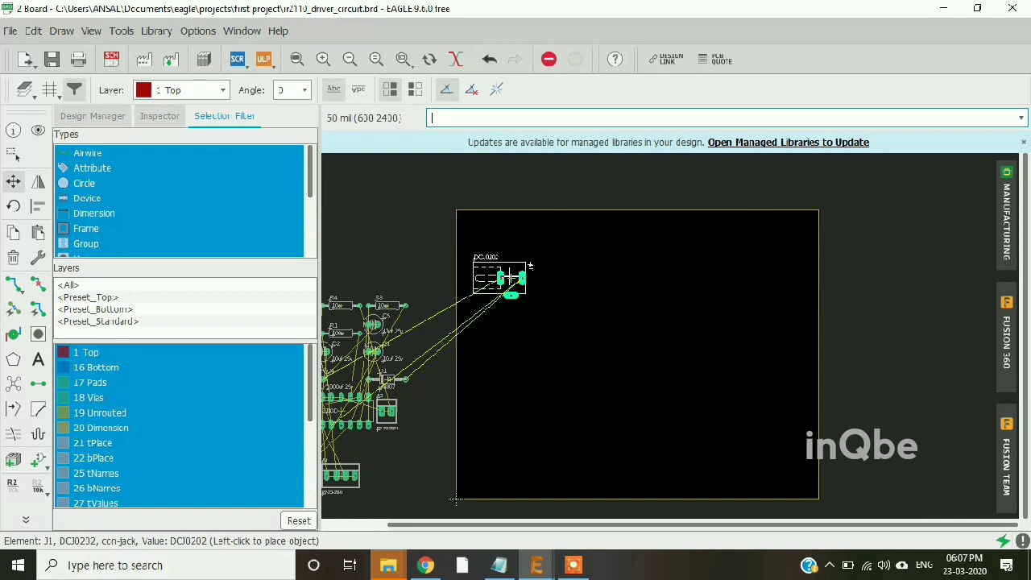
{"action": "left_click", "coordinate": [510, 284]}
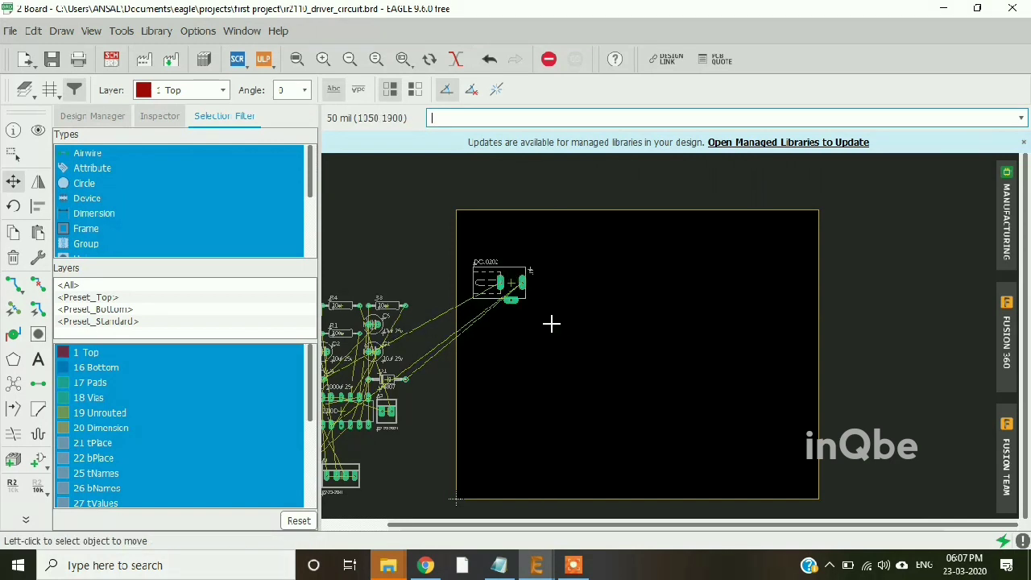
Check in the schematic which part connects to DC jack J1, then return to the board
{"action": "left_click", "coordinate": [111, 59]}
{"action": "scroll", "coordinate": [479, 272], "scroll_direction": "down", "scroll_amount": 3}
{"action": "scroll", "coordinate": [617, 301], "scroll_direction": "up", "scroll_amount": 3}
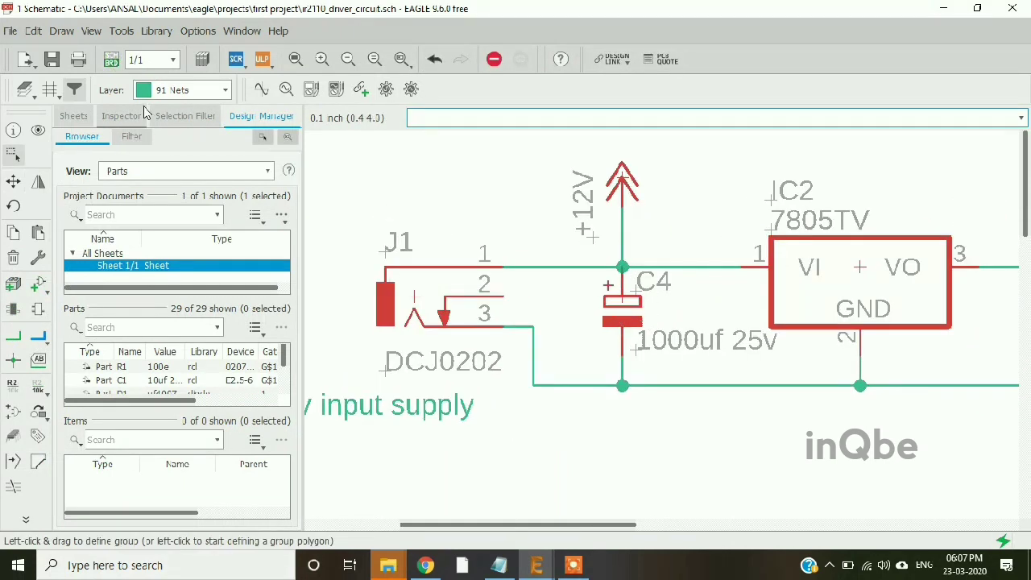
{"action": "left_click", "coordinate": [111, 59]}
{"action": "scroll", "coordinate": [484, 379], "scroll_direction": "up", "scroll_amount": 2}
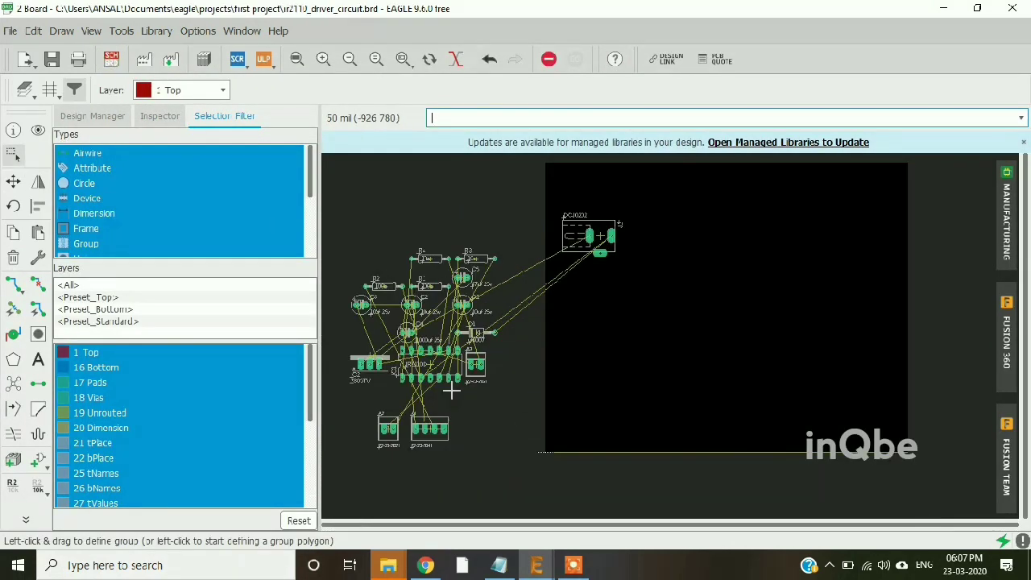
Move the 1000uf 25v capacitor C4 inside the board outline, to the right of DC jack J1
{"action": "scroll", "coordinate": [451, 391], "scroll_direction": "up", "scroll_amount": 3}
{"action": "scroll", "coordinate": [519, 348], "scroll_direction": "down", "scroll_amount": 2}
{"action": "scroll", "coordinate": [475, 342], "scroll_direction": "up", "scroll_amount": 1}
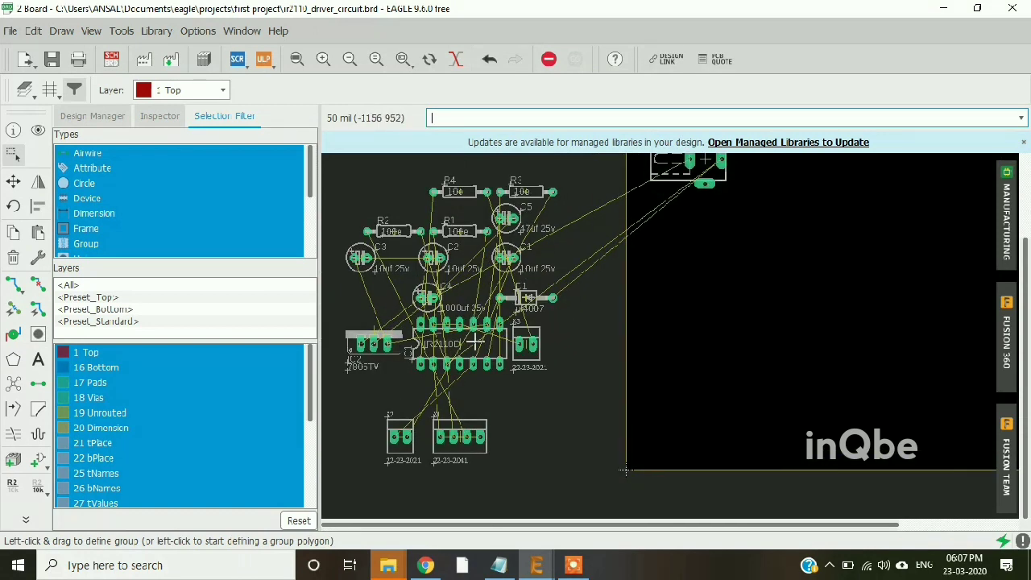
{"action": "scroll", "coordinate": [435, 290], "scroll_direction": "up", "scroll_amount": 3}
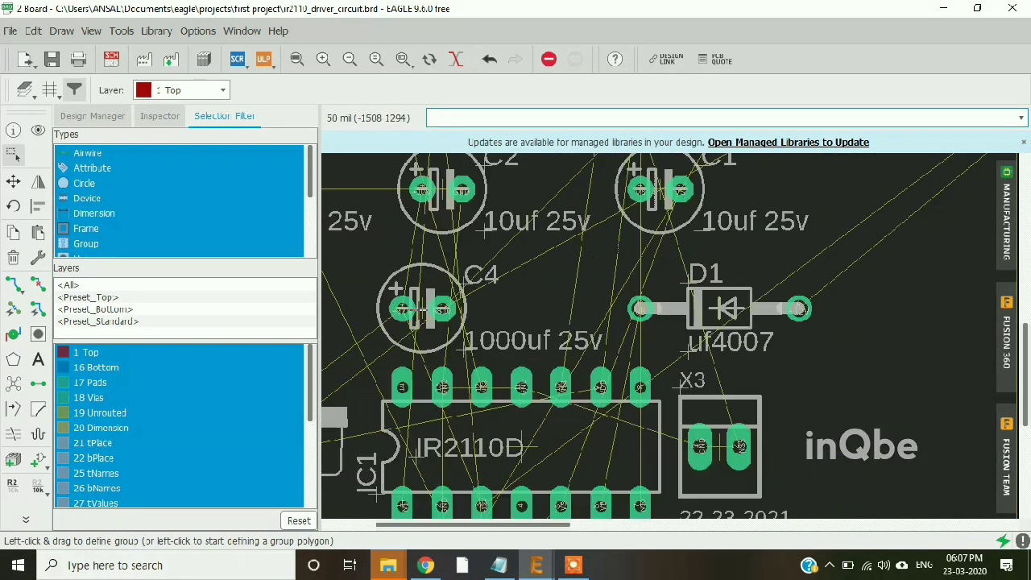
{"action": "left_click", "coordinate": [13, 182]}
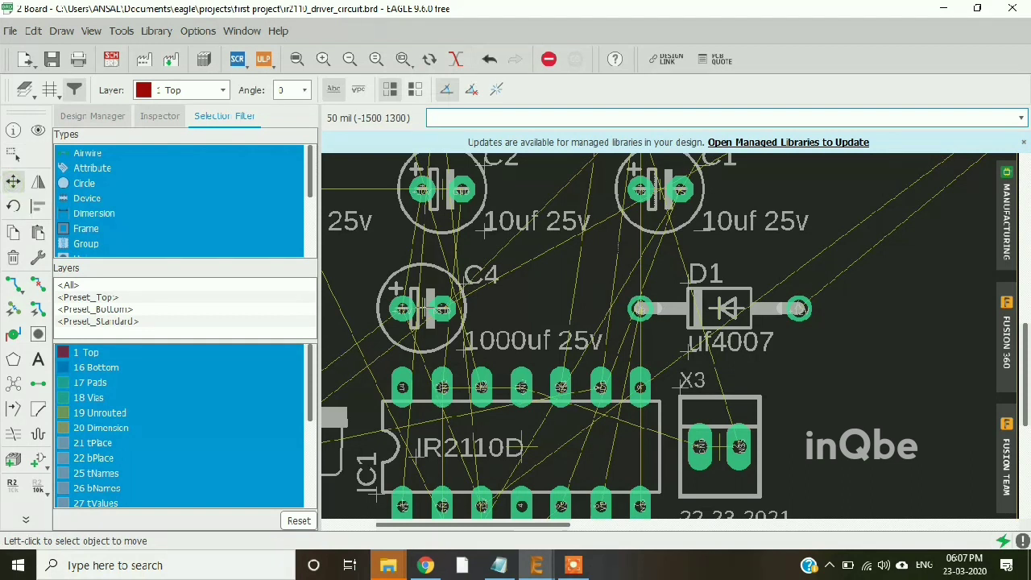
{"action": "left_click", "coordinate": [419, 311]}
{"action": "scroll", "coordinate": [422, 348], "scroll_direction": "down", "scroll_amount": 4}
{"action": "scroll", "coordinate": [667, 237], "scroll_direction": "up", "scroll_amount": 4}
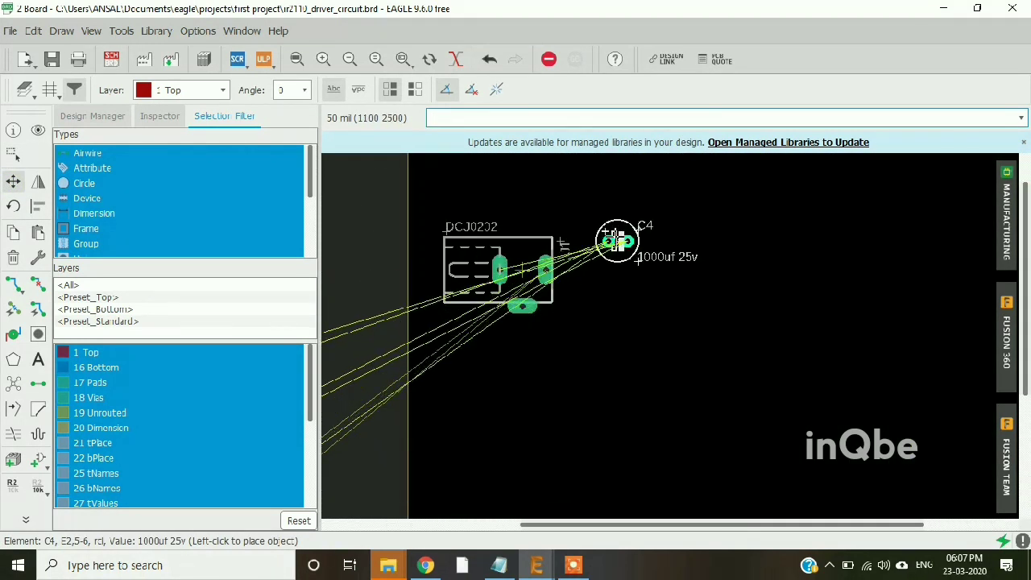
{"action": "left_click", "coordinate": [636, 252]}
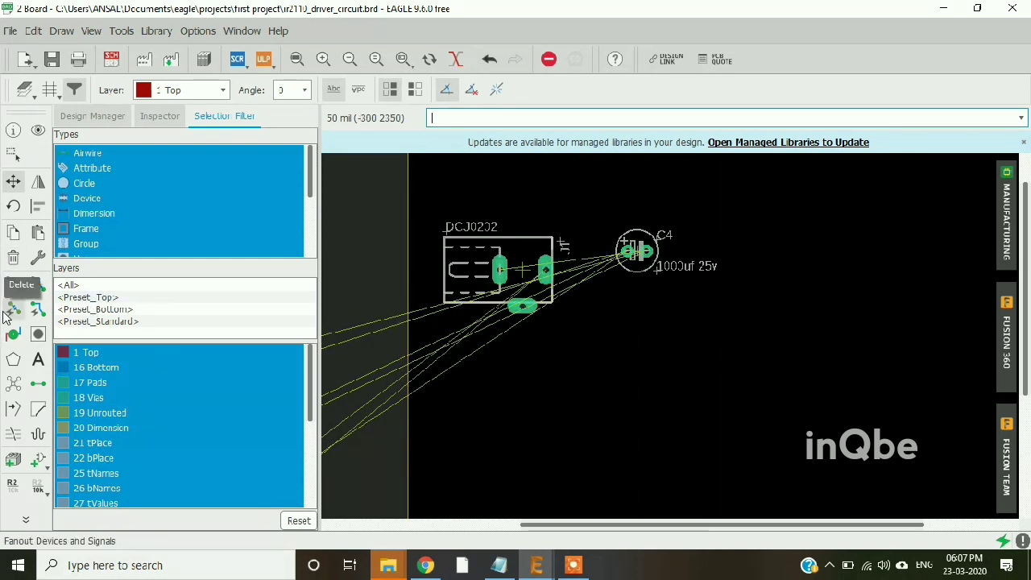
Recalculate the ratsnest and reposition C4 closer to J1, rotated so its positive pad is on top, in line with J1's outer pad
{"action": "left_click", "coordinate": [26, 520]}
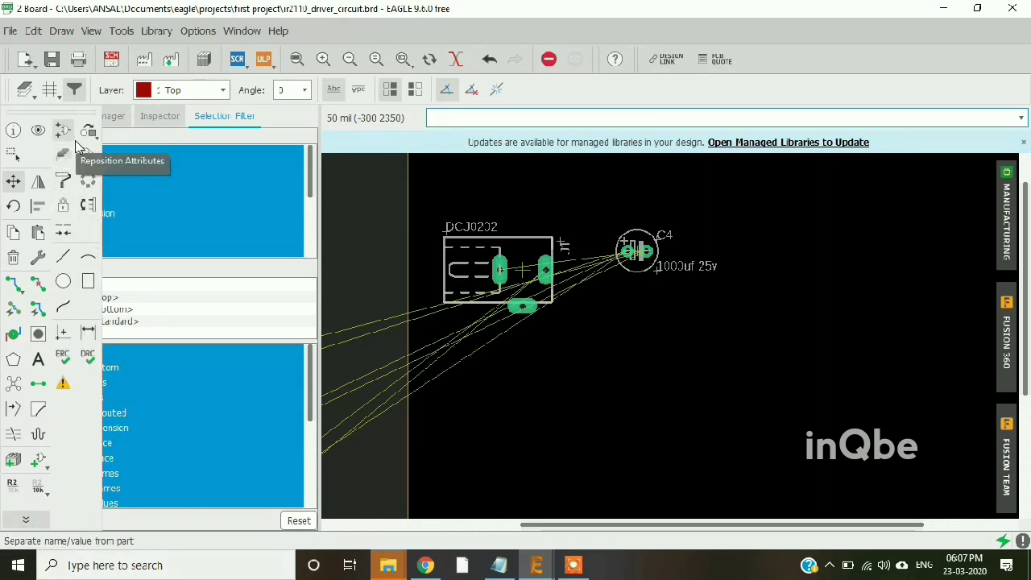
{"action": "left_click", "coordinate": [12, 391]}
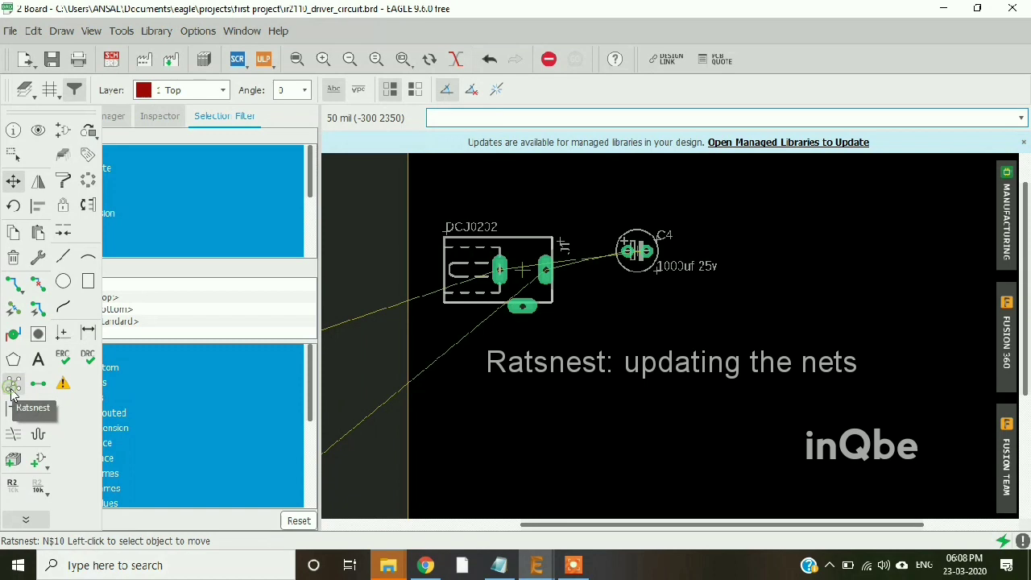
{"action": "scroll", "coordinate": [657, 258], "scroll_direction": "up", "scroll_amount": 3}
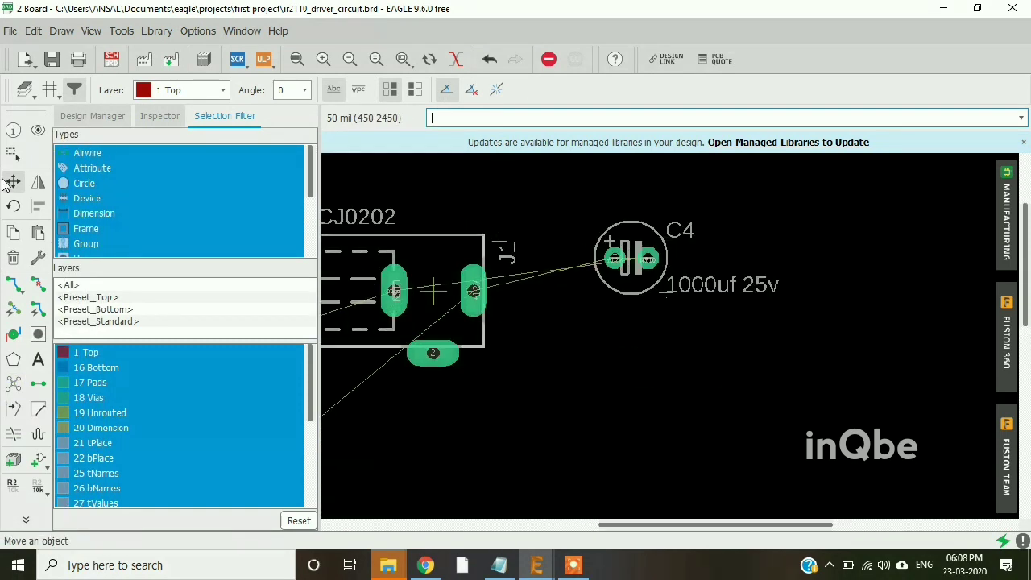
{"action": "left_click", "coordinate": [630, 262]}
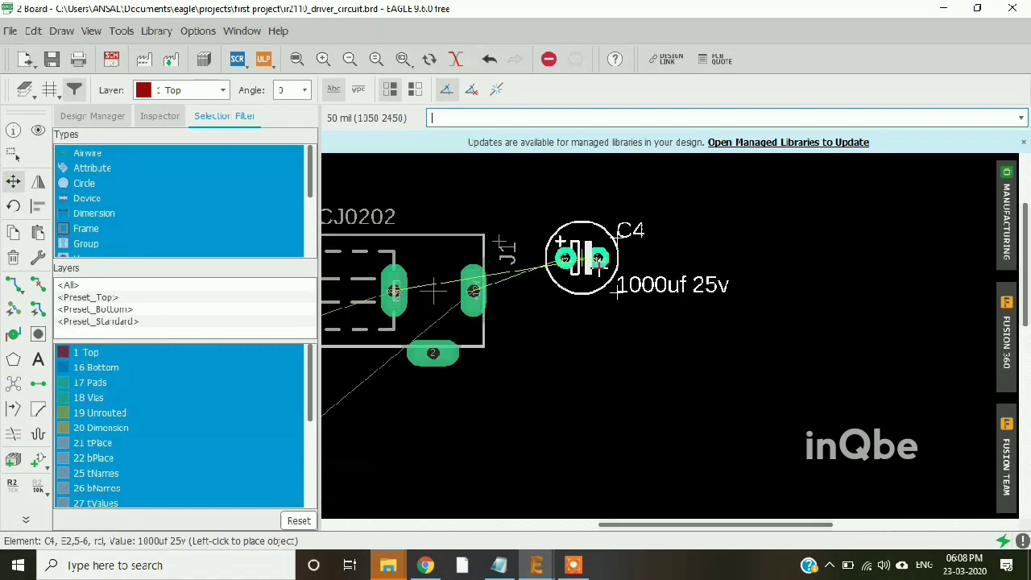
{"action": "right_click", "coordinate": [600, 276]}
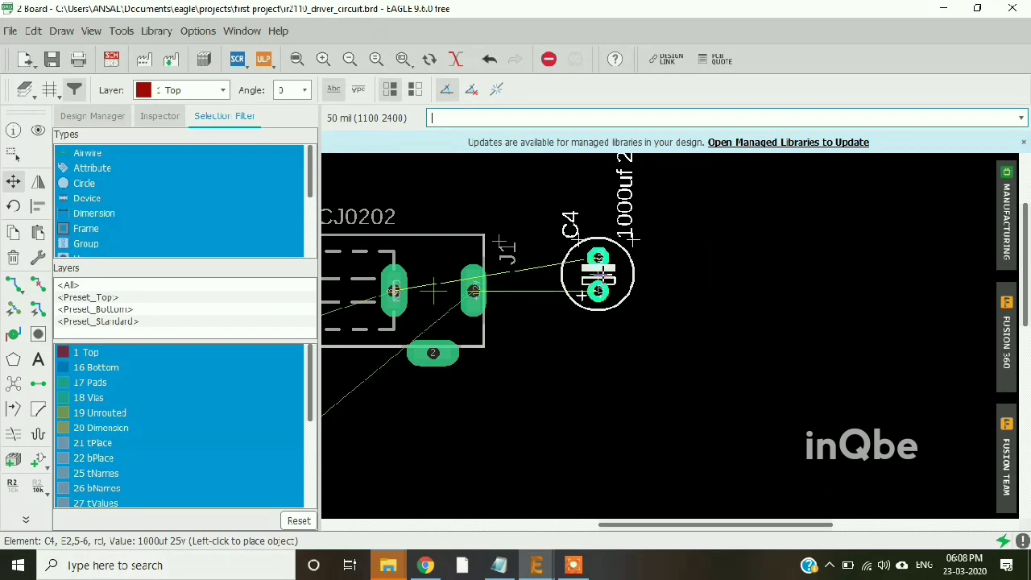
{"action": "scroll", "coordinate": [600, 276], "scroll_direction": "down", "scroll_amount": 3}
{"action": "scroll", "coordinate": [586, 290], "scroll_direction": "up", "scroll_amount": 2}
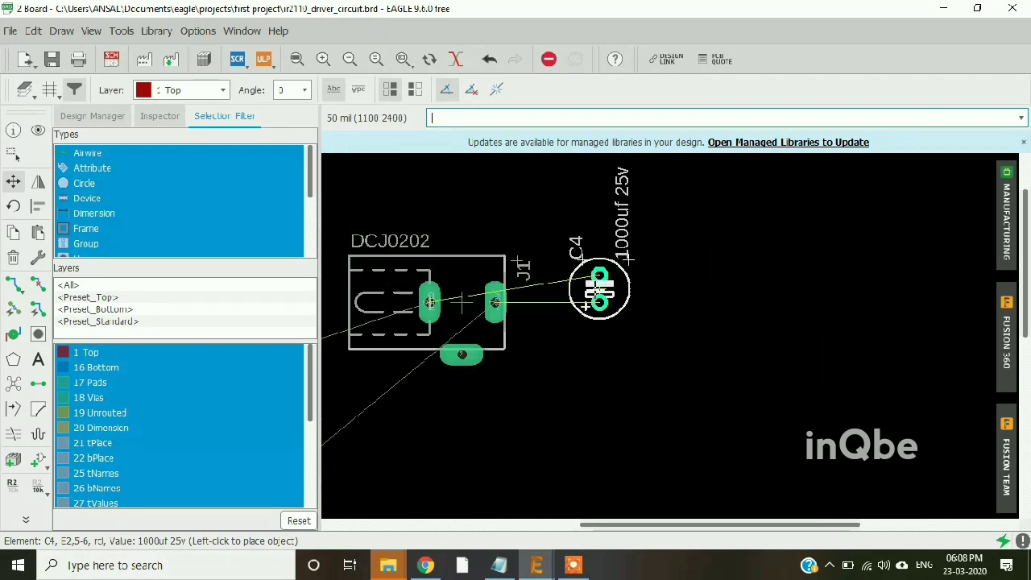
{"action": "right_click", "coordinate": [600, 289]}
{"action": "right_click", "coordinate": [600, 289]}
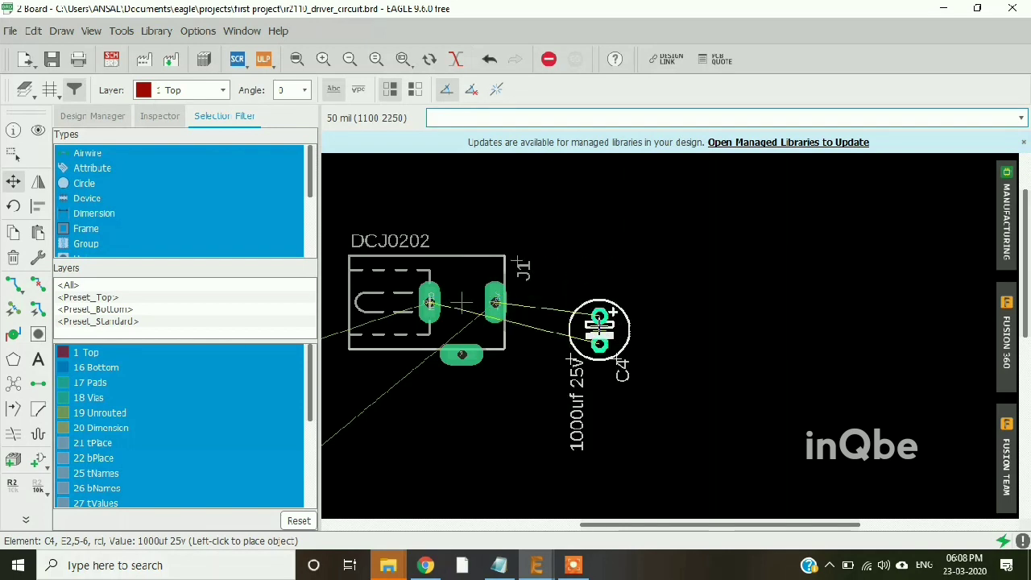
{"action": "left_click", "coordinate": [599, 316]}
{"action": "scroll", "coordinate": [612, 258], "scroll_direction": "down", "scroll_amount": 2}
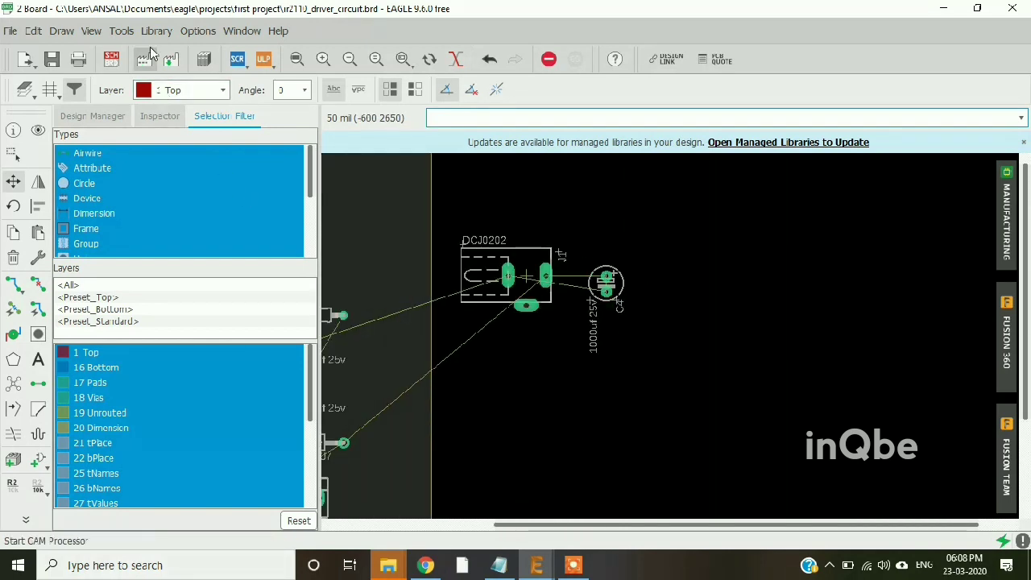
Check the schematic for the part that follows capacitor C4 in the supply section, and return to the board
{"action": "left_click", "coordinate": [111, 59]}
{"action": "scroll", "coordinate": [715, 305], "scroll_direction": "up", "scroll_amount": 1}
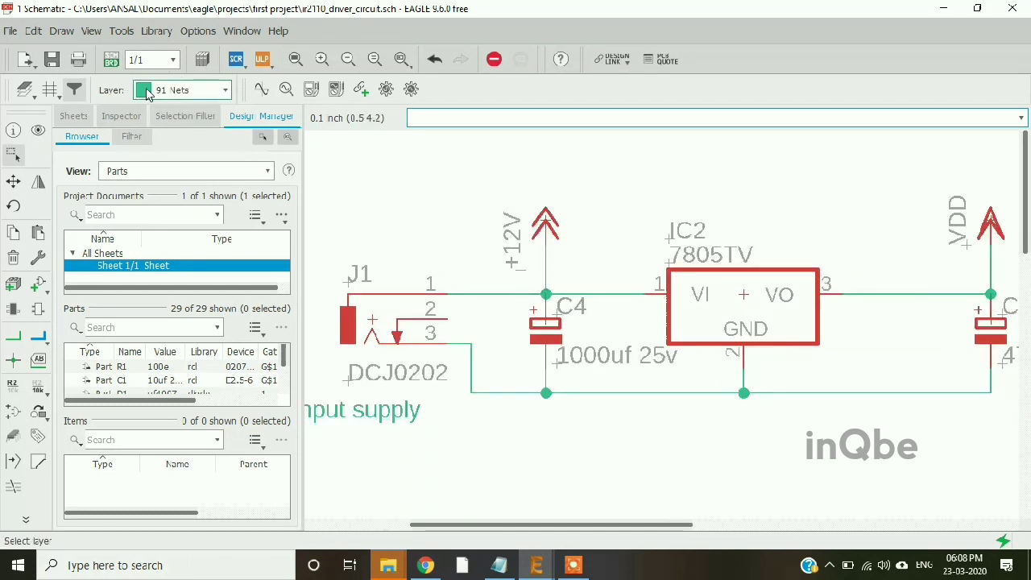
{"action": "left_click", "coordinate": [111, 59]}
{"action": "scroll", "coordinate": [680, 318], "scroll_direction": "down", "scroll_amount": 5}
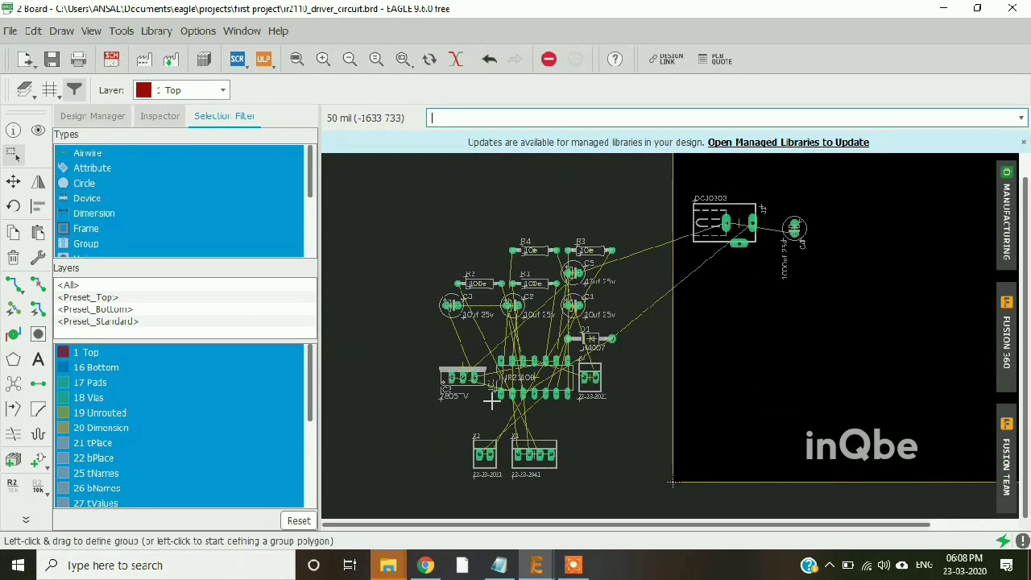
Move the 7805TV regulator IC2 inside the board outline, to the right of capacitor C4
{"action": "scroll", "coordinate": [489, 390], "scroll_direction": "up", "scroll_amount": 2}
{"action": "left_click", "coordinate": [15, 185]}
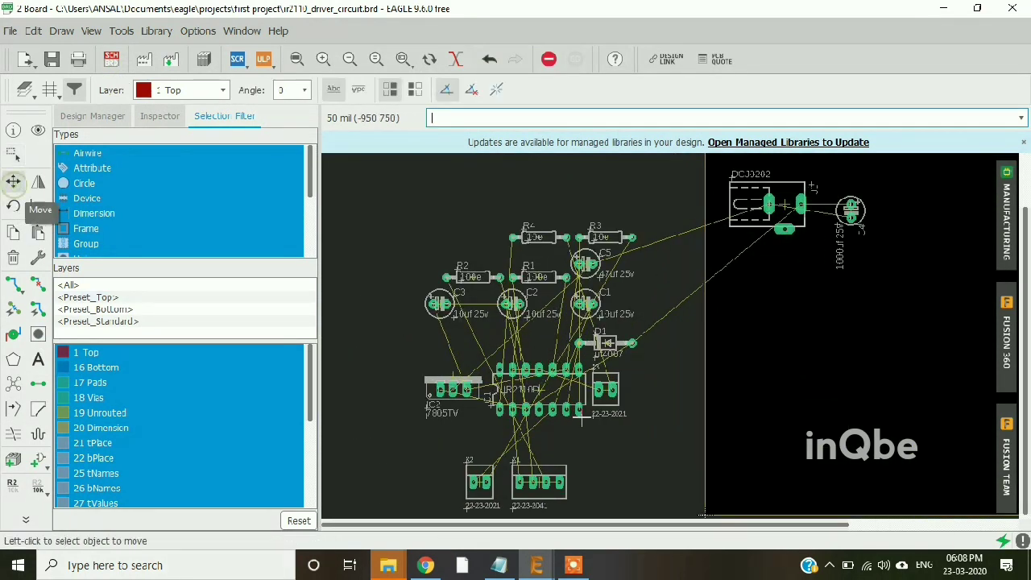
{"action": "scroll", "coordinate": [443, 408], "scroll_direction": "up", "scroll_amount": 3}
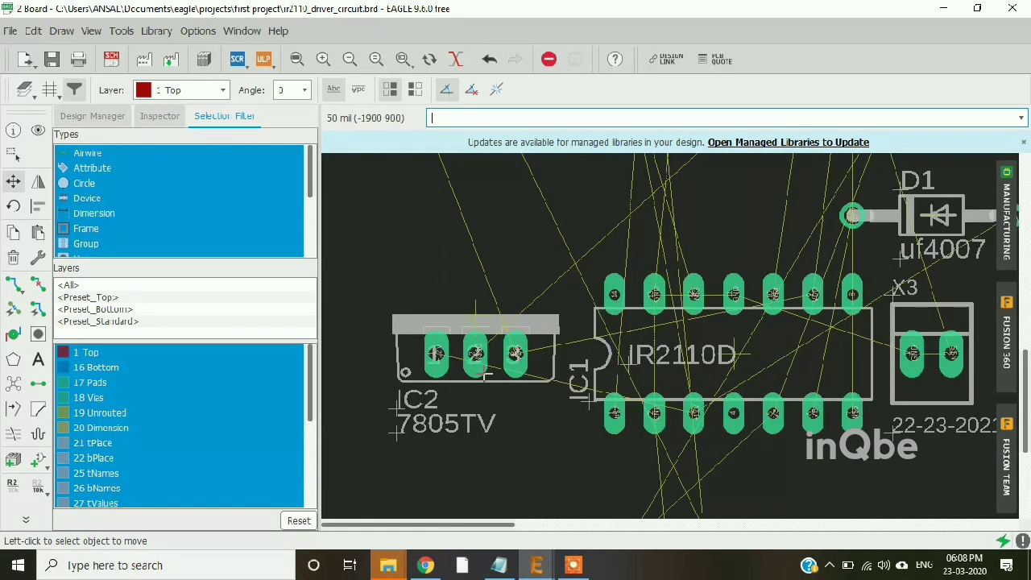
{"action": "scroll", "coordinate": [404, 431], "scroll_direction": "up", "scroll_amount": 2}
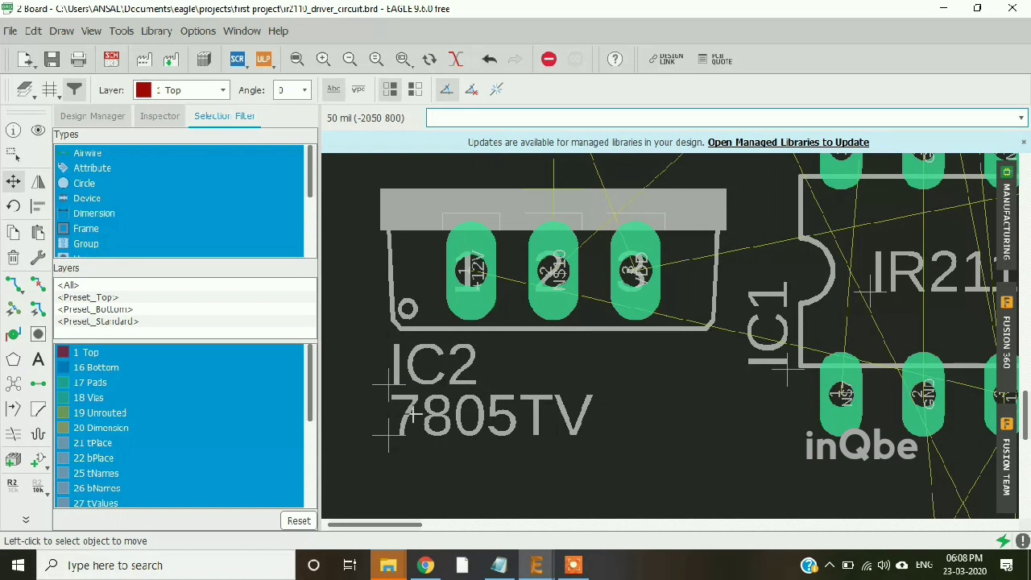
{"action": "scroll", "coordinate": [413, 414], "scroll_direction": "down", "scroll_amount": 1}
{"action": "left_click", "coordinate": [528, 228]}
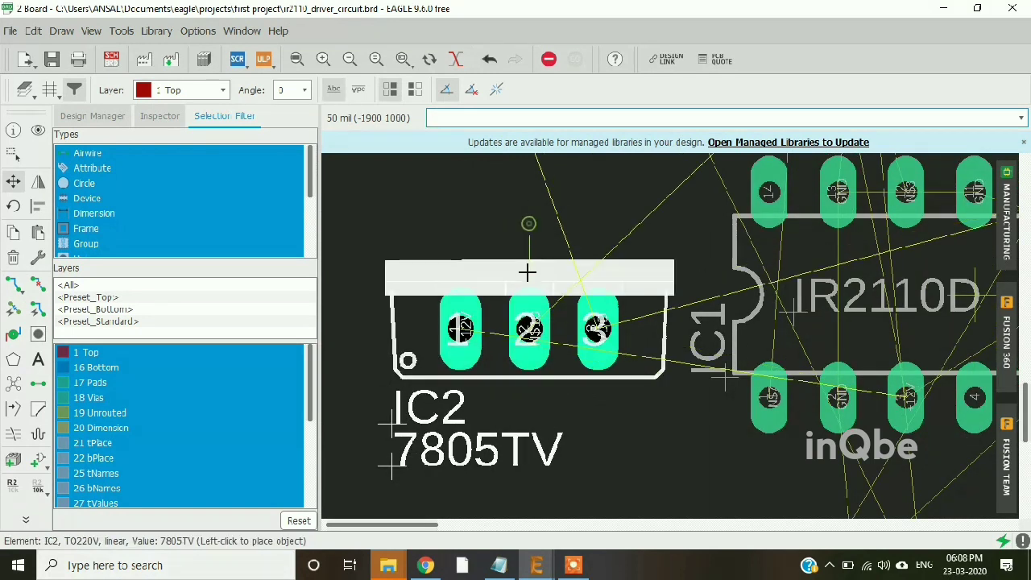
{"action": "scroll", "coordinate": [476, 307], "scroll_direction": "down", "scroll_amount": 6}
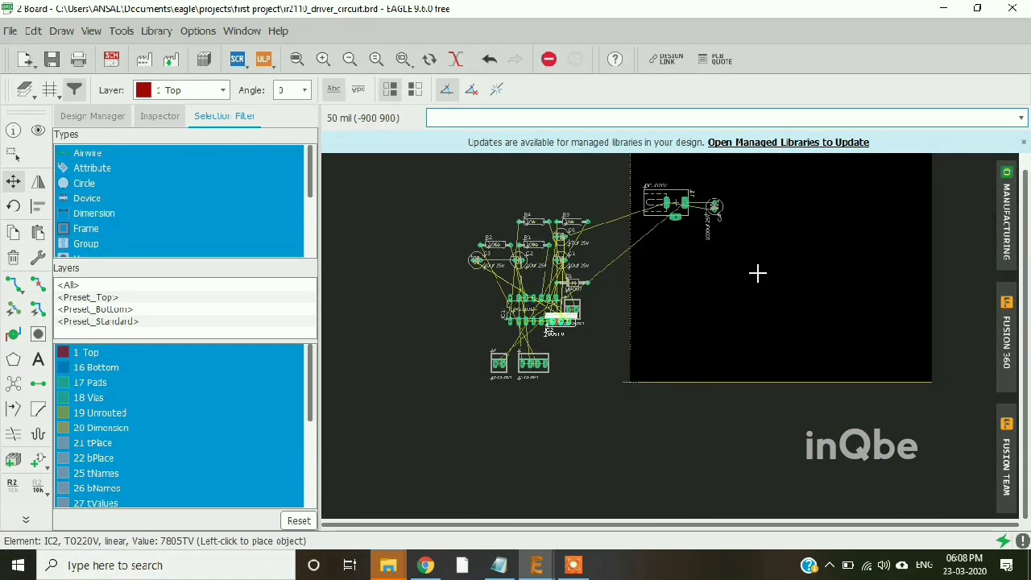
{"action": "scroll", "coordinate": [747, 238], "scroll_direction": "up", "scroll_amount": 3}
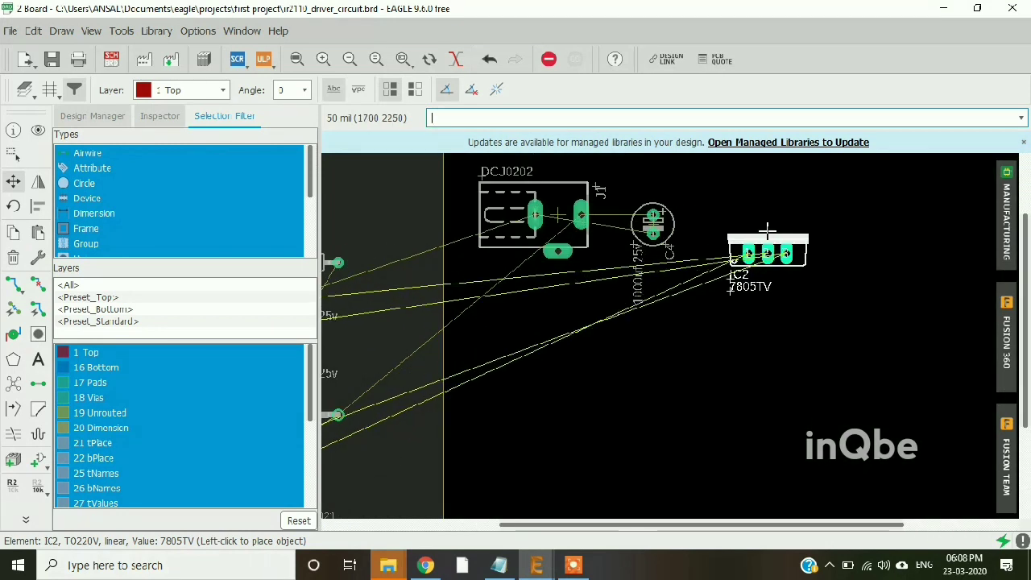
{"action": "left_click", "coordinate": [767, 238]}
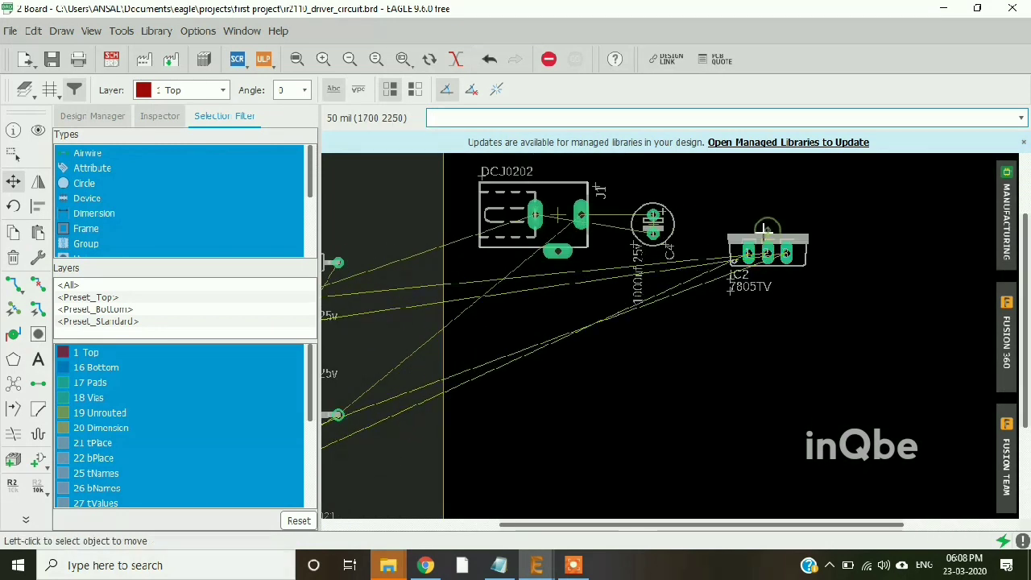
Recalculate the ratsnest and place IC2 closer to C4, rotated so its tab faces right and its pads face the capacitor
{"action": "left_click", "coordinate": [20, 393]}
{"action": "left_click", "coordinate": [758, 239]}
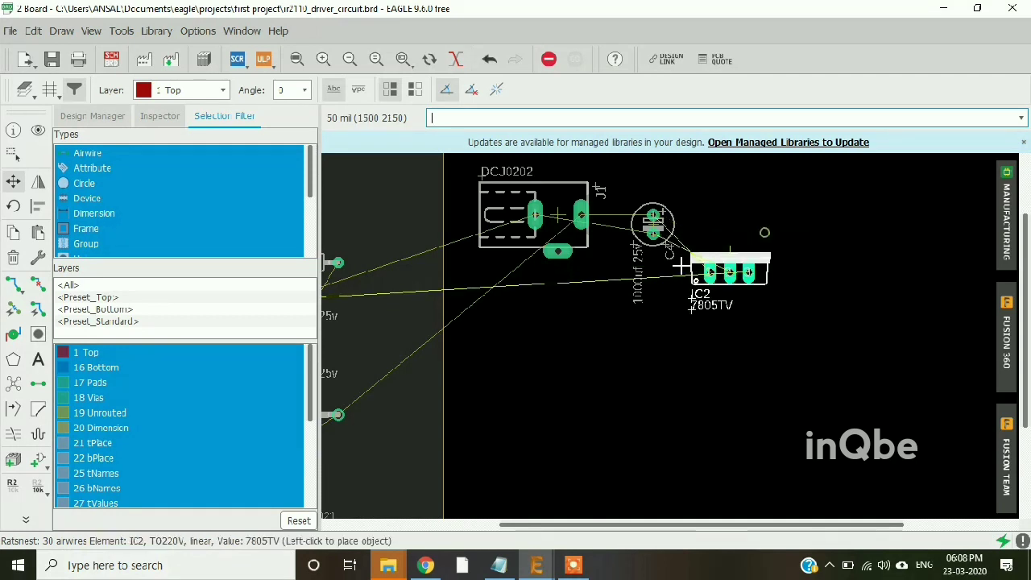
{"action": "right_click", "coordinate": [730, 242]}
{"action": "right_click", "coordinate": [738, 231]}
{"action": "right_click", "coordinate": [737, 231]}
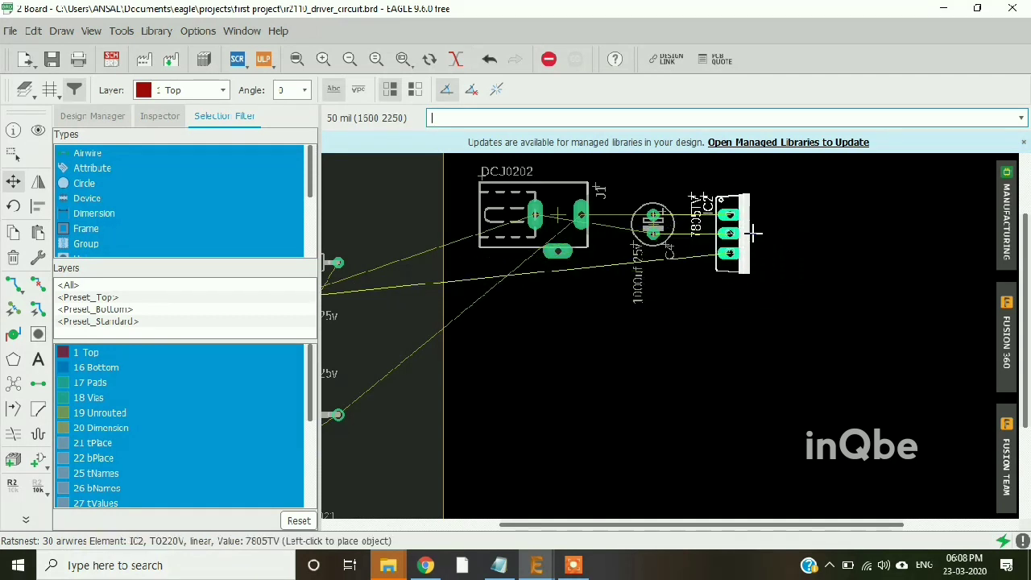
{"action": "left_click", "coordinate": [750, 229]}
Review the regulator's output side in the schematic and return to the placed supply parts on the board
{"action": "left_click", "coordinate": [108, 63]}
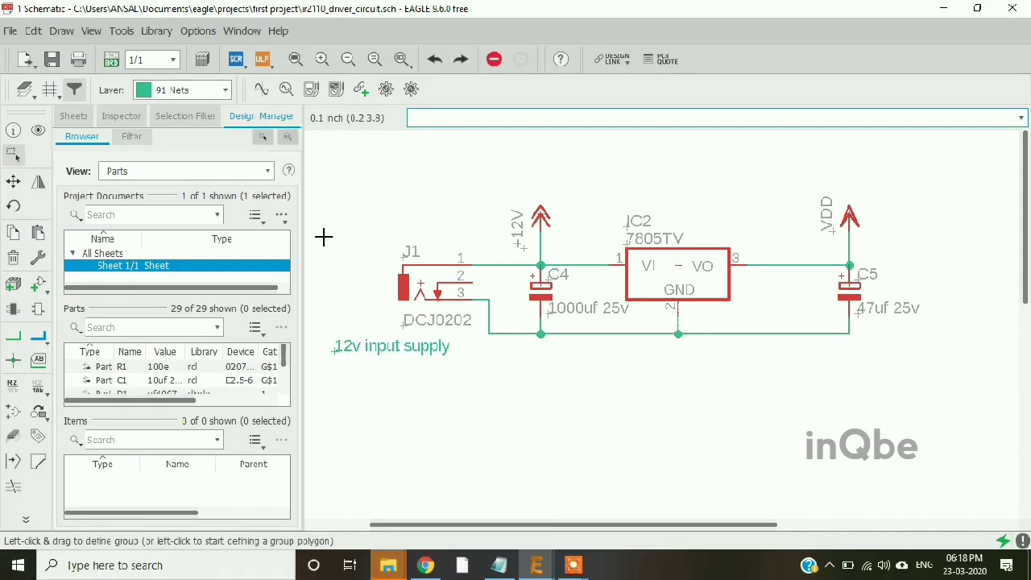
{"action": "left_click", "coordinate": [112, 62]}
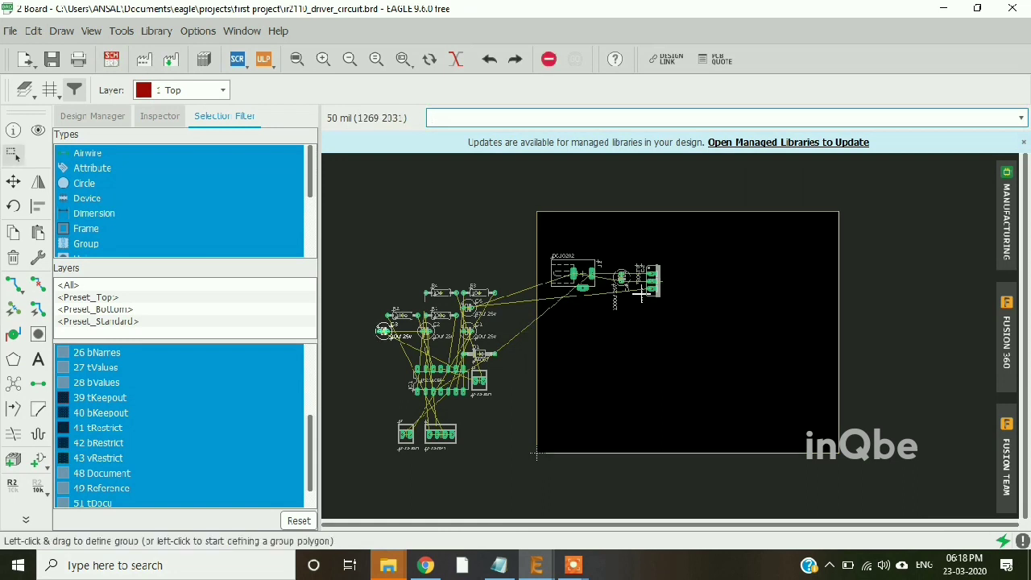
{"action": "scroll", "coordinate": [697, 286], "scroll_direction": "up", "scroll_amount": 1}
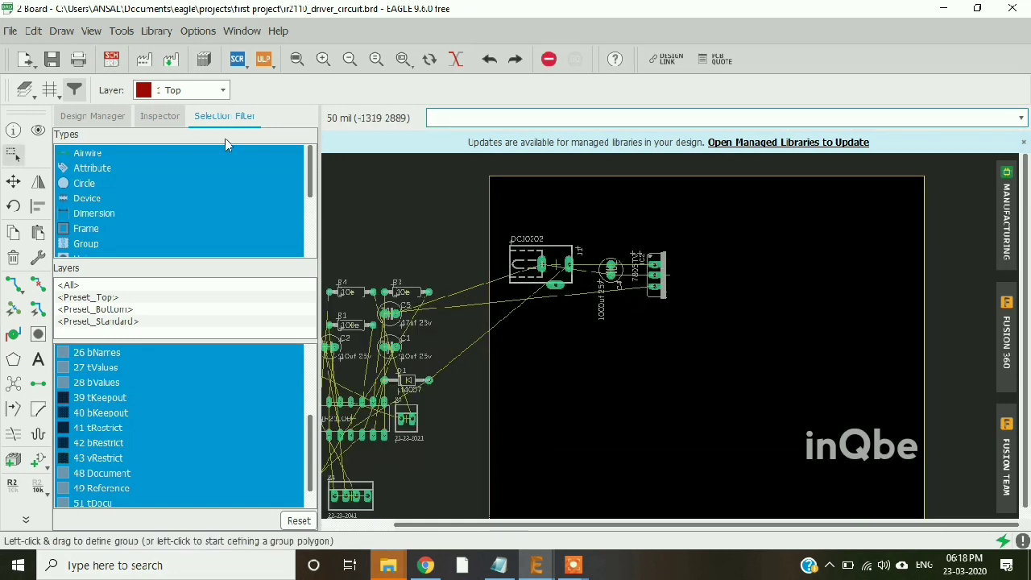
Check the regulator's output part in the schematic, and move capacitor C5 inside the board outline to the right of IC2
{"action": "left_click", "coordinate": [111, 60]}
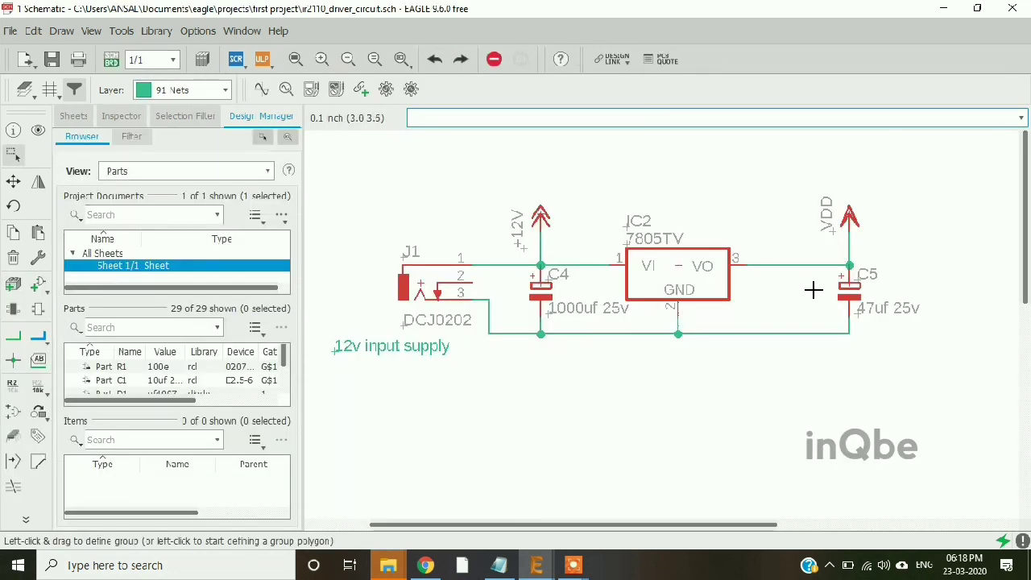
{"action": "scroll", "coordinate": [813, 290], "scroll_direction": "up", "scroll_amount": 1}
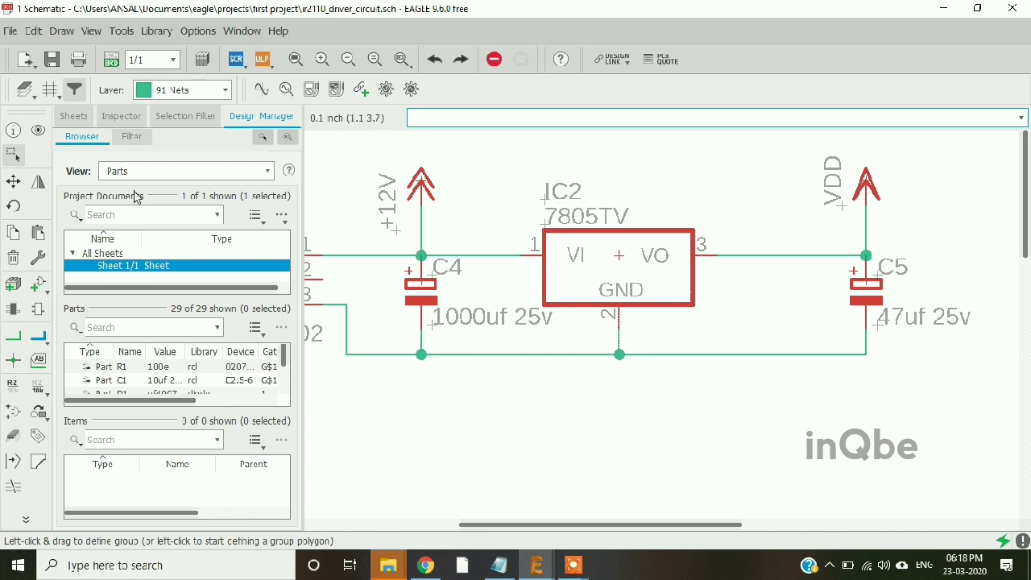
{"action": "left_click", "coordinate": [111, 59]}
{"action": "scroll", "coordinate": [506, 342], "scroll_direction": "down", "scroll_amount": 1}
{"action": "scroll", "coordinate": [447, 352], "scroll_direction": "up", "scroll_amount": 1}
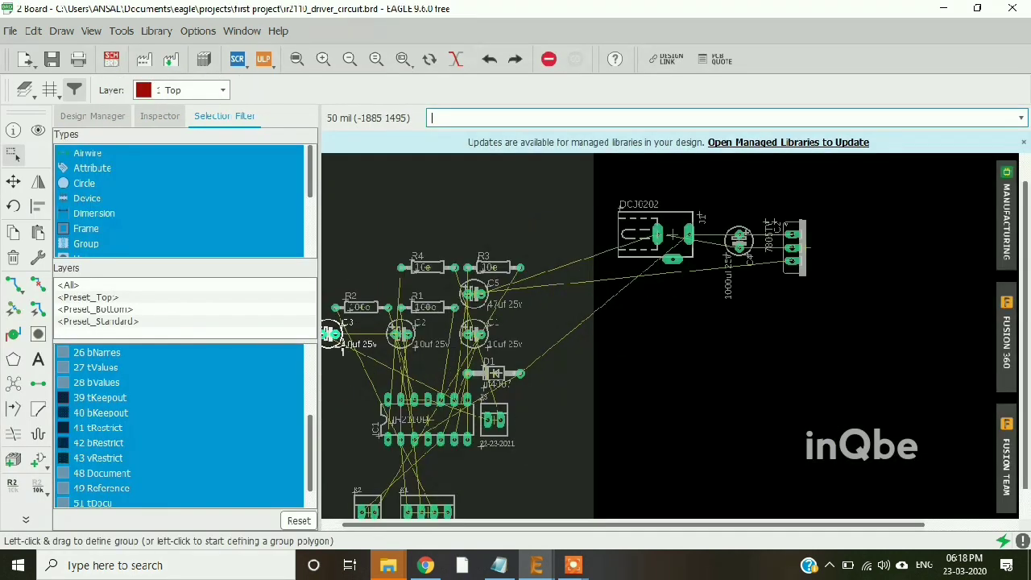
{"action": "left_click", "coordinate": [13, 181]}
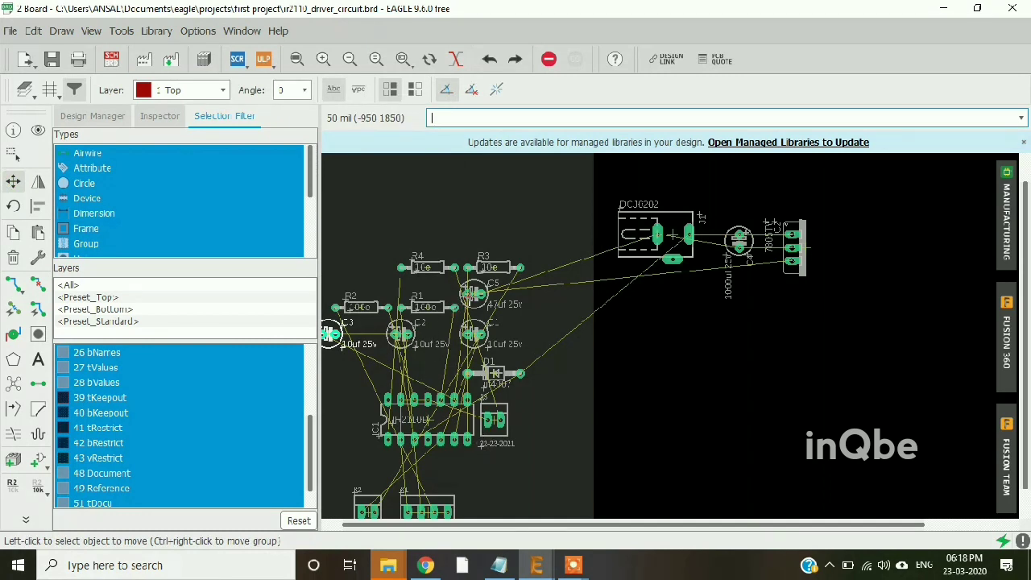
{"action": "left_click", "coordinate": [474, 292]}
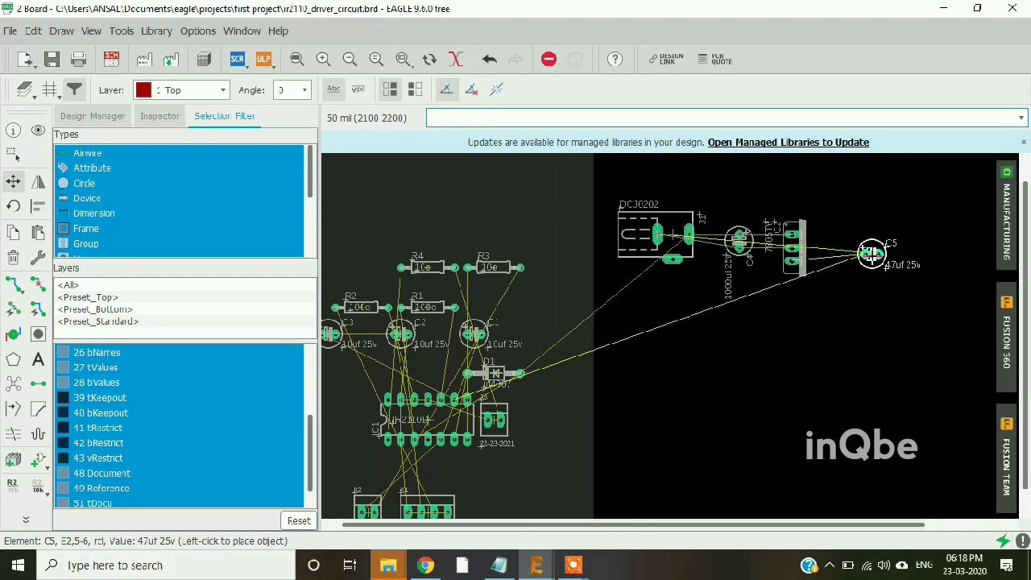
{"action": "left_click", "coordinate": [872, 248]}
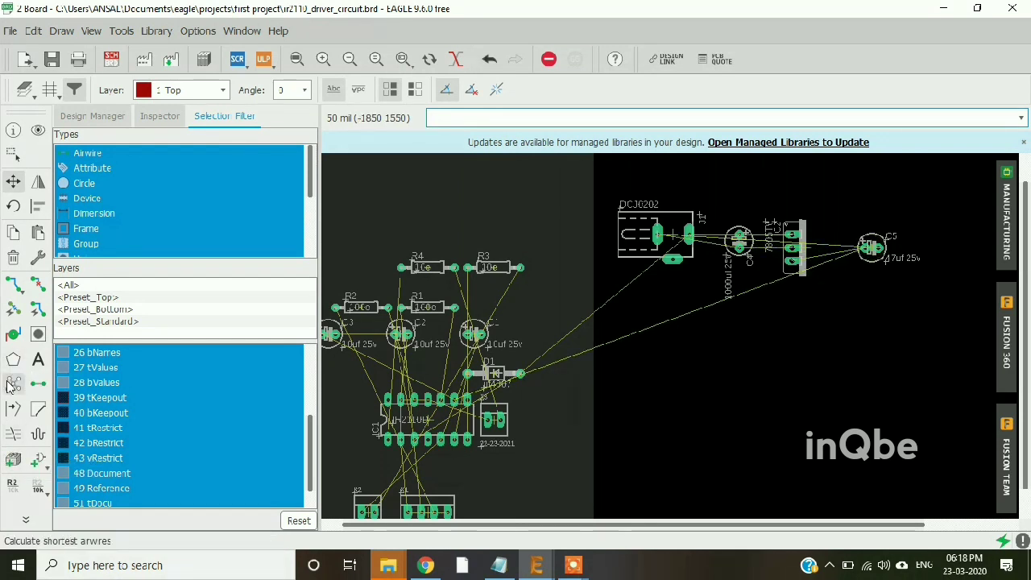
Recalculate the ratsnest, and rotate C5 to stand vertically beside the regulator's tab
{"action": "left_click", "coordinate": [12, 386]}
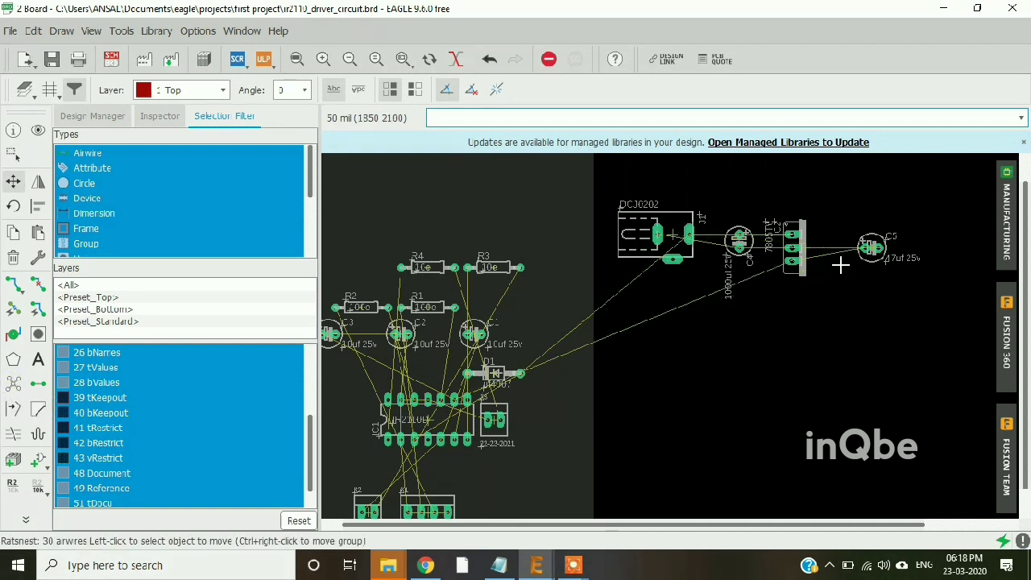
{"action": "scroll", "coordinate": [878, 240], "scroll_direction": "up", "scroll_amount": 2}
{"action": "left_click", "coordinate": [874, 251]}
{"action": "right_click", "coordinate": [870, 248]}
{"action": "left_click", "coordinate": [862, 254]}
{"action": "scroll", "coordinate": [825, 302], "scroll_direction": "down", "scroll_amount": 3}
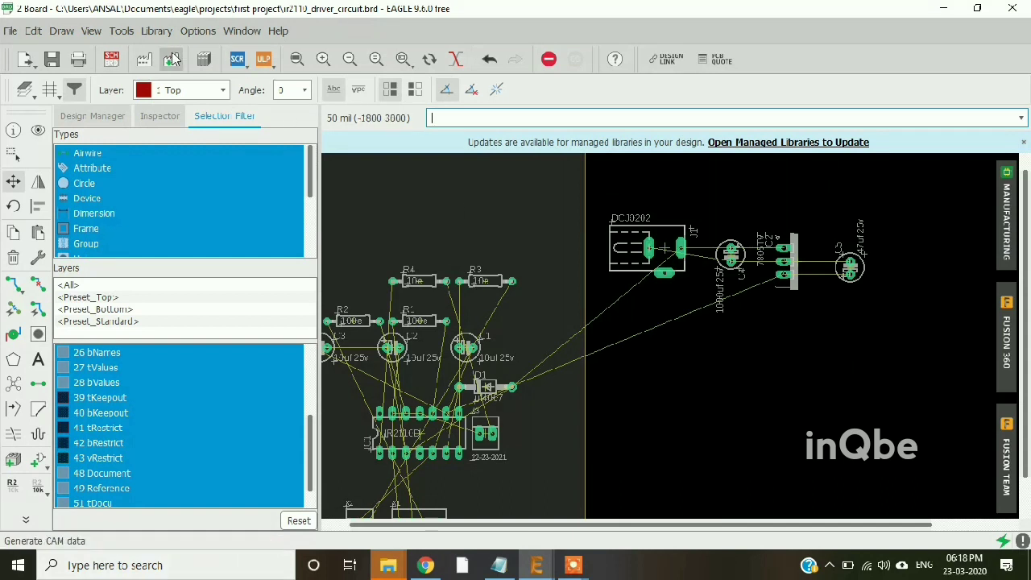
In the schematic's input pulses section, move connector X1's 22-23-2041 value label above its pins
{"action": "left_click", "coordinate": [112, 59]}
{"action": "scroll", "coordinate": [780, 261], "scroll_direction": "down", "scroll_amount": 1}
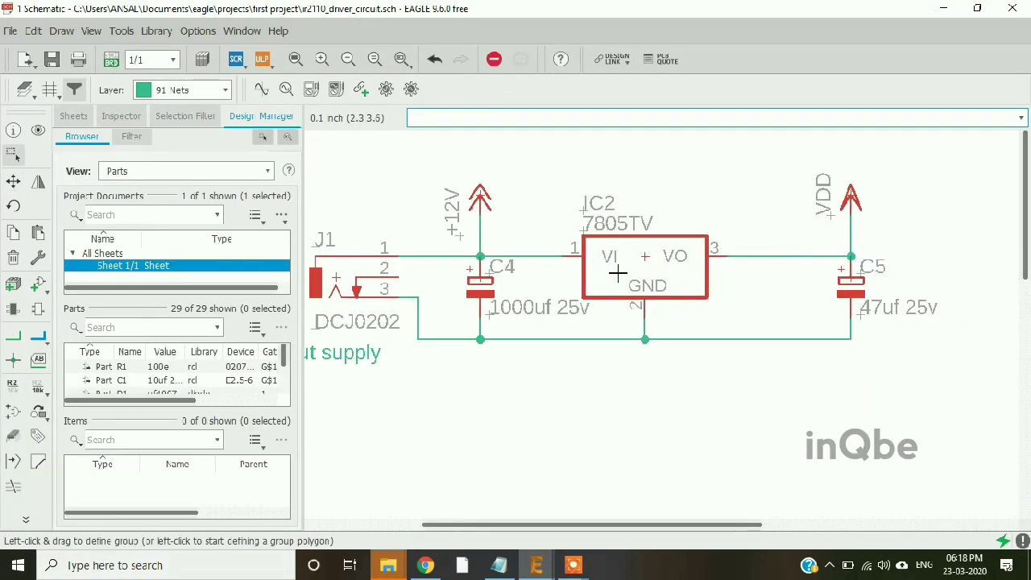
{"action": "scroll", "coordinate": [734, 214], "scroll_direction": "down", "scroll_amount": 8}
{"action": "scroll", "coordinate": [758, 360], "scroll_direction": "up", "scroll_amount": 3}
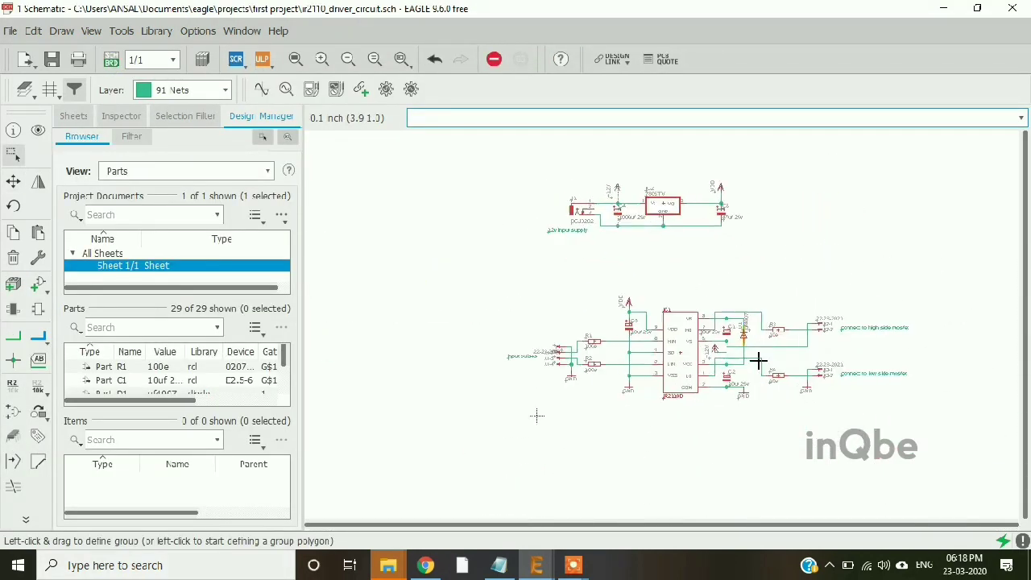
{"action": "scroll", "coordinate": [838, 364], "scroll_direction": "up", "scroll_amount": 3}
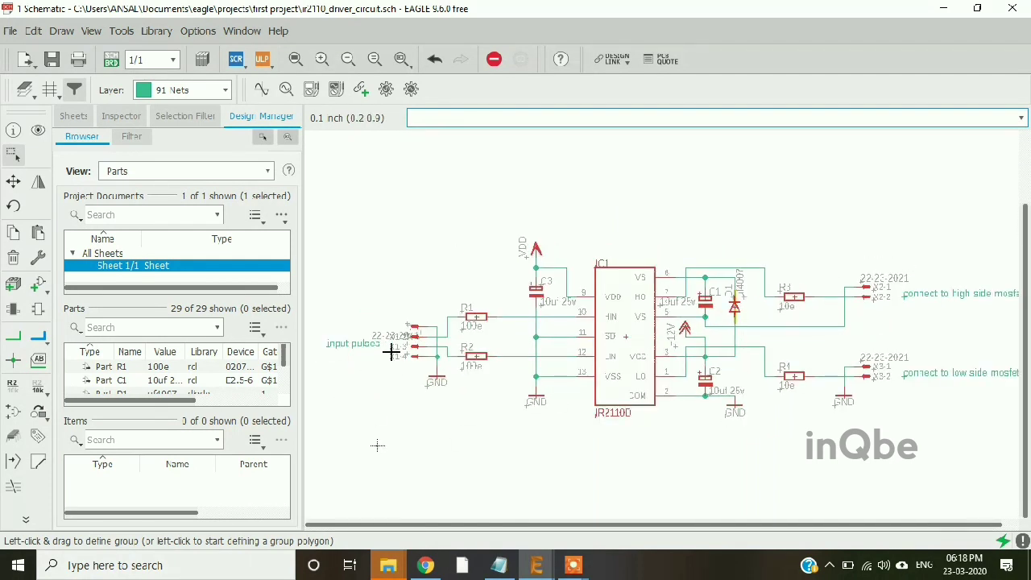
{"action": "scroll", "coordinate": [390, 352], "scroll_direction": "up", "scroll_amount": 1}
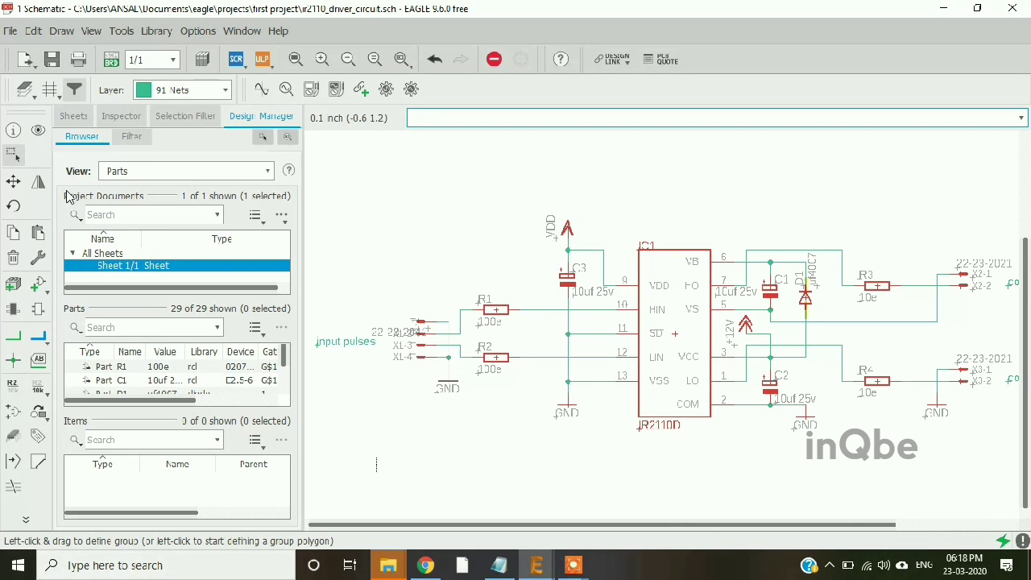
{"action": "left_click", "coordinate": [14, 182]}
{"action": "scroll", "coordinate": [405, 306], "scroll_direction": "up", "scroll_amount": 2}
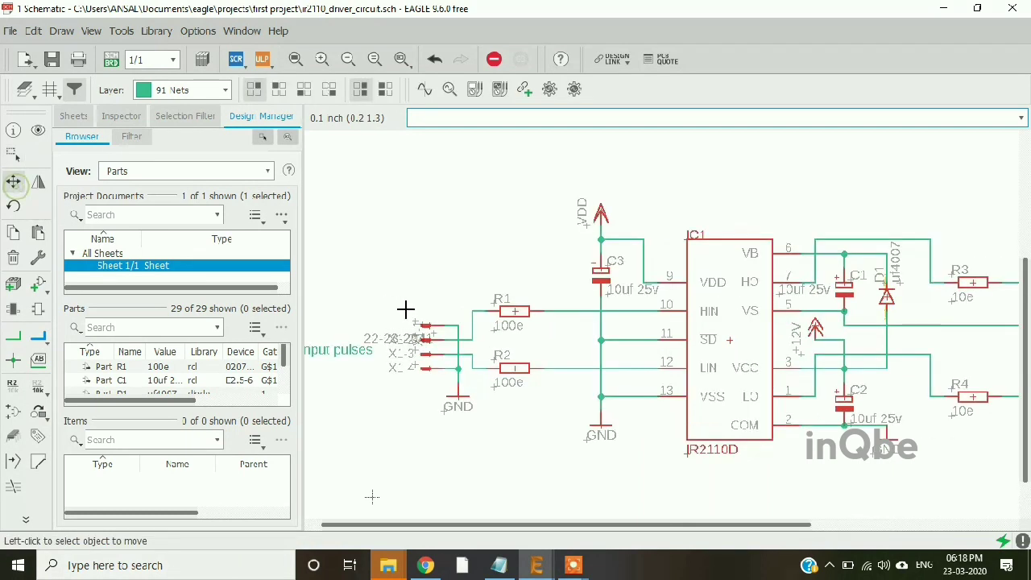
{"action": "left_click", "coordinate": [442, 344]}
{"action": "left_click", "coordinate": [462, 294]}
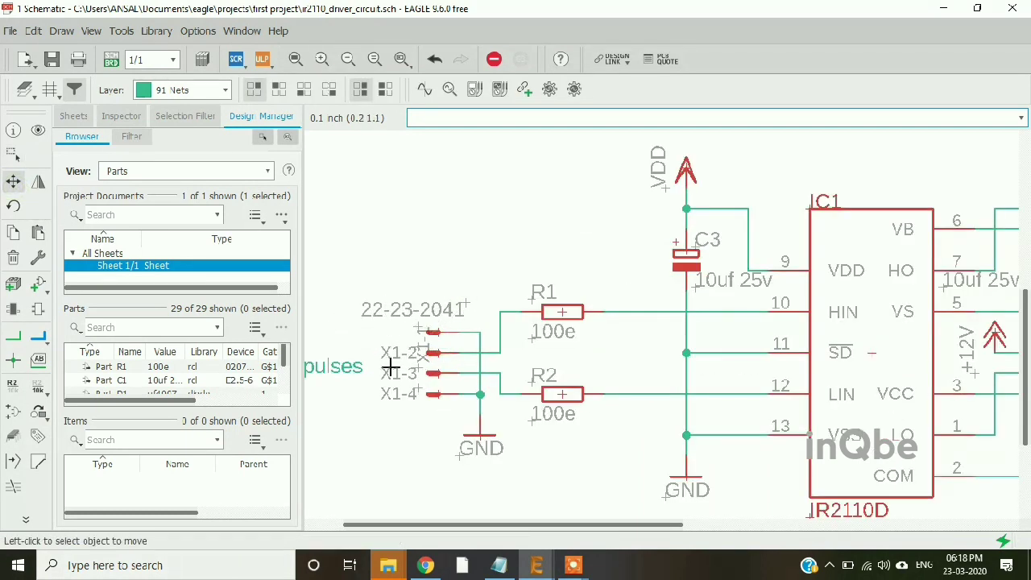
On the board, place connector X1 inside the outline near the lower left edge, rotated so its four pads run vertically
{"action": "left_click", "coordinate": [111, 59]}
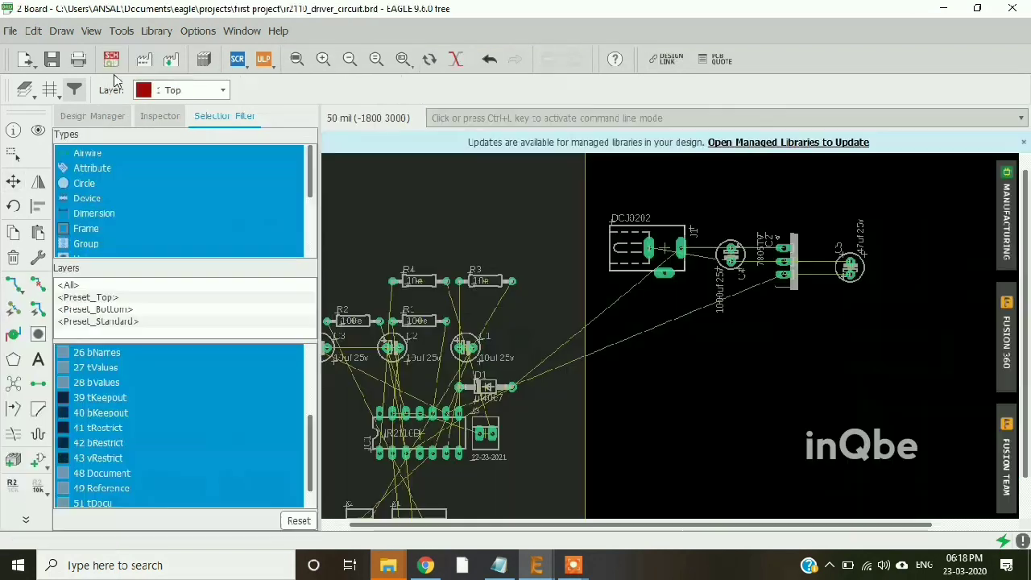
{"action": "scroll", "coordinate": [562, 411], "scroll_direction": "down", "scroll_amount": 1}
{"action": "scroll", "coordinate": [562, 410], "scroll_direction": "up", "scroll_amount": 3}
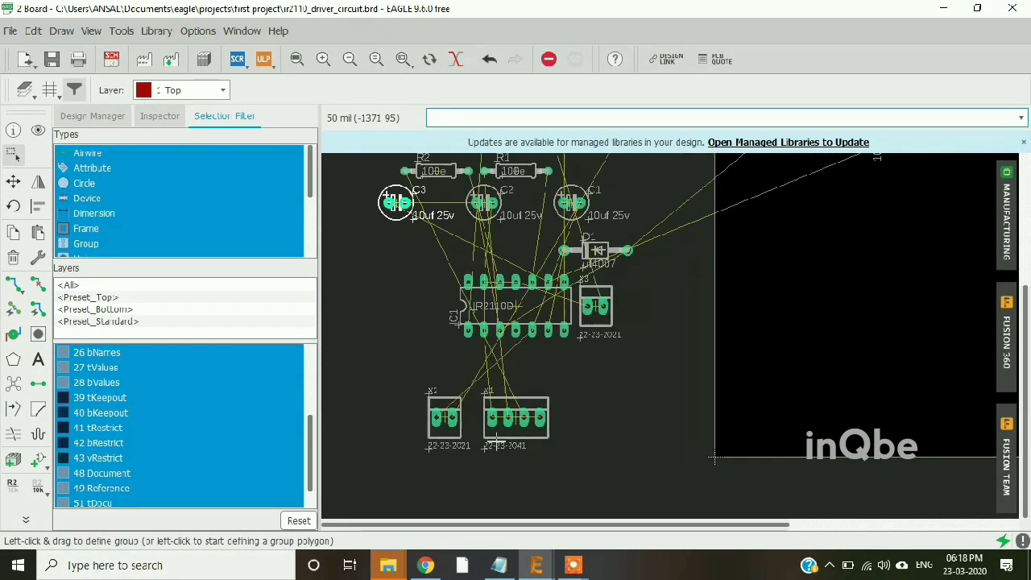
{"action": "scroll", "coordinate": [475, 376], "scroll_direction": "up", "scroll_amount": 2}
{"action": "left_click", "coordinate": [13, 181]}
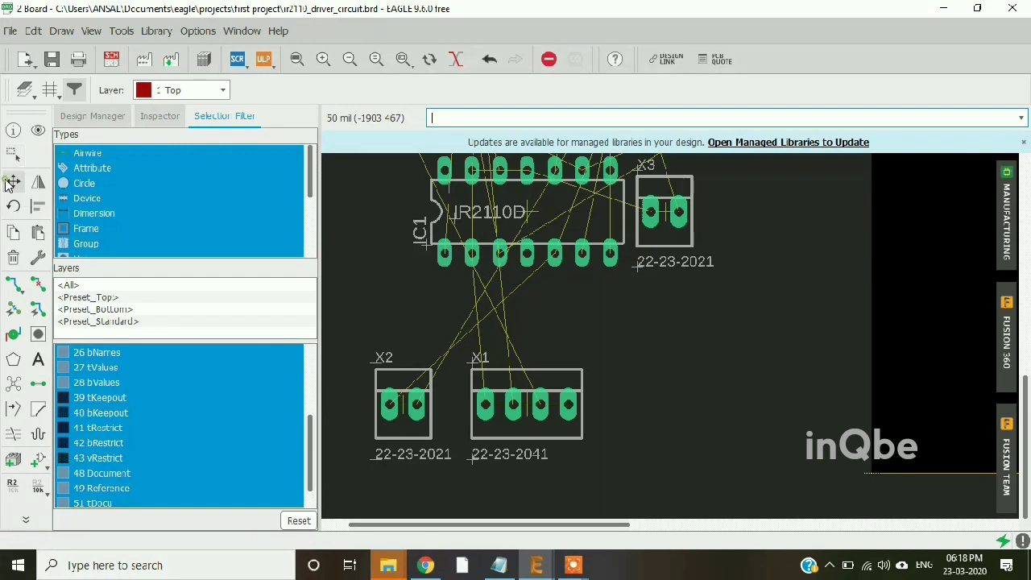
{"action": "left_click", "coordinate": [526, 405]}
{"action": "scroll", "coordinate": [419, 406], "scroll_direction": "down", "scroll_amount": 4}
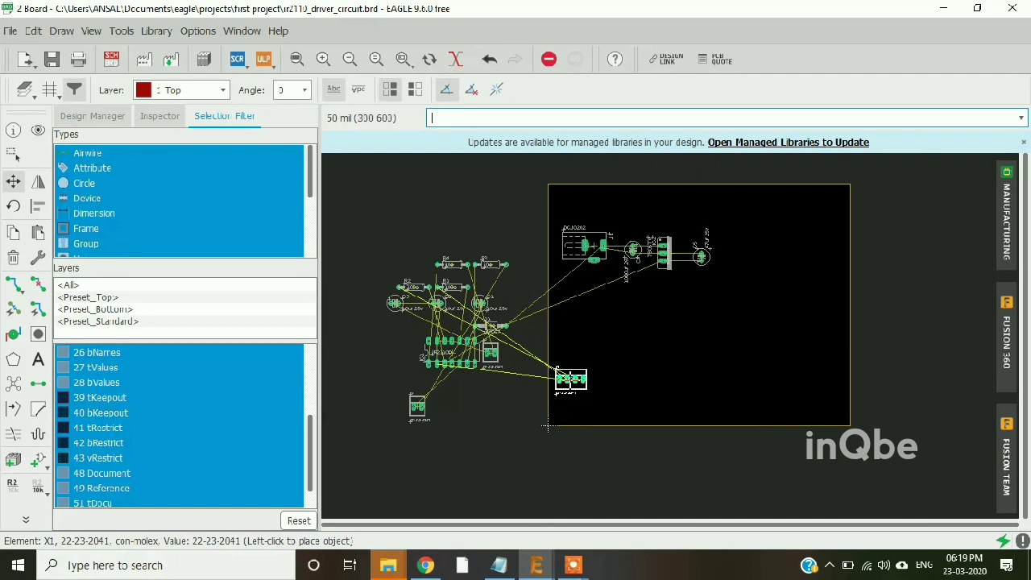
{"action": "right_click", "coordinate": [578, 368]}
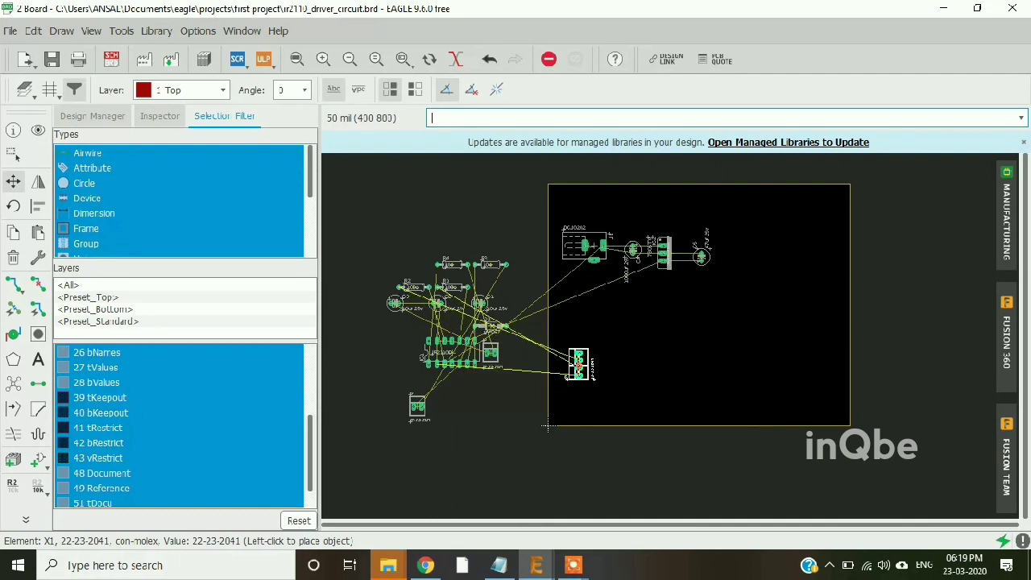
{"action": "scroll", "coordinate": [578, 367], "scroll_direction": "up", "scroll_amount": 5}
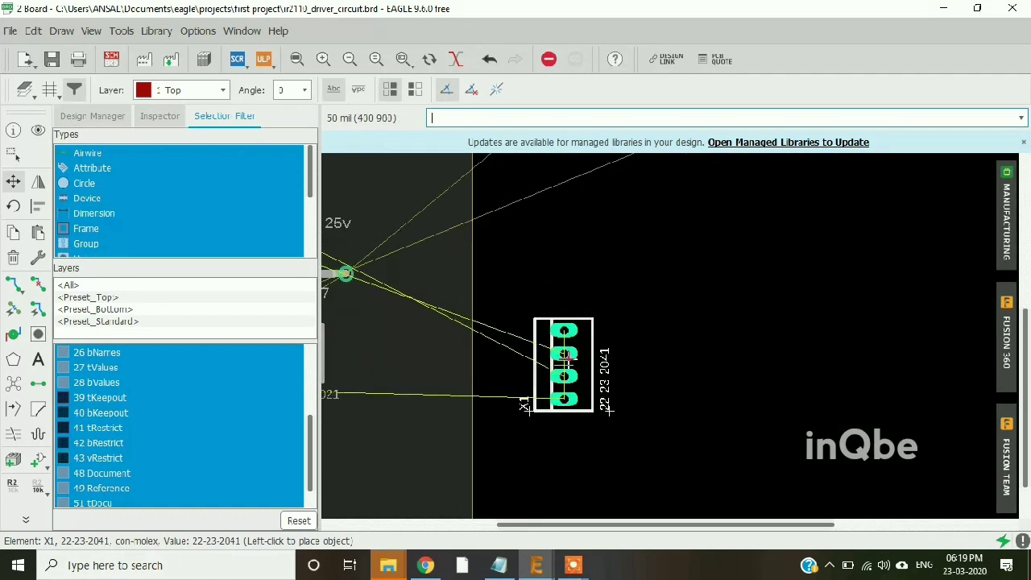
{"action": "left_click", "coordinate": [566, 354]}
{"action": "scroll", "coordinate": [594, 369], "scroll_direction": "down", "scroll_amount": 5}
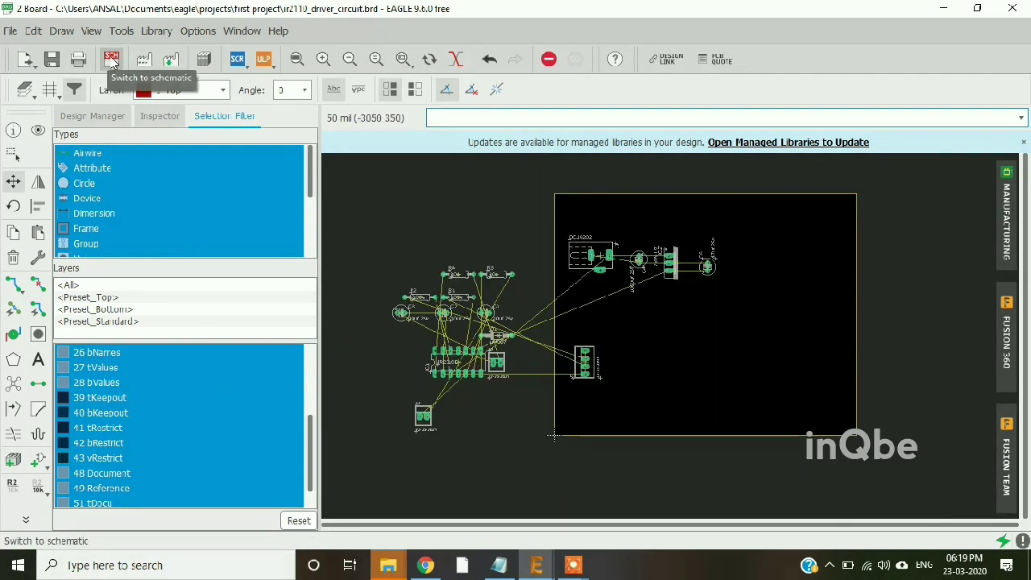
Place the 100e resistors R1 and R2 stacked to the right of X1, following the schematic, and recalculate the ratsnest
{"action": "left_click", "coordinate": [111, 59]}
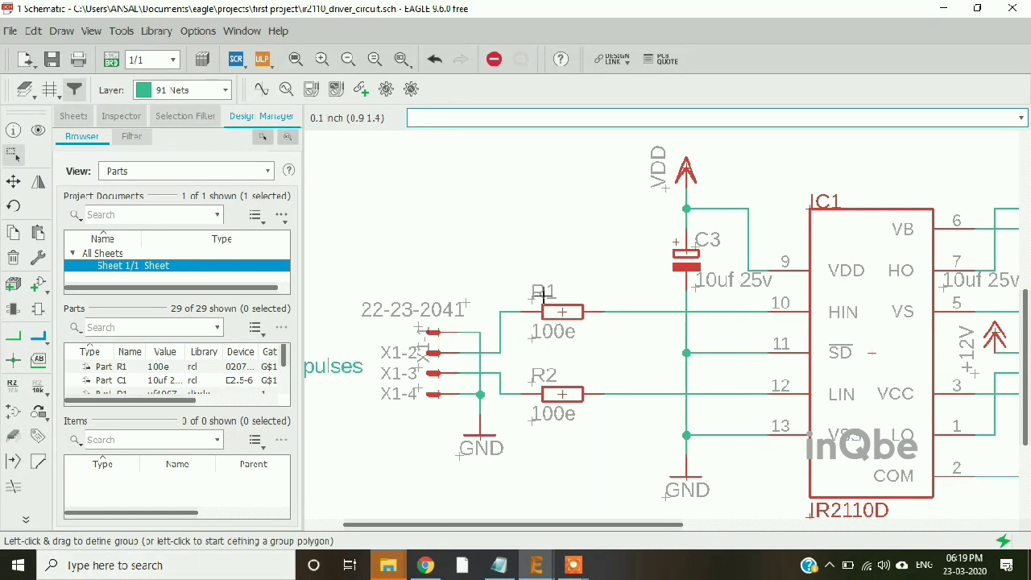
{"action": "left_click", "coordinate": [111, 59]}
{"action": "scroll", "coordinate": [523, 351], "scroll_direction": "up", "scroll_amount": 5}
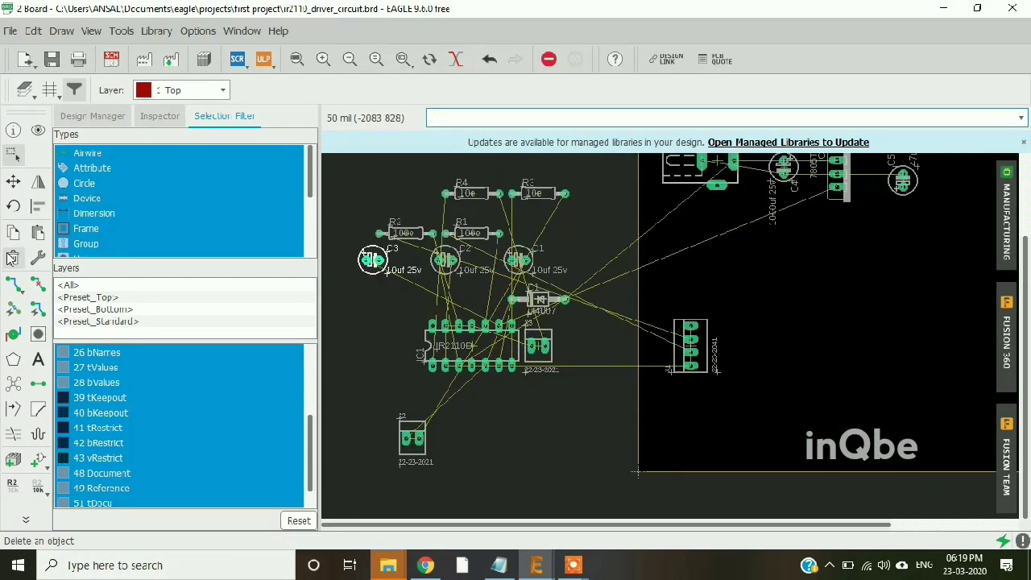
{"action": "left_click", "coordinate": [12, 181]}
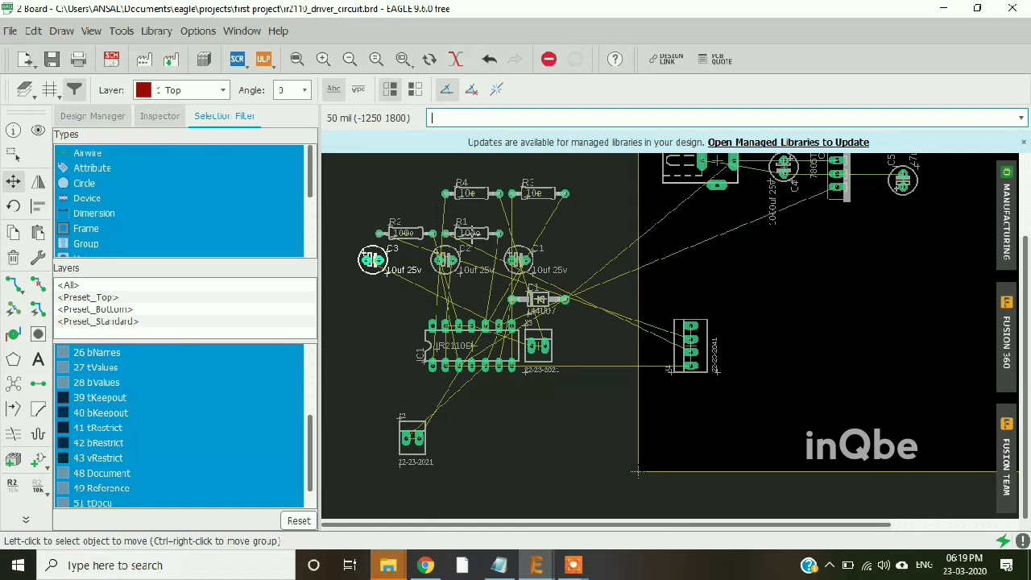
{"action": "left_click", "coordinate": [471, 232]}
{"action": "left_click", "coordinate": [764, 353]}
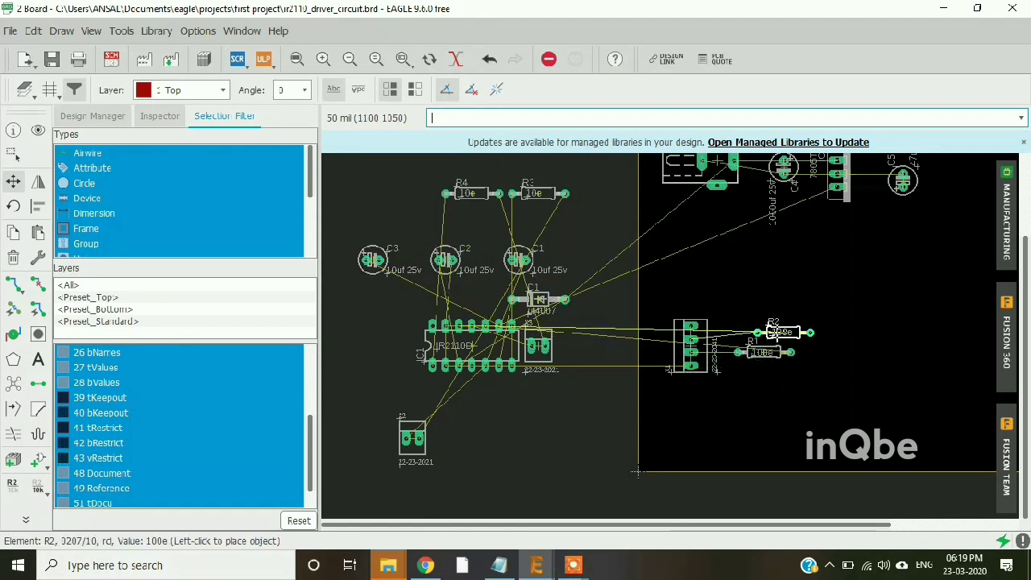
{"action": "left_click", "coordinate": [763, 334]}
{"action": "scroll", "coordinate": [597, 409], "scroll_direction": "down", "scroll_amount": 2}
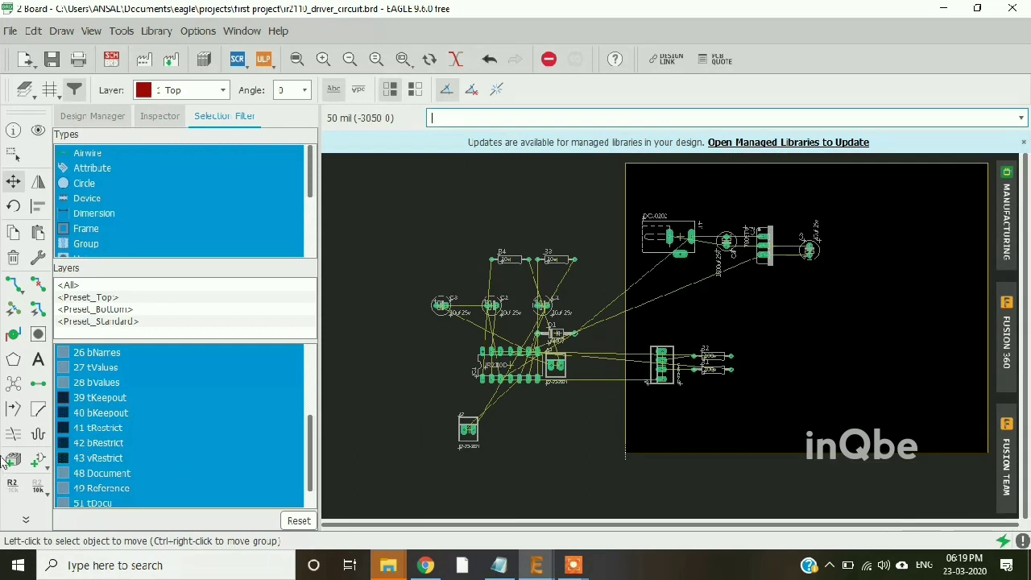
{"action": "left_click", "coordinate": [9, 390]}
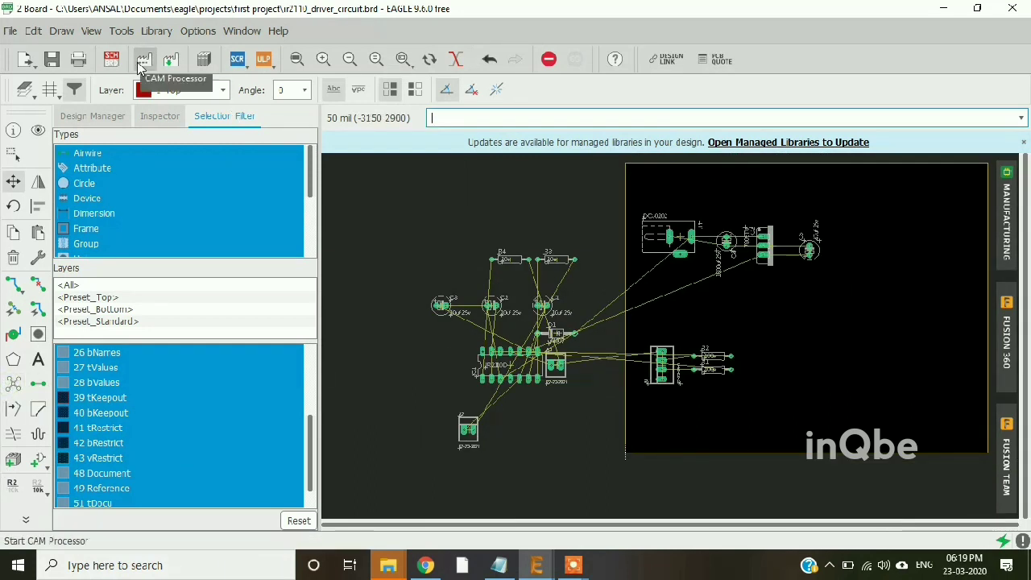
Place the IR2110D chip IC1 to the right of R1 and R2, rotated vertically with its notch facing up, and recalculate the ratsnest
{"action": "left_click", "coordinate": [111, 59]}
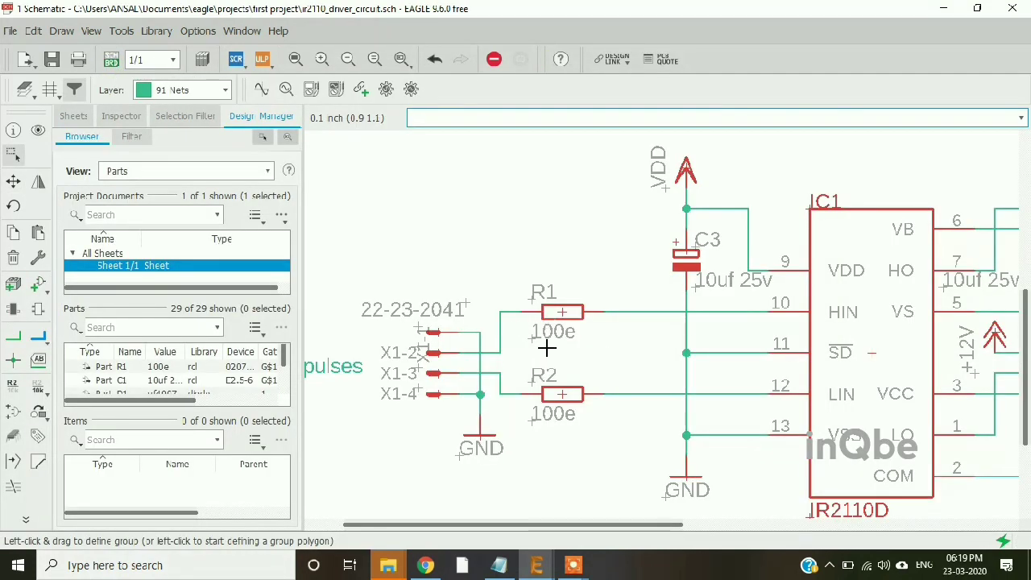
{"action": "scroll", "coordinate": [476, 363], "scroll_direction": "down", "scroll_amount": 2}
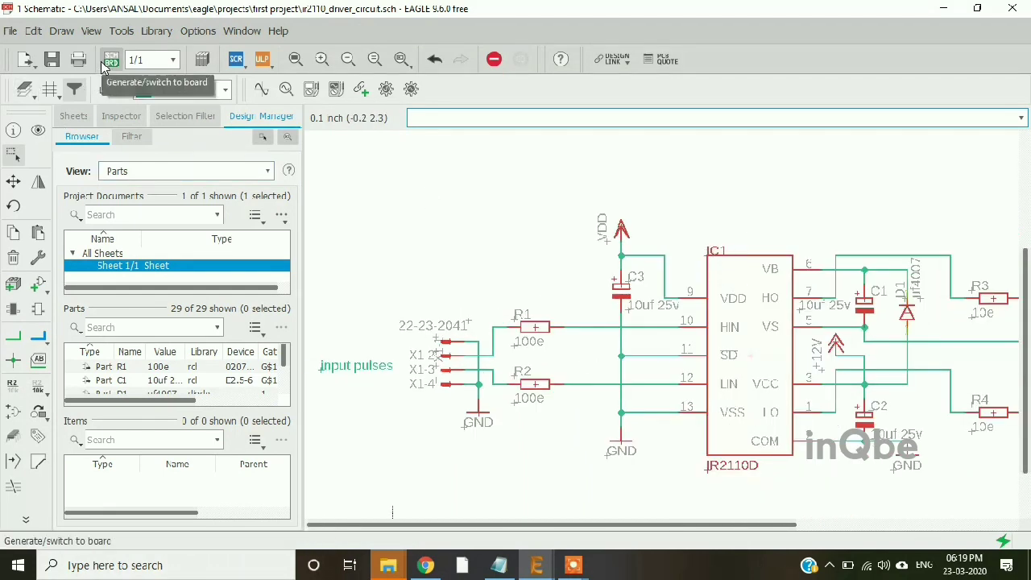
{"action": "left_click", "coordinate": [111, 60]}
{"action": "left_click_drag", "start_coordinate": [508, 364], "coordinate": [777, 412]}
{"action": "right_click", "coordinate": [798, 384]}
{"action": "right_click", "coordinate": [797, 385]}
{"action": "right_click", "coordinate": [790, 387]}
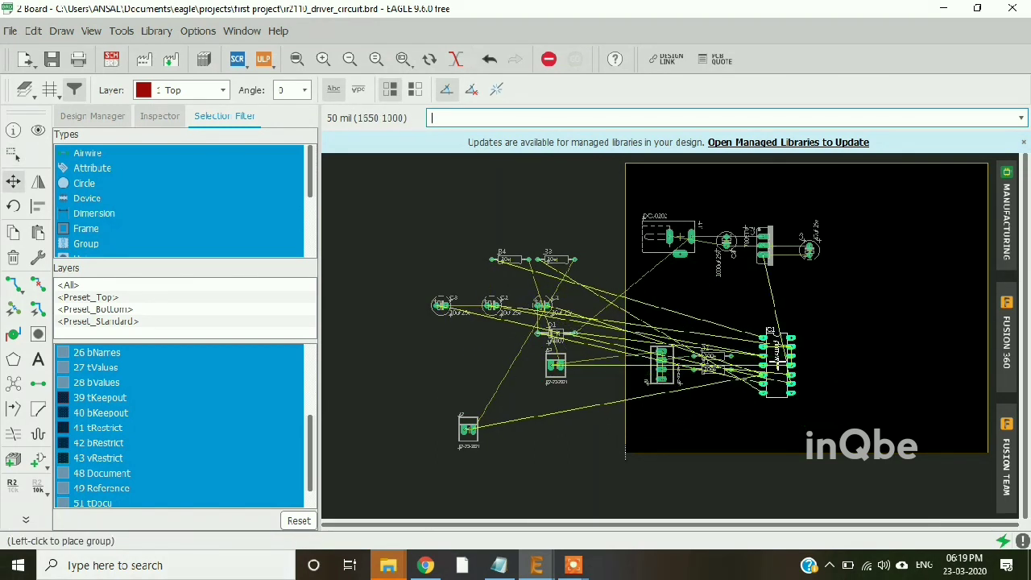
{"action": "left_click", "coordinate": [778, 362]}
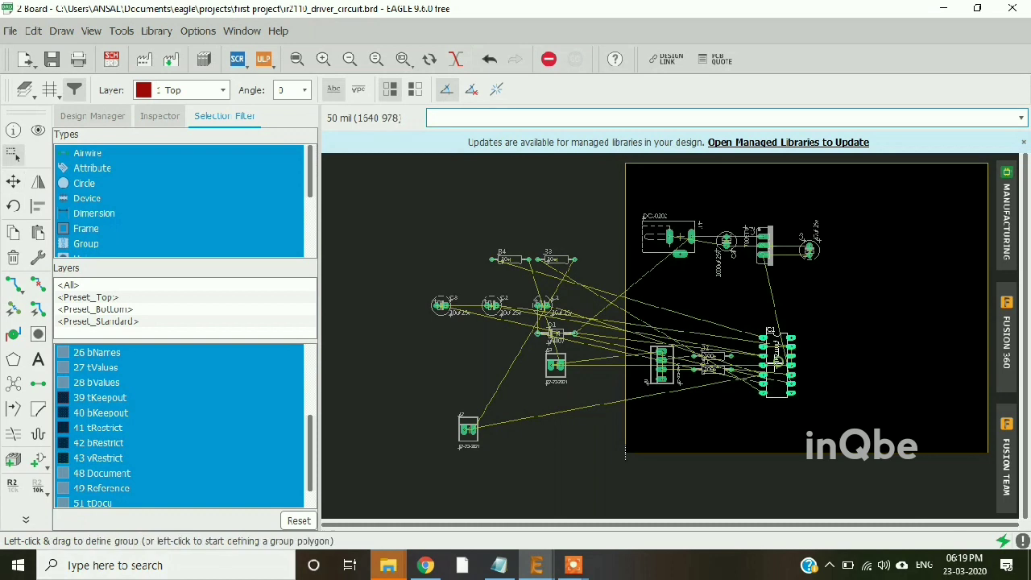
{"action": "left_click", "coordinate": [14, 387]}
Compare the airwires between X1, R1, R2 and IC1 on the board with the IR2110D input pins in the schematic
{"action": "scroll", "coordinate": [804, 355], "scroll_direction": "up", "scroll_amount": 2}
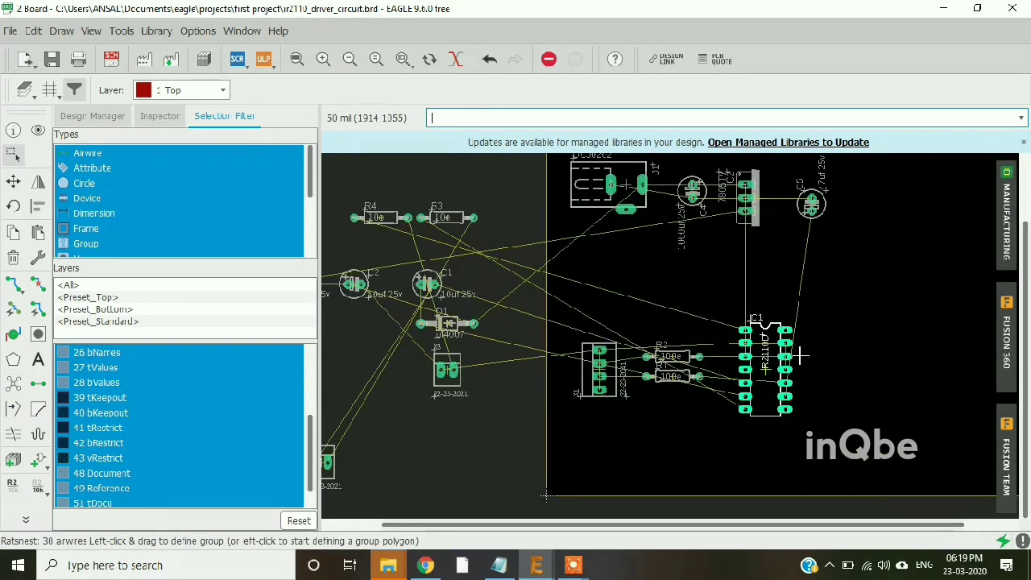
{"action": "scroll", "coordinate": [802, 355], "scroll_direction": "up", "scroll_amount": 1}
{"action": "scroll", "coordinate": [741, 322], "scroll_direction": "up", "scroll_amount": 2}
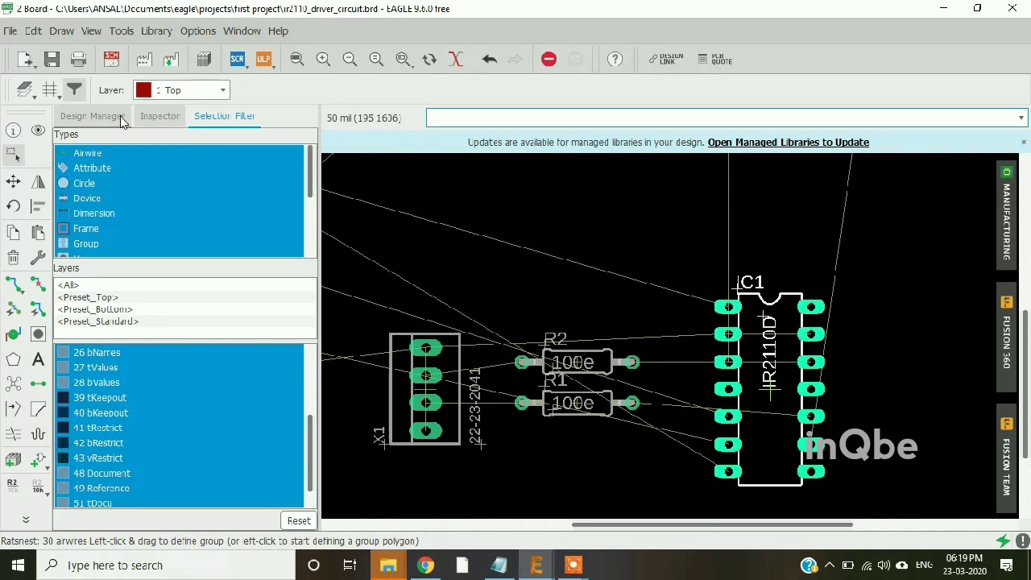
{"action": "left_click", "coordinate": [111, 59]}
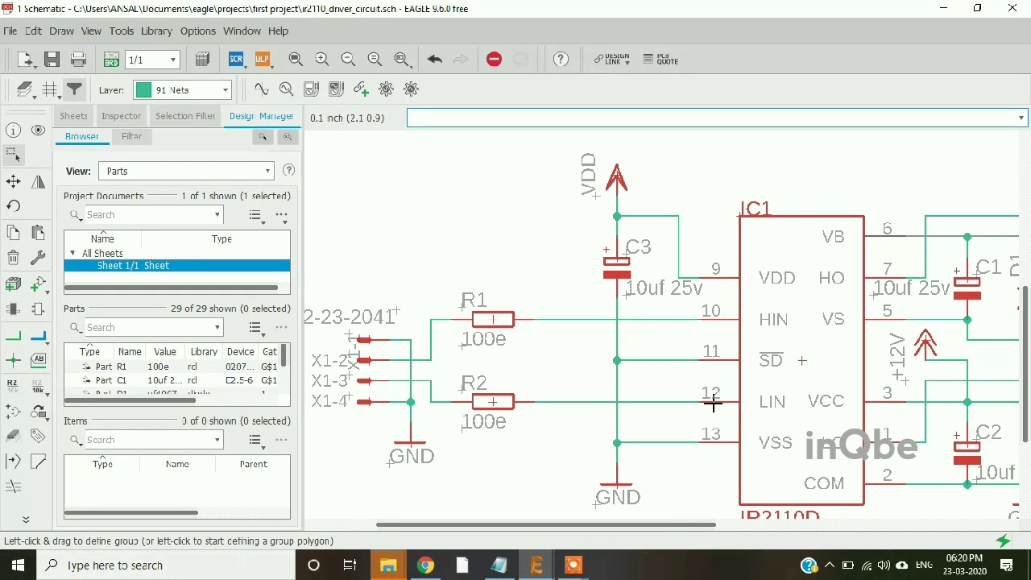
{"action": "left_click", "coordinate": [112, 59]}
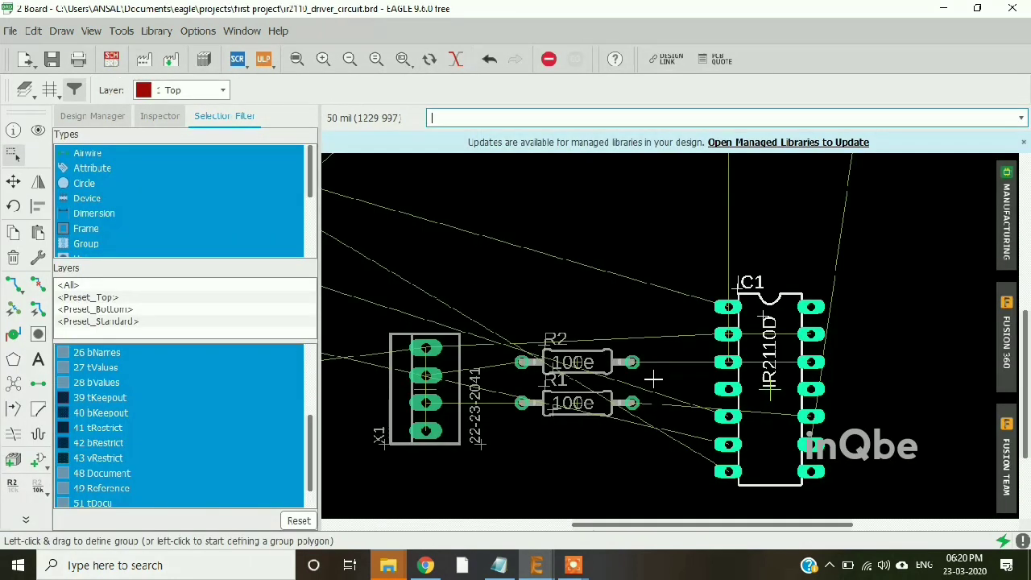
Move resistor R2 to the right of IC1, rotated 180 degrees and aligned with the chip's third right-hand pad
{"action": "scroll", "coordinate": [532, 388], "scroll_direction": "down", "scroll_amount": 2}
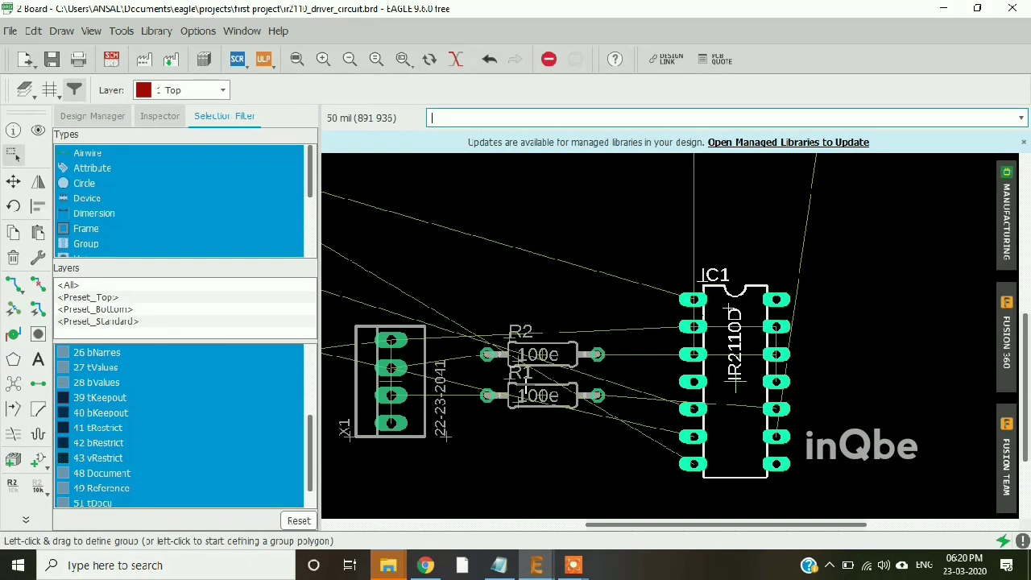
{"action": "left_click", "coordinate": [111, 58]}
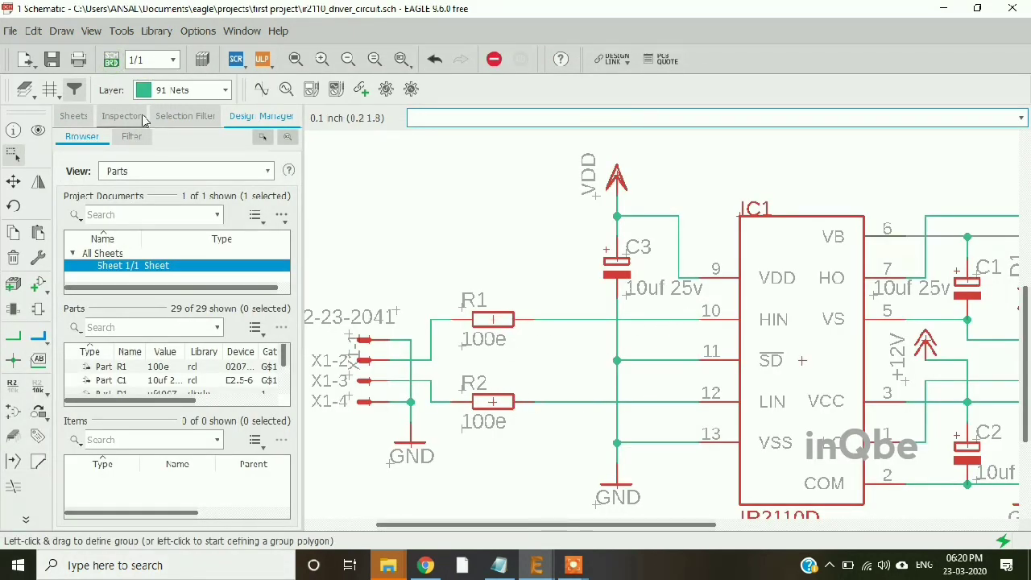
{"action": "left_click", "coordinate": [112, 59]}
{"action": "left_click", "coordinate": [12, 183]}
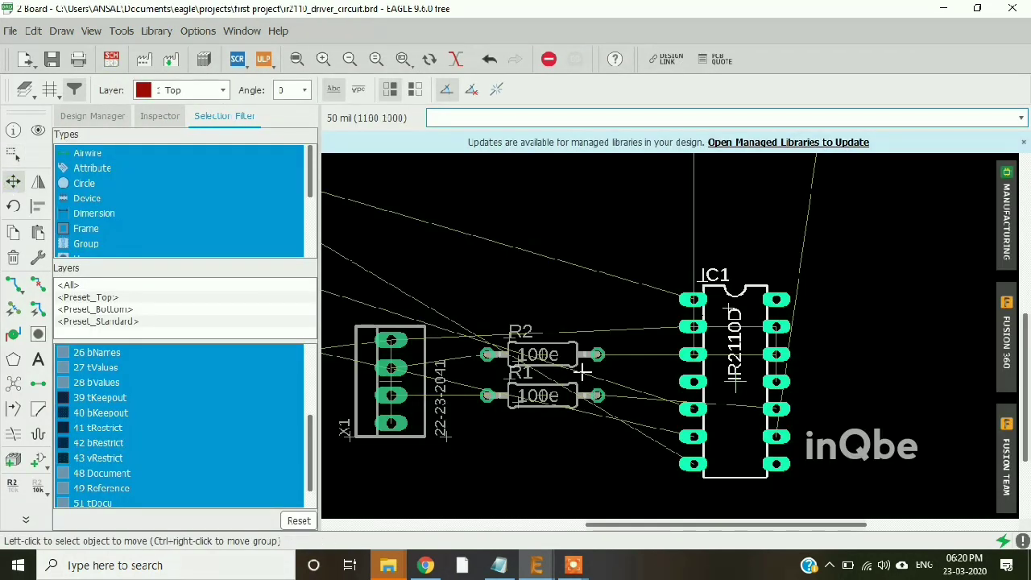
{"action": "left_click", "coordinate": [542, 354]}
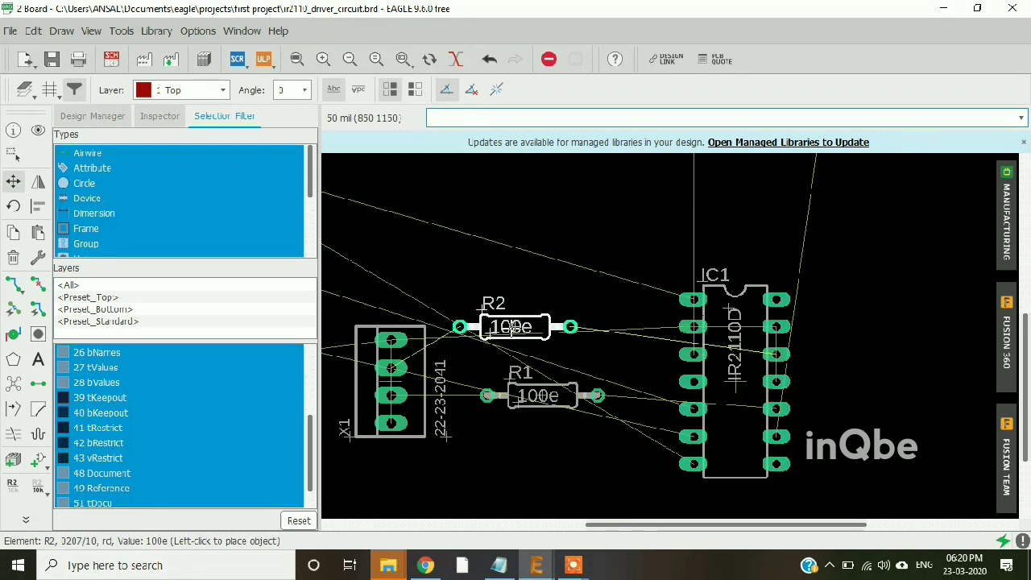
{"action": "scroll", "coordinate": [499, 326], "scroll_direction": "down", "scroll_amount": 2}
{"action": "right_click", "coordinate": [786, 375]}
{"action": "right_click", "coordinate": [802, 359]}
{"action": "left_click", "coordinate": [797, 347]}
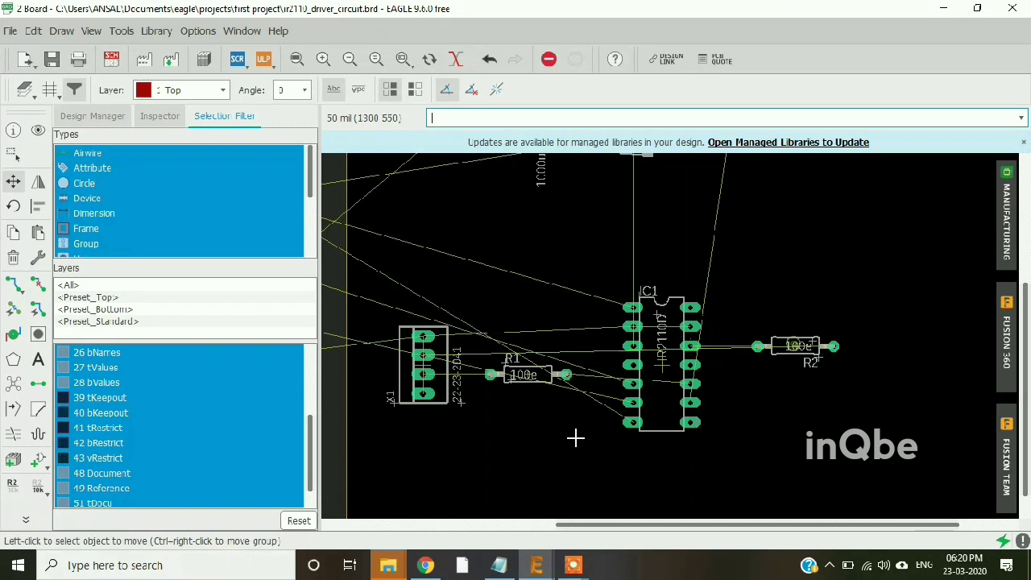
Move resistor R1 to the right of IC1 directly below R2, rotated 180 degrees
{"action": "left_click", "coordinate": [525, 379]}
{"action": "right_click", "coordinate": [691, 482]}
{"action": "right_click", "coordinate": [700, 476]}
{"action": "left_click", "coordinate": [838, 407]}
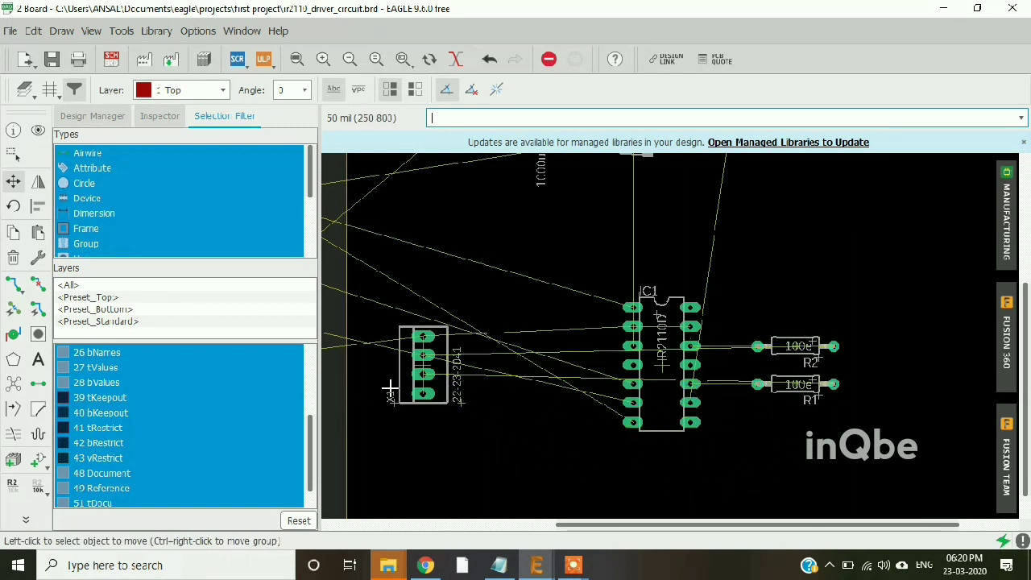
Move connector X1 to the right of R1 and R2, keeping its pads vertical, and recalculate the ratsnest
{"action": "left_click", "coordinate": [423, 368]}
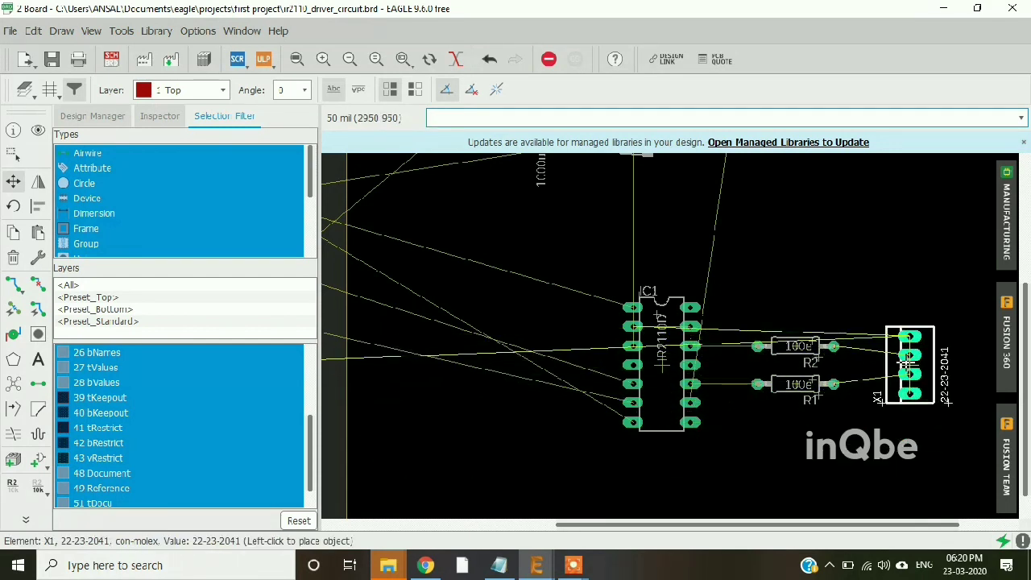
{"action": "left_click", "coordinate": [908, 365]}
{"action": "scroll", "coordinate": [818, 427], "scroll_direction": "down", "scroll_amount": 4}
{"action": "left_click", "coordinate": [18, 390]}
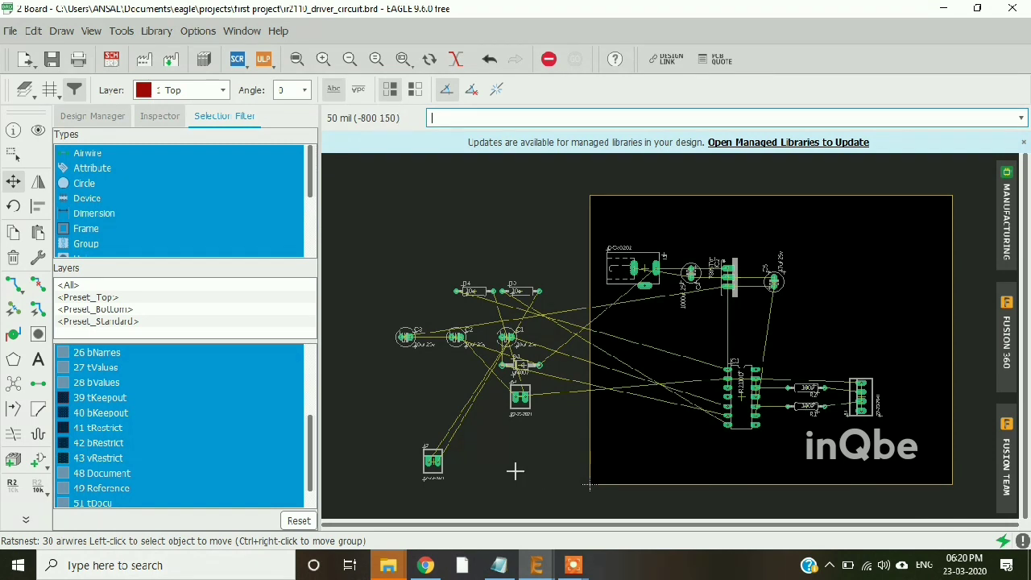
Following the schematic, place the 10uf 25v capacitor C3 inside the board at the lower left of IC1 and recalculate the ratsnest
{"action": "left_click", "coordinate": [111, 60]}
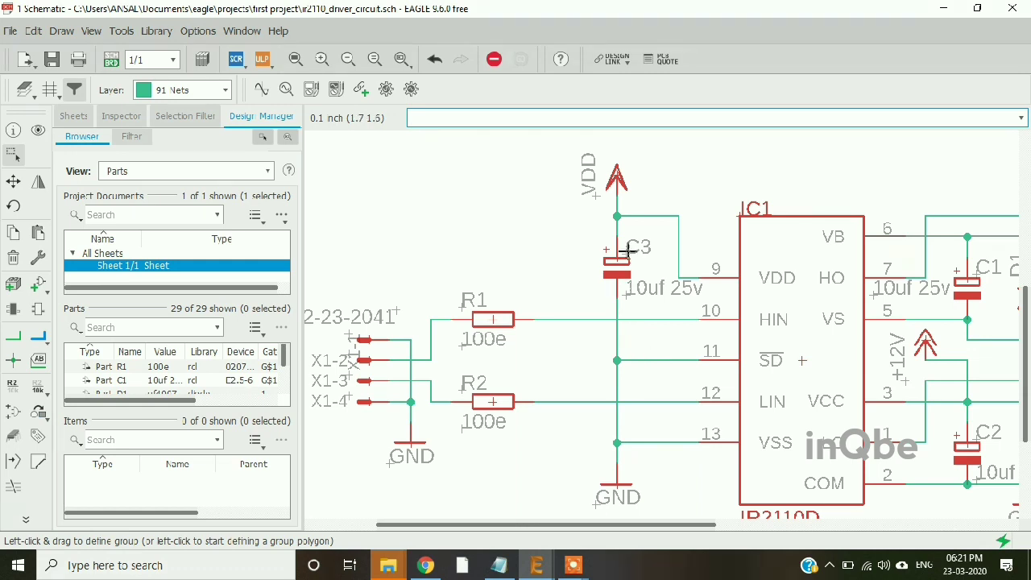
{"action": "left_click", "coordinate": [113, 62]}
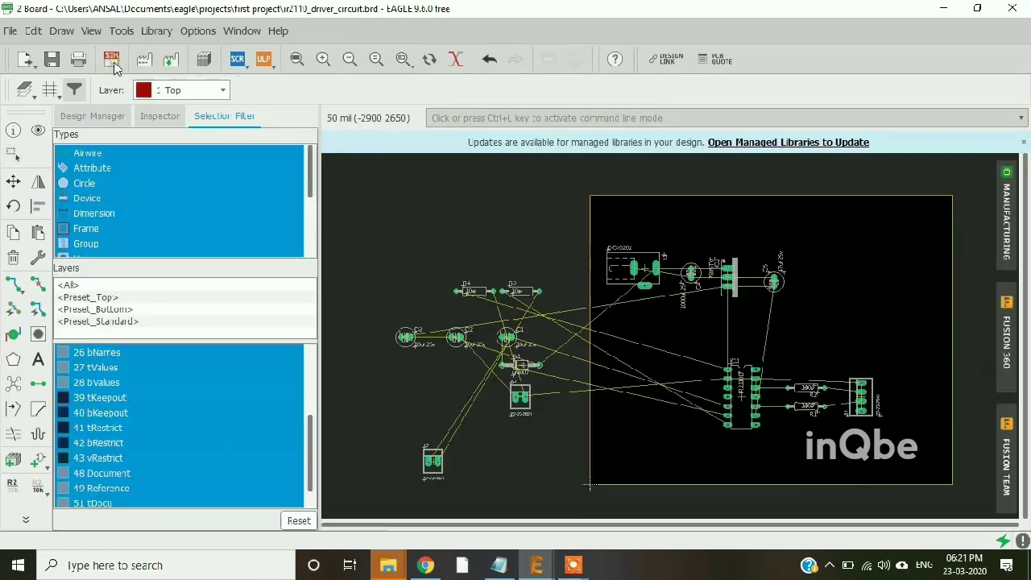
{"action": "left_click", "coordinate": [13, 183]}
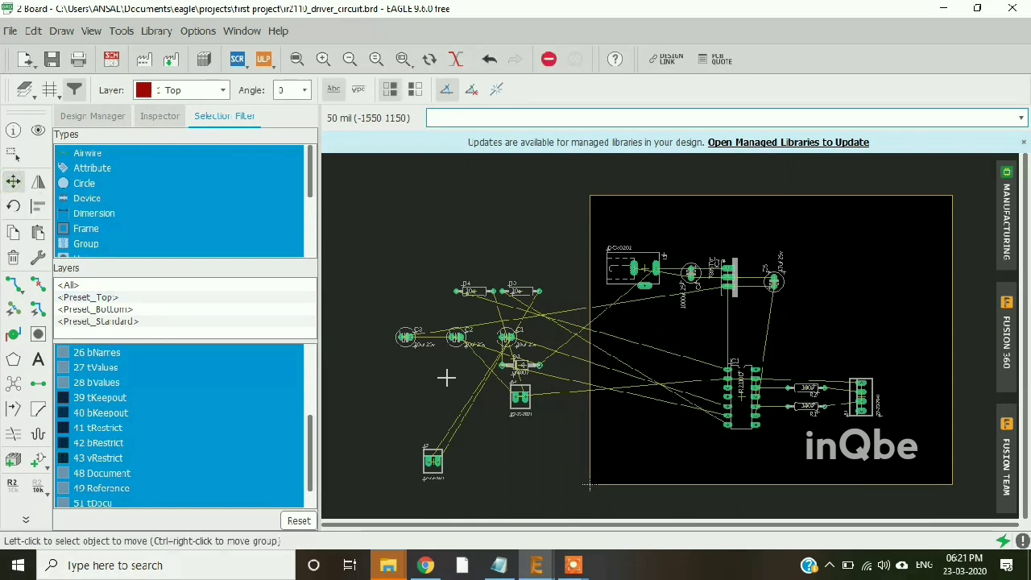
{"action": "scroll", "coordinate": [442, 363], "scroll_direction": "up", "scroll_amount": 4}
{"action": "left_click", "coordinate": [354, 305]}
{"action": "scroll", "coordinate": [359, 315], "scroll_direction": "down", "scroll_amount": 4}
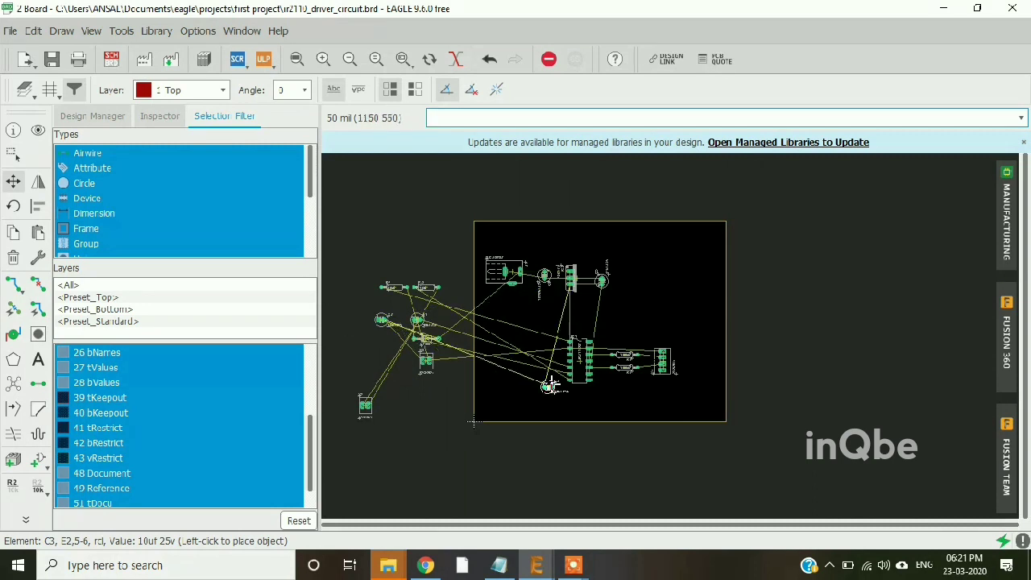
{"action": "scroll", "coordinate": [548, 385], "scroll_direction": "up", "scroll_amount": 3}
{"action": "left_click", "coordinate": [524, 380]}
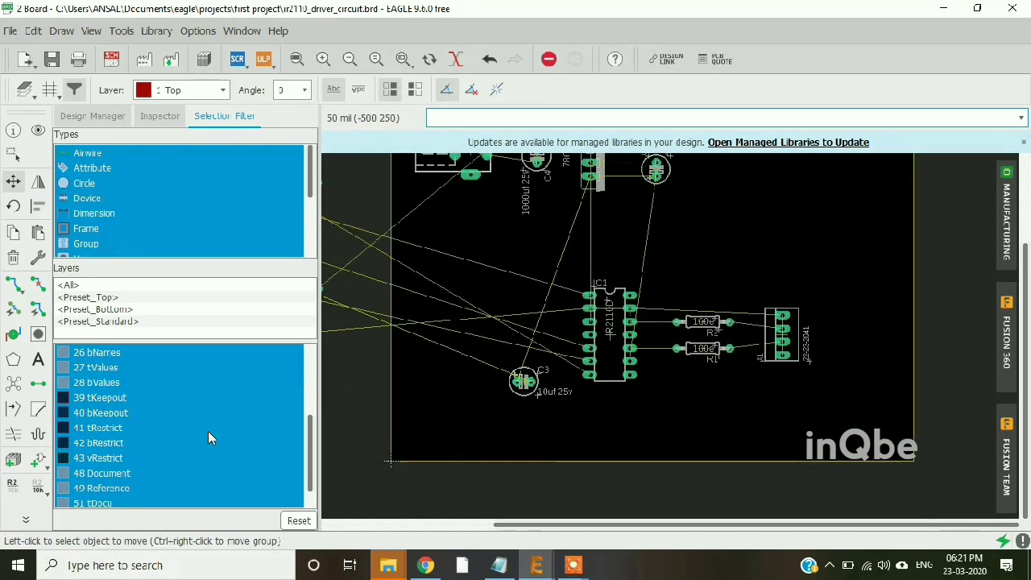
{"action": "left_click", "coordinate": [13, 384]}
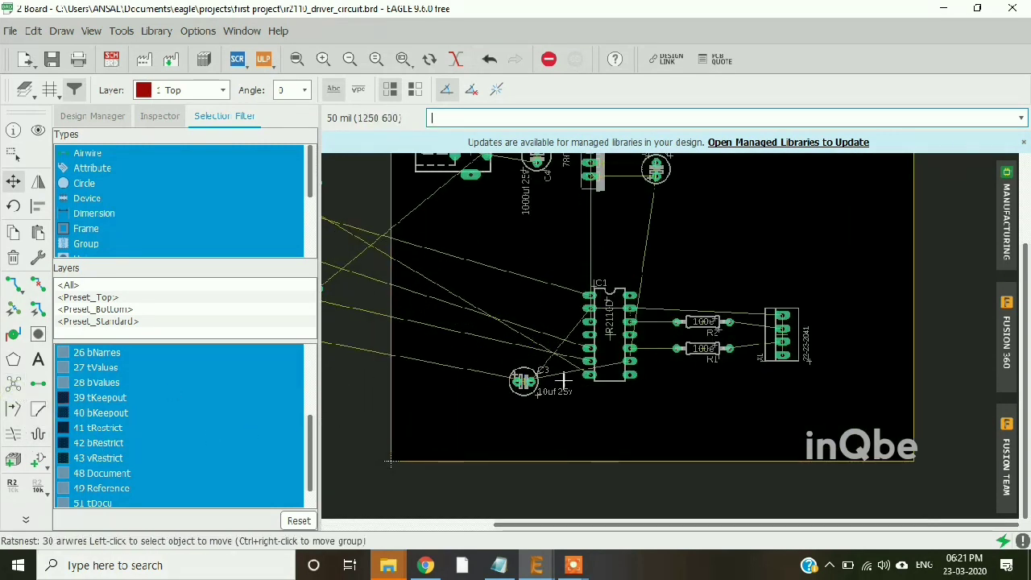
Move capacitor C3 to the right of IC1, just below resistor R1, and recalculate the ratsnest
{"action": "scroll", "coordinate": [612, 380], "scroll_direction": "up", "scroll_amount": 2}
{"action": "left_click", "coordinate": [475, 383]}
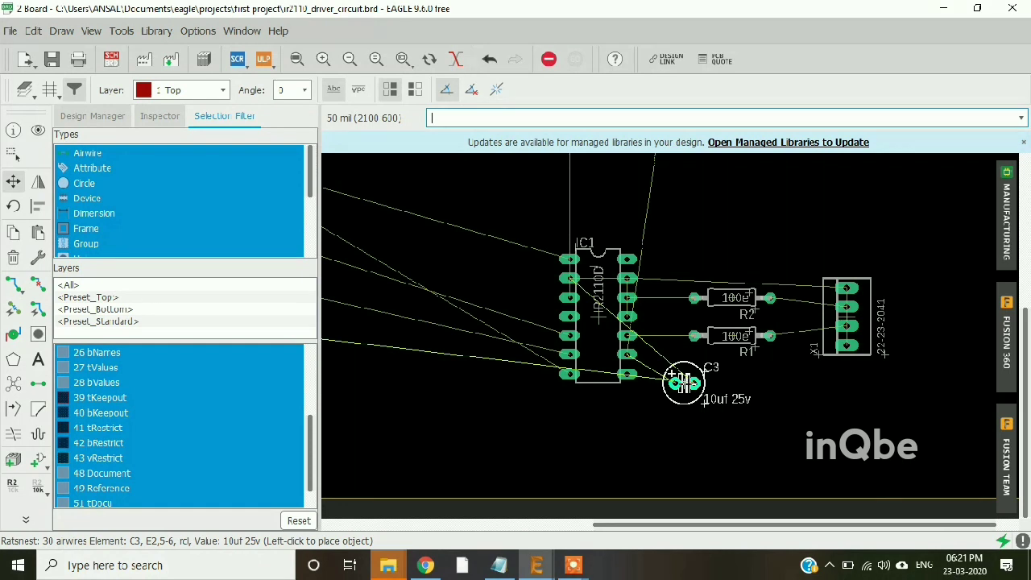
{"action": "left_click", "coordinate": [683, 374]}
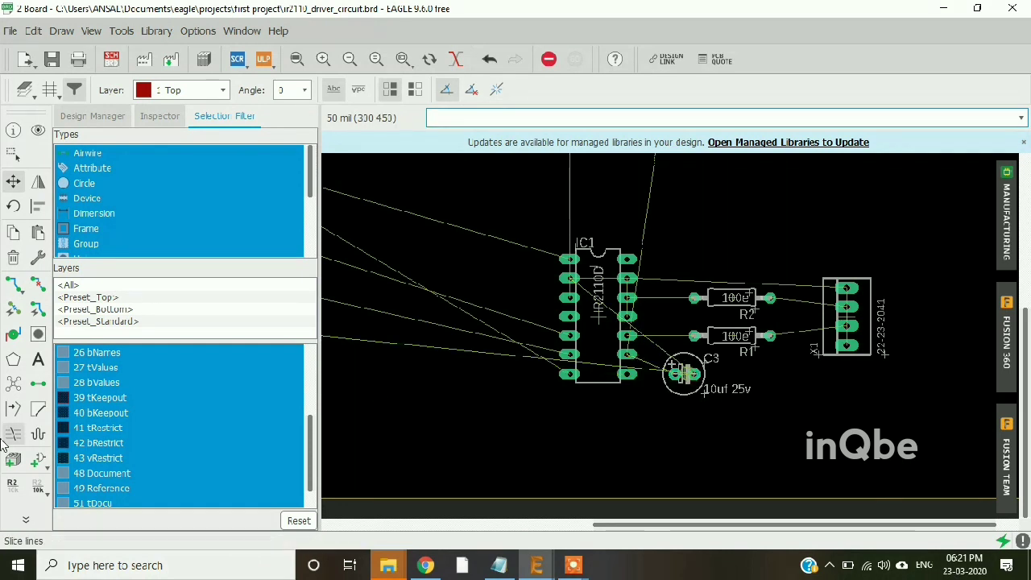
{"action": "left_click", "coordinate": [12, 383]}
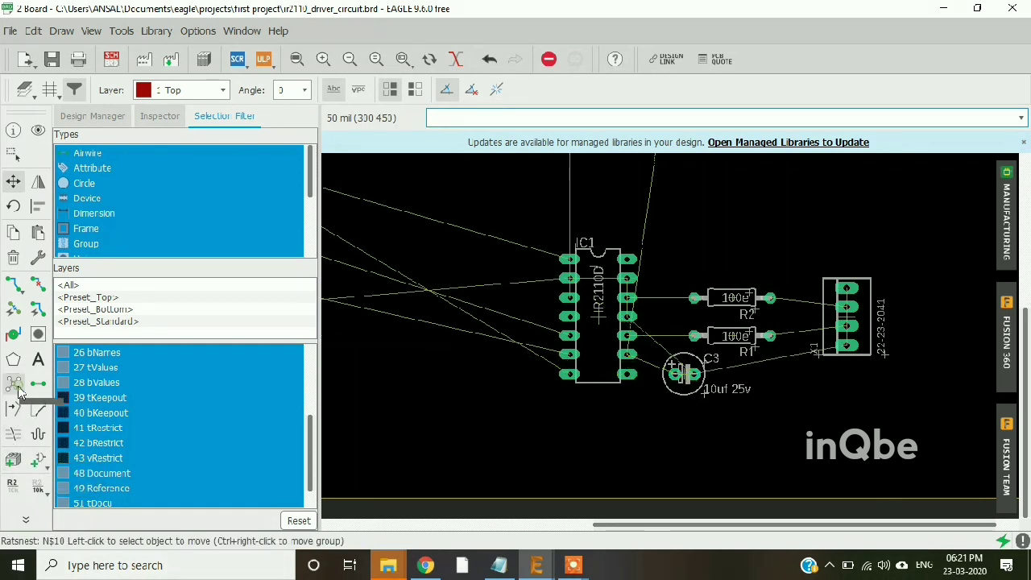
{"action": "scroll", "coordinate": [610, 388], "scroll_direction": "up", "scroll_amount": 2}
{"action": "scroll", "coordinate": [637, 384], "scroll_direction": "down", "scroll_amount": 2}
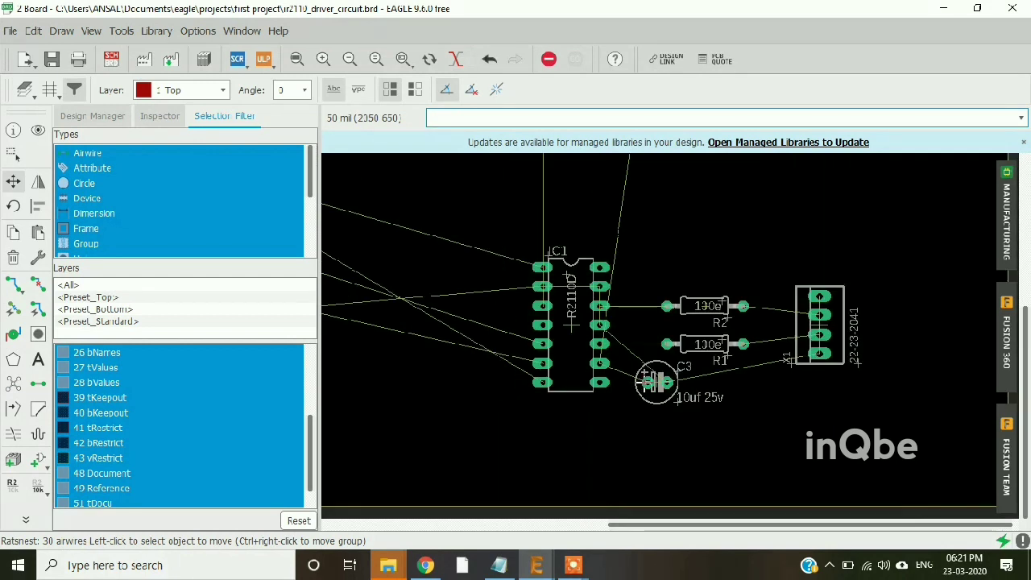
Following the schematic's output side, place the 10uf 25v capacitor C1 to the left of IC1 near its lower pads and recalculate the ratsnest
{"action": "left_click", "coordinate": [111, 59]}
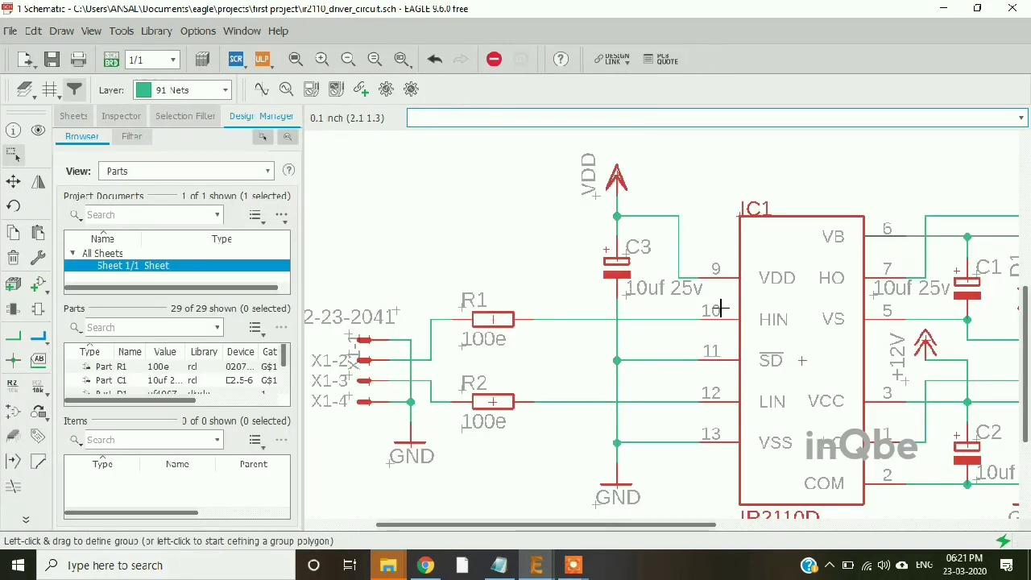
{"action": "scroll", "coordinate": [624, 346], "scroll_direction": "down", "scroll_amount": 1}
{"action": "scroll", "coordinate": [564, 354], "scroll_direction": "down", "scroll_amount": 1}
{"action": "scroll", "coordinate": [822, 354], "scroll_direction": "down", "scroll_amount": 2}
{"action": "scroll", "coordinate": [822, 355], "scroll_direction": "up", "scroll_amount": 1}
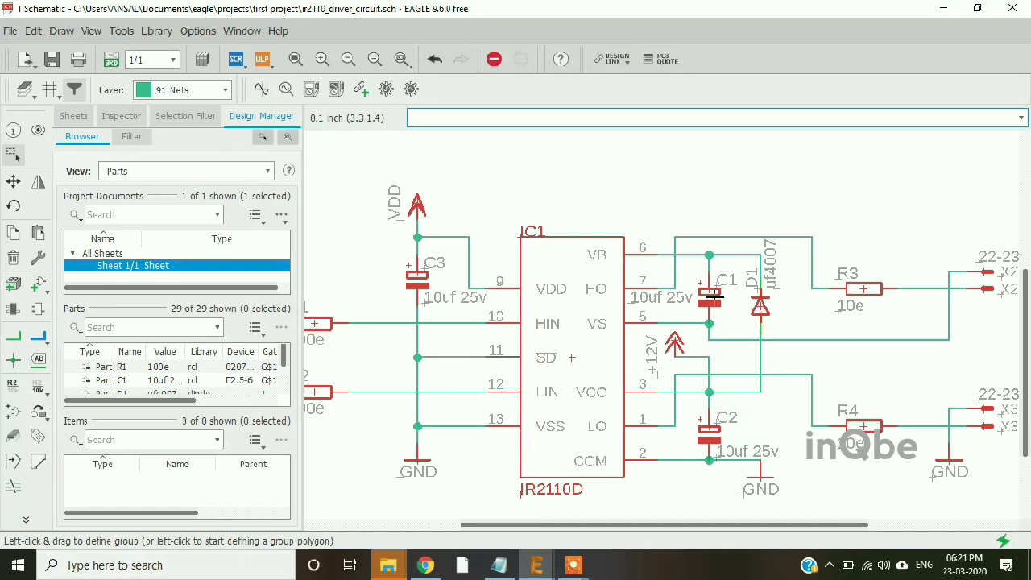
{"action": "left_click", "coordinate": [112, 60]}
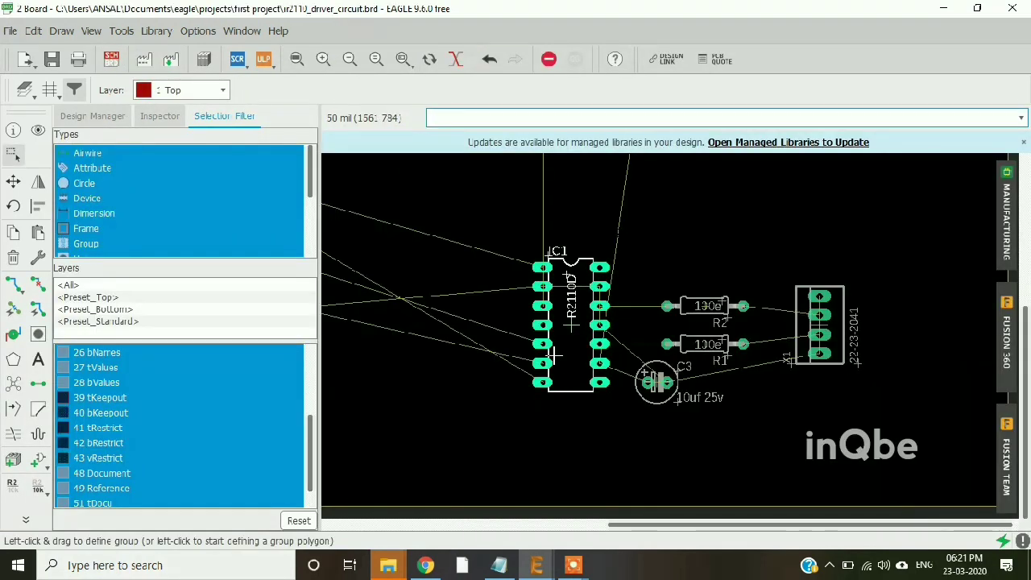
{"action": "scroll", "coordinate": [572, 344], "scroll_direction": "down", "scroll_amount": 3}
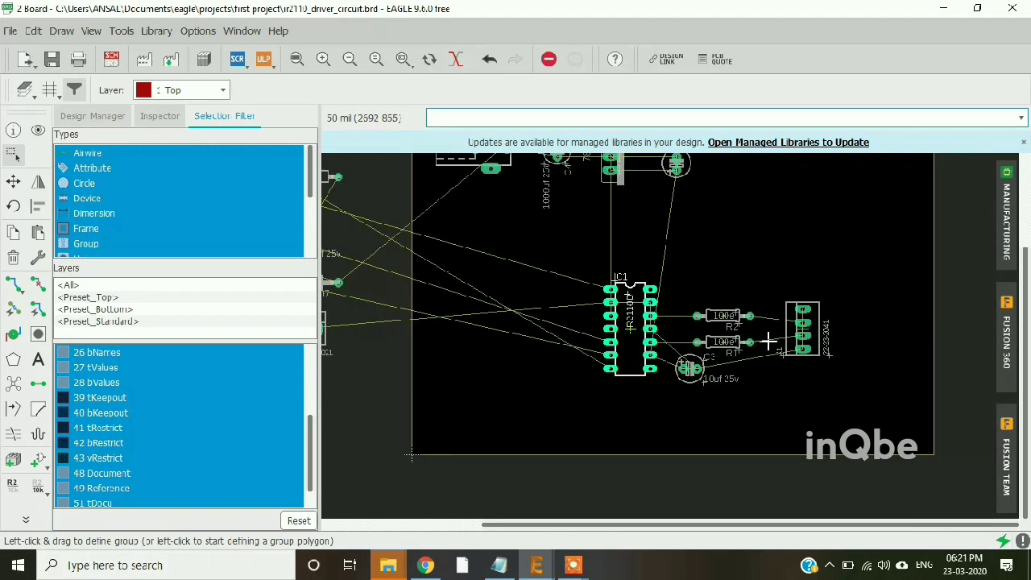
{"action": "left_click", "coordinate": [13, 182]}
{"action": "scroll", "coordinate": [452, 302], "scroll_direction": "down", "scroll_amount": 1}
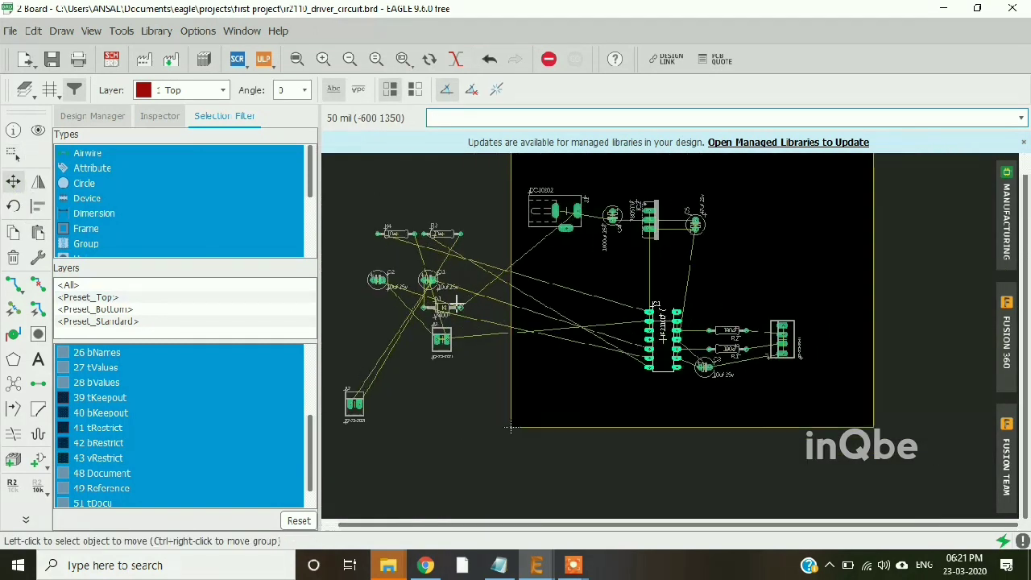
{"action": "scroll", "coordinate": [445, 290], "scroll_direction": "up", "scroll_amount": 1}
{"action": "left_click", "coordinate": [423, 276]}
{"action": "scroll", "coordinate": [652, 368], "scroll_direction": "up", "scroll_amount": 2}
{"action": "left_click", "coordinate": [638, 352]}
{"action": "left_click", "coordinate": [15, 385]}
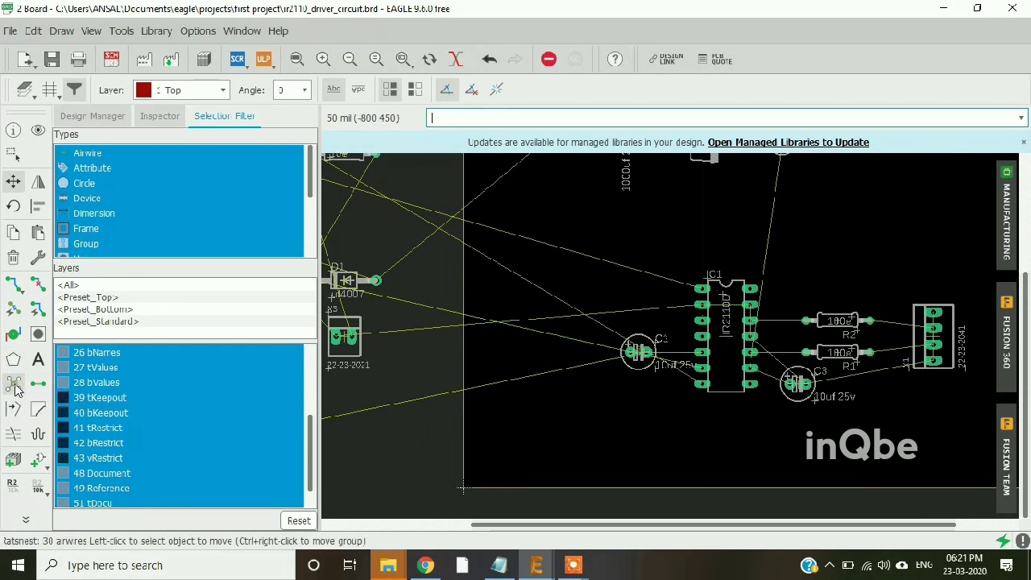
Rotate capacitor C1 by 90 degrees and align its two pads with IC1's fifth and sixth left-hand pads
{"action": "scroll", "coordinate": [683, 363], "scroll_direction": "up", "scroll_amount": 2}
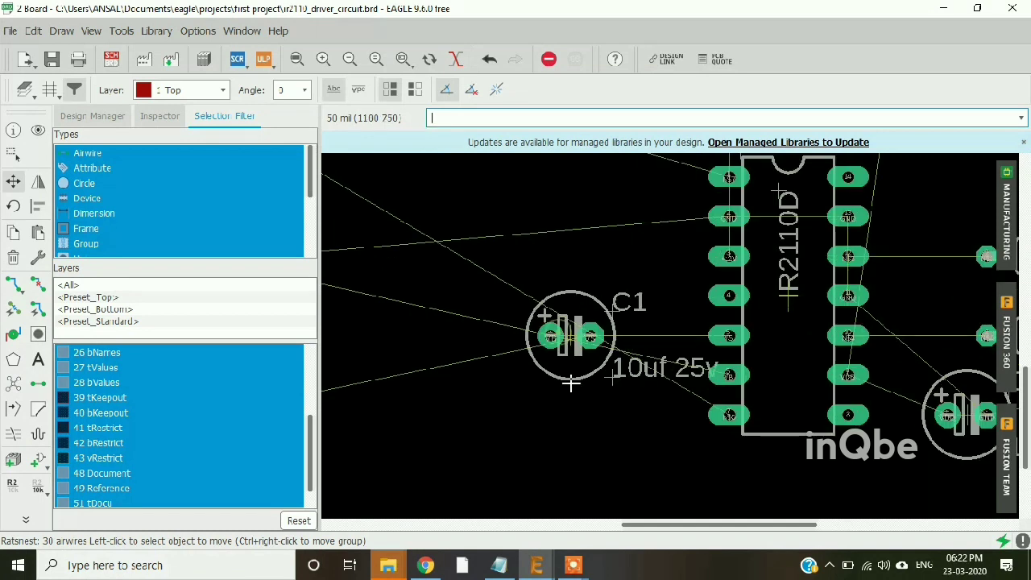
{"action": "left_click", "coordinate": [13, 182]}
{"action": "left_click", "coordinate": [571, 339]}
{"action": "right_click", "coordinate": [617, 336]}
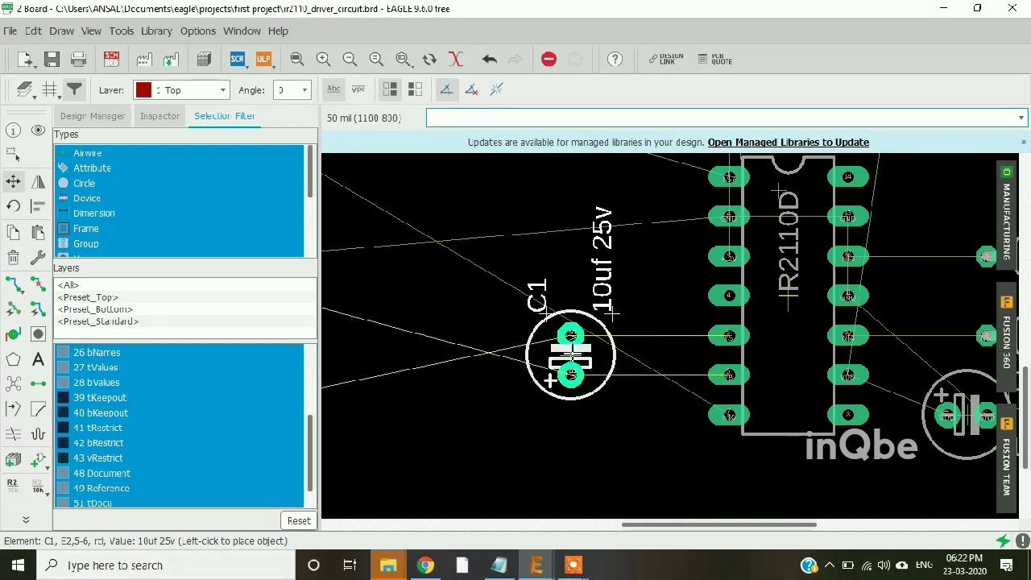
{"action": "left_click", "coordinate": [569, 347]}
{"action": "scroll", "coordinate": [697, 395], "scroll_direction": "down", "scroll_amount": 2}
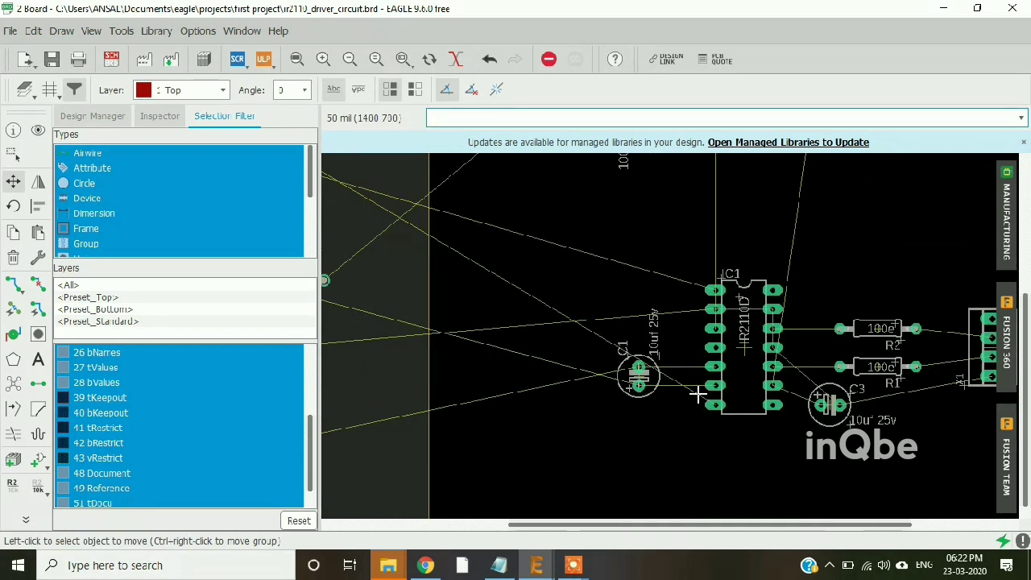
Following the schematic, place the 10uf 25v capacitor C2 above C1 to the left of IC1 and recalculate the ratsnest
{"action": "left_click", "coordinate": [111, 59]}
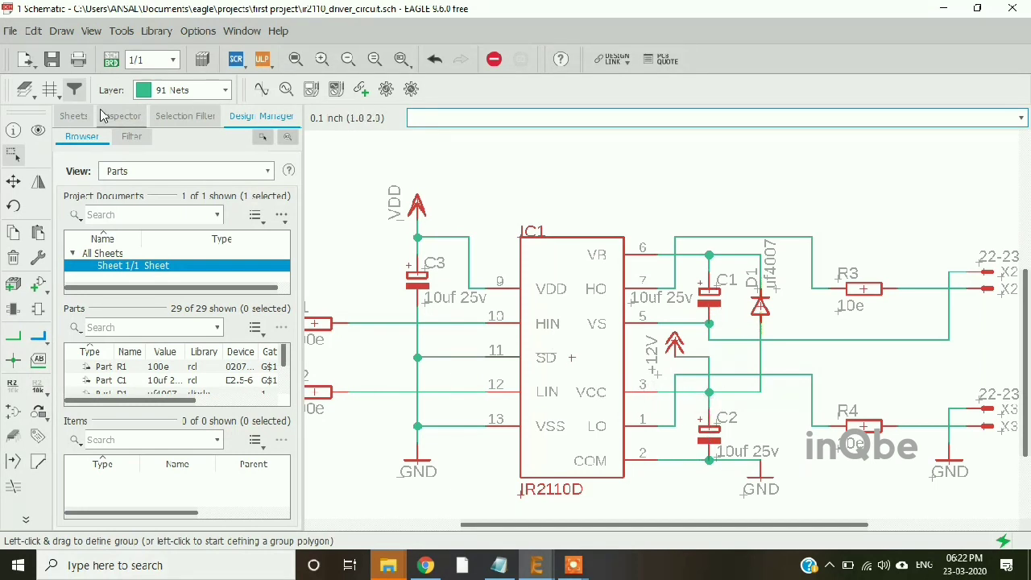
{"action": "left_click", "coordinate": [111, 59]}
{"action": "scroll", "coordinate": [697, 328], "scroll_direction": "up", "scroll_amount": 5}
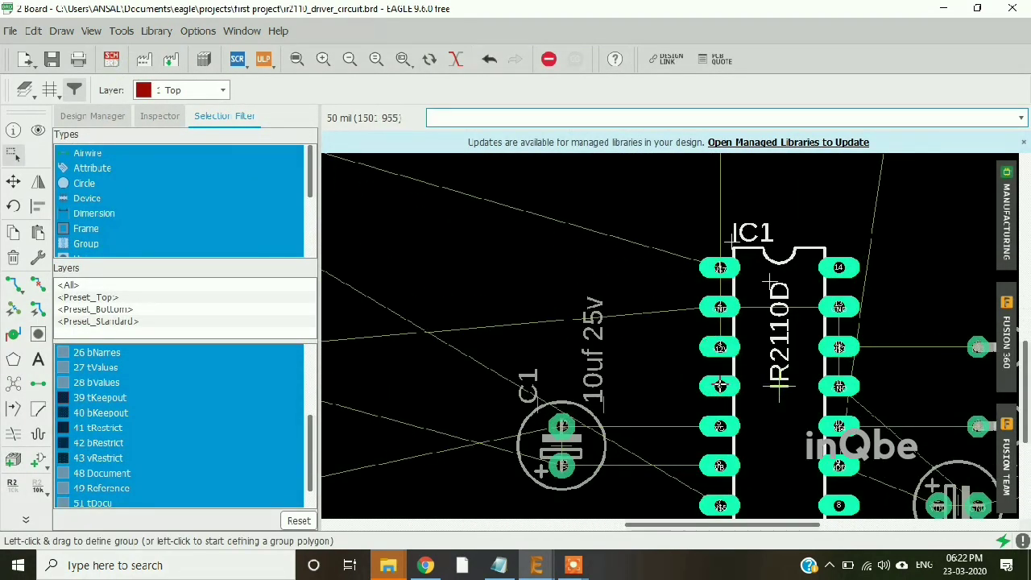
{"action": "scroll", "coordinate": [760, 358], "scroll_direction": "down", "scroll_amount": 6}
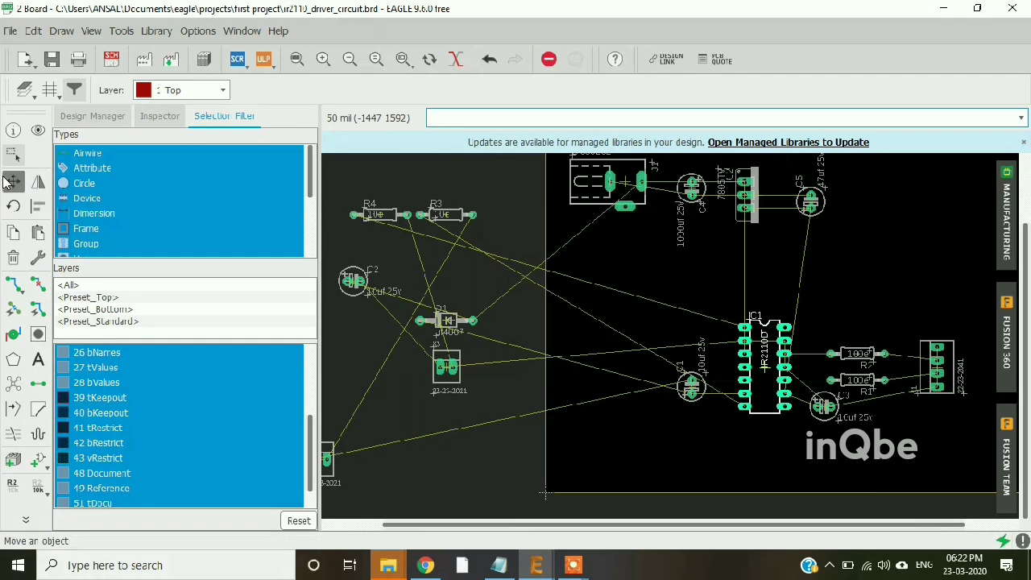
{"action": "left_click", "coordinate": [13, 181]}
{"action": "left_click", "coordinate": [353, 279]}
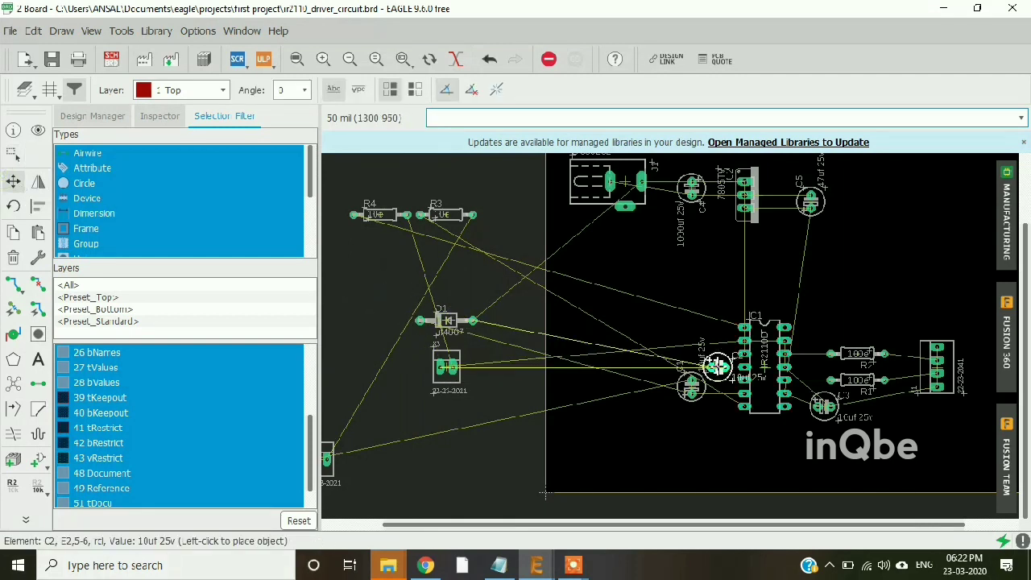
{"action": "left_click", "coordinate": [672, 320]}
{"action": "left_click", "coordinate": [16, 389]}
{"action": "scroll", "coordinate": [686, 347], "scroll_direction": "up", "scroll_amount": 5}
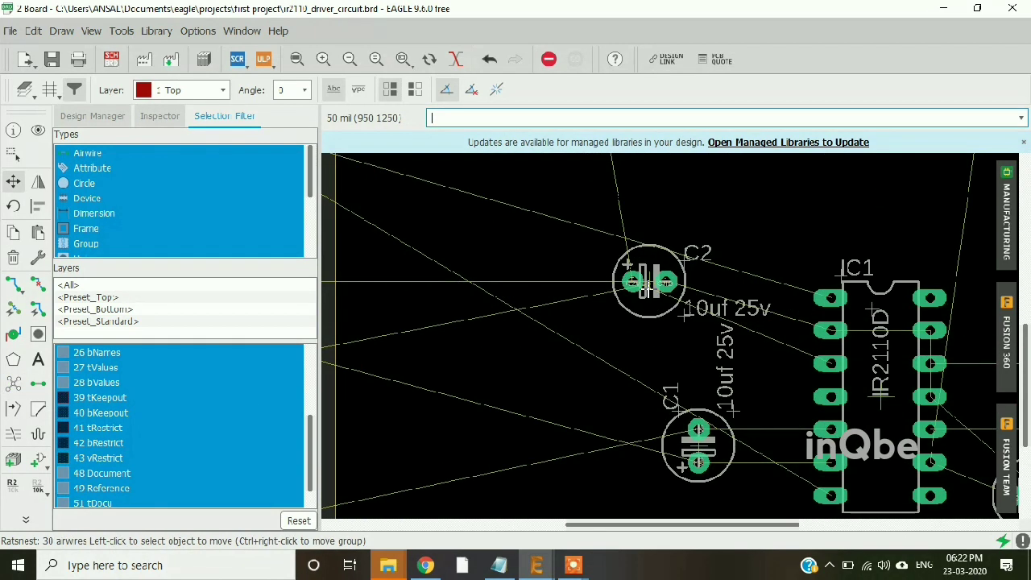
Rotate capacitor C2 by 90 degrees and place it directly above C1, level with IC1's second and third left-hand pads
{"action": "left_click", "coordinate": [649, 284]}
{"action": "right_click", "coordinate": [716, 346]}
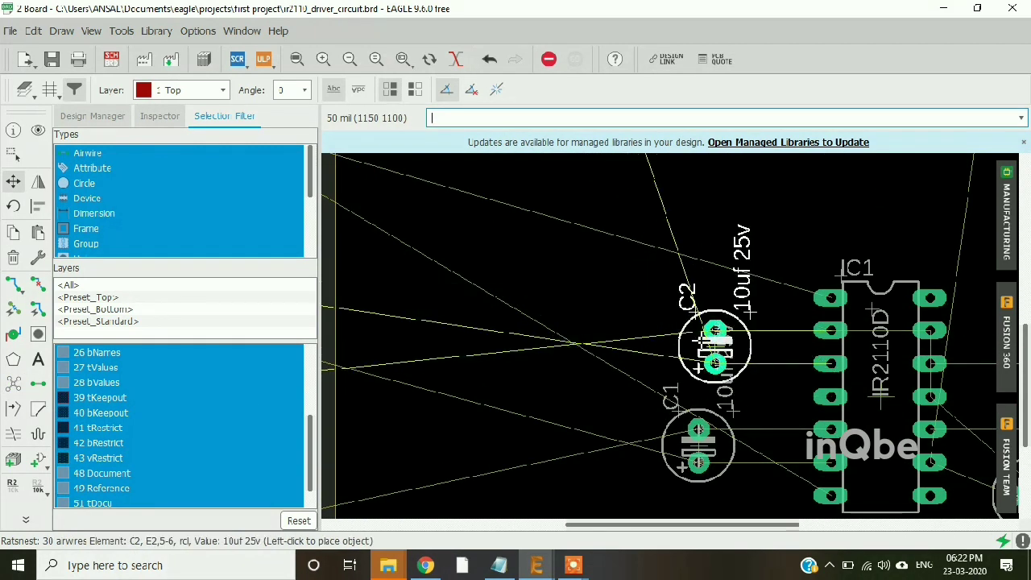
{"action": "left_click", "coordinate": [689, 323]}
{"action": "scroll", "coordinate": [766, 380], "scroll_direction": "down", "scroll_amount": 5}
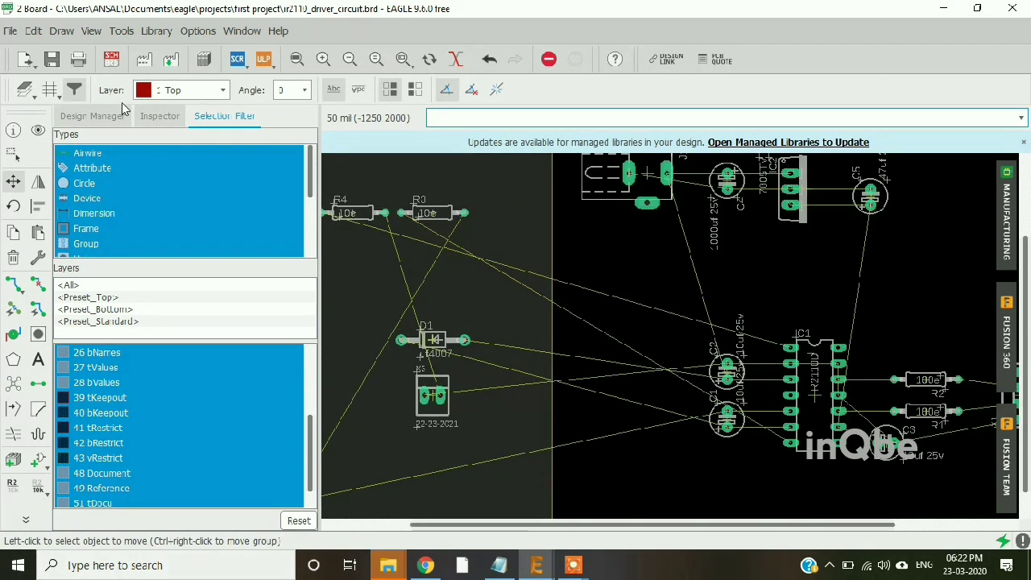
Following the schematic, place diode D1 upright between capacitor C1 and IC1's left-hand pads, and recalculate the ratsnest
{"action": "left_click", "coordinate": [111, 63]}
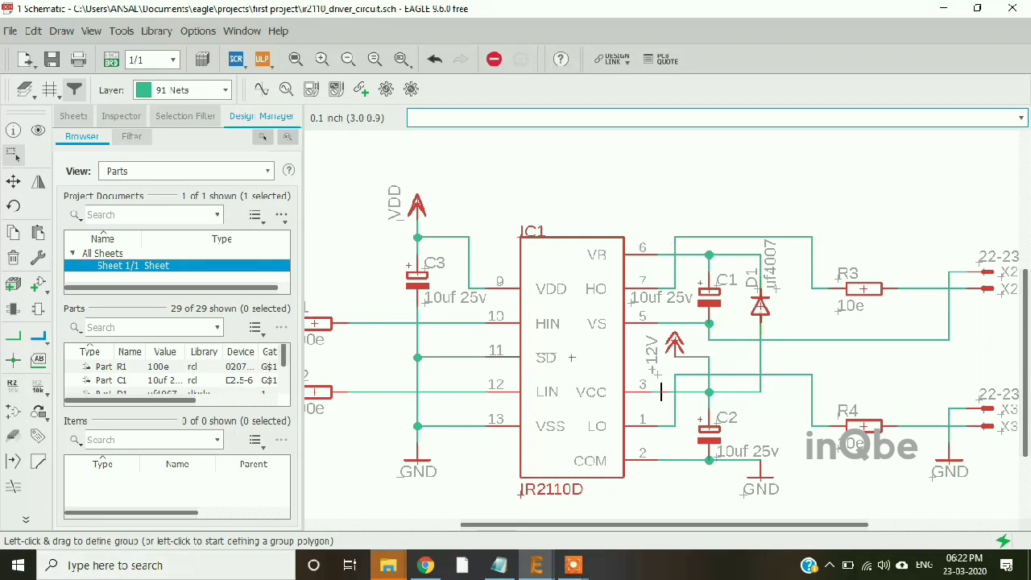
{"action": "left_click", "coordinate": [111, 59]}
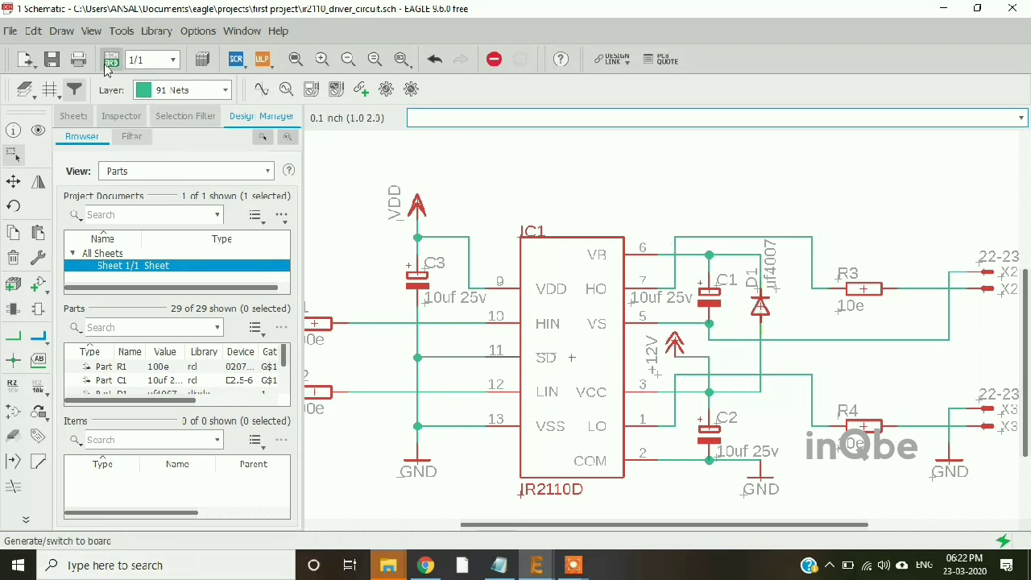
{"action": "left_click", "coordinate": [13, 181]}
{"action": "scroll", "coordinate": [435, 318], "scroll_direction": "down", "scroll_amount": 2}
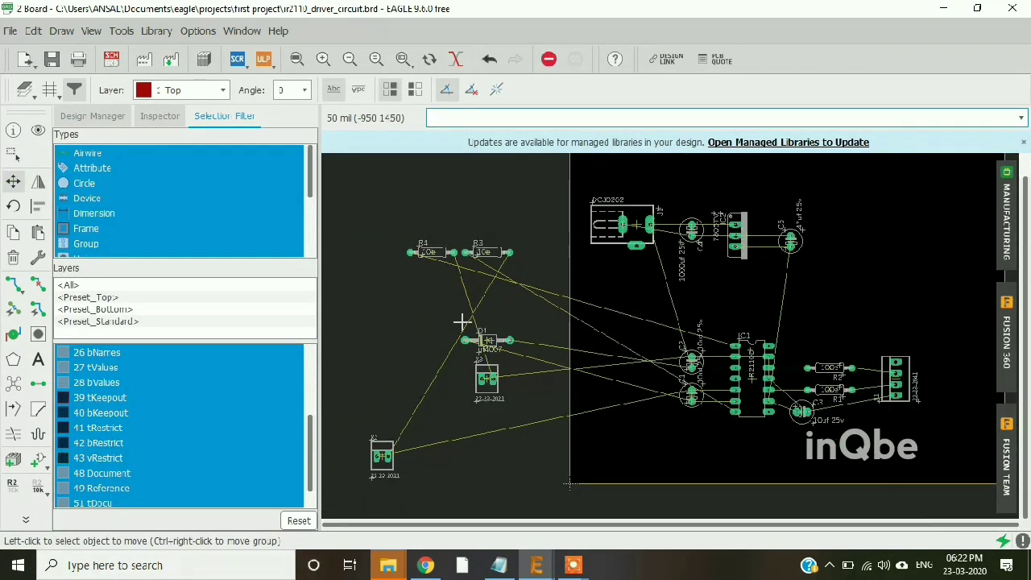
{"action": "scroll", "coordinate": [471, 332], "scroll_direction": "up", "scroll_amount": 2}
{"action": "left_click", "coordinate": [494, 341]}
{"action": "scroll", "coordinate": [533, 357], "scroll_direction": "down", "scroll_amount": 3}
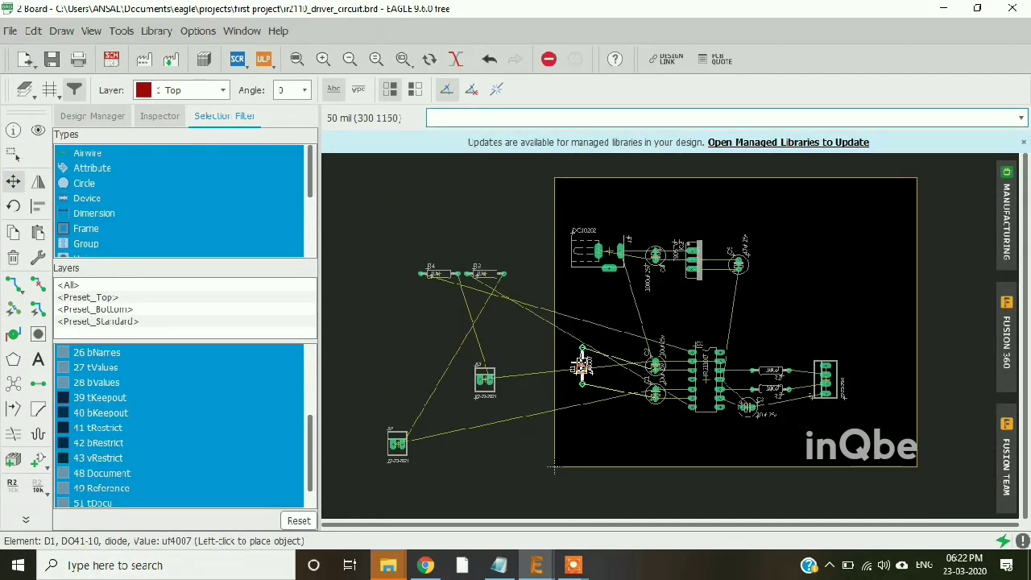
{"action": "scroll", "coordinate": [649, 385], "scroll_direction": "up", "scroll_amount": 1}
{"action": "scroll", "coordinate": [641, 402], "scroll_direction": "up", "scroll_amount": 1}
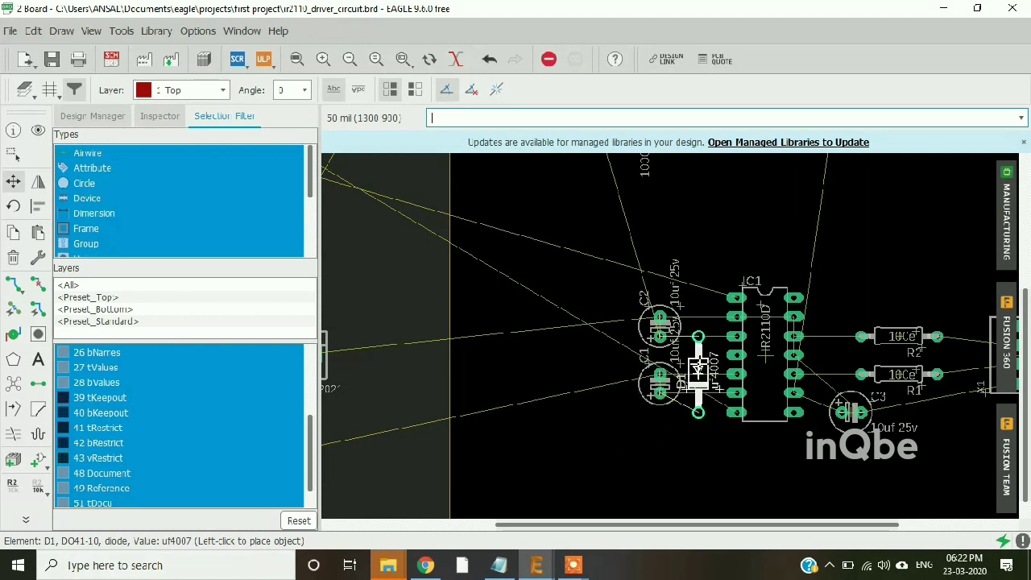
{"action": "left_click", "coordinate": [697, 369]}
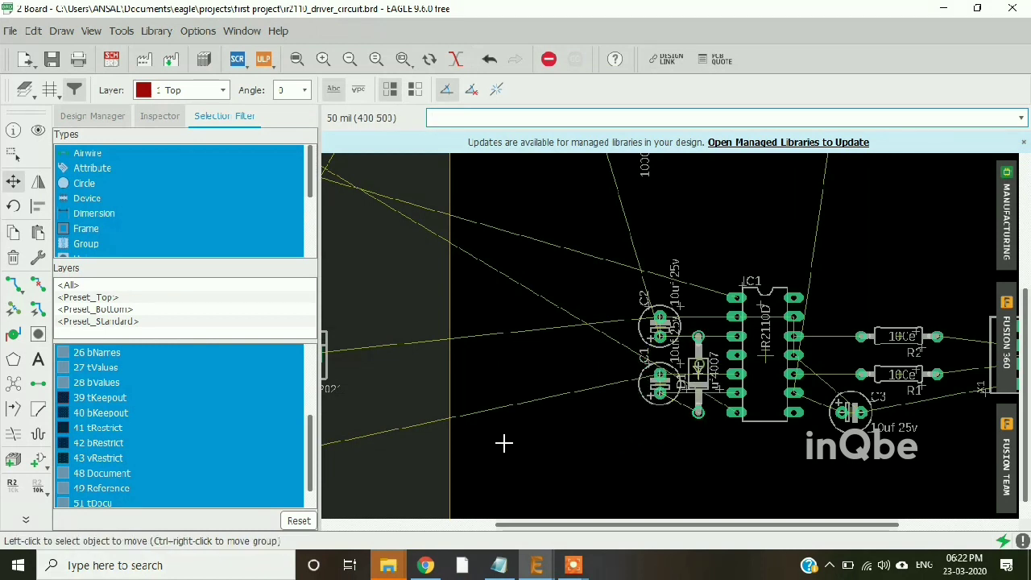
{"action": "left_click", "coordinate": [21, 379]}
{"action": "scroll", "coordinate": [634, 347], "scroll_direction": "up", "scroll_amount": 1}
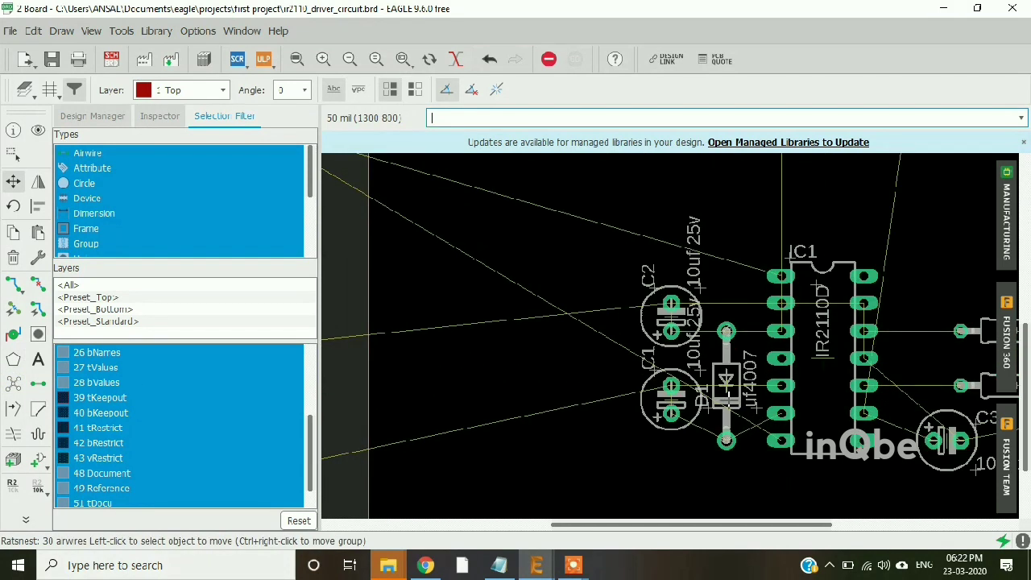
{"action": "scroll", "coordinate": [615, 422], "scroll_direction": "down", "scroll_amount": 4}
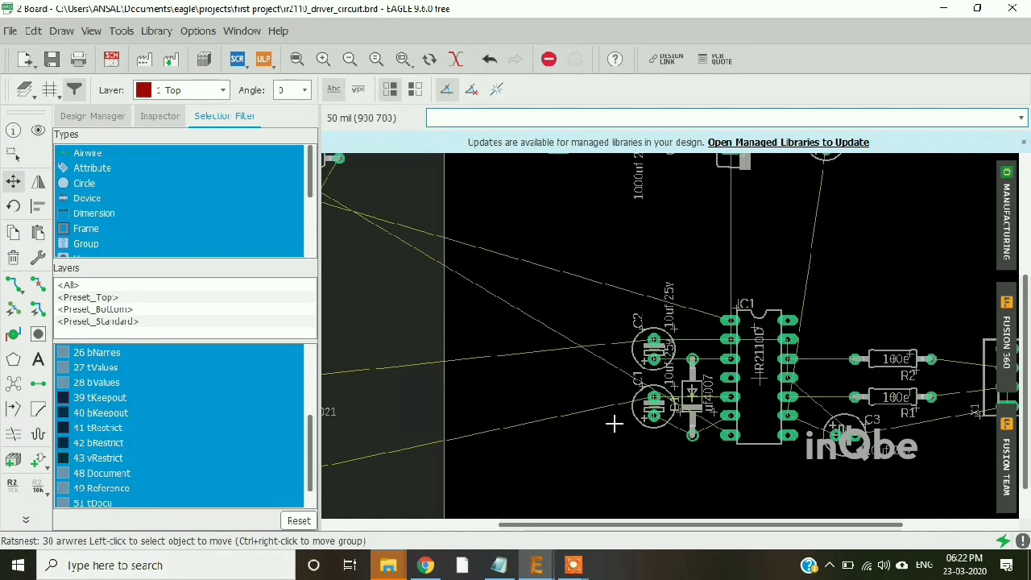
Following the schematic, rotate the 10e resistor R3 by 180 degrees and place it horizontally below D1, to the lower left of IC1
{"action": "left_click", "coordinate": [111, 58]}
{"action": "scroll", "coordinate": [758, 389], "scroll_direction": "up", "scroll_amount": 1}
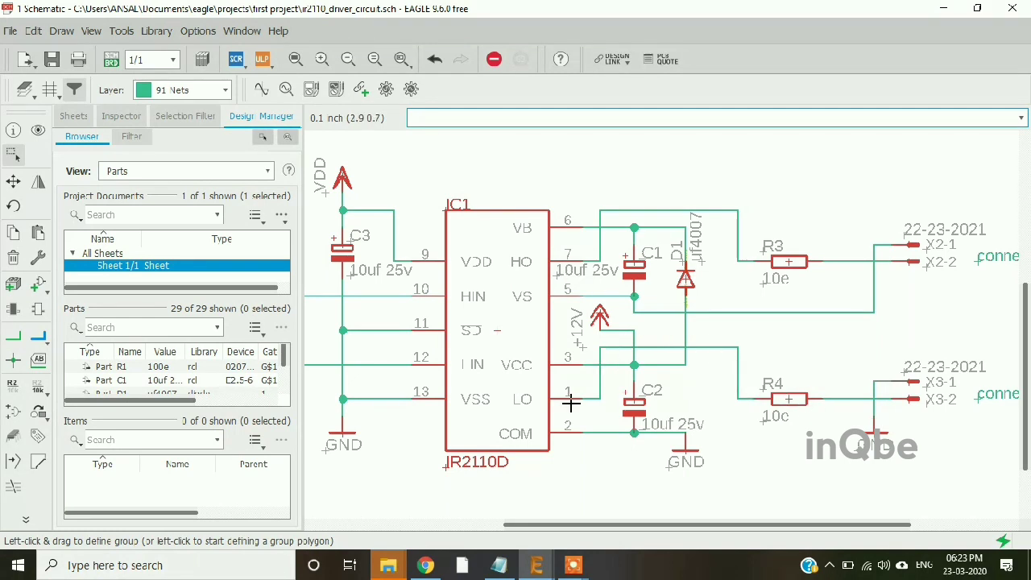
{"action": "left_click", "coordinate": [112, 59]}
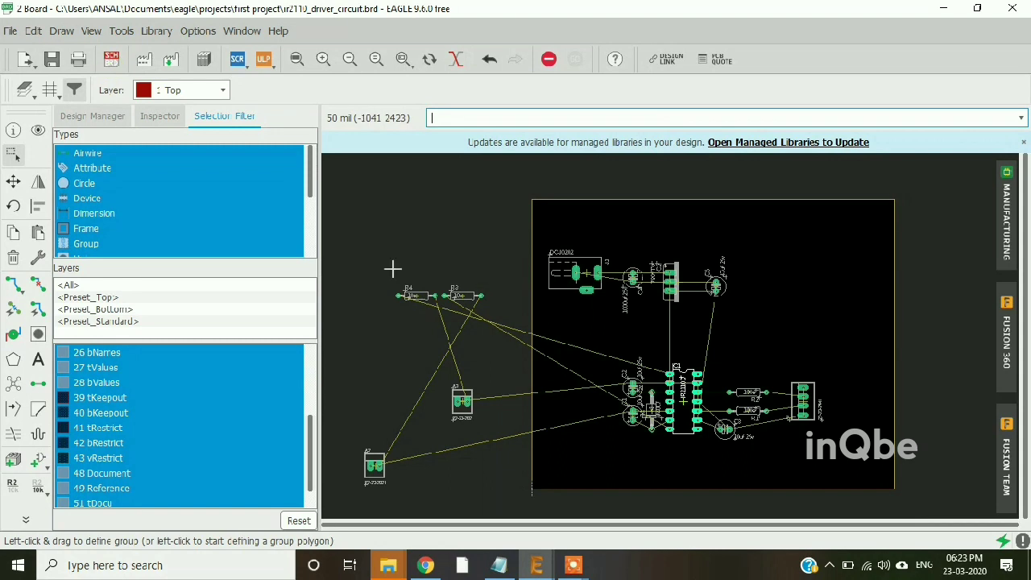
{"action": "left_click", "coordinate": [13, 181]}
{"action": "scroll", "coordinate": [425, 330], "scroll_direction": "up", "scroll_amount": 2}
{"action": "left_click", "coordinate": [479, 286]}
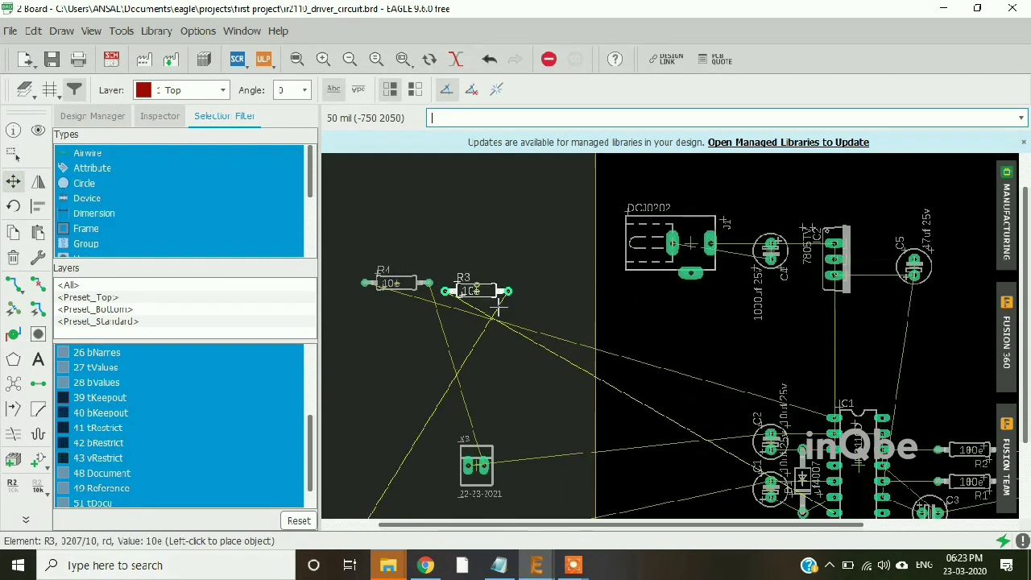
{"action": "scroll", "coordinate": [508, 314], "scroll_direction": "down", "scroll_amount": 1}
{"action": "scroll", "coordinate": [679, 449], "scroll_direction": "up", "scroll_amount": 3}
{"action": "right_click", "coordinate": [676, 448]}
{"action": "right_click", "coordinate": [676, 446]}
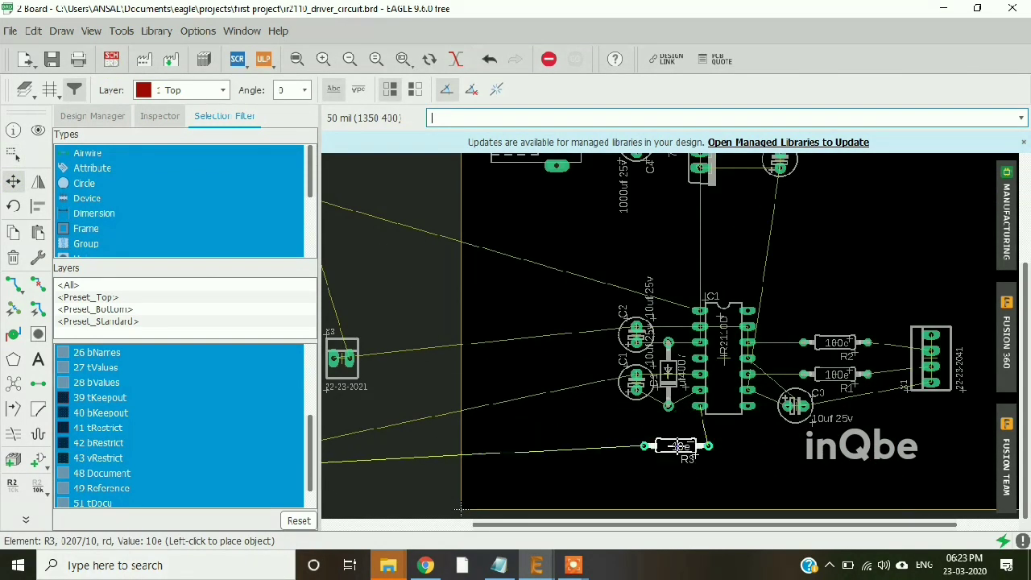
{"action": "left_click", "coordinate": [647, 422]}
Rotate the 10e resistor R4 by 180 degrees and place it horizontally above C2, near IC1's upper left-hand pad
{"action": "scroll", "coordinate": [524, 387], "scroll_direction": "down", "scroll_amount": 2}
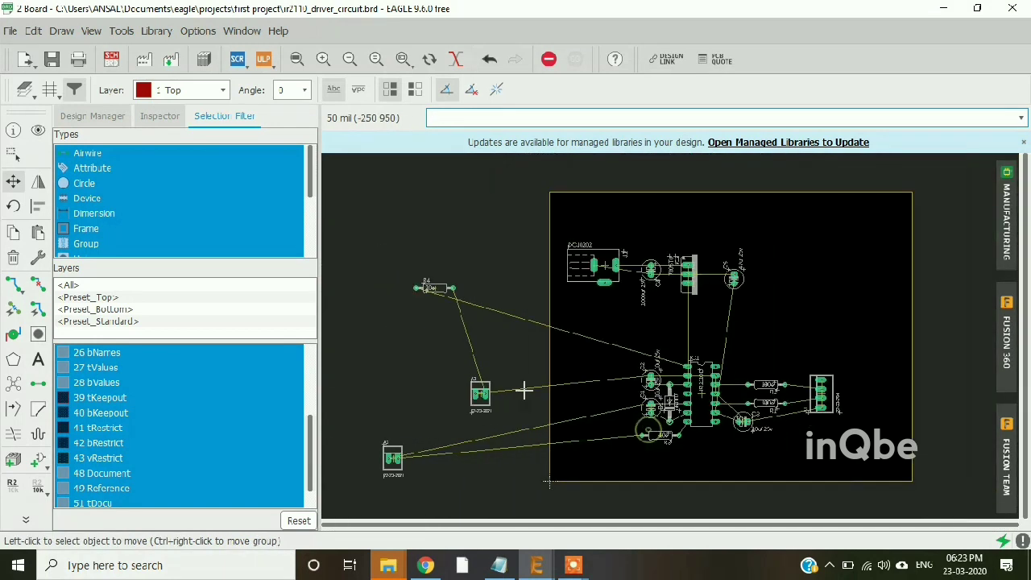
{"action": "left_click", "coordinate": [435, 288]}
{"action": "scroll", "coordinate": [595, 343], "scroll_direction": "up", "scroll_amount": 2}
{"action": "right_click", "coordinate": [644, 348]}
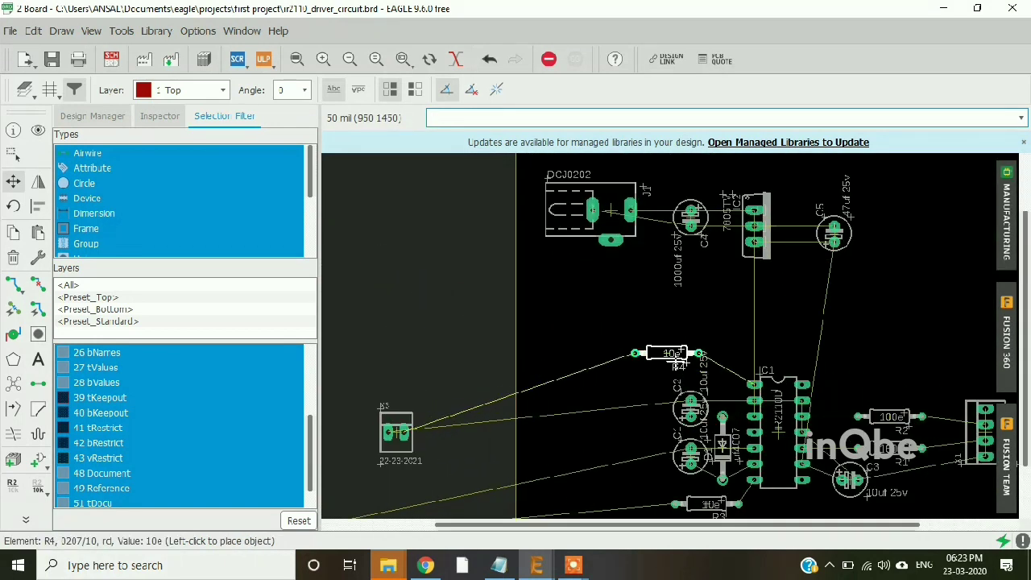
{"action": "scroll", "coordinate": [680, 371], "scroll_direction": "up", "scroll_amount": 2}
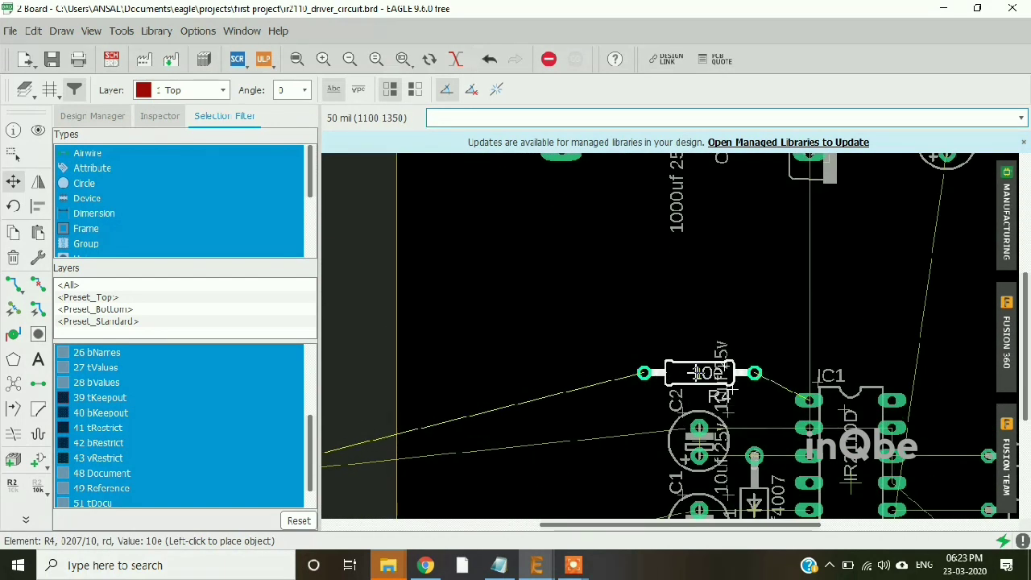
{"action": "left_click", "coordinate": [700, 372]}
Following the schematic, rotate output connector X3 upright and place it on the board to the left of resistor R4
{"action": "scroll", "coordinate": [699, 373], "scroll_direction": "down", "scroll_amount": 5}
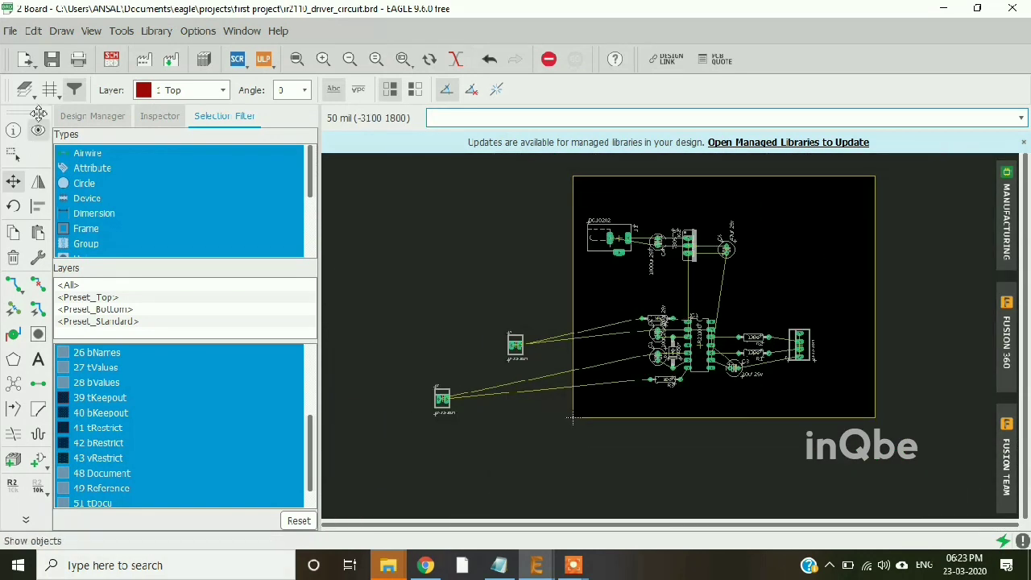
{"action": "left_click", "coordinate": [111, 59]}
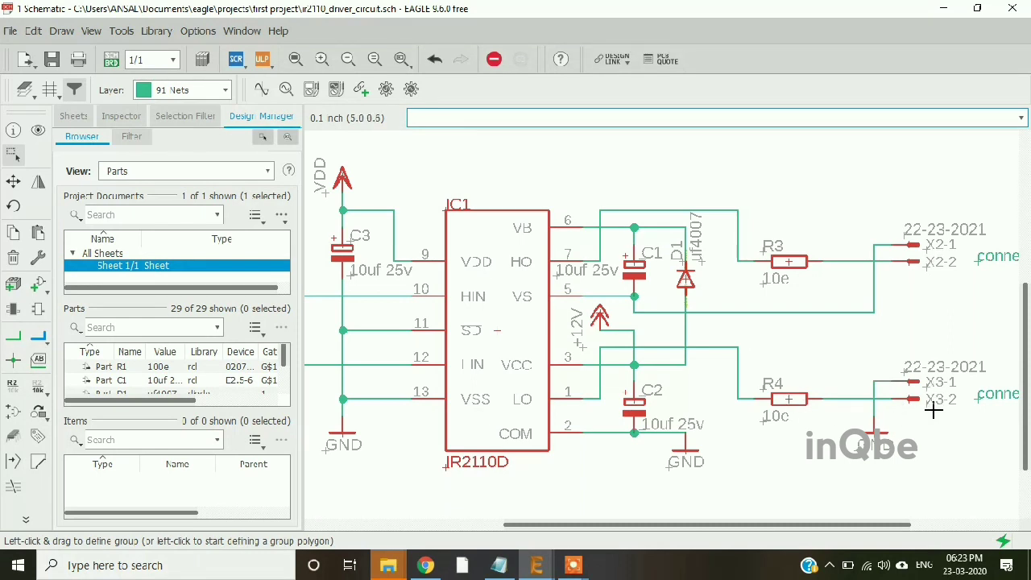
{"action": "left_click", "coordinate": [111, 59]}
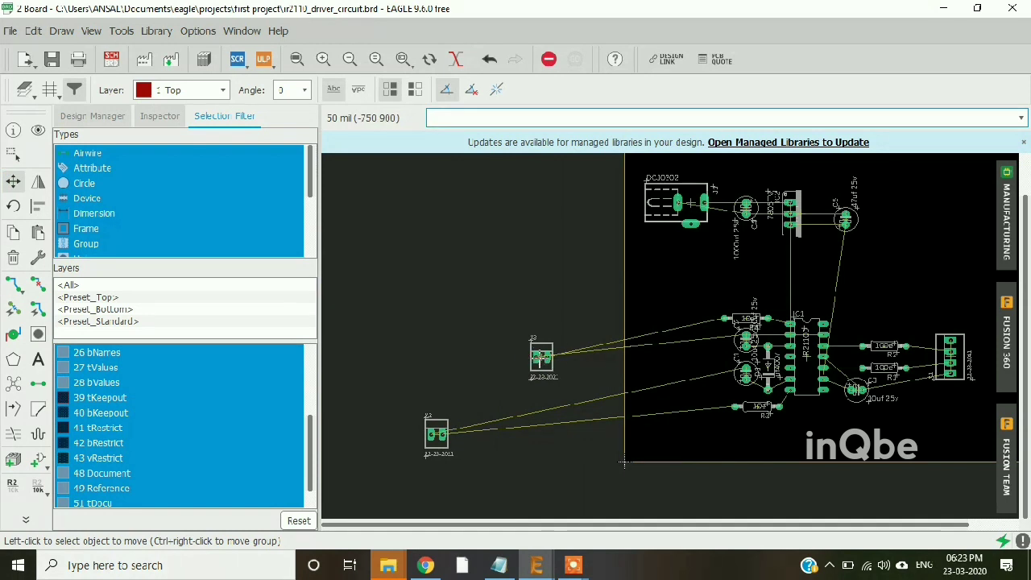
{"action": "left_click", "coordinate": [542, 357]}
{"action": "scroll", "coordinate": [692, 323], "scroll_direction": "up", "scroll_amount": 2}
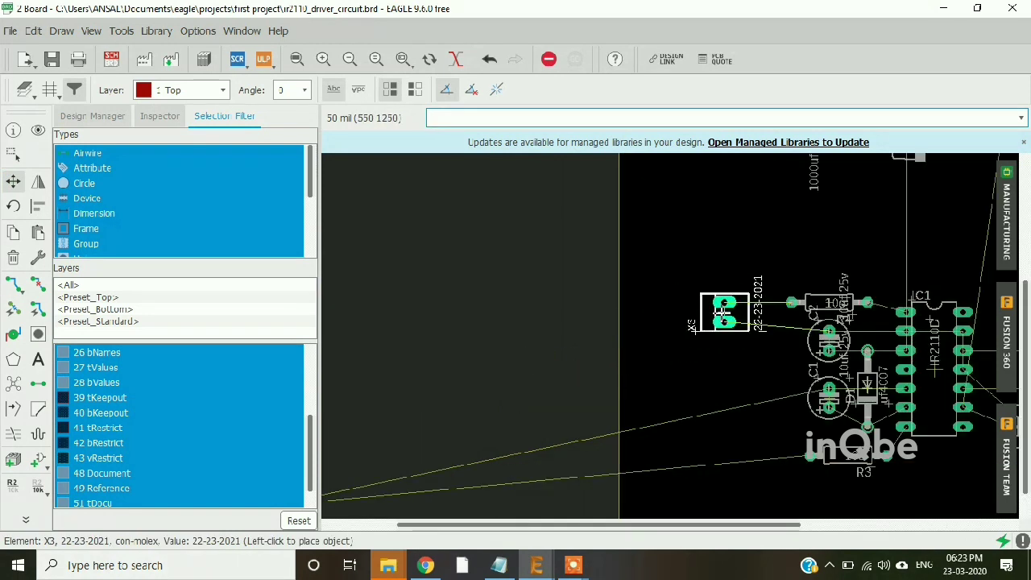
{"action": "left_click", "coordinate": [731, 315]}
Rotate output connector X2 upright and place it on the board below X3, to the left of resistor R3
{"action": "scroll", "coordinate": [668, 344], "scroll_direction": "down", "scroll_amount": 3}
{"action": "left_click", "coordinate": [446, 414]}
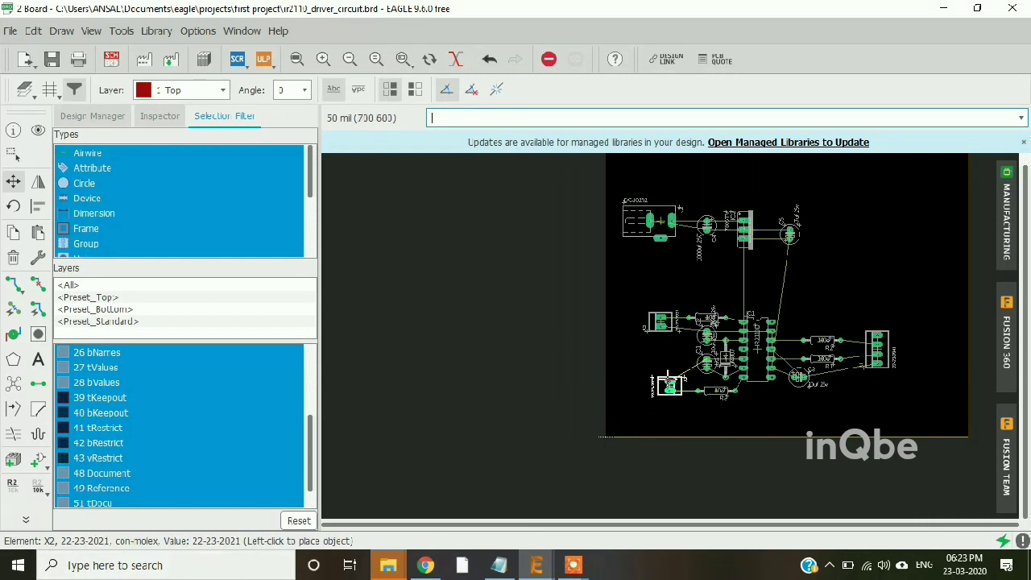
{"action": "left_click", "coordinate": [663, 378]}
{"action": "scroll", "coordinate": [663, 378], "scroll_direction": "down", "scroll_amount": 2}
{"action": "scroll", "coordinate": [755, 341], "scroll_direction": "up", "scroll_amount": 3}
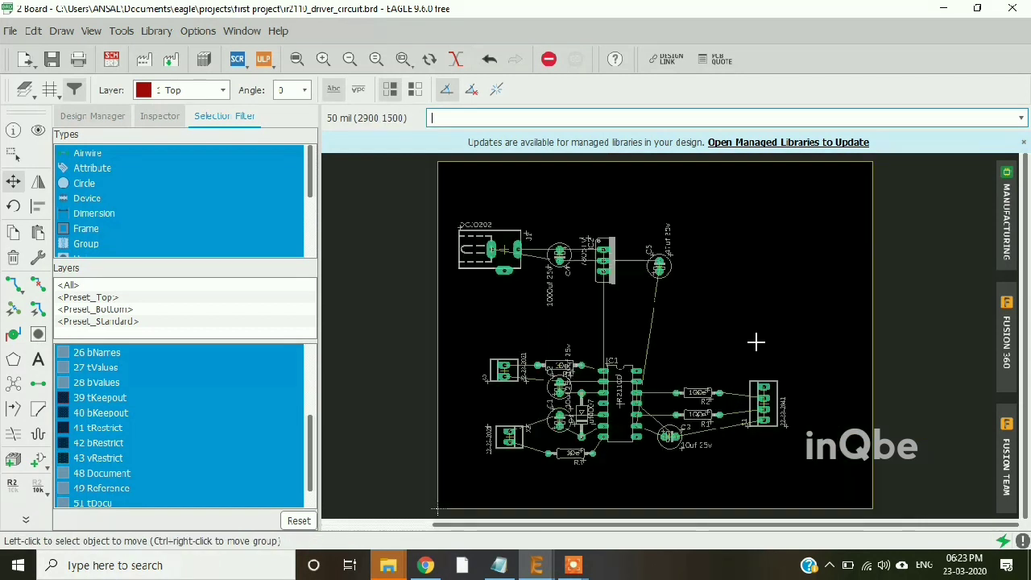
Compare the component placement with the complete schematic and save the board
{"action": "left_click", "coordinate": [113, 59]}
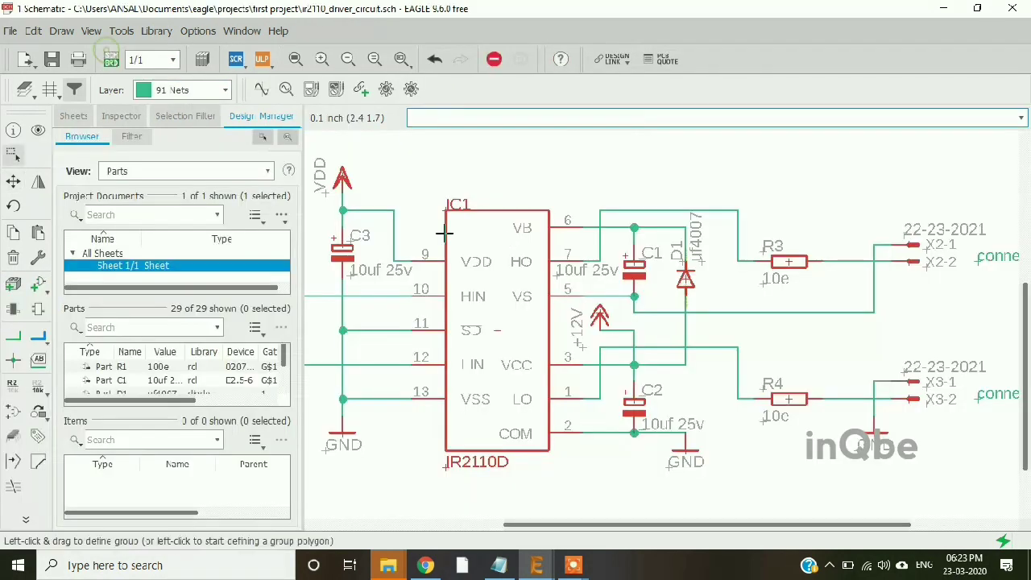
{"action": "scroll", "coordinate": [508, 260], "scroll_direction": "down", "scroll_amount": 3}
{"action": "scroll", "coordinate": [789, 337], "scroll_direction": "down", "scroll_amount": 3}
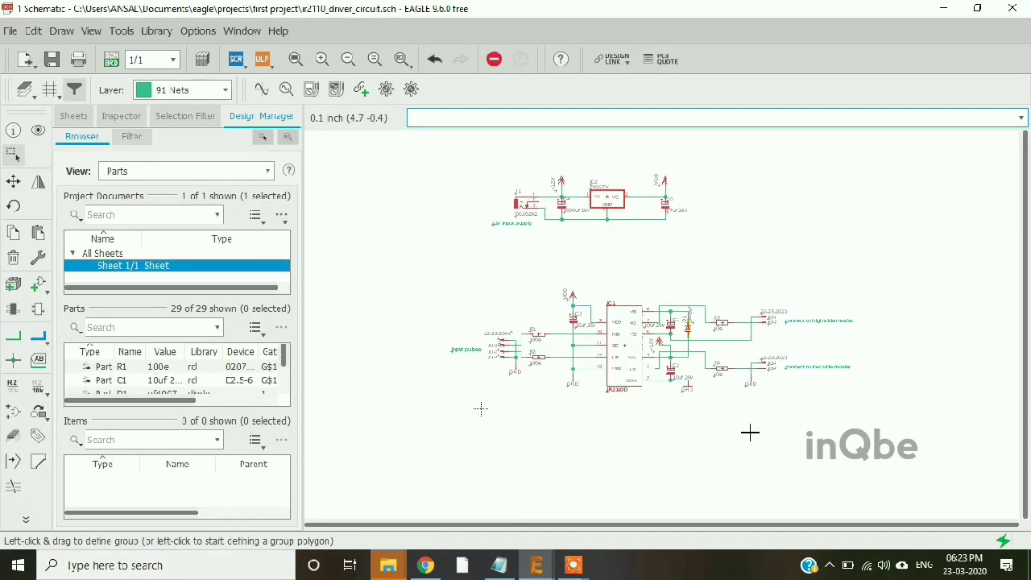
{"action": "scroll", "coordinate": [706, 257], "scroll_direction": "up", "scroll_amount": 2}
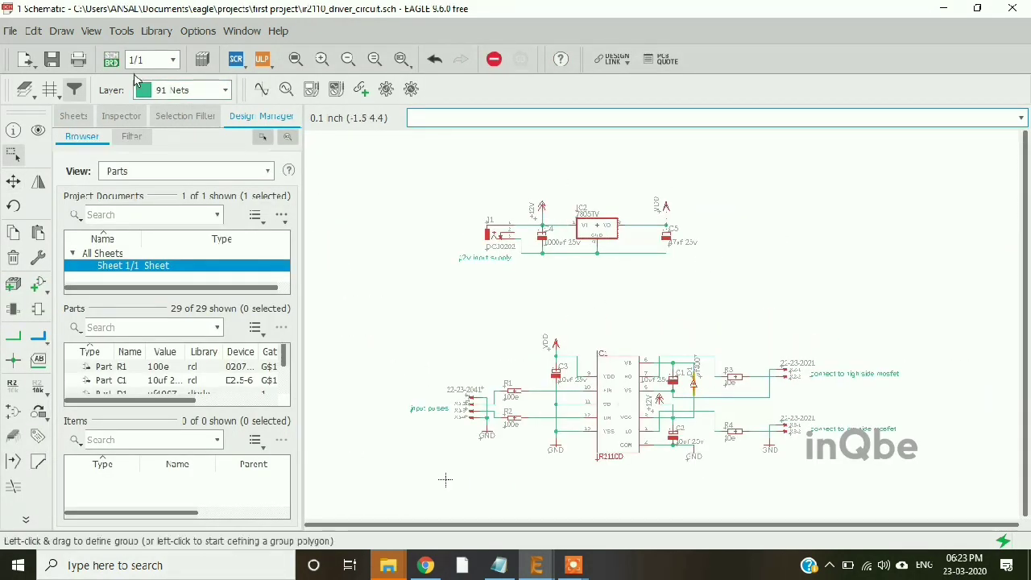
{"action": "left_click", "coordinate": [111, 60]}
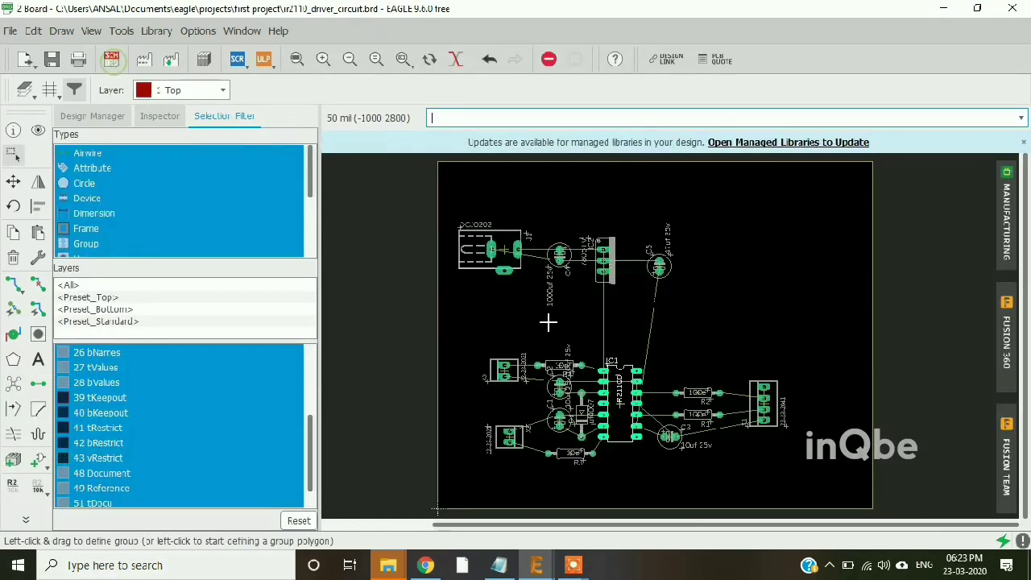
{"action": "left_click", "coordinate": [53, 61]}
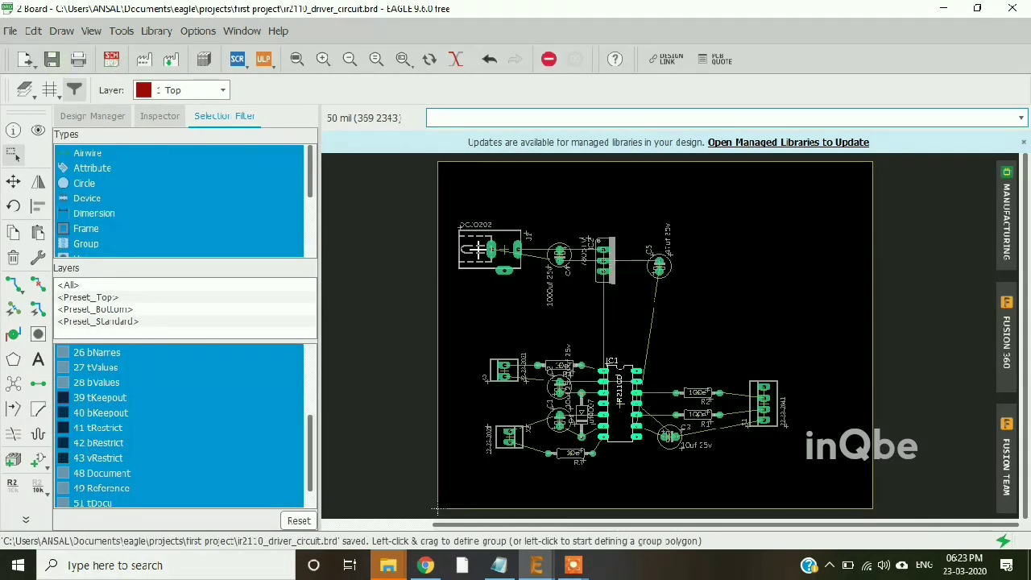
Move power jack J1 flush against the board's left edge and shift capacitor C4 closer to it
{"action": "left_click", "coordinate": [13, 181]}
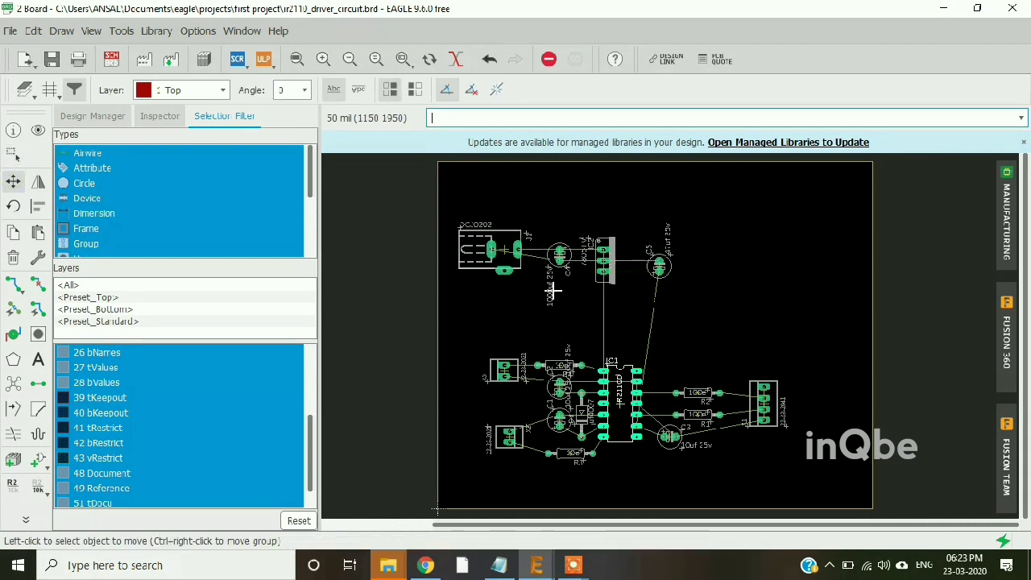
{"action": "scroll", "coordinate": [562, 292], "scroll_direction": "down", "scroll_amount": 1}
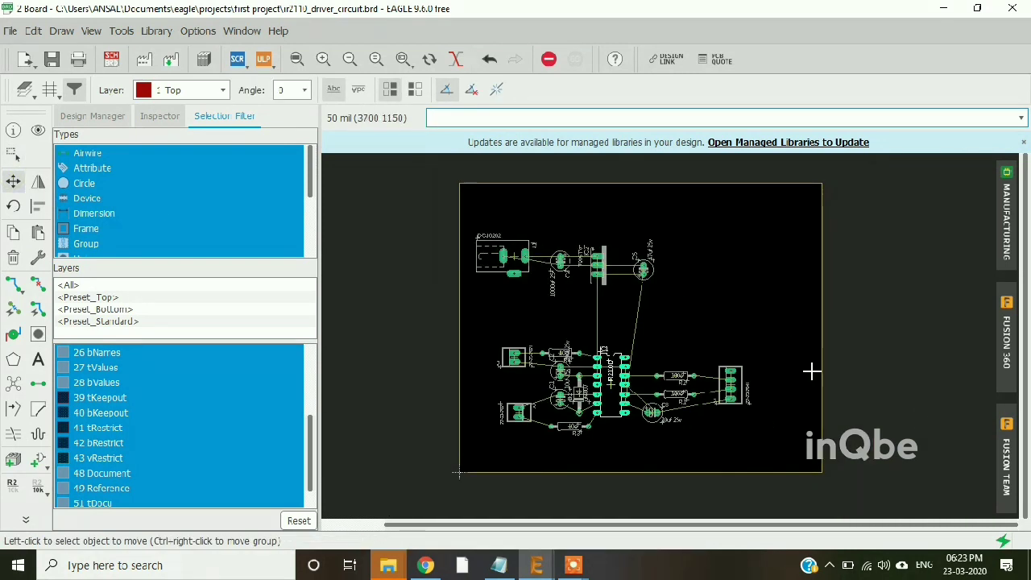
{"action": "left_click", "coordinate": [496, 256]}
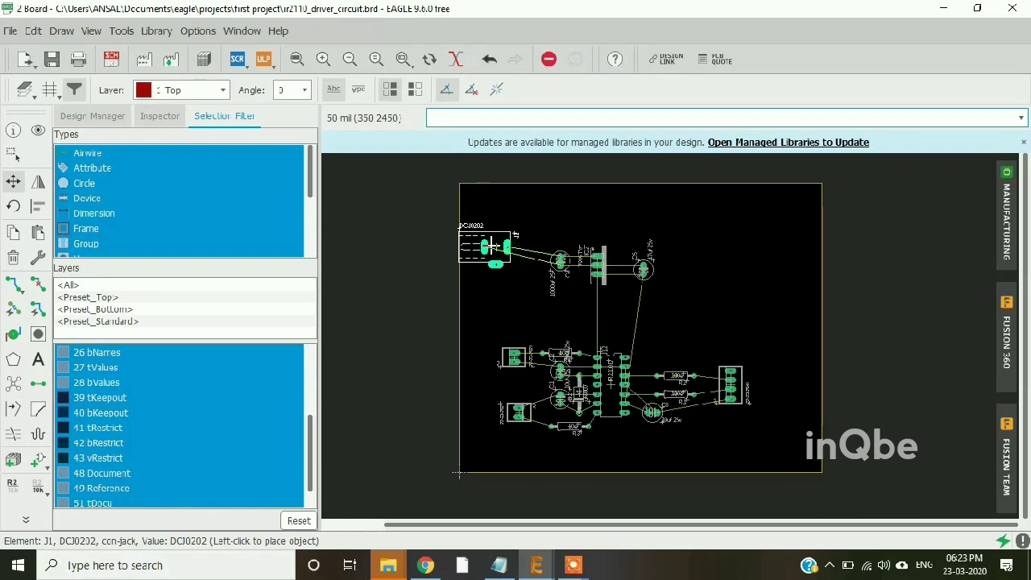
{"action": "left_click", "coordinate": [493, 247]}
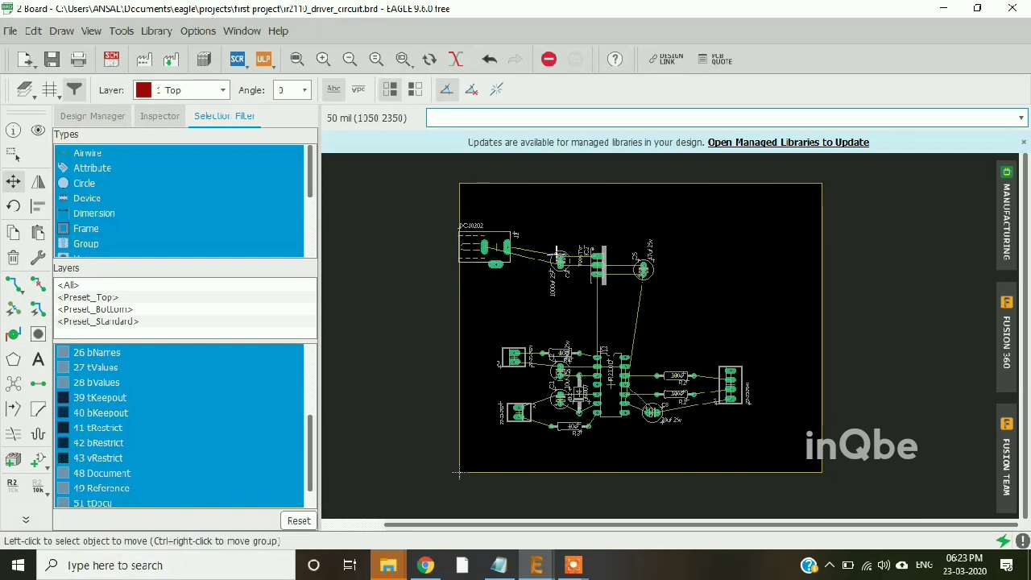
{"action": "left_click", "coordinate": [556, 255]}
{"action": "left_click", "coordinate": [546, 253]}
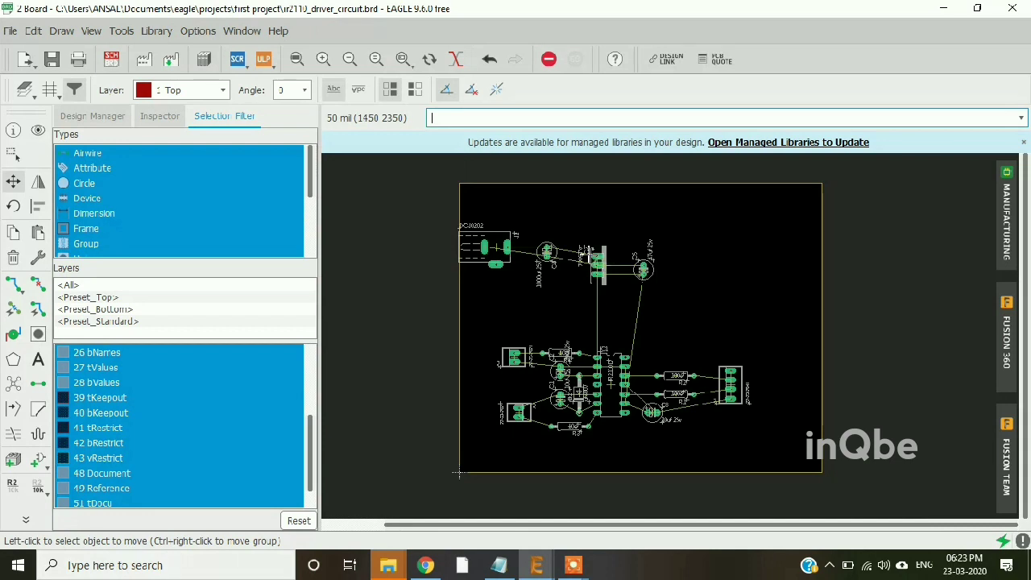
Move regulator IC2 closer to C4 so that its upper two pads line up with C4's pads
{"action": "scroll", "coordinate": [599, 266], "scroll_direction": "up", "scroll_amount": 3}
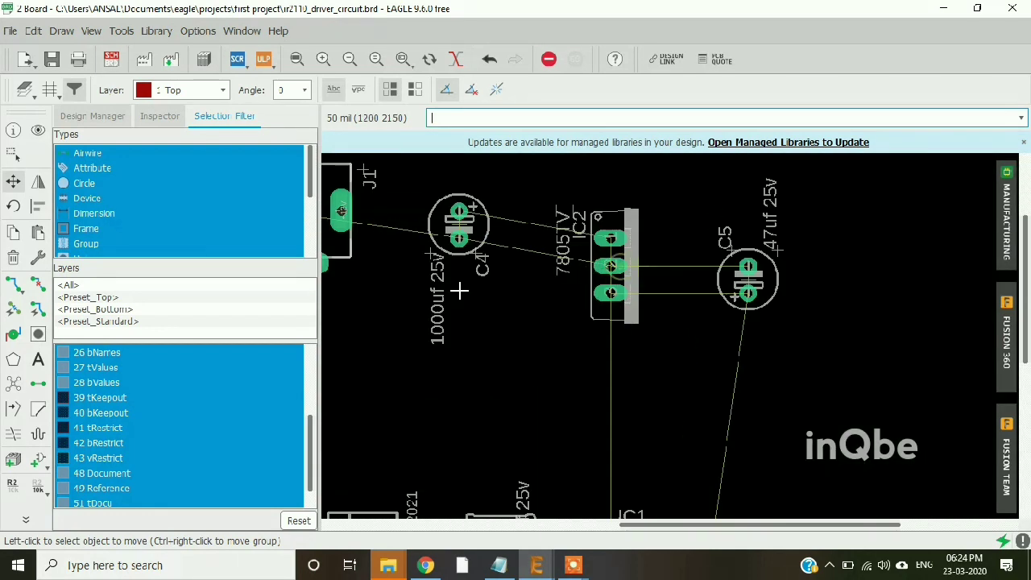
{"action": "scroll", "coordinate": [597, 271], "scroll_direction": "up", "scroll_amount": 2}
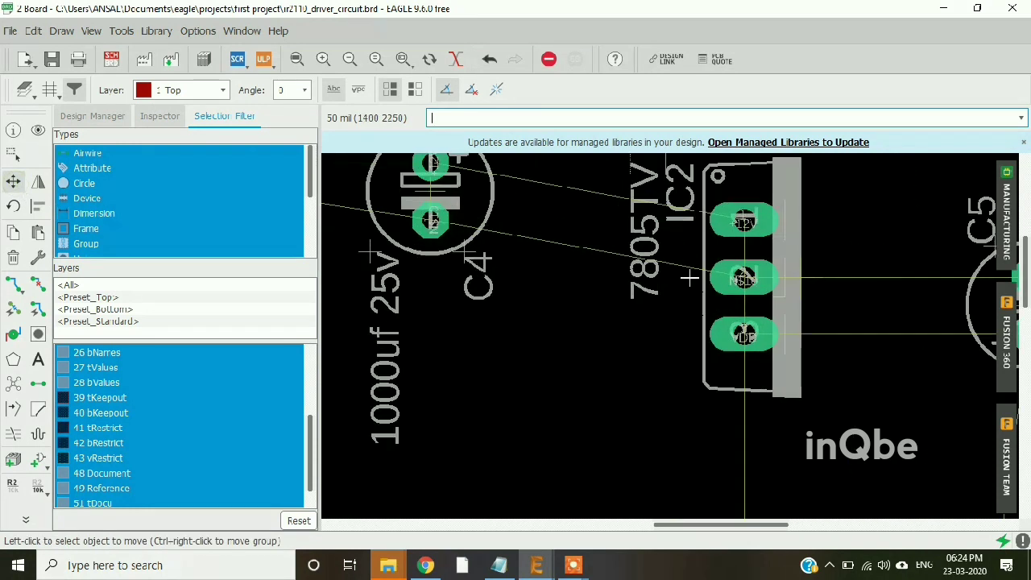
{"action": "scroll", "coordinate": [689, 278], "scroll_direction": "down", "scroll_amount": 1}
{"action": "left_click", "coordinate": [784, 274]}
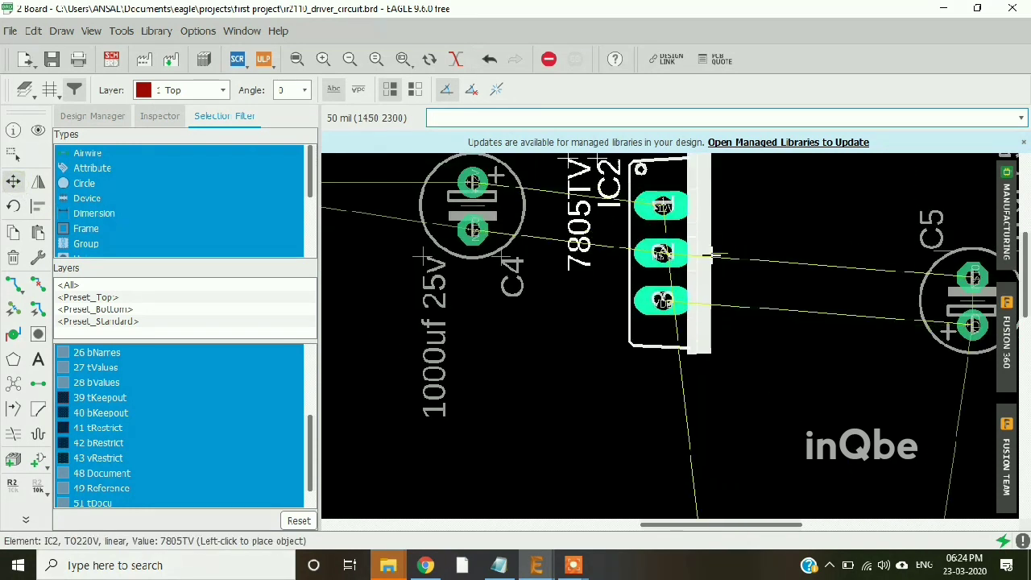
{"action": "left_click", "coordinate": [709, 252]}
{"action": "scroll", "coordinate": [697, 326], "scroll_direction": "down", "scroll_amount": 2}
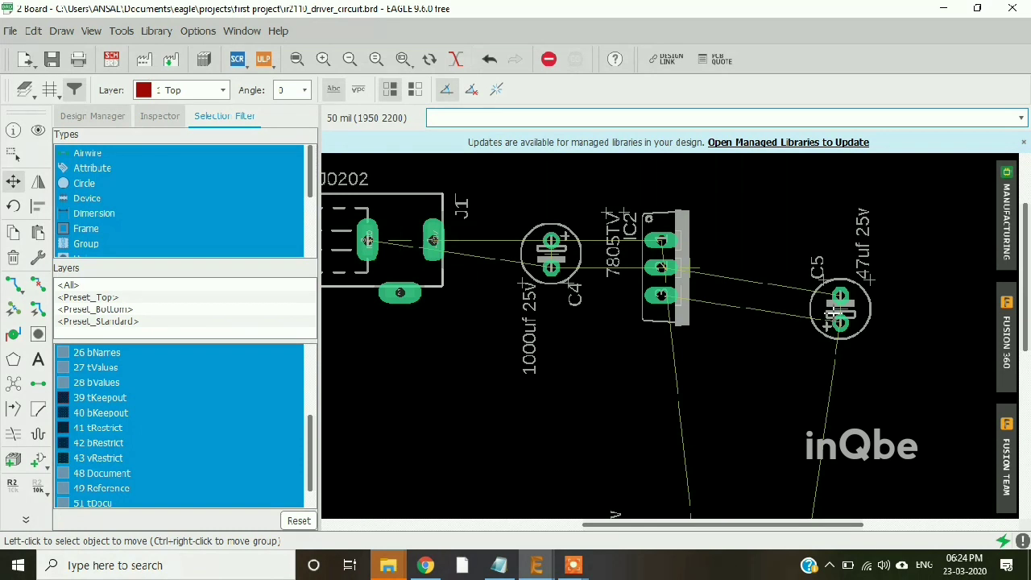
Move capacitor C5 closer to regulator IC2 so that its pads line up with IC2's lower two pads
{"action": "left_click", "coordinate": [838, 313]}
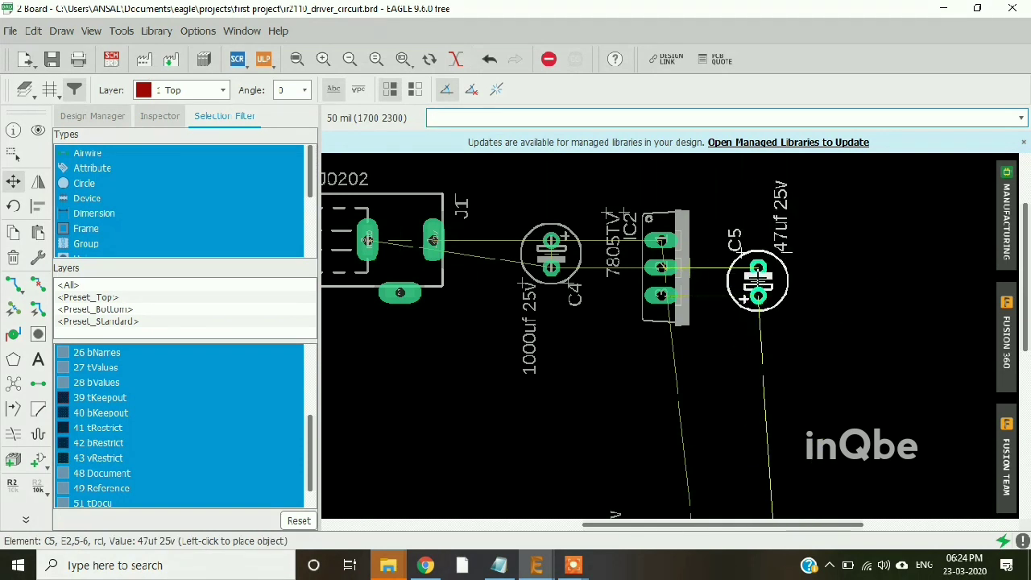
{"action": "left_click", "coordinate": [758, 280]}
Group all driver-section components around IC1 and move them together up and left, just below the power-supply section
{"action": "scroll", "coordinate": [592, 264], "scroll_direction": "down", "scroll_amount": 3}
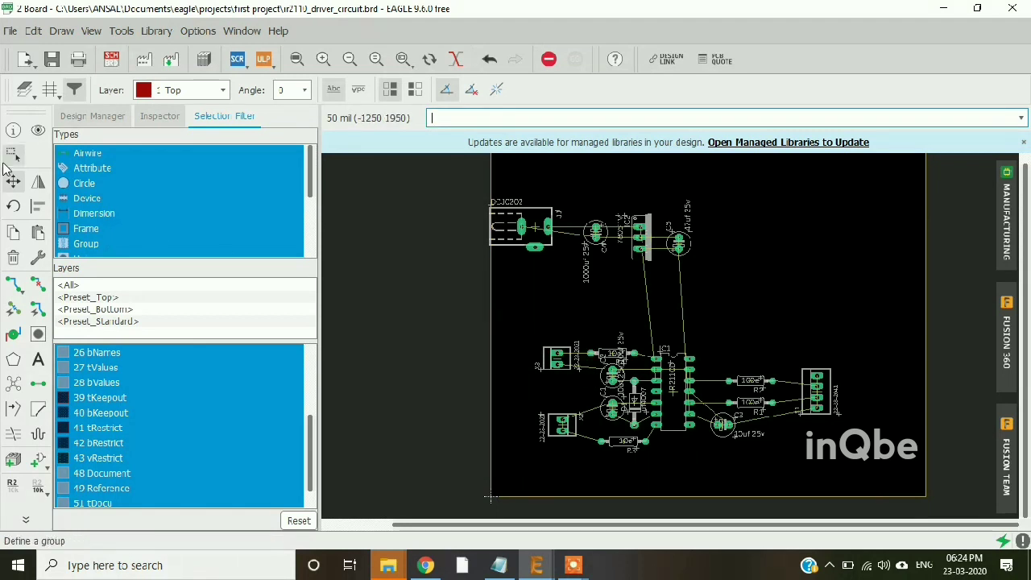
{"action": "left_click", "coordinate": [10, 159]}
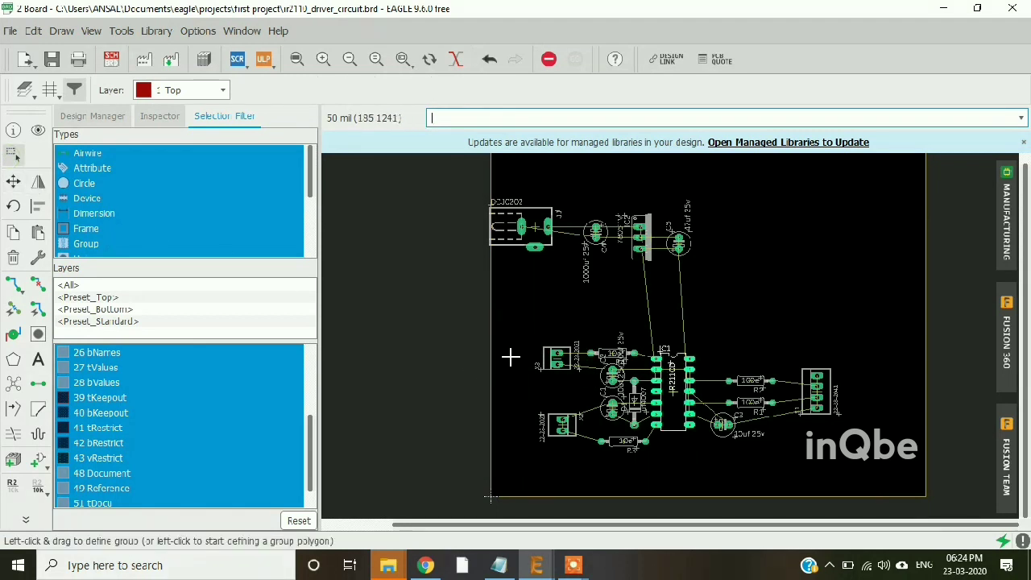
{"action": "left_click_drag", "start_coordinate": [520, 328], "coordinate": [845, 476]}
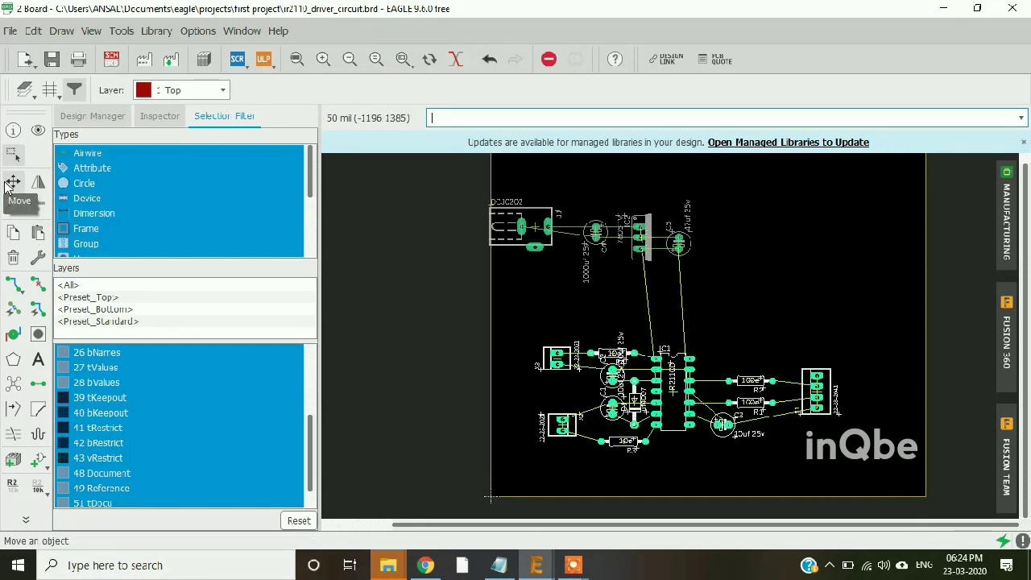
{"action": "left_click", "coordinate": [13, 181]}
{"action": "right_click", "coordinate": [773, 368], "text": "ctrl"}
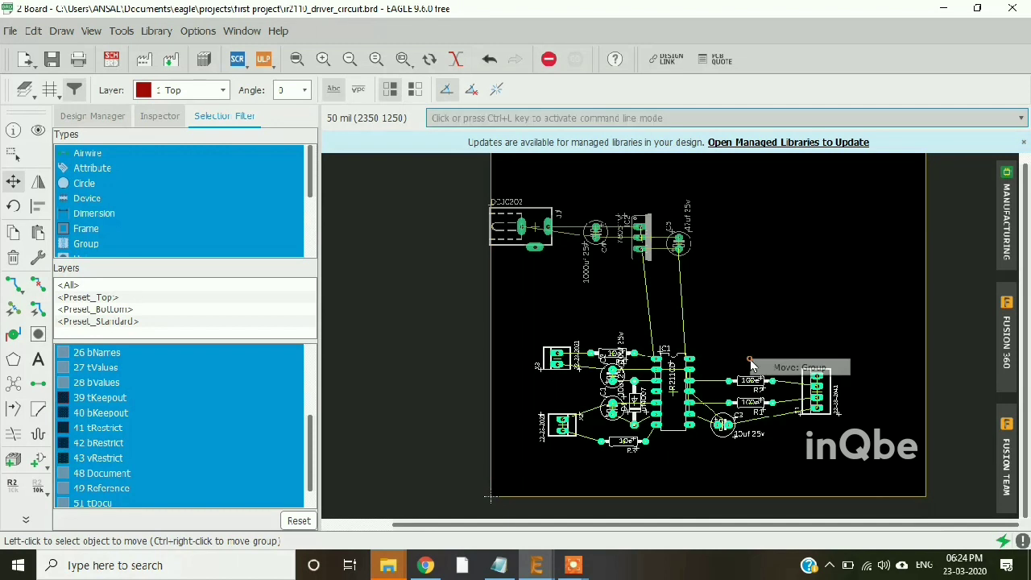
{"action": "left_click", "coordinate": [774, 368]}
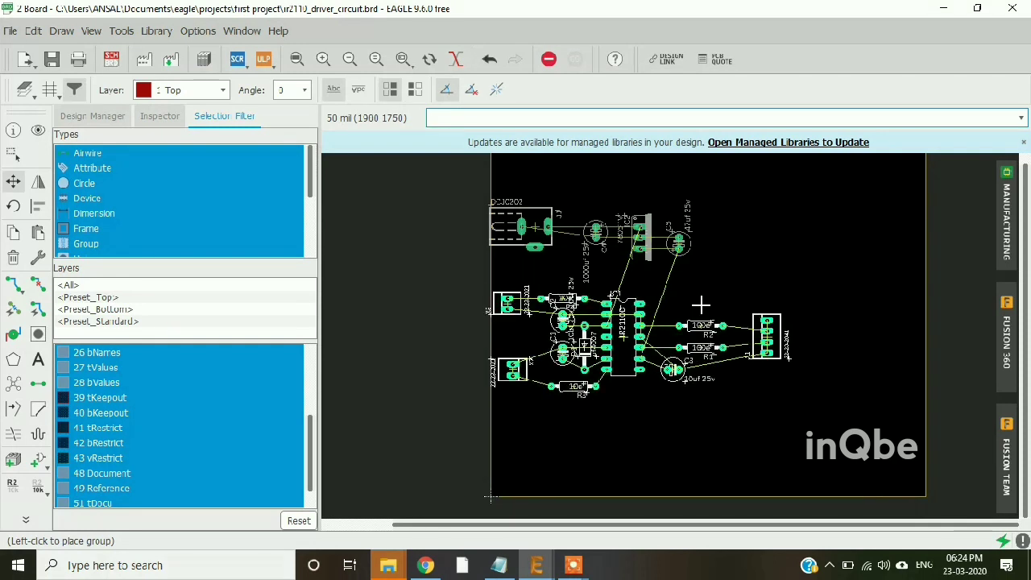
{"action": "left_click", "coordinate": [699, 304]}
Align connector X2 with X3 along the board's left edge
{"action": "scroll", "coordinate": [685, 302], "scroll_direction": "down", "scroll_amount": 2}
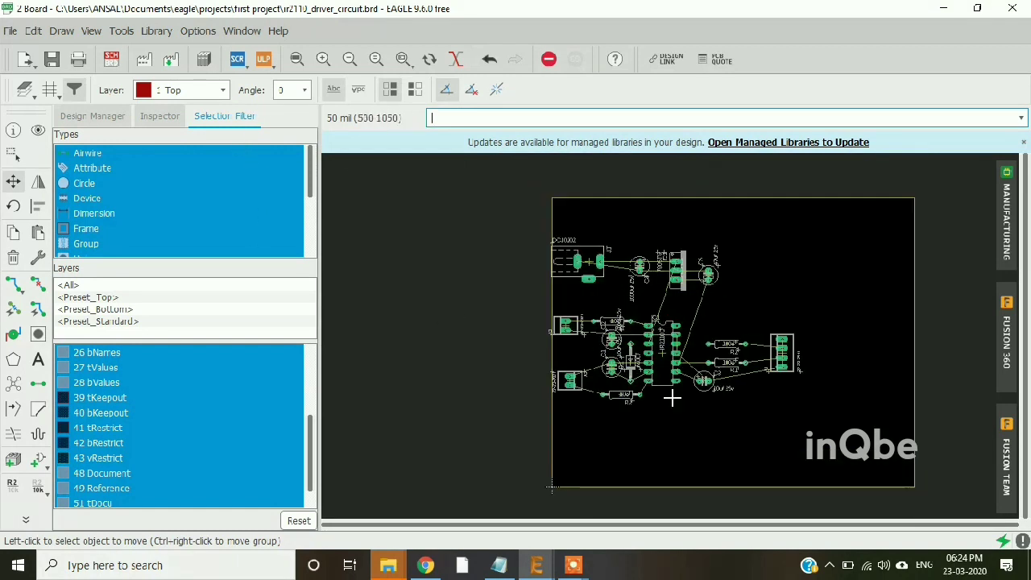
{"action": "scroll", "coordinate": [663, 314], "scroll_direction": "up", "scroll_amount": 2}
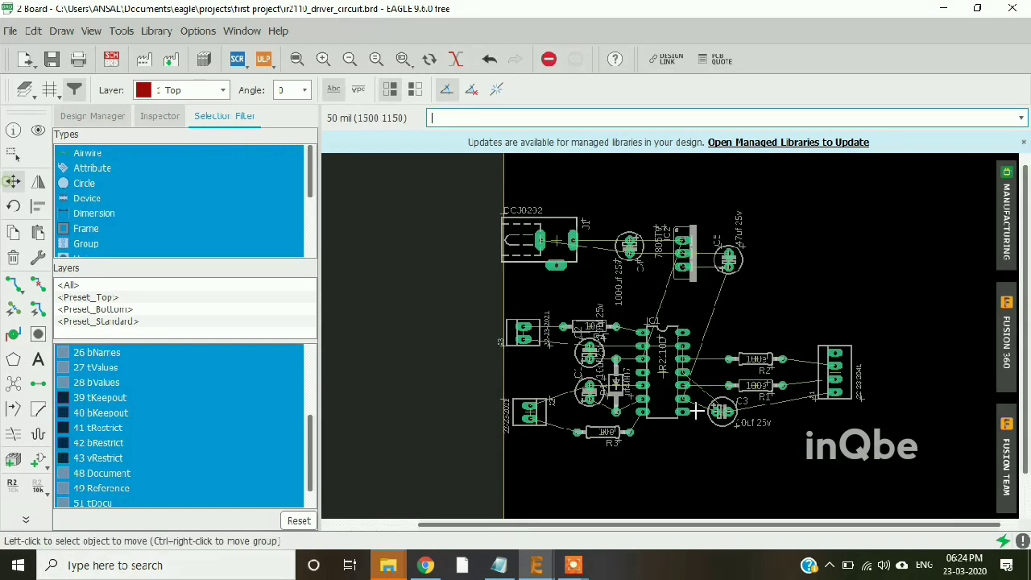
{"action": "scroll", "coordinate": [532, 355], "scroll_direction": "up", "scroll_amount": 2}
{"action": "left_click", "coordinate": [535, 439]}
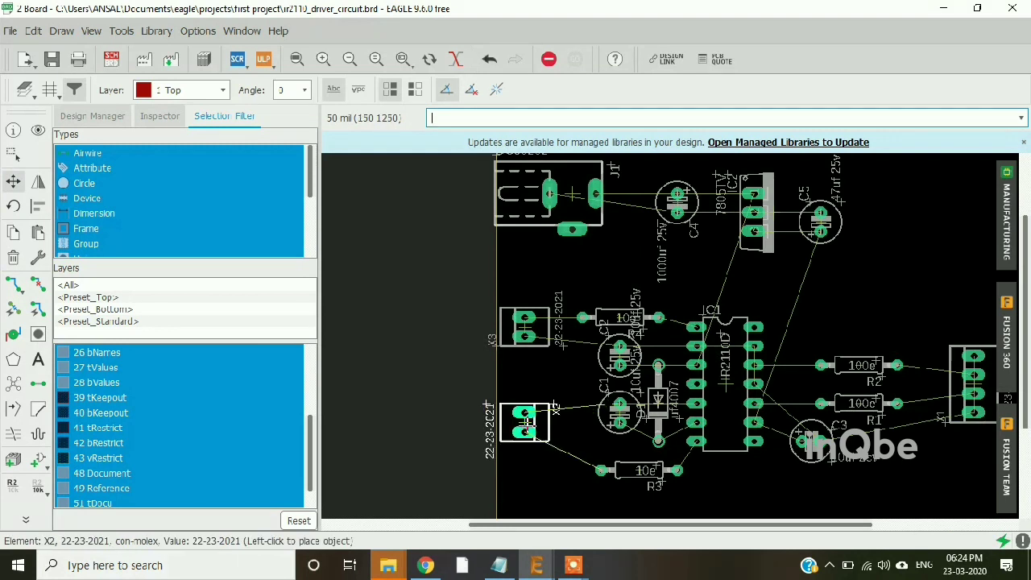
{"action": "left_click", "coordinate": [524, 422]}
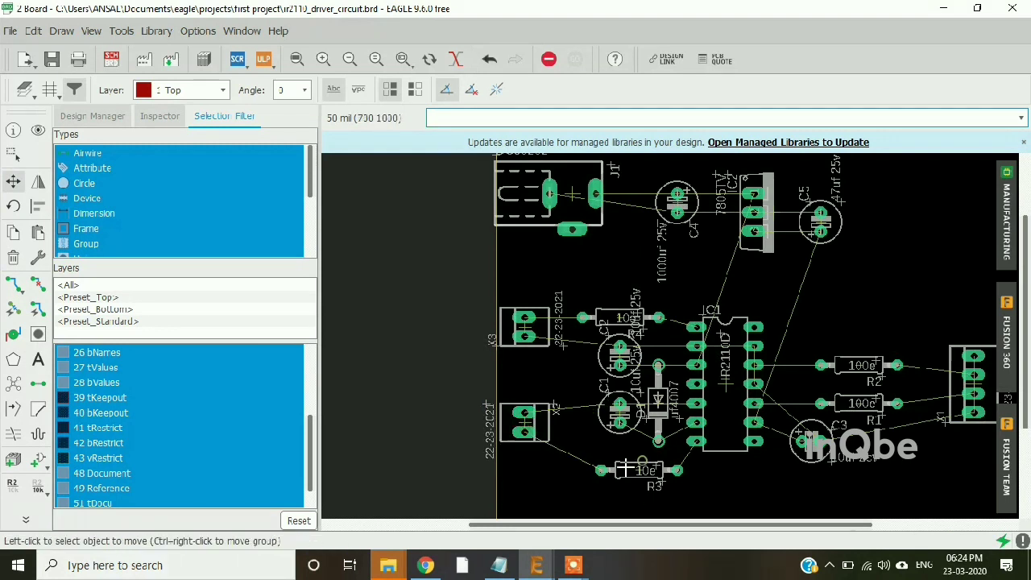
Shift resistor R3 slightly left towards X2 and resistor R4 slightly up and left towards X3
{"action": "left_click", "coordinate": [645, 471]}
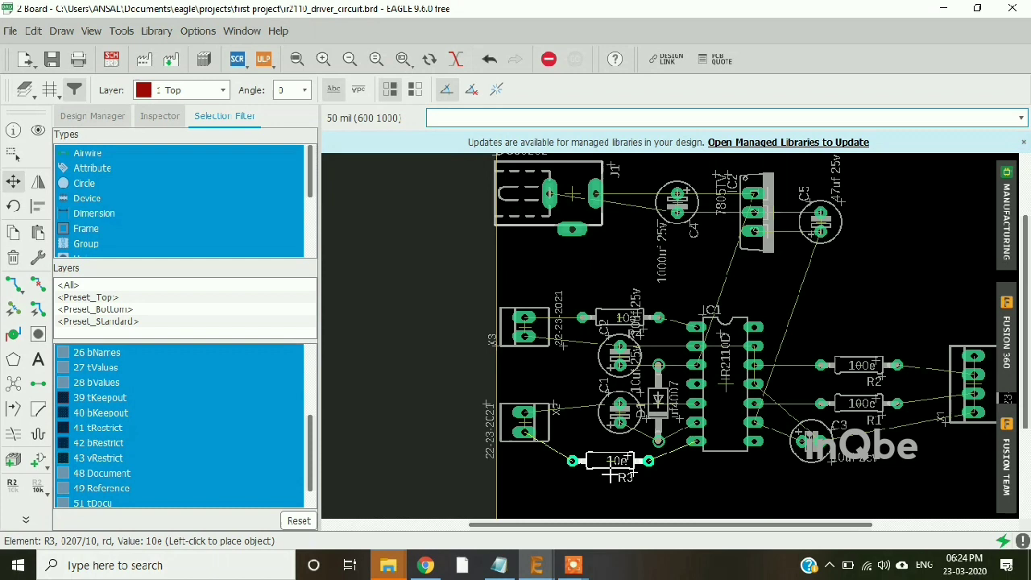
{"action": "left_click", "coordinate": [619, 484]}
{"action": "left_click", "coordinate": [625, 318]}
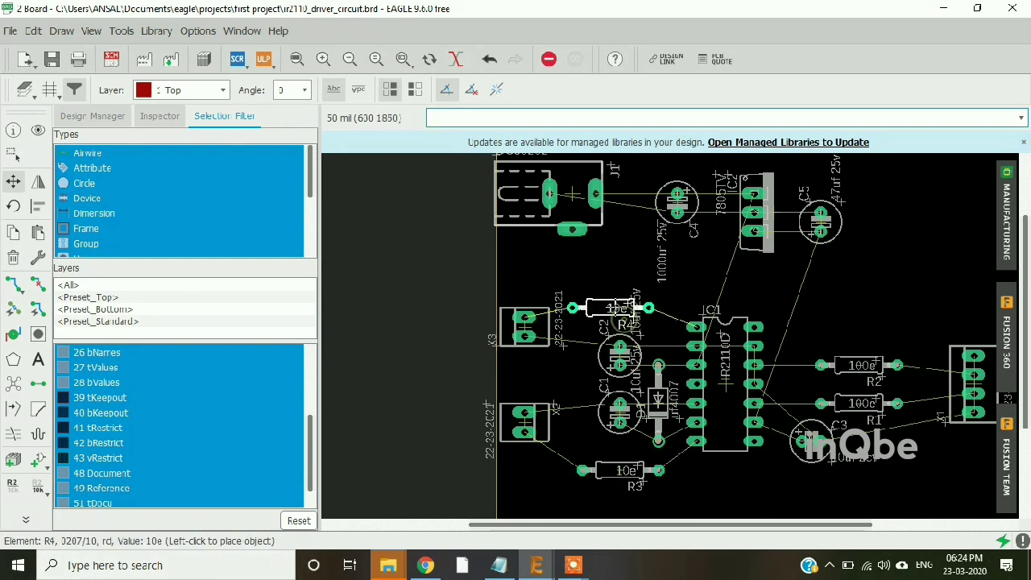
{"action": "left_click", "coordinate": [624, 308]}
Move resistors R2 and R1 closer to IC1 and bring connector X1 in beside them, lining up its pads with the resistors
{"action": "scroll", "coordinate": [578, 357], "scroll_direction": "down", "scroll_amount": 2}
{"action": "scroll", "coordinate": [772, 405], "scroll_direction": "up", "scroll_amount": 1}
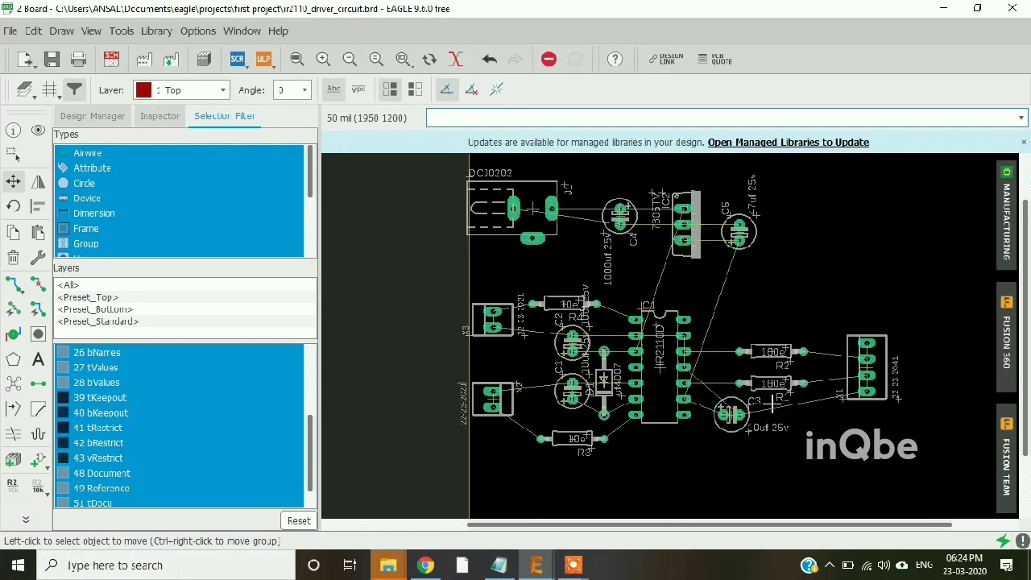
{"action": "left_click", "coordinate": [768, 361]}
{"action": "left_click", "coordinate": [744, 360]}
{"action": "left_click", "coordinate": [751, 383]}
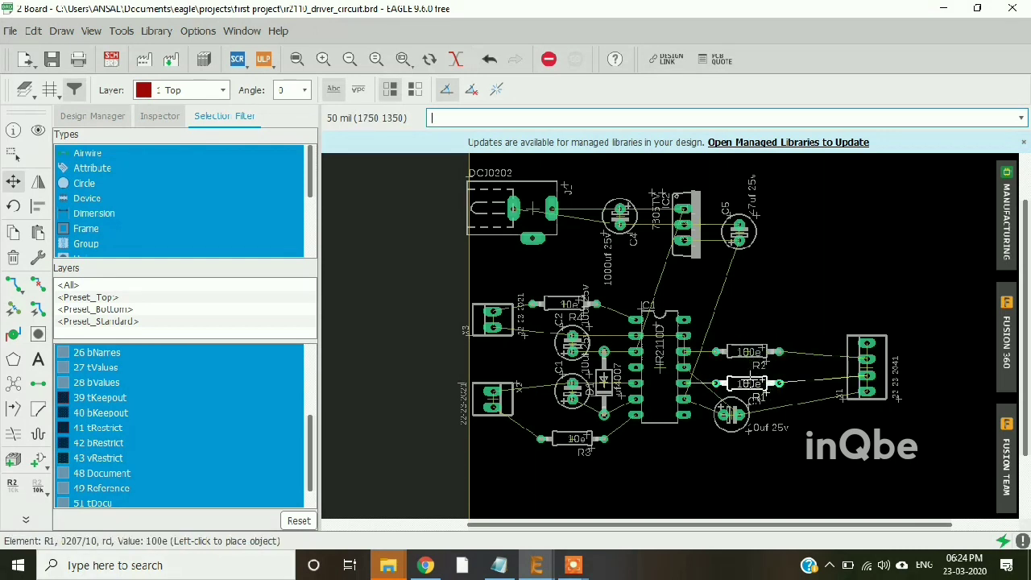
{"action": "left_click", "coordinate": [751, 383]}
{"action": "left_click", "coordinate": [866, 374]}
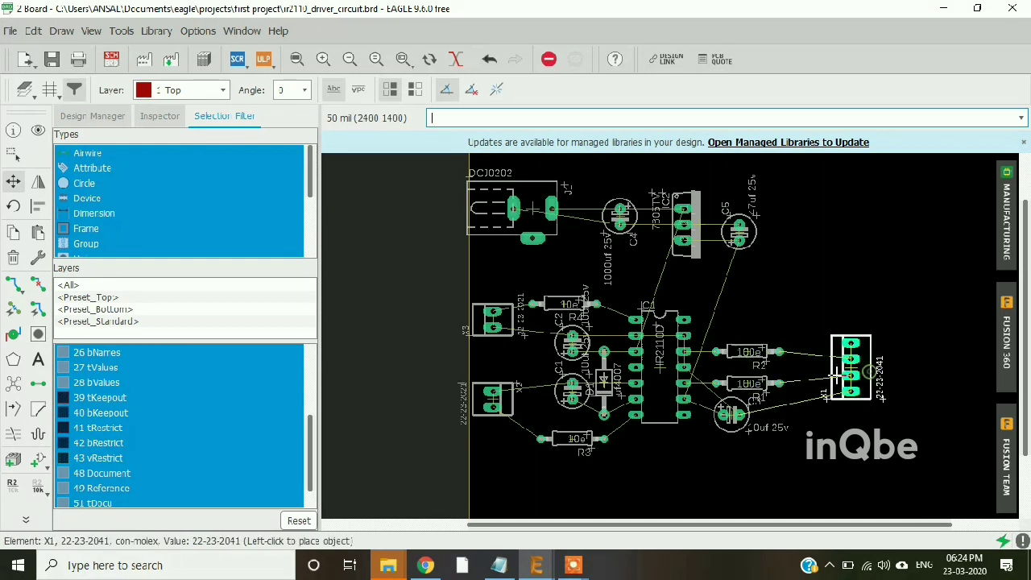
{"action": "left_click", "coordinate": [818, 375]}
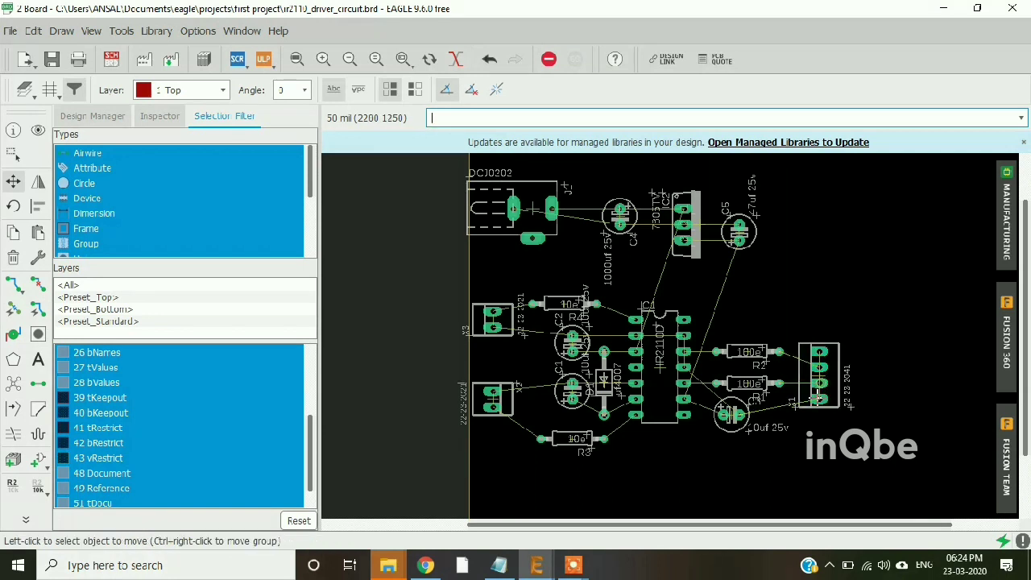
Shrink the board outline by moving its bottom and right edges in close to the components, and save the board
{"action": "scroll", "coordinate": [742, 359], "scroll_direction": "down", "scroll_amount": 1}
{"action": "scroll", "coordinate": [668, 321], "scroll_direction": "down", "scroll_amount": 2}
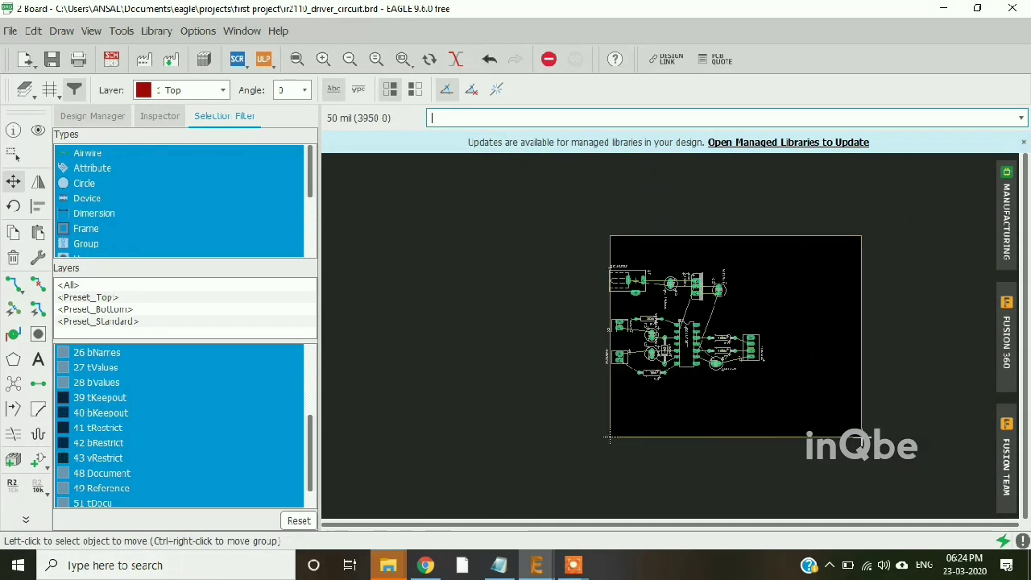
{"action": "left_click", "coordinate": [713, 447]}
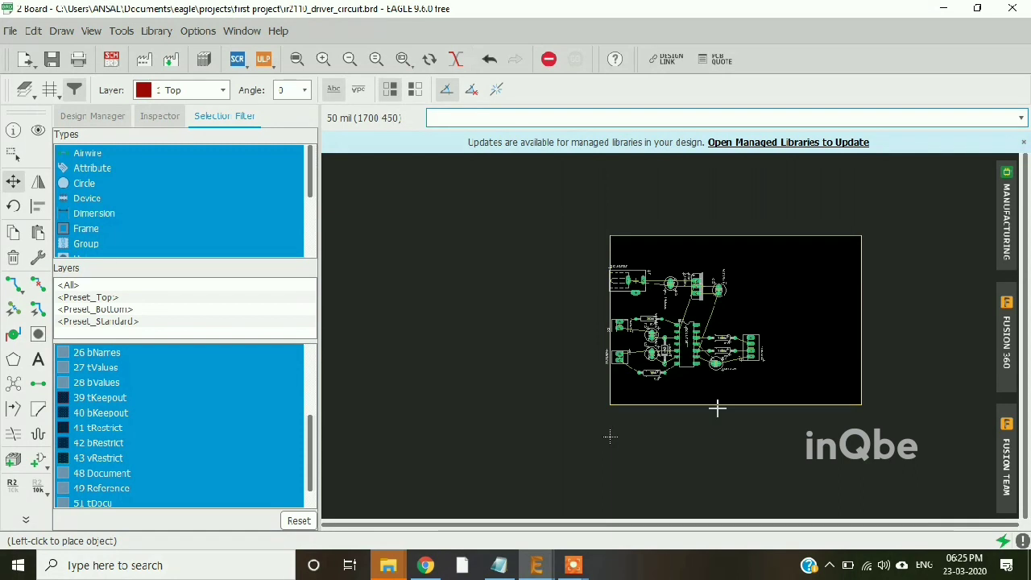
{"action": "left_click", "coordinate": [717, 406]}
{"action": "left_click", "coordinate": [717, 407]}
{"action": "left_click", "coordinate": [717, 395]}
{"action": "left_click", "coordinate": [856, 326]}
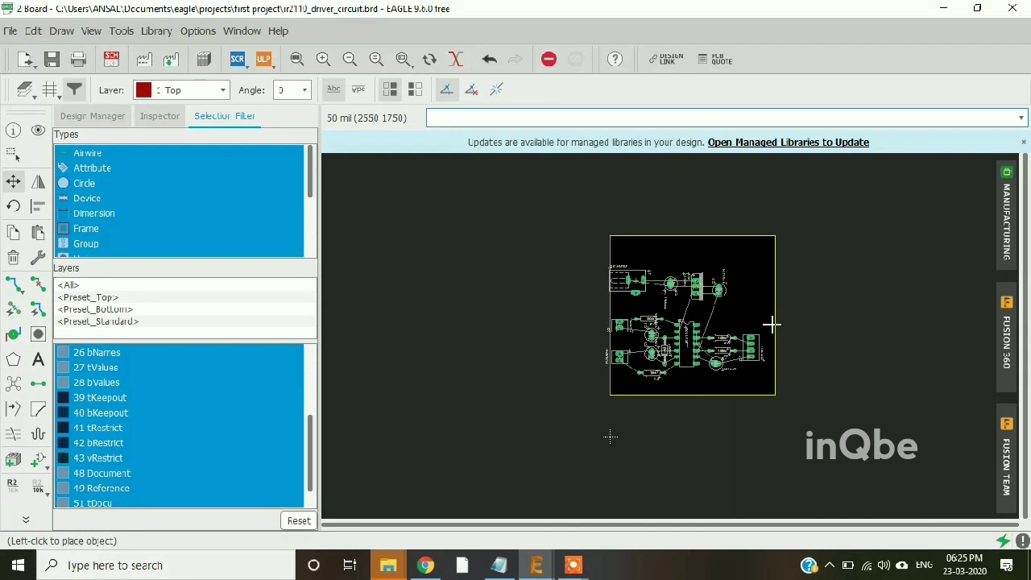
{"action": "left_click", "coordinate": [774, 325]}
{"action": "left_click", "coordinate": [295, 60]}
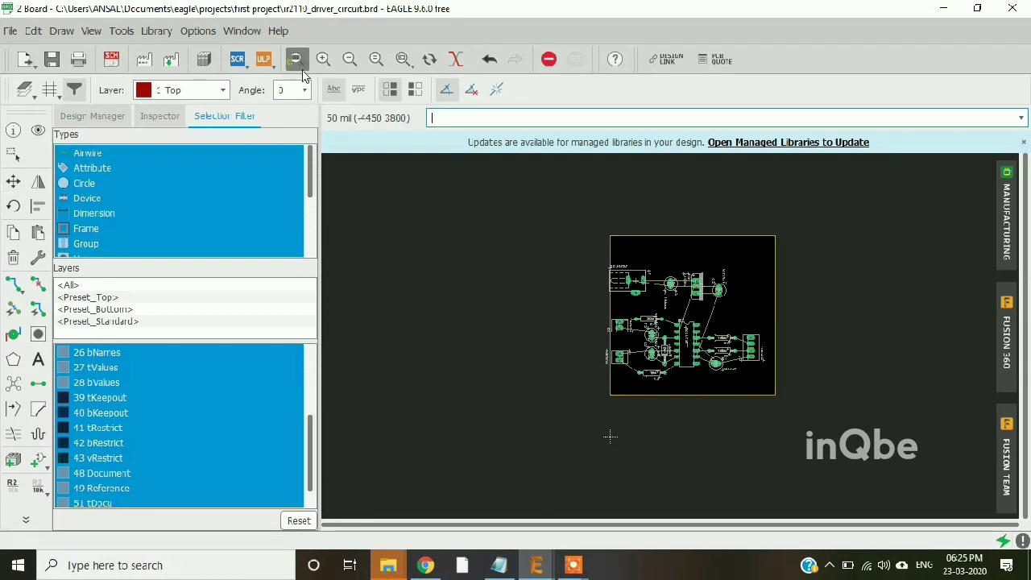
{"action": "key", "text": "ctrl+s"}
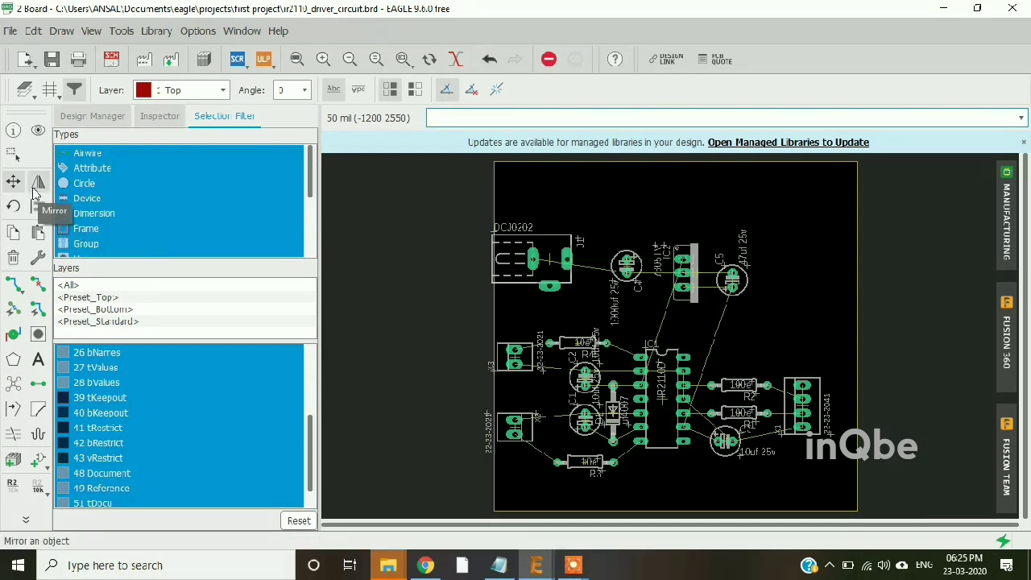
Hide the component values on the board by turning off layers 27 tValues and 28 bValues
{"action": "left_click", "coordinate": [20, 94]}
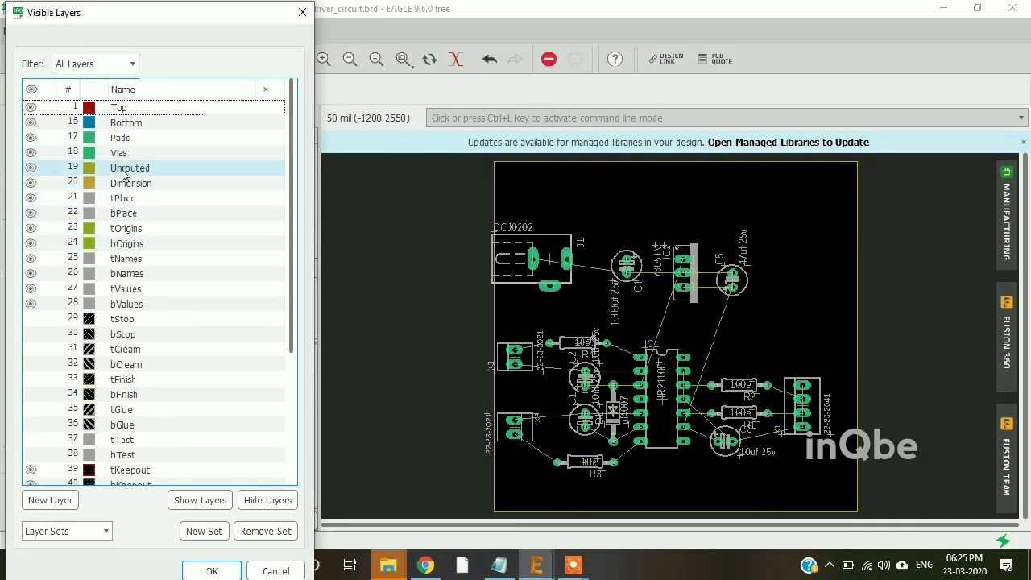
{"action": "left_click", "coordinate": [30, 288]}
{"action": "left_click", "coordinate": [31, 304]}
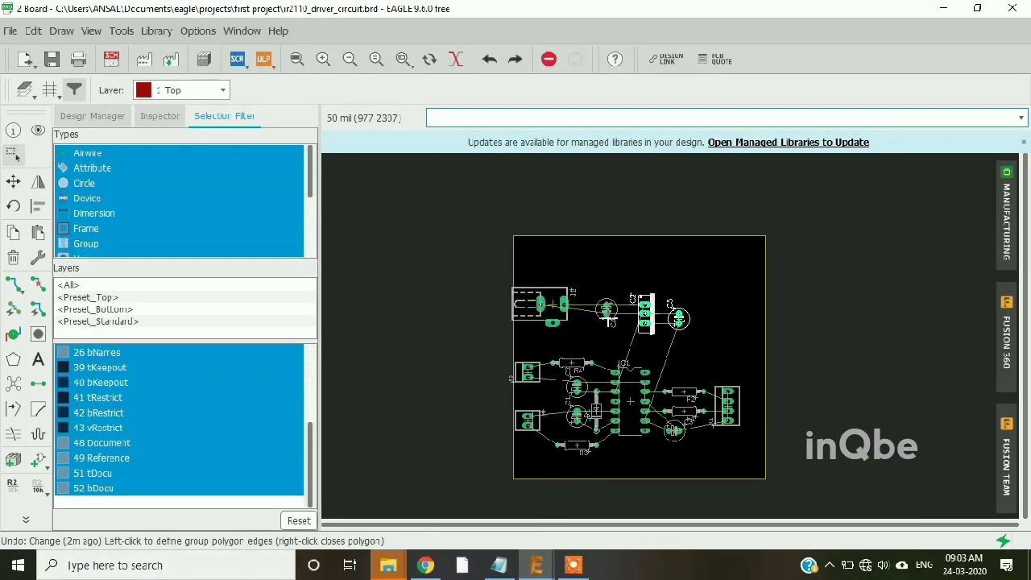
Check capacitor C4 and the rest of the power-supply section in the schematic, and return to the board
{"action": "scroll", "coordinate": [612, 320], "scroll_direction": "up", "scroll_amount": 3}
{"action": "scroll", "coordinate": [610, 315], "scroll_direction": "up", "scroll_amount": 2}
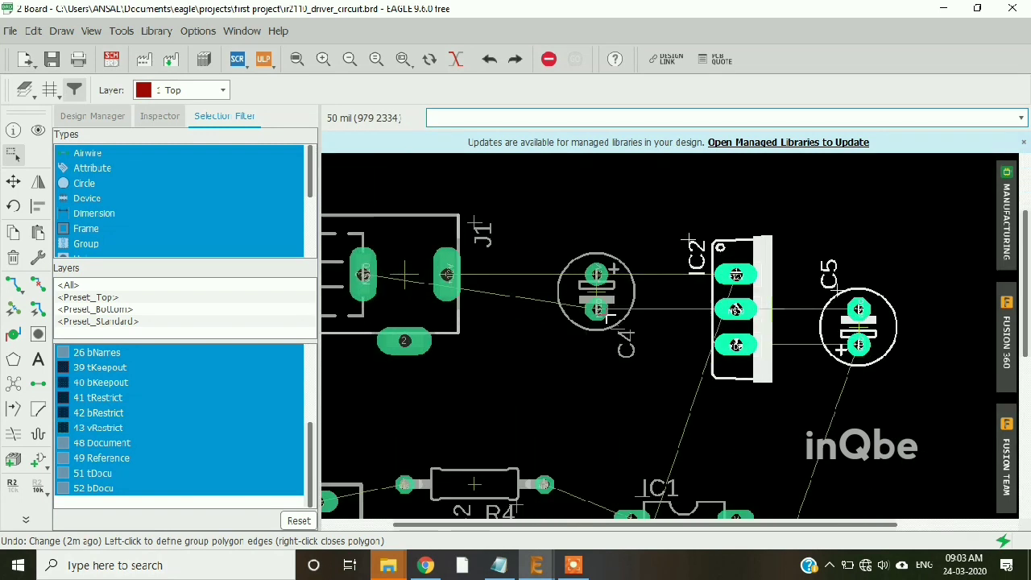
{"action": "left_click", "coordinate": [111, 59]}
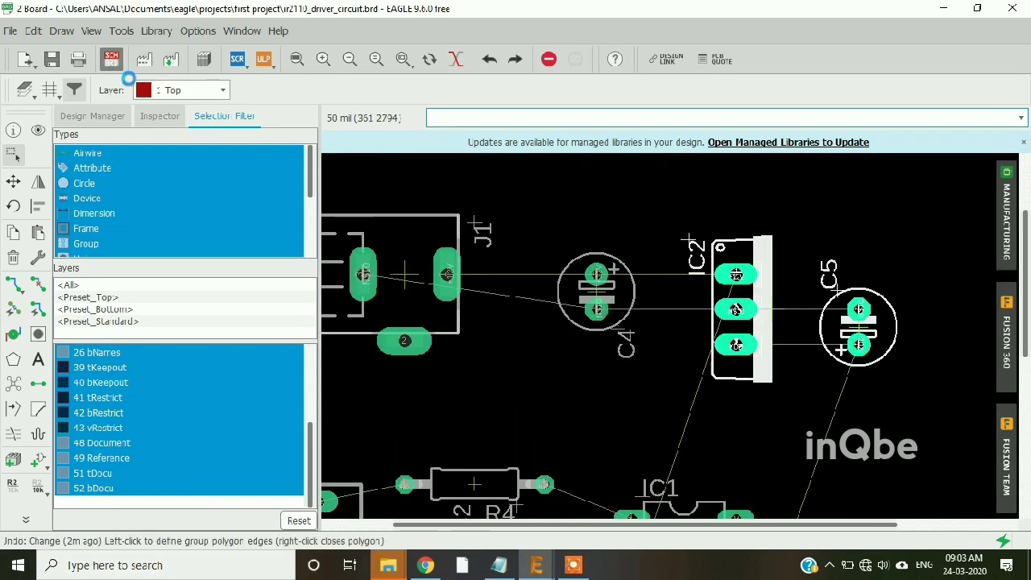
{"action": "scroll", "coordinate": [600, 276], "scroll_direction": "up", "scroll_amount": 2}
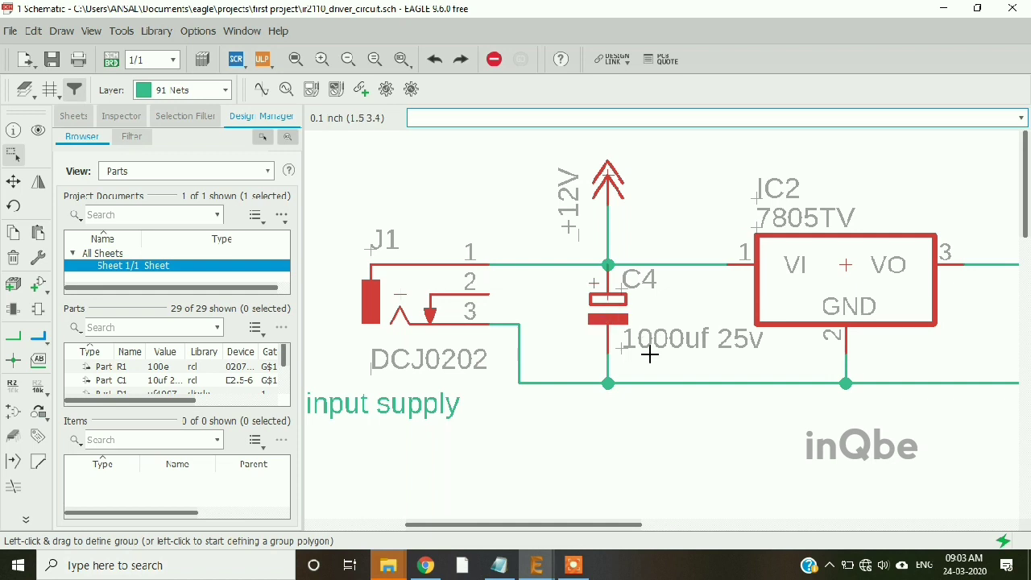
{"action": "scroll", "coordinate": [473, 348], "scroll_direction": "down", "scroll_amount": 2}
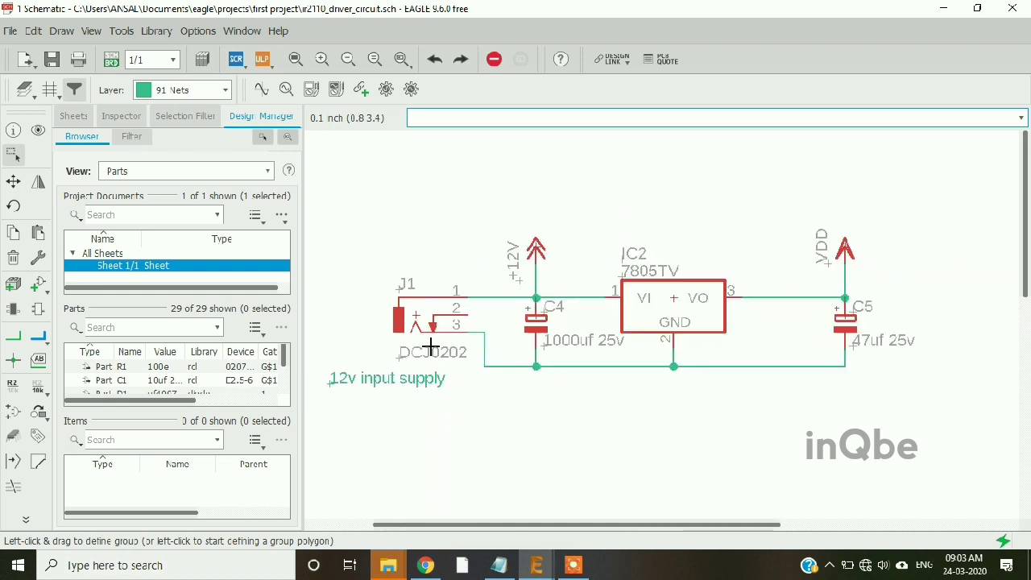
{"action": "left_click", "coordinate": [111, 59]}
Compare alternative electrolytic packages for capacitor C4 and change its package to CPOL-EUE3.5-8, footprint E3,5-8
{"action": "right_click", "coordinate": [591, 291]}
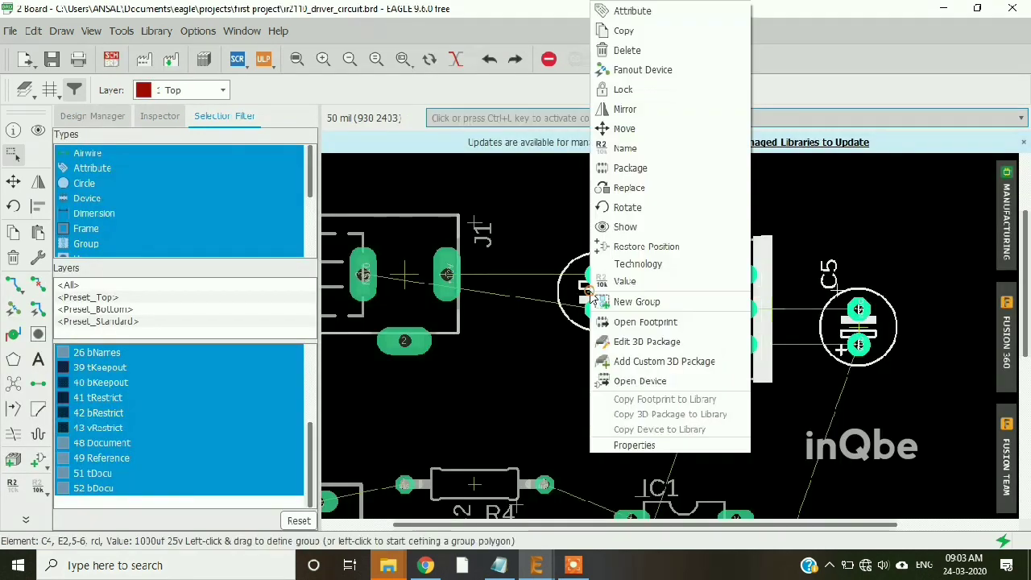
{"action": "left_click", "coordinate": [631, 169]}
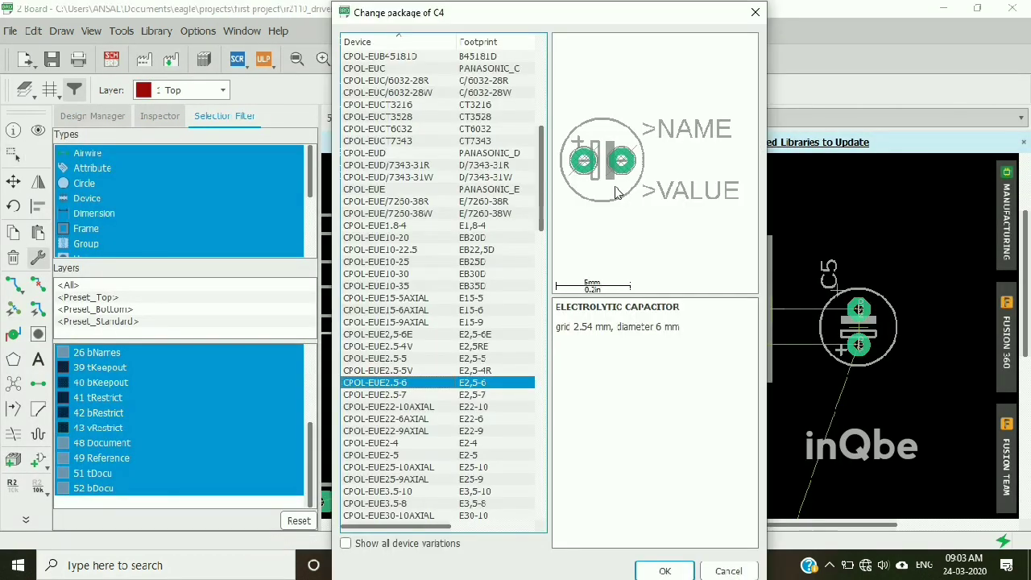
{"action": "scroll", "coordinate": [464, 330], "scroll_direction": "down", "scroll_amount": 8}
{"action": "scroll", "coordinate": [463, 331], "scroll_direction": "down", "scroll_amount": 3}
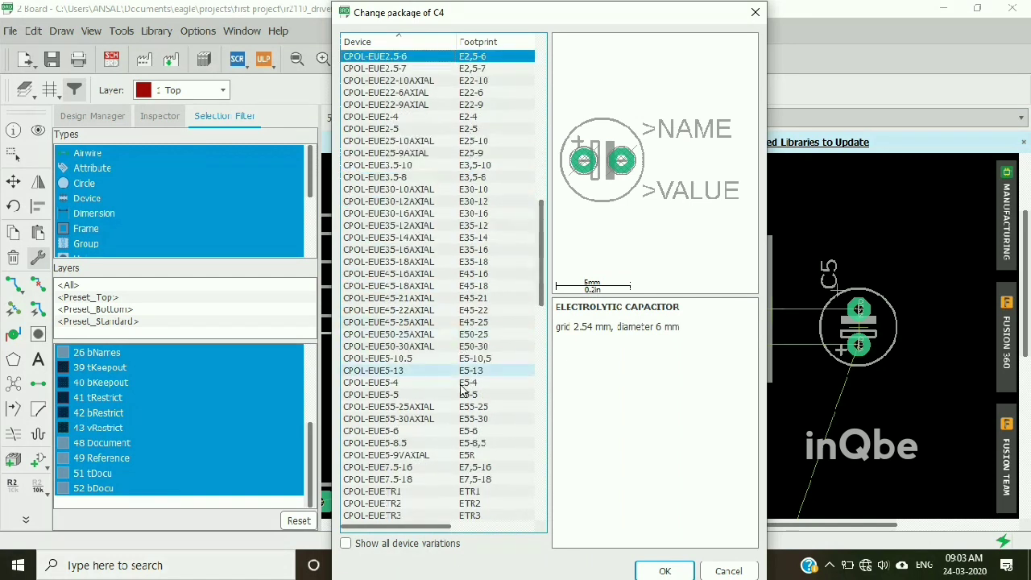
{"action": "left_click", "coordinate": [455, 407]}
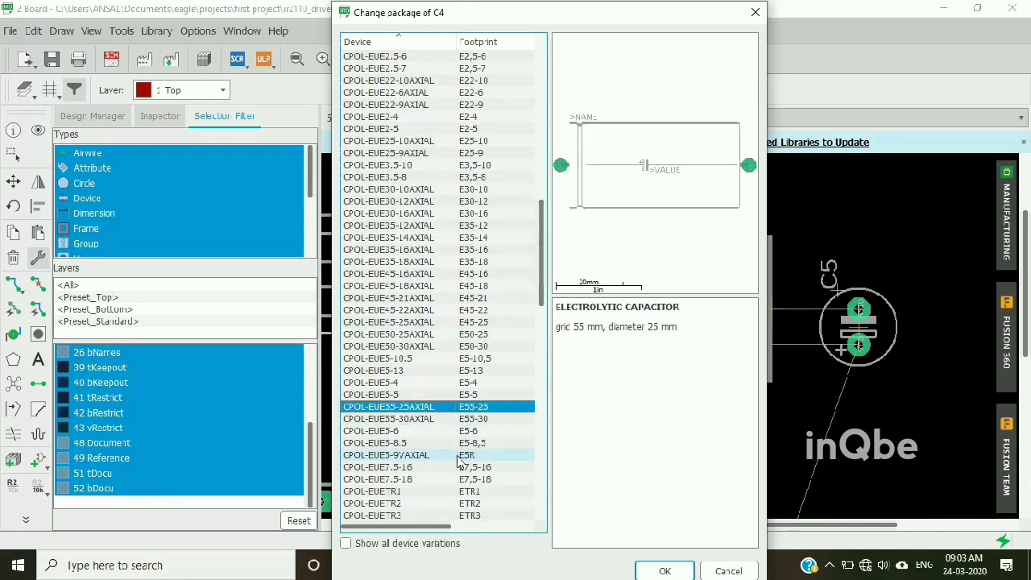
{"action": "left_click", "coordinate": [457, 456]}
{"action": "left_click", "coordinate": [444, 383]}
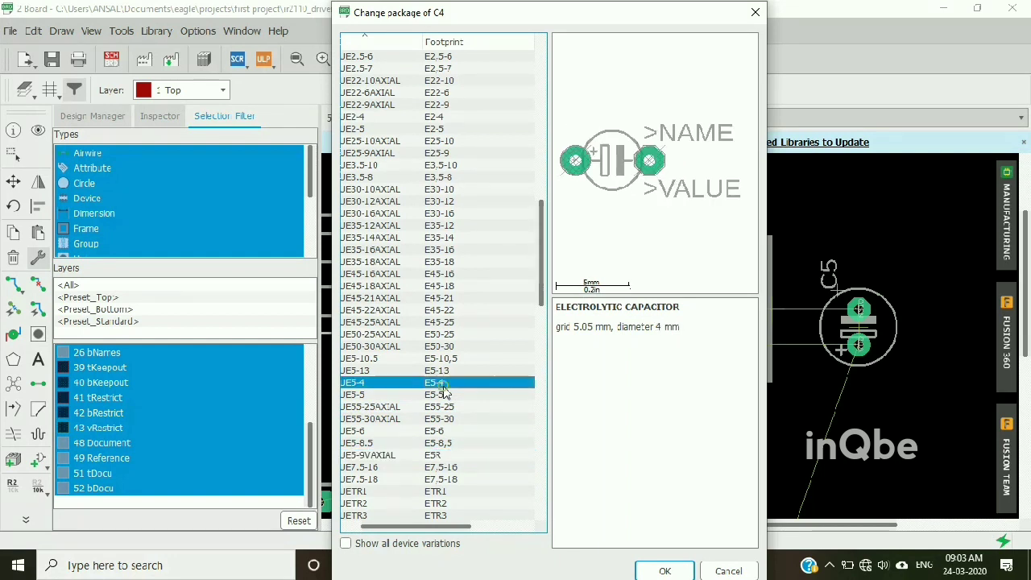
{"action": "left_click", "coordinate": [458, 371]}
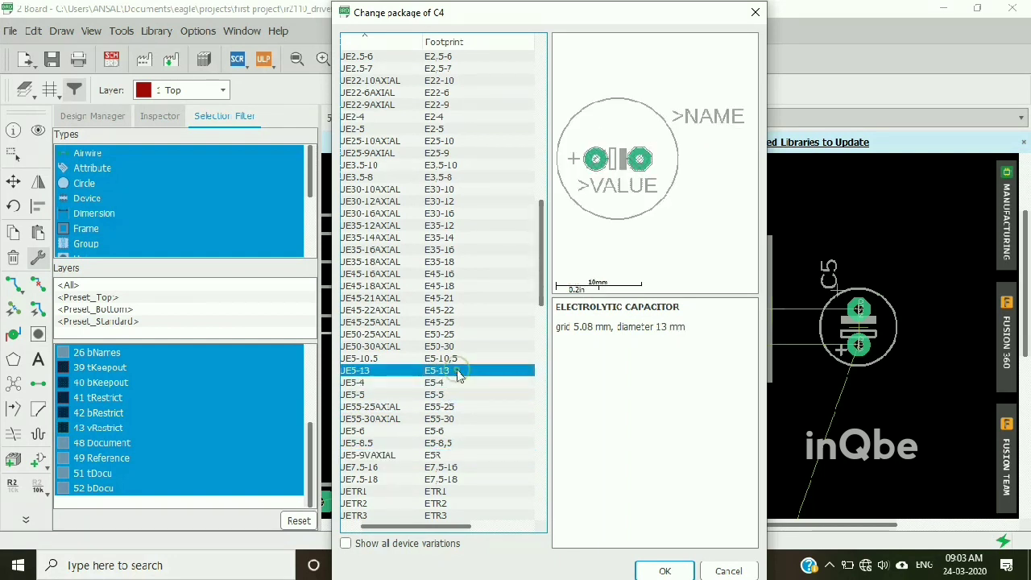
{"action": "left_click", "coordinate": [471, 177]}
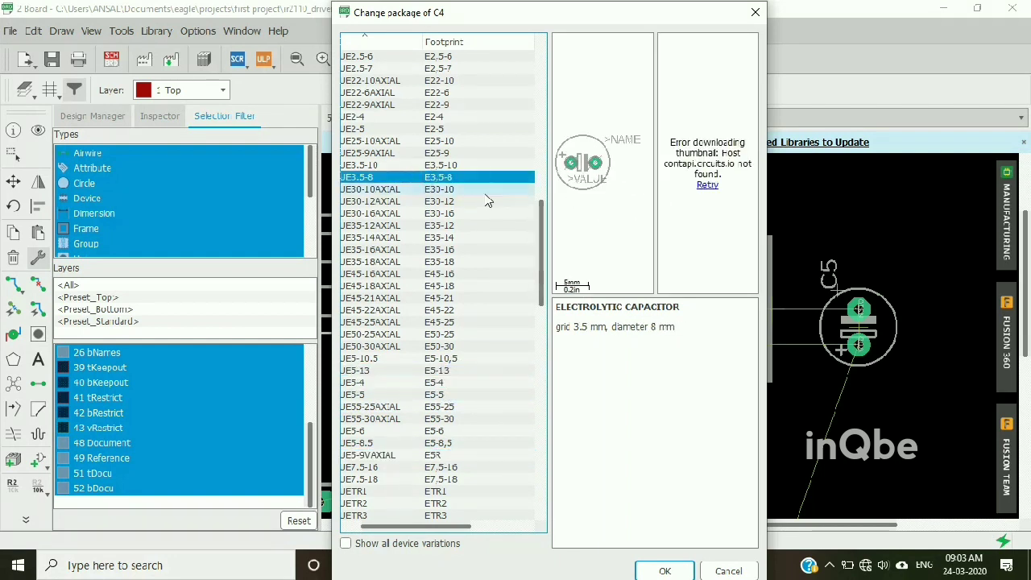
{"action": "left_click", "coordinate": [663, 570]}
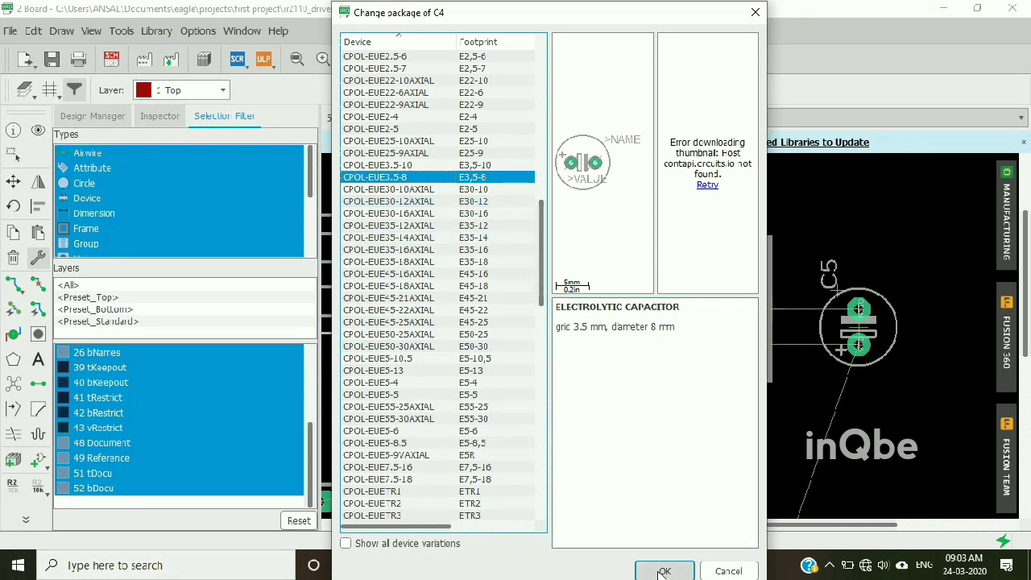
Shrink the board outline by moving its right and top edges inward, closer to the components, and fit the board in view
{"action": "scroll", "coordinate": [518, 381], "scroll_direction": "down", "scroll_amount": 3}
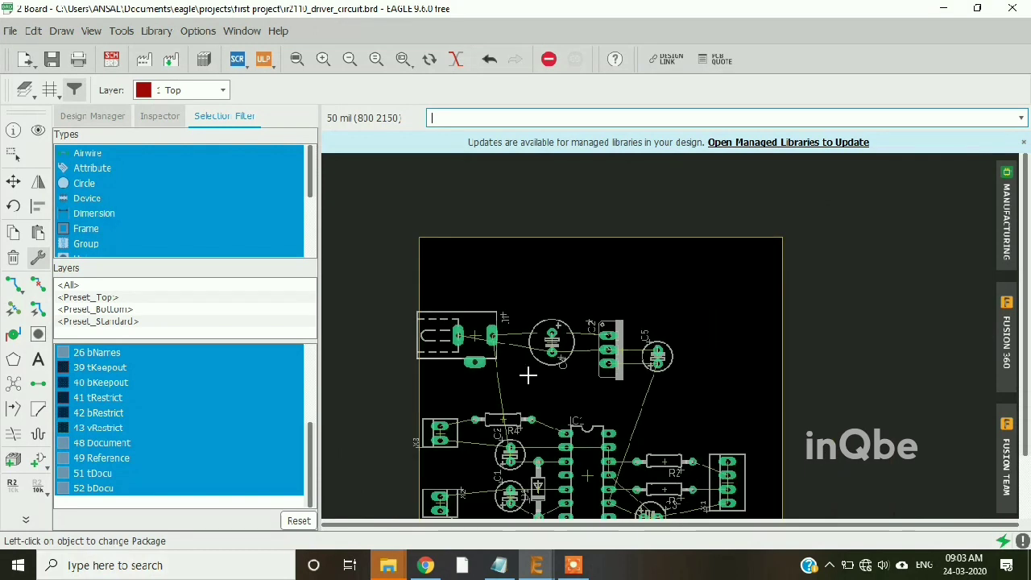
{"action": "scroll", "coordinate": [509, 322], "scroll_direction": "down", "scroll_amount": 2}
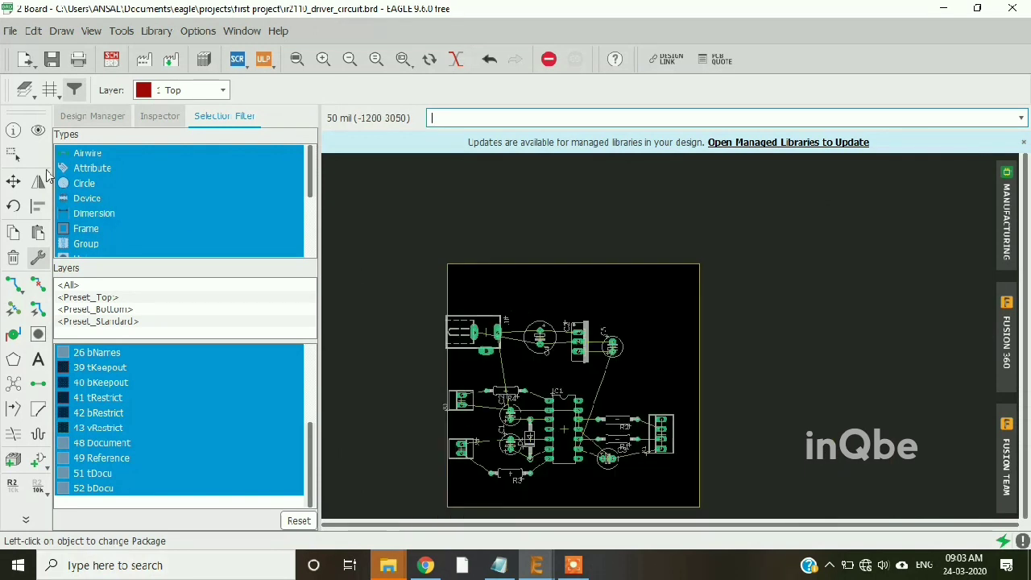
{"action": "left_click", "coordinate": [13, 181]}
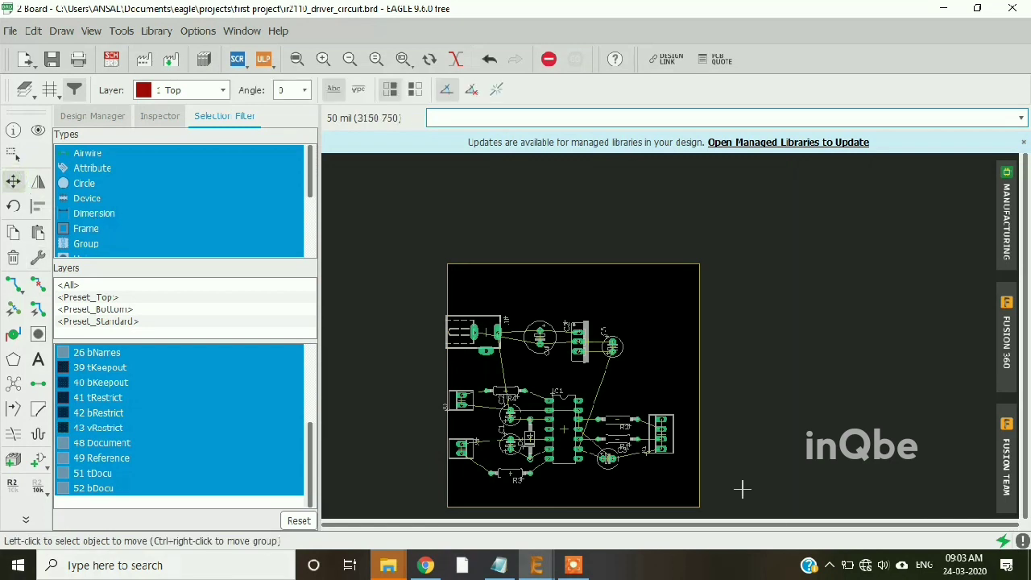
{"action": "left_click", "coordinate": [699, 401]}
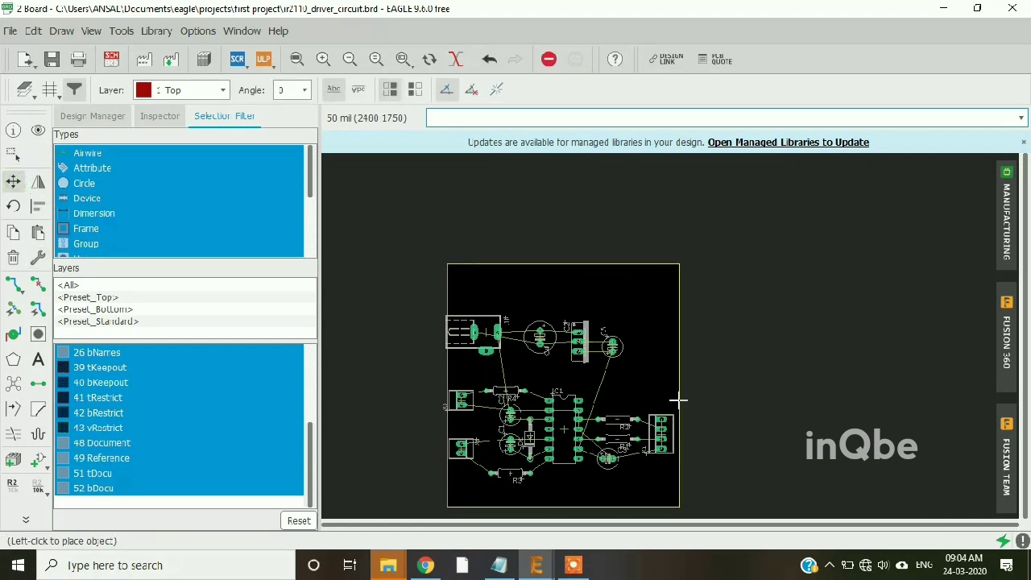
{"action": "left_click", "coordinate": [679, 399]}
{"action": "left_click", "coordinate": [565, 268]}
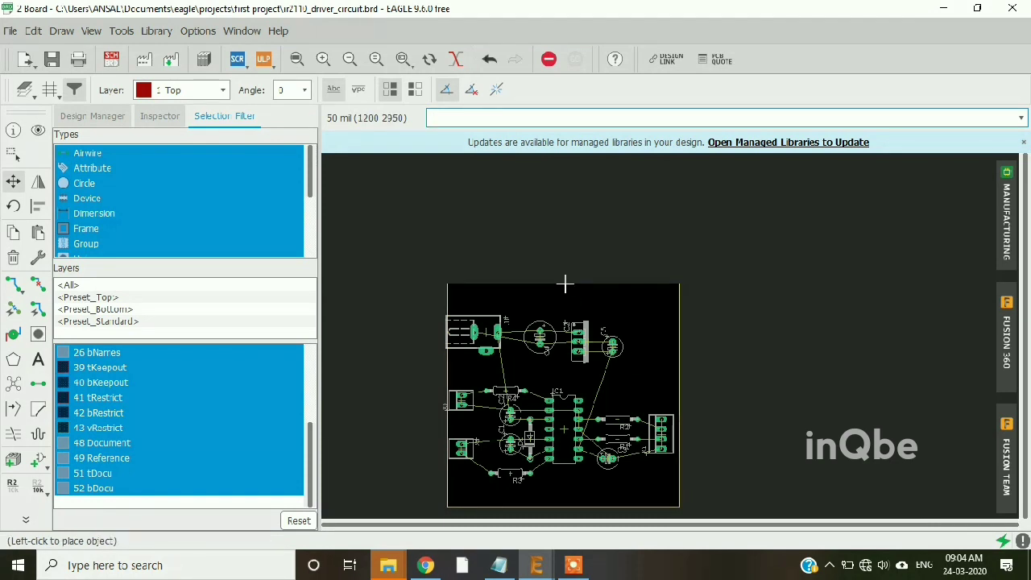
{"action": "left_click", "coordinate": [565, 284]}
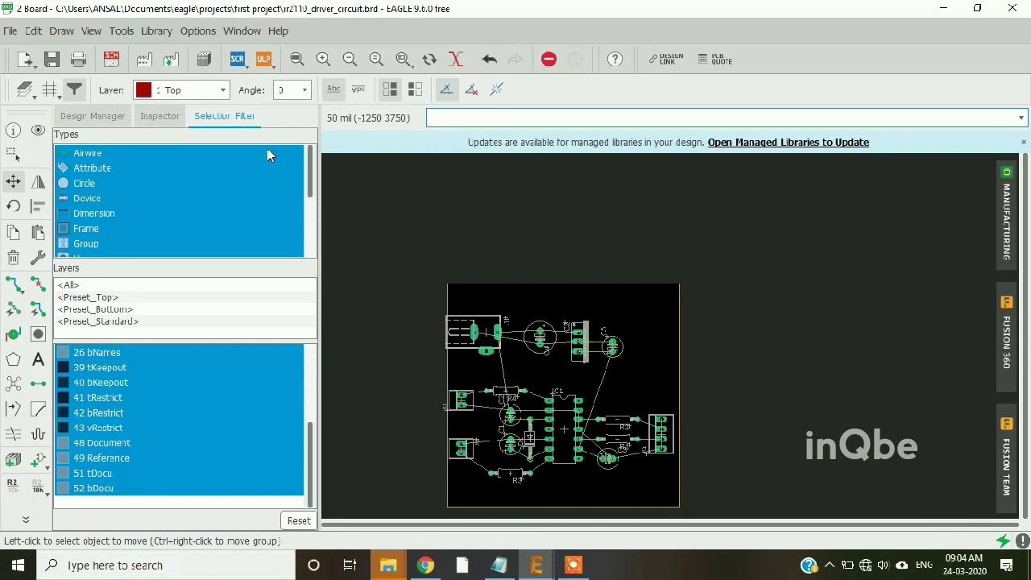
{"action": "left_click", "coordinate": [297, 59]}
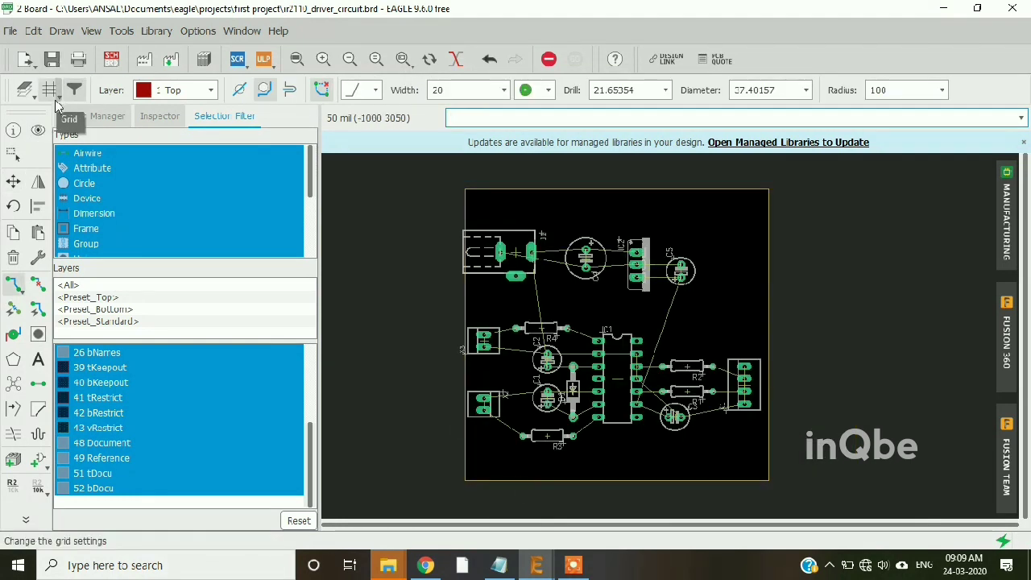
Start routing airwires and switch the grid size unit to mm
{"action": "left_click", "coordinate": [11, 286]}
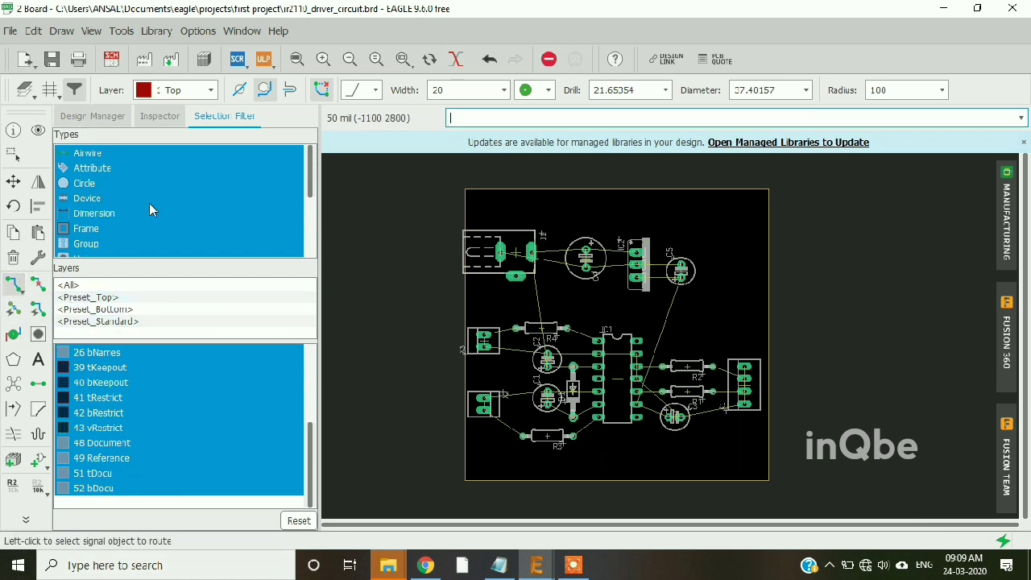
{"action": "left_click", "coordinate": [50, 89]}
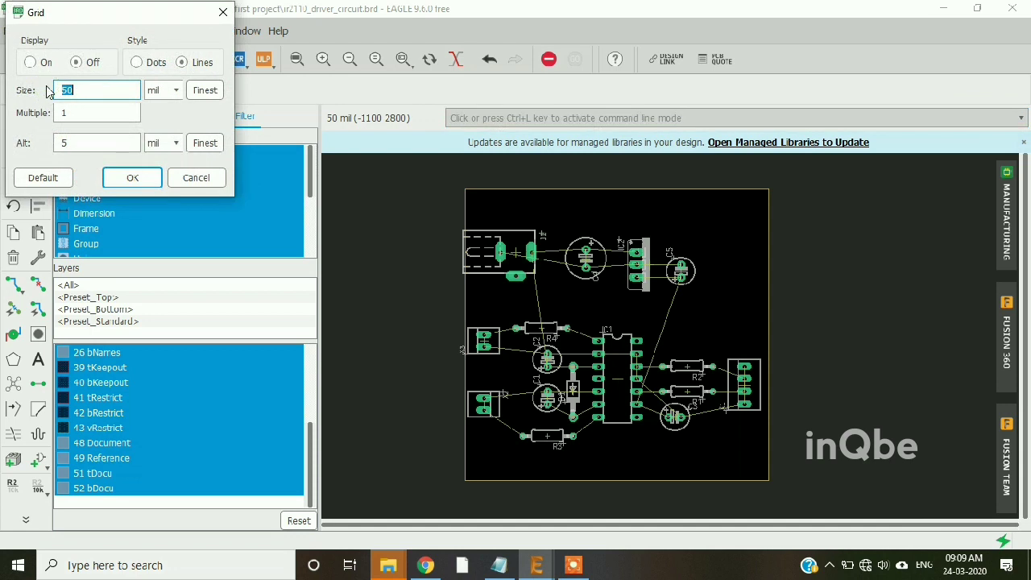
{"action": "left_click", "coordinate": [173, 93]}
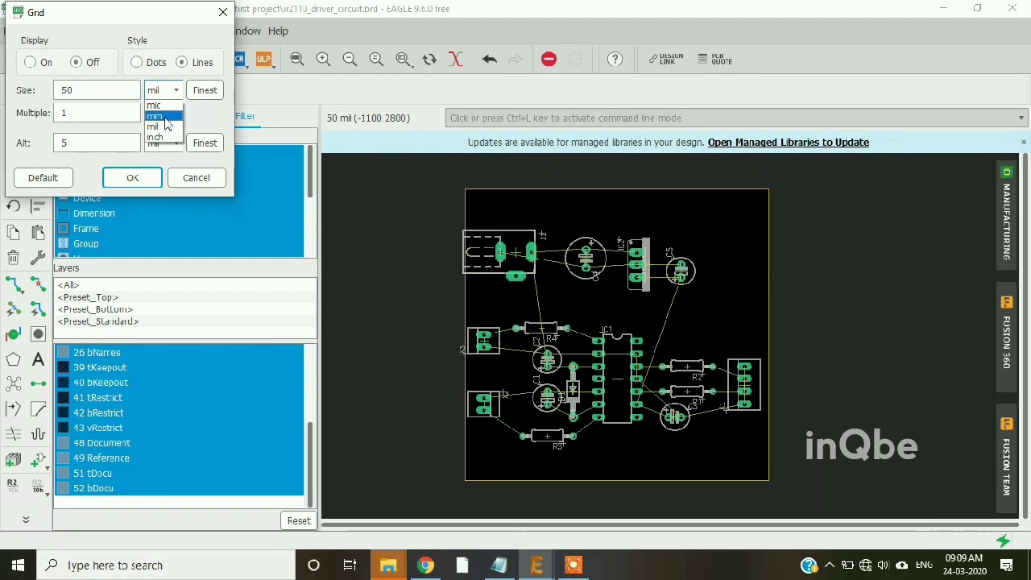
{"action": "left_click", "coordinate": [165, 119]}
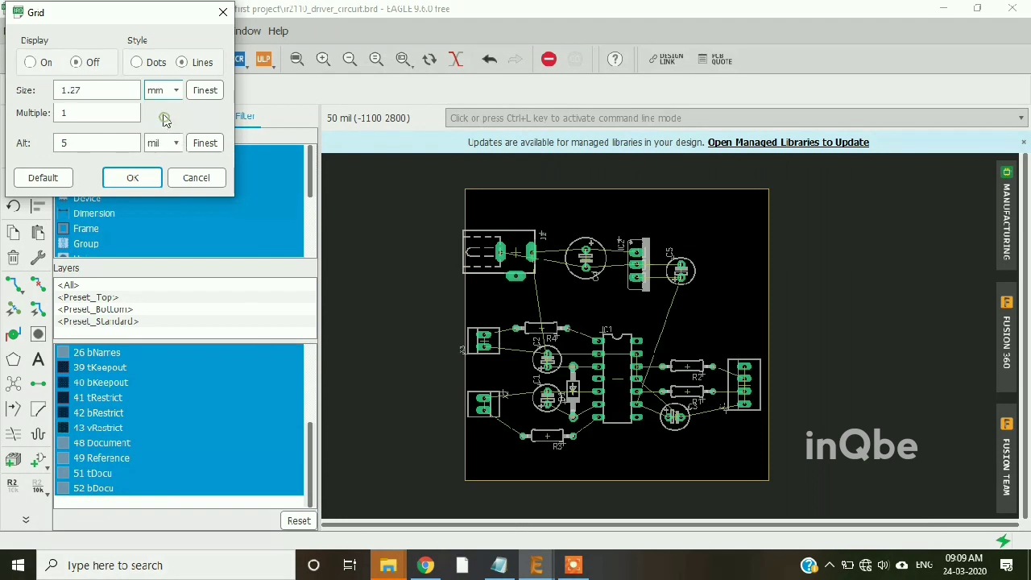
{"action": "left_click", "coordinate": [138, 180]}
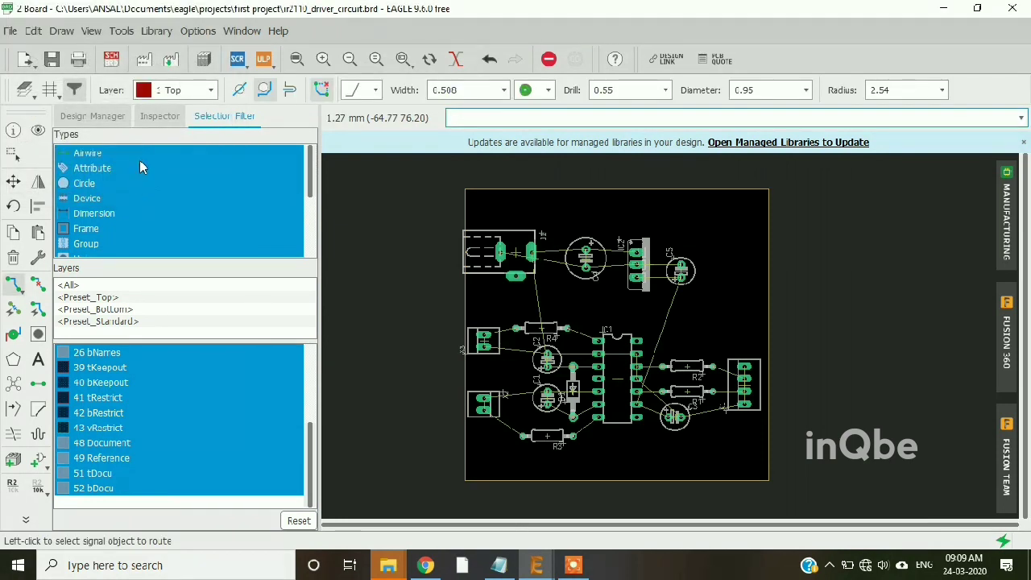
Set the routing to layer 16 Bottom with the 45-degree bend style and a trace width of 1.016 mm
{"action": "left_click", "coordinate": [210, 93]}
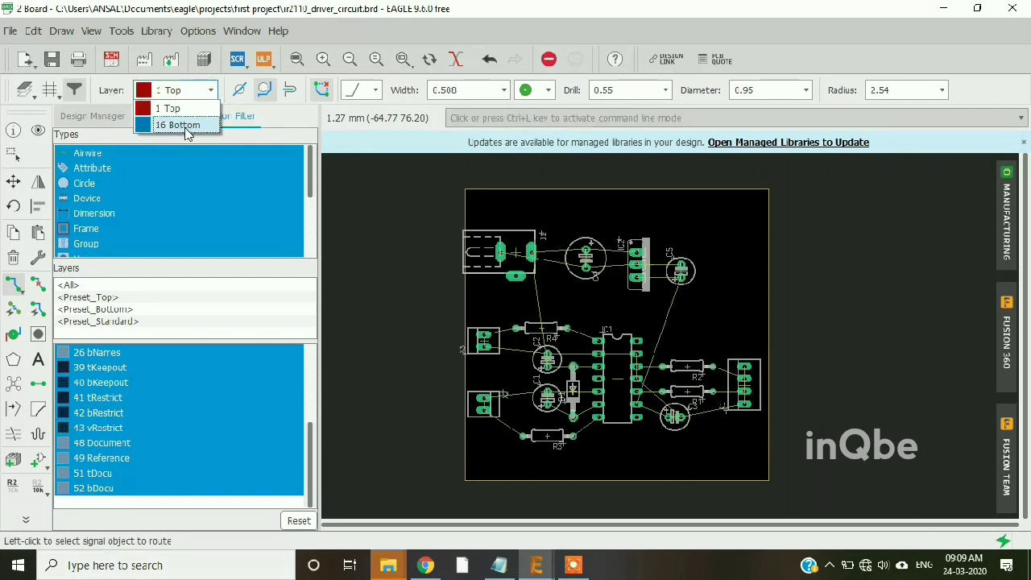
{"action": "left_click", "coordinate": [181, 125]}
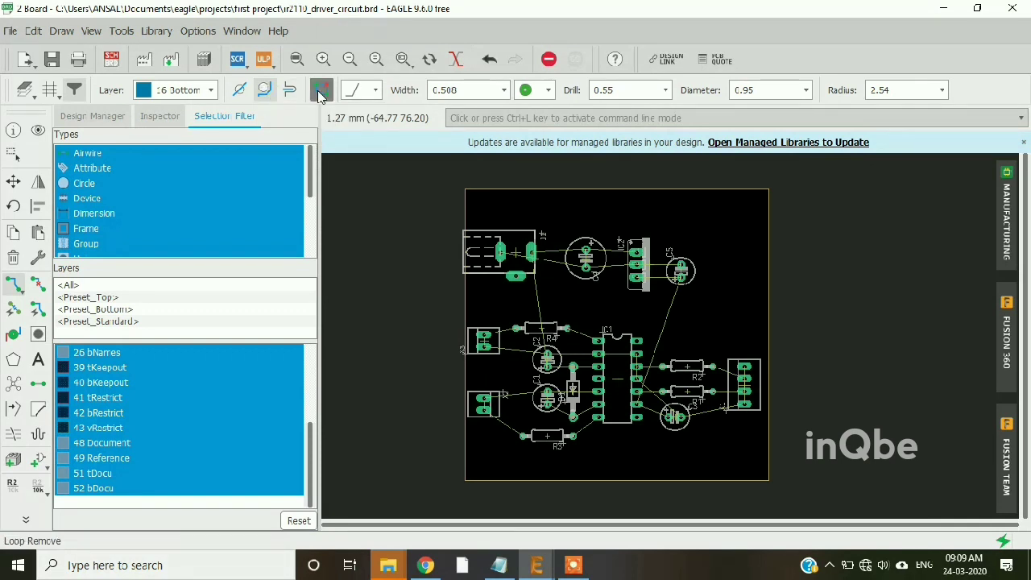
{"action": "left_click", "coordinate": [376, 92]}
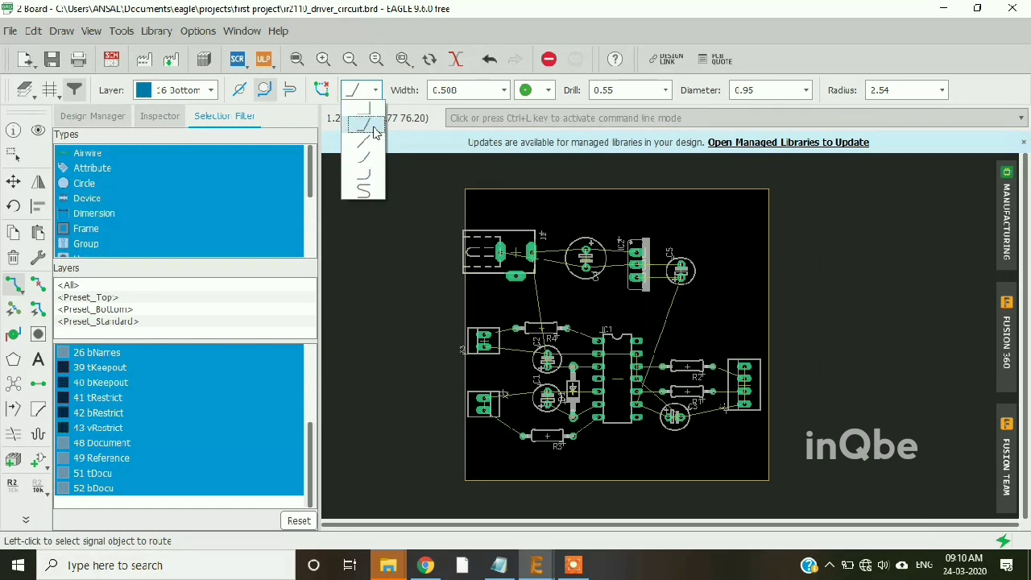
{"action": "left_click", "coordinate": [373, 126]}
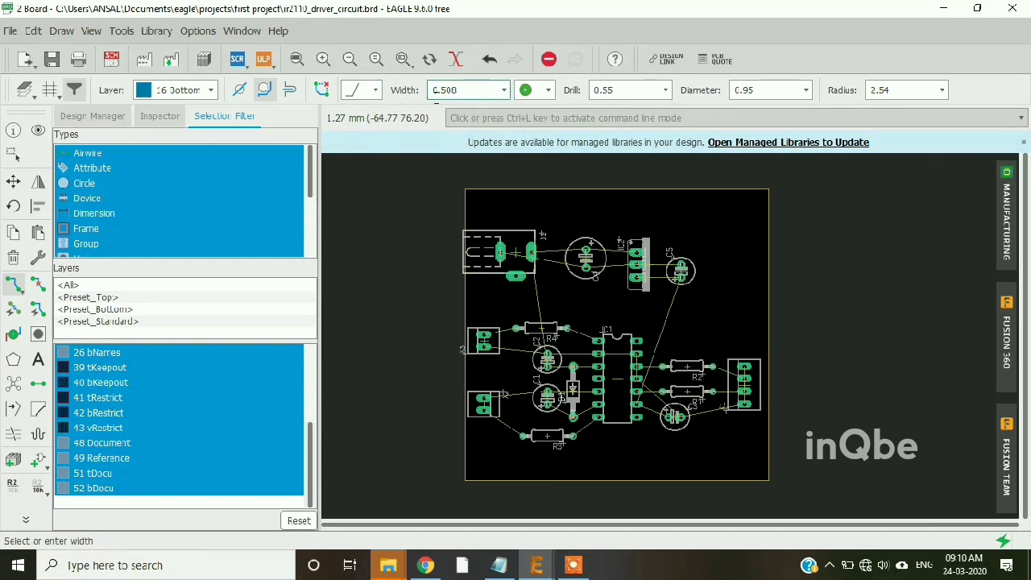
{"action": "left_click", "coordinate": [503, 92]}
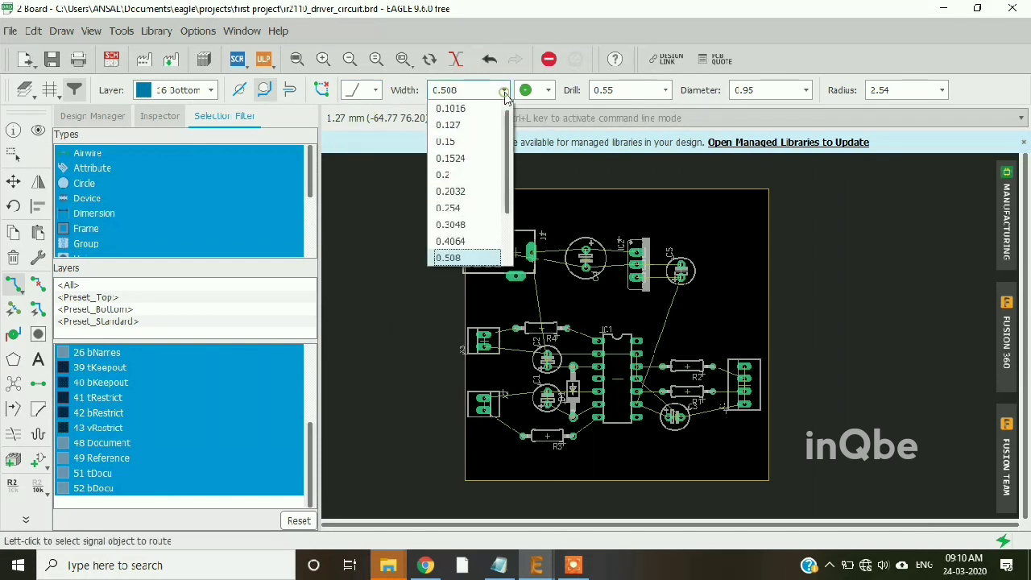
{"action": "scroll", "coordinate": [504, 172], "scroll_direction": "down", "scroll_amount": 2}
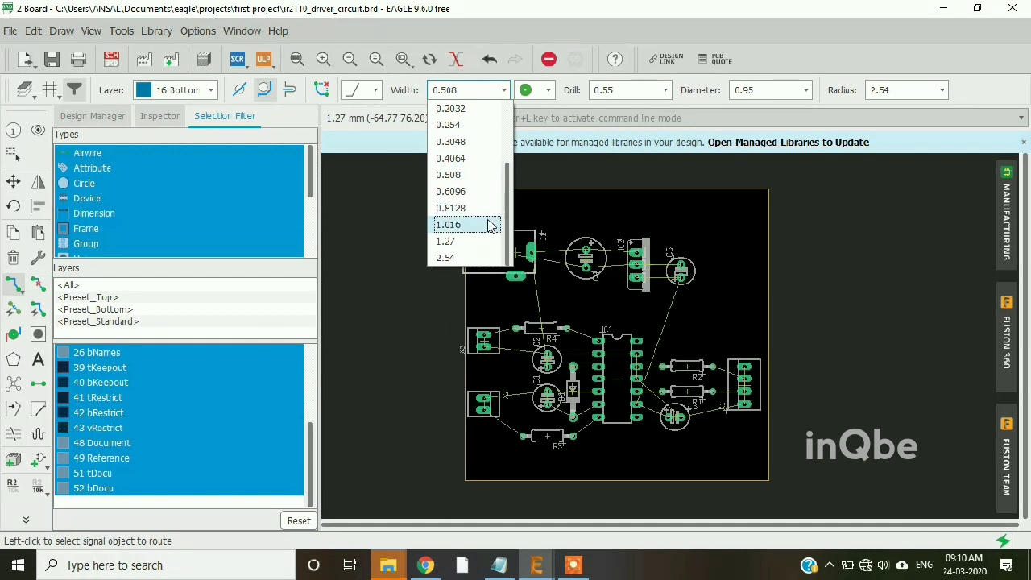
{"action": "left_click", "coordinate": [489, 226]}
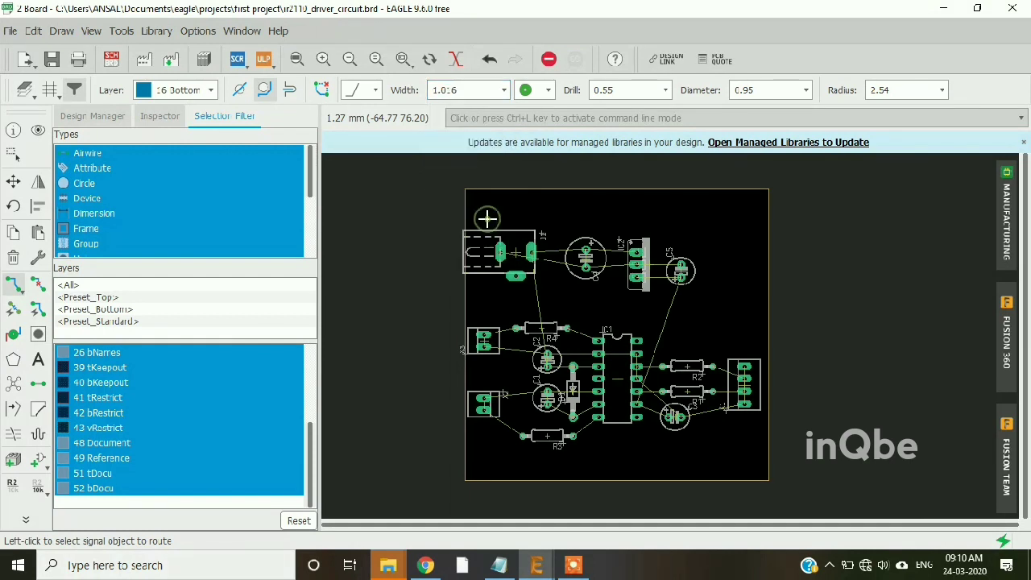
Set the routing vias to a round shape with a 0.8 mm drill and a 1.9304 mm diameter
{"action": "left_click", "coordinate": [548, 91]}
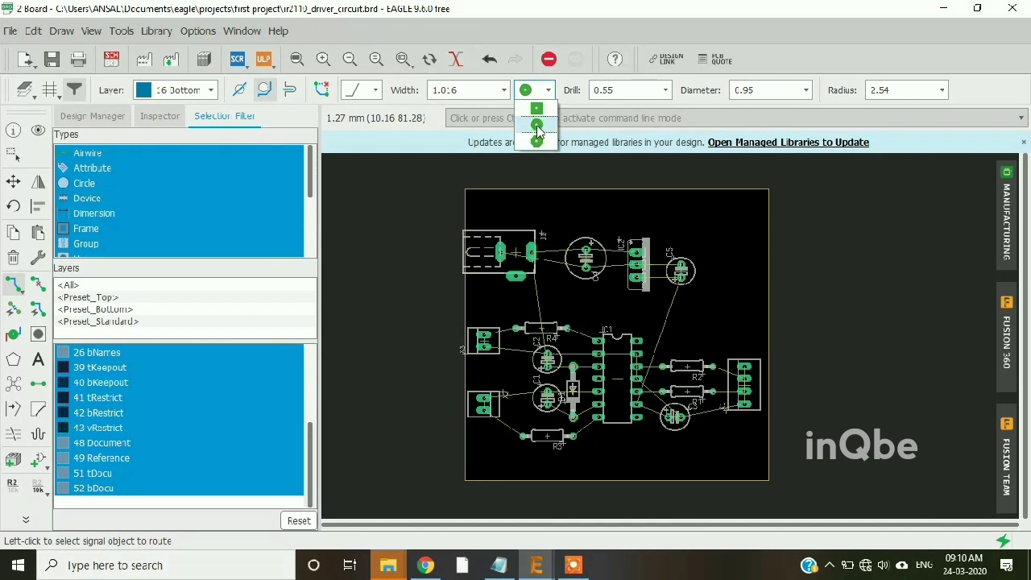
{"action": "left_click", "coordinate": [537, 126]}
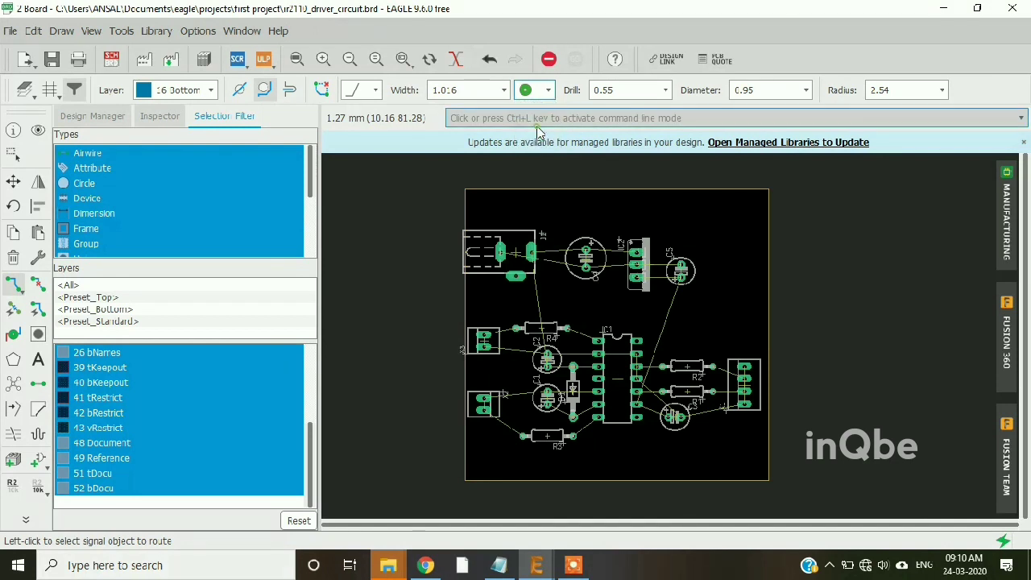
{"action": "left_click", "coordinate": [665, 91]}
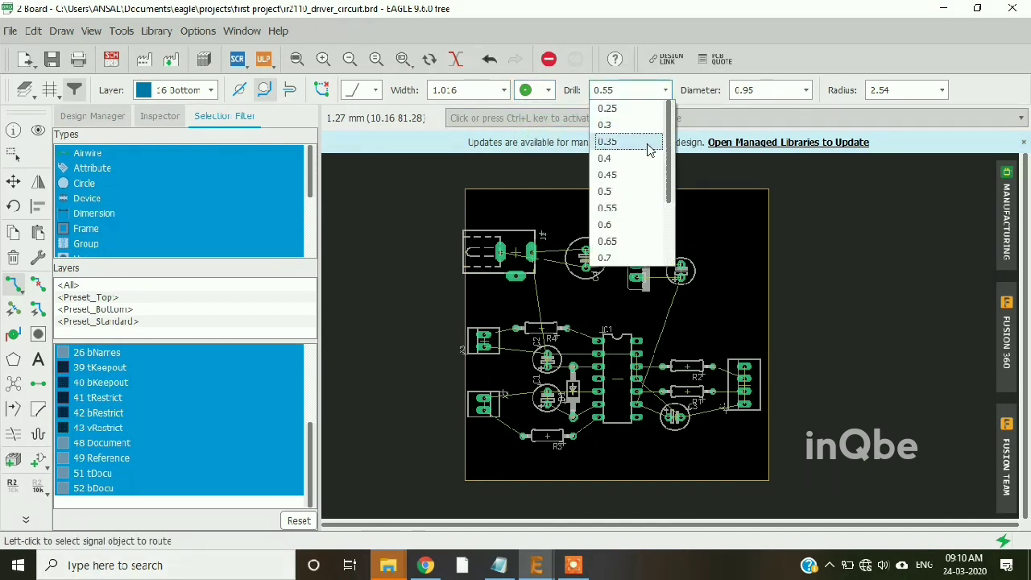
{"action": "scroll", "coordinate": [653, 193], "scroll_direction": "down", "scroll_amount": 2}
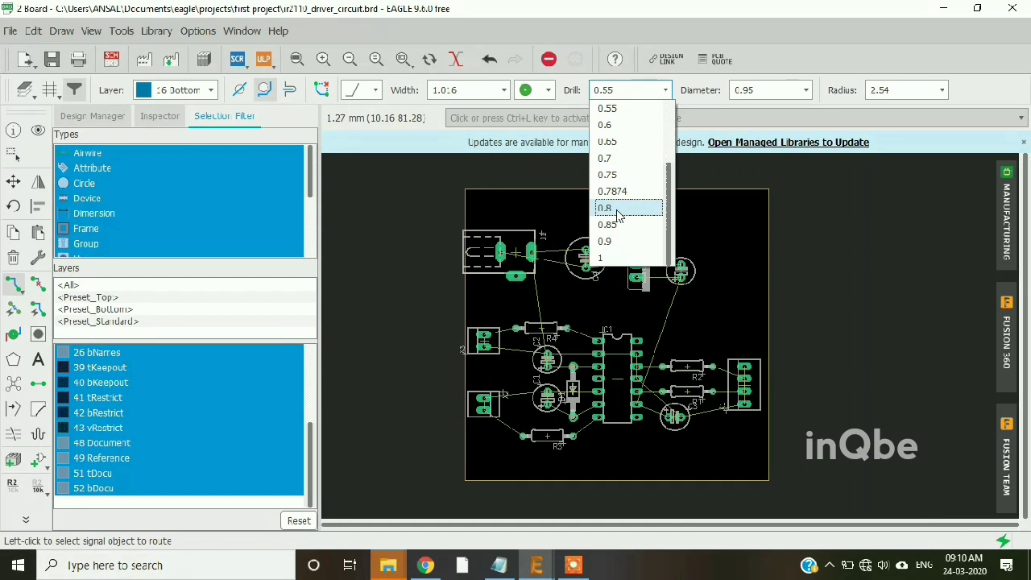
{"action": "left_click", "coordinate": [618, 211]}
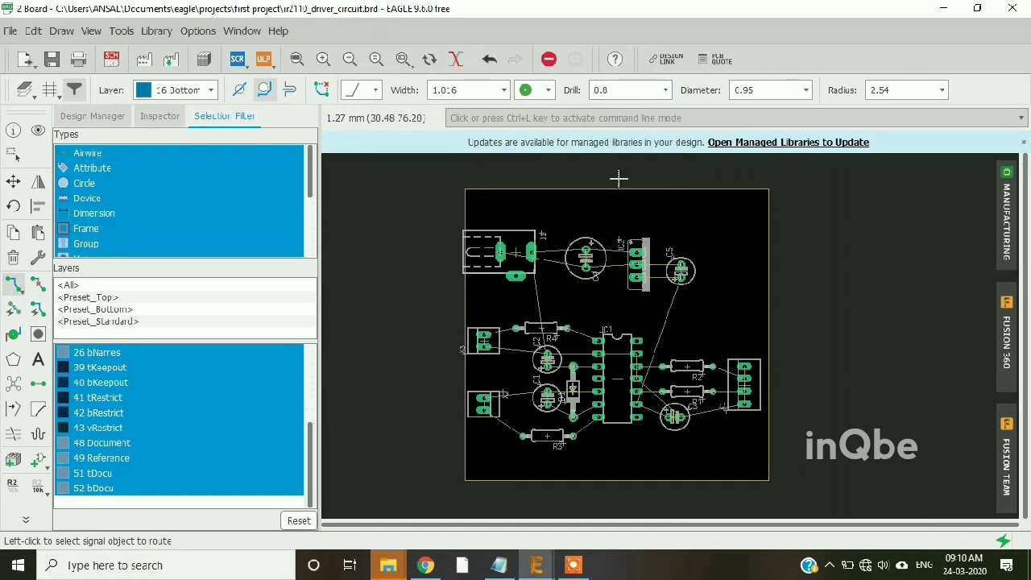
{"action": "left_click", "coordinate": [806, 91]}
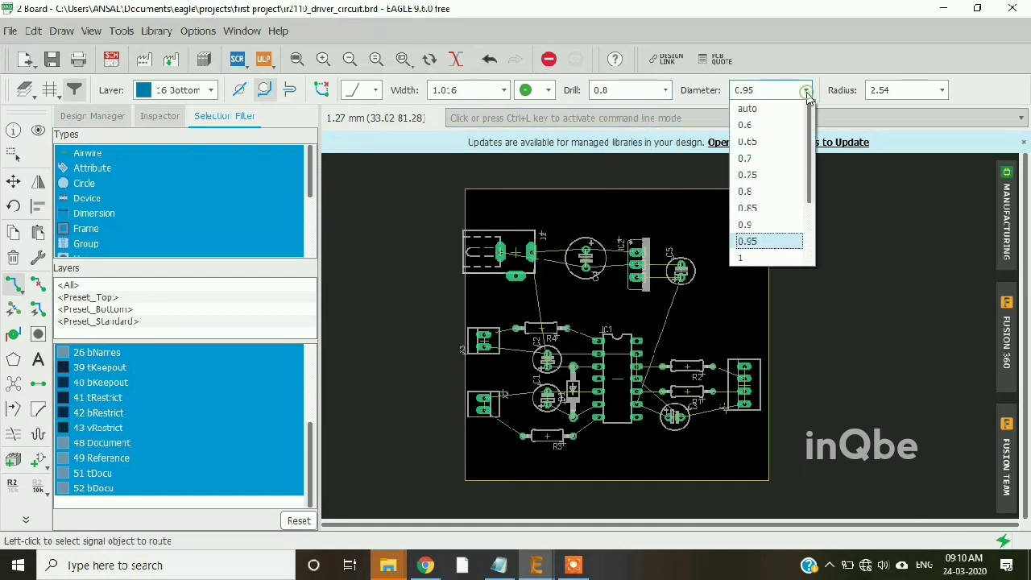
{"action": "scroll", "coordinate": [794, 173], "scroll_direction": "down", "scroll_amount": 2}
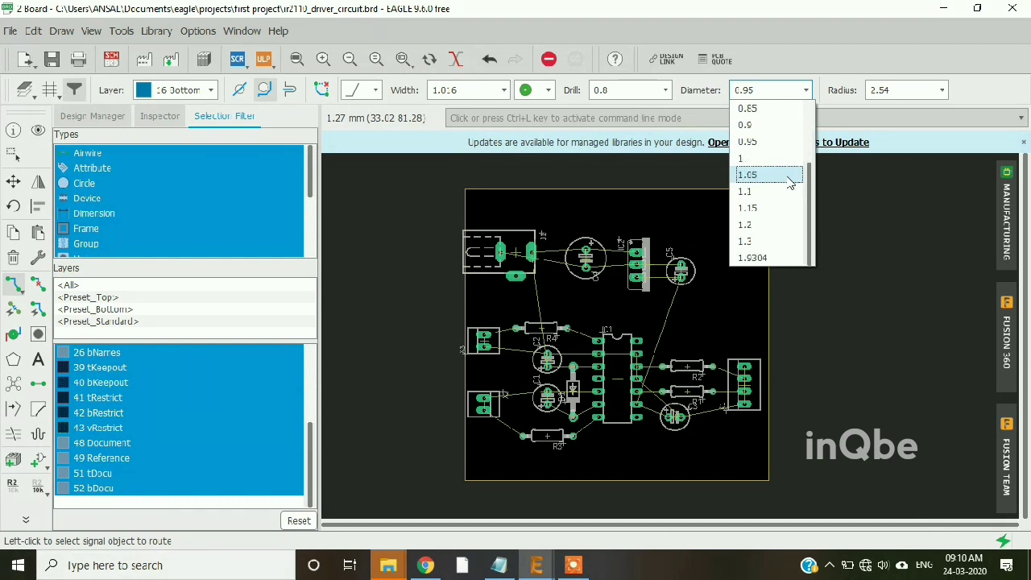
{"action": "left_click", "coordinate": [775, 259]}
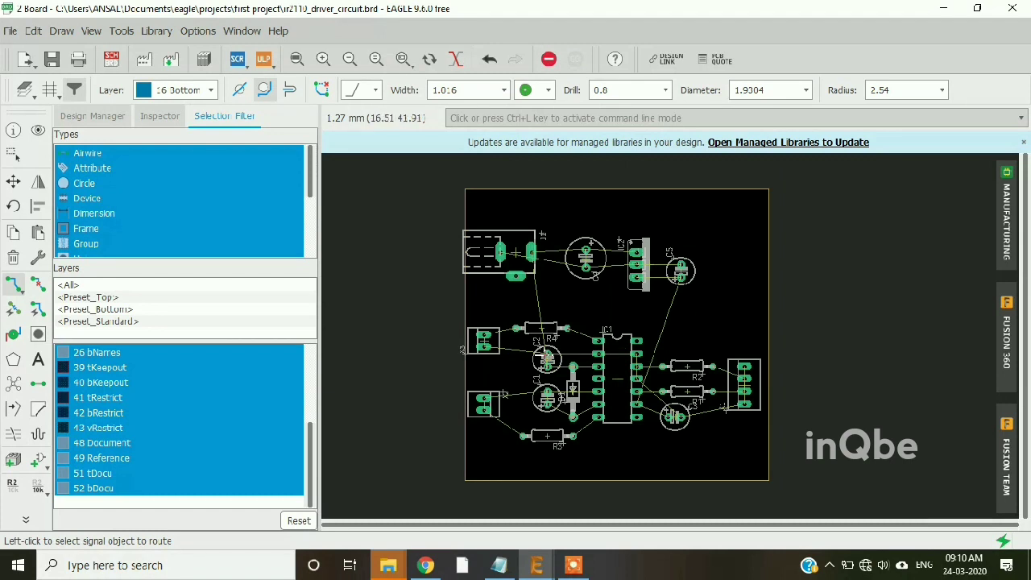
Route signal N$10 on the bottom layer from J1's left pad, around below pad 2, to C4's lower pad
{"action": "scroll", "coordinate": [516, 285], "scroll_direction": "up", "scroll_amount": 1}
{"action": "scroll", "coordinate": [504, 290], "scroll_direction": "up", "scroll_amount": 1}
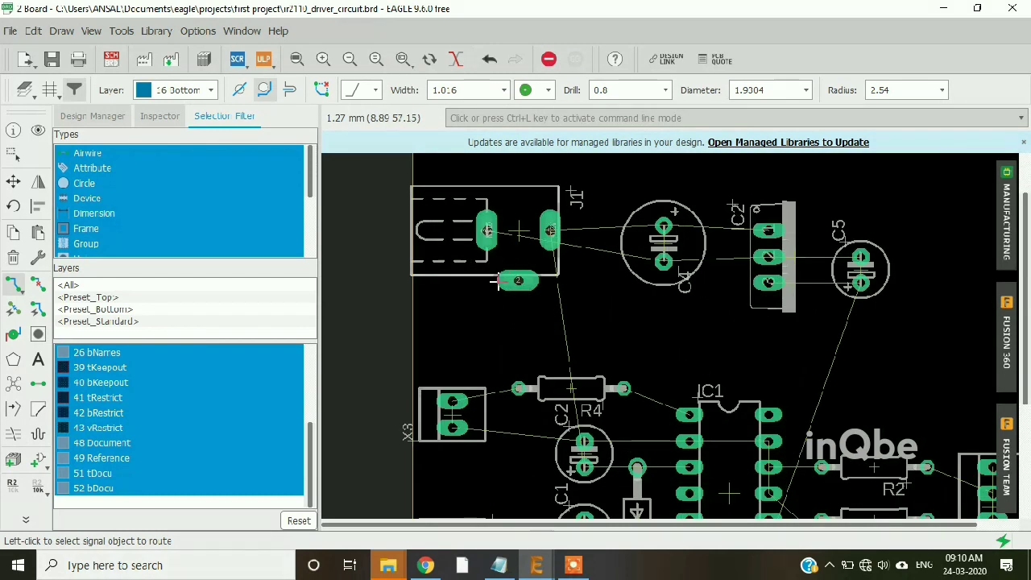
{"action": "scroll", "coordinate": [499, 270], "scroll_direction": "down", "scroll_amount": 1}
{"action": "left_click", "coordinate": [485, 261]}
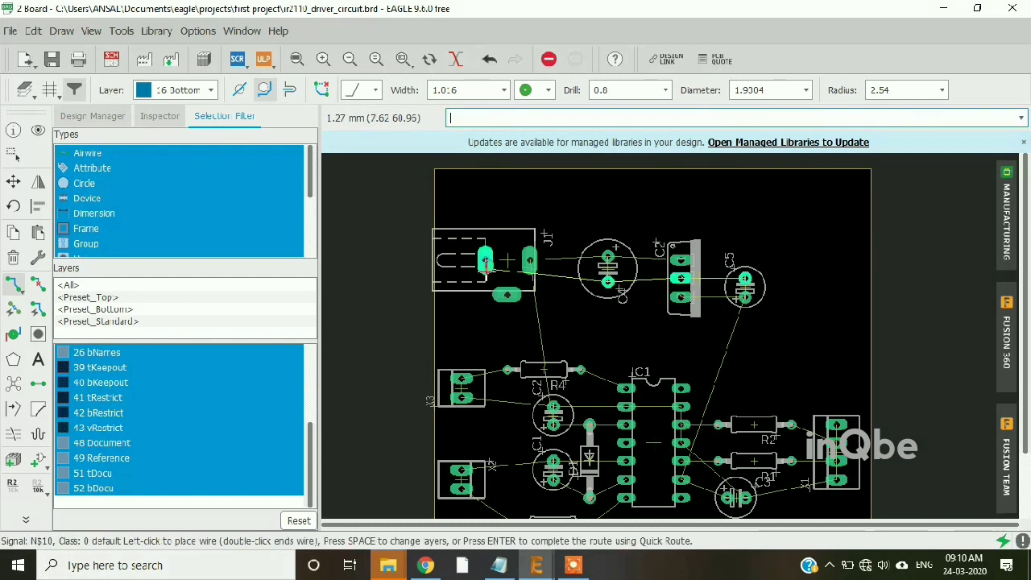
{"action": "scroll", "coordinate": [475, 268], "scroll_direction": "up", "scroll_amount": 2}
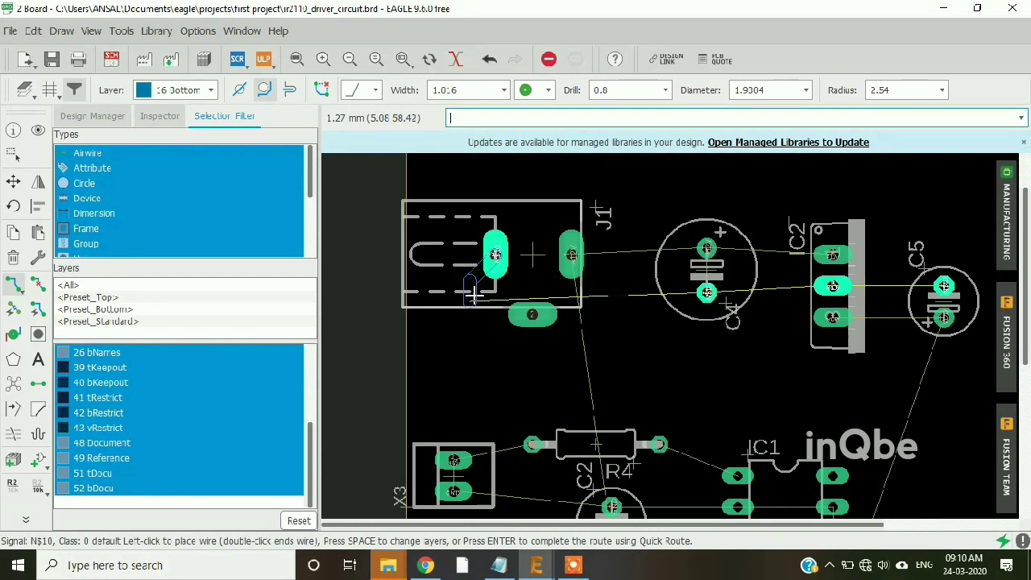
{"action": "scroll", "coordinate": [477, 292], "scroll_direction": "down", "scroll_amount": 2}
{"action": "scroll", "coordinate": [485, 270], "scroll_direction": "up", "scroll_amount": 2}
{"action": "scroll", "coordinate": [492, 322], "scroll_direction": "up", "scroll_amount": 1}
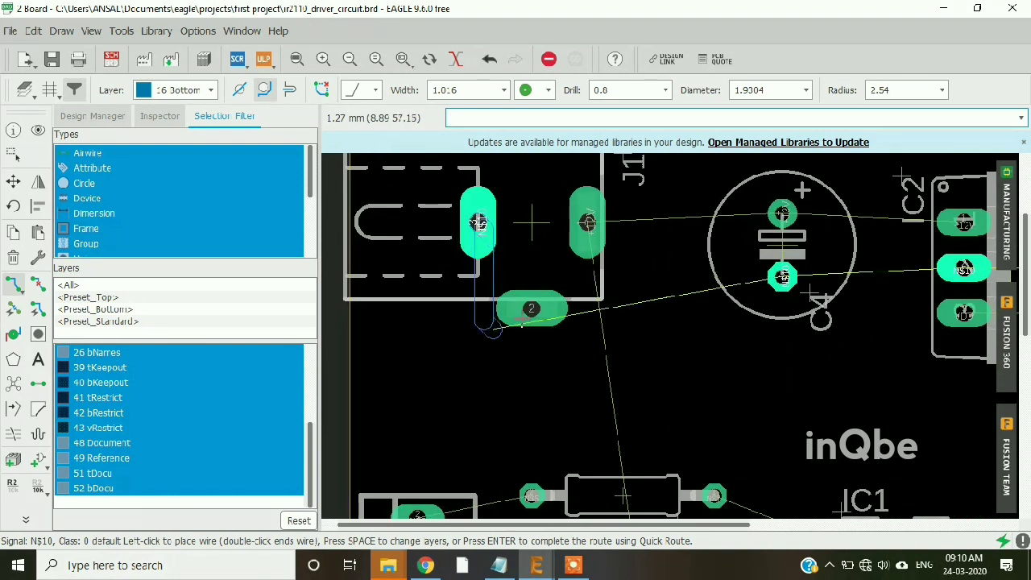
{"action": "left_click", "coordinate": [435, 266]}
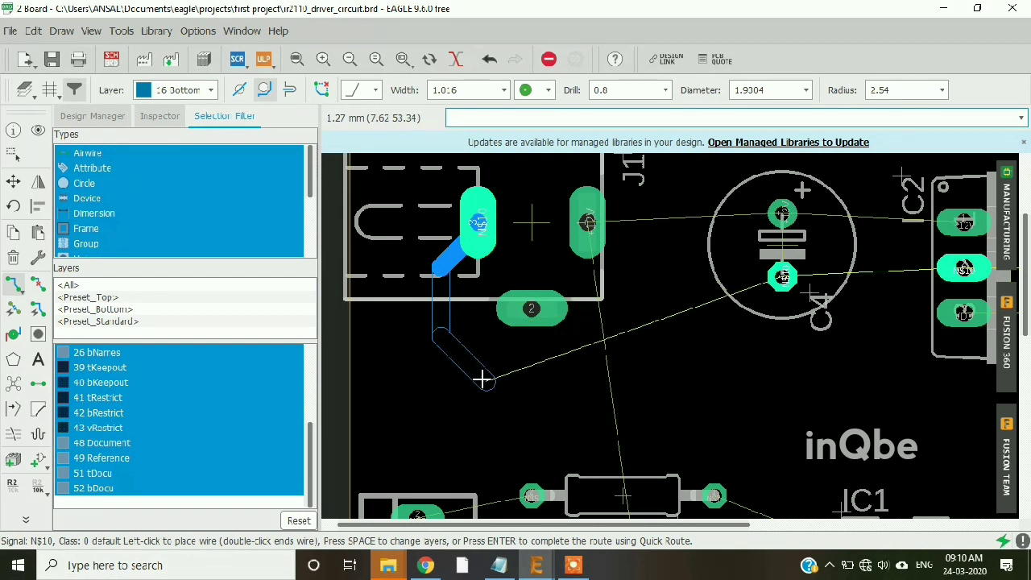
{"action": "left_click", "coordinate": [482, 378]}
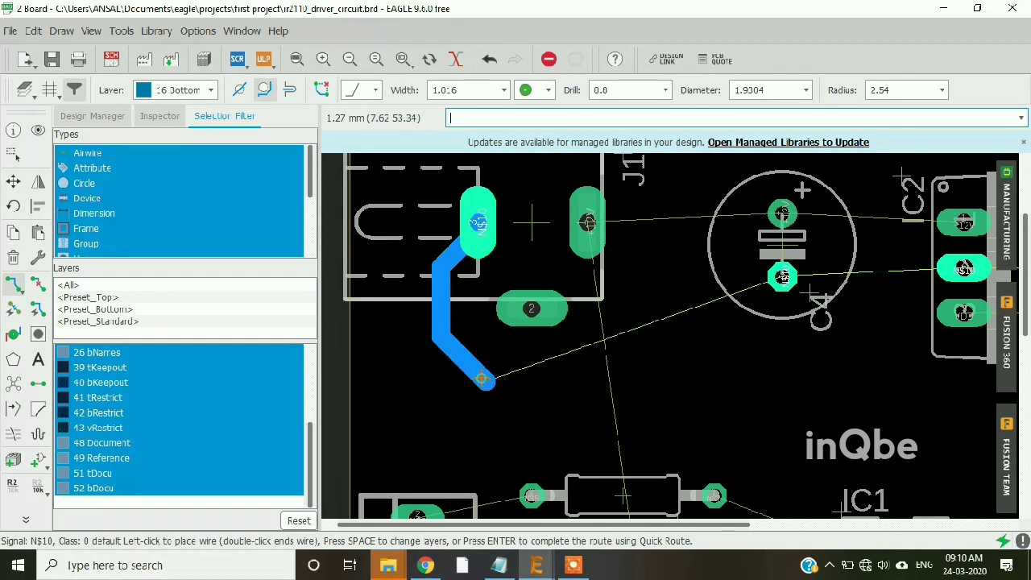
{"action": "left_click", "coordinate": [779, 300]}
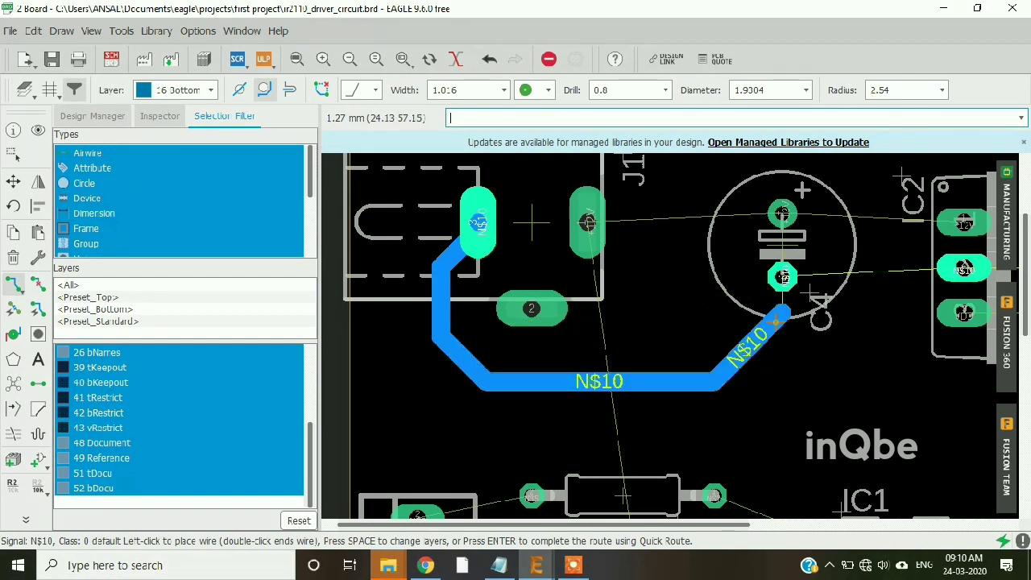
{"action": "left_click", "coordinate": [782, 277]}
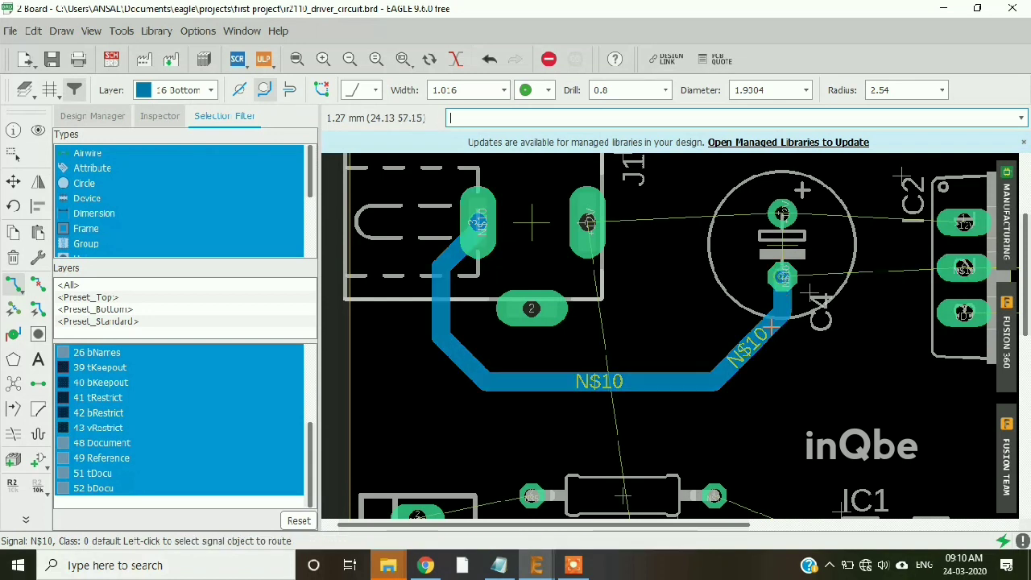
Continue the N$10 trace on the bottom layer from C4's lower pad to the middle pin of IC2
{"action": "scroll", "coordinate": [518, 344], "scroll_direction": "down", "scroll_amount": 3}
{"action": "scroll", "coordinate": [836, 298], "scroll_direction": "up", "scroll_amount": 4}
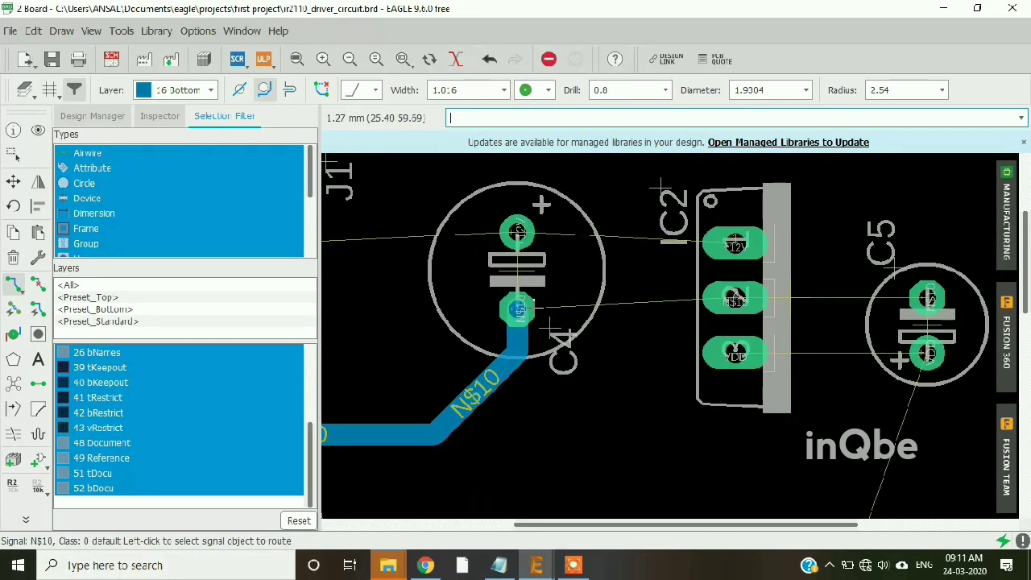
{"action": "left_click", "coordinate": [518, 311]}
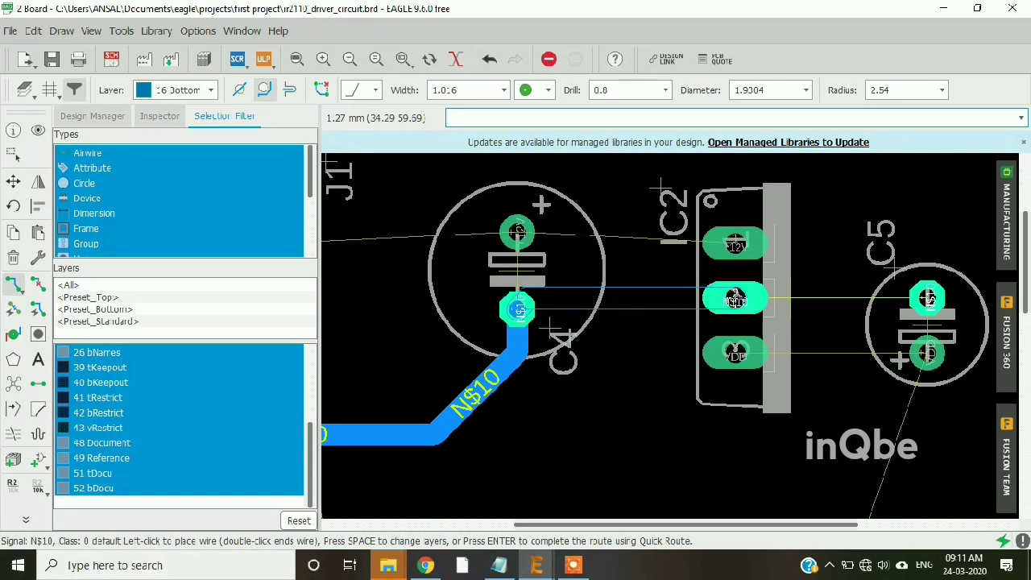
{"action": "left_click", "coordinate": [734, 299]}
{"action": "scroll", "coordinate": [725, 306], "scroll_direction": "down", "scroll_amount": 2}
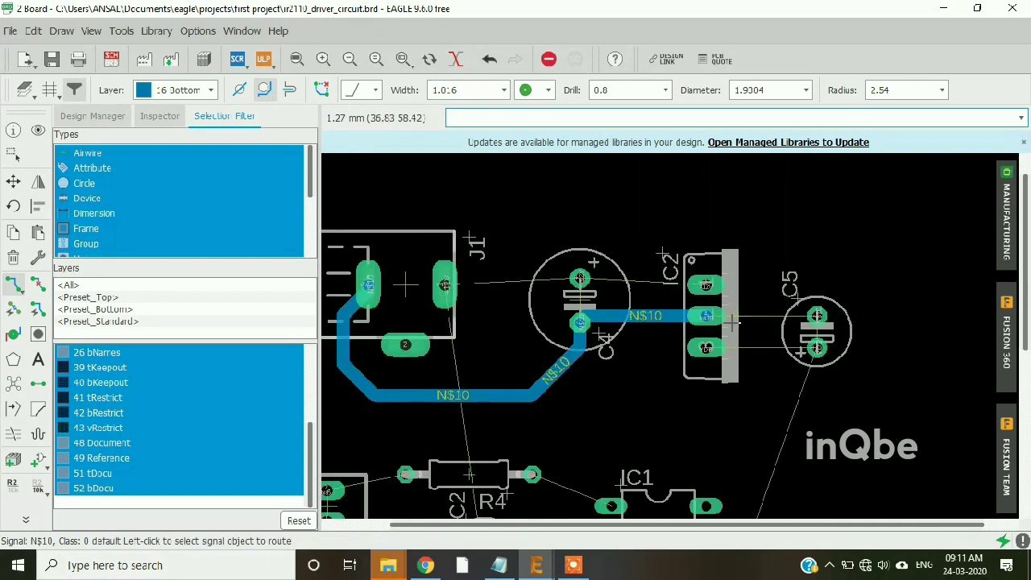
Route the N$10 connection on the bottom layer from IC2's middle pad to C5's upper pad
{"action": "left_click", "coordinate": [708, 316]}
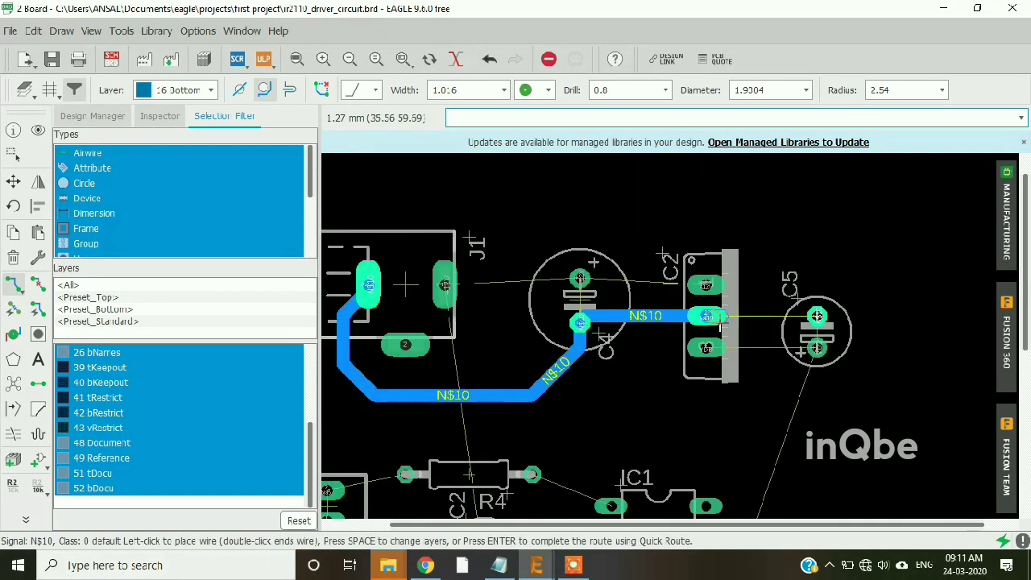
{"action": "left_click", "coordinate": [817, 316]}
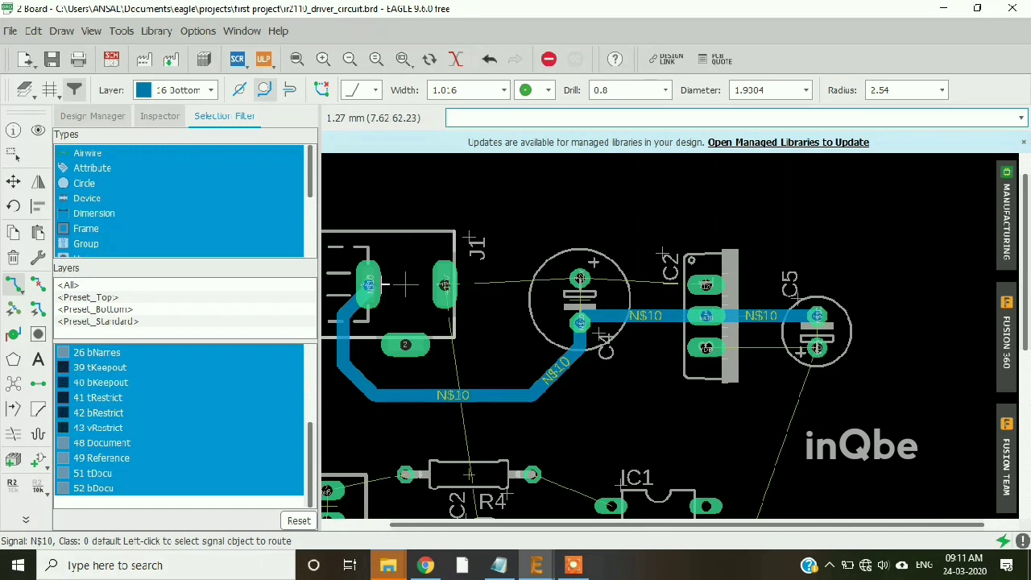
{"action": "scroll", "coordinate": [413, 164], "scroll_direction": "down", "scroll_amount": 2}
{"action": "scroll", "coordinate": [465, 267], "scroll_direction": "up", "scroll_amount": 1}
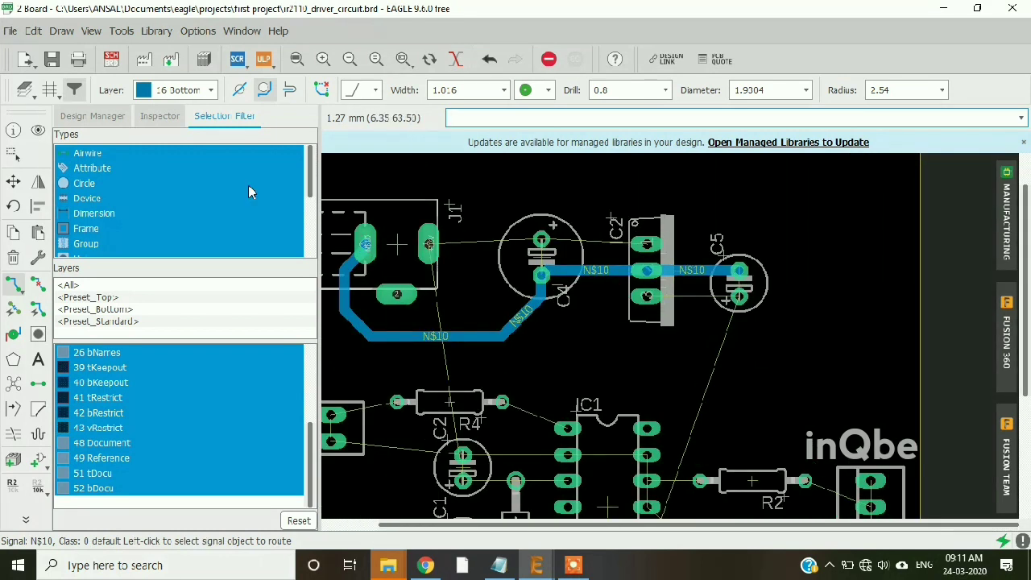
Check the supply section in the schematic and route +12V from J1 through C4's positive pad to IC2's upper pad
{"action": "left_click", "coordinate": [112, 62]}
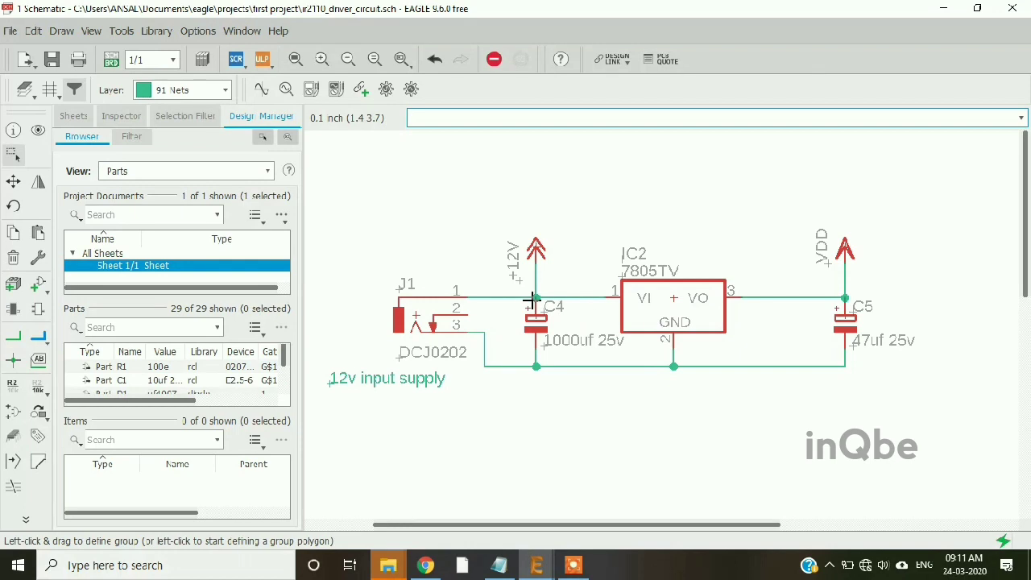
{"action": "left_click", "coordinate": [111, 59]}
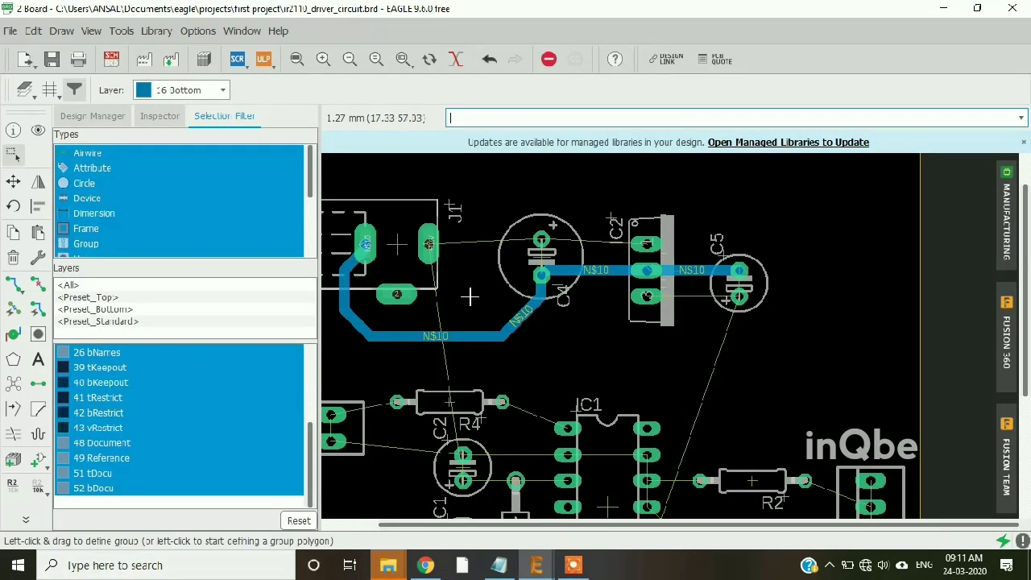
{"action": "left_click", "coordinate": [13, 284]}
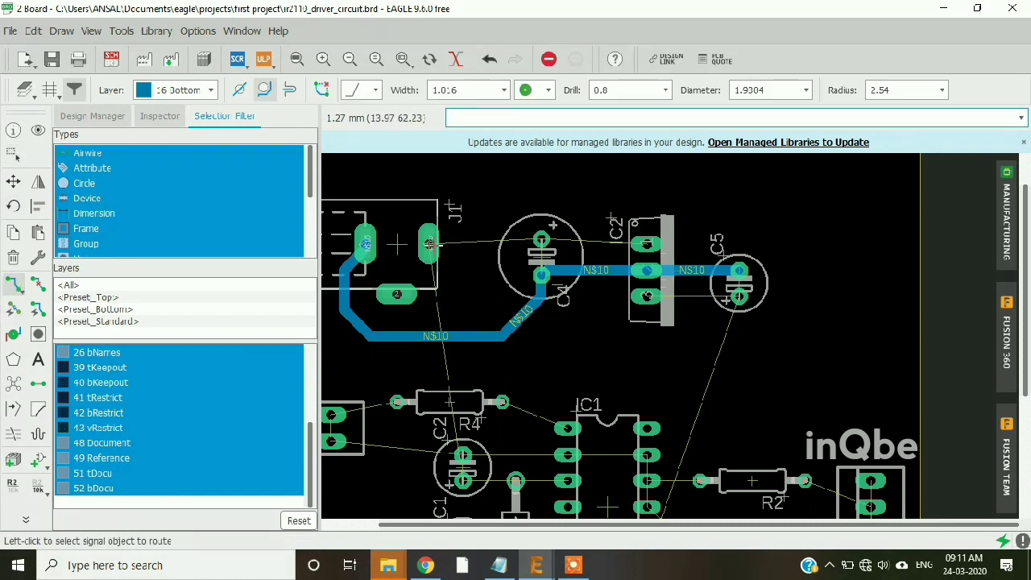
{"action": "left_click", "coordinate": [429, 244]}
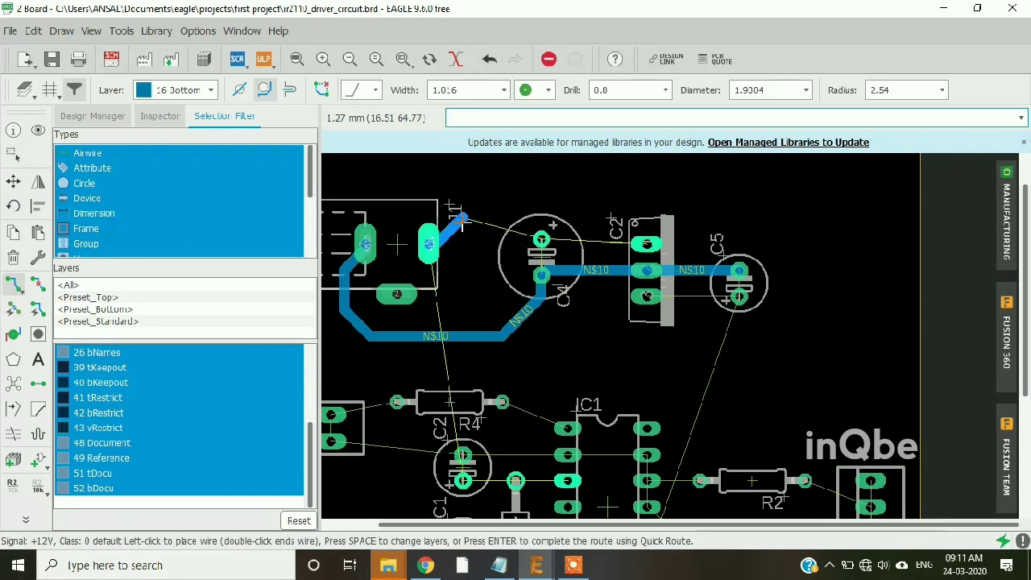
{"action": "left_click", "coordinate": [524, 218]}
{"action": "left_click", "coordinate": [543, 240]}
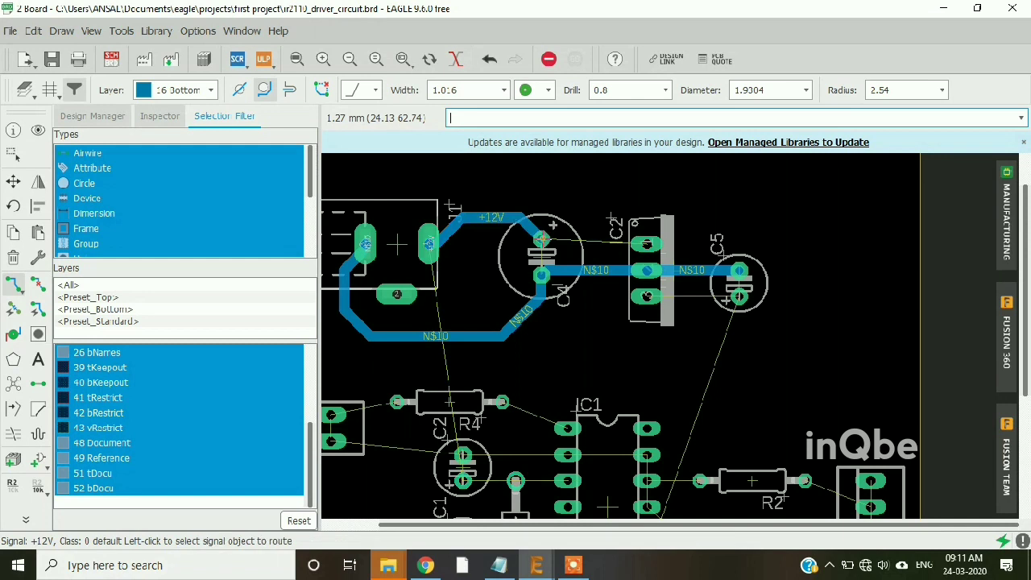
{"action": "left_click", "coordinate": [543, 241]}
{"action": "left_click", "coordinate": [646, 244]}
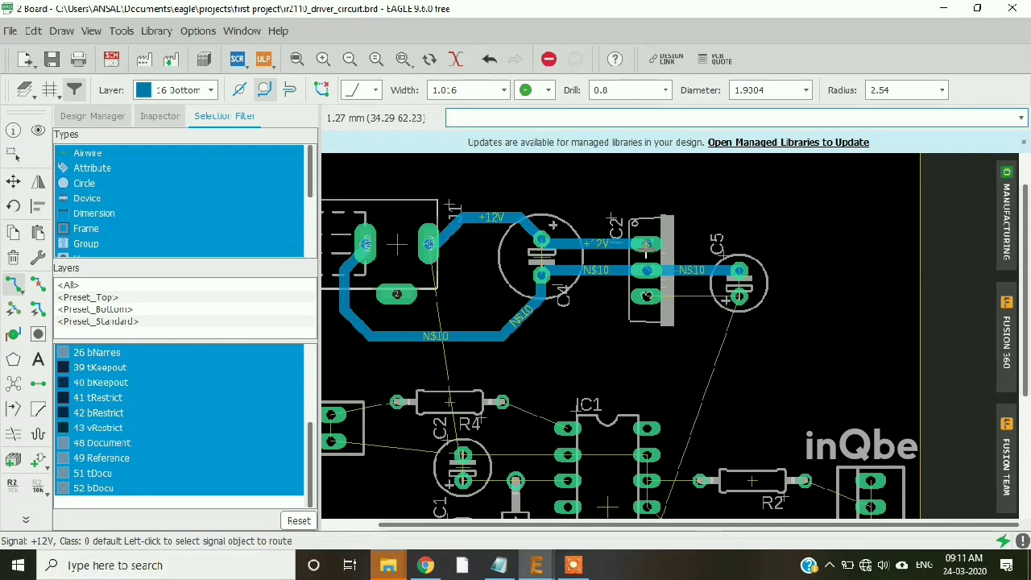
Examine the supply and IR2110 driver connections in the schematic and compare them with the component layout on the board
{"action": "left_click", "coordinate": [111, 59]}
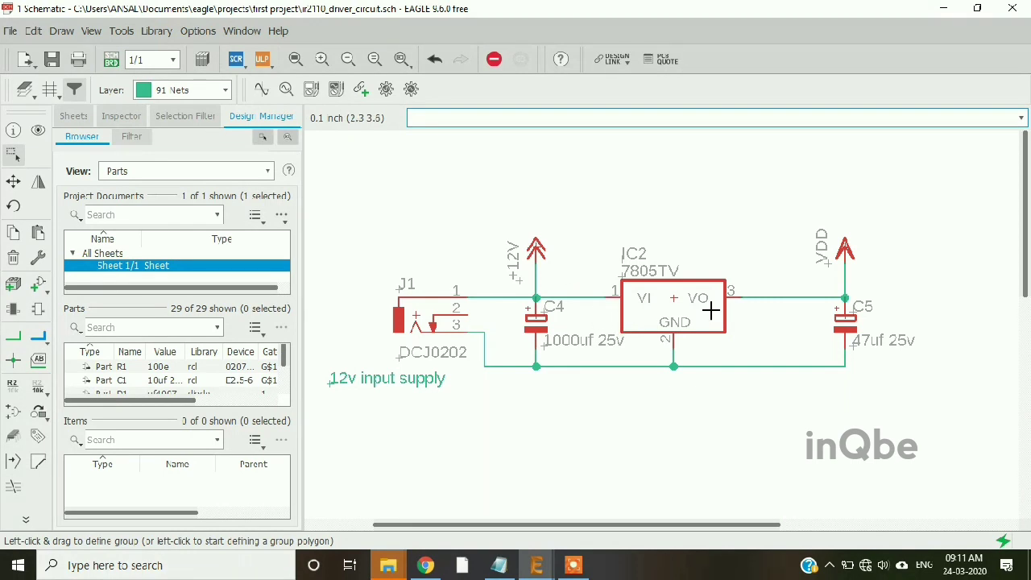
{"action": "scroll", "coordinate": [555, 191], "scroll_direction": "down", "scroll_amount": 4}
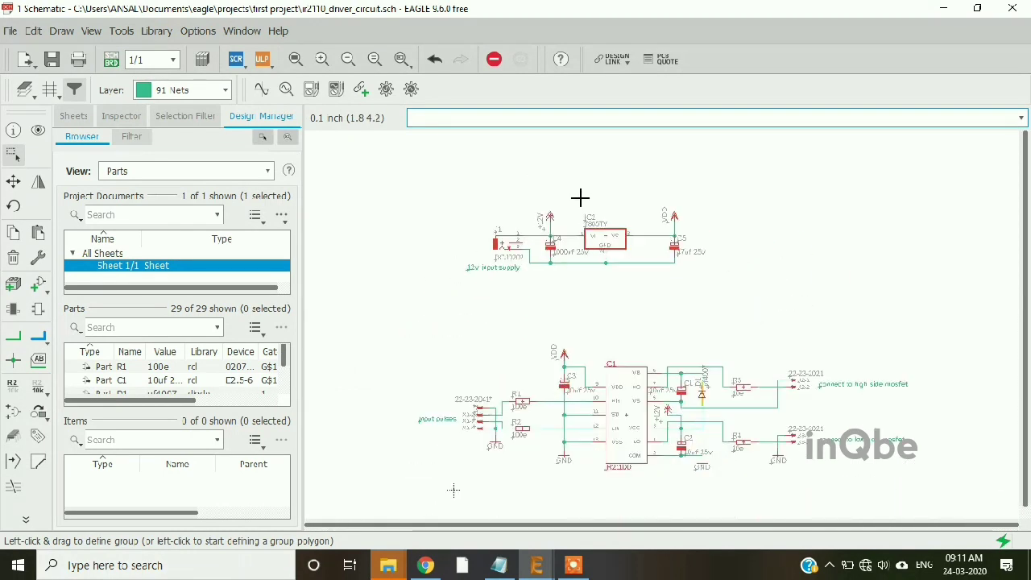
{"action": "scroll", "coordinate": [652, 423], "scroll_direction": "up", "scroll_amount": 3}
{"action": "scroll", "coordinate": [653, 423], "scroll_direction": "up", "scroll_amount": 1}
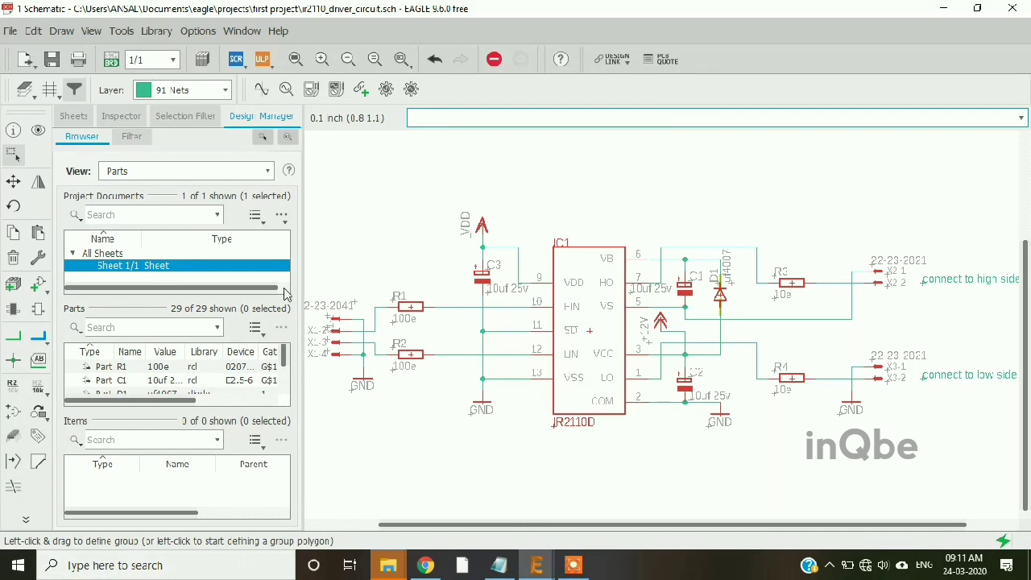
{"action": "left_click", "coordinate": [109, 70]}
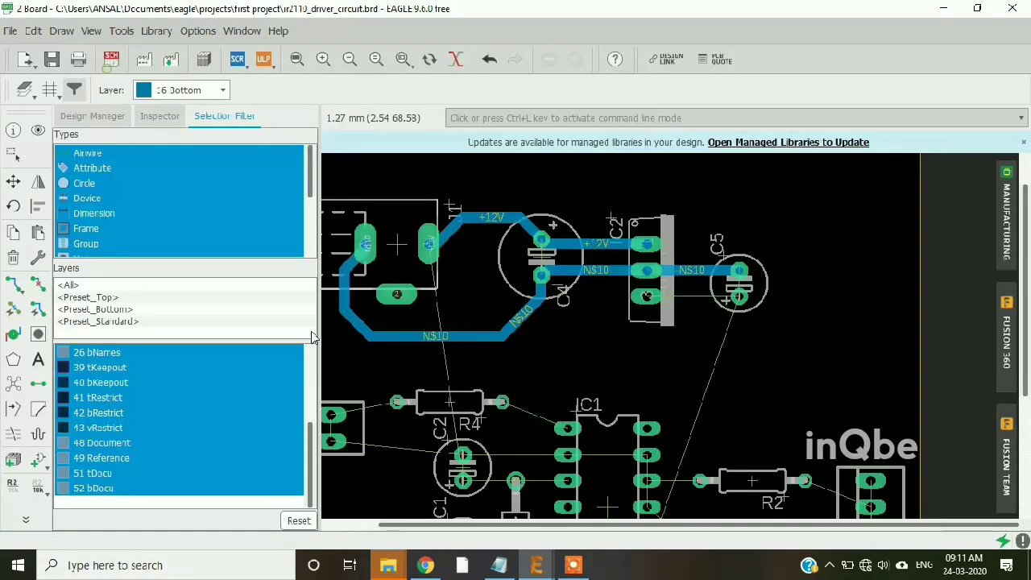
{"action": "scroll", "coordinate": [525, 323], "scroll_direction": "down", "scroll_amount": 3}
{"action": "scroll", "coordinate": [543, 449], "scroll_direction": "up", "scroll_amount": 2}
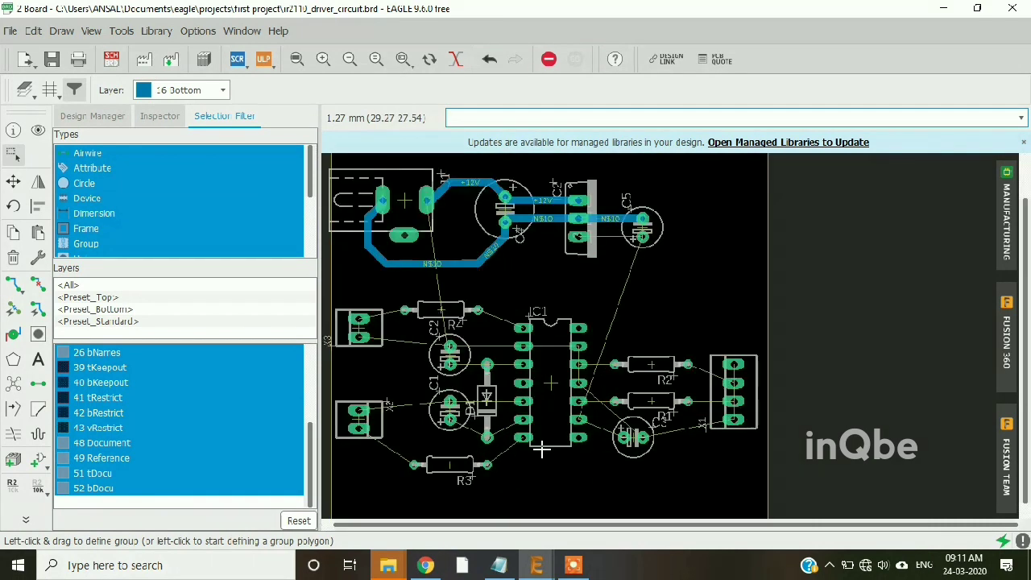
{"action": "scroll", "coordinate": [651, 416], "scroll_direction": "up", "scroll_amount": 1}
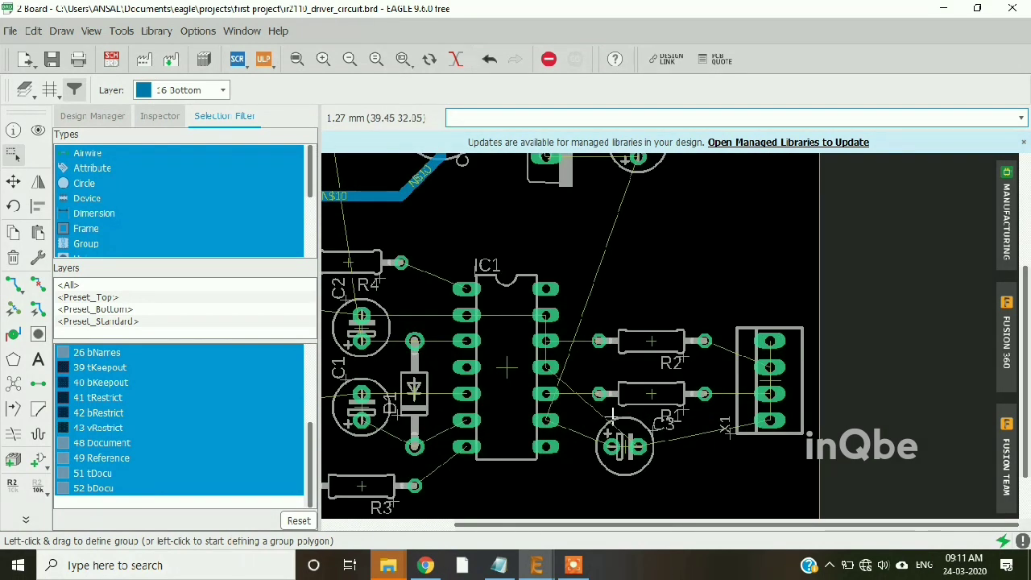
{"action": "scroll", "coordinate": [613, 416], "scroll_direction": "down", "scroll_amount": 3}
{"action": "scroll", "coordinate": [637, 274], "scroll_direction": "up", "scroll_amount": 3}
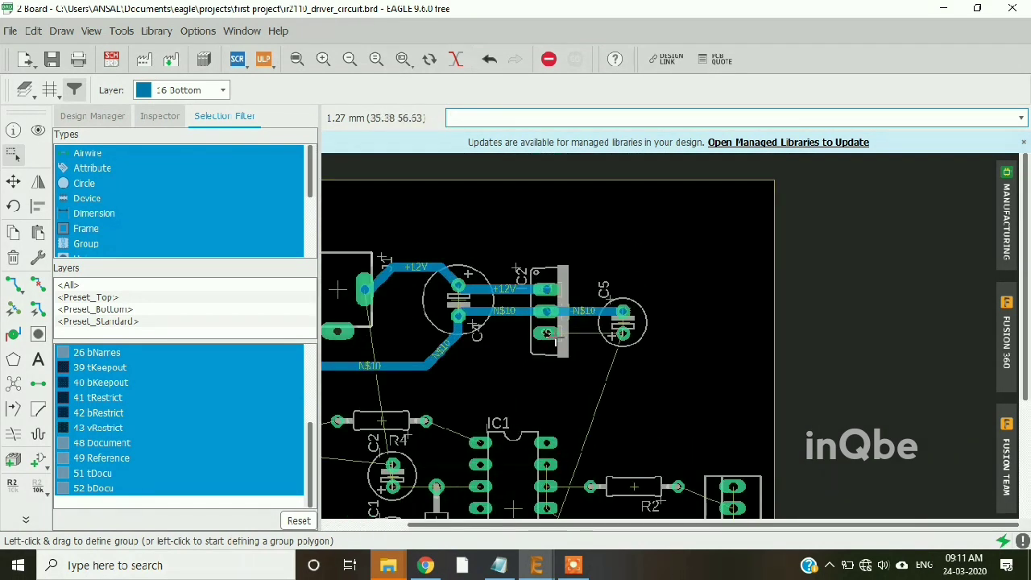
Route the VDD connection on the bottom layer from IC2's lower pad to C5's positive pad
{"action": "left_click", "coordinate": [12, 283]}
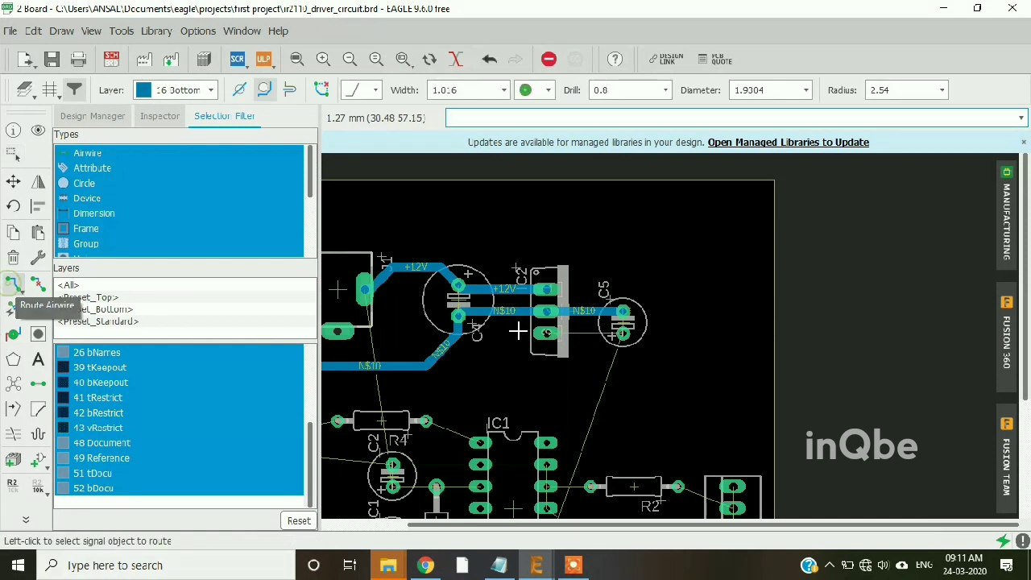
{"action": "left_click", "coordinate": [547, 333]}
{"action": "left_click", "coordinate": [621, 340]}
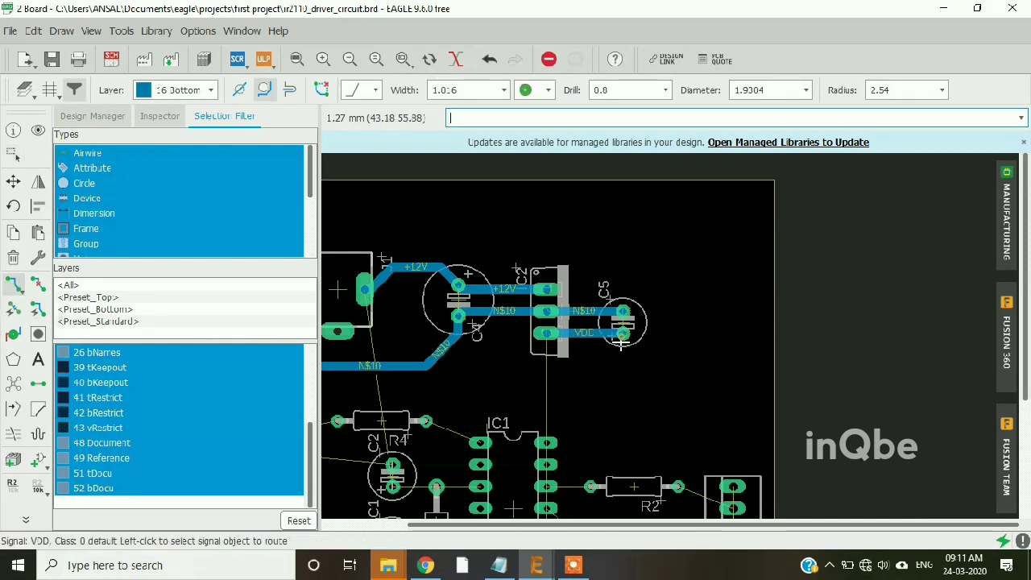
Rip up the VDD and N$10 traces between IC2 and C5
{"action": "scroll", "coordinate": [582, 269], "scroll_direction": "down", "scroll_amount": 3}
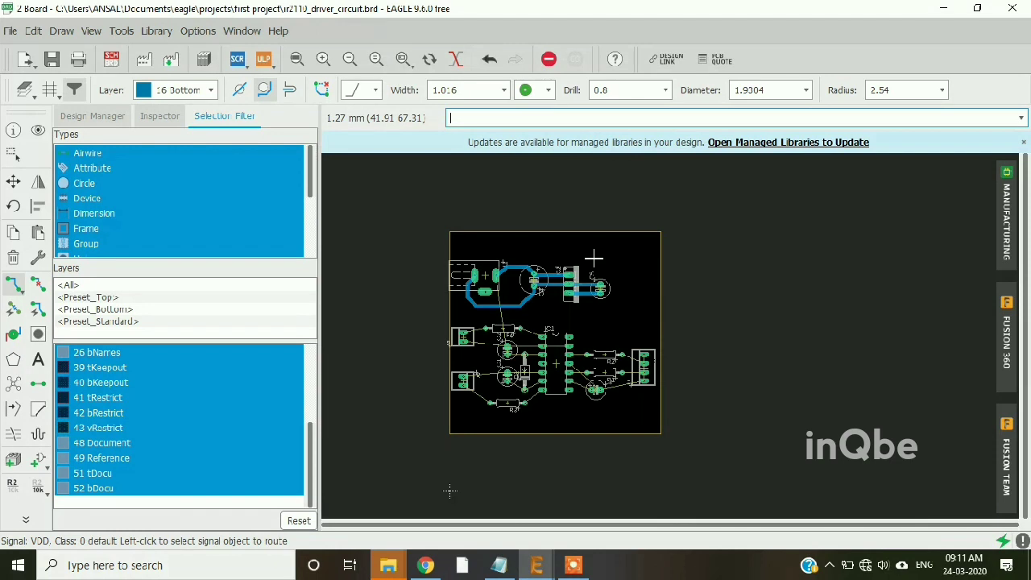
{"action": "scroll", "coordinate": [561, 329], "scroll_direction": "up", "scroll_amount": 2}
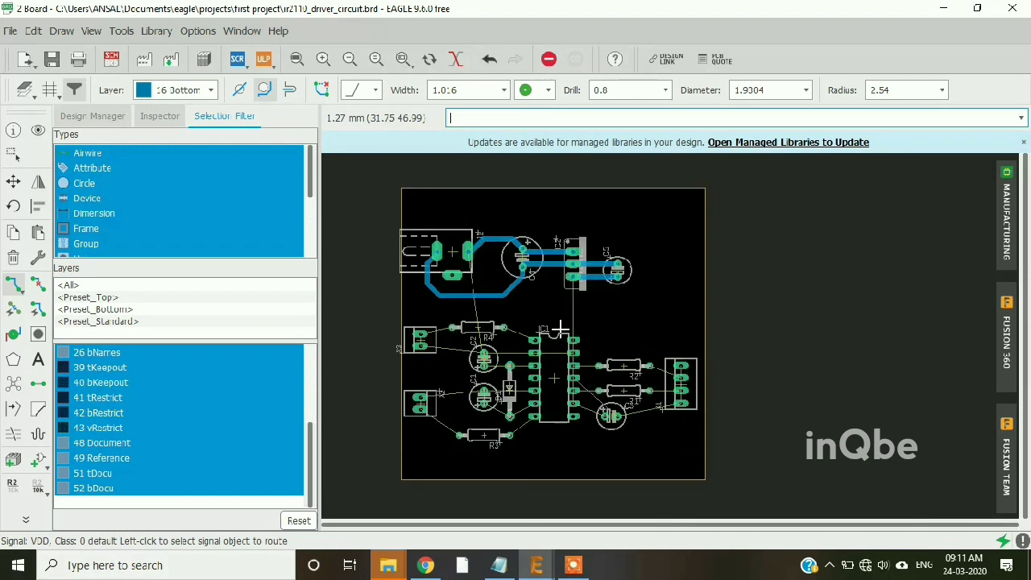
{"action": "left_click", "coordinate": [38, 285]}
{"action": "scroll", "coordinate": [608, 292], "scroll_direction": "up", "scroll_amount": 2}
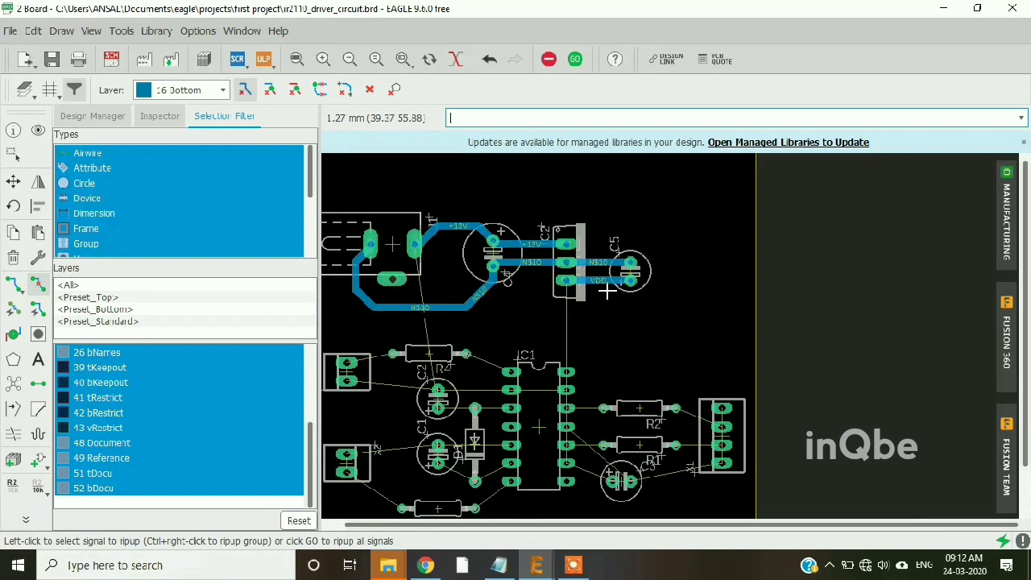
{"action": "left_click", "coordinate": [607, 281]}
{"action": "scroll", "coordinate": [608, 278], "scroll_direction": "up", "scroll_amount": 3}
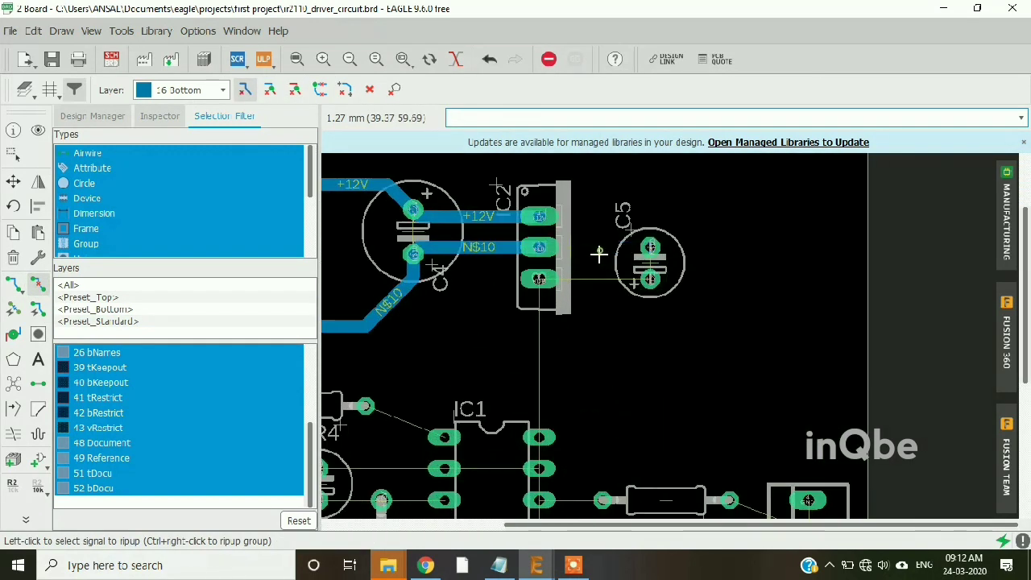
Rip up the N$10 trace between C4 and IC2, along with the vertical and diagonal segments below C4
{"action": "scroll", "coordinate": [609, 266], "scroll_direction": "down", "scroll_amount": 1}
{"action": "scroll", "coordinate": [608, 266], "scroll_direction": "down", "scroll_amount": 2}
{"action": "scroll", "coordinate": [532, 279], "scroll_direction": "up", "scroll_amount": 2}
{"action": "left_click", "coordinate": [532, 249]}
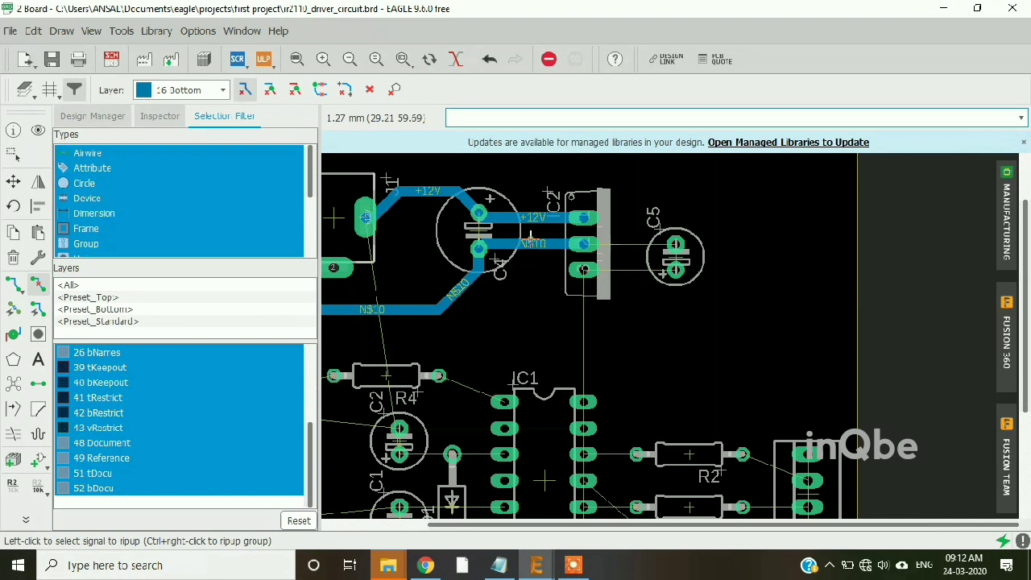
{"action": "left_click", "coordinate": [530, 247]}
{"action": "scroll", "coordinate": [532, 277], "scroll_direction": "up", "scroll_amount": 1}
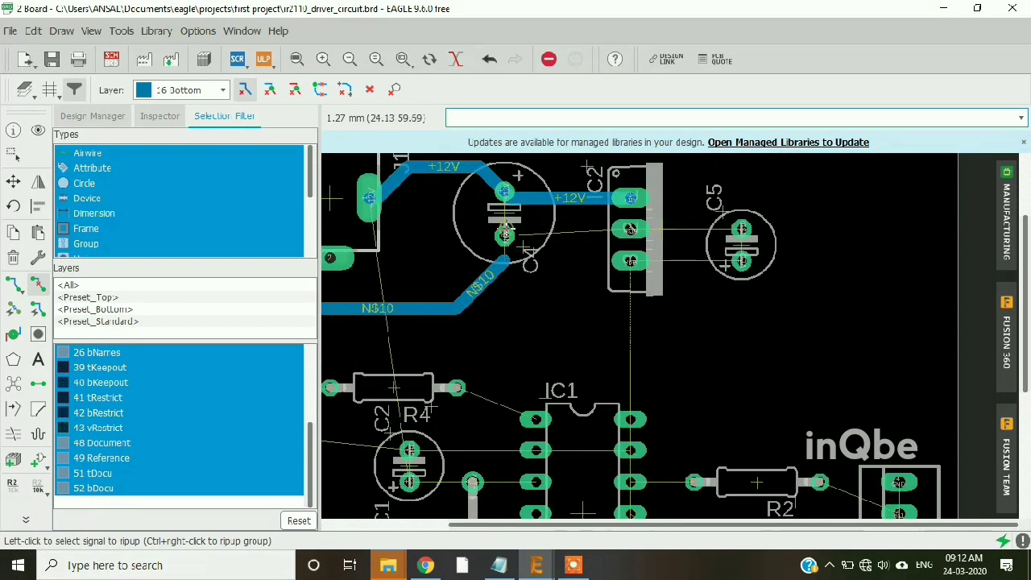
{"action": "scroll", "coordinate": [540, 272], "scroll_direction": "down", "scroll_amount": 2}
{"action": "left_click", "coordinate": [515, 277]}
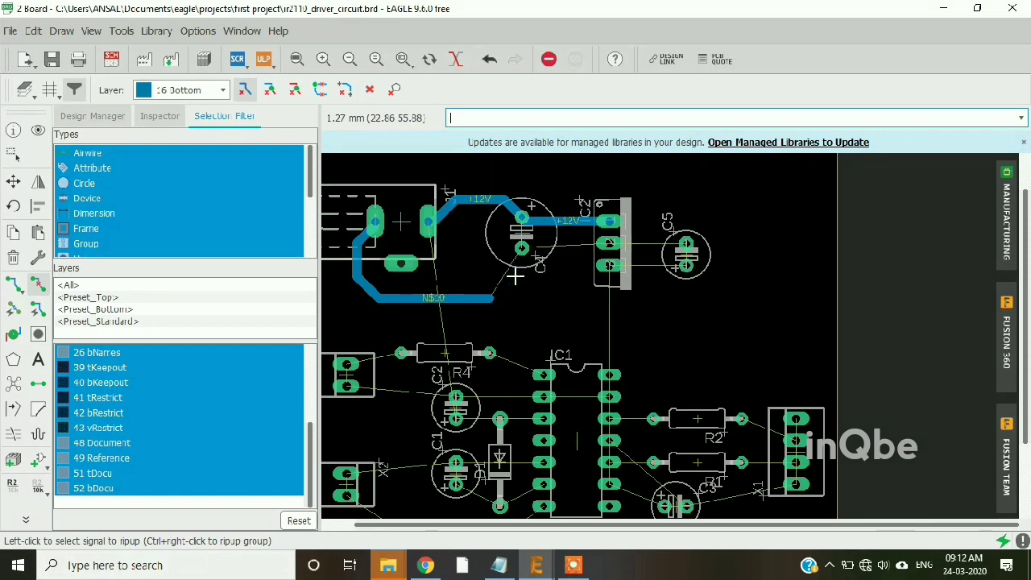
Route N$10 from its open end through C4's lower pad and IC2's middle pad to C5, and VDD from IC2's lower pad to C5
{"action": "left_click", "coordinate": [14, 285]}
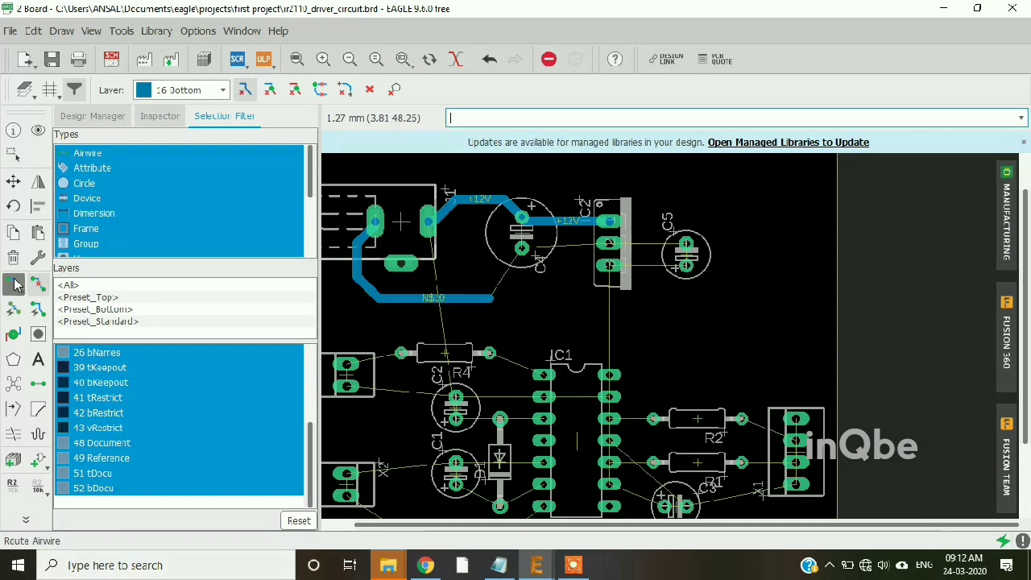
{"action": "scroll", "coordinate": [481, 260], "scroll_direction": "up", "scroll_amount": 3}
{"action": "left_click", "coordinate": [508, 272]}
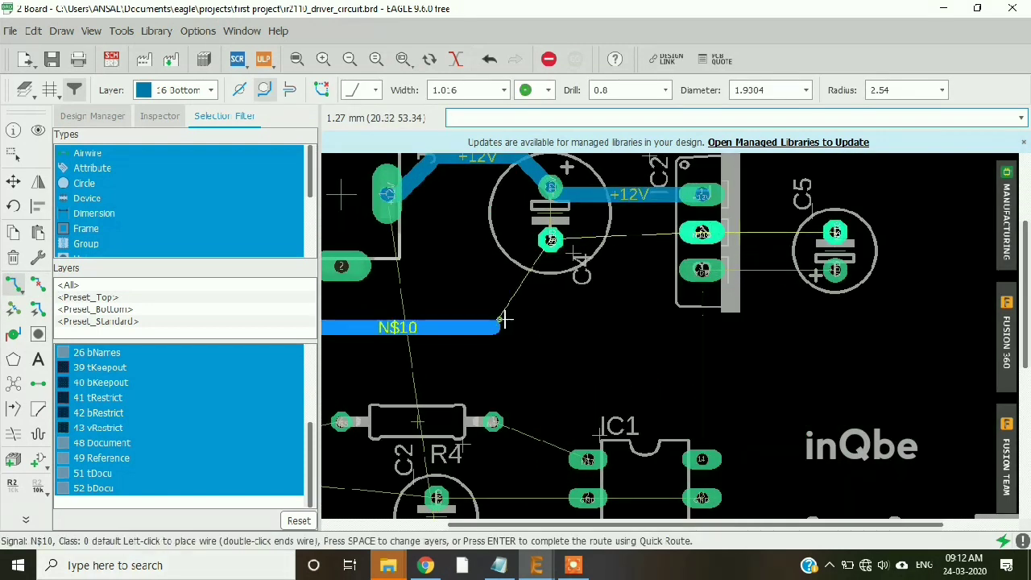
{"action": "left_click", "coordinate": [551, 296]}
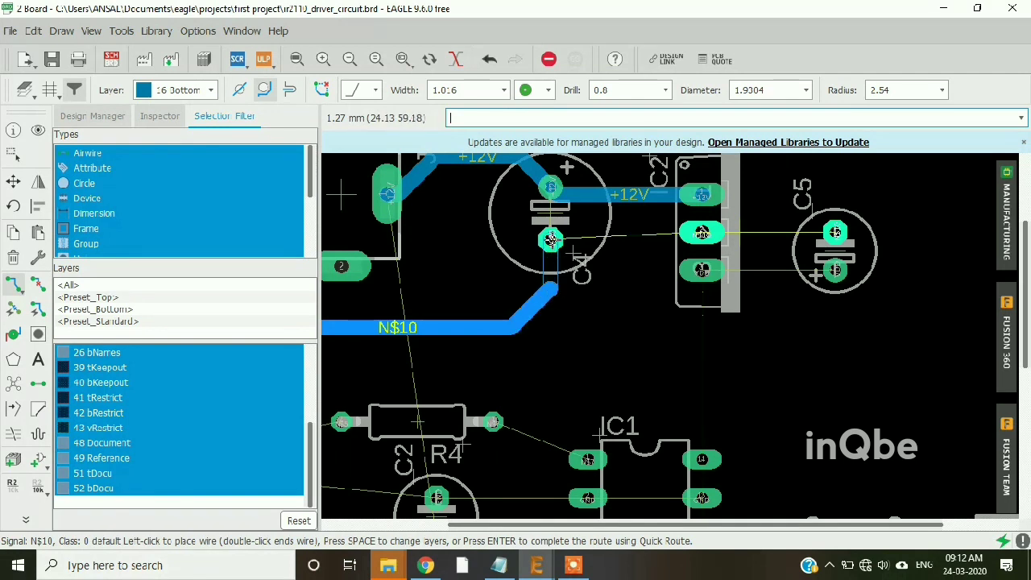
{"action": "left_click", "coordinate": [551, 239]}
{"action": "left_click", "coordinate": [702, 232]}
{"action": "left_click", "coordinate": [835, 233]}
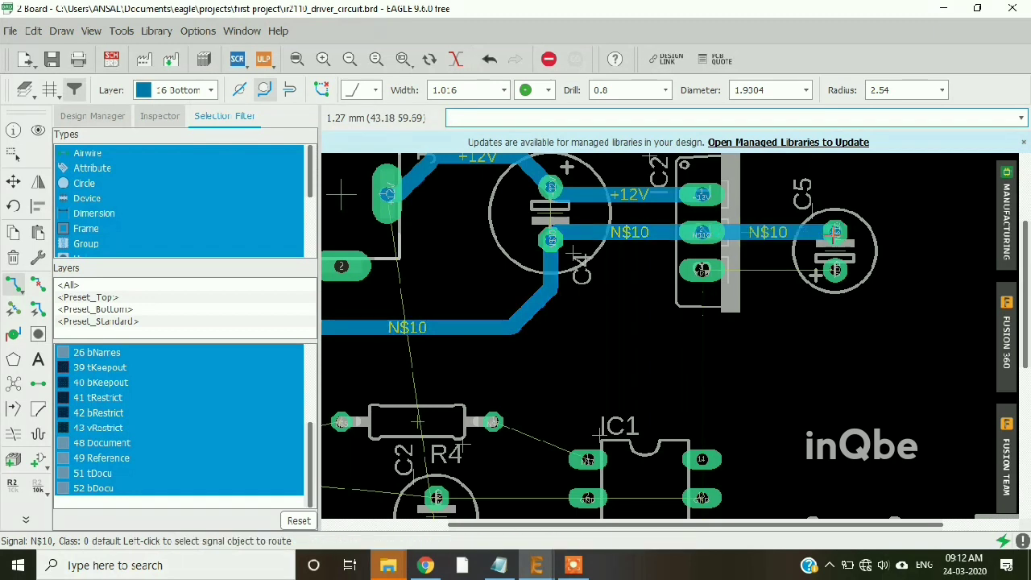
{"action": "left_click", "coordinate": [702, 271]}
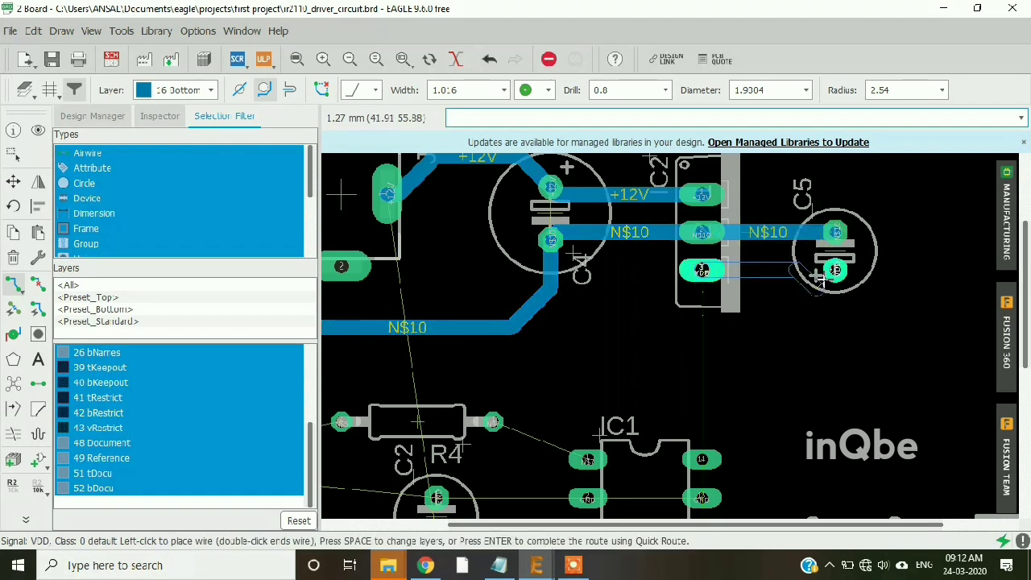
{"action": "left_click", "coordinate": [834, 271]}
Route N$5 from X3's upper pad to R4, and N$7 from R4's other end to IC1's upper-left pad
{"action": "scroll", "coordinate": [582, 240], "scroll_direction": "down", "scroll_amount": 4}
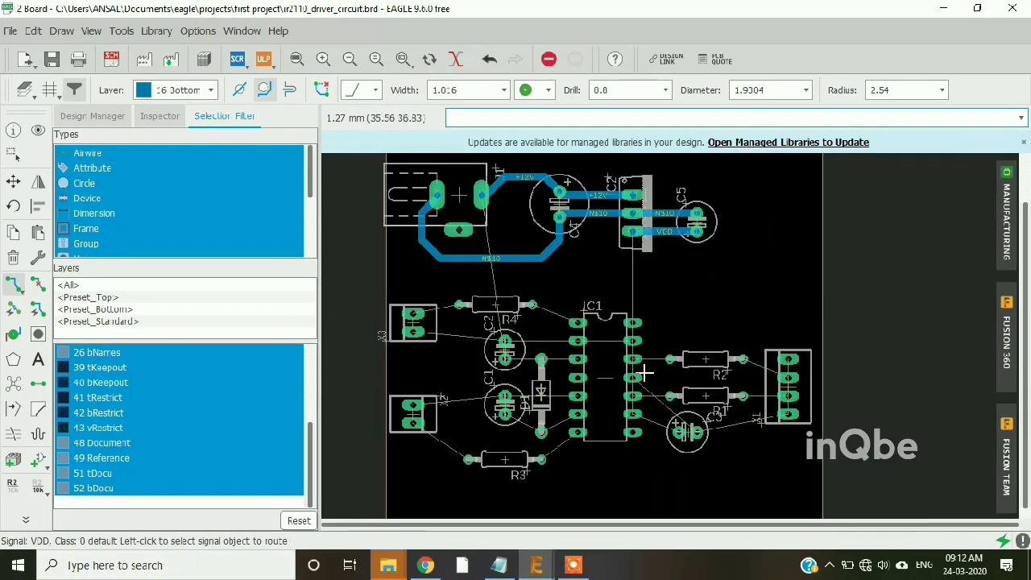
{"action": "scroll", "coordinate": [644, 373], "scroll_direction": "down", "scroll_amount": 1}
{"action": "scroll", "coordinate": [564, 454], "scroll_direction": "up", "scroll_amount": 1}
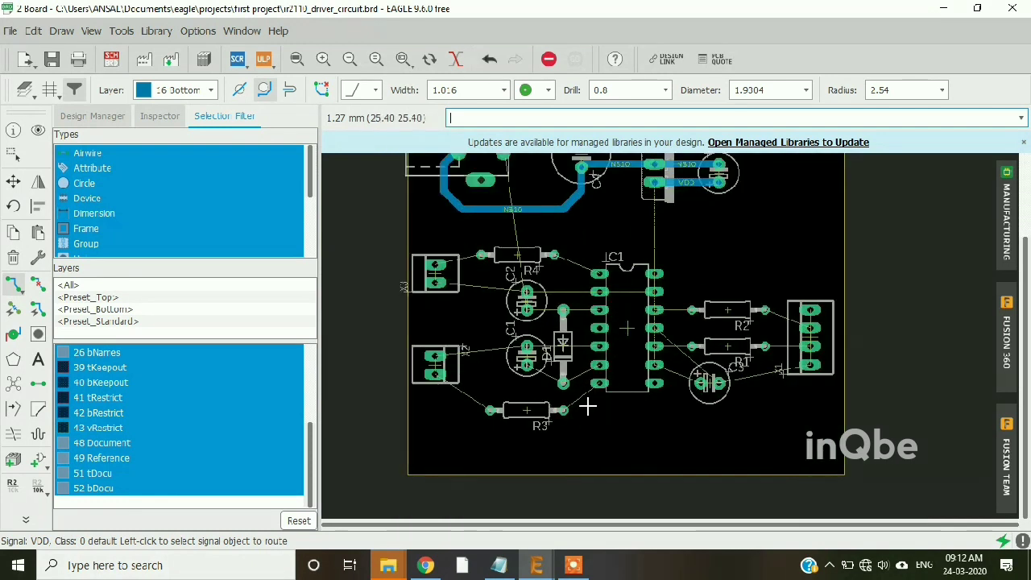
{"action": "scroll", "coordinate": [464, 274], "scroll_direction": "up", "scroll_amount": 3}
{"action": "left_click", "coordinate": [426, 281]}
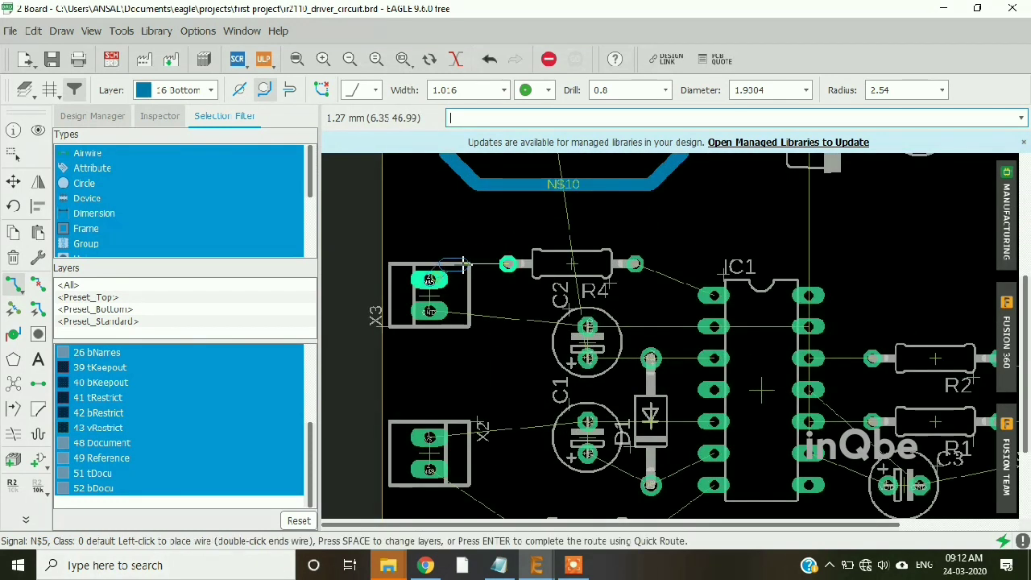
{"action": "scroll", "coordinate": [447, 274], "scroll_direction": "up", "scroll_amount": 1}
{"action": "left_click", "coordinate": [517, 264]}
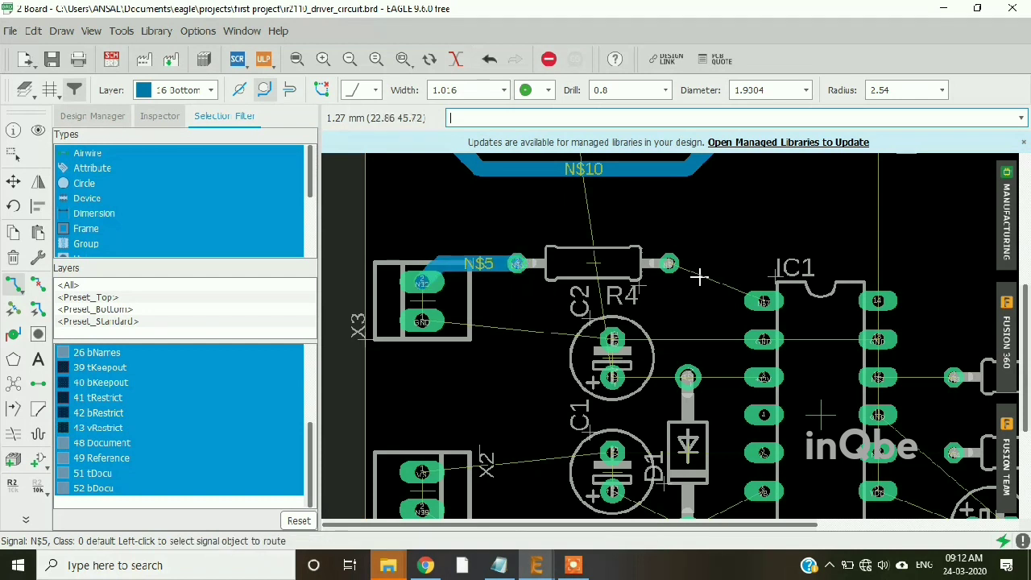
{"action": "left_click", "coordinate": [669, 264]}
{"action": "left_click", "coordinate": [763, 302]}
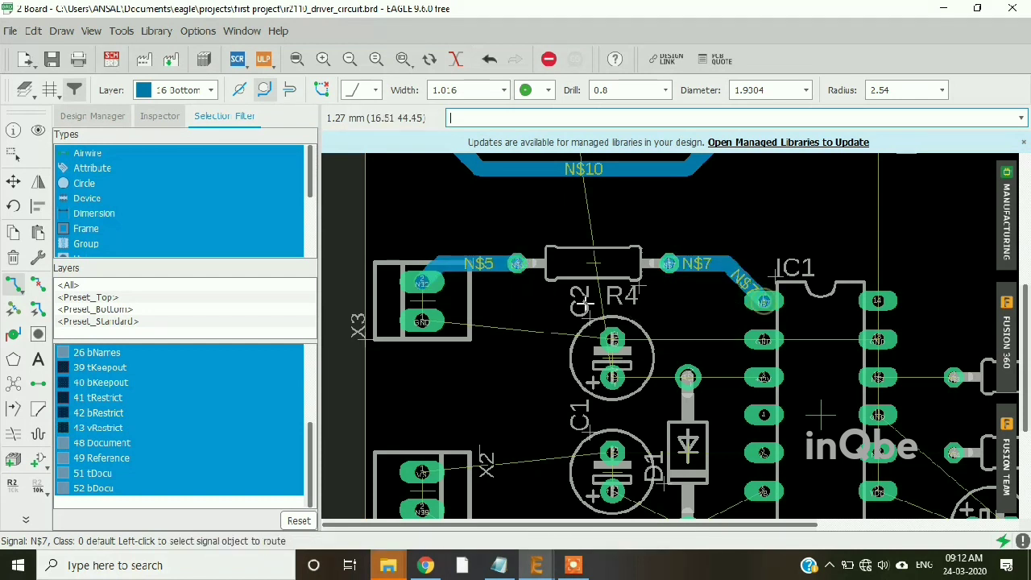
Route GND from X3's lower pad through C2's upper pad to pin 2 of IC1
{"action": "scroll", "coordinate": [584, 303], "scroll_direction": "down", "scroll_amount": 2}
{"action": "left_click", "coordinate": [476, 320]}
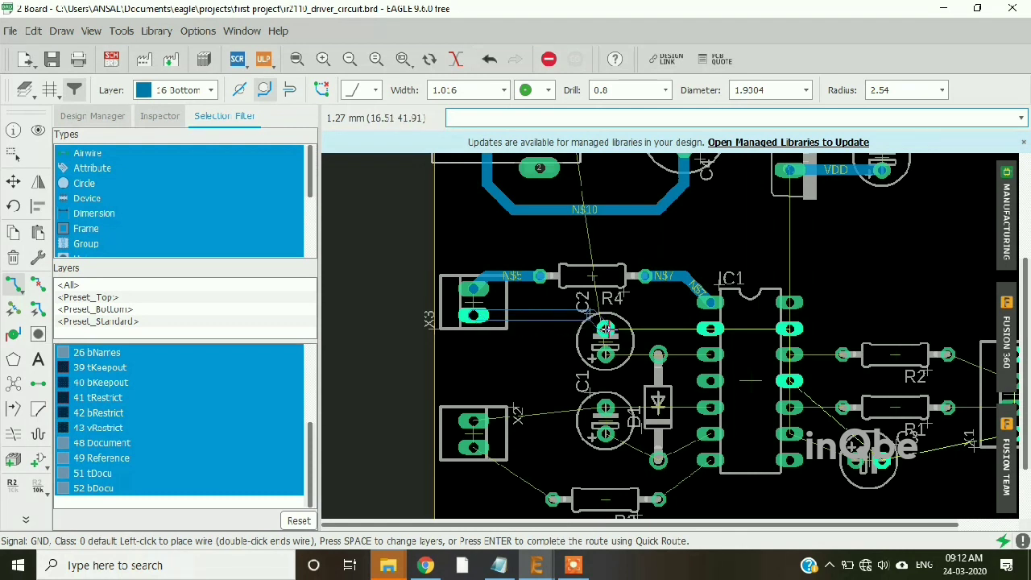
{"action": "left_click", "coordinate": [605, 329]}
{"action": "left_click", "coordinate": [615, 331]}
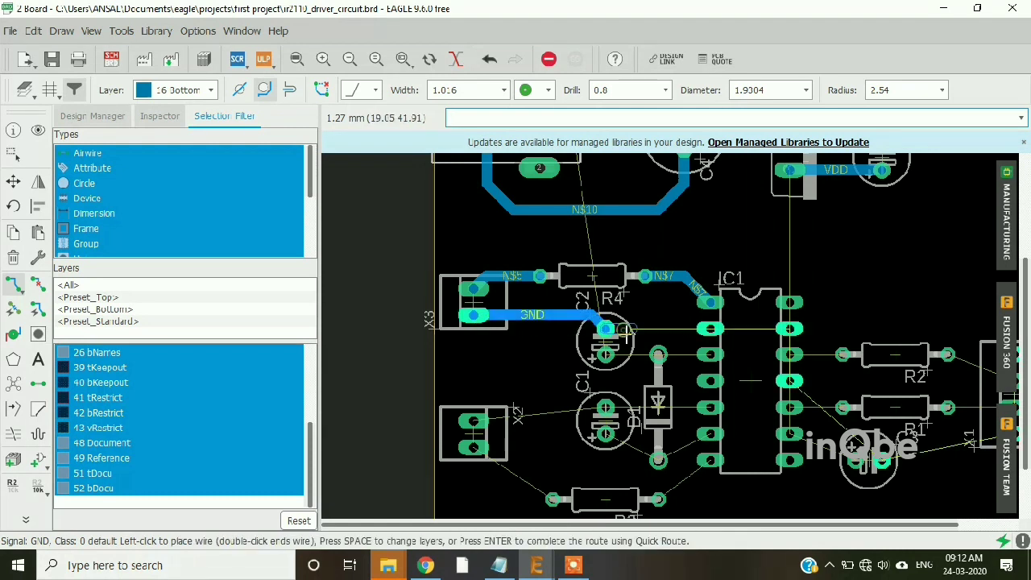
{"action": "scroll", "coordinate": [620, 333], "scroll_direction": "up", "scroll_amount": 3}
{"action": "scroll", "coordinate": [621, 334], "scroll_direction": "up", "scroll_amount": 2}
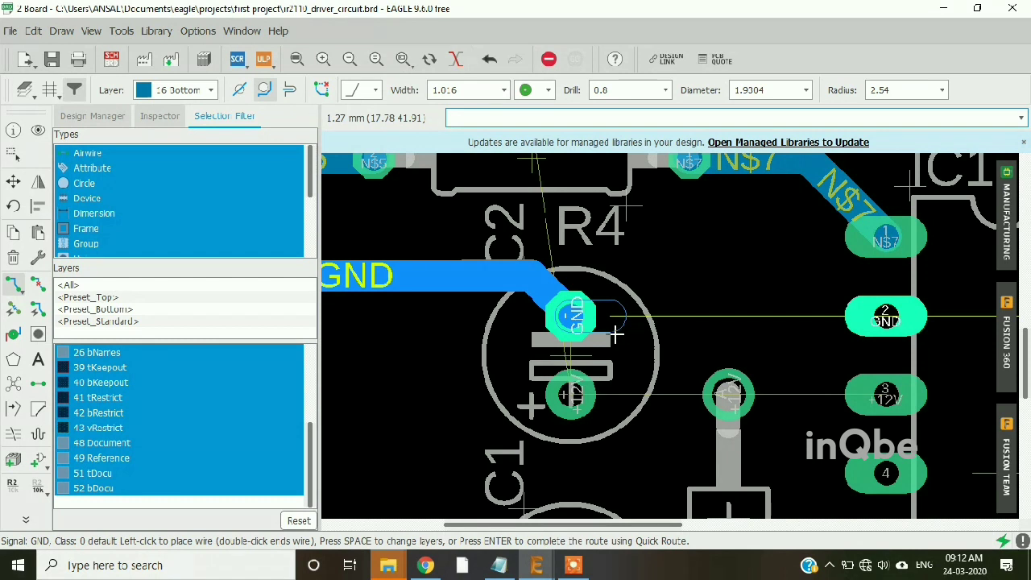
{"action": "scroll", "coordinate": [617, 333], "scroll_direction": "down", "scroll_amount": 3}
{"action": "left_click", "coordinate": [728, 320]}
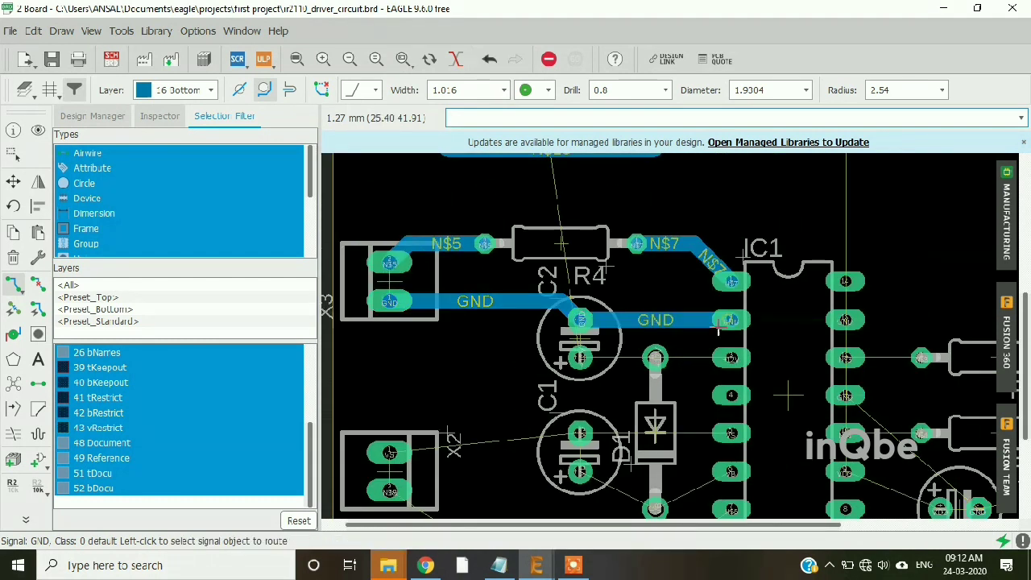
Route +12V from IC1 pin 3 through D1's upper pad to C2's positive pad
{"action": "scroll", "coordinate": [728, 320], "scroll_direction": "down", "scroll_amount": 2}
{"action": "scroll", "coordinate": [712, 340], "scroll_direction": "up", "scroll_amount": 3}
{"action": "left_click", "coordinate": [712, 340]}
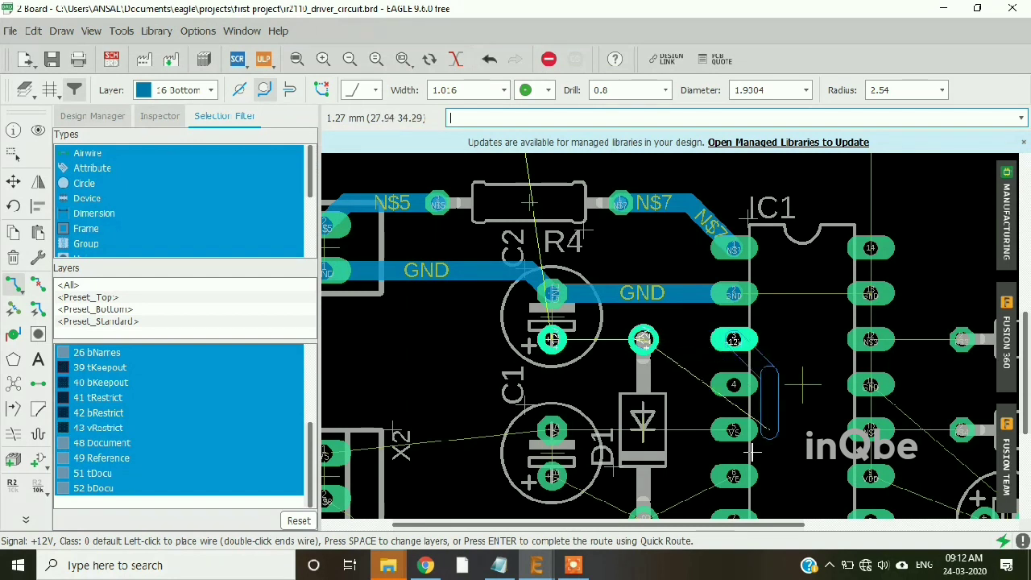
{"action": "left_click", "coordinate": [643, 340]}
{"action": "left_click", "coordinate": [643, 340]}
{"action": "left_click", "coordinate": [551, 340]}
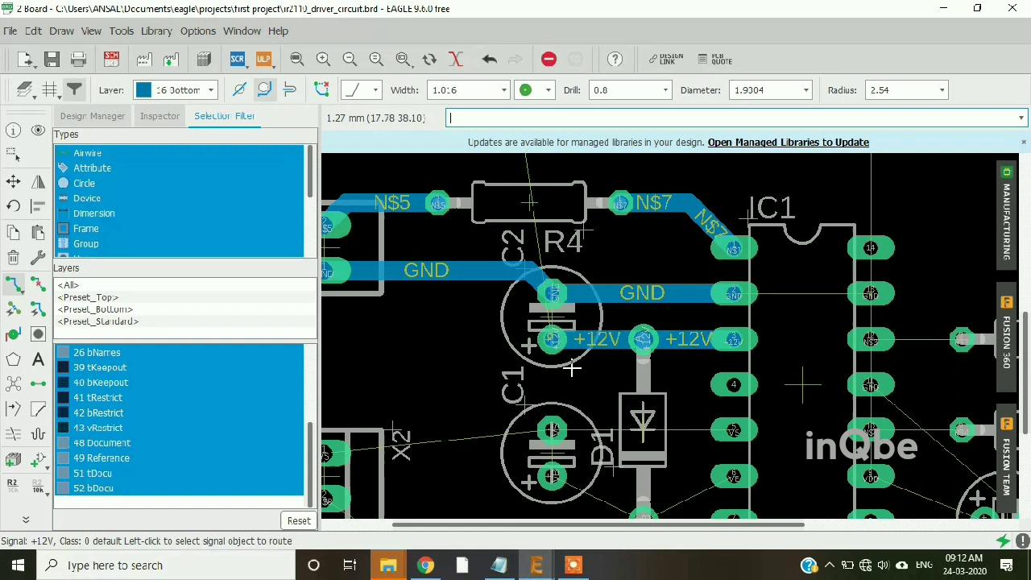
Route VS from IC1 pin 5 through C1's upper pad to X2's upper pad
{"action": "scroll", "coordinate": [486, 272], "scroll_direction": "down", "scroll_amount": 5}
{"action": "scroll", "coordinate": [488, 369], "scroll_direction": "up", "scroll_amount": 2}
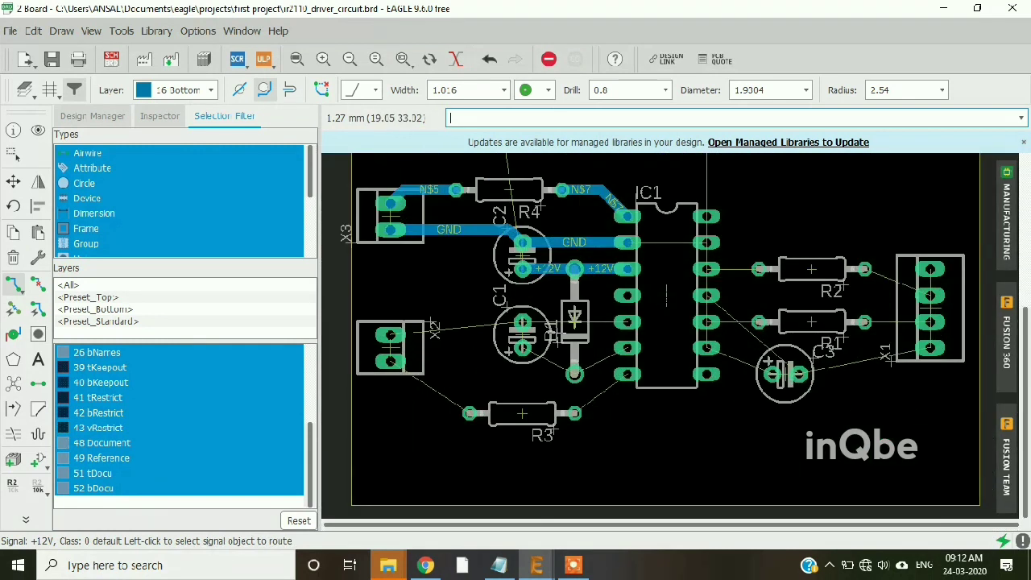
{"action": "left_click", "coordinate": [614, 322]}
{"action": "left_click", "coordinate": [522, 322]}
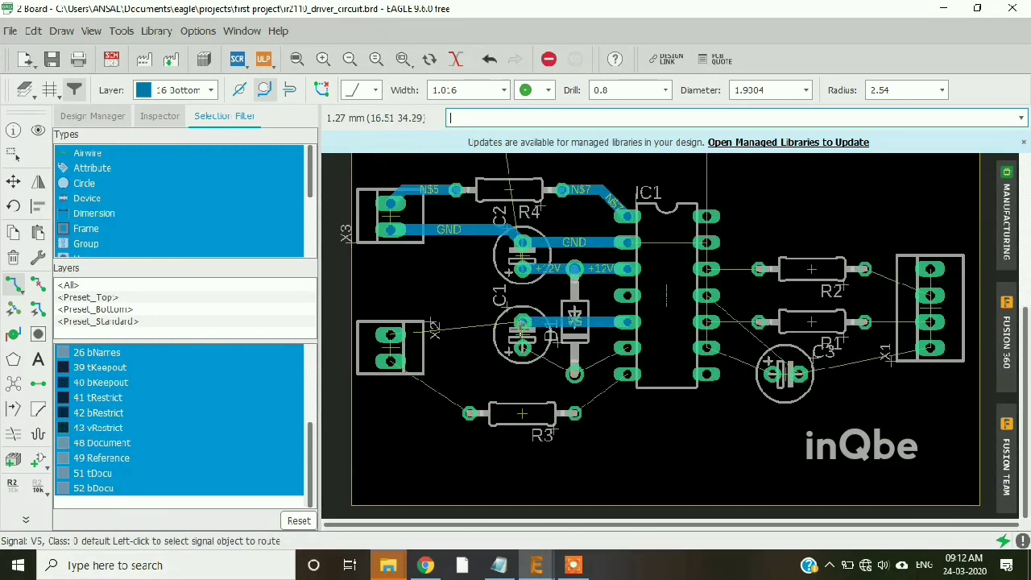
{"action": "left_click", "coordinate": [498, 327]}
{"action": "left_click", "coordinate": [390, 336]}
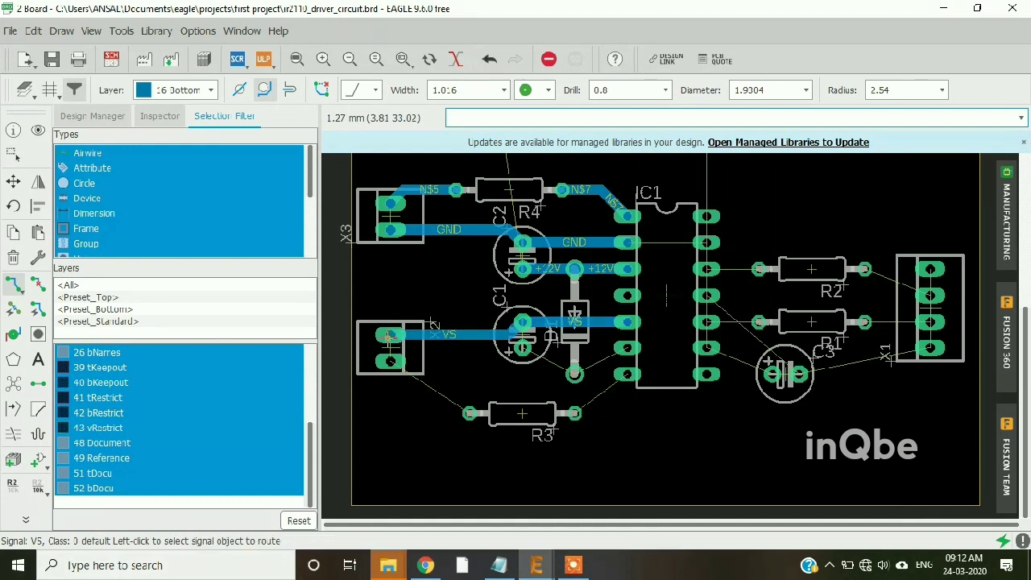
Route N$8 between R3's left pad and X2's lower pad, and N$6 from R3's right pad to IC1 pin 7
{"action": "scroll", "coordinate": [527, 334], "scroll_direction": "up", "scroll_amount": 3}
{"action": "scroll", "coordinate": [622, 339], "scroll_direction": "down", "scroll_amount": 3}
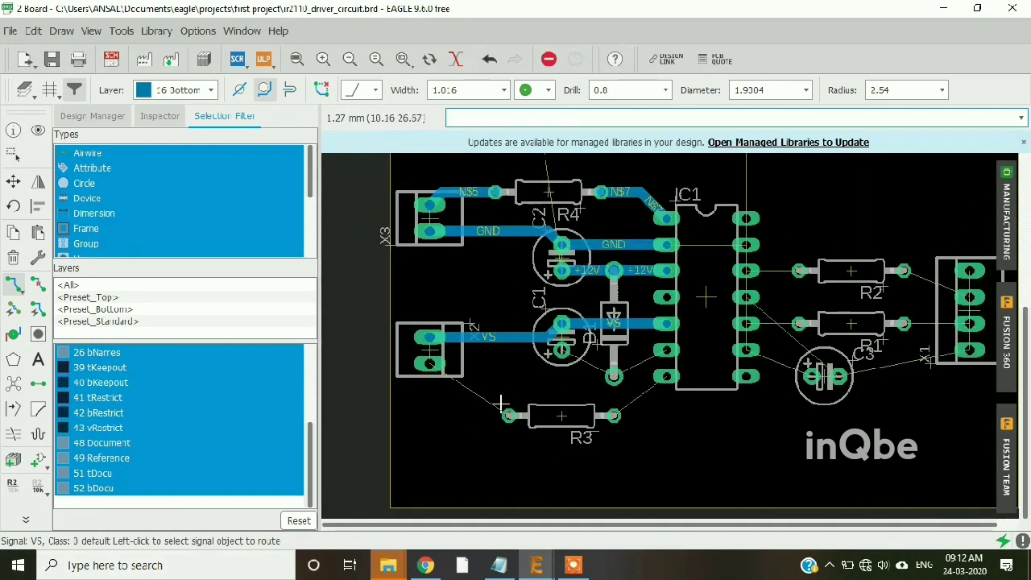
{"action": "left_click", "coordinate": [501, 405]}
{"action": "left_click", "coordinate": [429, 364]}
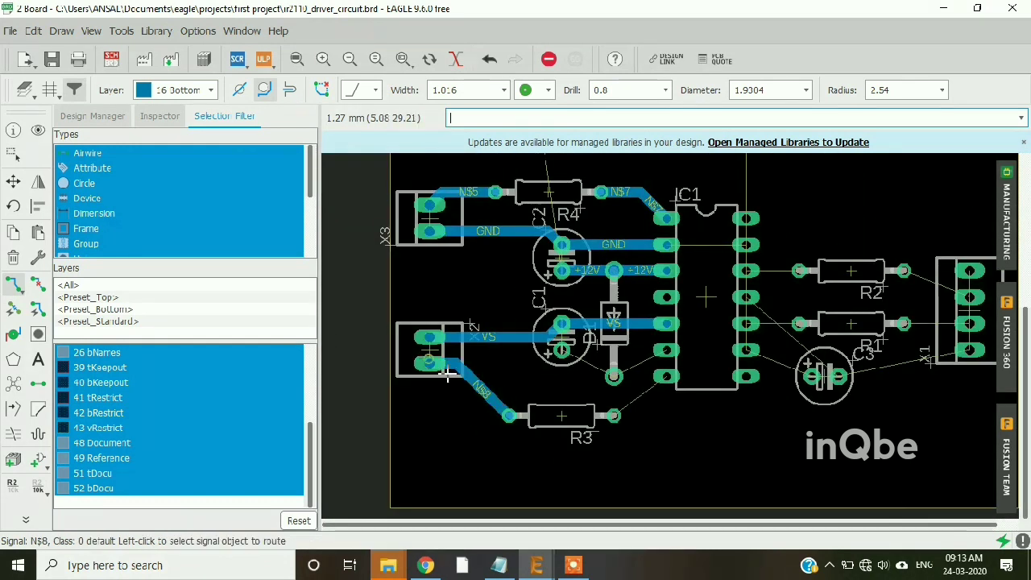
{"action": "left_click", "coordinate": [614, 415]}
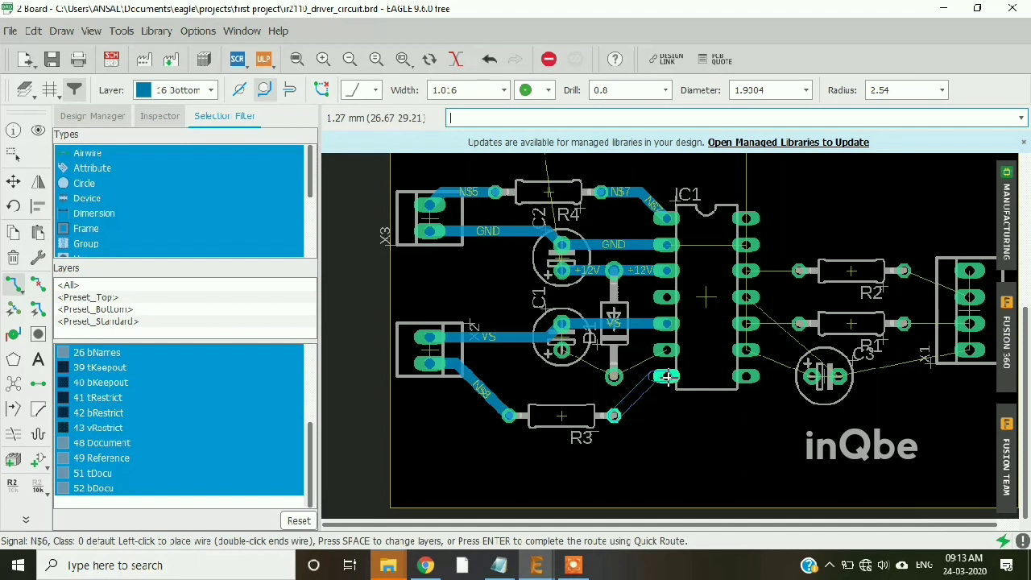
{"action": "left_click", "coordinate": [667, 376]}
Route VB from IC1 pin 6 through D1's lower pad to C1's positive pad
{"action": "left_click", "coordinate": [666, 349]}
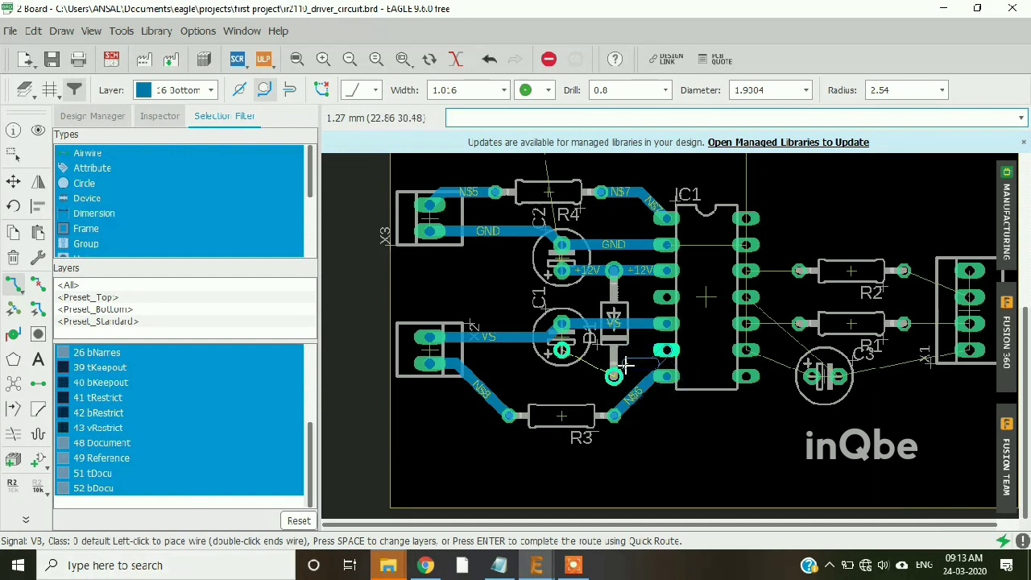
{"action": "left_click", "coordinate": [614, 376]}
{"action": "left_click", "coordinate": [614, 376]}
{"action": "left_click", "coordinate": [561, 350]}
Reshape the VB trace between D1 and IC1 by moving its segments so it enters pin 6 horizontally, with one diagonal down to D1
{"action": "left_click", "coordinate": [13, 181]}
{"action": "scroll", "coordinate": [633, 372], "scroll_direction": "up", "scroll_amount": 1}
{"action": "scroll", "coordinate": [632, 372], "scroll_direction": "up", "scroll_amount": 1}
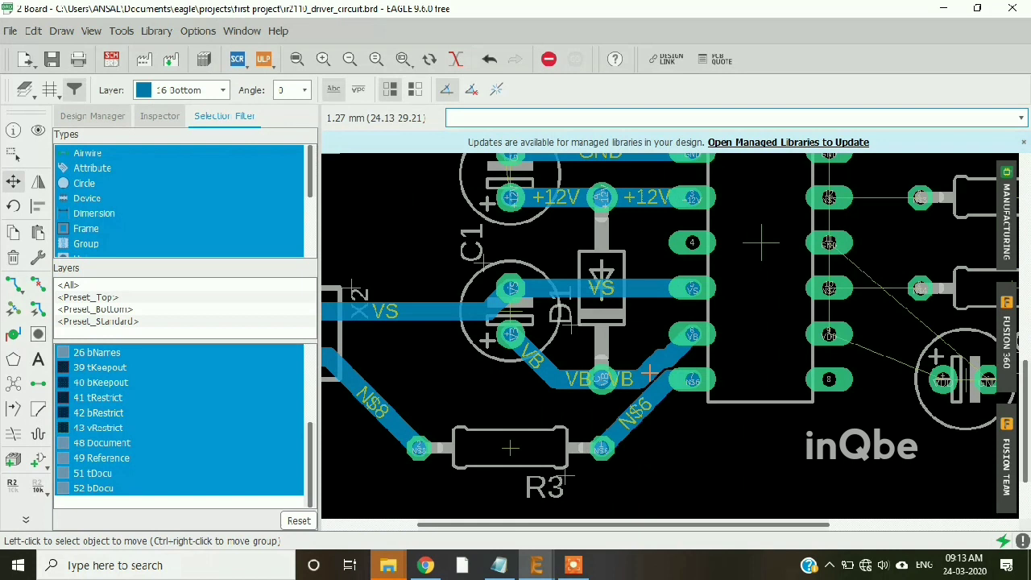
{"action": "scroll", "coordinate": [632, 372], "scroll_direction": "down", "scroll_amount": 2}
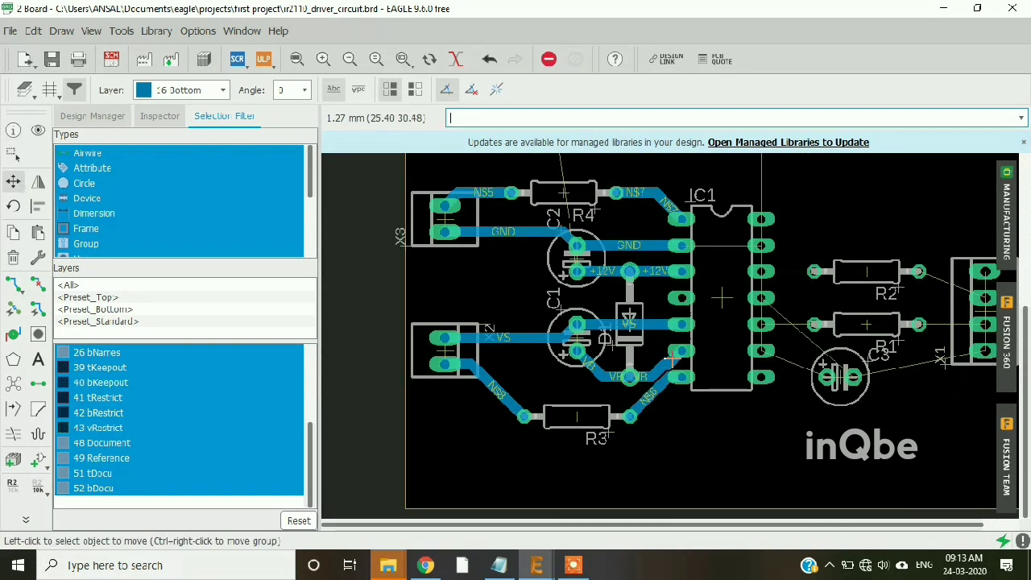
{"action": "scroll", "coordinate": [645, 351], "scroll_direction": "up", "scroll_amount": 3}
{"action": "left_click", "coordinate": [601, 336]}
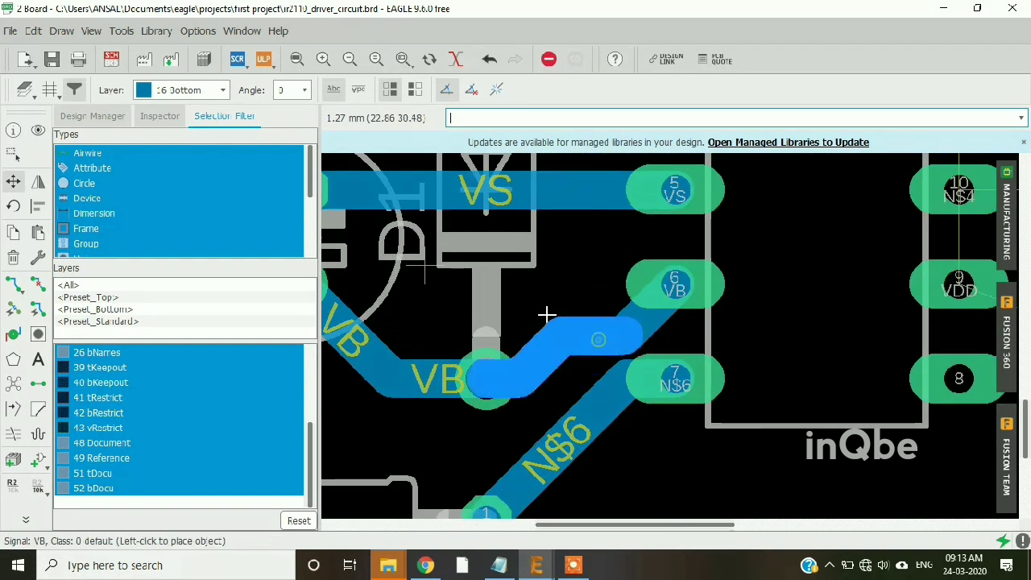
{"action": "left_click", "coordinate": [589, 313]}
{"action": "left_click", "coordinate": [570, 339]}
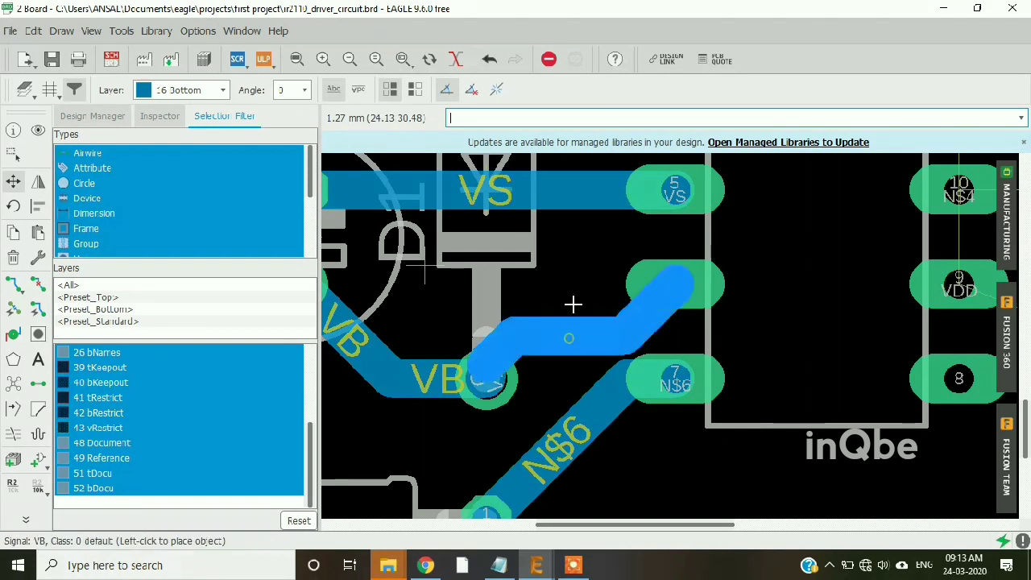
{"action": "left_click", "coordinate": [680, 287]}
Move the diagonal bend of the VS trace between X2 and C1 outside C1's outline, closer to X2
{"action": "scroll", "coordinate": [684, 321], "scroll_direction": "down", "scroll_amount": 3}
{"action": "scroll", "coordinate": [684, 320], "scroll_direction": "down", "scroll_amount": 2}
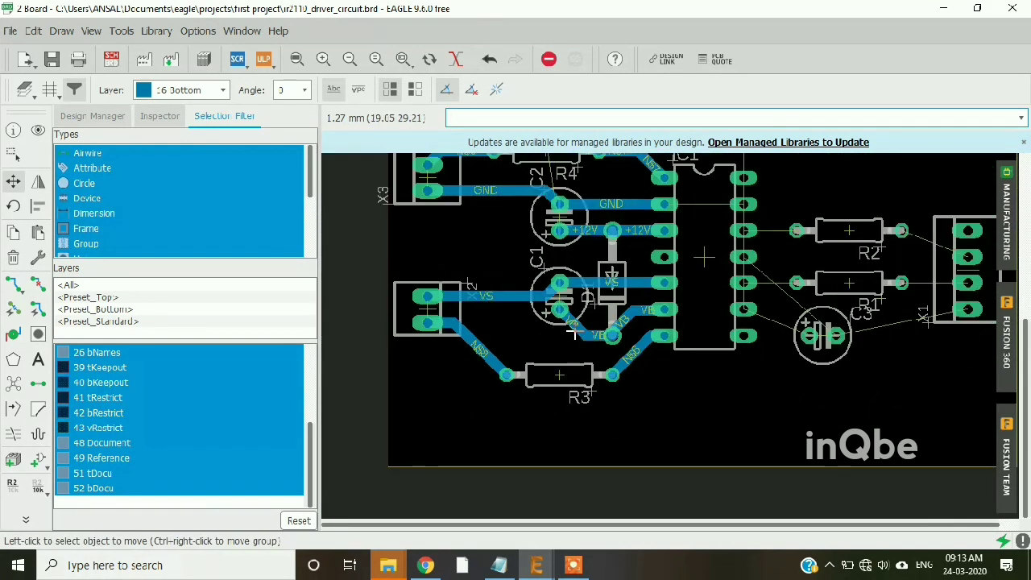
{"action": "scroll", "coordinate": [561, 303], "scroll_direction": "up", "scroll_amount": 2}
{"action": "left_click", "coordinate": [538, 277]}
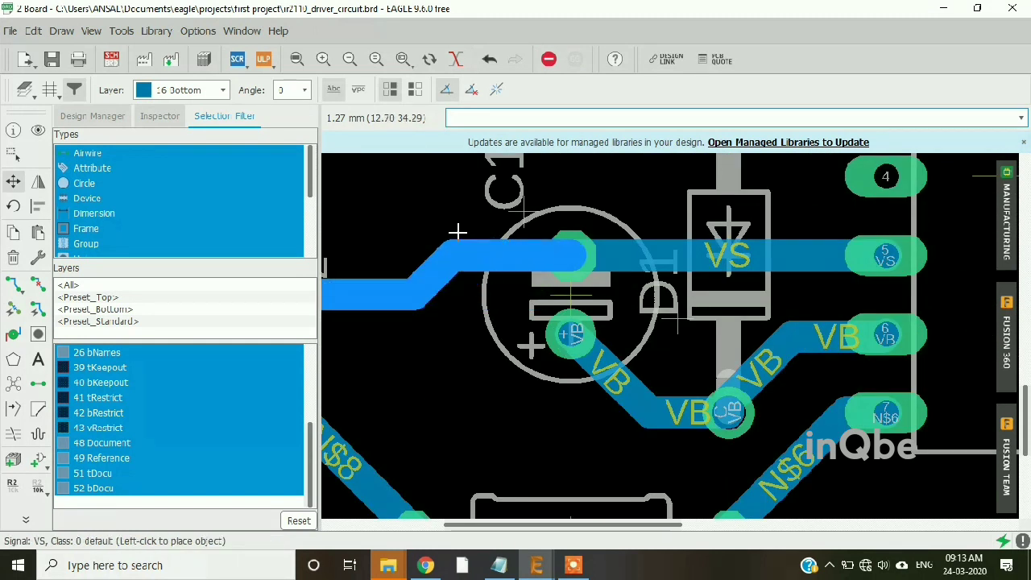
{"action": "left_click", "coordinate": [419, 256]}
Route VDD from IC1 pin 9 to C3's positive pad
{"action": "scroll", "coordinate": [553, 262], "scroll_direction": "down", "scroll_amount": 2}
{"action": "scroll", "coordinate": [539, 268], "scroll_direction": "down", "scroll_amount": 1}
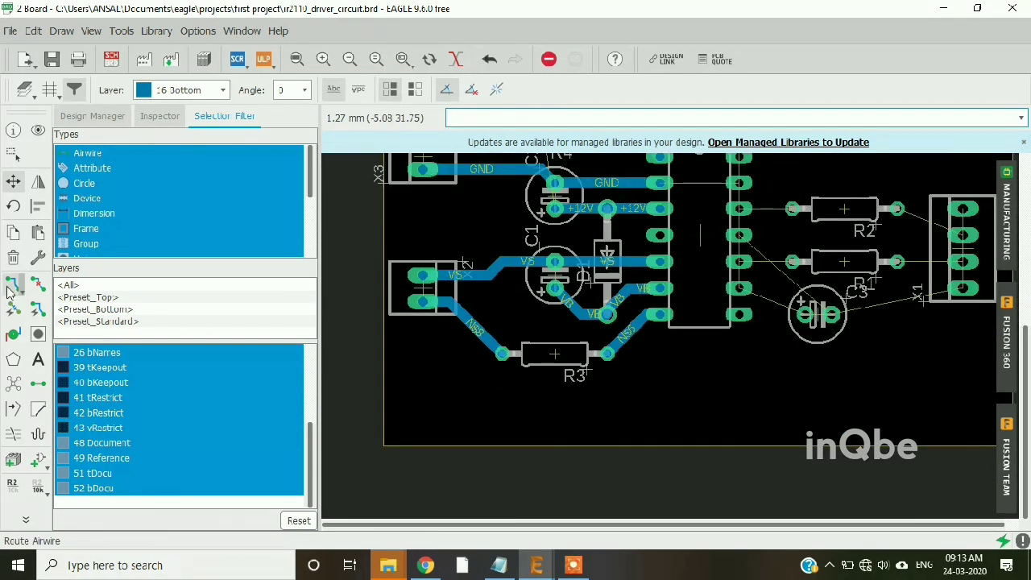
{"action": "left_click", "coordinate": [13, 284]}
{"action": "scroll", "coordinate": [432, 385], "scroll_direction": "down", "scroll_amount": 4}
{"action": "scroll", "coordinate": [651, 300], "scroll_direction": "up", "scroll_amount": 3}
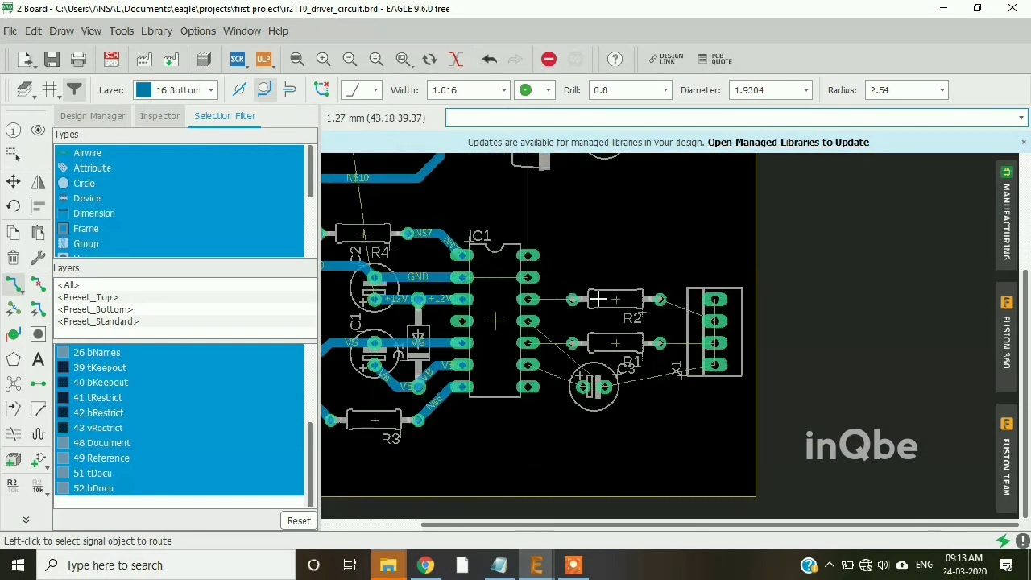
{"action": "scroll", "coordinate": [538, 376], "scroll_direction": "up", "scroll_amount": 2}
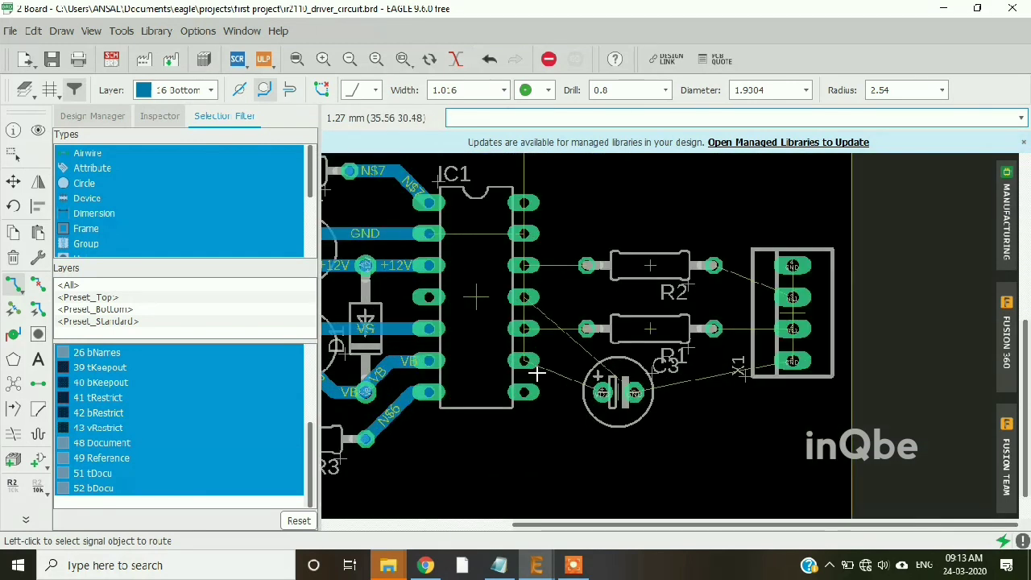
{"action": "left_click", "coordinate": [526, 362]}
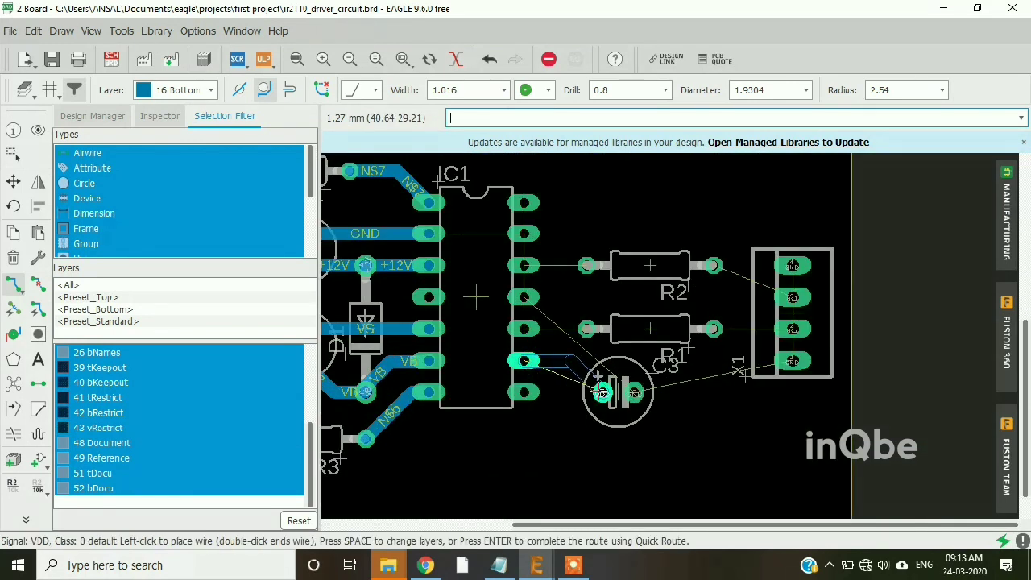
{"action": "left_click", "coordinate": [599, 392]}
Route GND from IC1 pin 11 down across R1 to C3's negative pad and on to X1's lowest pad
{"action": "left_click", "coordinate": [549, 305]}
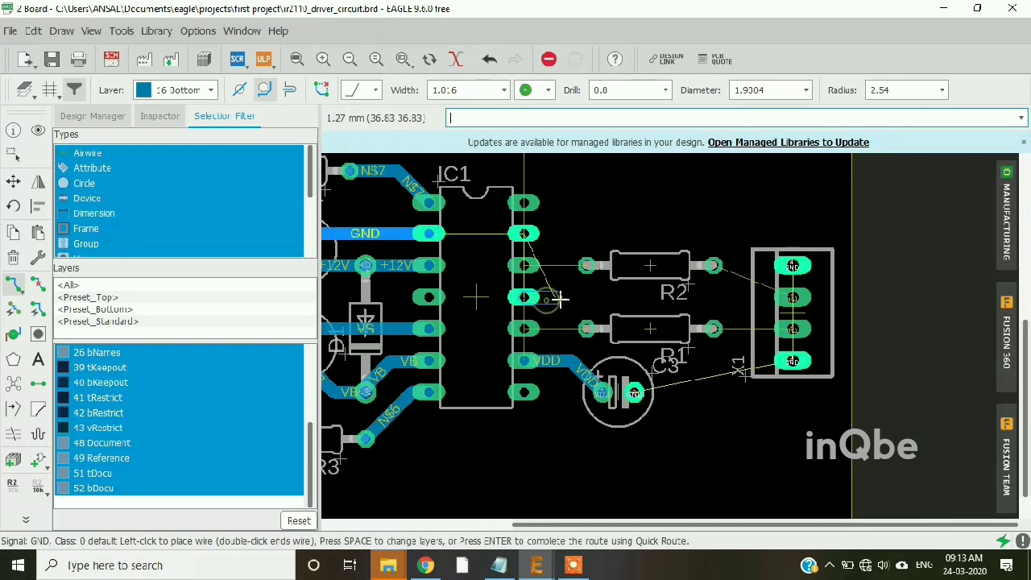
{"action": "left_click", "coordinate": [636, 318]}
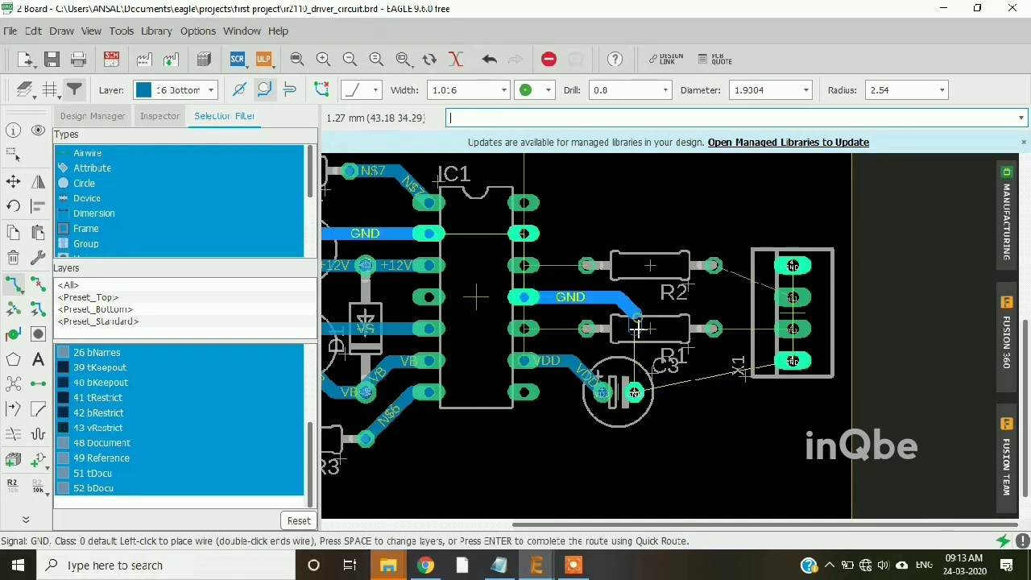
{"action": "left_click", "coordinate": [634, 392]}
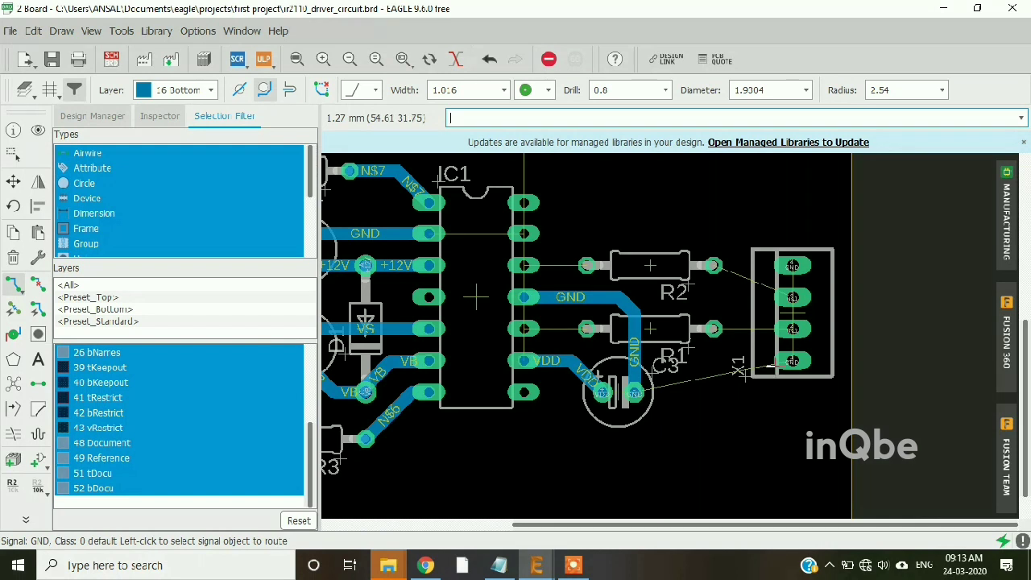
{"action": "left_click", "coordinate": [635, 392]}
{"action": "key", "text": "Return"}
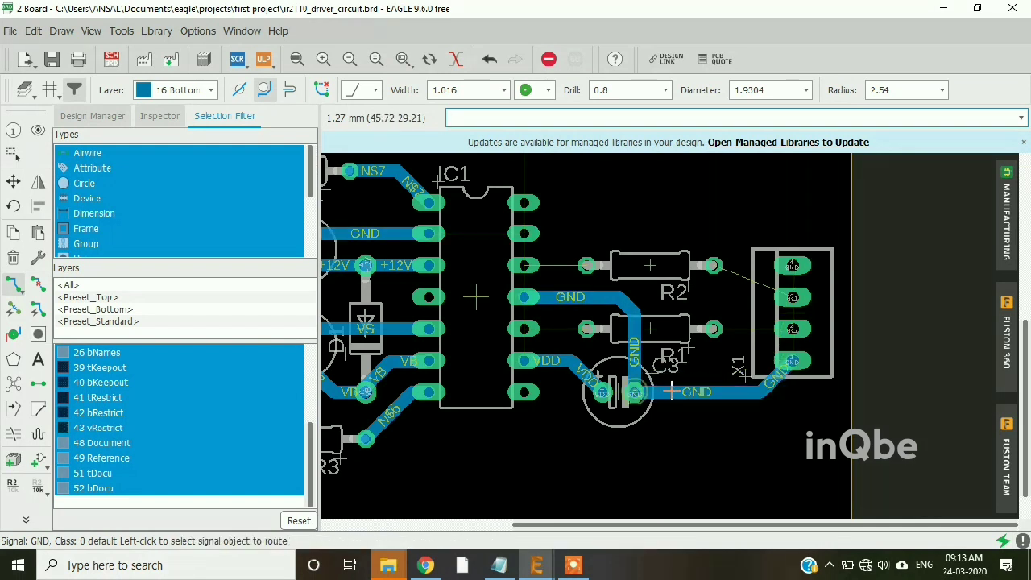
Route N$4 between R1's left pad and IC1 pin 10, and N$3 between R2's left pad and IC1 pin 12
{"action": "left_click", "coordinate": [560, 327]}
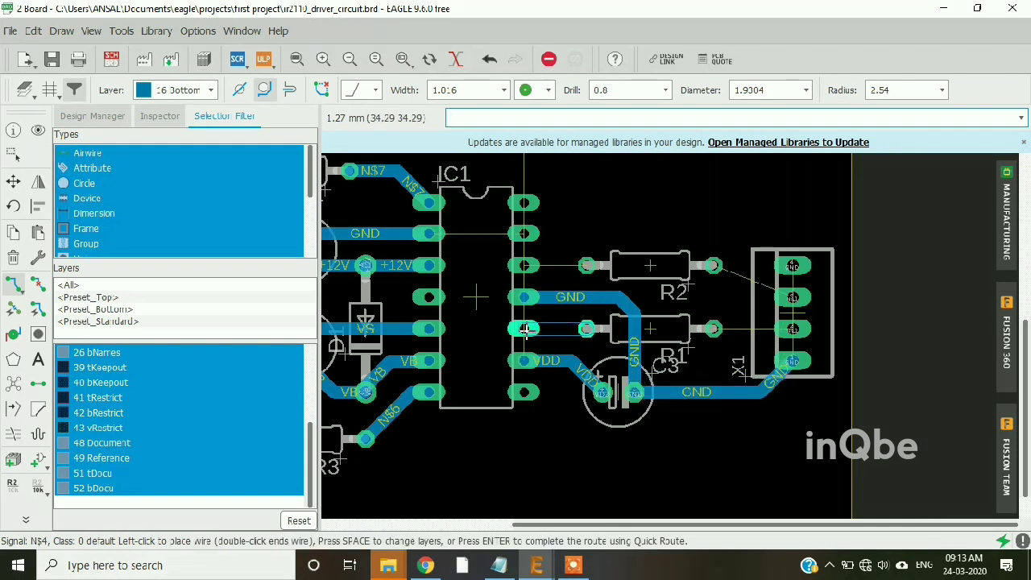
{"action": "left_click", "coordinate": [525, 329]}
{"action": "scroll", "coordinate": [543, 379], "scroll_direction": "down", "scroll_amount": 1}
{"action": "scroll", "coordinate": [564, 286], "scroll_direction": "up", "scroll_amount": 1}
{"action": "left_click", "coordinate": [565, 279]}
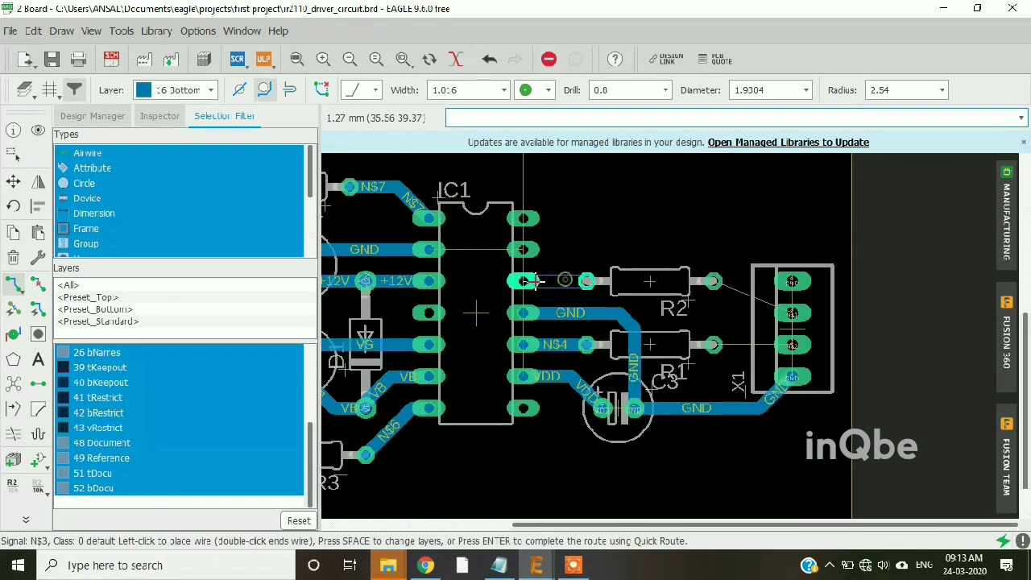
{"action": "left_click", "coordinate": [525, 281]}
Route N$1 from R2's right pad to X1's second pad, and N$2 from R1's right pad to X1's third pad
{"action": "left_click", "coordinate": [713, 281]}
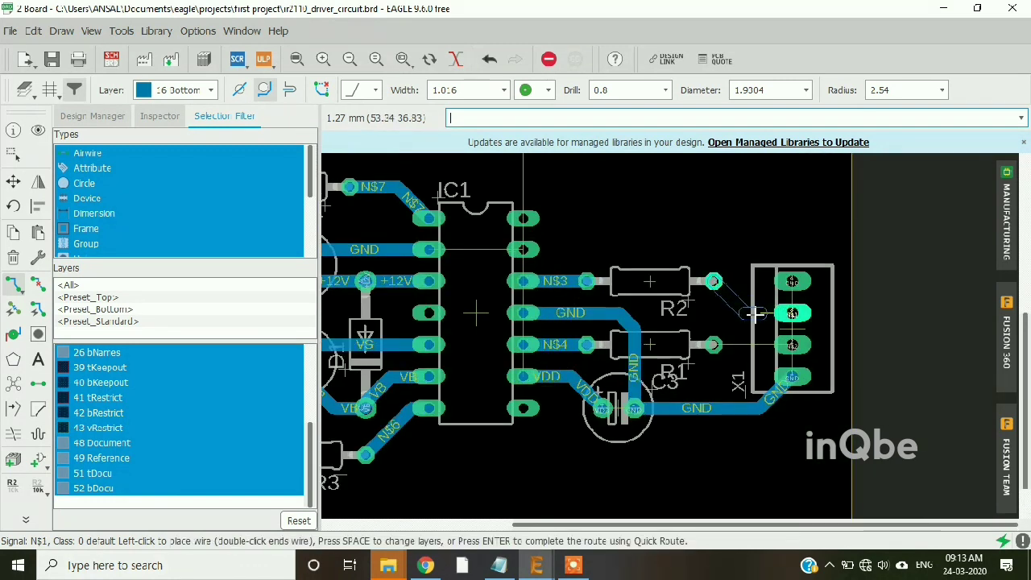
{"action": "left_click", "coordinate": [792, 314]}
{"action": "left_click", "coordinate": [714, 345]}
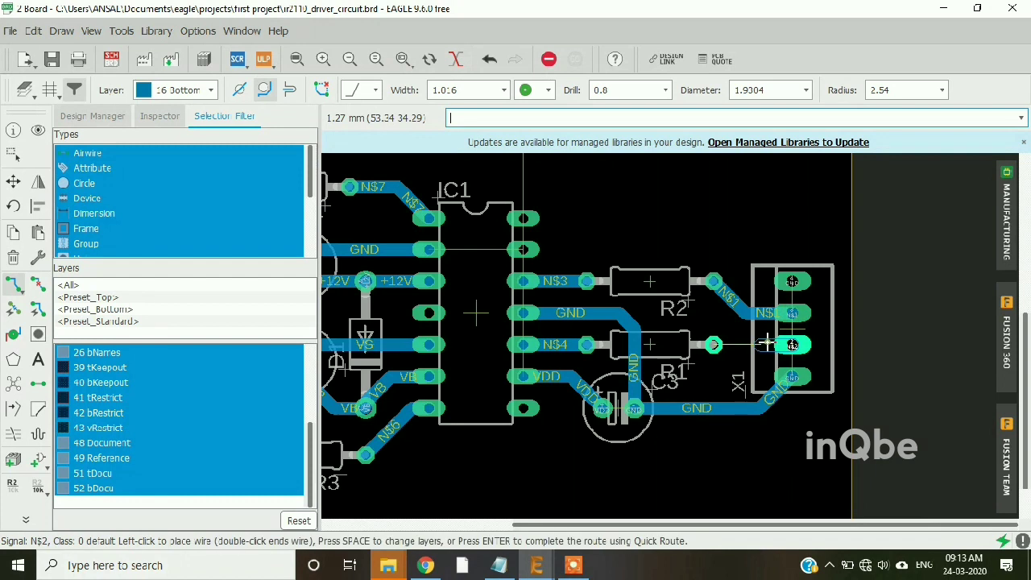
{"action": "key", "text": "Return"}
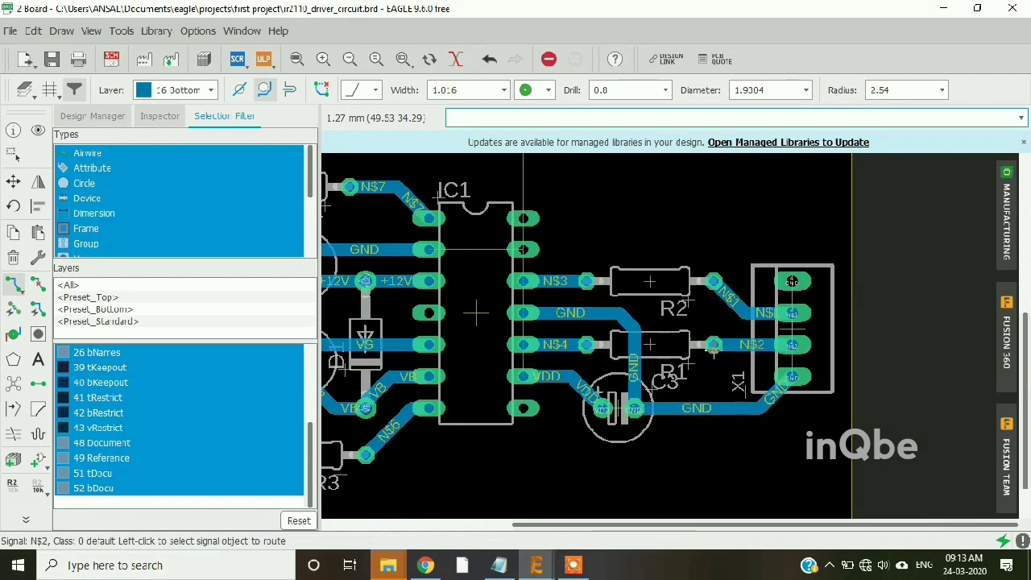
Route GND from X1's top pad above R2 to IC1 pin 13
{"action": "left_click", "coordinate": [792, 281]}
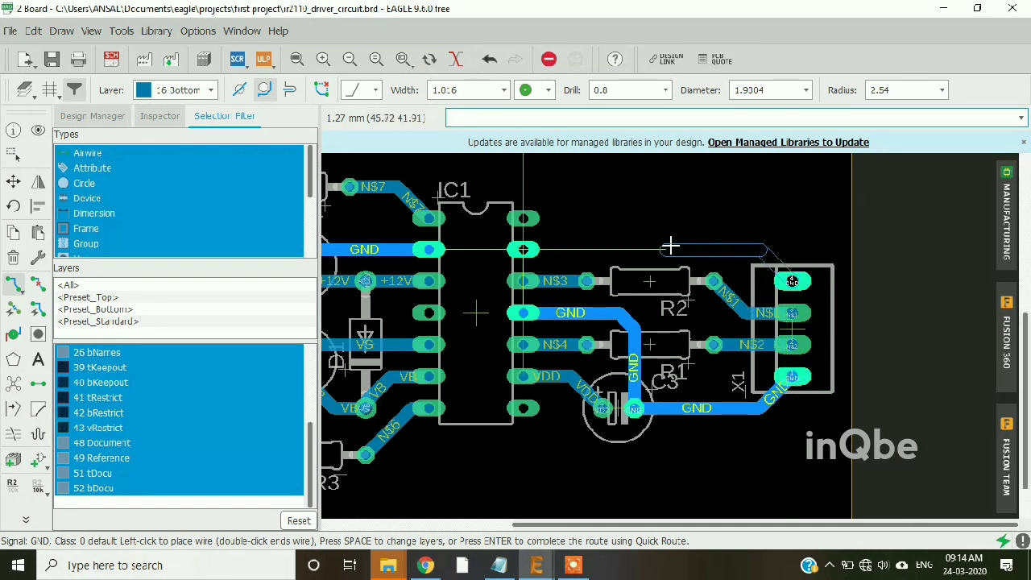
{"action": "left_click", "coordinate": [672, 245]}
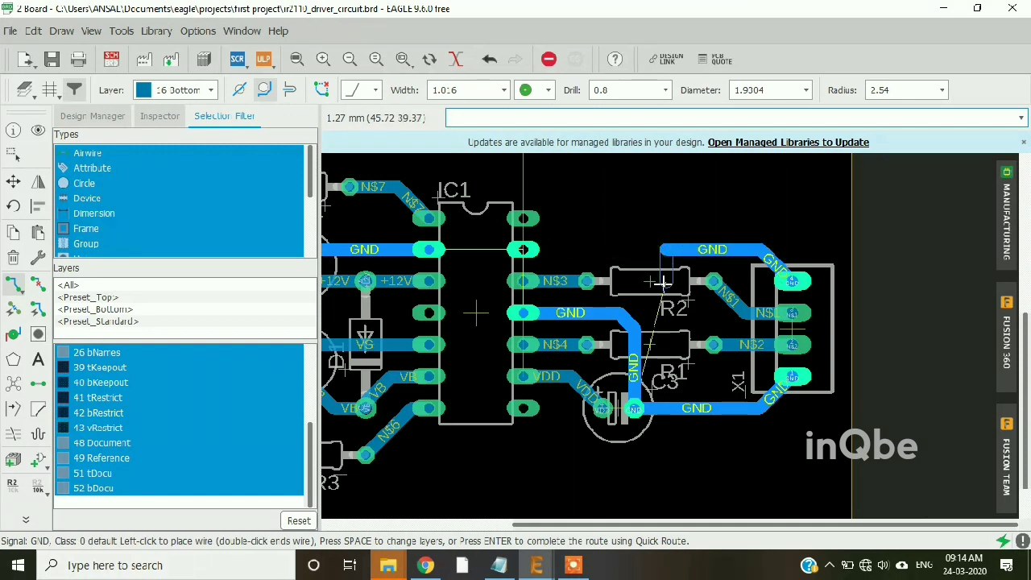
{"action": "left_click", "coordinate": [524, 249]}
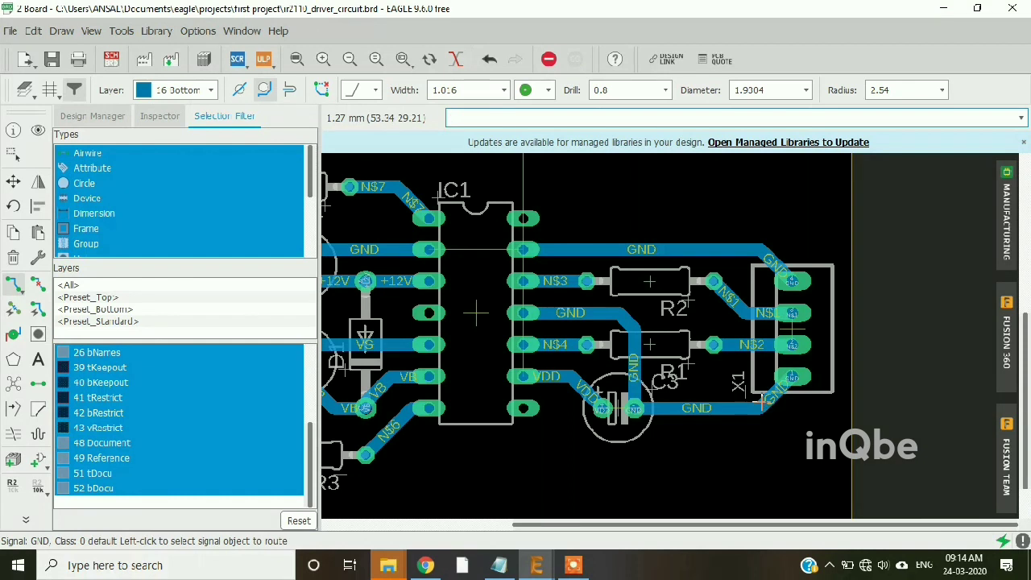
{"action": "scroll", "coordinate": [824, 388], "scroll_direction": "down", "scroll_amount": 2}
{"action": "scroll", "coordinate": [597, 296], "scroll_direction": "up", "scroll_amount": 3}
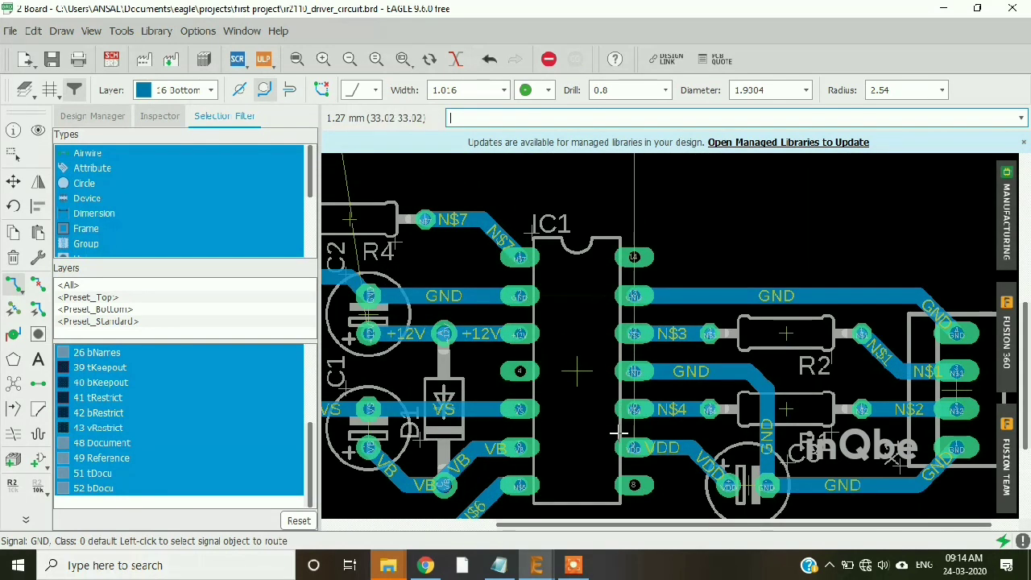
{"action": "left_click", "coordinate": [618, 433]}
{"action": "scroll", "coordinate": [613, 428], "scroll_direction": "down", "scroll_amount": 3}
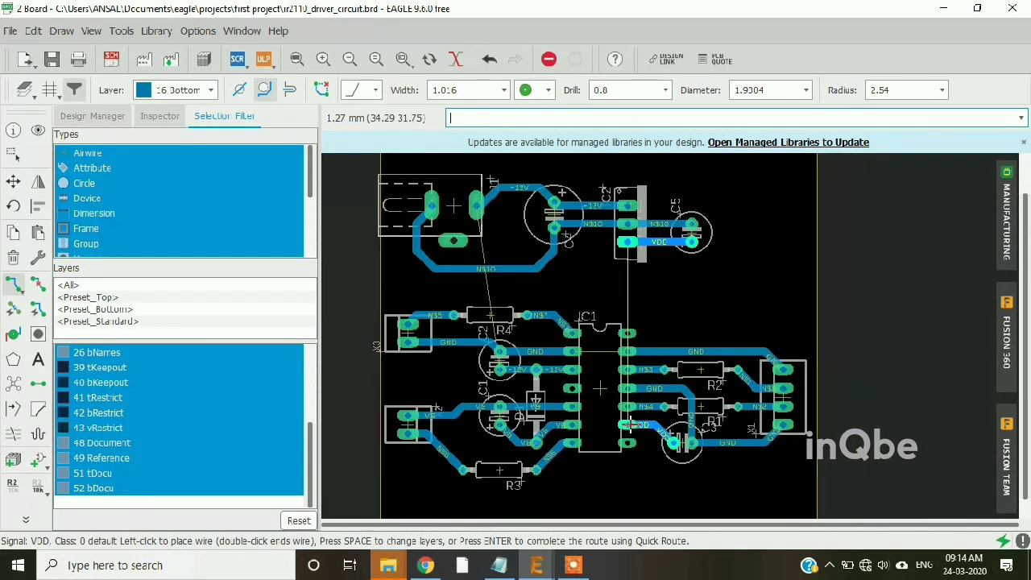
{"action": "scroll", "coordinate": [602, 411], "scroll_direction": "up", "scroll_amount": 2}
{"action": "scroll", "coordinate": [607, 412], "scroll_direction": "down", "scroll_amount": 1}
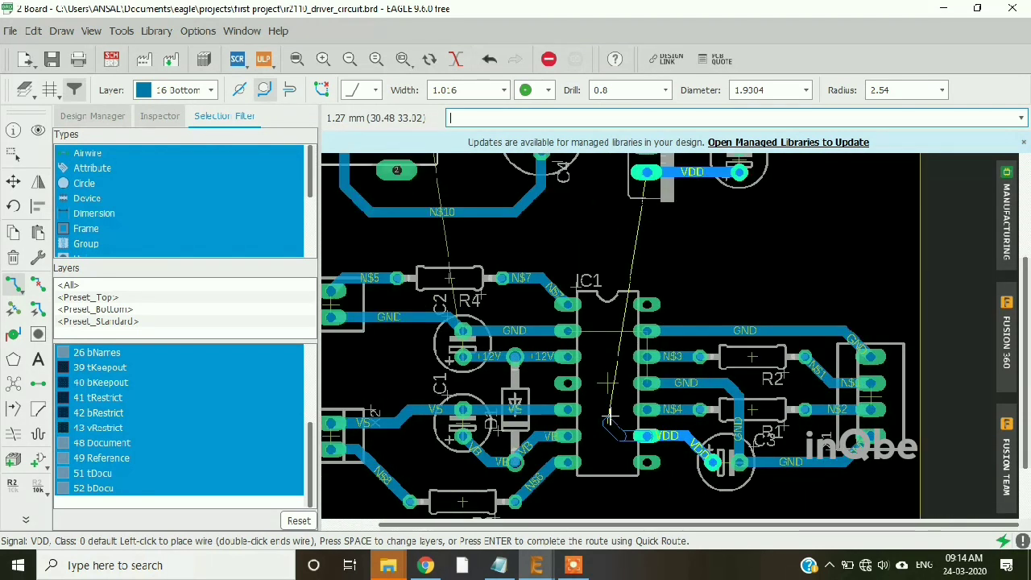
{"action": "scroll", "coordinate": [610, 416], "scroll_direction": "down", "scroll_amount": 2}
{"action": "key", "text": "Escape"}
{"action": "scroll", "coordinate": [611, 375], "scroll_direction": "up", "scroll_amount": 3}
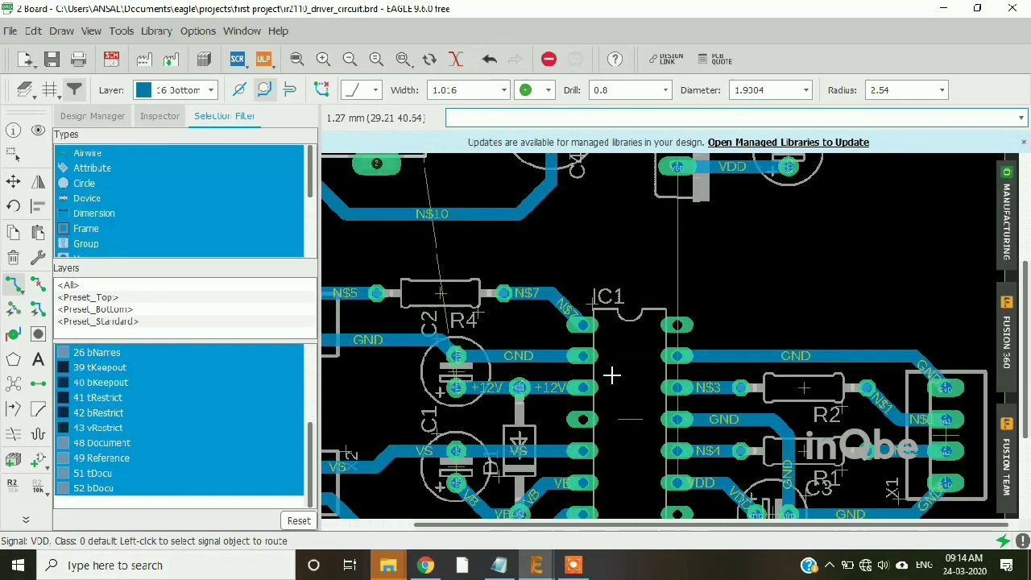
Route GND across IC1 between pin 2 and pin 13 on the bottom layer
{"action": "scroll", "coordinate": [612, 374], "scroll_direction": "up", "scroll_amount": 1}
{"action": "left_click", "coordinate": [611, 371]}
{"action": "scroll", "coordinate": [624, 311], "scroll_direction": "down", "scroll_amount": 3}
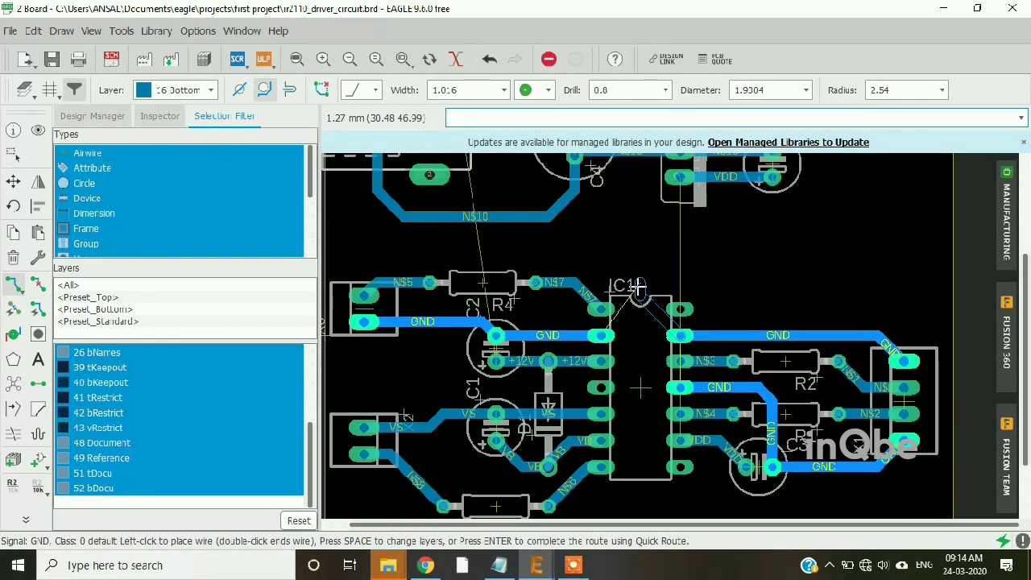
{"action": "scroll", "coordinate": [638, 290], "scroll_direction": "down", "scroll_amount": 2}
{"action": "scroll", "coordinate": [605, 326], "scroll_direction": "up", "scroll_amount": 4}
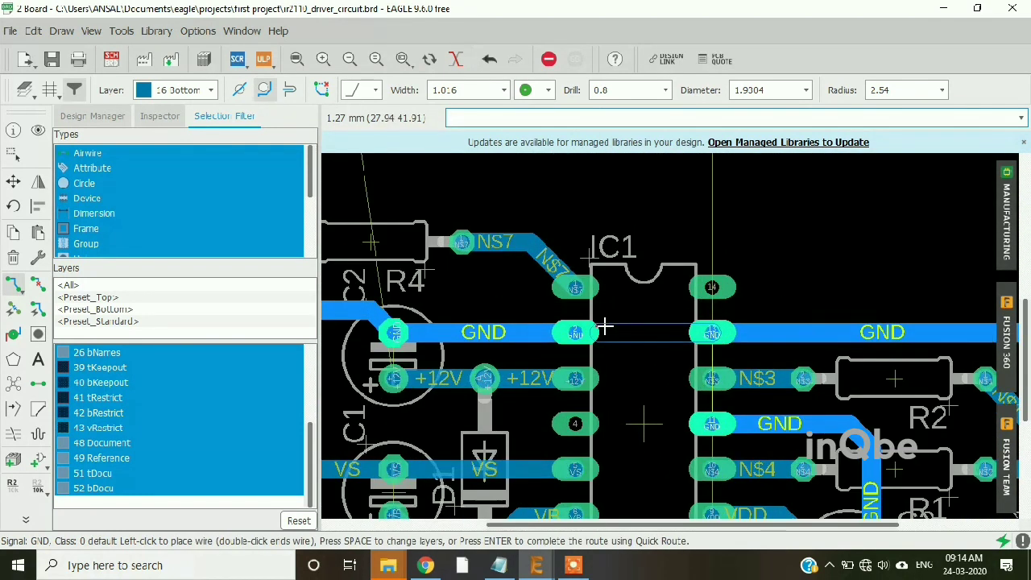
{"action": "key", "text": "Escape"}
{"action": "scroll", "coordinate": [632, 395], "scroll_direction": "down", "scroll_amount": 5}
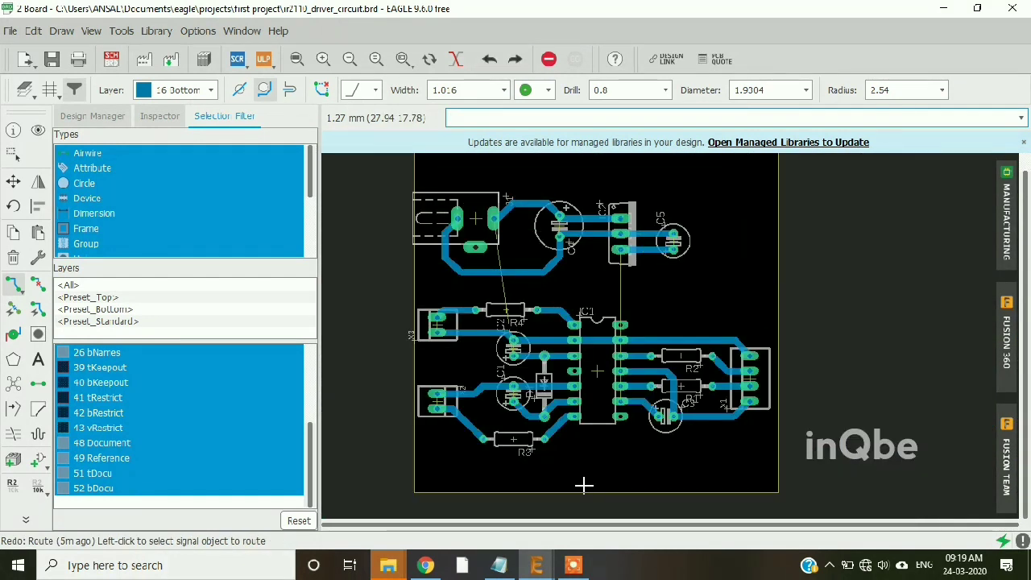
Route VDD from IC1 pin 9 up inside IC1, crossing GND on the top layer through two vias, and on to C5's VDD pad
{"action": "left_click", "coordinate": [10, 291]}
{"action": "scroll", "coordinate": [628, 419], "scroll_direction": "up", "scroll_amount": 3}
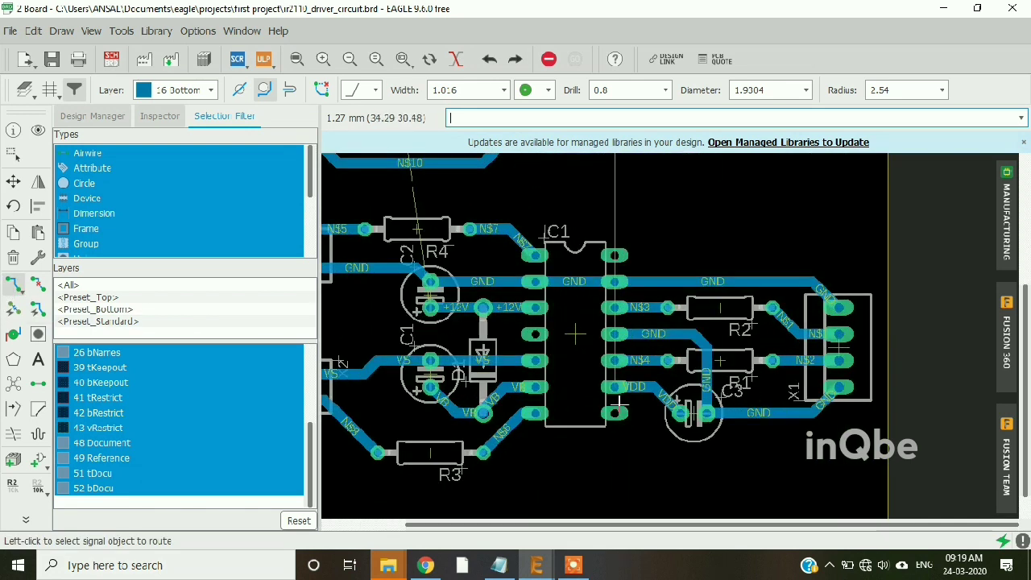
{"action": "left_click", "coordinate": [615, 387]}
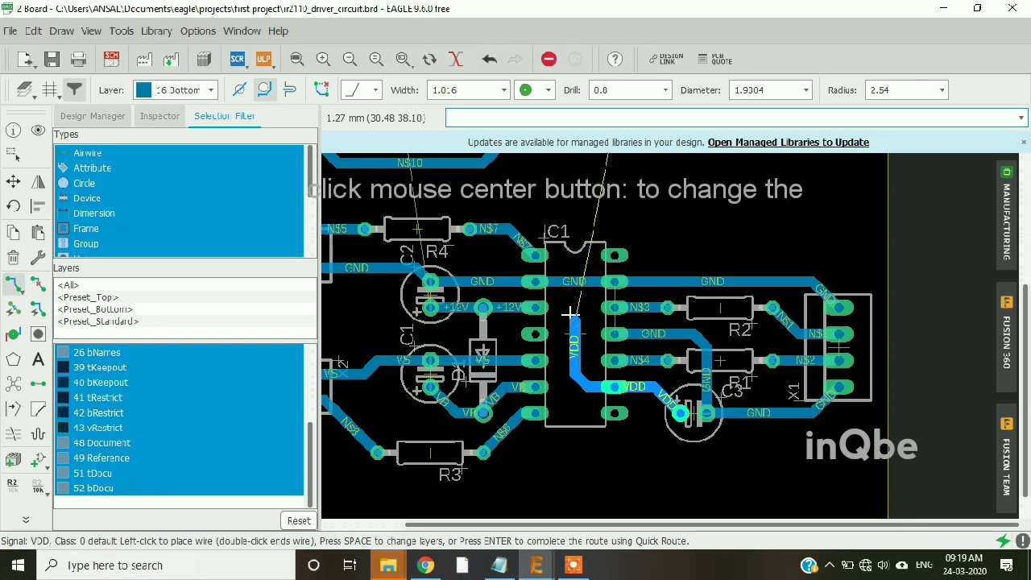
{"action": "middle_click", "coordinate": [571, 317]}
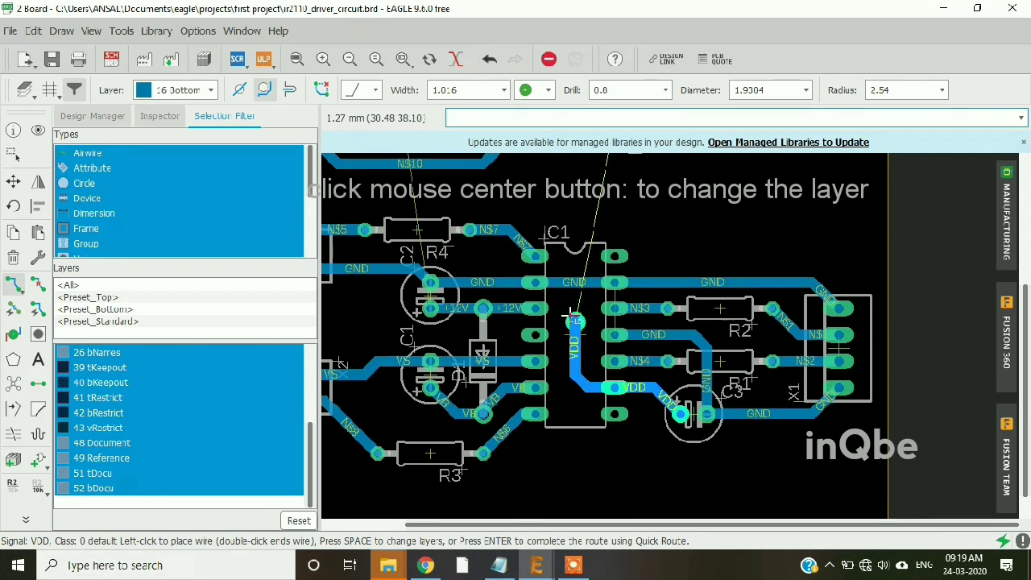
{"action": "left_click", "coordinate": [574, 243]}
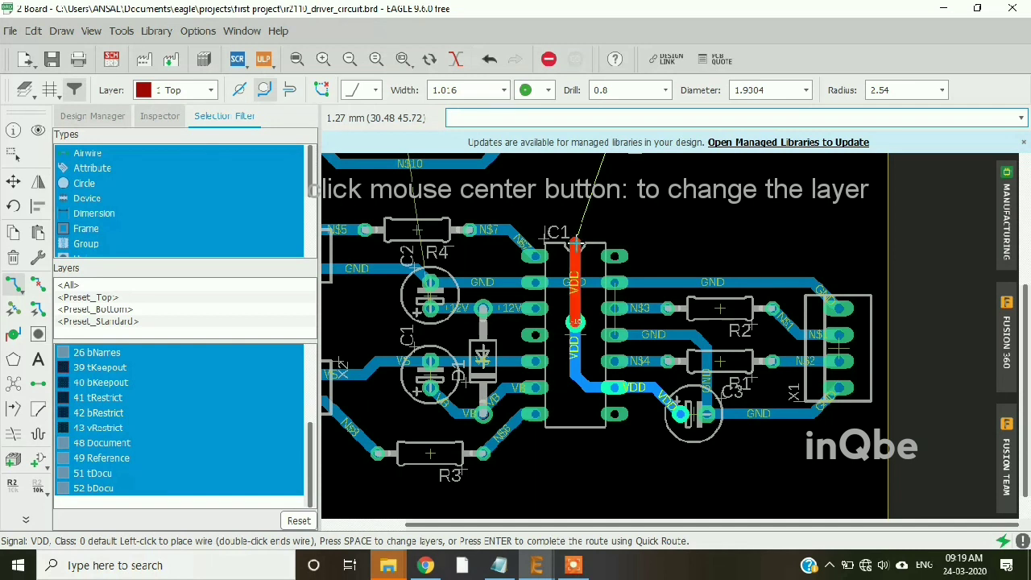
{"action": "middle_click", "coordinate": [575, 243]}
{"action": "scroll", "coordinate": [575, 282], "scroll_direction": "down", "scroll_amount": 3}
{"action": "scroll", "coordinate": [596, 233], "scroll_direction": "up", "scroll_amount": 3}
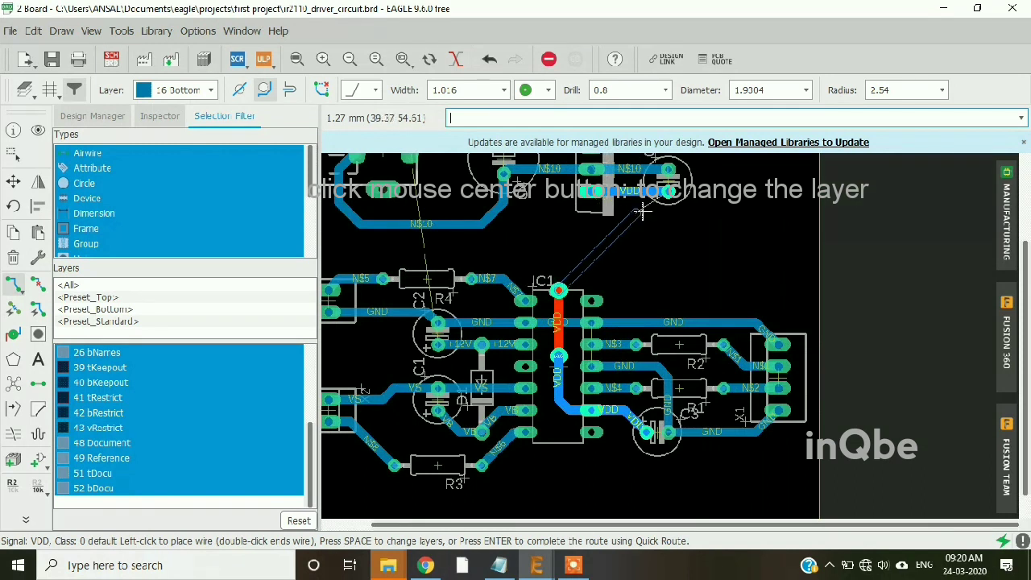
{"action": "left_click", "coordinate": [669, 170]}
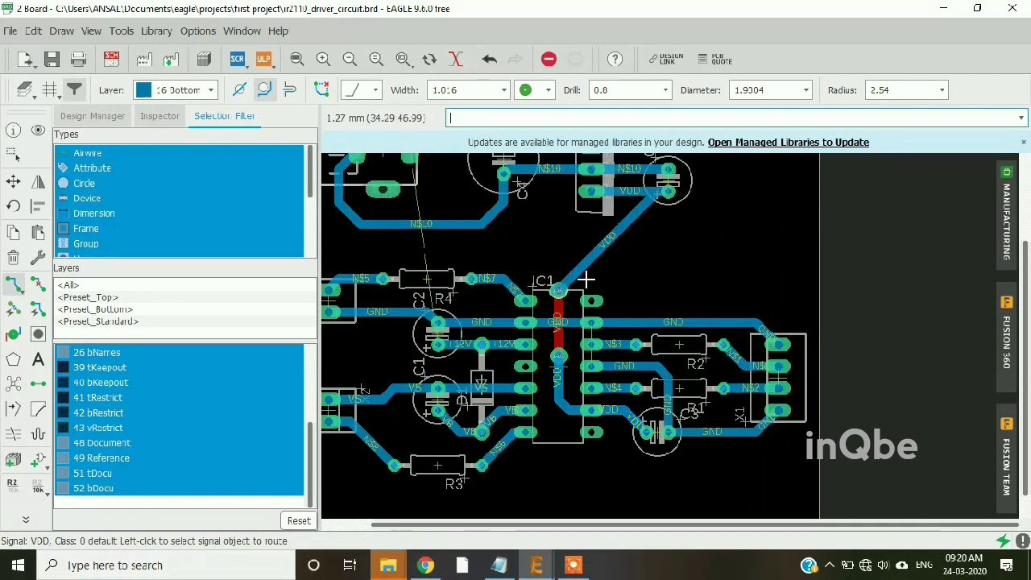
Route +12V from C2's positive pad toward X3 on the bottom layer, then up across GND and N$5 on the top layer
{"action": "scroll", "coordinate": [673, 326], "scroll_direction": "down", "scroll_amount": 1}
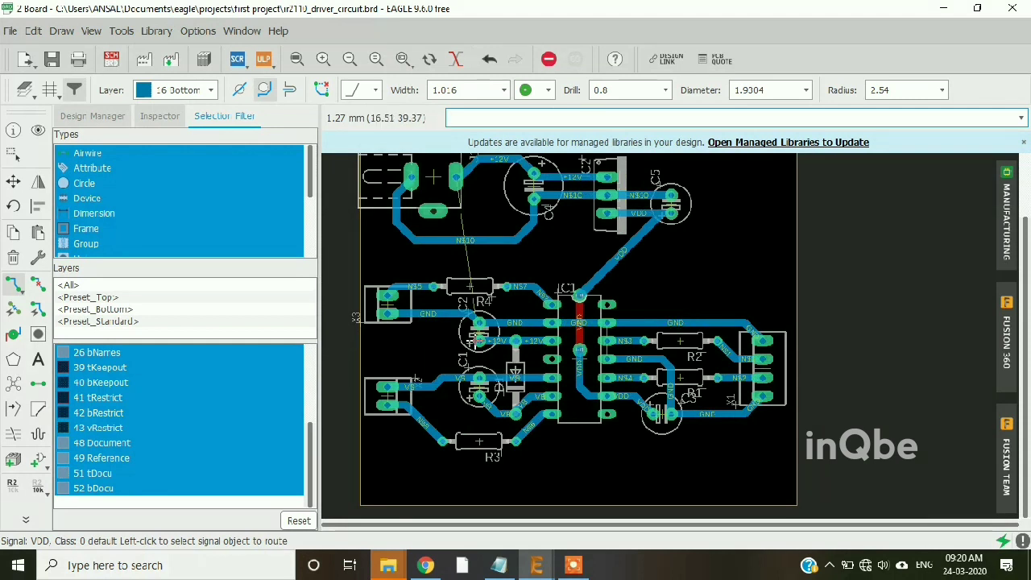
{"action": "left_click", "coordinate": [480, 339]}
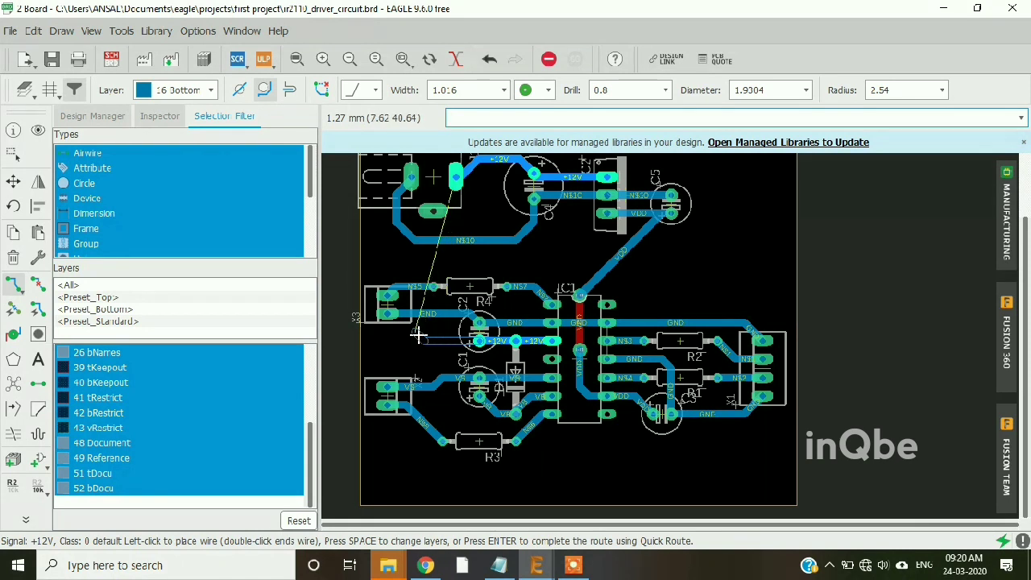
{"action": "left_click", "coordinate": [417, 338]}
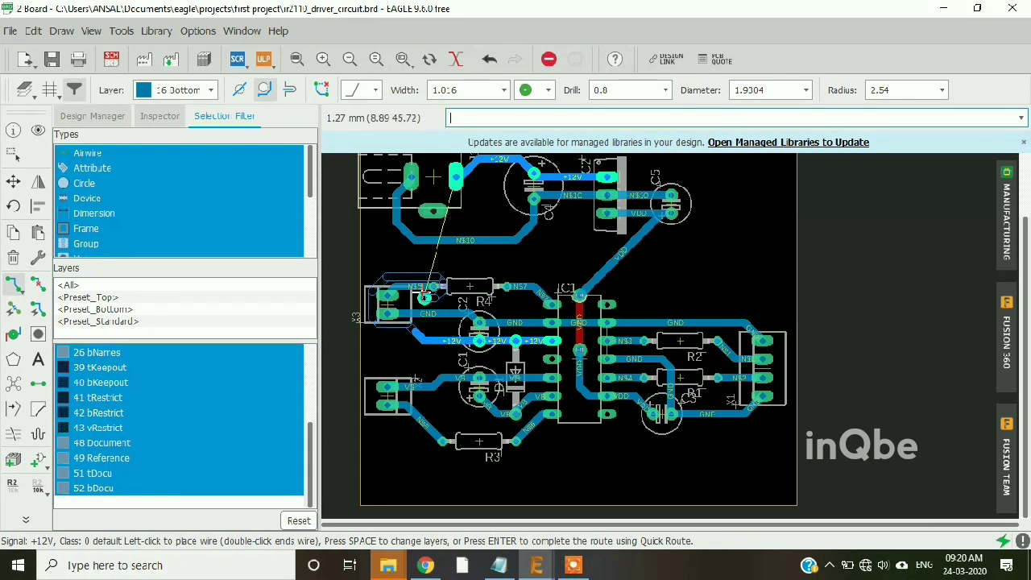
{"action": "key", "text": "space"}
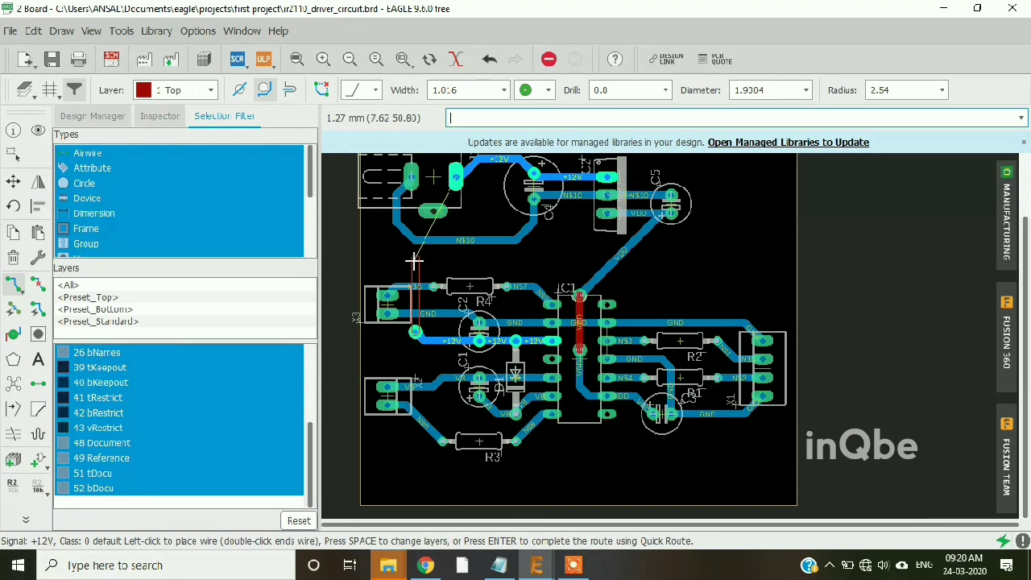
{"action": "left_click", "coordinate": [414, 260]}
{"action": "left_click", "coordinate": [414, 261]}
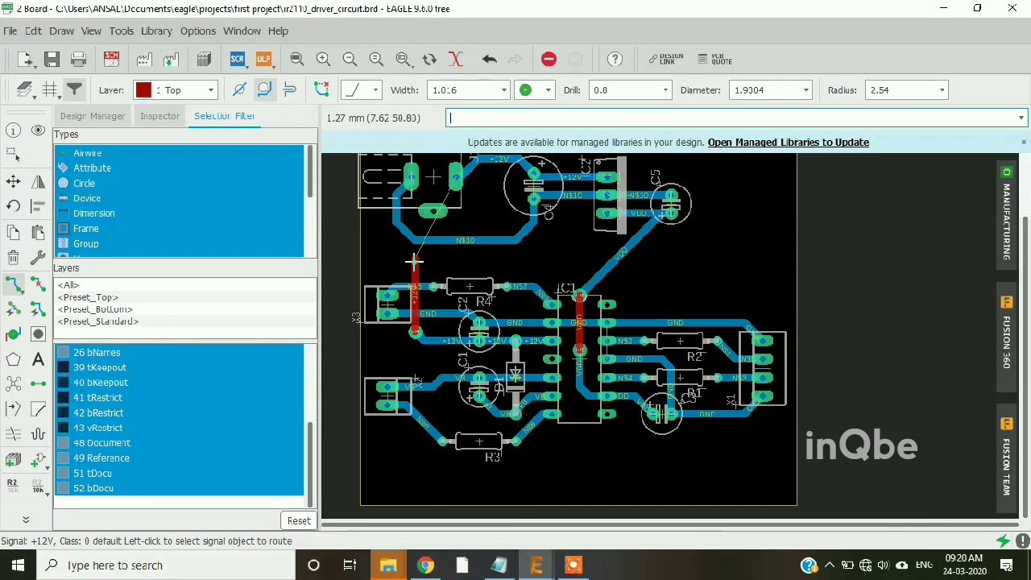
{"action": "left_click", "coordinate": [414, 256]}
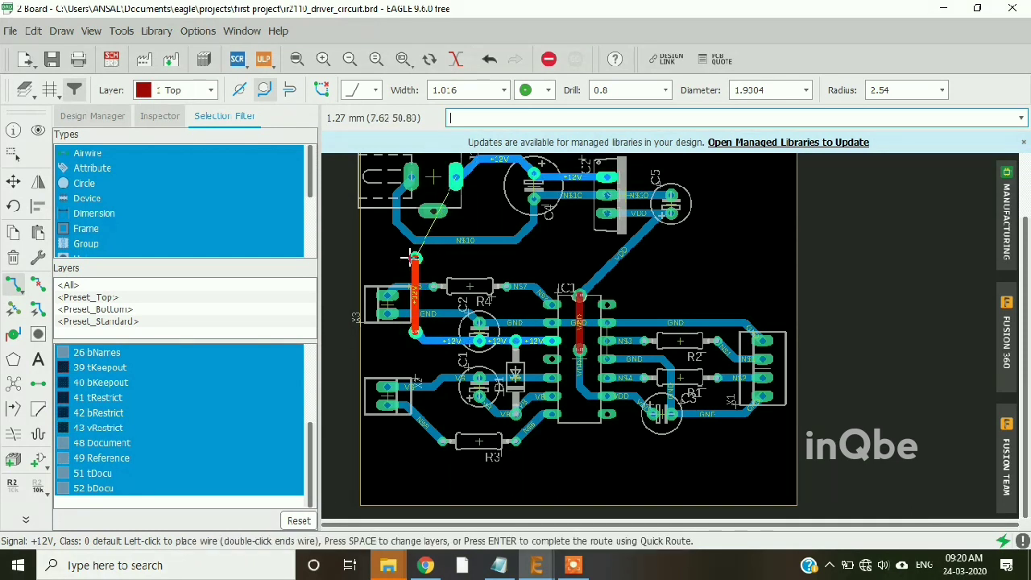
Continue +12V on the bottom layer above R4, cross N$10 on the top layer, and finish at the power jack's +12V pad
{"action": "key", "text": "space"}
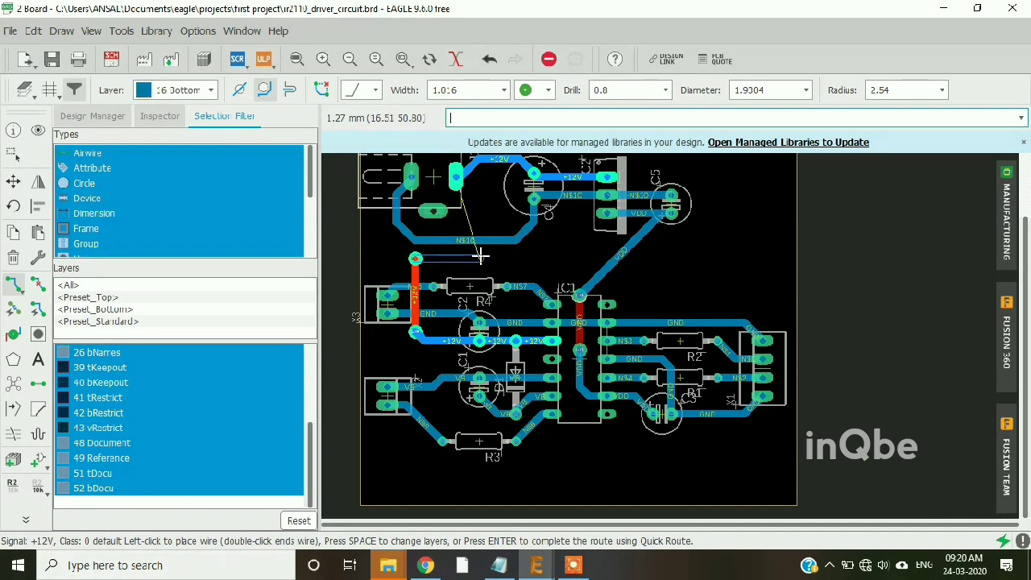
{"action": "left_click", "coordinate": [483, 256]}
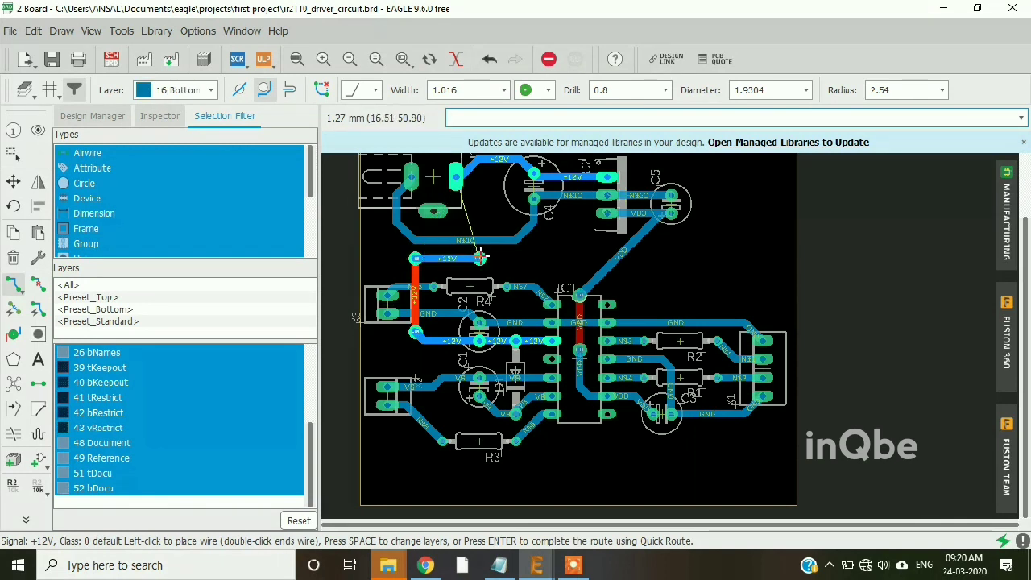
{"action": "key", "text": "space"}
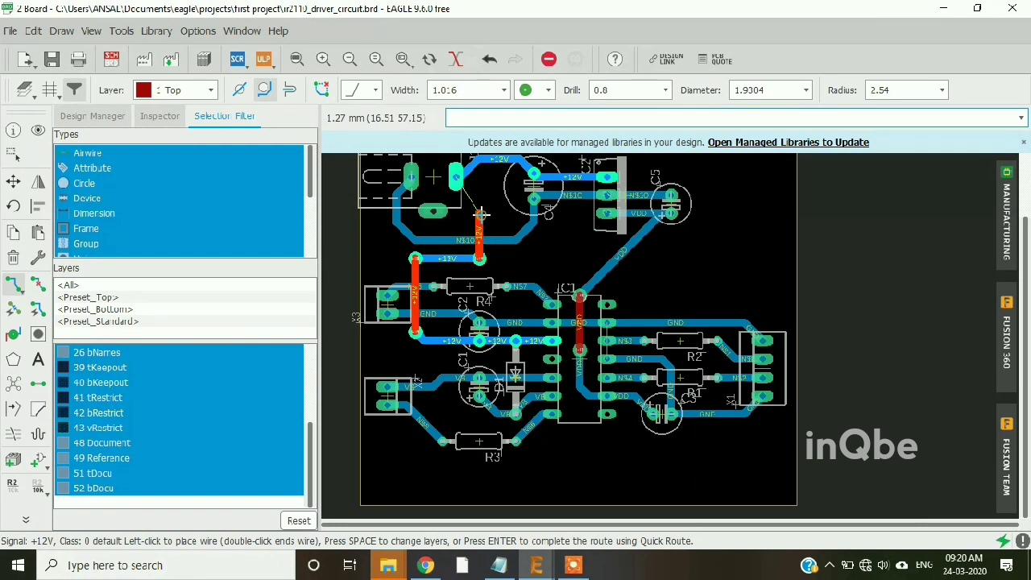
{"action": "left_click", "coordinate": [479, 213]}
{"action": "key", "text": "space"}
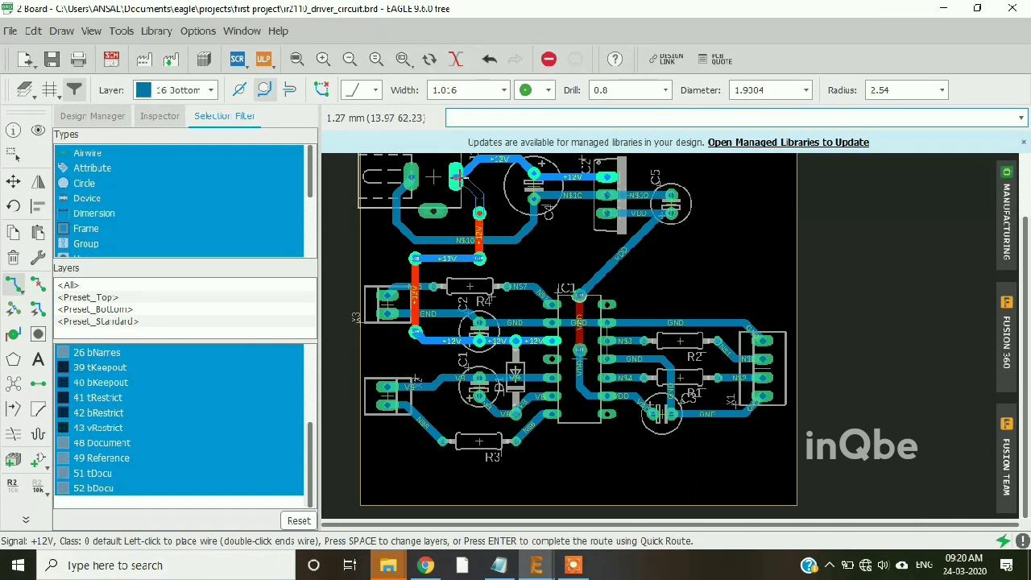
{"action": "left_click", "coordinate": [456, 176]}
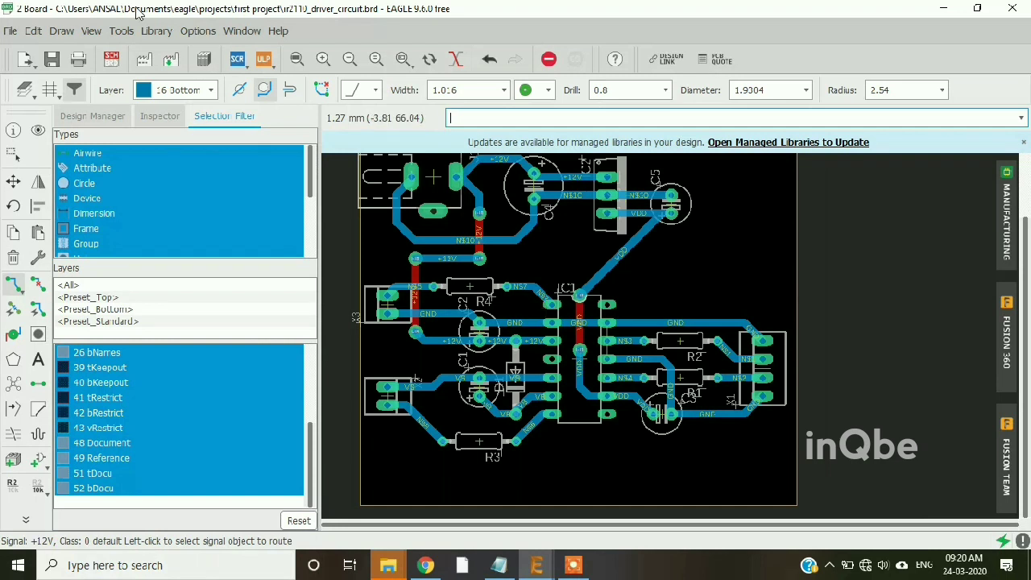
Run the design rule check with the default rules and locate the listed error on the board
{"action": "left_click", "coordinate": [122, 31]}
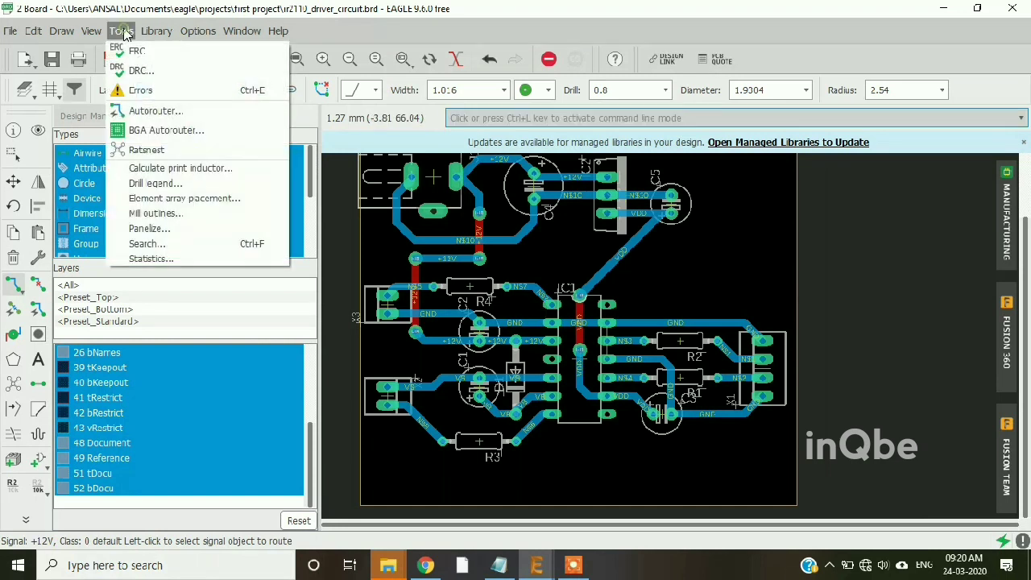
{"action": "left_click", "coordinate": [135, 71]}
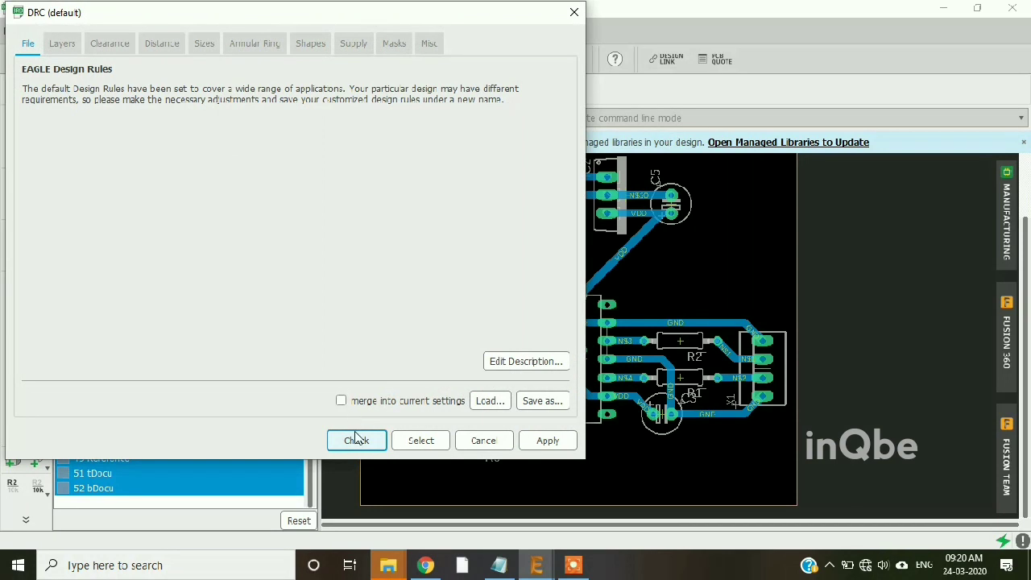
{"action": "left_click", "coordinate": [357, 441]}
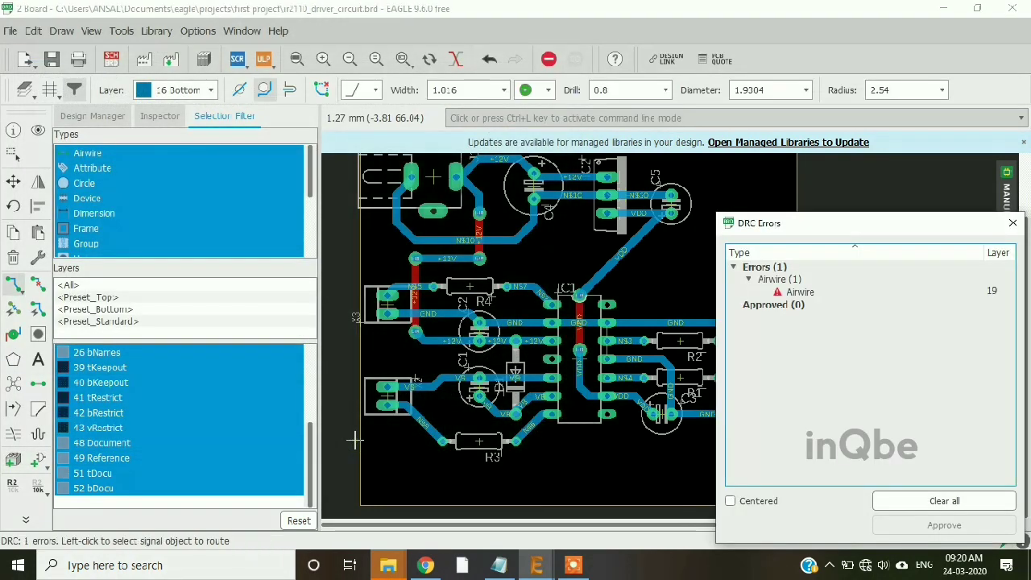
{"action": "left_click", "coordinate": [789, 294]}
{"action": "scroll", "coordinate": [594, 323], "scroll_direction": "up", "scroll_amount": 3}
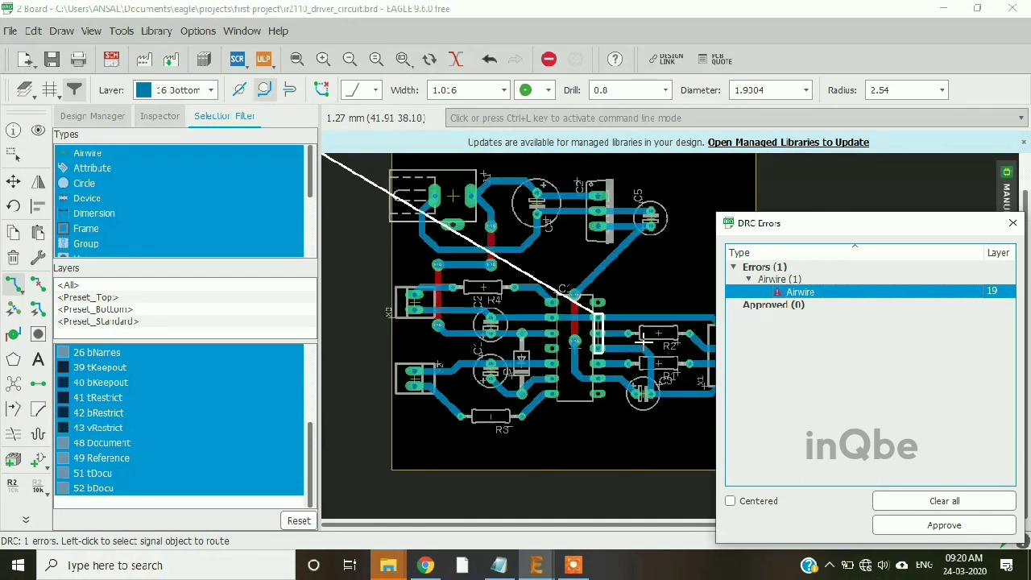
{"action": "scroll", "coordinate": [595, 323], "scroll_direction": "up", "scroll_amount": 3}
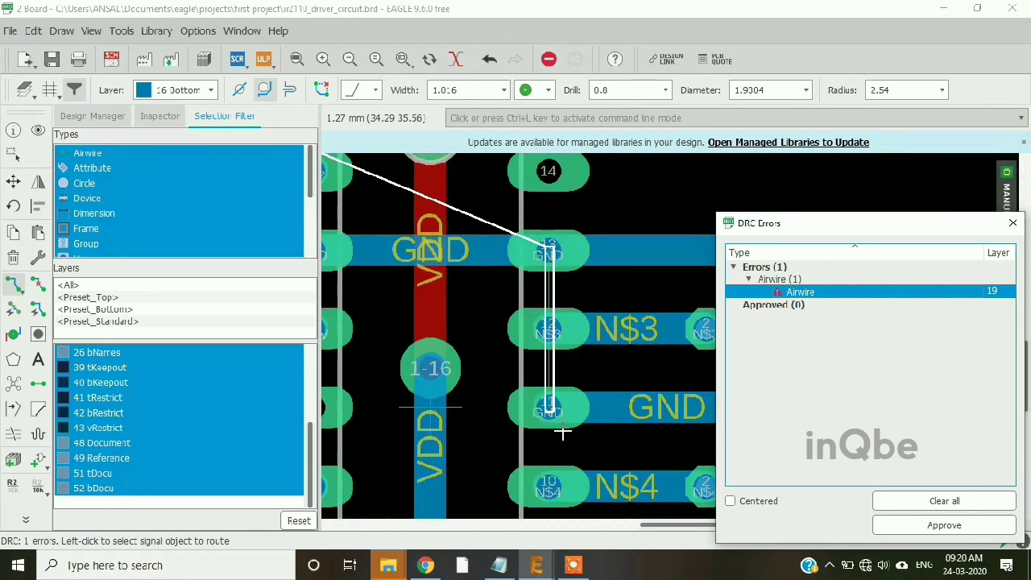
{"action": "left_click", "coordinate": [1012, 224]}
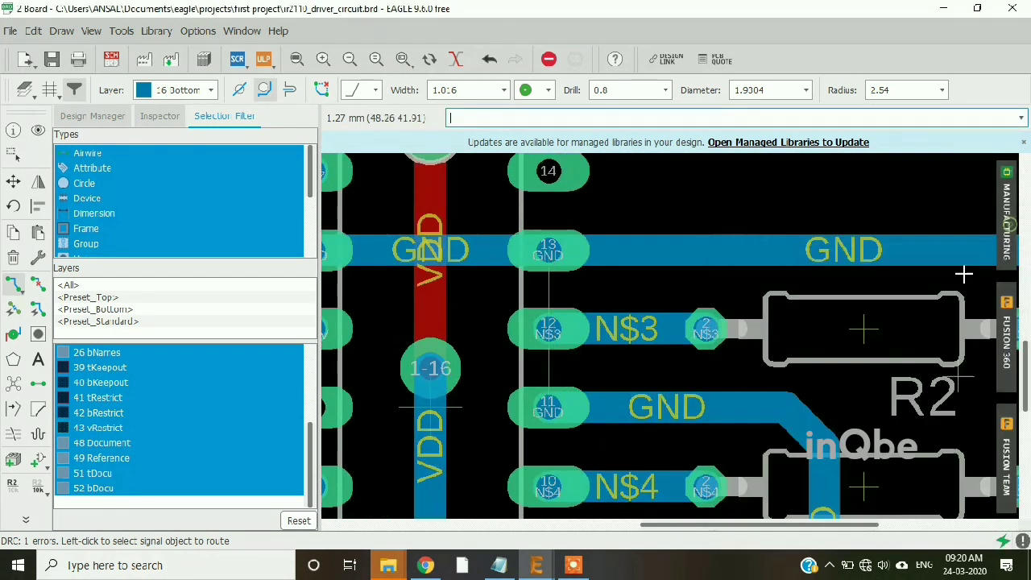
Route a GND link on the bottom layer from IC1 pin 11's trace up through R2 to pin 13's GND trace
{"action": "left_click", "coordinate": [16, 293]}
{"action": "scroll", "coordinate": [548, 409], "scroll_direction": "down", "scroll_amount": 2}
{"action": "left_click", "coordinate": [554, 403]}
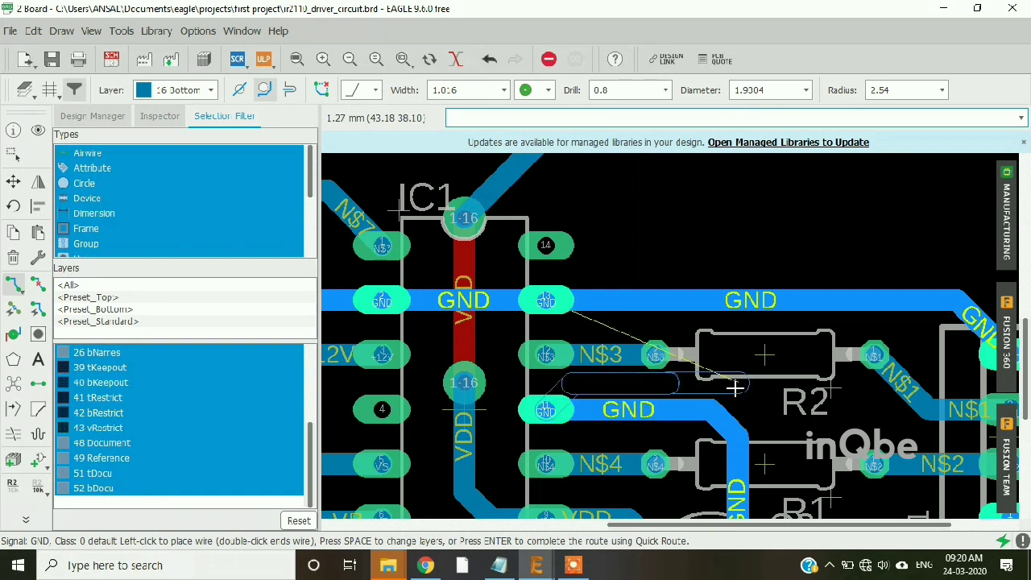
{"action": "left_click", "coordinate": [705, 404]}
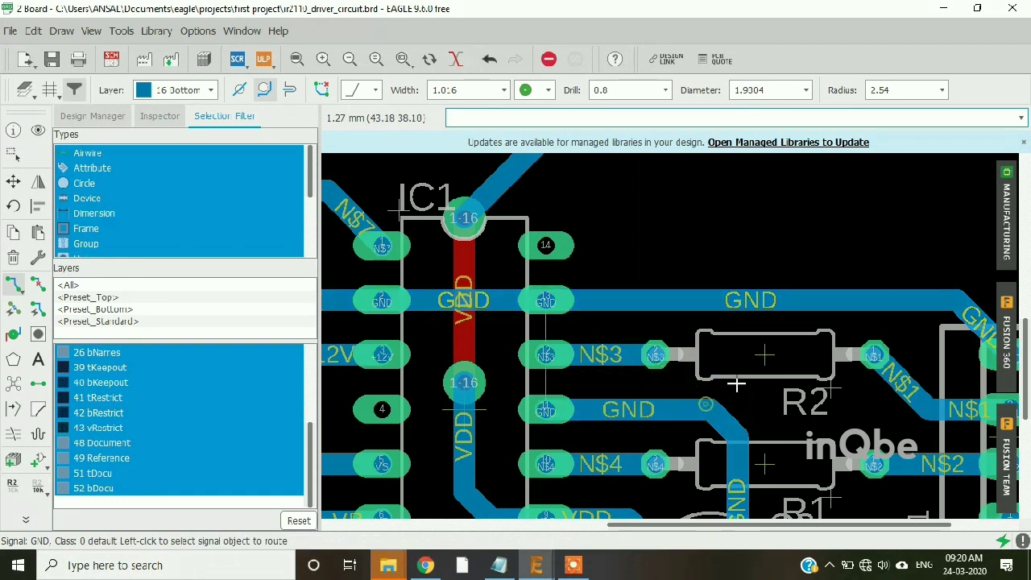
{"action": "scroll", "coordinate": [701, 415], "scroll_direction": "down", "scroll_amount": 2}
{"action": "scroll", "coordinate": [701, 415], "scroll_direction": "up", "scroll_amount": 2}
{"action": "left_click", "coordinate": [717, 407]}
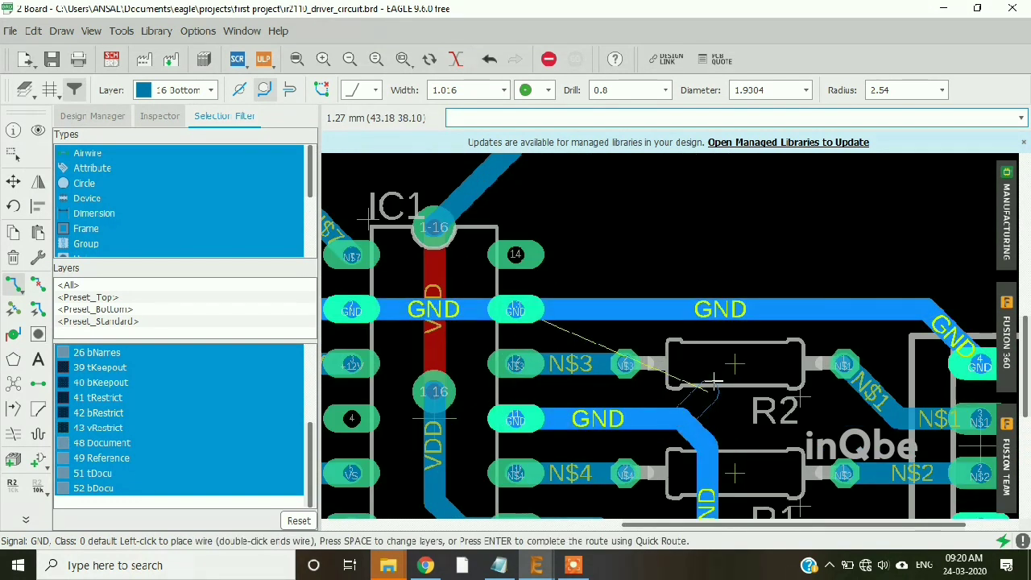
{"action": "left_click", "coordinate": [689, 315]}
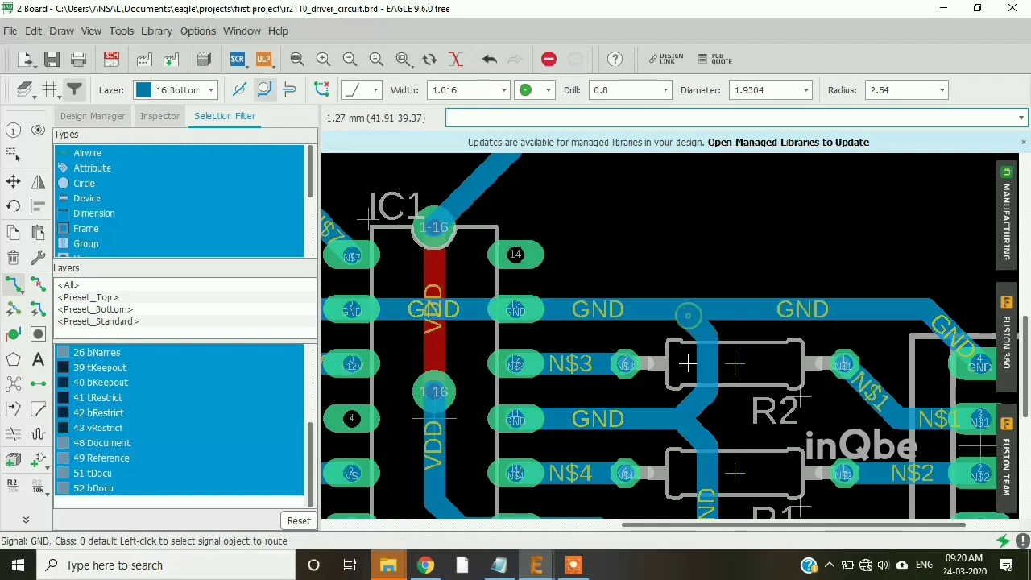
Rip up the horizontal GND segment above R2 between the new link and the diagonal at X1's top pad
{"action": "left_click", "coordinate": [39, 287]}
{"action": "scroll", "coordinate": [660, 391], "scroll_direction": "down", "scroll_amount": 2}
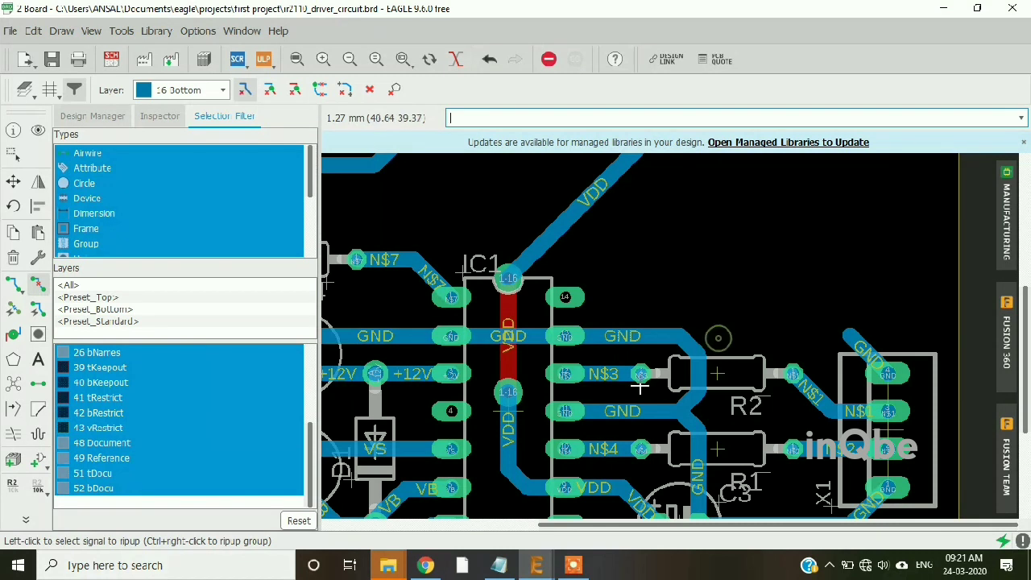
Route GND on the bottom layer from the junction above R2 to the diagonal trace at X1's top pad
{"action": "left_click", "coordinate": [13, 283]}
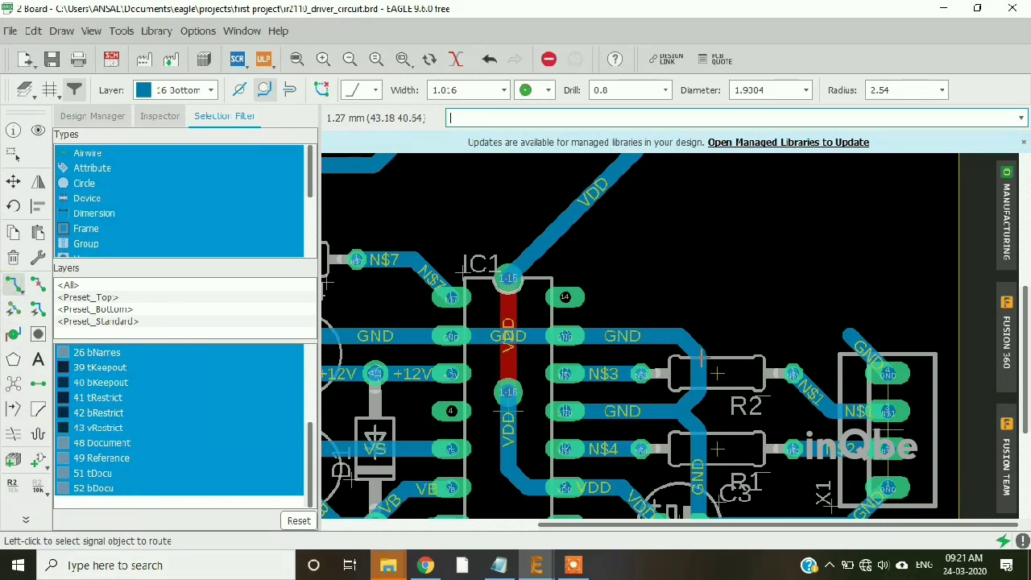
{"action": "left_click", "coordinate": [693, 352]}
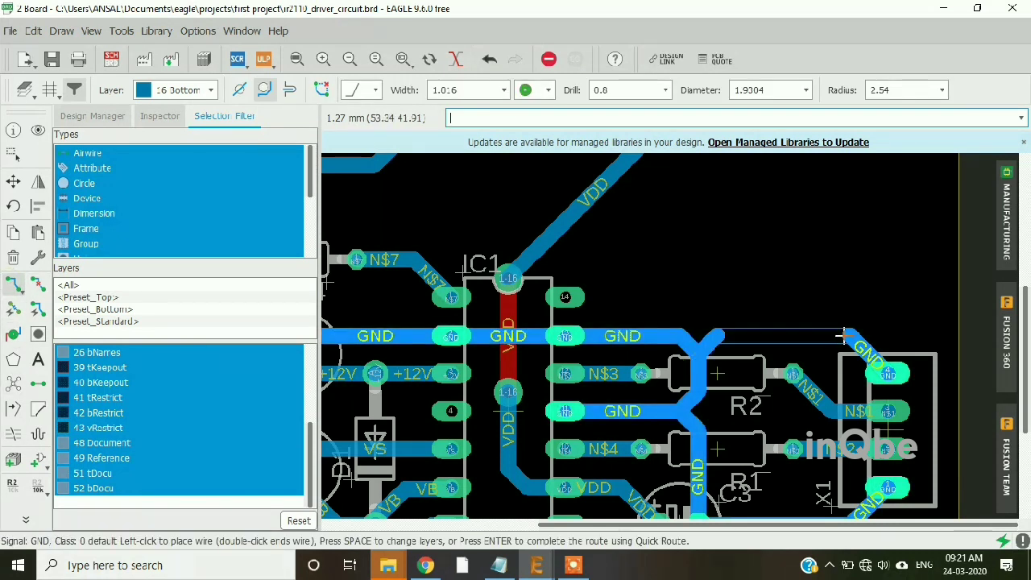
{"action": "left_click", "coordinate": [847, 333]}
Run the design rule check with the default rules and save the board
{"action": "scroll", "coordinate": [848, 333], "scroll_direction": "down", "scroll_amount": 5}
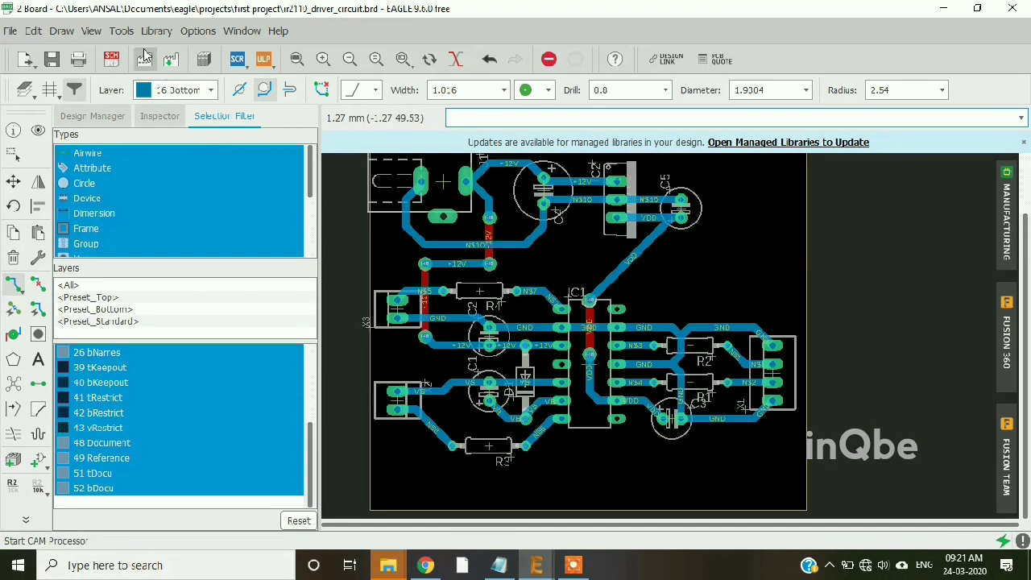
{"action": "left_click", "coordinate": [121, 31]}
{"action": "left_click", "coordinate": [137, 71]}
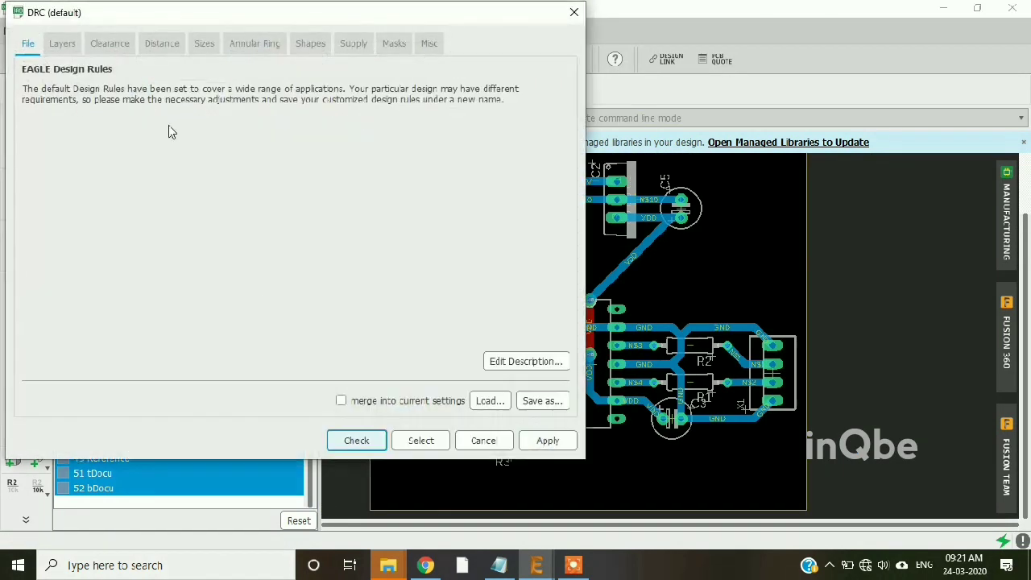
{"action": "left_click", "coordinate": [352, 439]}
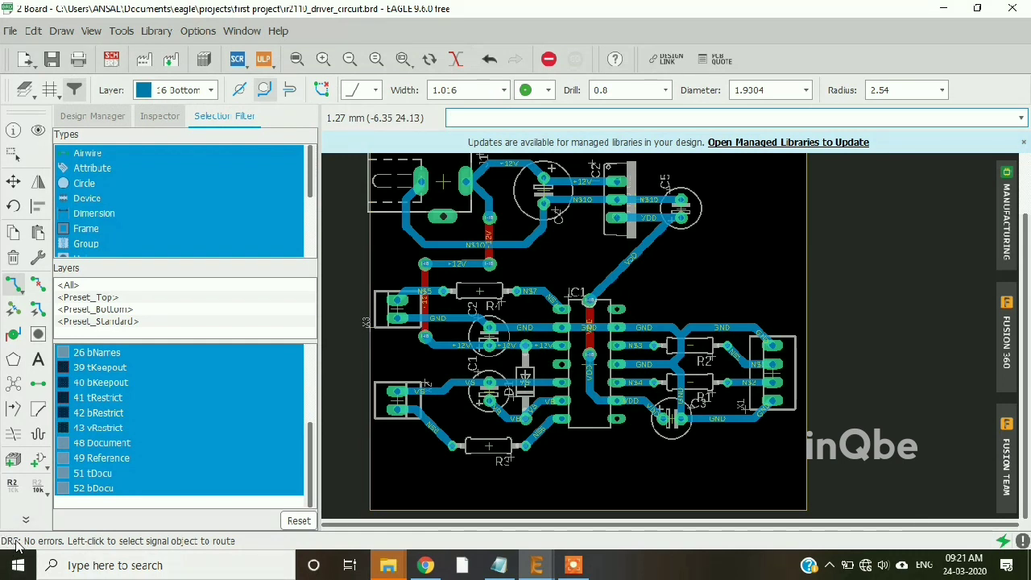
{"action": "scroll", "coordinate": [575, 439], "scroll_direction": "down", "scroll_amount": 1}
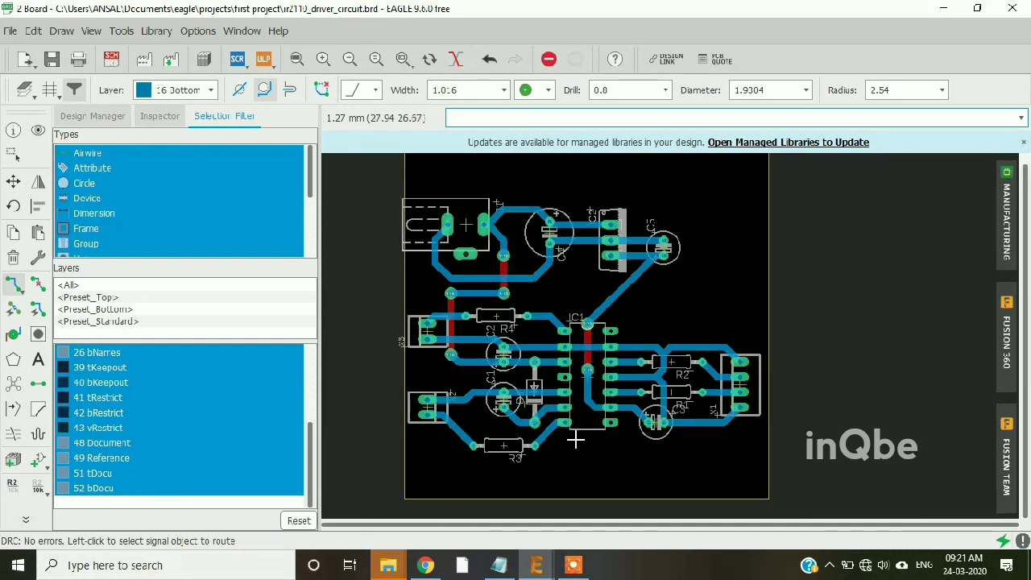
{"action": "key", "text": "ctrl+s"}
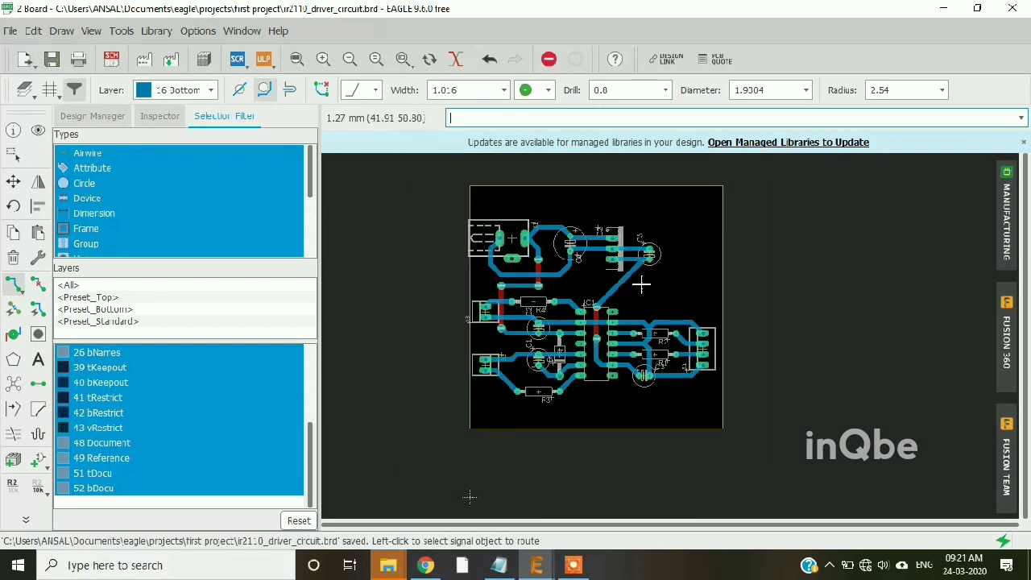
Place a mounting hole with a 3.5 mm drill in each of the board's four corners
{"action": "scroll", "coordinate": [678, 303], "scroll_direction": "down", "scroll_amount": 2}
{"action": "scroll", "coordinate": [638, 309], "scroll_direction": "up", "scroll_amount": 1}
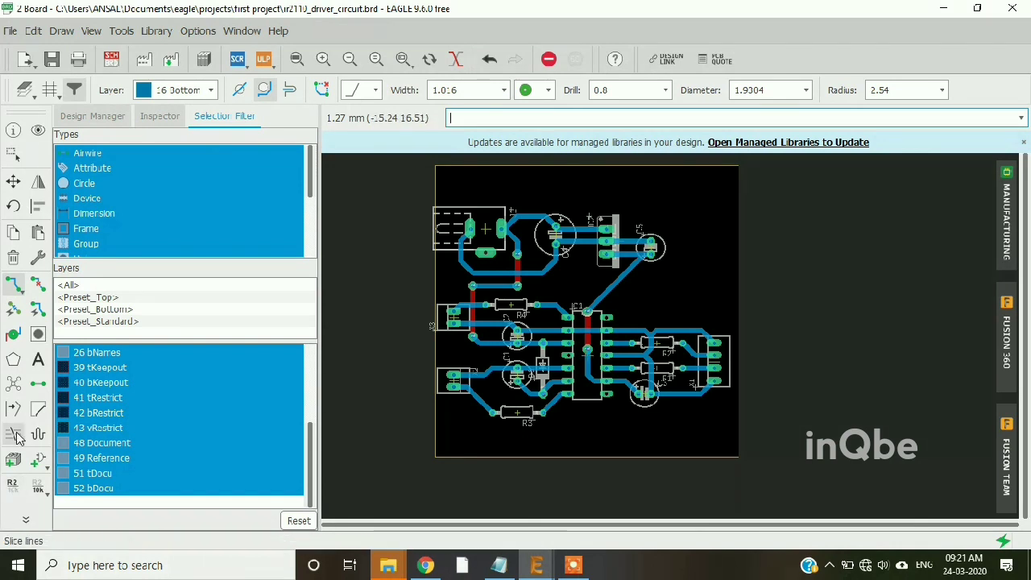
{"action": "left_click", "coordinate": [37, 335]}
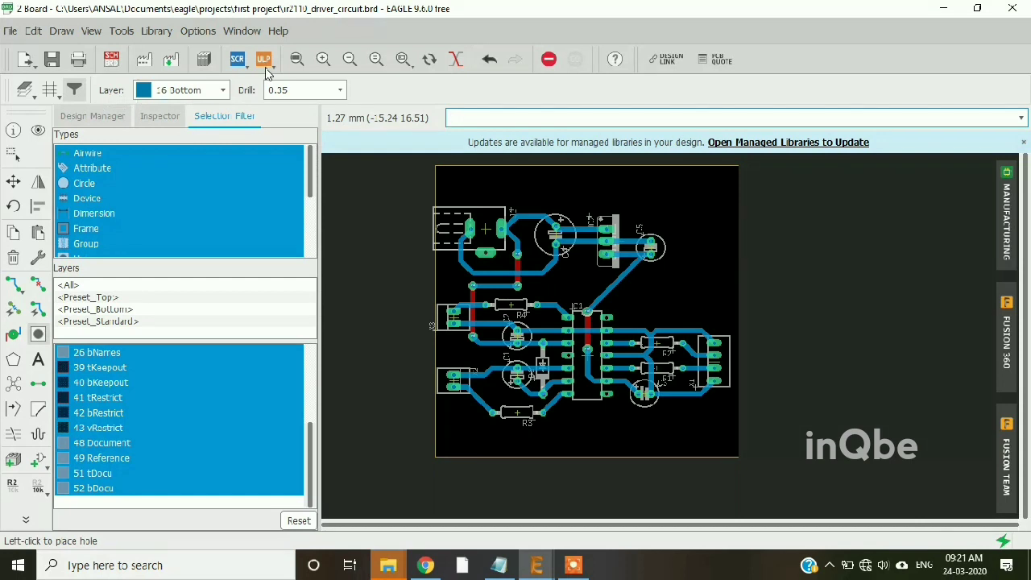
{"action": "left_click", "coordinate": [339, 90]}
{"action": "scroll", "coordinate": [310, 195], "scroll_direction": "down", "scroll_amount": 2}
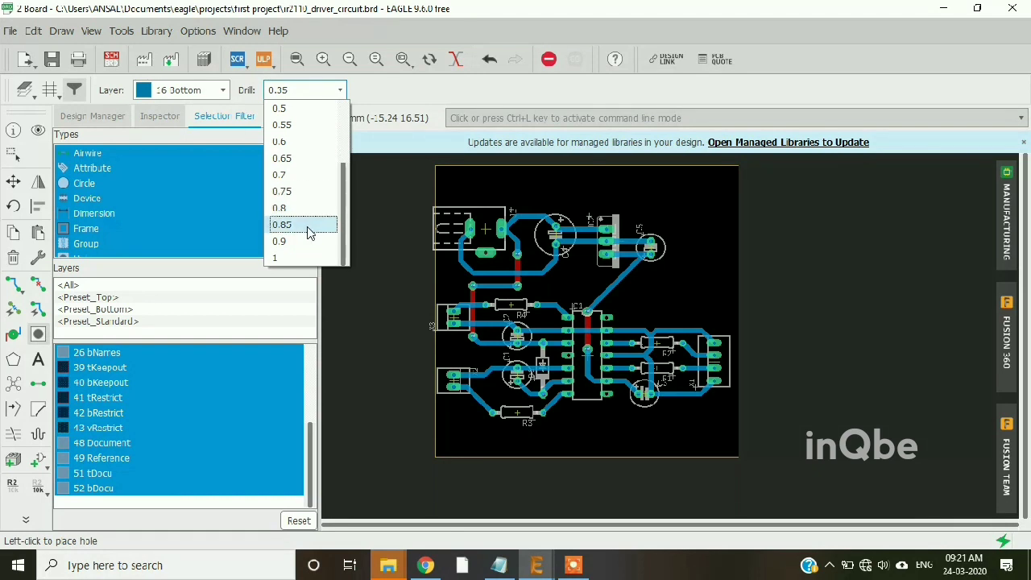
{"action": "left_click", "coordinate": [300, 90]}
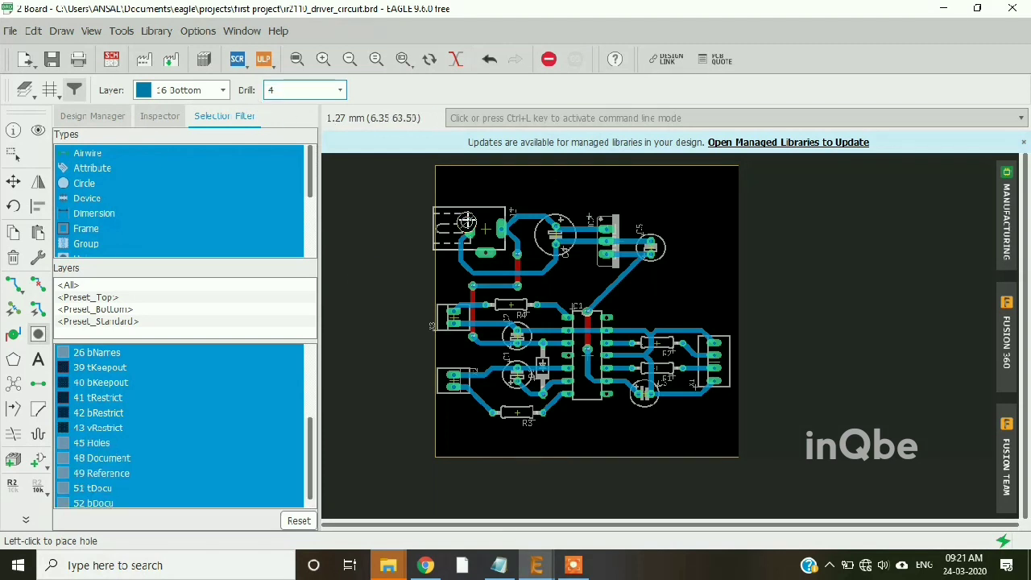
{"action": "scroll", "coordinate": [461, 209], "scroll_direction": "up", "scroll_amount": 2}
{"action": "scroll", "coordinate": [377, 182], "scroll_direction": "down", "scroll_amount": 2}
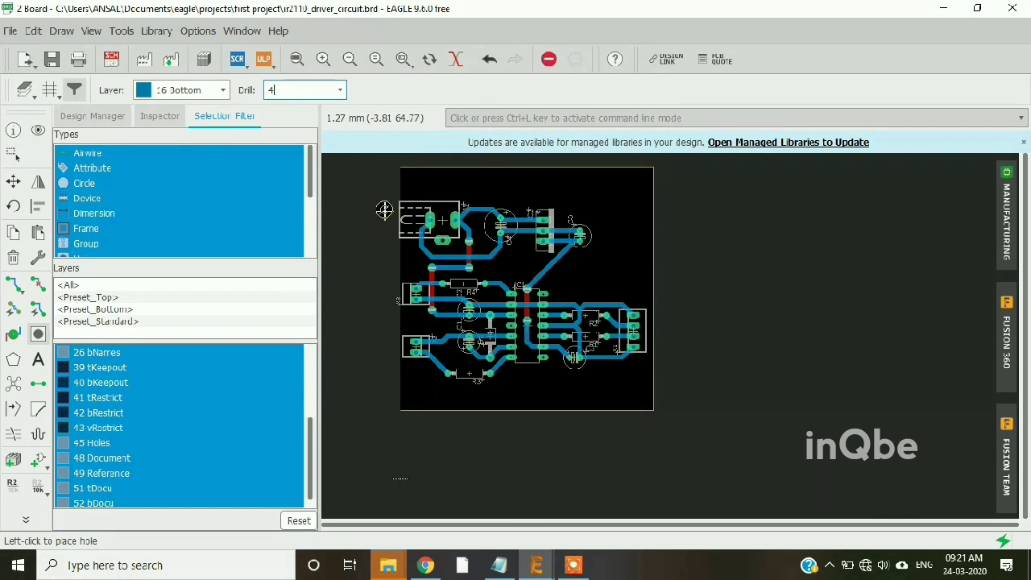
{"action": "scroll", "coordinate": [415, 199], "scroll_direction": "up", "scroll_amount": 1}
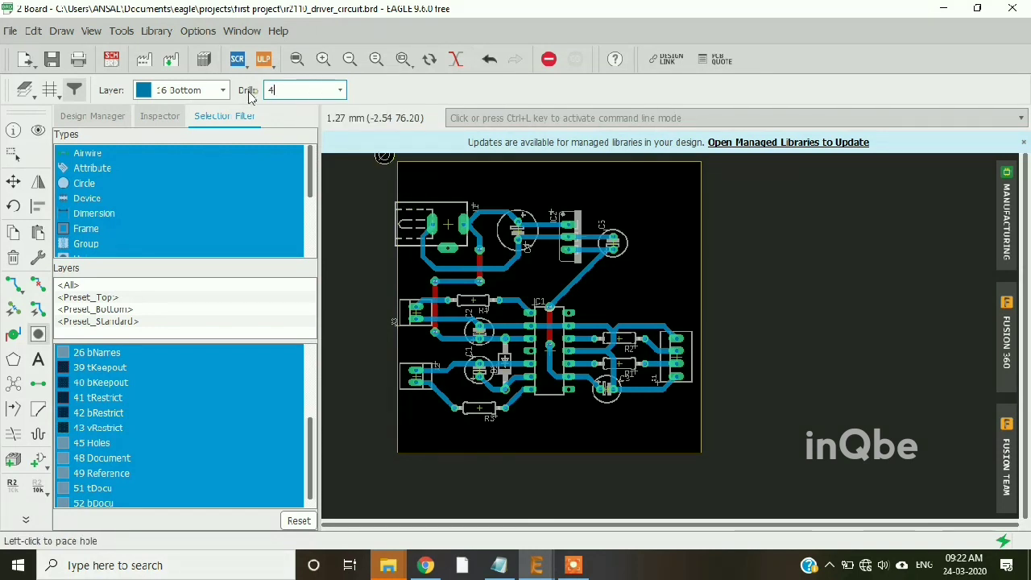
{"action": "type", "text": "3.5"}
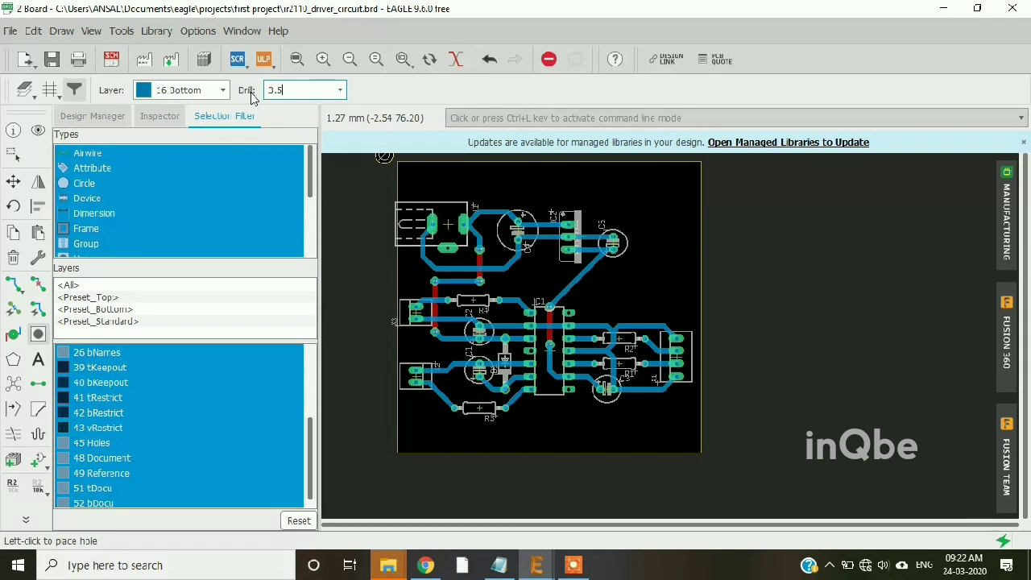
{"action": "left_click", "coordinate": [417, 181]}
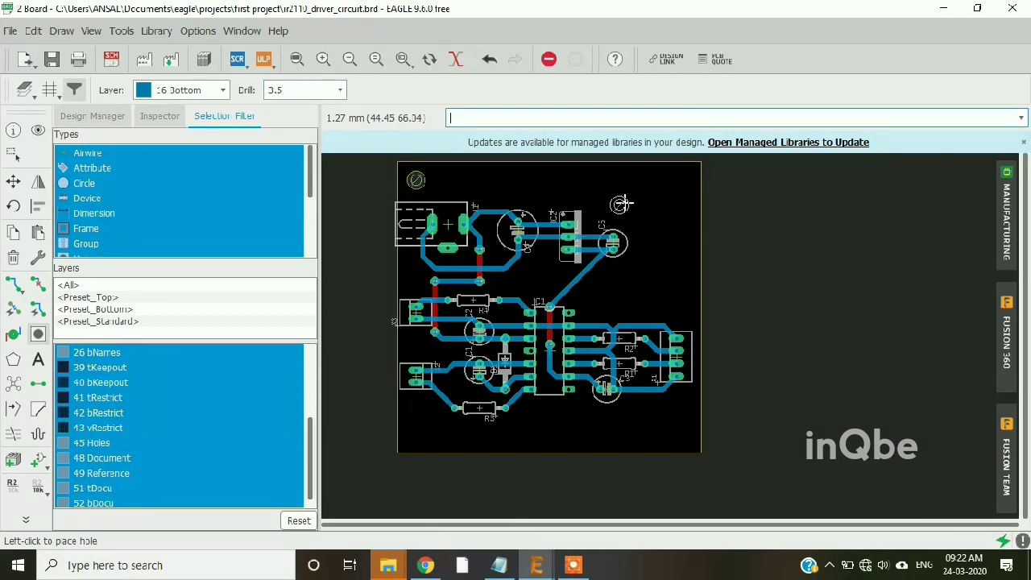
{"action": "left_click", "coordinate": [676, 181]}
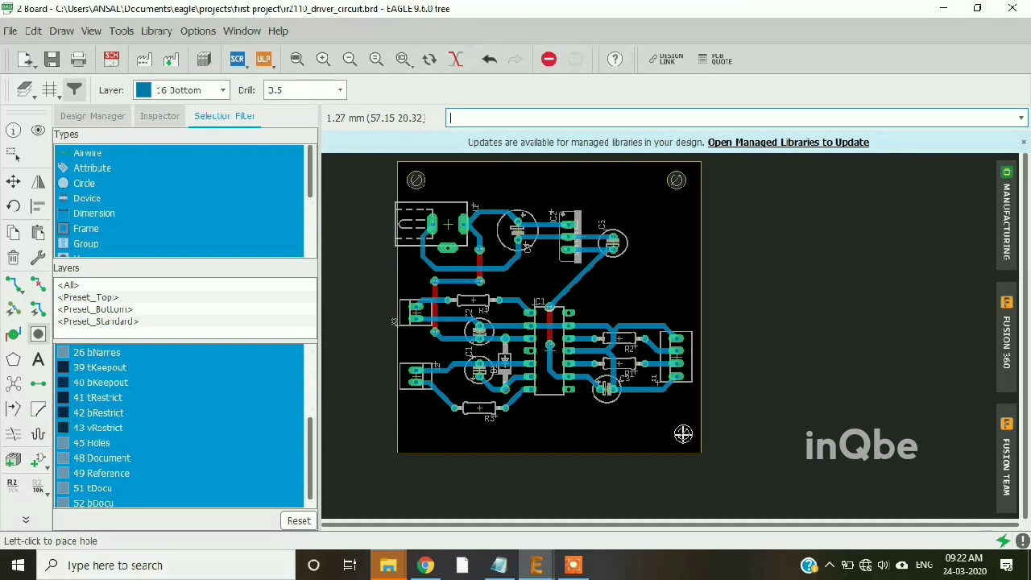
{"action": "left_click", "coordinate": [683, 434]}
{"action": "left_click", "coordinate": [414, 433]}
Leave hole placement and save the board file
{"action": "left_click", "coordinate": [12, 153]}
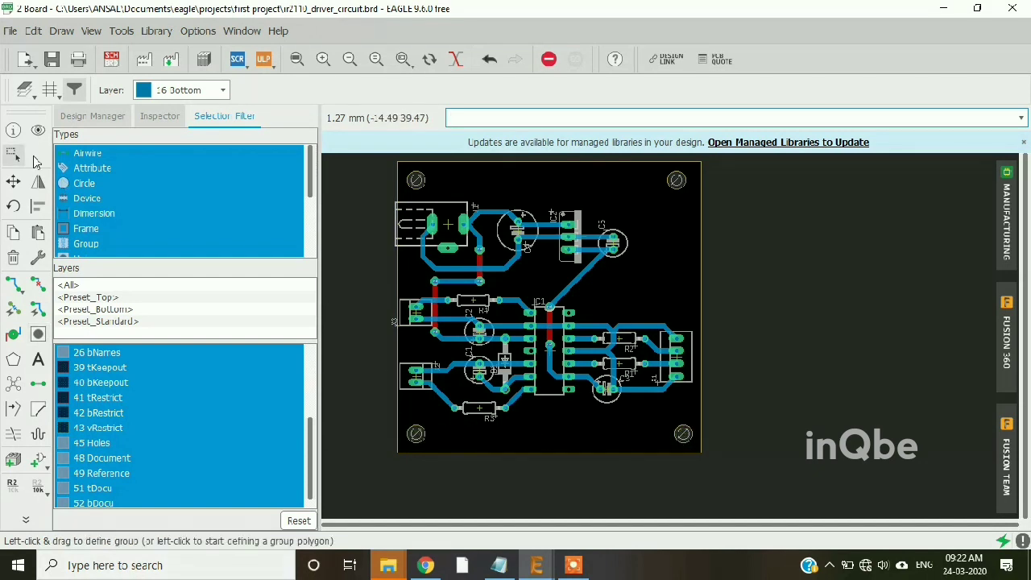
{"action": "left_click", "coordinate": [51, 59]}
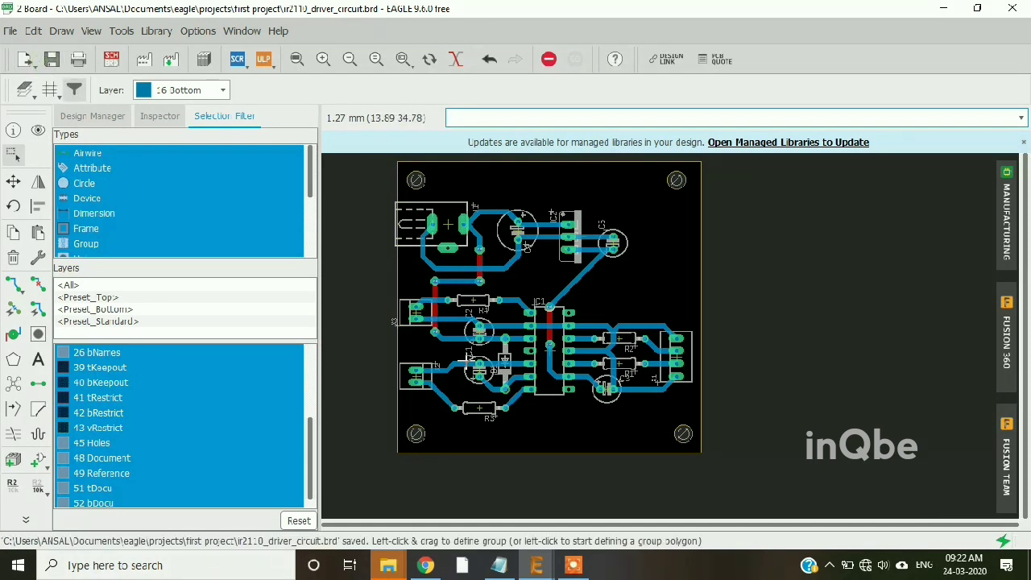
{"action": "left_click", "coordinate": [47, 60]}
{"action": "left_click", "coordinate": [51, 61]}
Turn J1's name label horizontal and place it just above the power jack's upper-right corner
{"action": "scroll", "coordinate": [499, 318], "scroll_direction": "up", "scroll_amount": 1}
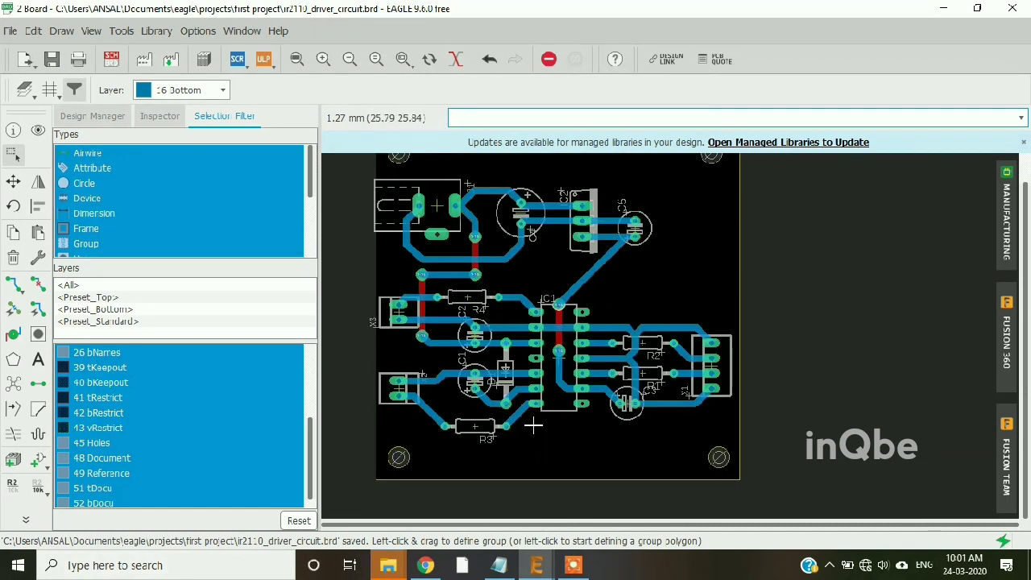
{"action": "scroll", "coordinate": [467, 198], "scroll_direction": "up", "scroll_amount": 3}
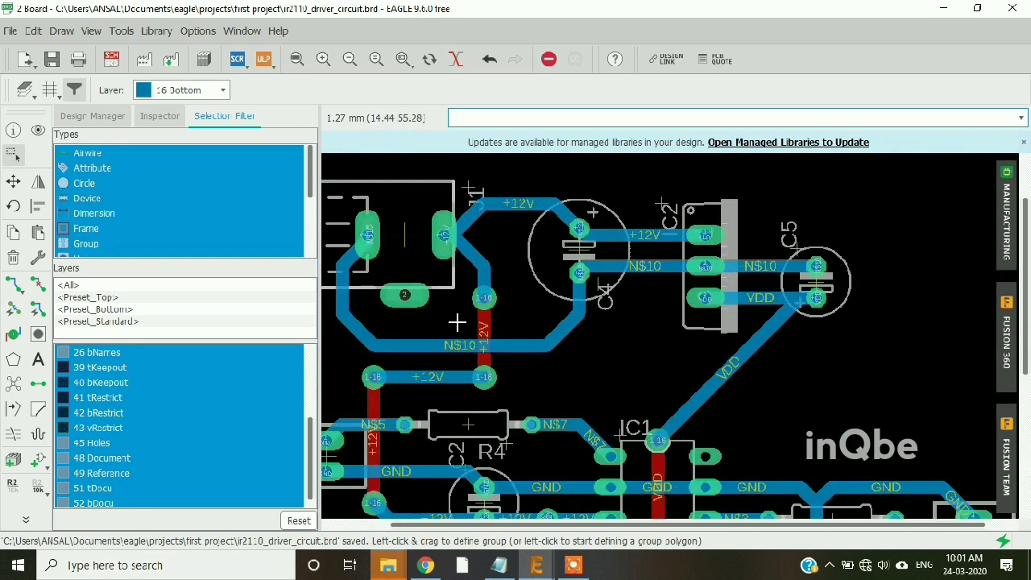
{"action": "left_click", "coordinate": [13, 181]}
{"action": "scroll", "coordinate": [479, 199], "scroll_direction": "down", "scroll_amount": 3}
{"action": "scroll", "coordinate": [464, 266], "scroll_direction": "up", "scroll_amount": 4}
{"action": "left_click", "coordinate": [468, 265]}
{"action": "scroll", "coordinate": [463, 246], "scroll_direction": "down", "scroll_amount": 2}
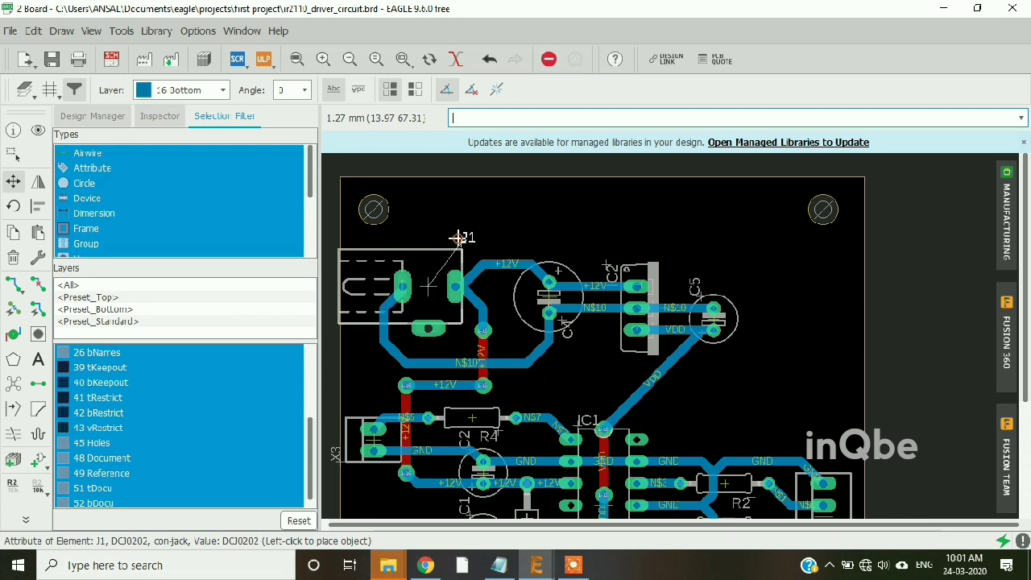
{"action": "left_click", "coordinate": [459, 240]}
Rotate C4's name label to horizontal and place it just outside the capacitor's upper-right edge
{"action": "scroll", "coordinate": [528, 354], "scroll_direction": "up", "scroll_amount": 1}
{"action": "scroll", "coordinate": [531, 349], "scroll_direction": "up", "scroll_amount": 1}
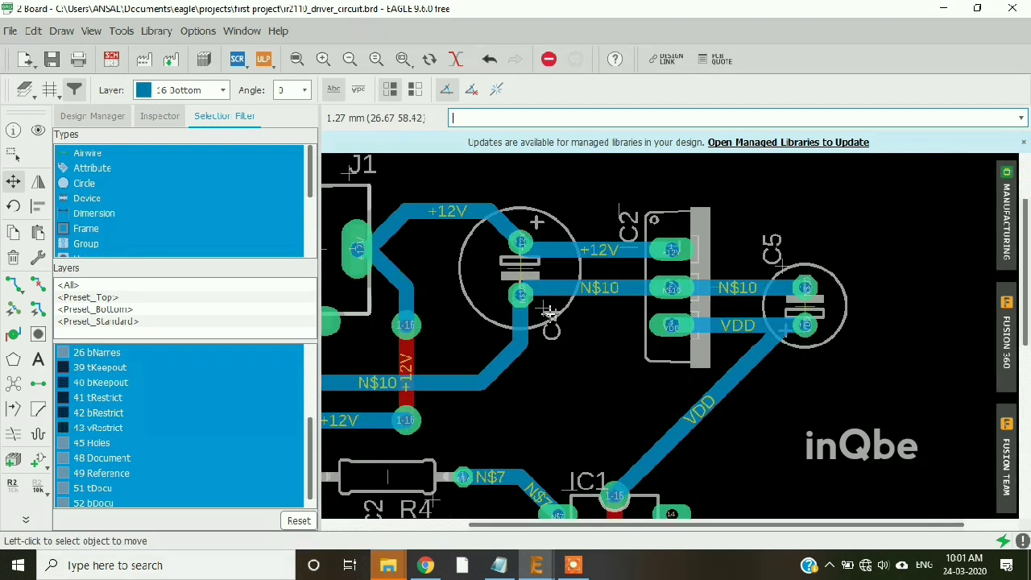
{"action": "left_click", "coordinate": [549, 316]}
{"action": "right_click", "coordinate": [556, 195]}
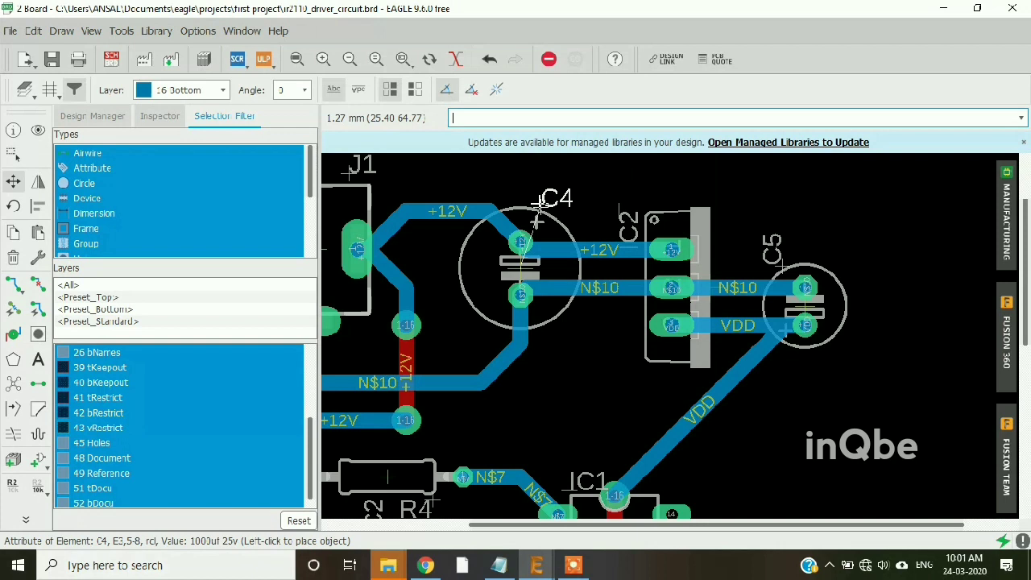
{"action": "left_click", "coordinate": [540, 208]}
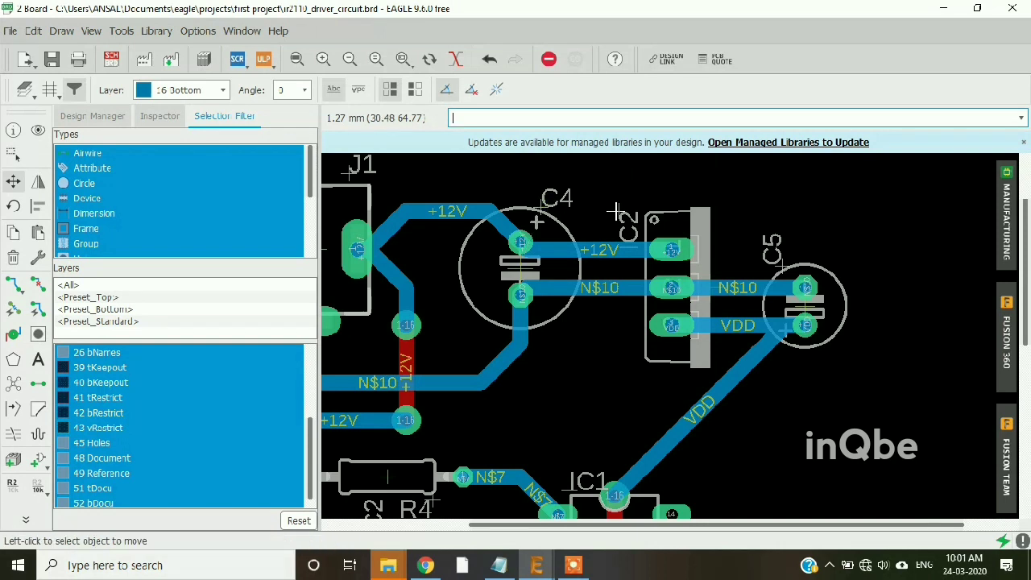
Rotate IC2's name label to horizontal and place it just above the regulator outline
{"action": "left_click", "coordinate": [616, 211]}
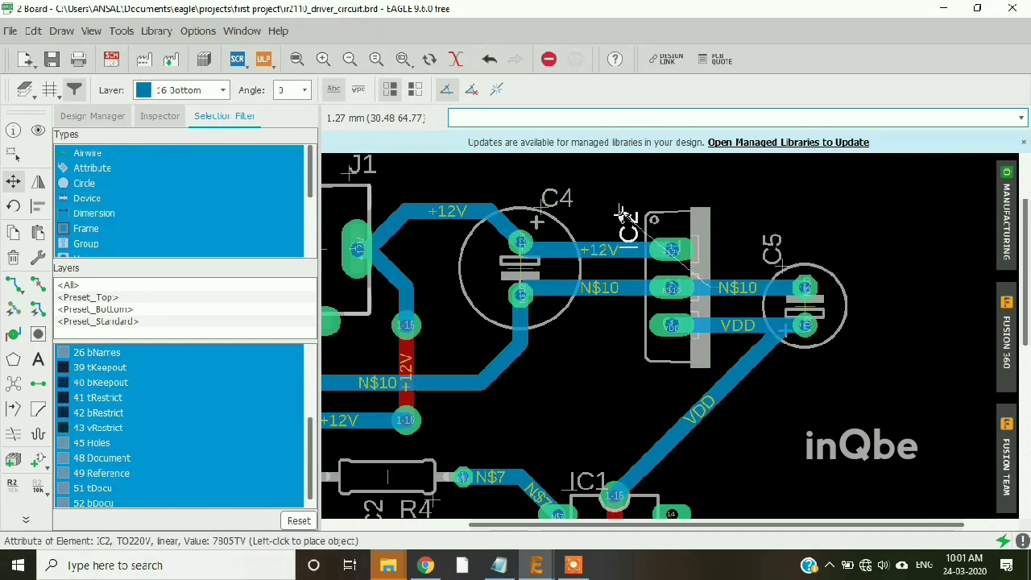
{"action": "scroll", "coordinate": [618, 190], "scroll_direction": "down", "scroll_amount": 1}
{"action": "scroll", "coordinate": [618, 190], "scroll_direction": "up", "scroll_amount": 1}
{"action": "right_click", "coordinate": [648, 207]}
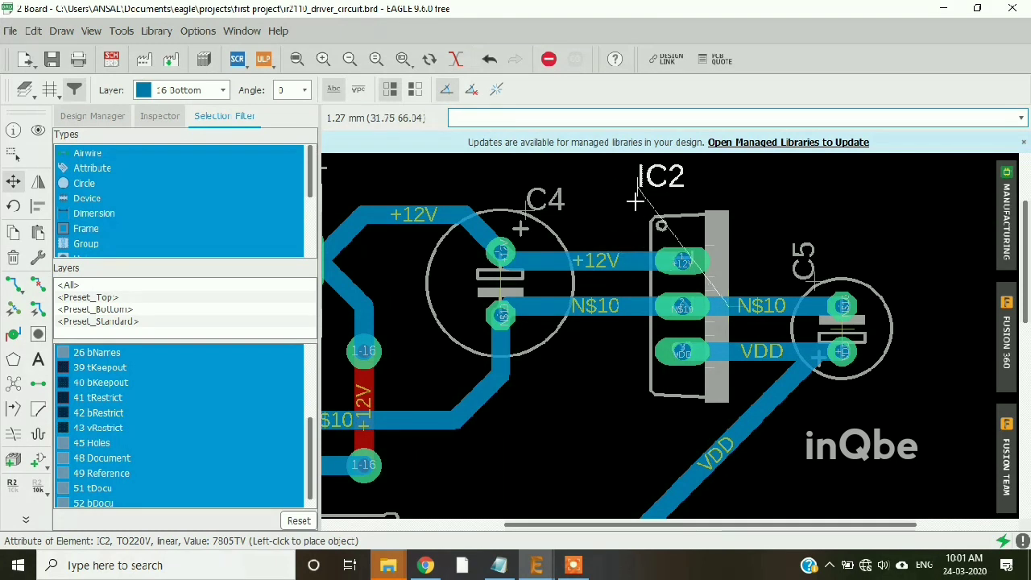
{"action": "left_click", "coordinate": [659, 183]}
{"action": "scroll", "coordinate": [675, 305], "scroll_direction": "down", "scroll_amount": 3}
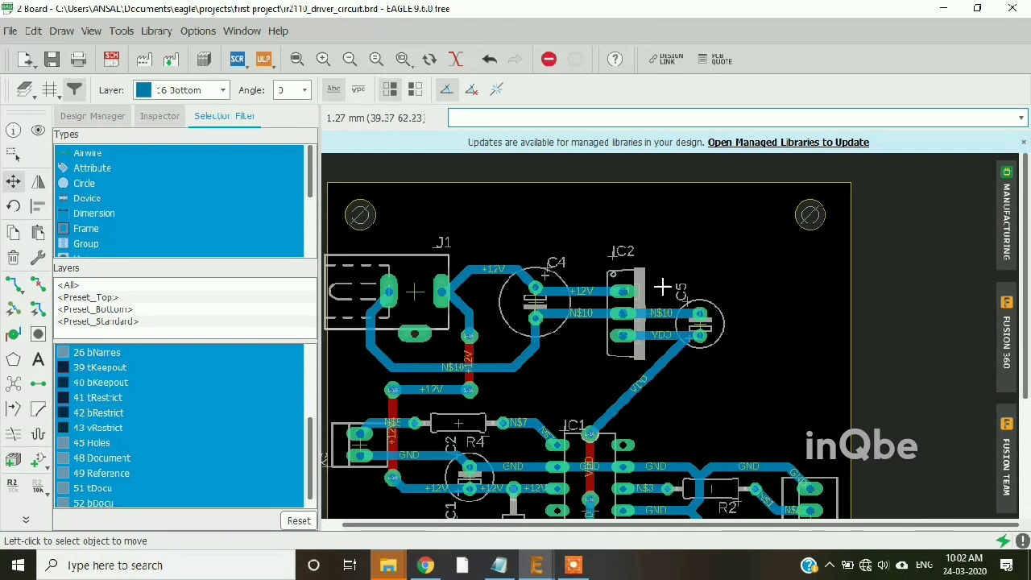
Rotate C5's name label to horizontal and place it just above the capacitor outline
{"action": "scroll", "coordinate": [675, 304], "scroll_direction": "up", "scroll_amount": 3}
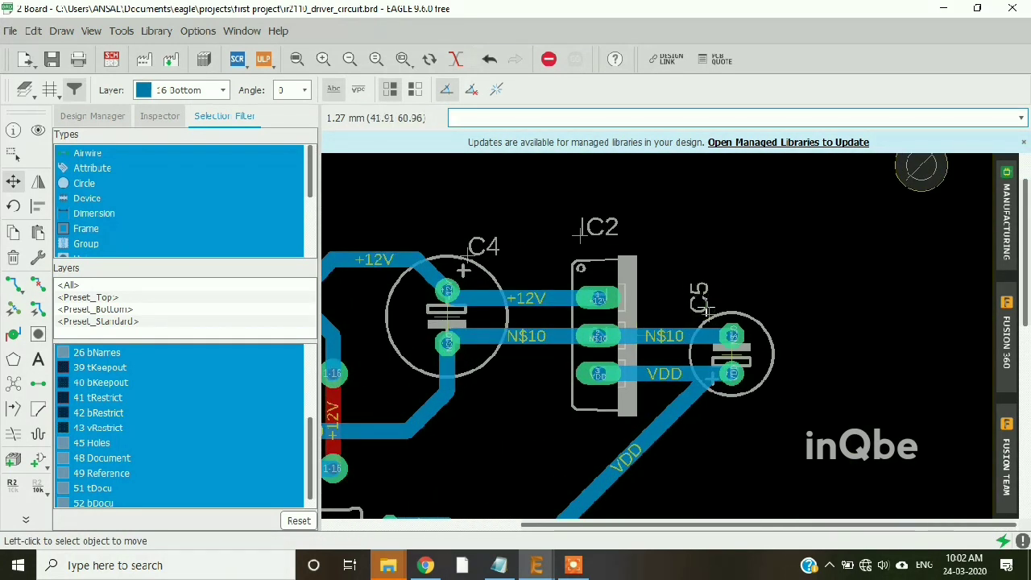
{"action": "left_click", "coordinate": [706, 310]}
{"action": "right_click", "coordinate": [759, 284]}
{"action": "left_click", "coordinate": [759, 282]}
{"action": "scroll", "coordinate": [697, 251], "scroll_direction": "down", "scroll_amount": 3}
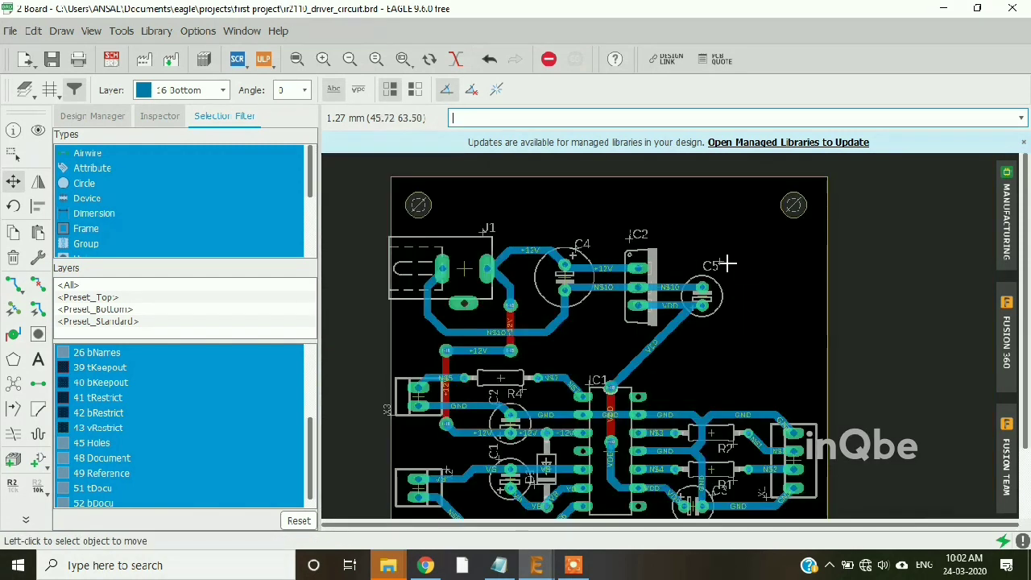
Move C1's name label from above the capacitor to below its lower-left edge, keeping it vertical
{"action": "scroll", "coordinate": [741, 271], "scroll_direction": "down", "scroll_amount": 2}
{"action": "scroll", "coordinate": [551, 400], "scroll_direction": "up", "scroll_amount": 3}
{"action": "scroll", "coordinate": [541, 367], "scroll_direction": "up", "scroll_amount": 2}
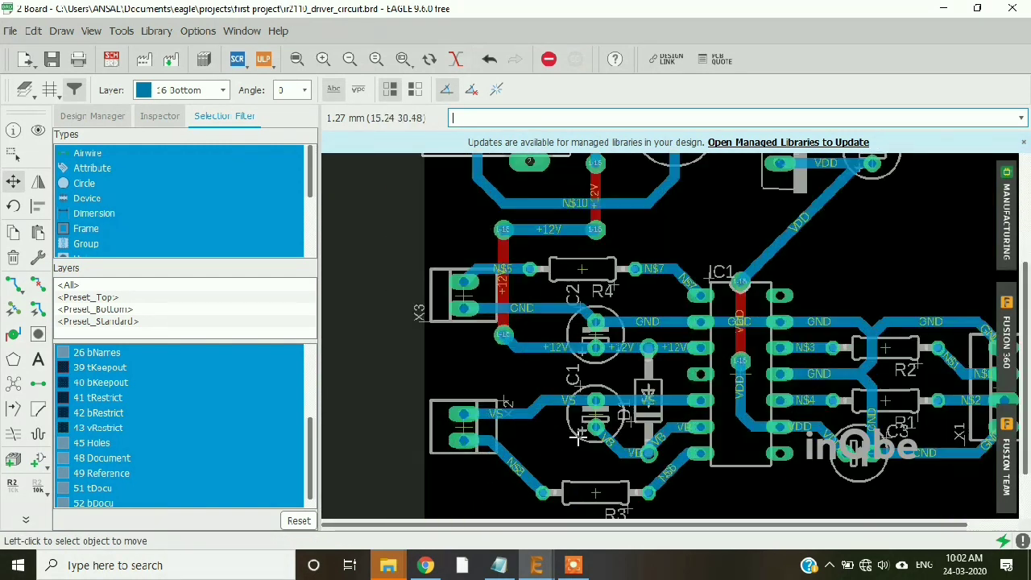
{"action": "scroll", "coordinate": [579, 435], "scroll_direction": "up", "scroll_amount": 1}
{"action": "left_click", "coordinate": [573, 375]}
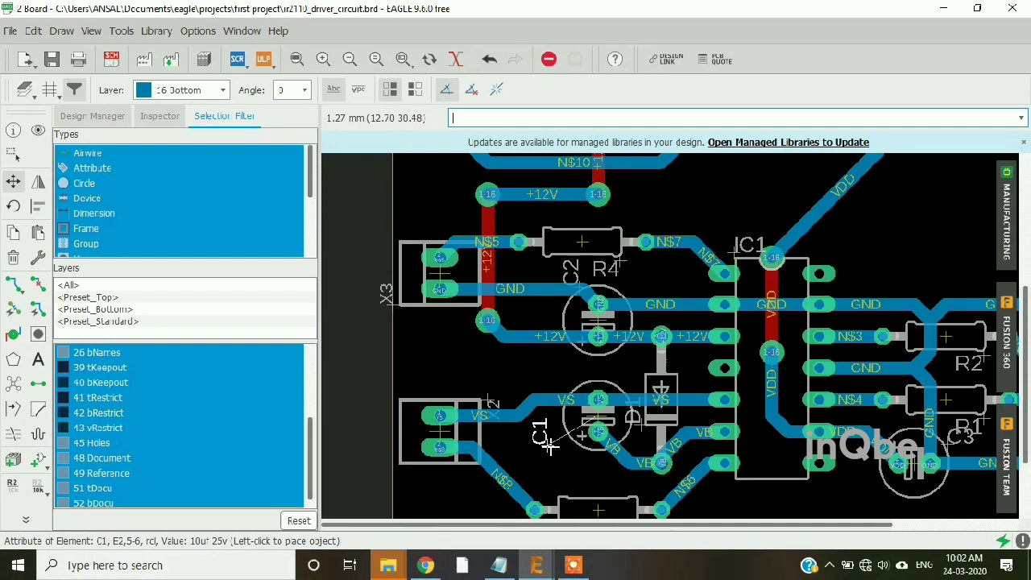
{"action": "left_click", "coordinate": [586, 481]}
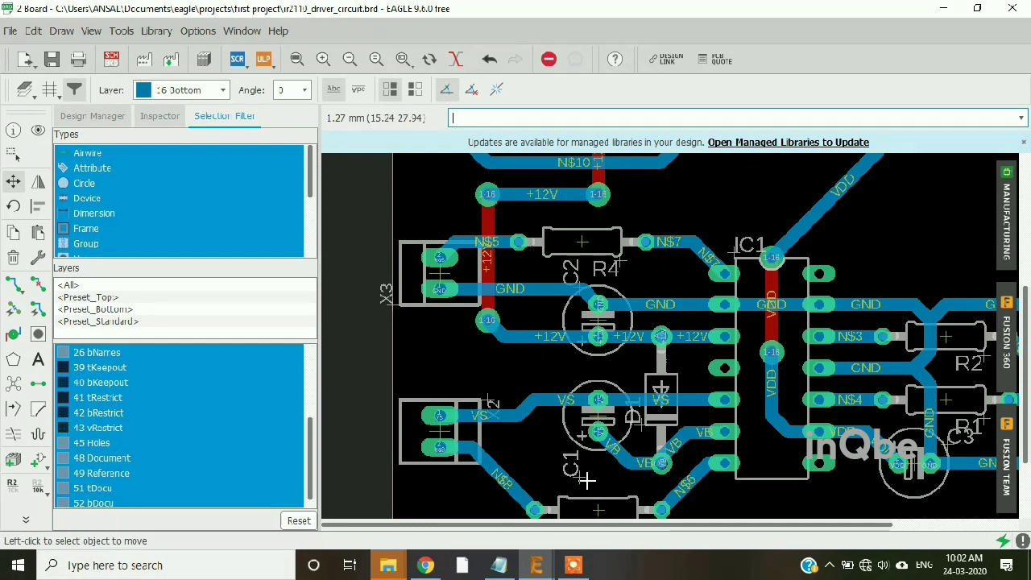
Move C2's name label from beside R4 to the capacitor's lower-left edge, keeping it vertical
{"action": "left_click", "coordinate": [577, 280]}
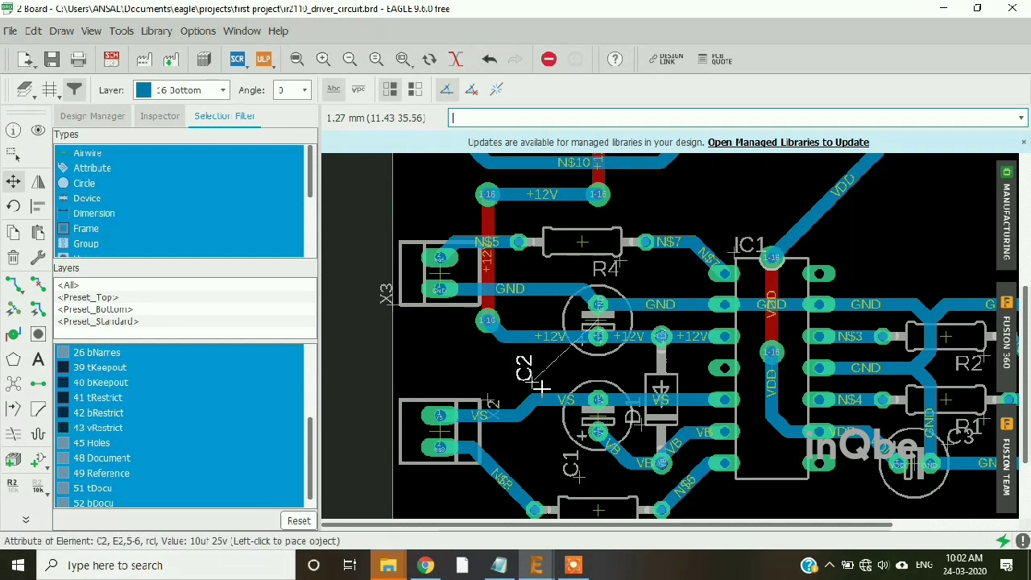
{"action": "left_click", "coordinate": [561, 366]}
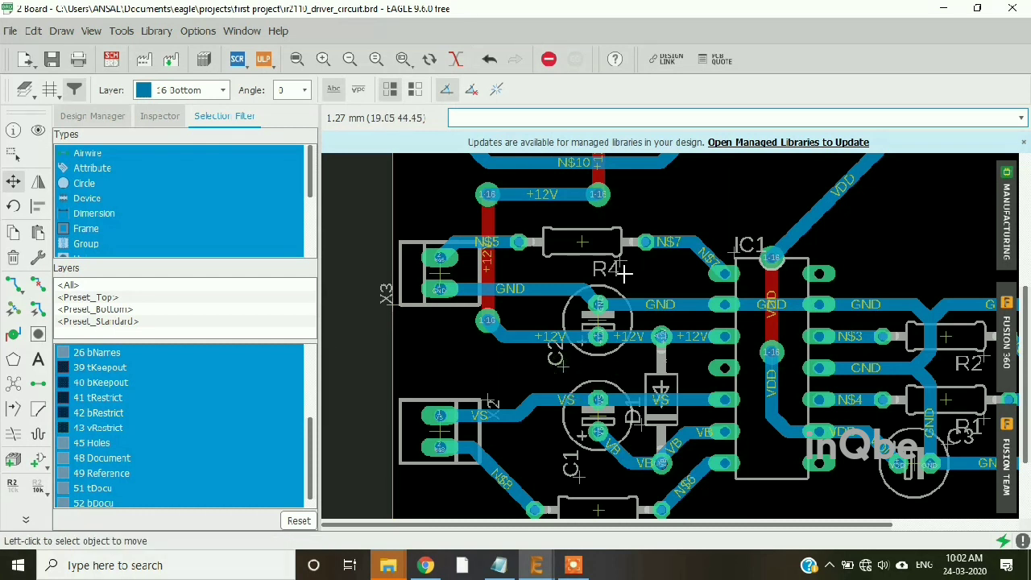
{"action": "scroll", "coordinate": [595, 362], "scroll_direction": "down", "scroll_amount": 3}
{"action": "scroll", "coordinate": [613, 308], "scroll_direction": "up", "scroll_amount": 3}
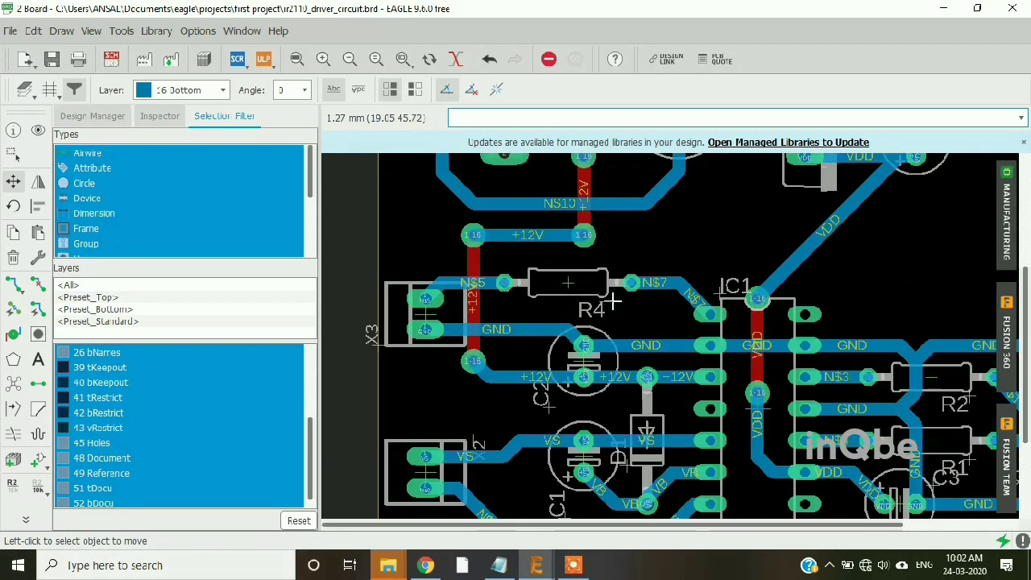
Move R4's name label above the resistor's right end and R3's name label below its right end
{"action": "left_click", "coordinate": [591, 308]}
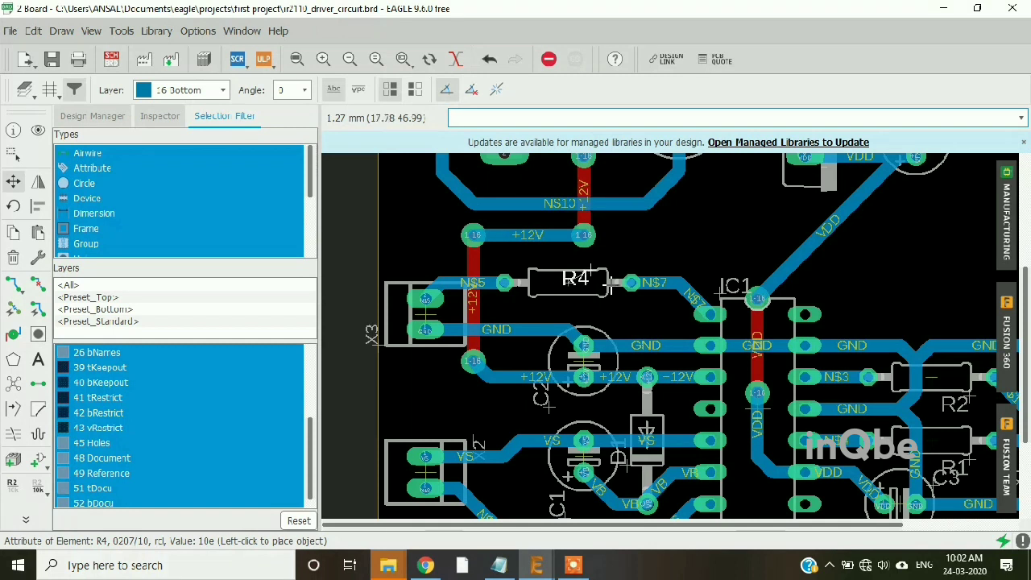
{"action": "left_click", "coordinate": [637, 263]}
{"action": "scroll", "coordinate": [580, 469], "scroll_direction": "down", "scroll_amount": 3}
{"action": "scroll", "coordinate": [593, 482], "scroll_direction": "up", "scroll_amount": 3}
{"action": "left_click", "coordinate": [585, 457]}
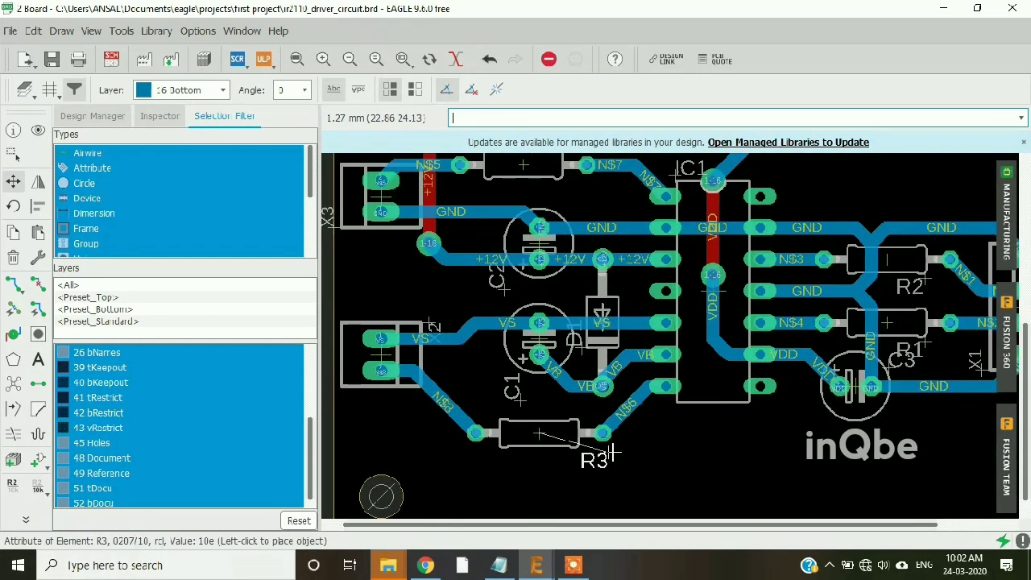
{"action": "left_click", "coordinate": [612, 452]}
Move D1's name label from beside the diode body down to its lower pad, keeping it vertical
{"action": "scroll", "coordinate": [612, 453], "scroll_direction": "down", "scroll_amount": 2}
{"action": "scroll", "coordinate": [637, 398], "scroll_direction": "up", "scroll_amount": 2}
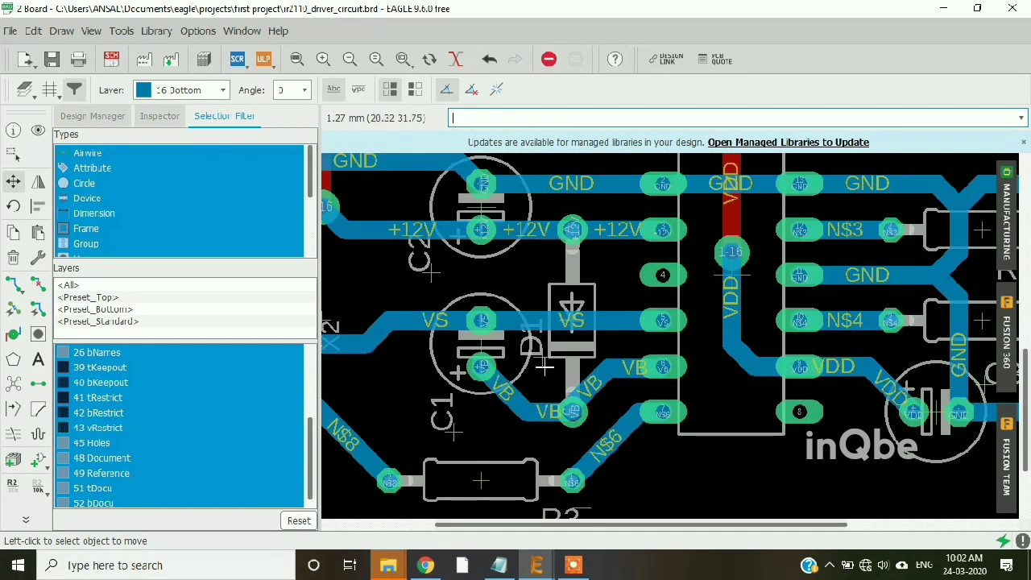
{"action": "left_click", "coordinate": [544, 361]}
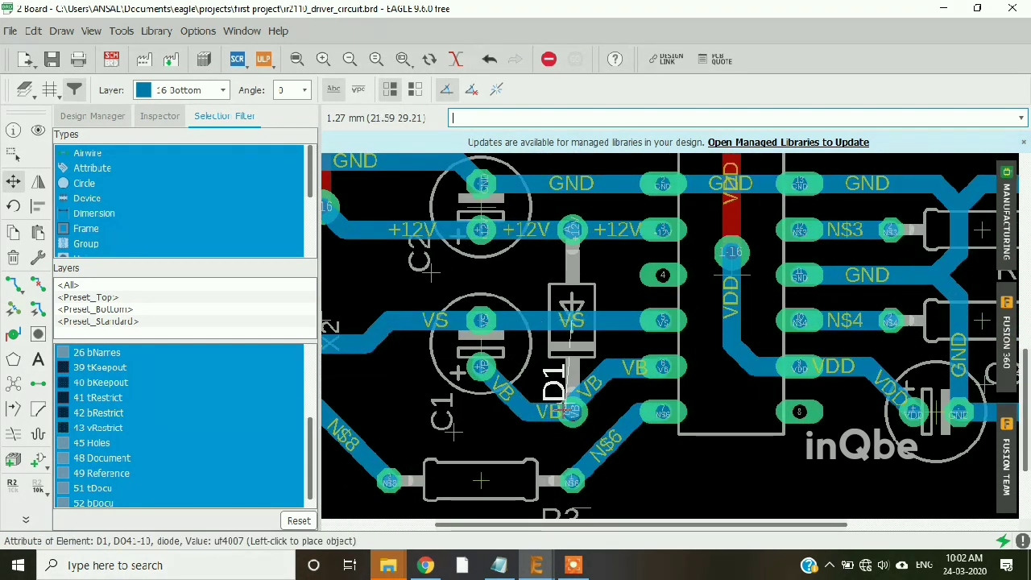
{"action": "left_click", "coordinate": [554, 427]}
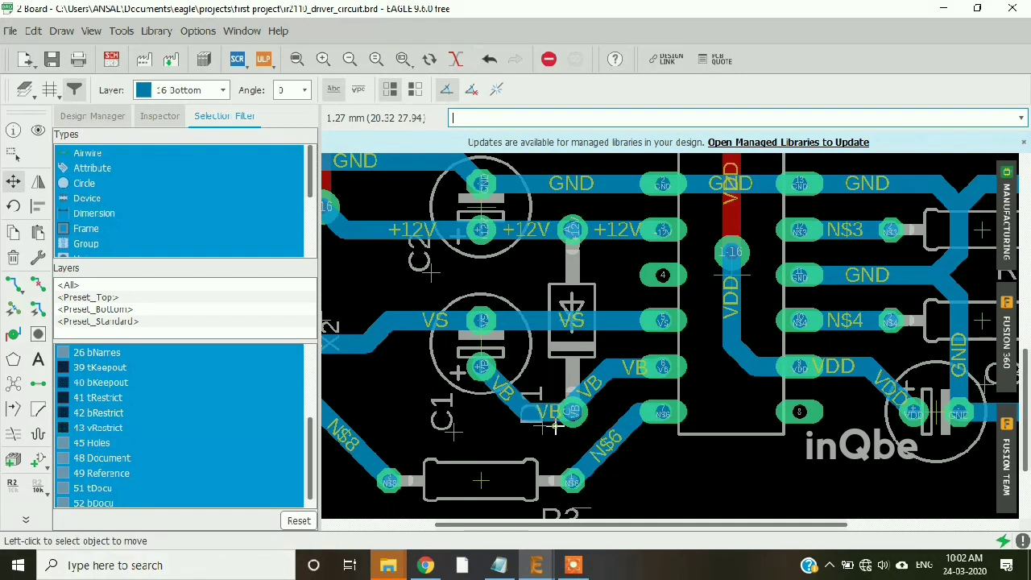
{"action": "scroll", "coordinate": [635, 322], "scroll_direction": "down", "scroll_amount": 2}
{"action": "scroll", "coordinate": [622, 351], "scroll_direction": "down", "scroll_amount": 2}
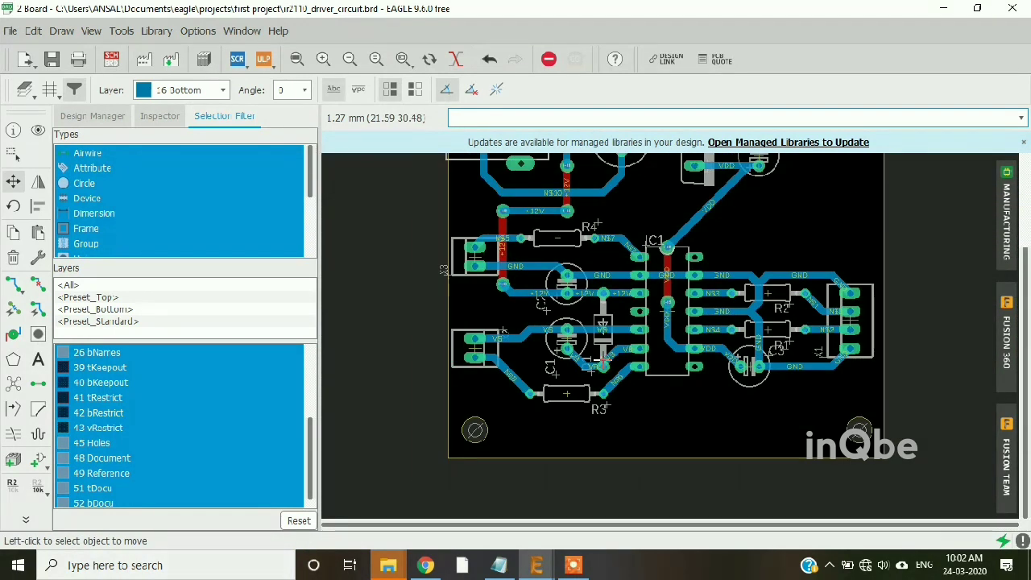
{"action": "scroll", "coordinate": [662, 272], "scroll_direction": "down", "scroll_amount": 2}
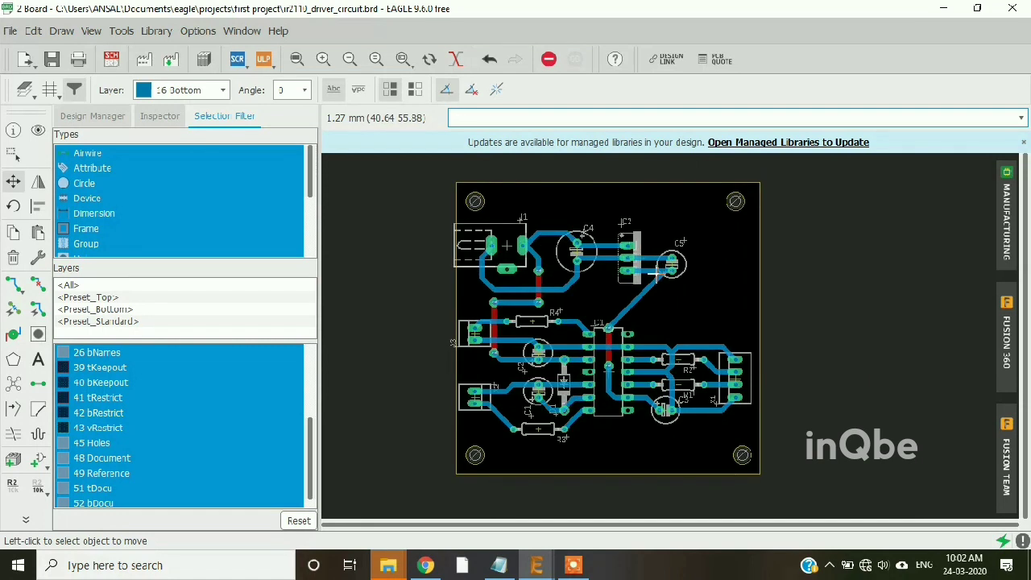
Move C3's name label away from R1 to just below the capacitor's lower-right edge
{"action": "scroll", "coordinate": [698, 365], "scroll_direction": "up", "scroll_amount": 4}
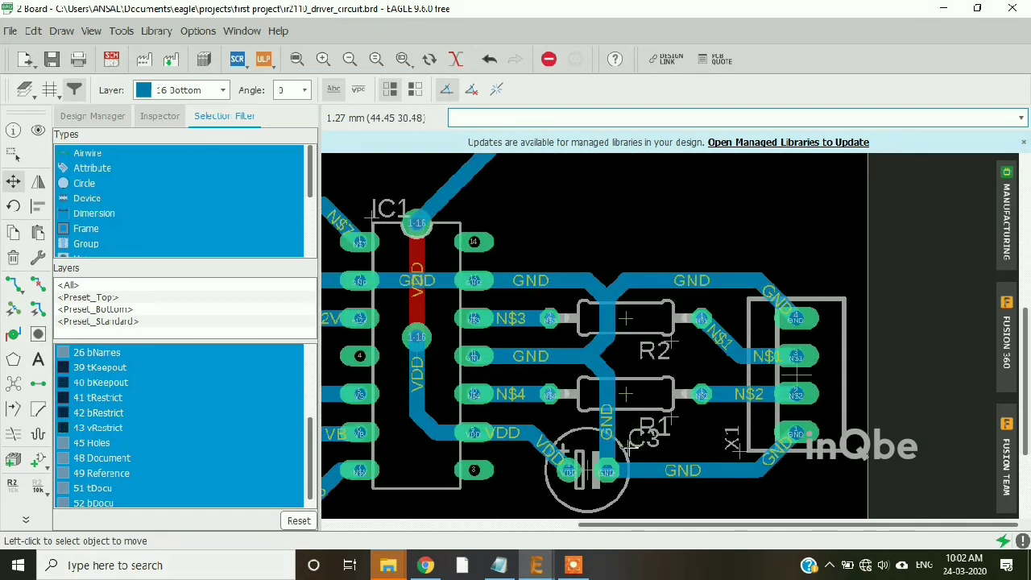
{"action": "left_click", "coordinate": [630, 441]}
{"action": "scroll", "coordinate": [597, 401], "scroll_direction": "down", "scroll_amount": 2}
{"action": "scroll", "coordinate": [597, 495], "scroll_direction": "up", "scroll_amount": 1}
{"action": "left_click", "coordinate": [622, 481]}
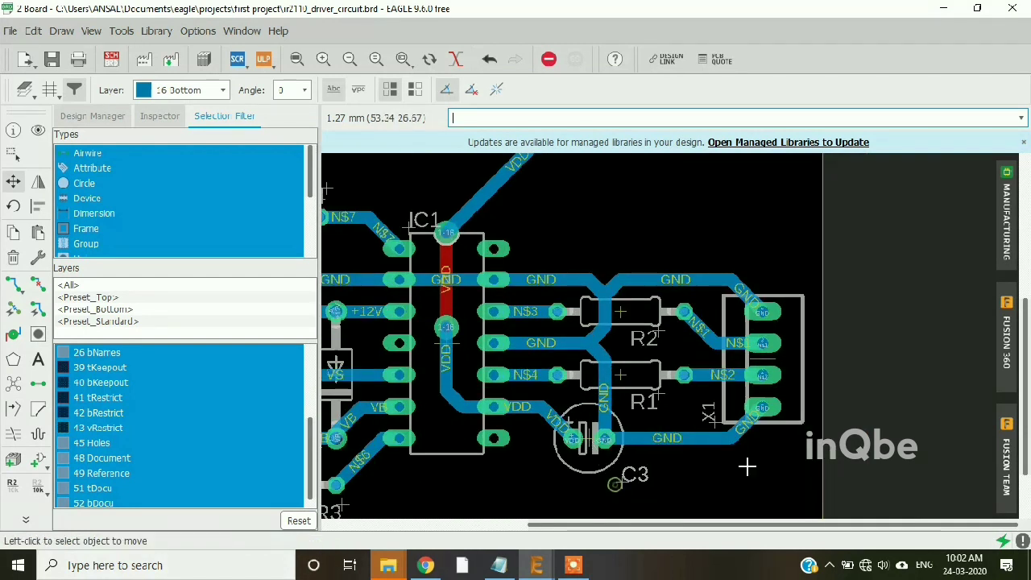
Rotate X1's name label to horizontal and place it just above the four-pin connector outline
{"action": "left_click", "coordinate": [716, 420]}
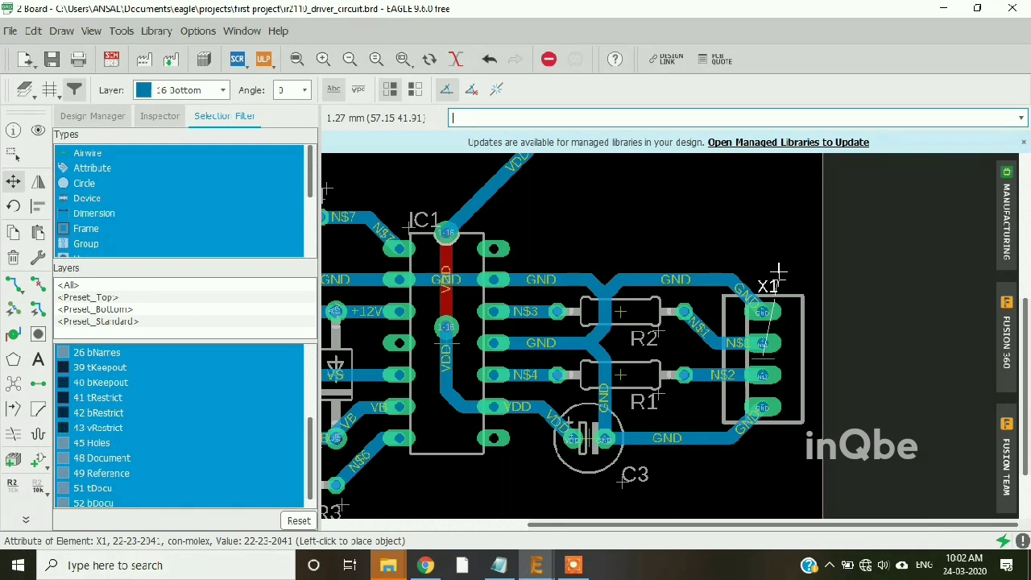
{"action": "left_click", "coordinate": [776, 286]}
{"action": "scroll", "coordinate": [780, 379], "scroll_direction": "down", "scroll_amount": 3}
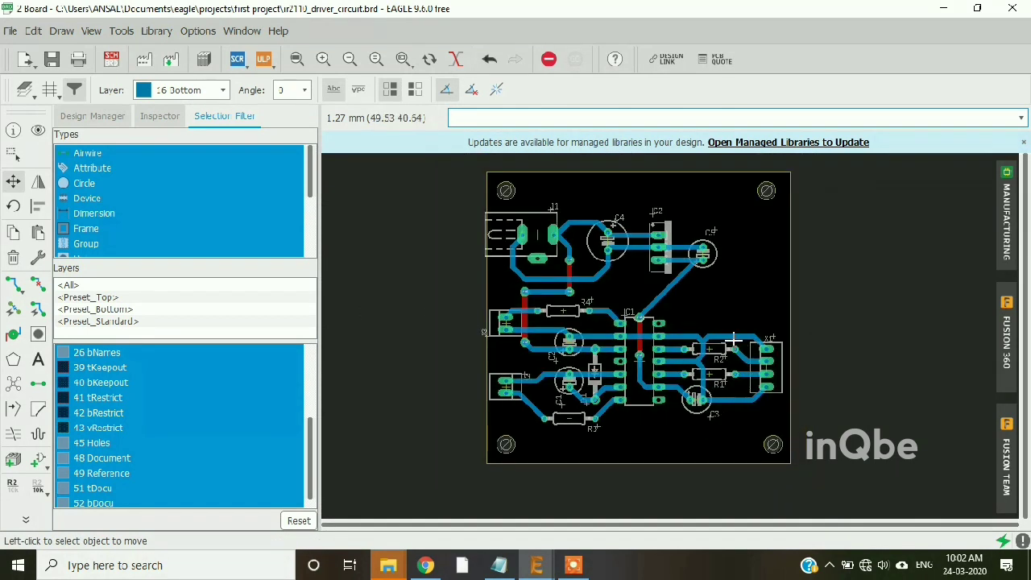
Rotate X2's name label to horizontal and place it centred just above the connector outline
{"action": "scroll", "coordinate": [528, 403], "scroll_direction": "up", "scroll_amount": 5}
{"action": "left_click", "coordinate": [474, 350]}
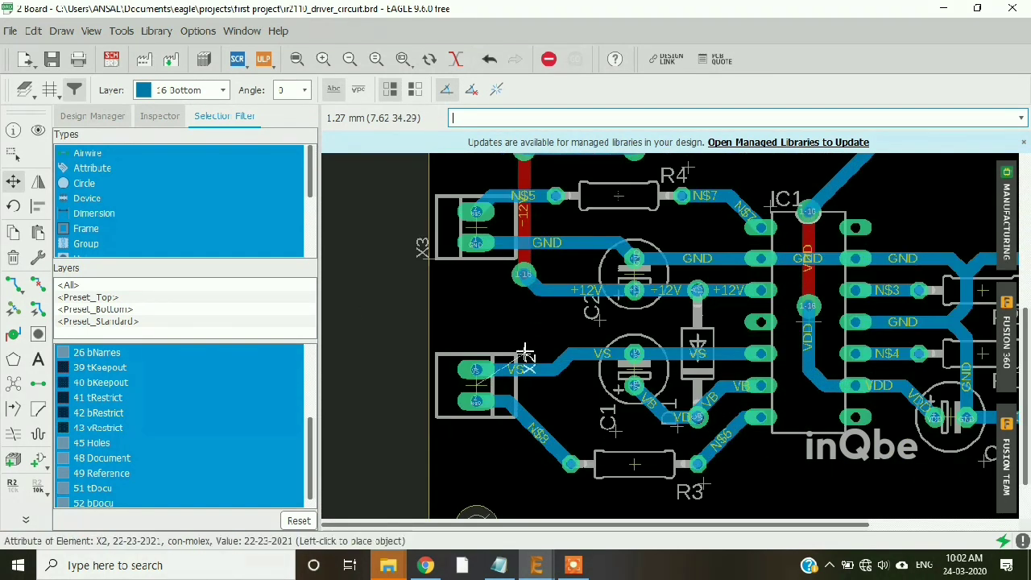
{"action": "left_click", "coordinate": [483, 355]}
{"action": "scroll", "coordinate": [480, 367], "scroll_direction": "down", "scroll_amount": 2}
{"action": "scroll", "coordinate": [476, 370], "scroll_direction": "up", "scroll_amount": 3}
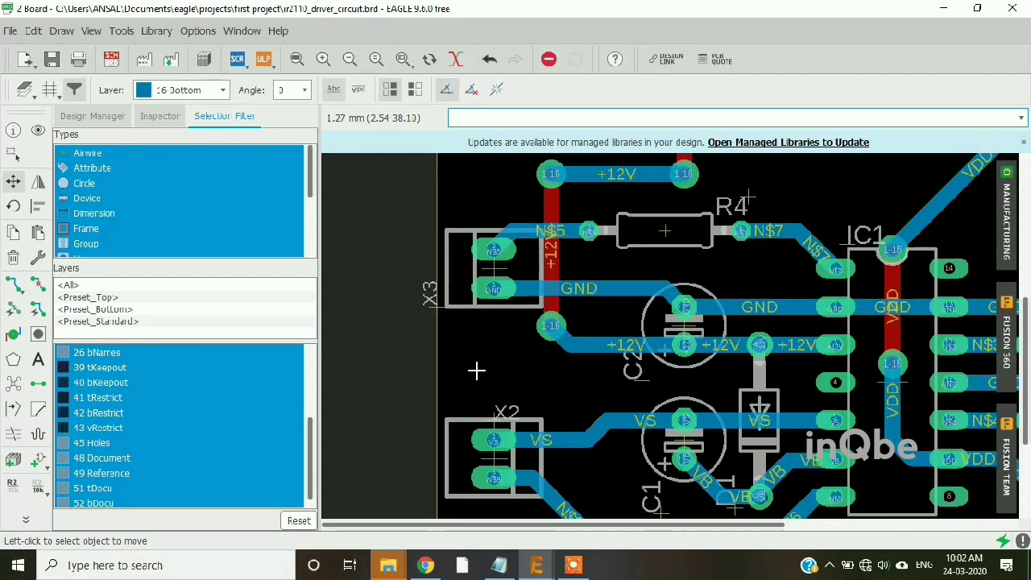
{"action": "left_click", "coordinate": [498, 413]}
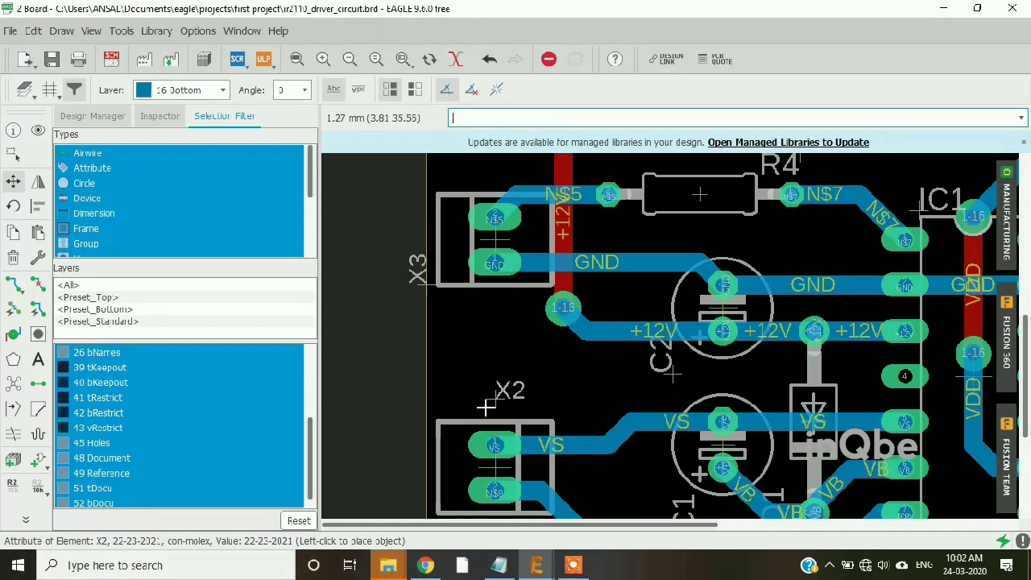
{"action": "left_click", "coordinate": [498, 385]}
Rotate X3's name label to horizontal and place it just above the connector outline
{"action": "scroll", "coordinate": [484, 378], "scroll_direction": "down", "scroll_amount": 2}
{"action": "scroll", "coordinate": [418, 327], "scroll_direction": "up", "scroll_amount": 3}
{"action": "left_click", "coordinate": [415, 310]}
{"action": "scroll", "coordinate": [435, 322], "scroll_direction": "down", "scroll_amount": 3}
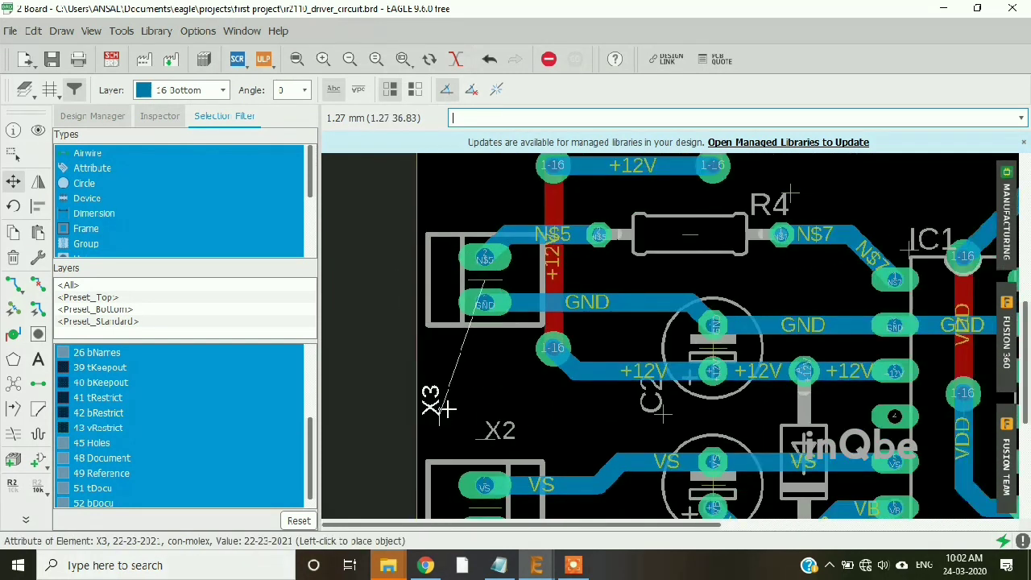
{"action": "right_click", "coordinate": [481, 246]}
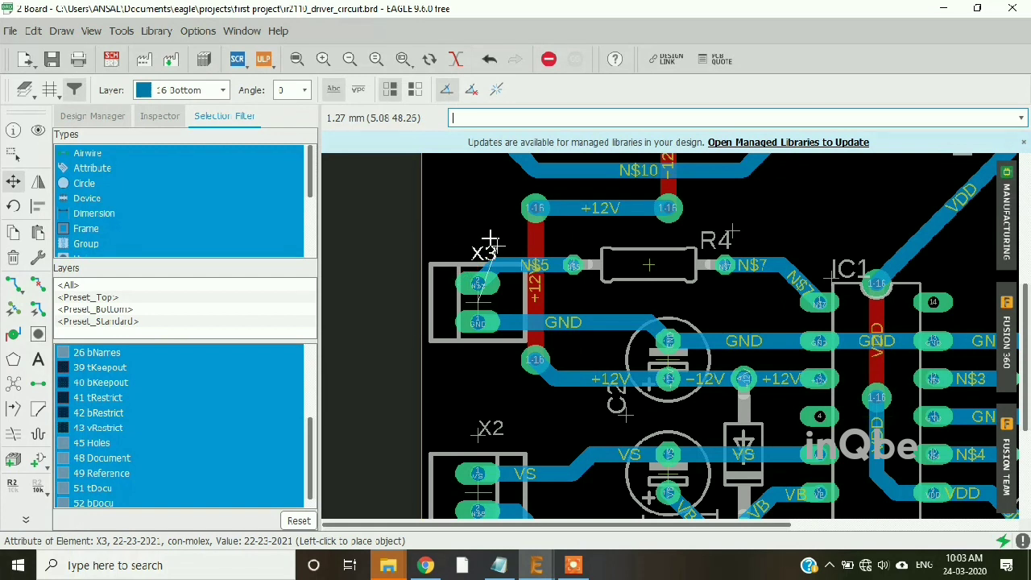
{"action": "left_click", "coordinate": [487, 233]}
{"action": "scroll", "coordinate": [469, 385], "scroll_direction": "down", "scroll_amount": 2}
{"action": "scroll", "coordinate": [469, 386], "scroll_direction": "down", "scroll_amount": 1}
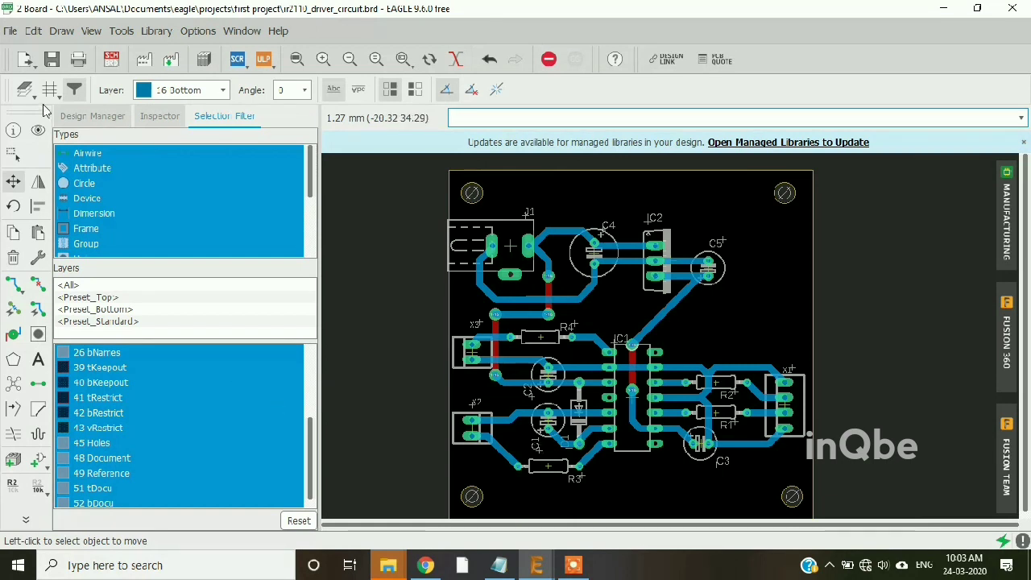
Examine the input supply jack and its annotation in the schematic and return to the board layout
{"action": "left_click", "coordinate": [111, 58]}
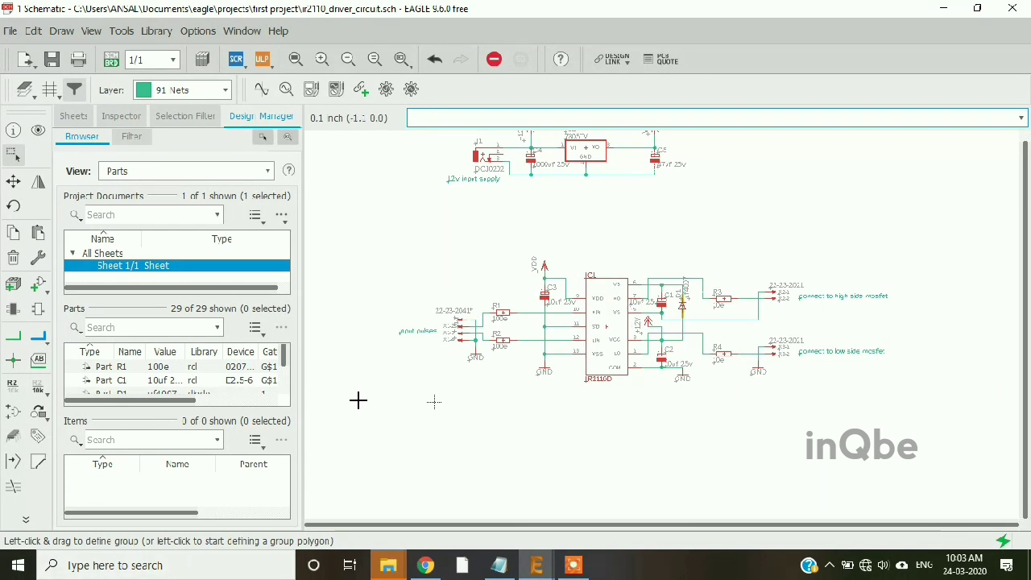
{"action": "scroll", "coordinate": [447, 161], "scroll_direction": "up", "scroll_amount": 4}
{"action": "scroll", "coordinate": [430, 314], "scroll_direction": "up", "scroll_amount": 2}
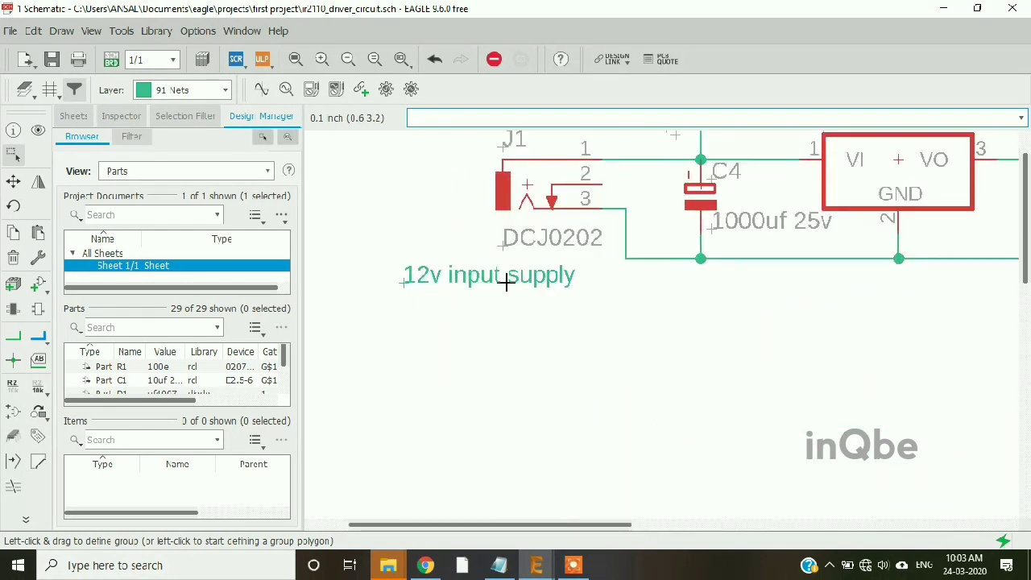
{"action": "left_click", "coordinate": [112, 59]}
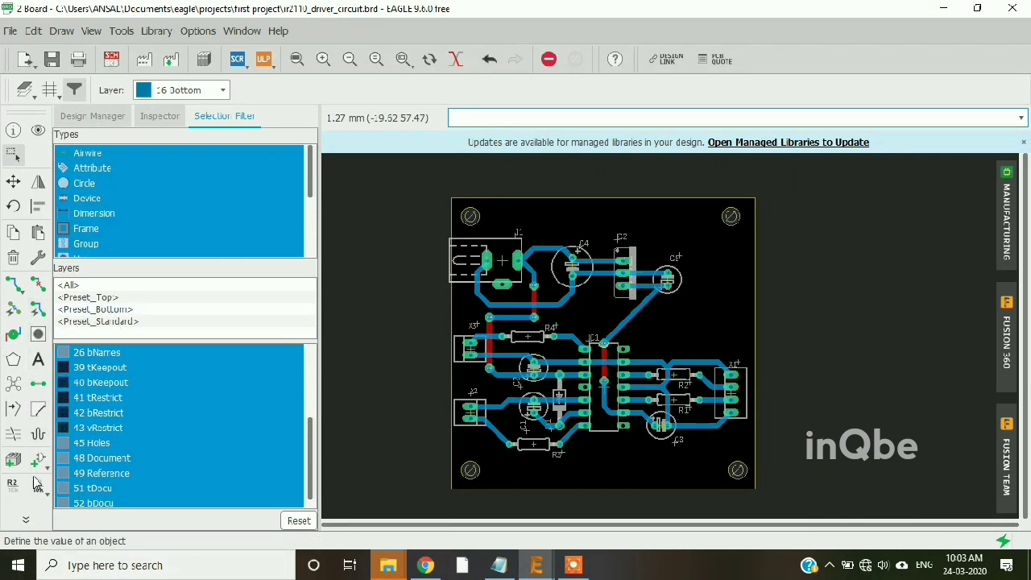
Start a new board text and enter "12v in" as its content
{"action": "left_click", "coordinate": [26, 519]}
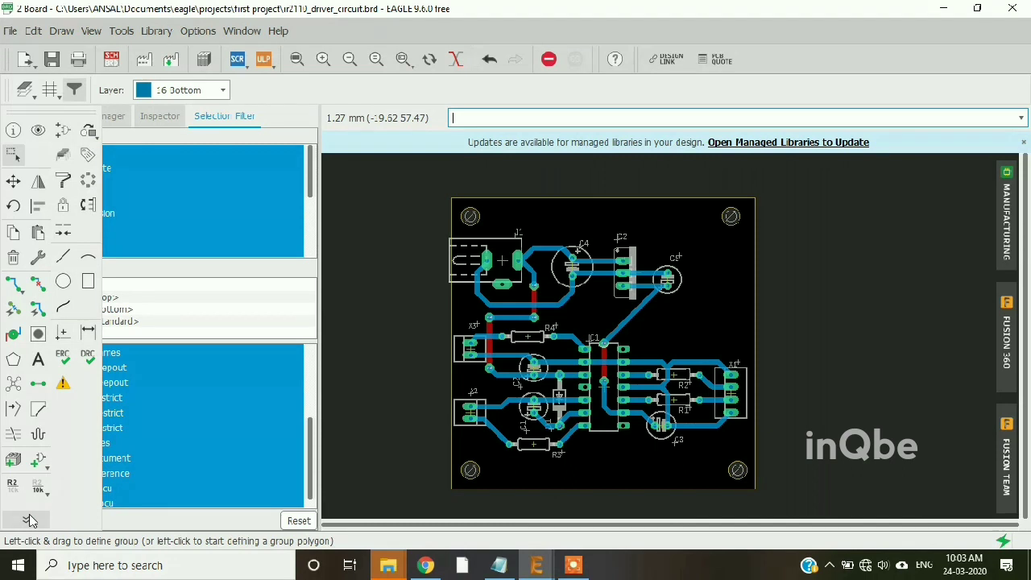
{"action": "left_click", "coordinate": [38, 360]}
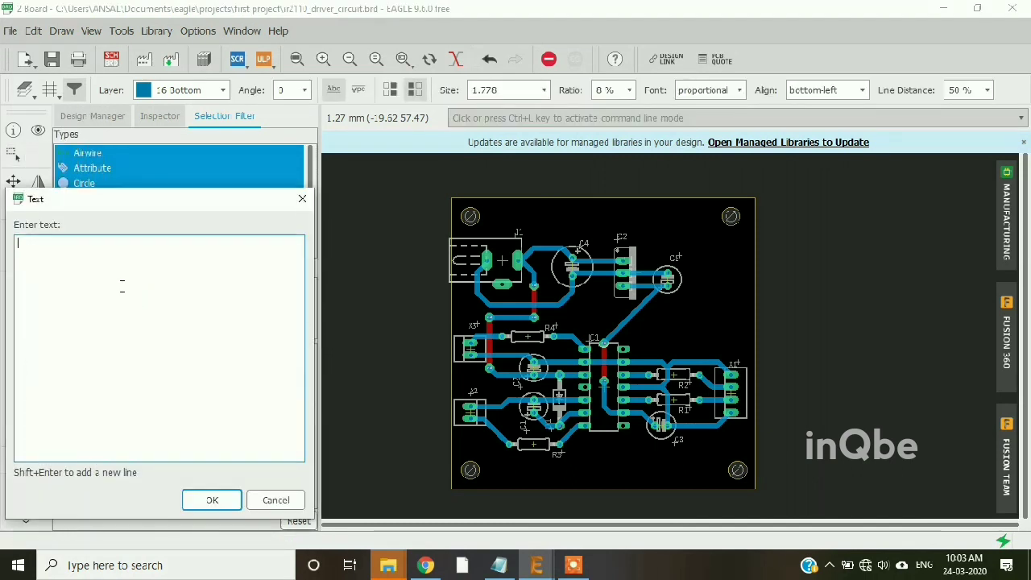
{"action": "type", "text": "12v in"}
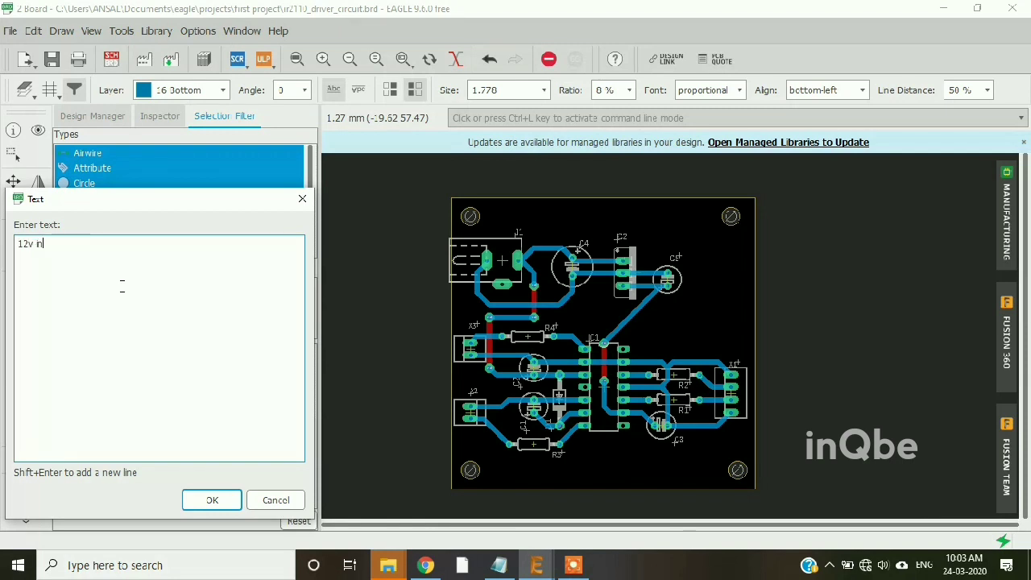
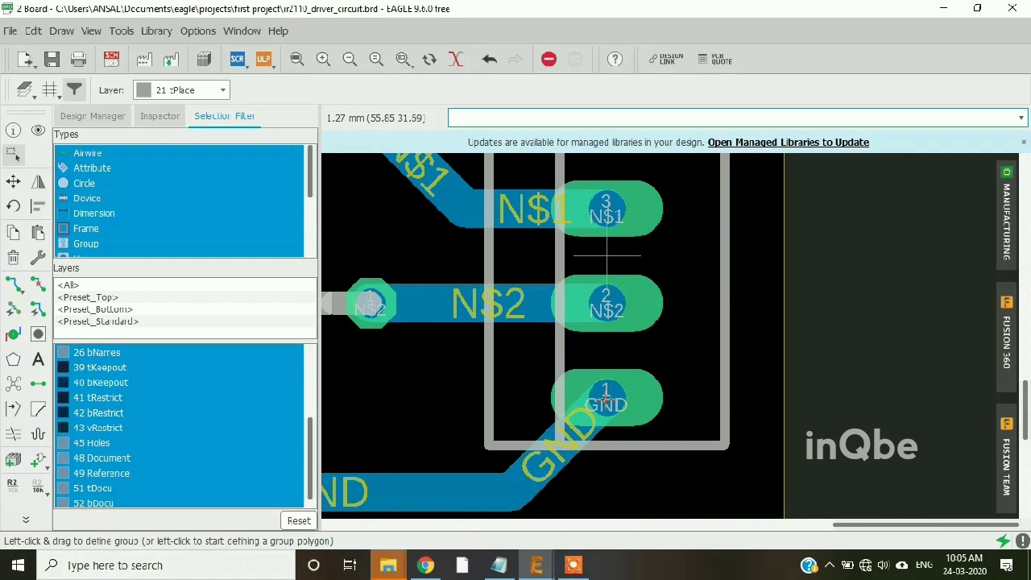
Add the text "gnd" on layer 21 tPlace just above connector X1's name label
{"action": "scroll", "coordinate": [622, 405], "scroll_direction": "down", "scroll_amount": 3}
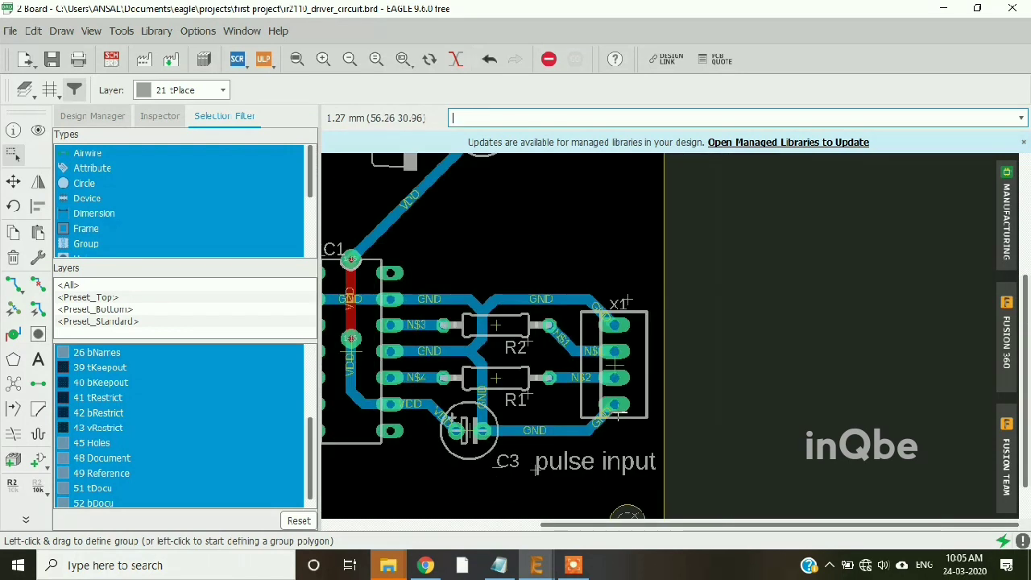
{"action": "scroll", "coordinate": [617, 413], "scroll_direction": "down", "scroll_amount": 2}
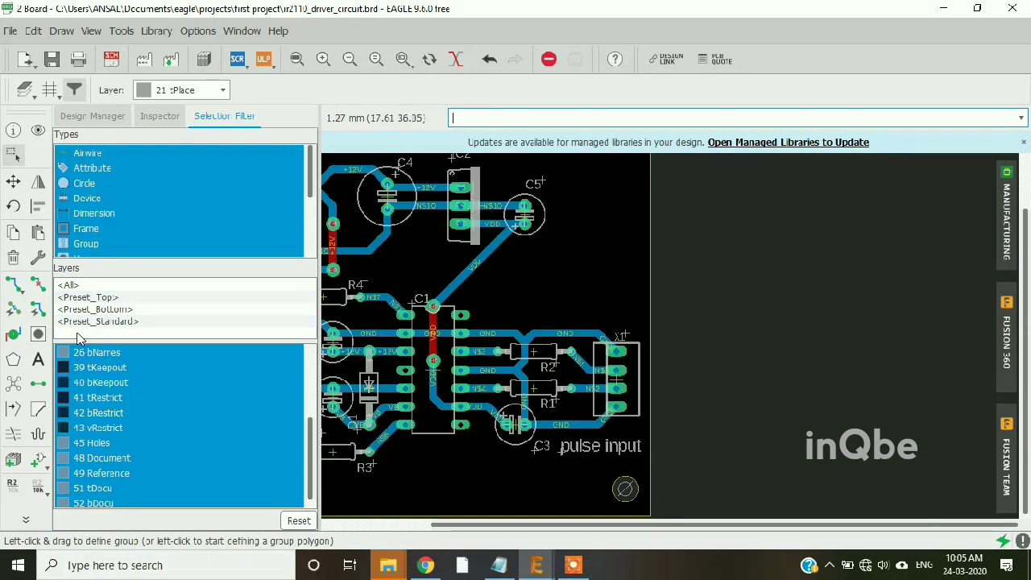
{"action": "left_click", "coordinate": [42, 357]}
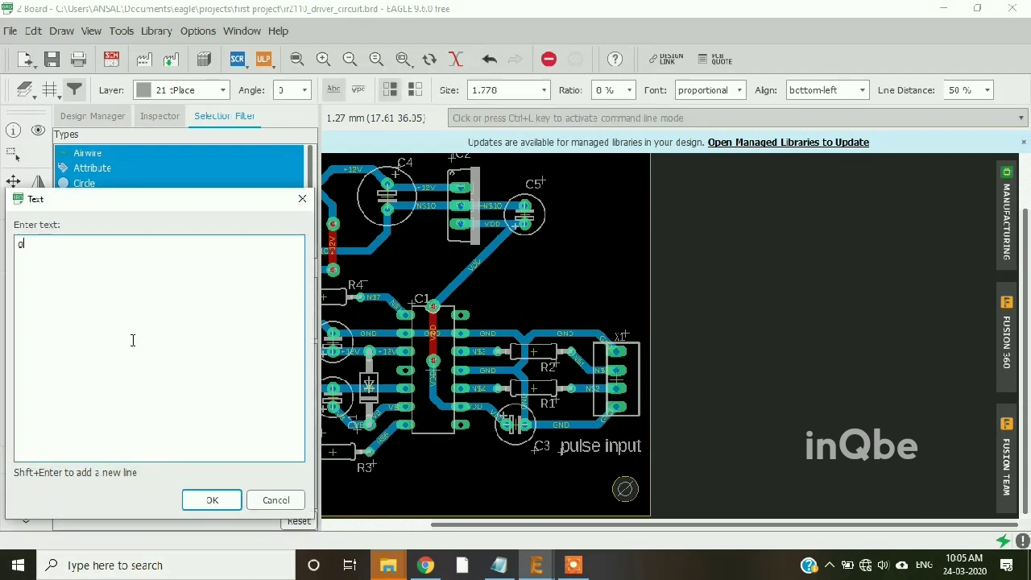
{"action": "key", "text": "Return"}
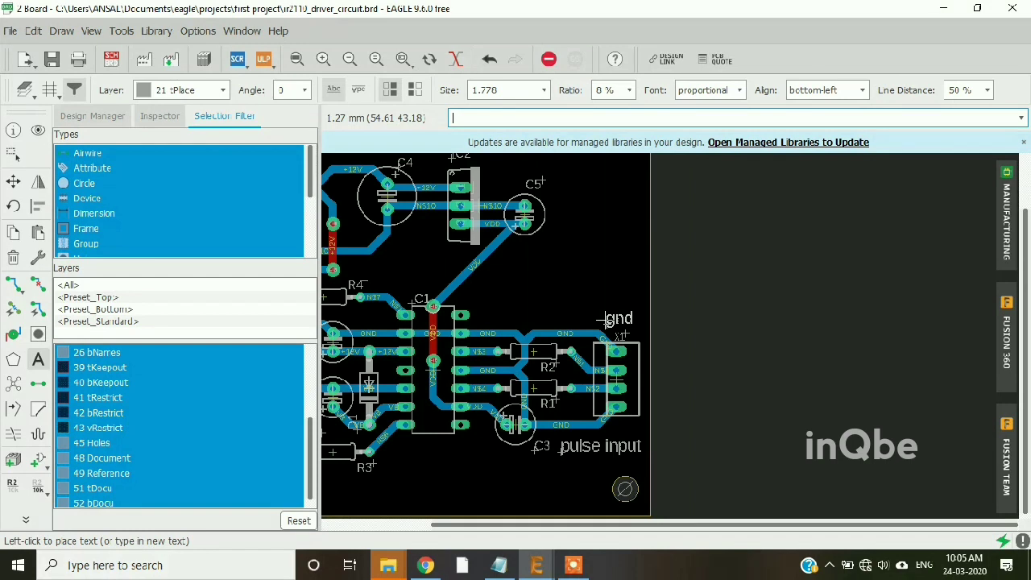
{"action": "left_click", "coordinate": [606, 321]}
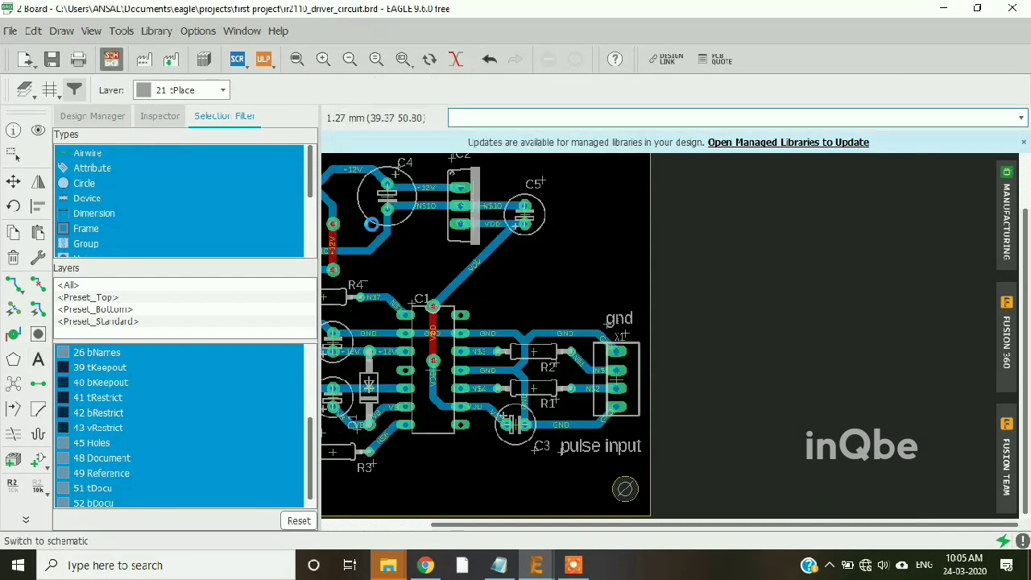
Check connector X1's pin connections in the schematic and compare them with its pads on the board
{"action": "left_click", "coordinate": [111, 58]}
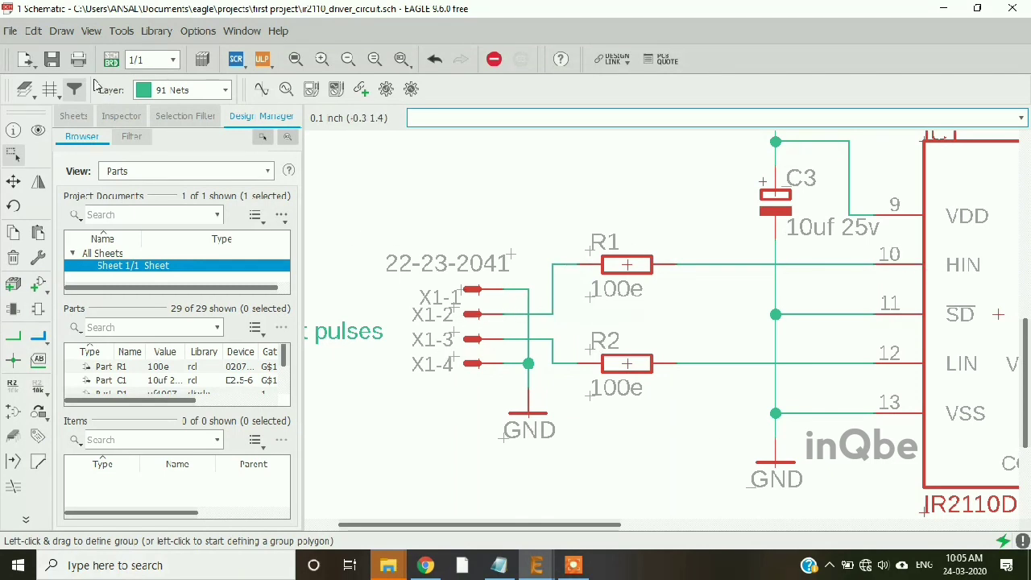
{"action": "left_click", "coordinate": [112, 59]}
{"action": "scroll", "coordinate": [635, 375], "scroll_direction": "up", "scroll_amount": 3}
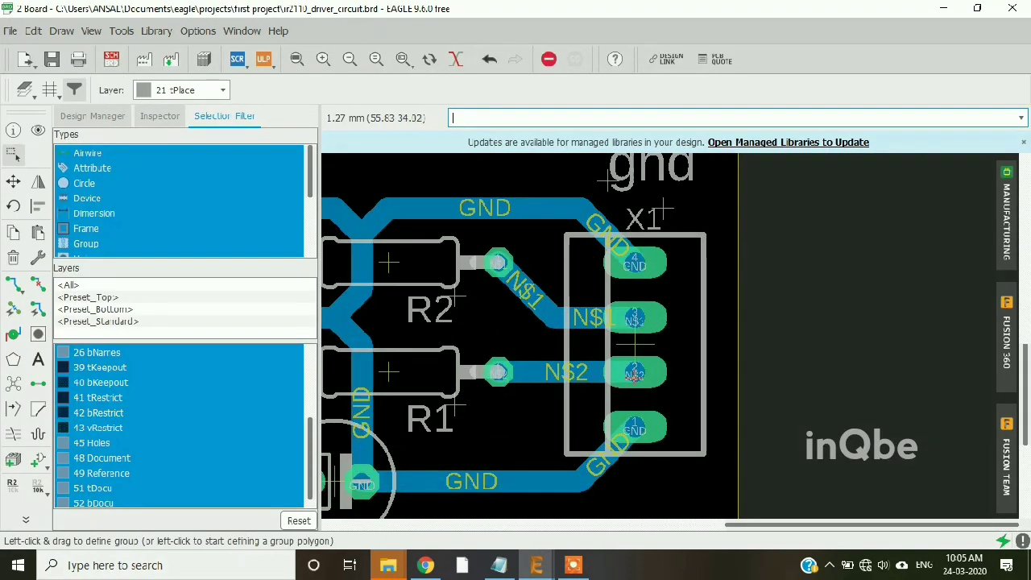
{"action": "scroll", "coordinate": [634, 376], "scroll_direction": "up", "scroll_amount": 2}
{"action": "scroll", "coordinate": [615, 413], "scroll_direction": "down", "scroll_amount": 2}
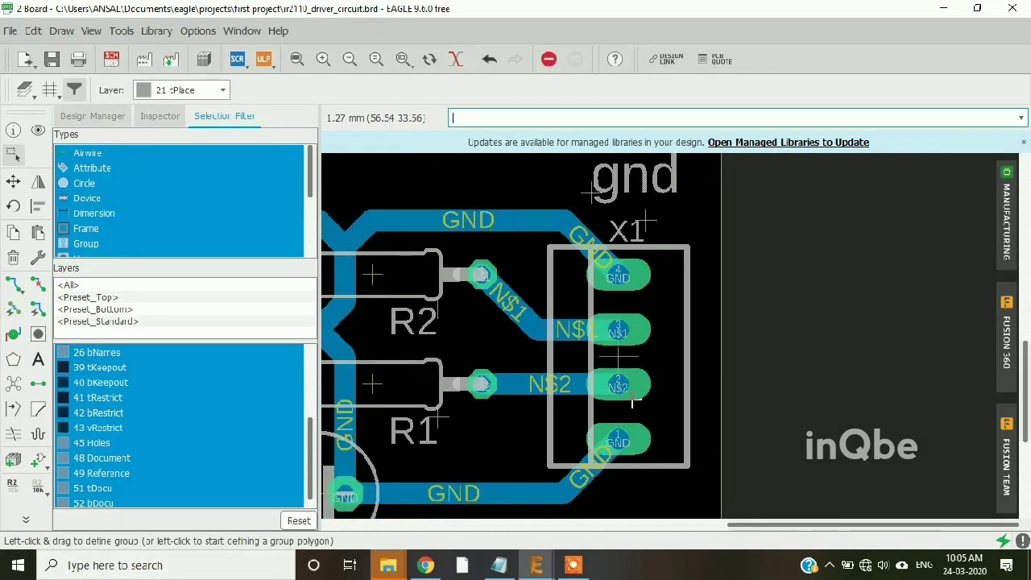
Add the text "HIN" on layer 21 tPlace above the "gnd" text near connector X1
{"action": "left_click", "coordinate": [36, 360]}
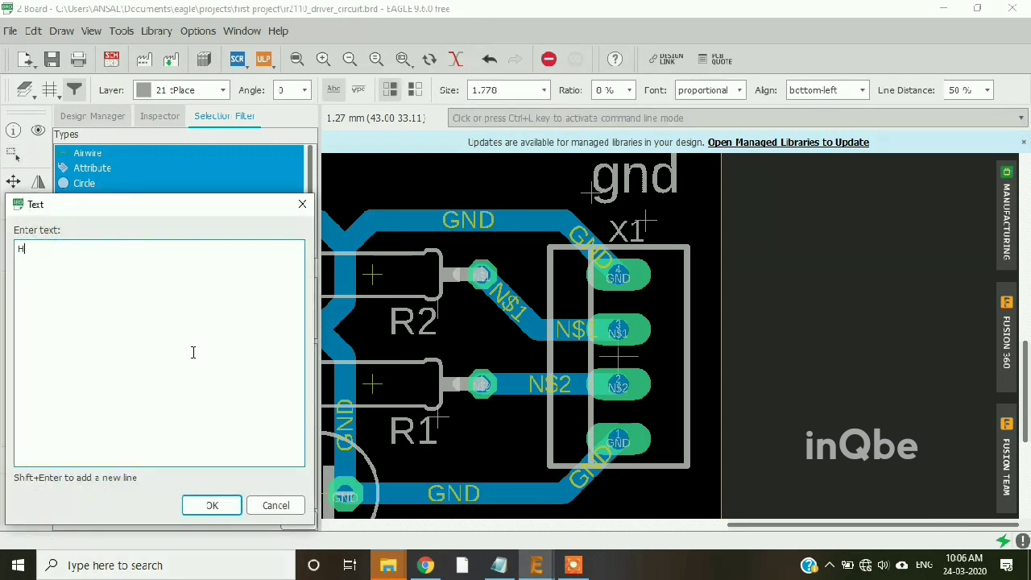
{"action": "key", "text": "Return"}
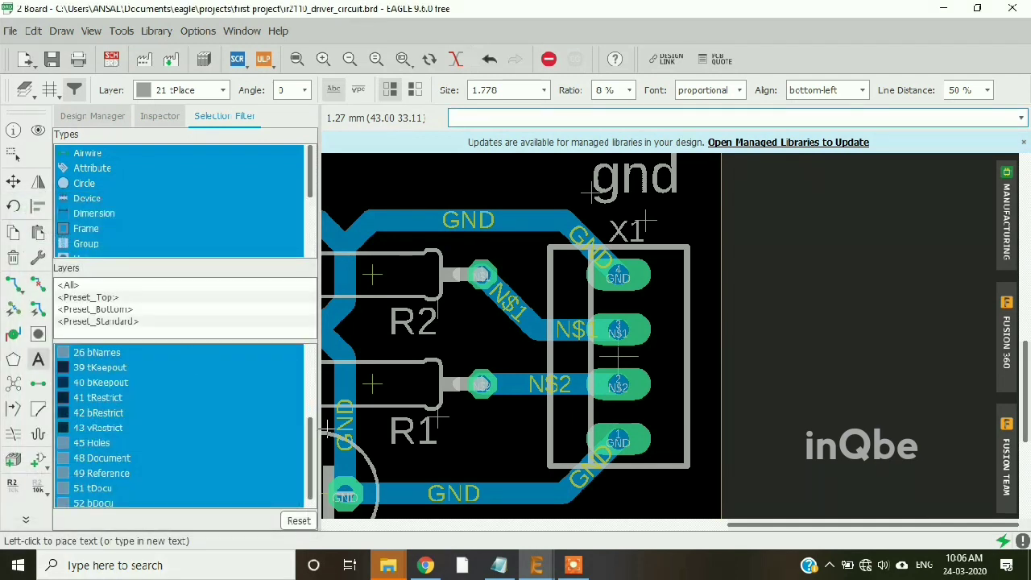
{"action": "scroll", "coordinate": [461, 415], "scroll_direction": "down", "scroll_amount": 2}
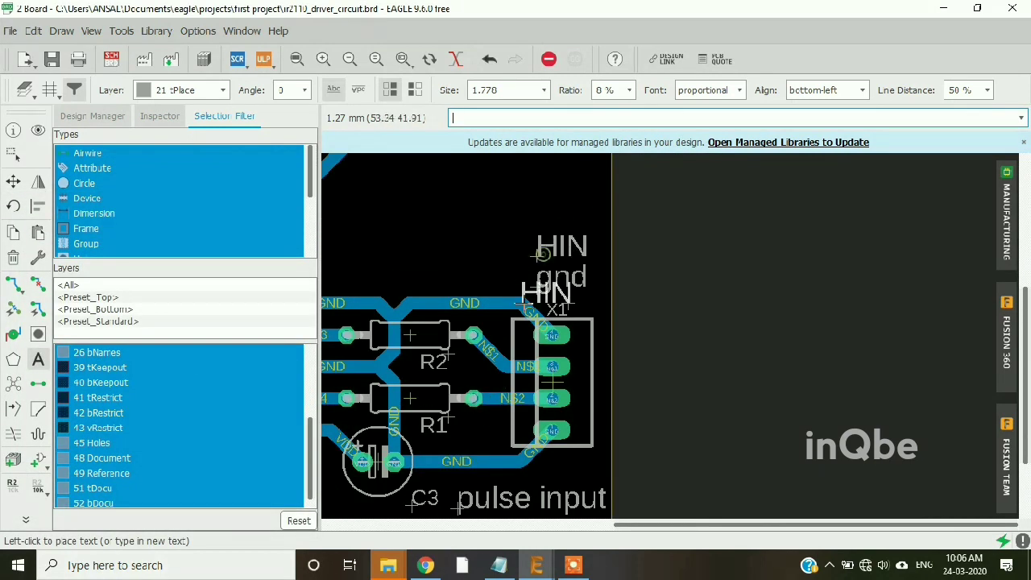
Add the texts "LIN" and "GND" on layer 21 tPlace, stacked above the "HIN" text near connector X1
{"action": "left_click", "coordinate": [525, 300]}
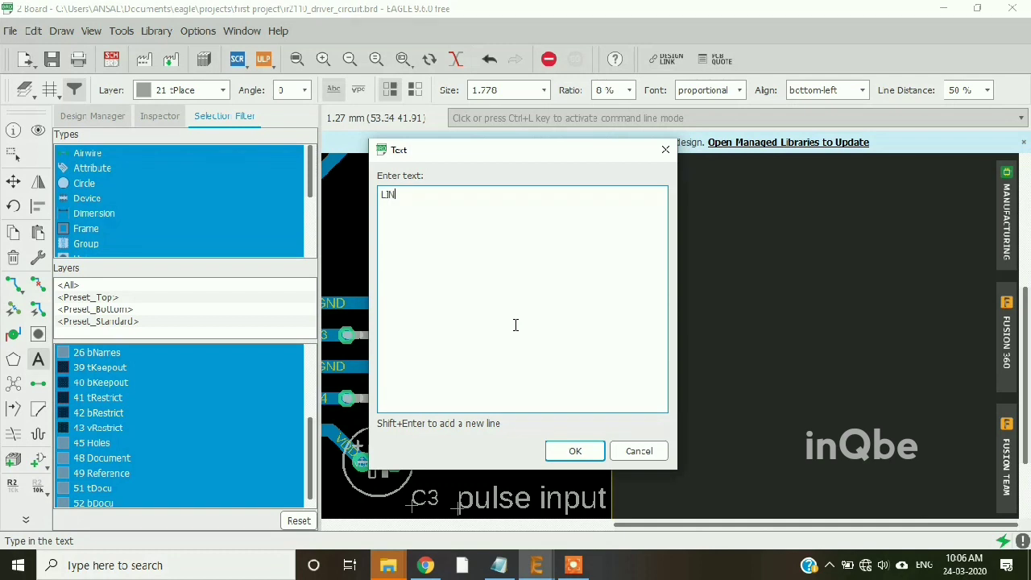
{"action": "key", "text": "Return"}
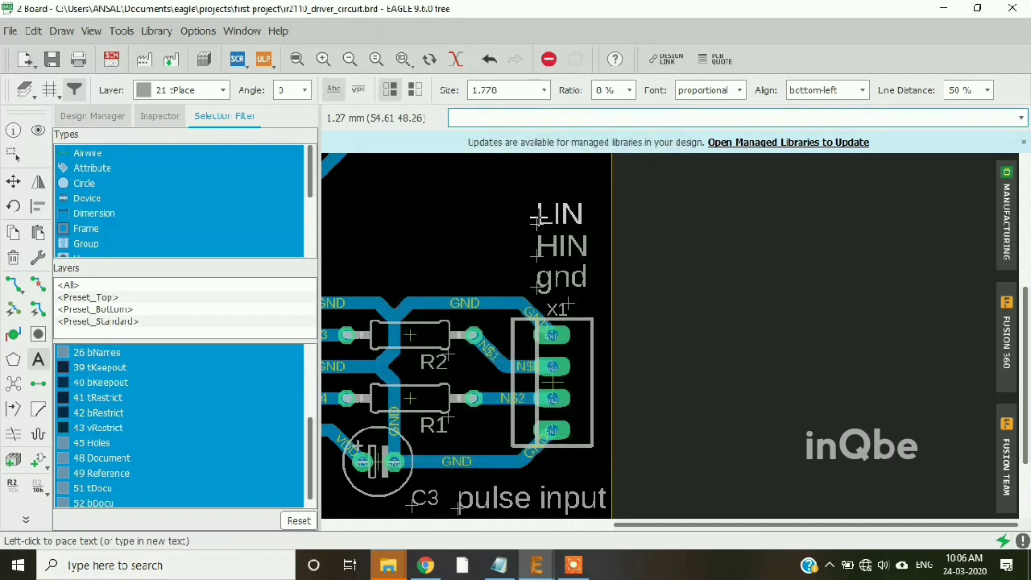
{"action": "left_click", "coordinate": [513, 349]}
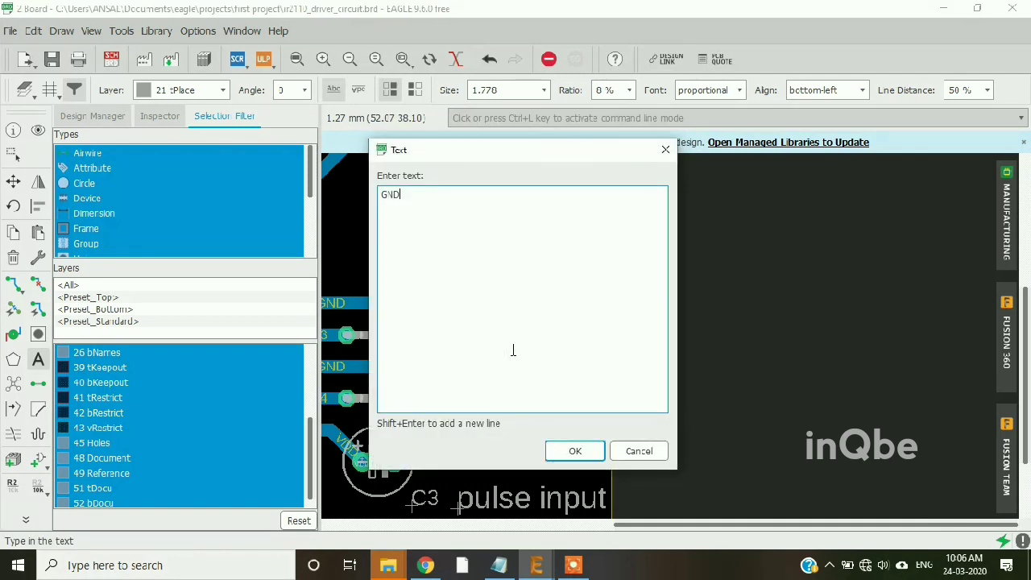
{"action": "type", "text": "GND"}
{"action": "key", "text": "Return"}
{"action": "left_click", "coordinate": [538, 187]}
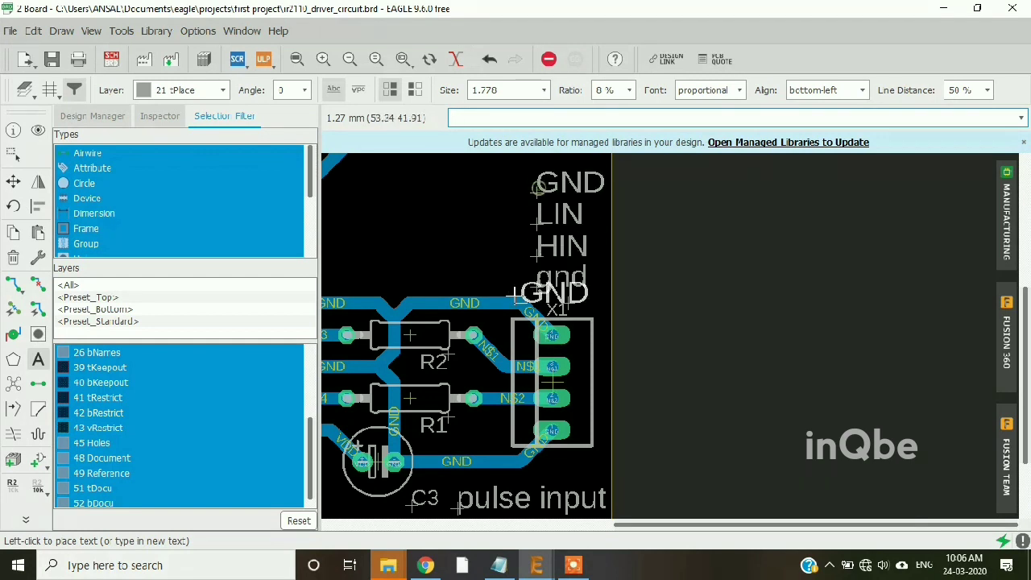
{"action": "left_click", "coordinate": [519, 289]}
{"action": "key", "text": "Escape"}
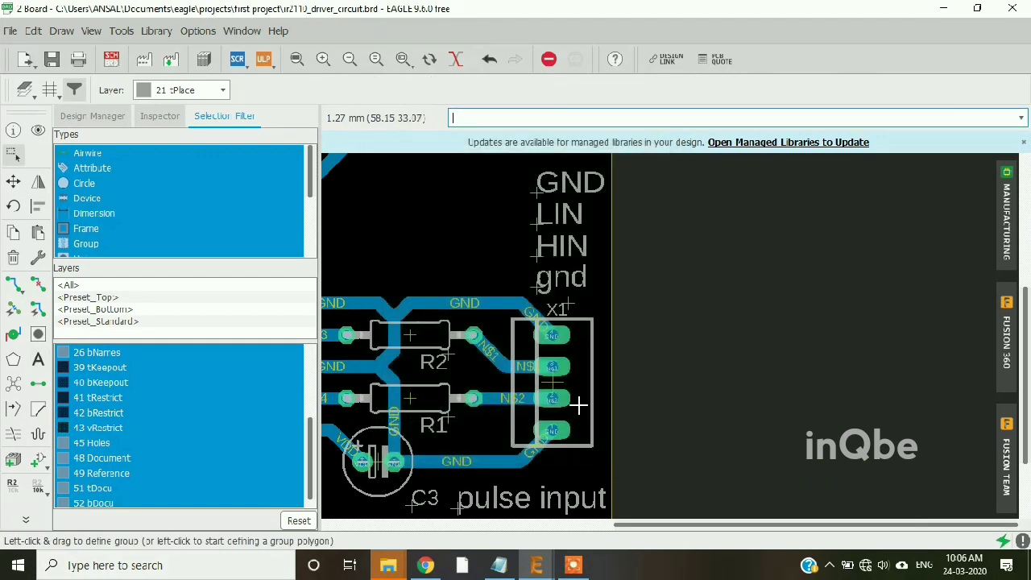
Change the value of the lowercase "gnd" text above connector X1 to "GND"
{"action": "left_click", "coordinate": [533, 286]}
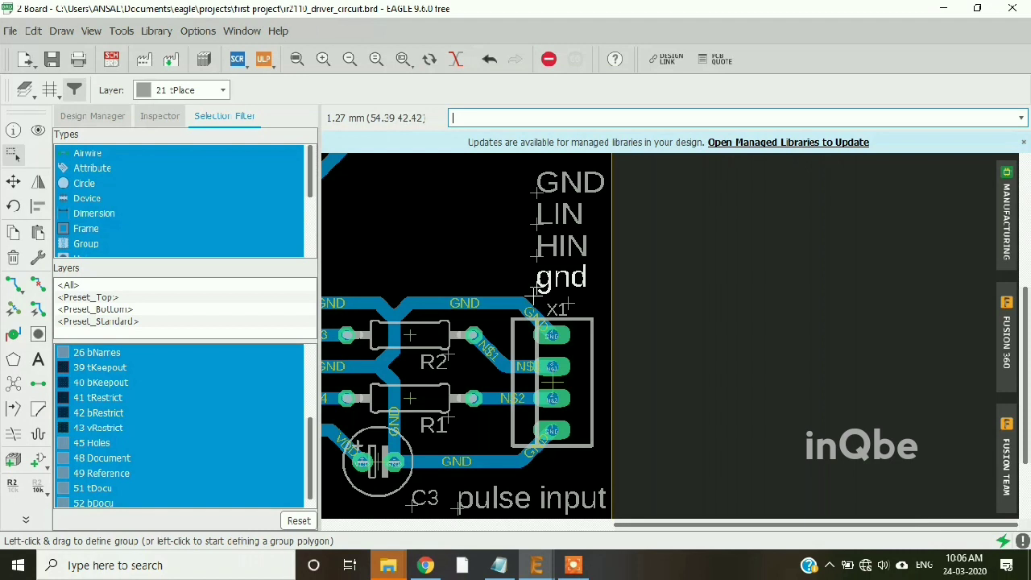
{"action": "right_click", "coordinate": [534, 290]}
{"action": "left_click", "coordinate": [572, 453]}
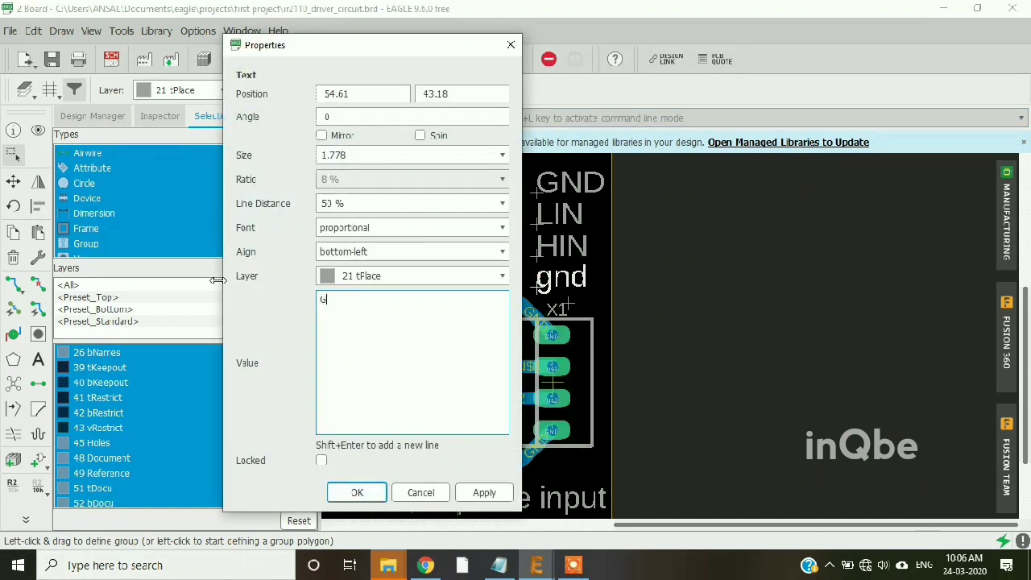
{"action": "key", "text": "Return"}
Check in the schematic which driver IC pins connectors X2 and X3 connect to, and save the schematic
{"action": "scroll", "coordinate": [575, 373], "scroll_direction": "down", "scroll_amount": 2}
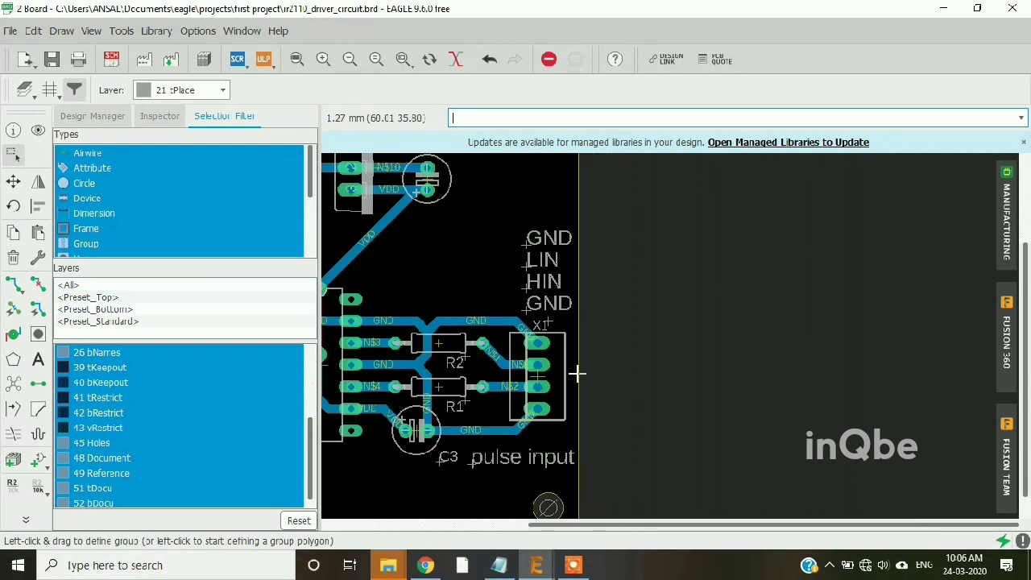
{"action": "scroll", "coordinate": [596, 382], "scroll_direction": "down", "scroll_amount": 3}
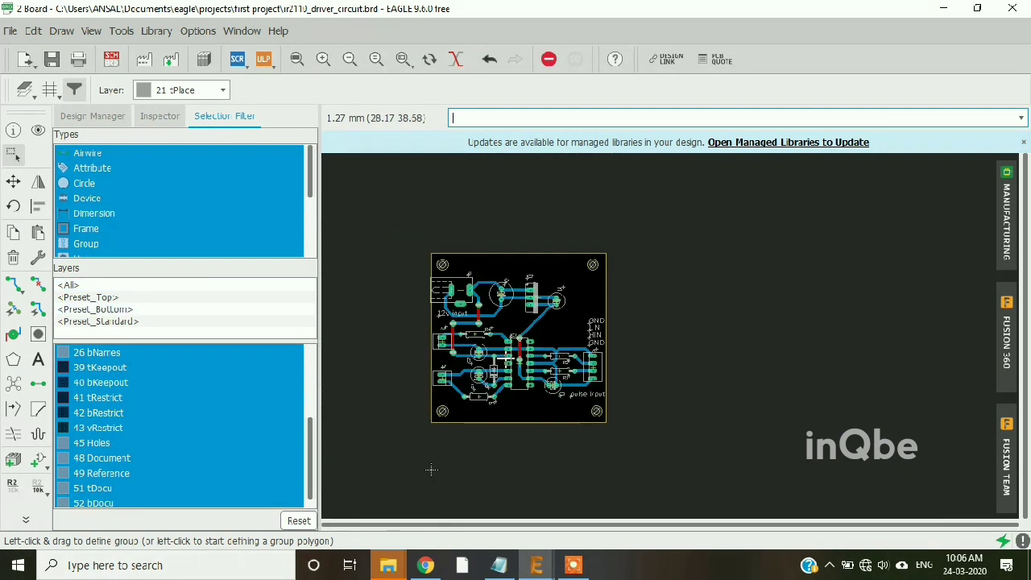
{"action": "scroll", "coordinate": [441, 366], "scroll_direction": "up", "scroll_amount": 3}
{"action": "scroll", "coordinate": [440, 366], "scroll_direction": "up", "scroll_amount": 1}
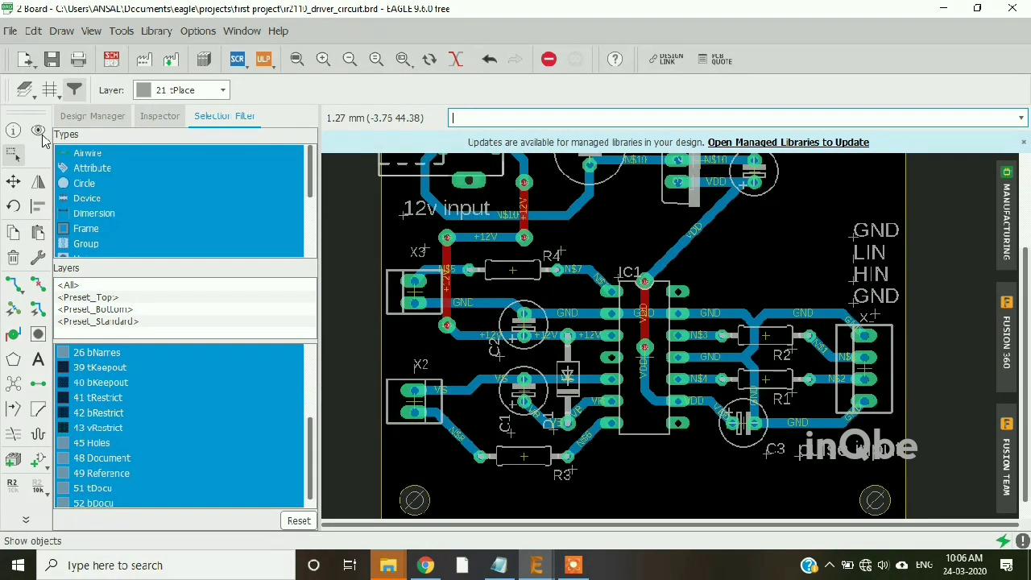
{"action": "left_click", "coordinate": [112, 59]}
{"action": "scroll", "coordinate": [354, 298], "scroll_direction": "down", "scroll_amount": 3}
{"action": "scroll", "coordinate": [645, 278], "scroll_direction": "up", "scroll_amount": 4}
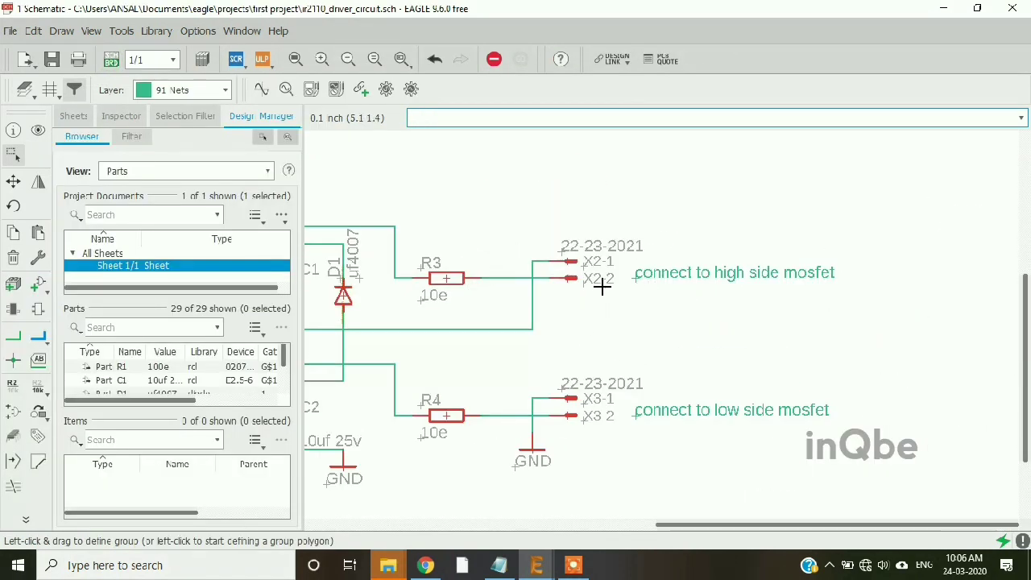
{"action": "scroll", "coordinate": [629, 276], "scroll_direction": "up", "scroll_amount": 2}
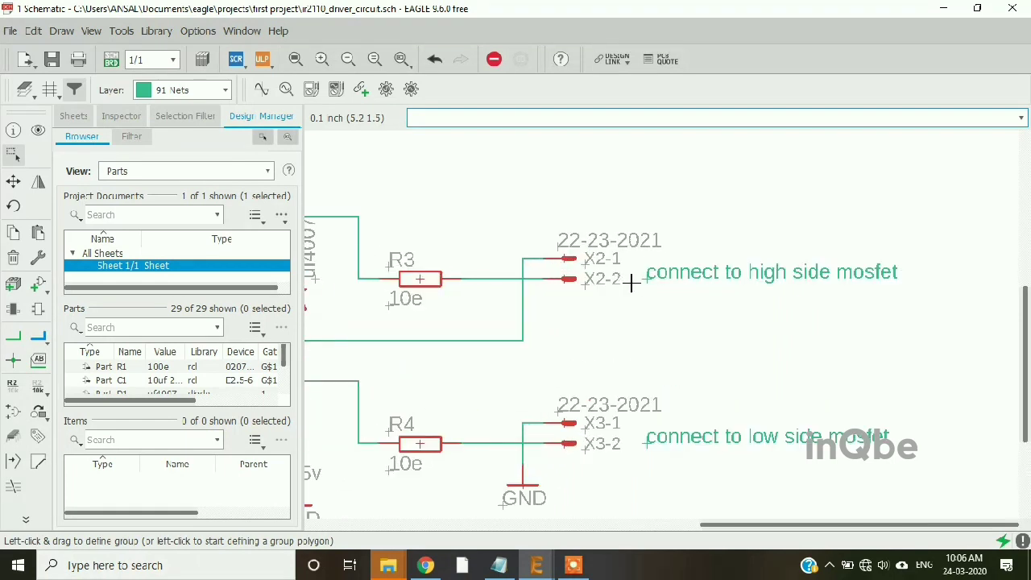
{"action": "scroll", "coordinate": [637, 282], "scroll_direction": "down", "scroll_amount": 2}
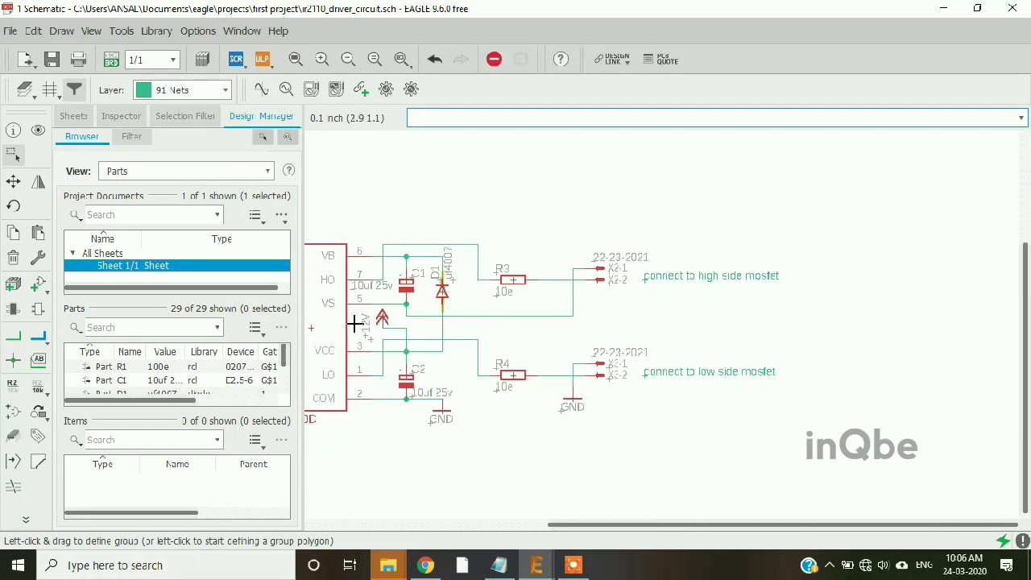
{"action": "scroll", "coordinate": [355, 324], "scroll_direction": "up", "scroll_amount": 1}
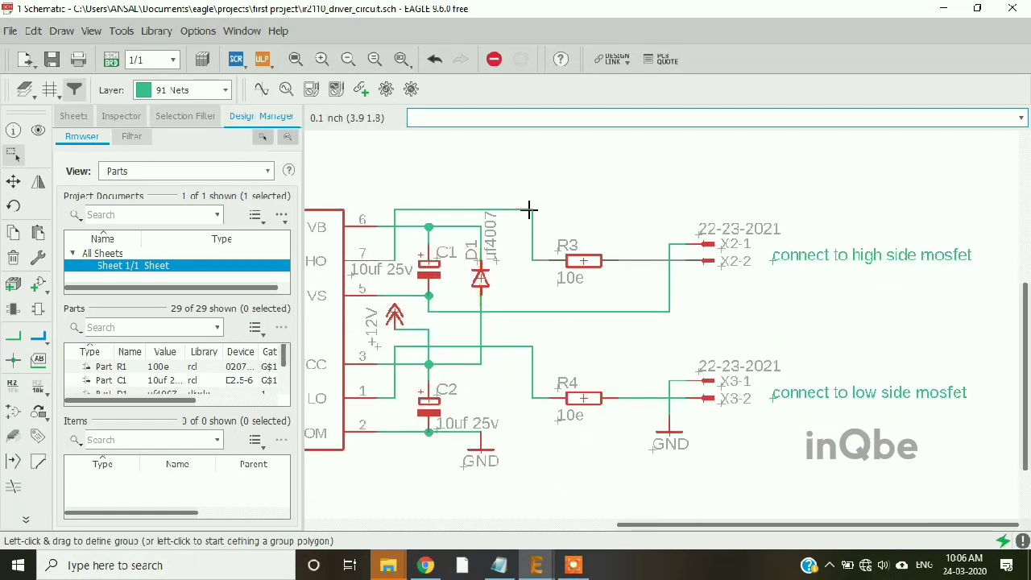
{"action": "left_click", "coordinate": [51, 59]}
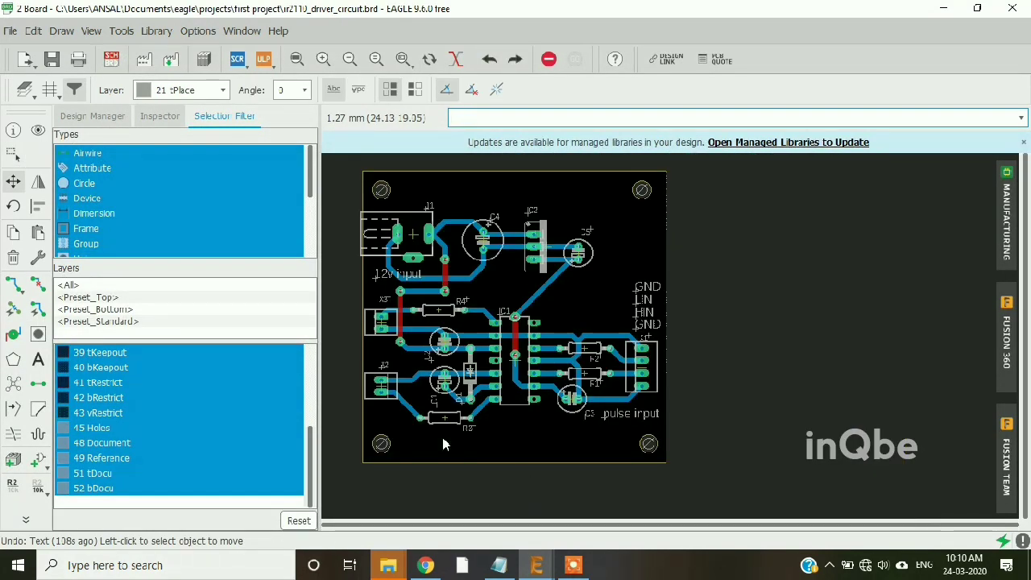
Add the text "HO" on layer 21 tPlace on the board, beside connector X2's lower pad
{"action": "left_click", "coordinate": [38, 359]}
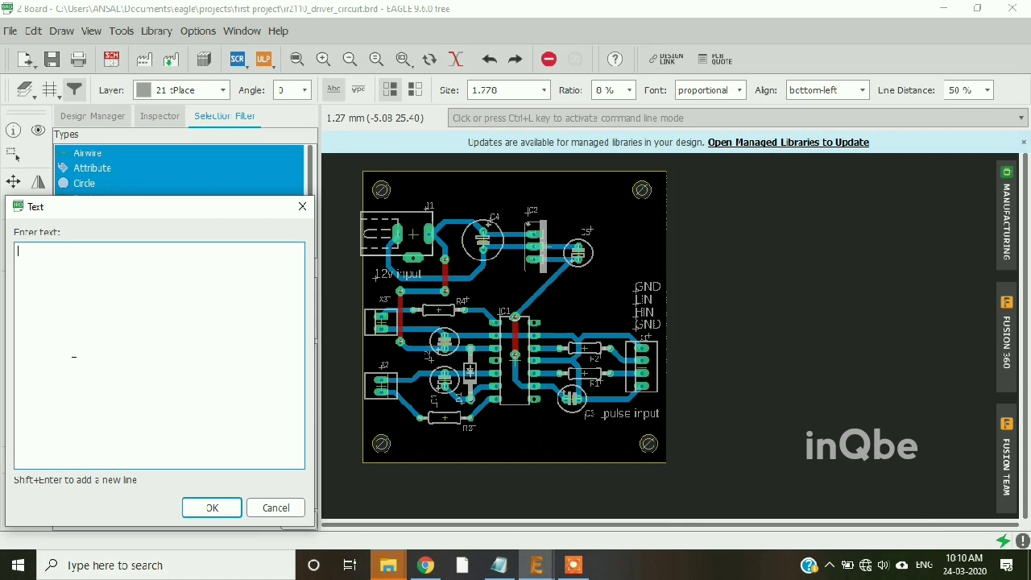
{"action": "type", "text": "HO"}
{"action": "key", "text": "Return"}
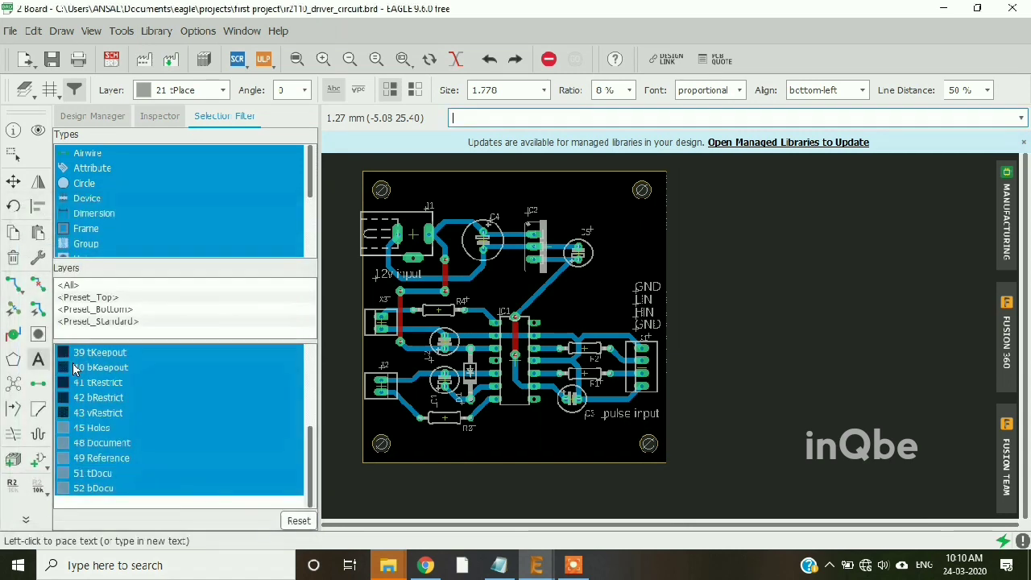
{"action": "scroll", "coordinate": [394, 385], "scroll_direction": "up", "scroll_amount": 3}
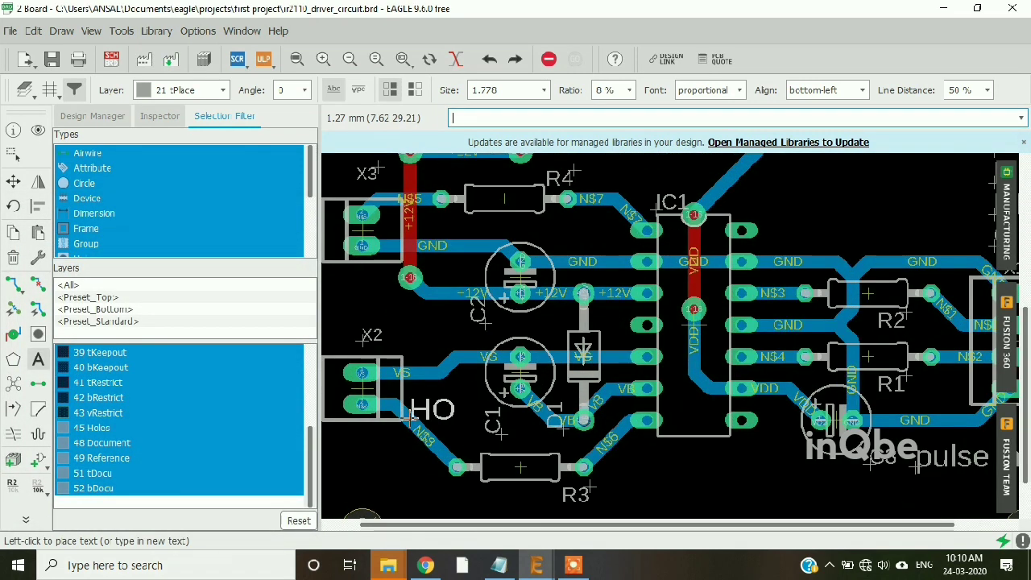
{"action": "left_click", "coordinate": [410, 415]}
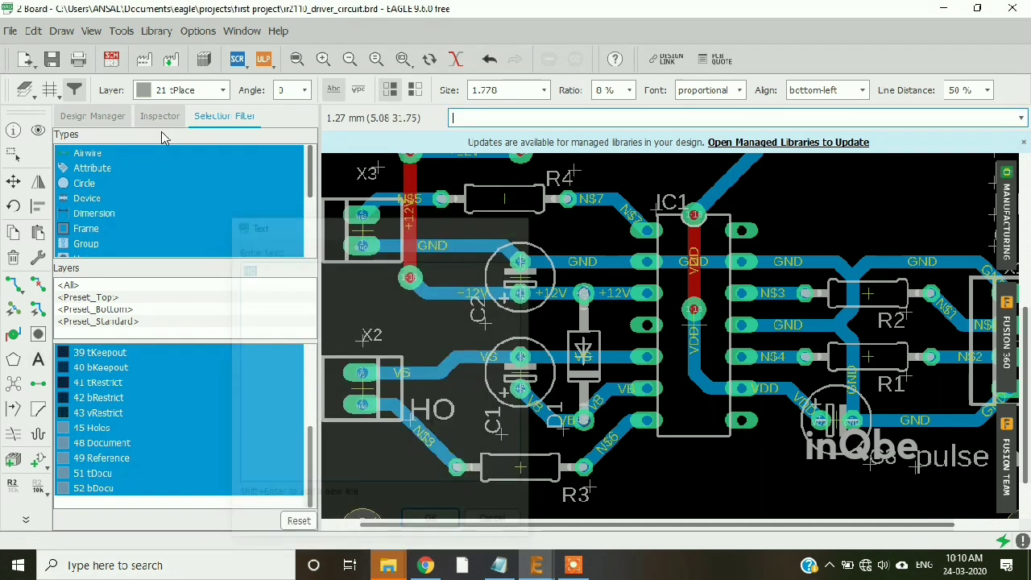
Trace connector X2's first pin back to the driver IC in the schematic and return to the board
{"action": "left_click", "coordinate": [111, 59]}
{"action": "scroll", "coordinate": [750, 208], "scroll_direction": "up", "scroll_amount": 2}
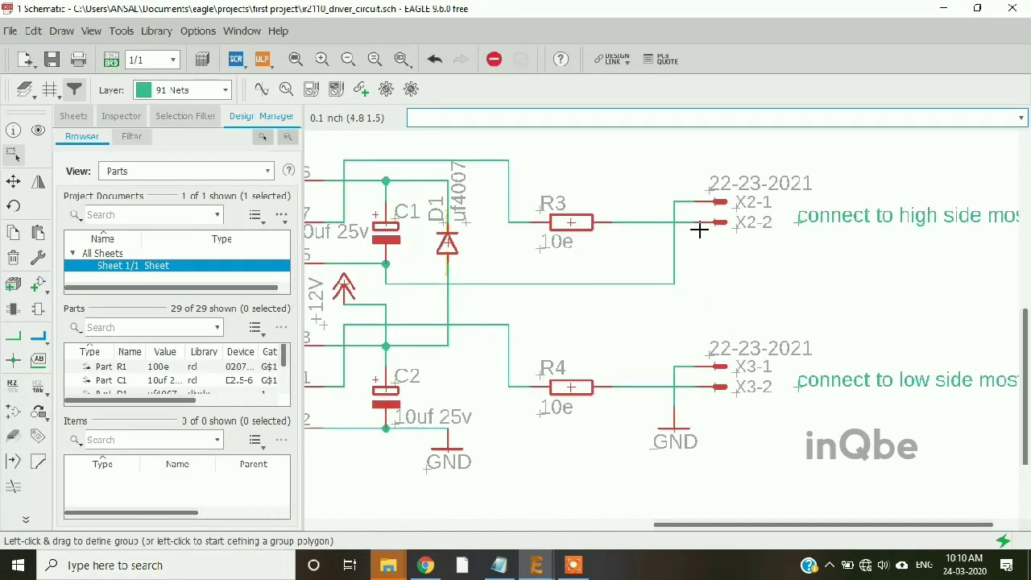
{"action": "scroll", "coordinate": [472, 278], "scroll_direction": "down", "scroll_amount": 1}
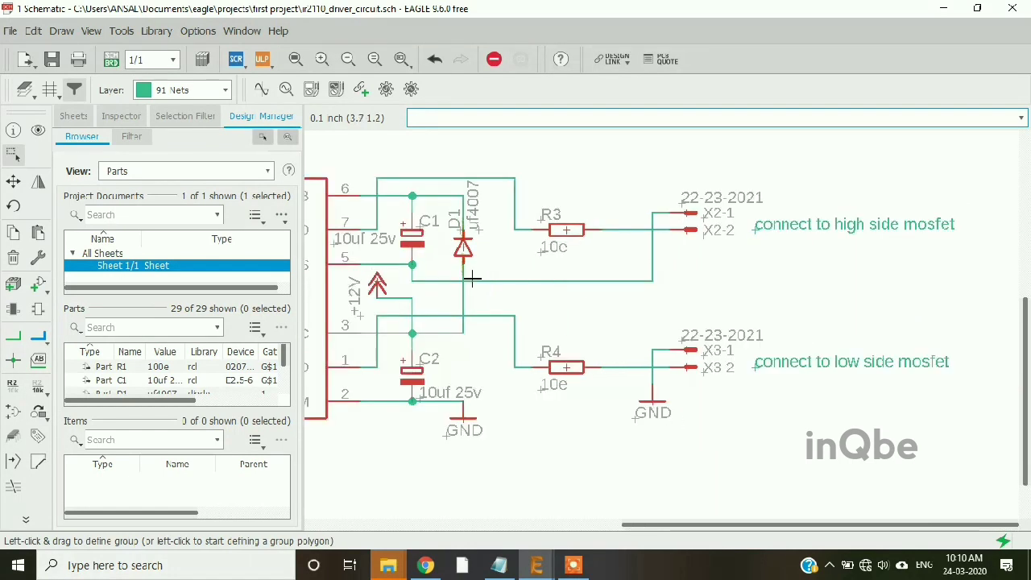
{"action": "scroll", "coordinate": [511, 270], "scroll_direction": "down", "scroll_amount": 2}
{"action": "scroll", "coordinate": [362, 275], "scroll_direction": "up", "scroll_amount": 3}
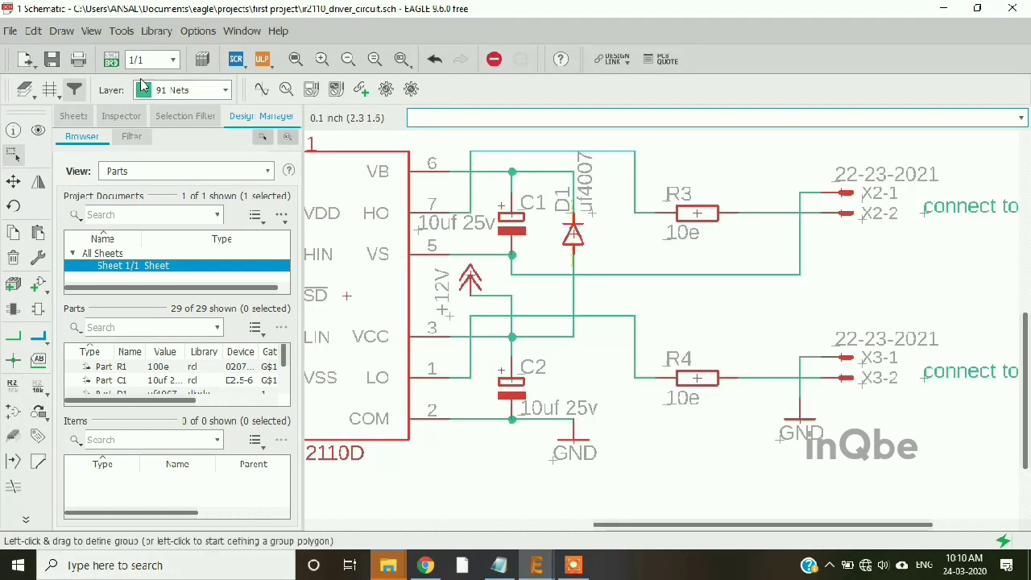
{"action": "left_click", "coordinate": [111, 60]}
Add the text "VS" on layer 21 tPlace directly above the "HO" text beside connector X2
{"action": "left_click", "coordinate": [36, 360]}
{"action": "type", "text": "VS"}
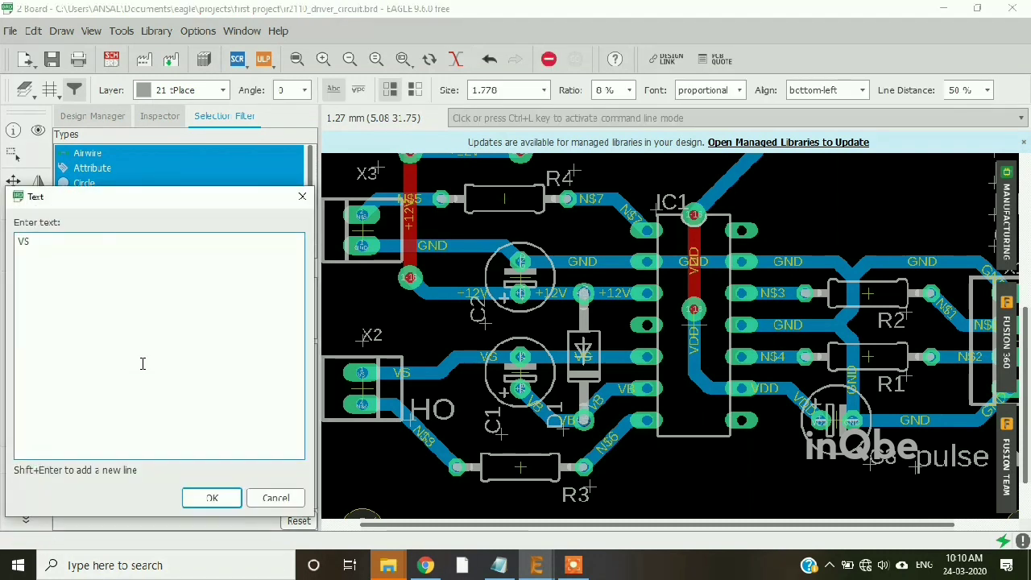
{"action": "key", "text": "Return"}
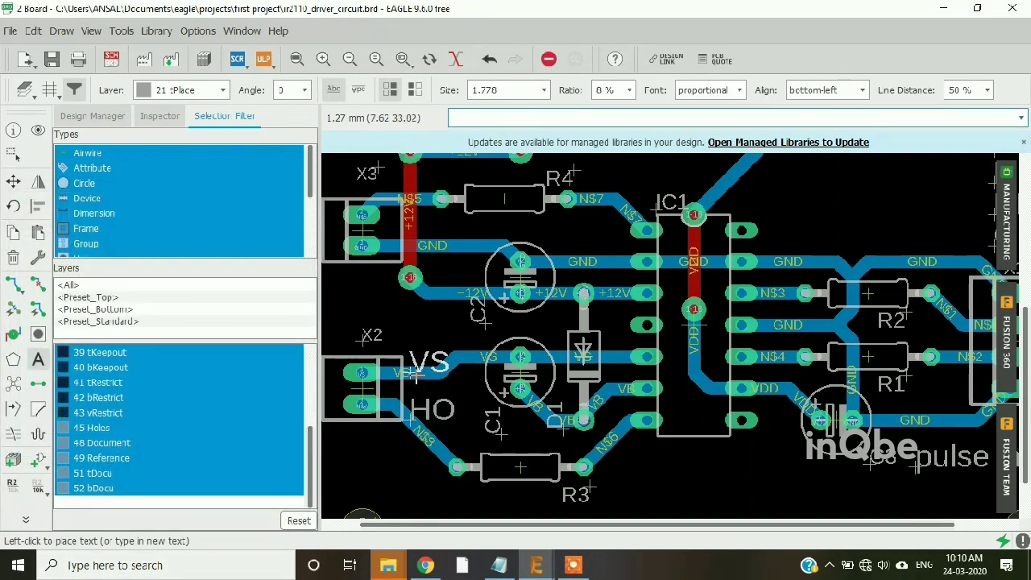
{"action": "left_click", "coordinate": [410, 389]}
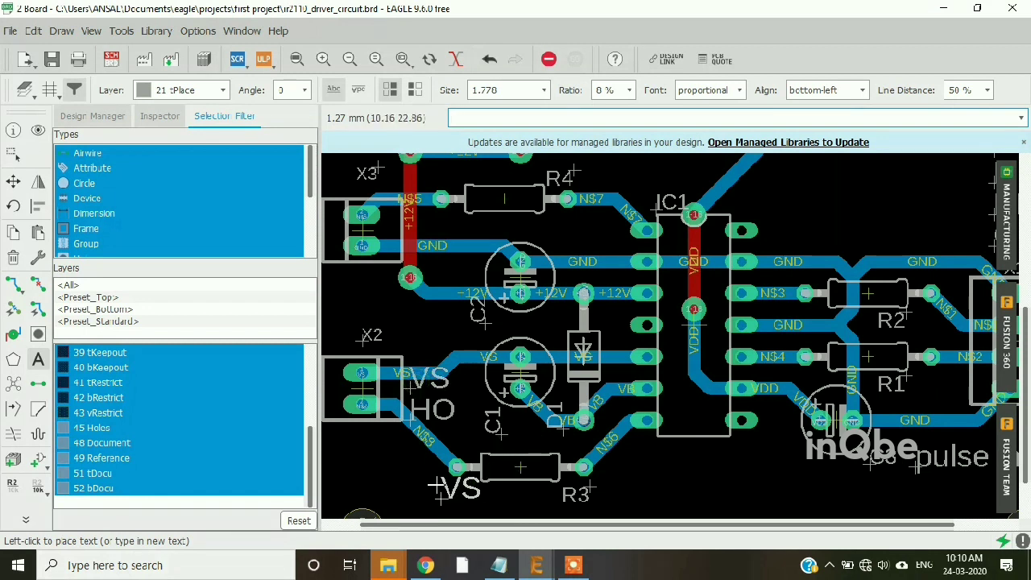
{"action": "scroll", "coordinate": [439, 483], "scroll_direction": "down", "scroll_amount": 2}
{"action": "scroll", "coordinate": [413, 329], "scroll_direction": "up", "scroll_amount": 2}
{"action": "key", "text": "Escape"}
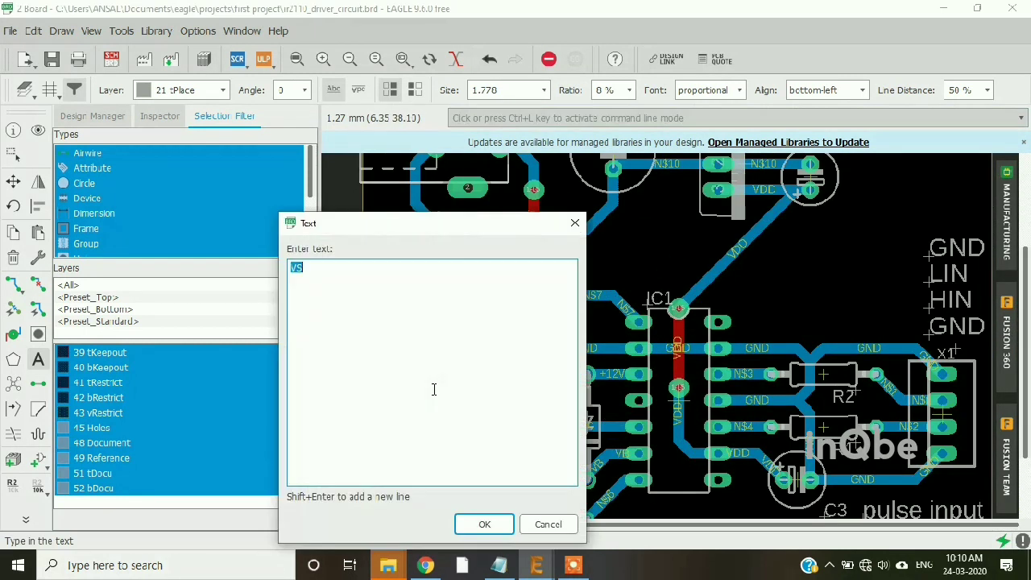
{"action": "key", "text": "Escape"}
Compare connector X3's pads on the board with its driver IC connections in the schematic
{"action": "scroll", "coordinate": [391, 296], "scroll_direction": "up", "scroll_amount": 1}
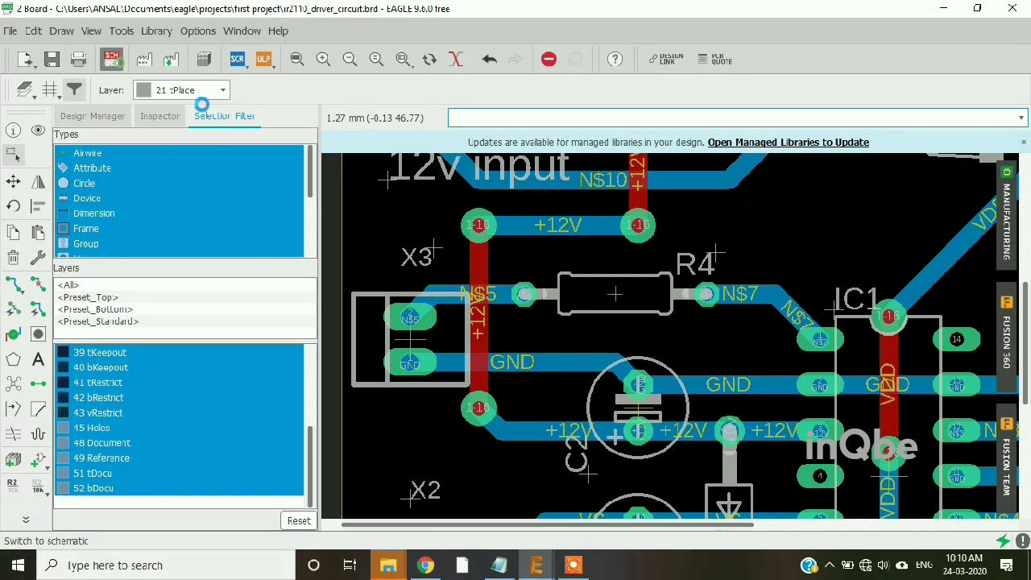
{"action": "left_click", "coordinate": [111, 59]}
{"action": "scroll", "coordinate": [553, 306], "scroll_direction": "down", "scroll_amount": 3}
{"action": "scroll", "coordinate": [700, 358], "scroll_direction": "up", "scroll_amount": 2}
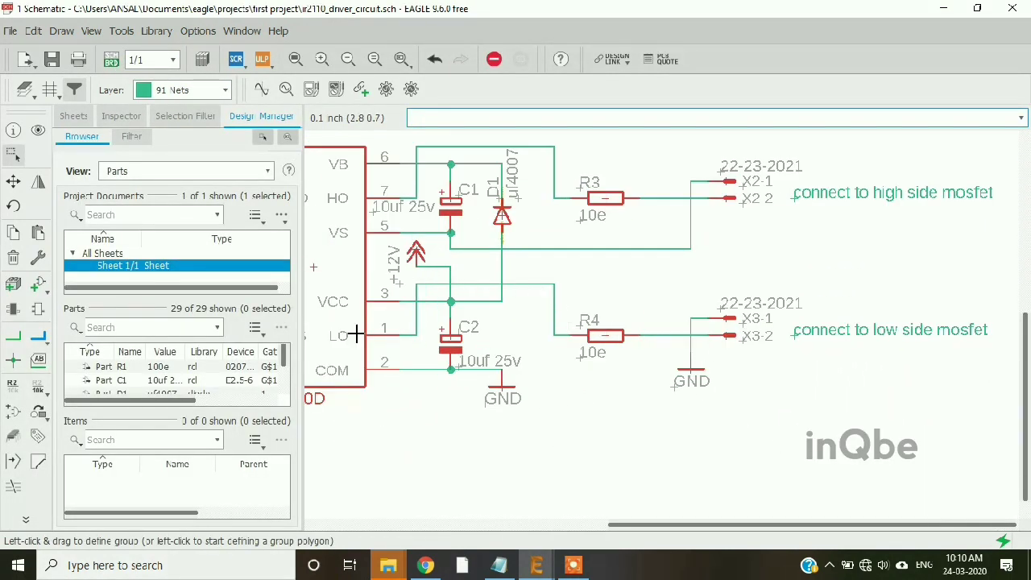
{"action": "left_click", "coordinate": [111, 59]}
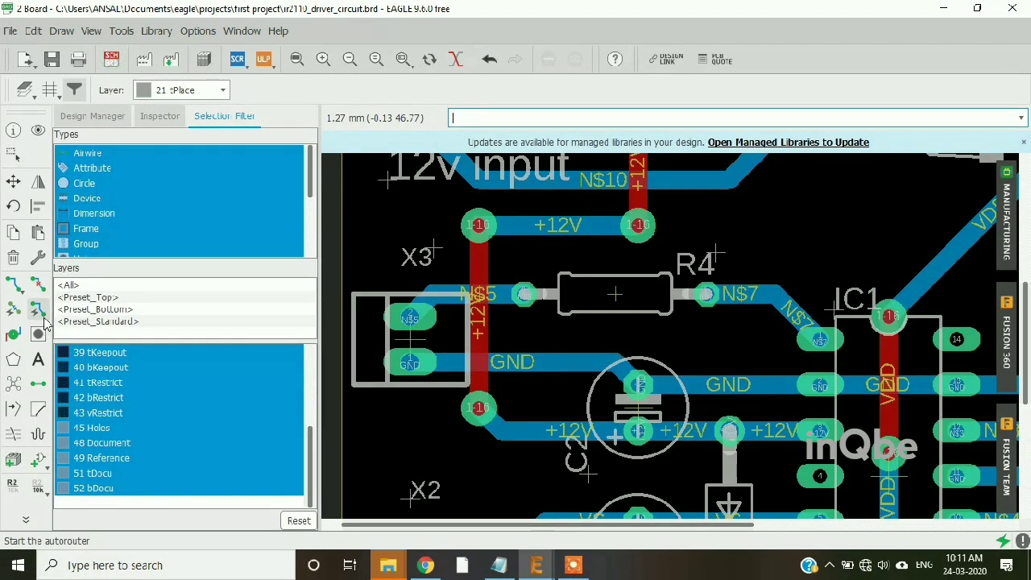
Add the text "LO" on layer 21 tPlace between the "12v input" text and connector X3's name label
{"action": "left_click", "coordinate": [38, 363]}
{"action": "type", "text": "L"}
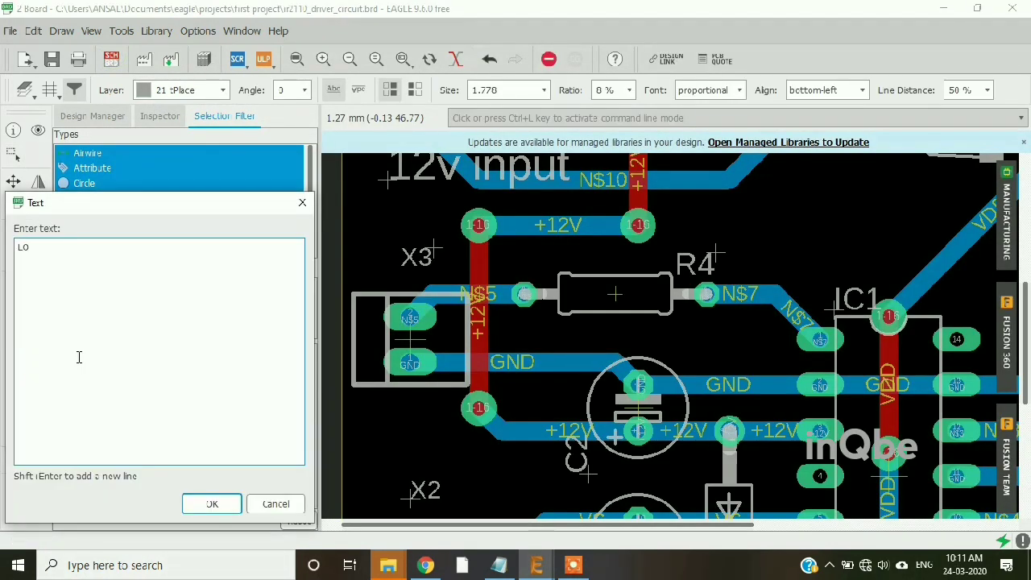
{"action": "type", "text": "O"}
{"action": "left_click", "coordinate": [211, 503]}
{"action": "scroll", "coordinate": [476, 407], "scroll_direction": "down", "scroll_amount": 3}
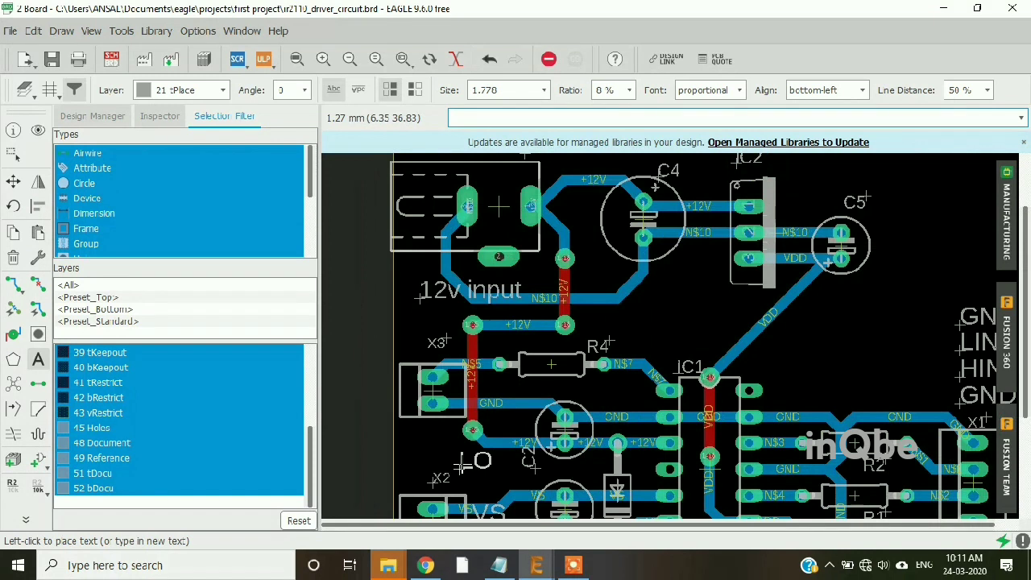
{"action": "scroll", "coordinate": [427, 363], "scroll_direction": "down", "scroll_amount": 1}
{"action": "scroll", "coordinate": [439, 387], "scroll_direction": "up", "scroll_amount": 2}
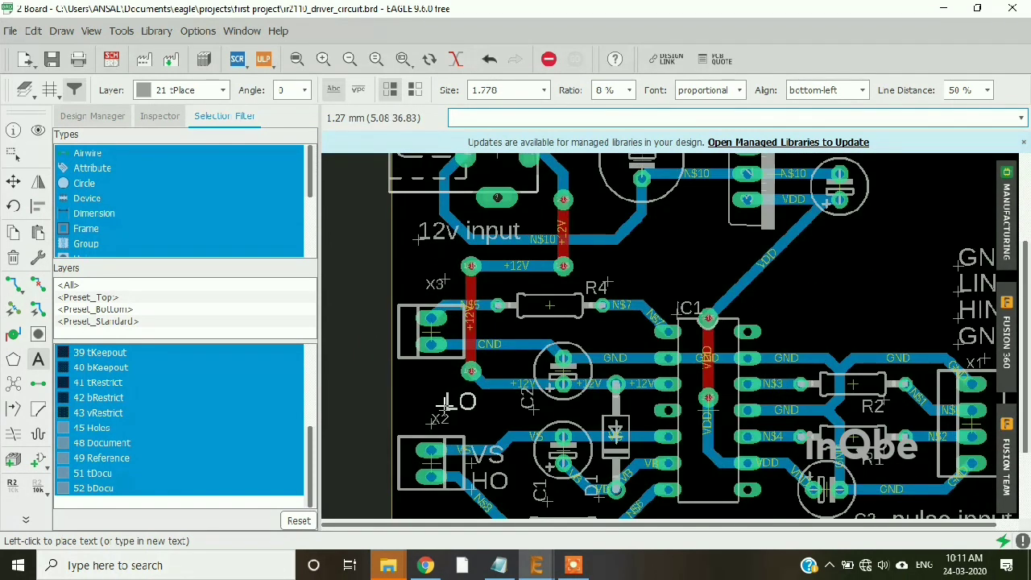
{"action": "scroll", "coordinate": [446, 406], "scroll_direction": "down", "scroll_amount": 2}
{"action": "scroll", "coordinate": [446, 374], "scroll_direction": "up", "scroll_amount": 3}
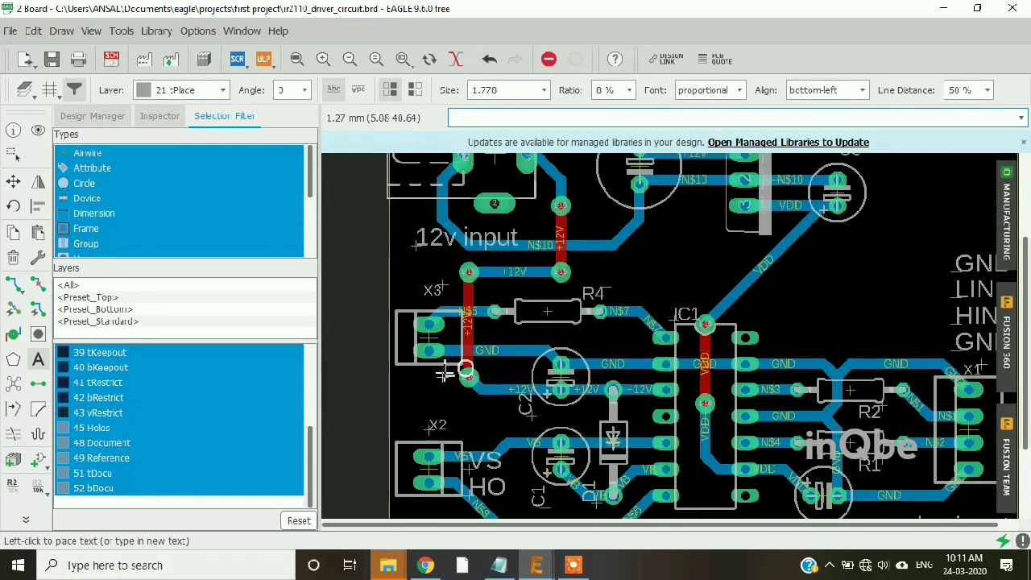
{"action": "scroll", "coordinate": [435, 347], "scroll_direction": "down", "scroll_amount": 2}
{"action": "scroll", "coordinate": [424, 312], "scroll_direction": "up", "scroll_amount": 2}
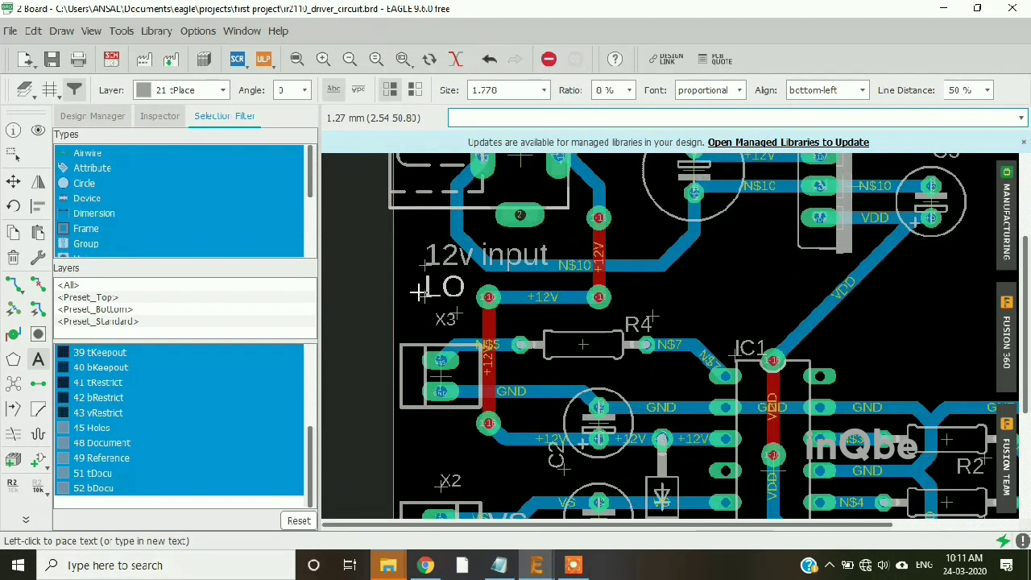
{"action": "left_click", "coordinate": [419, 291]}
{"action": "key", "text": "Escape"}
Move the "12v input" text above connector J1, beside the upper-left mounting hole
{"action": "left_click", "coordinate": [13, 182]}
{"action": "scroll", "coordinate": [427, 291], "scroll_direction": "down", "scroll_amount": 1}
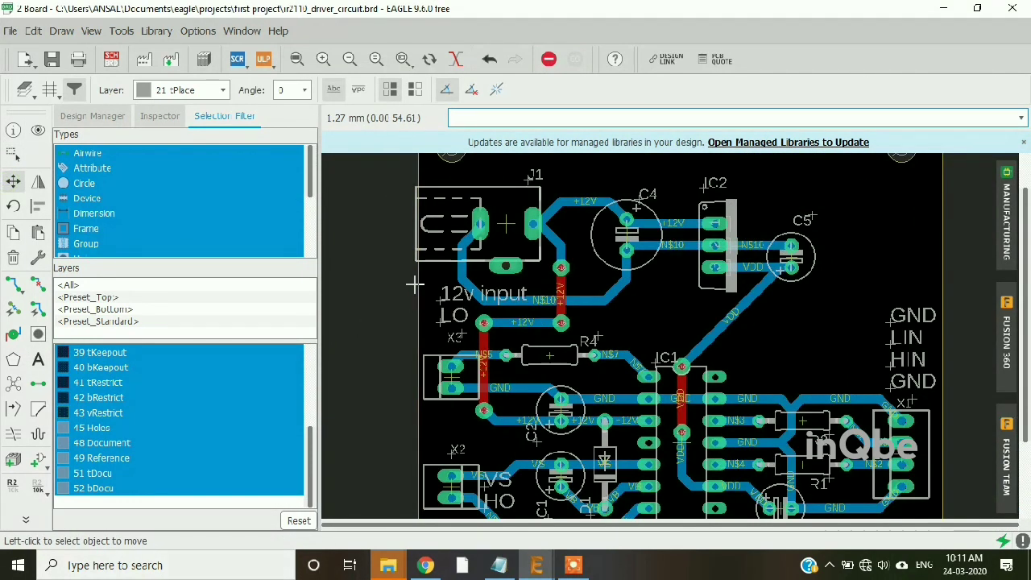
{"action": "left_click", "coordinate": [431, 299]}
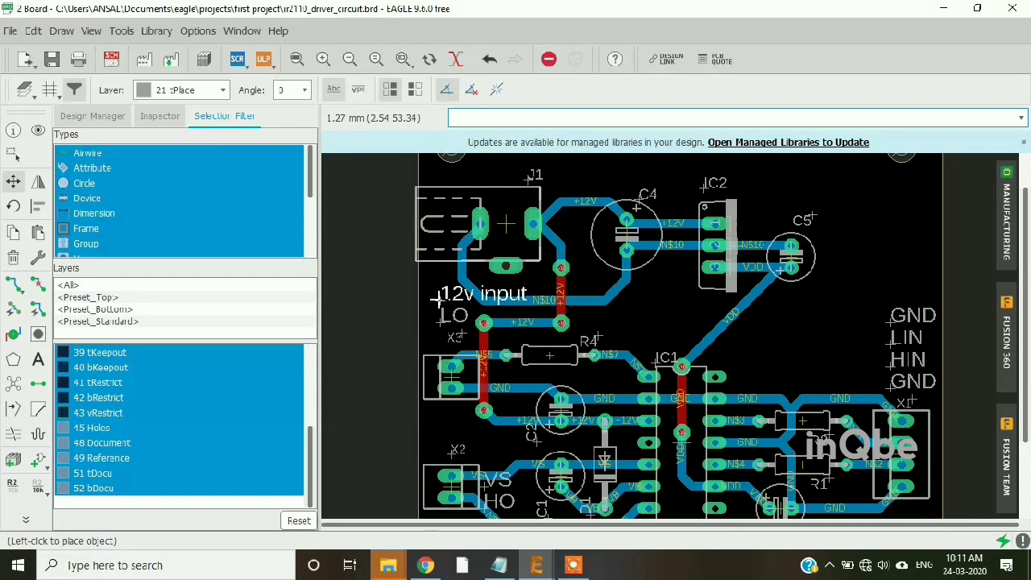
{"action": "scroll", "coordinate": [435, 306], "scroll_direction": "down", "scroll_amount": 2}
{"action": "scroll", "coordinate": [456, 244], "scroll_direction": "up", "scroll_amount": 1}
{"action": "left_click", "coordinate": [456, 238]}
Move connector X3's name label below the connector and place the "LO" text above it with room for another text line
{"action": "scroll", "coordinate": [427, 366], "scroll_direction": "up", "scroll_amount": 1}
{"action": "left_click", "coordinate": [427, 367]}
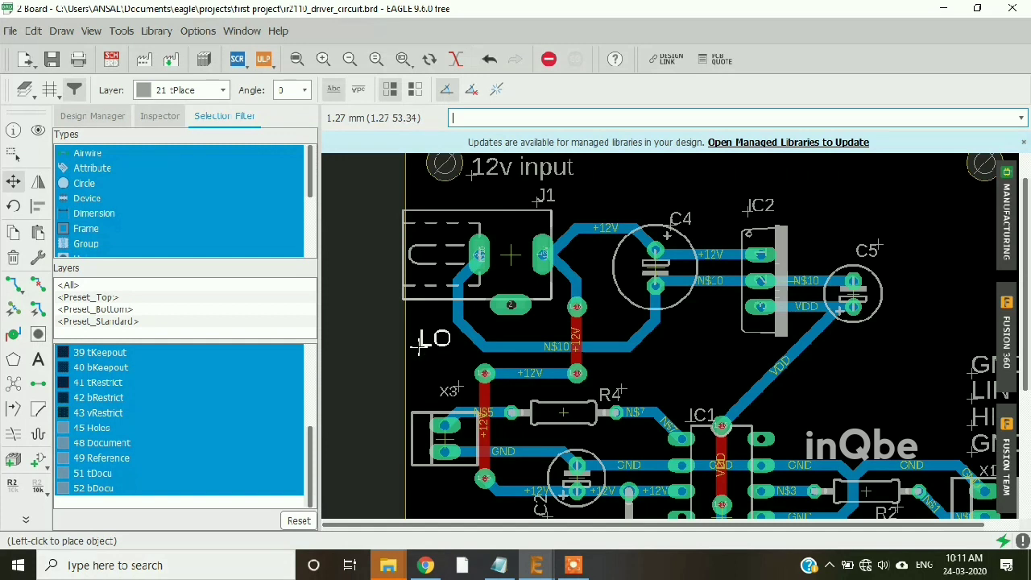
{"action": "left_click", "coordinate": [431, 354]}
{"action": "left_click", "coordinate": [459, 390]}
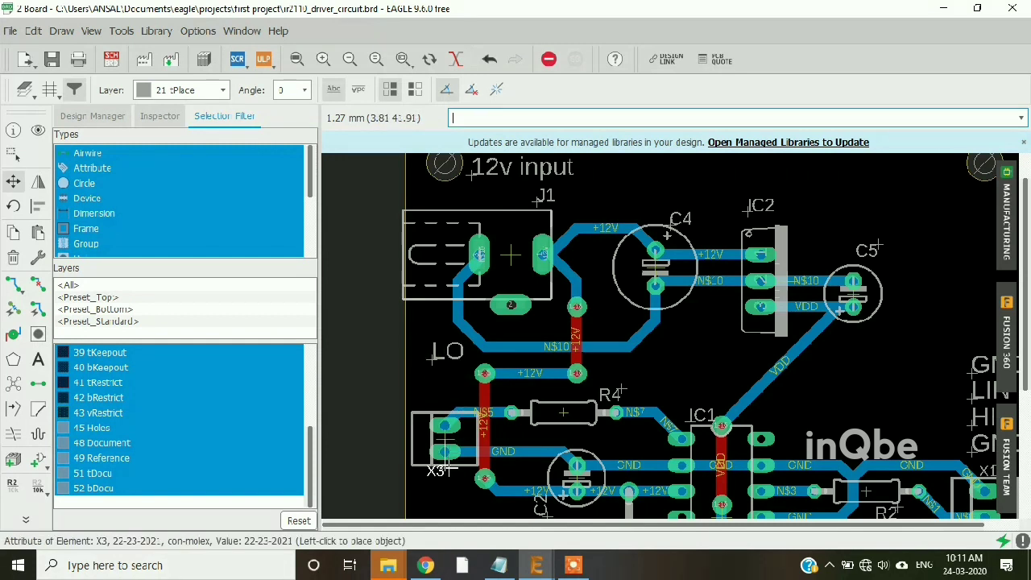
{"action": "left_click", "coordinate": [450, 475]}
{"action": "left_click", "coordinate": [431, 362]}
{"action": "left_click", "coordinate": [418, 375]}
Check connector X3's pins in the schematic, add the text "GND" on layer 21 tPlace directly below "LO", and save the board
{"action": "left_click", "coordinate": [111, 59]}
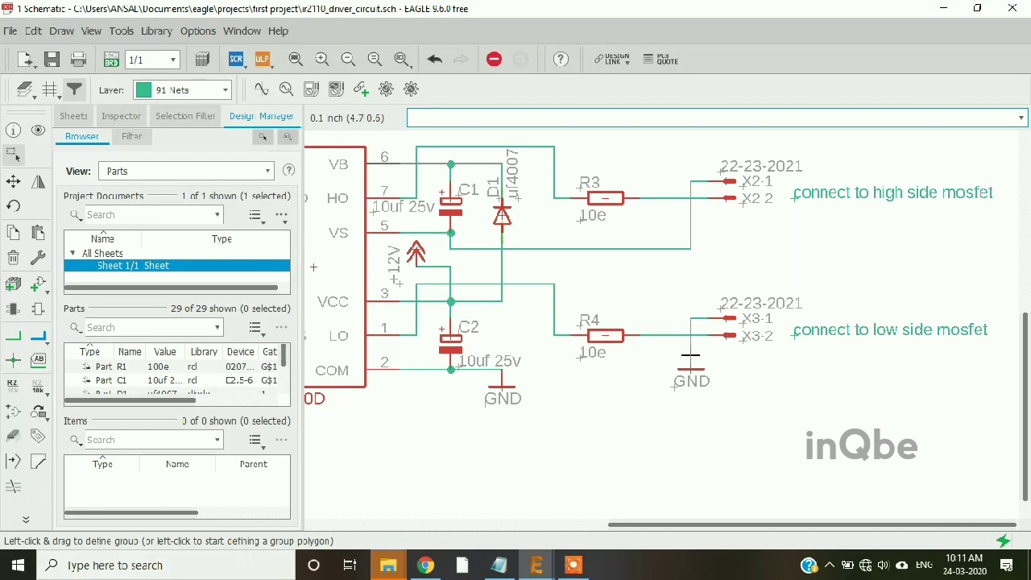
{"action": "left_click", "coordinate": [111, 59]}
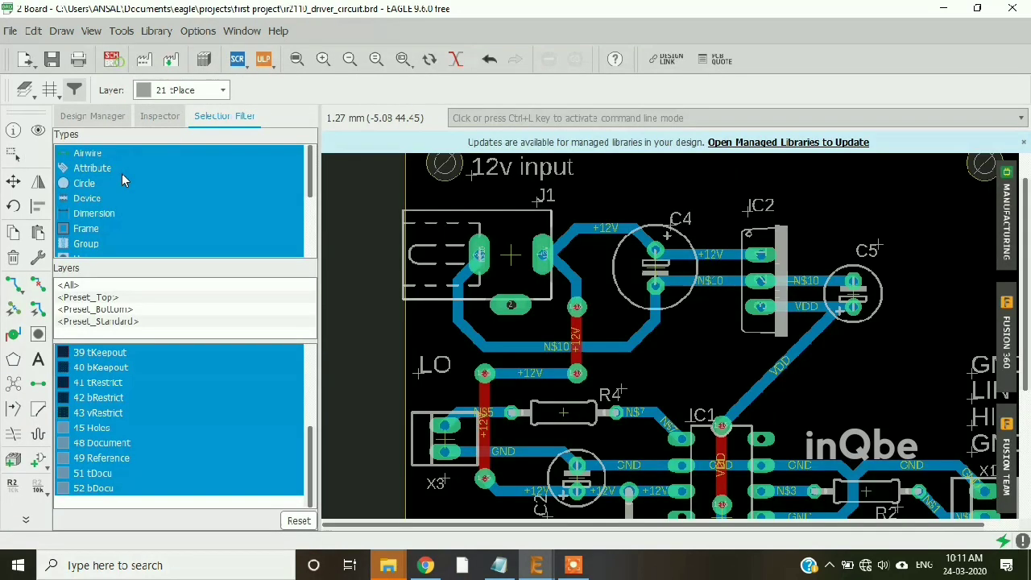
{"action": "left_click", "coordinate": [38, 360]}
{"action": "type", "text": "GN"}
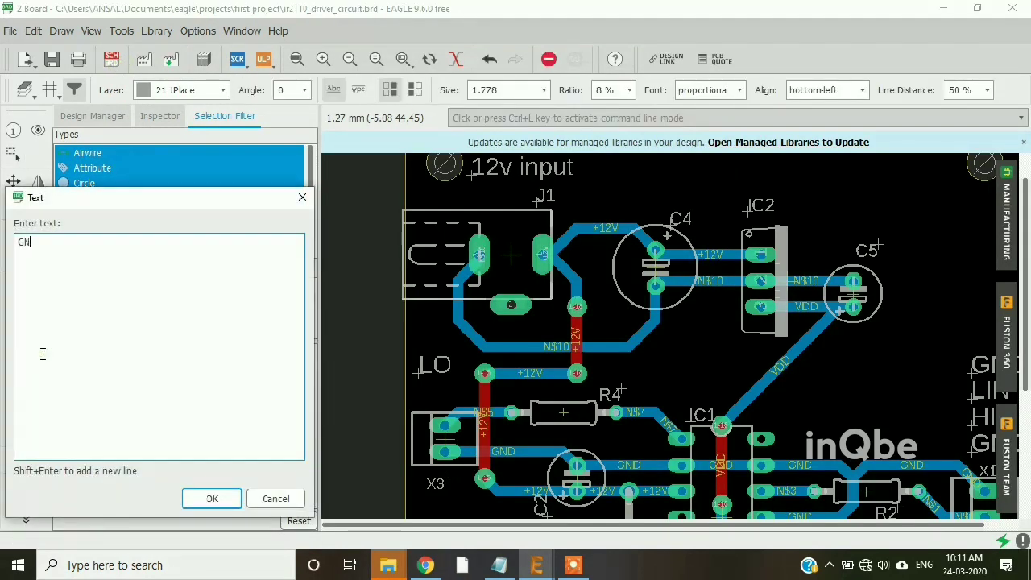
{"action": "type", "text": "D"}
{"action": "key", "text": "Return"}
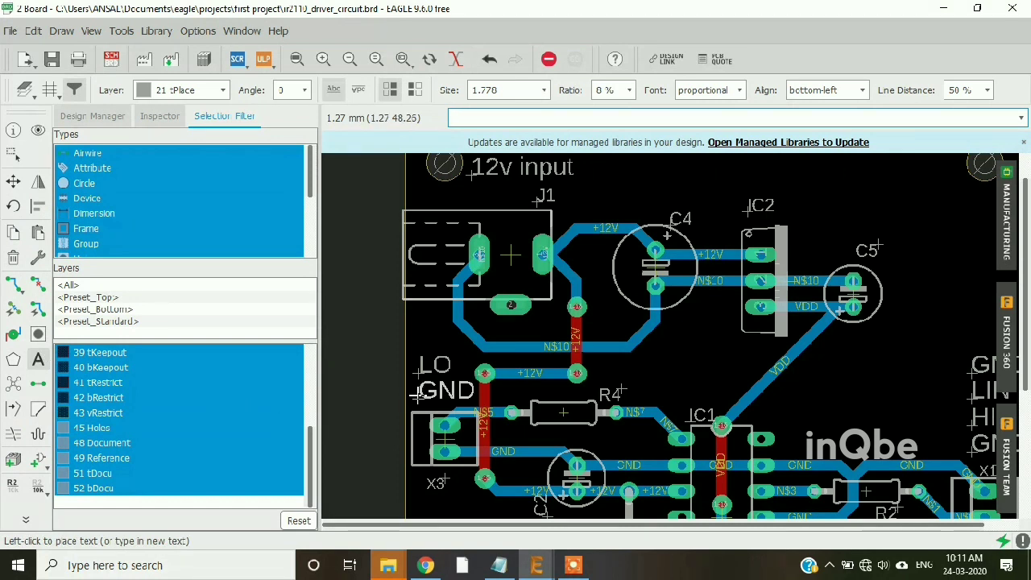
{"action": "left_click", "coordinate": [419, 393]}
{"action": "left_click", "coordinate": [12, 181]}
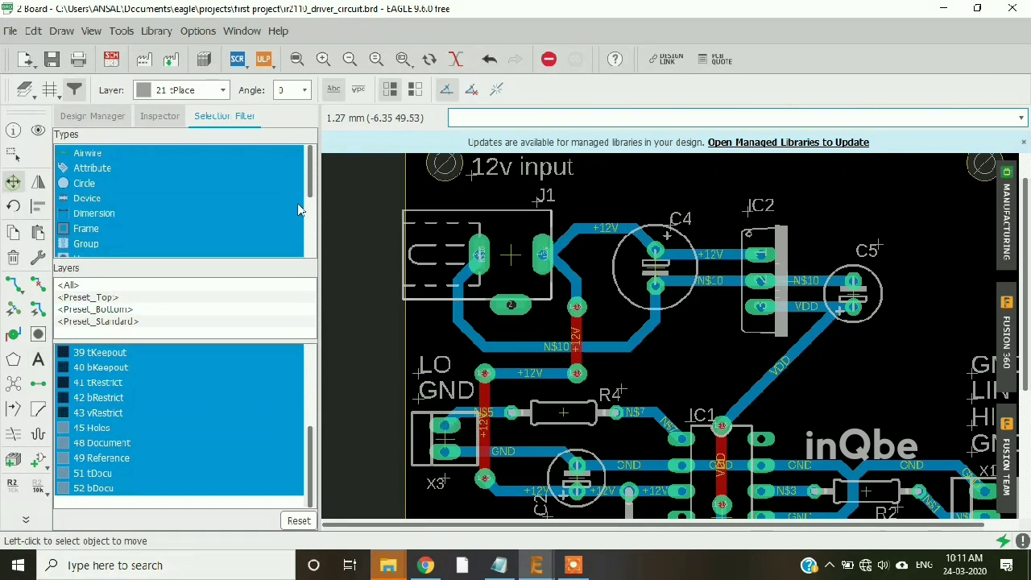
{"action": "left_click", "coordinate": [51, 58]}
Hide all board layers, then display only 16 Bottom, 17 Pads, 18 Vias and 20 Dimension
{"action": "scroll", "coordinate": [594, 347], "scroll_direction": "down", "scroll_amount": 3}
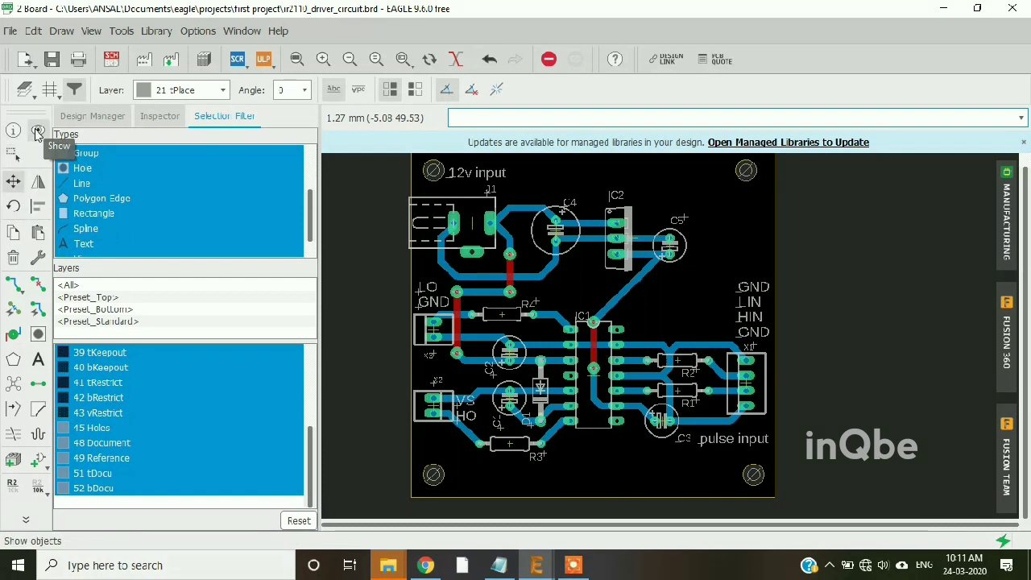
{"action": "left_click", "coordinate": [25, 90]}
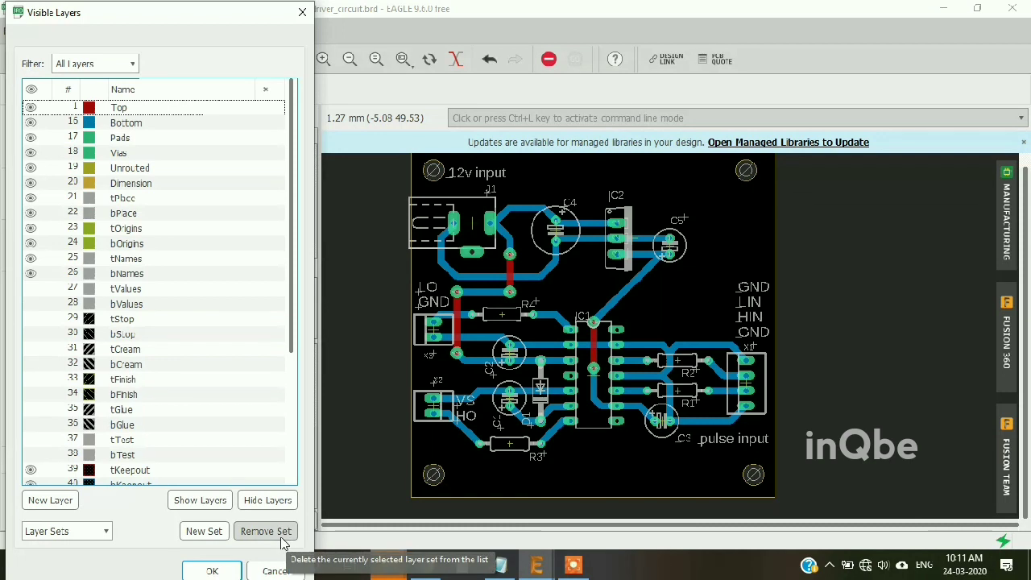
{"action": "left_click", "coordinate": [268, 500]}
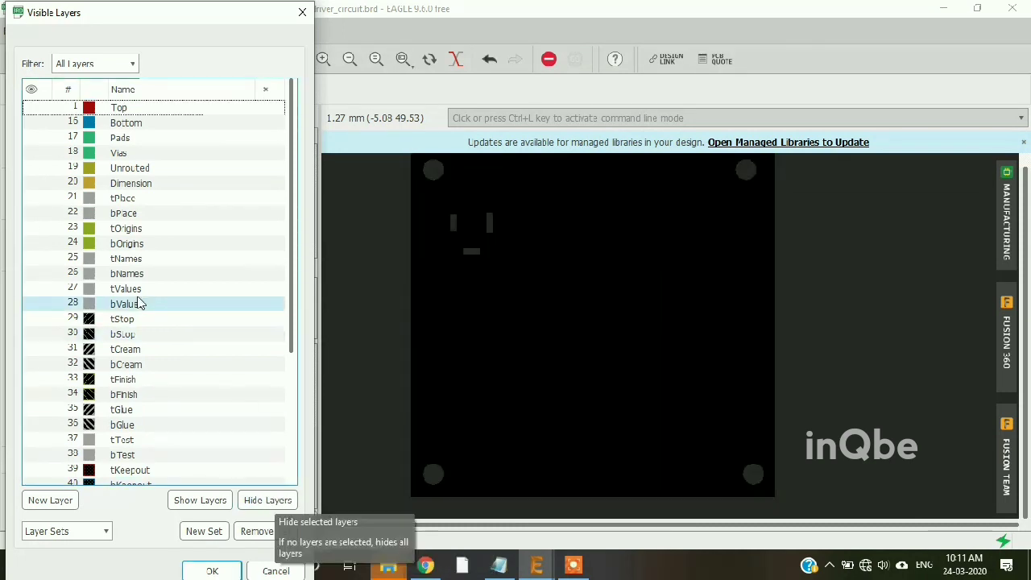
{"action": "left_click", "coordinate": [32, 124]}
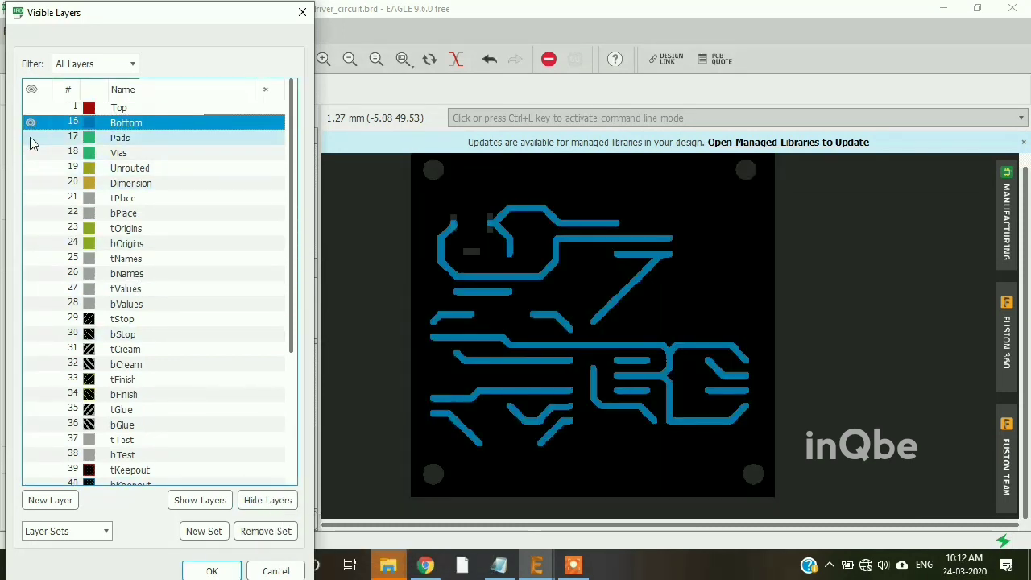
{"action": "left_click", "coordinate": [31, 138]}
{"action": "left_click", "coordinate": [31, 153]}
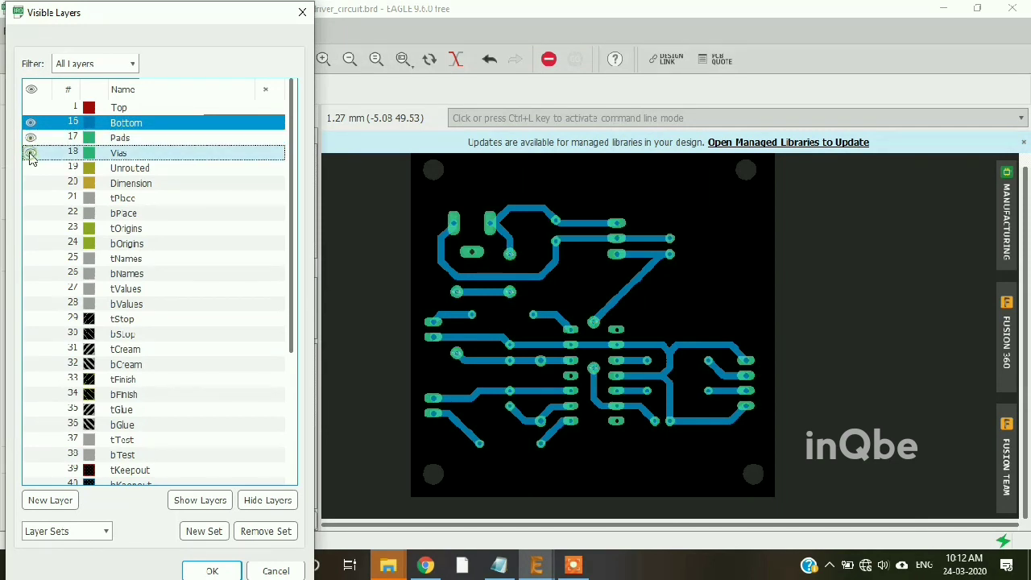
{"action": "left_click", "coordinate": [30, 184]}
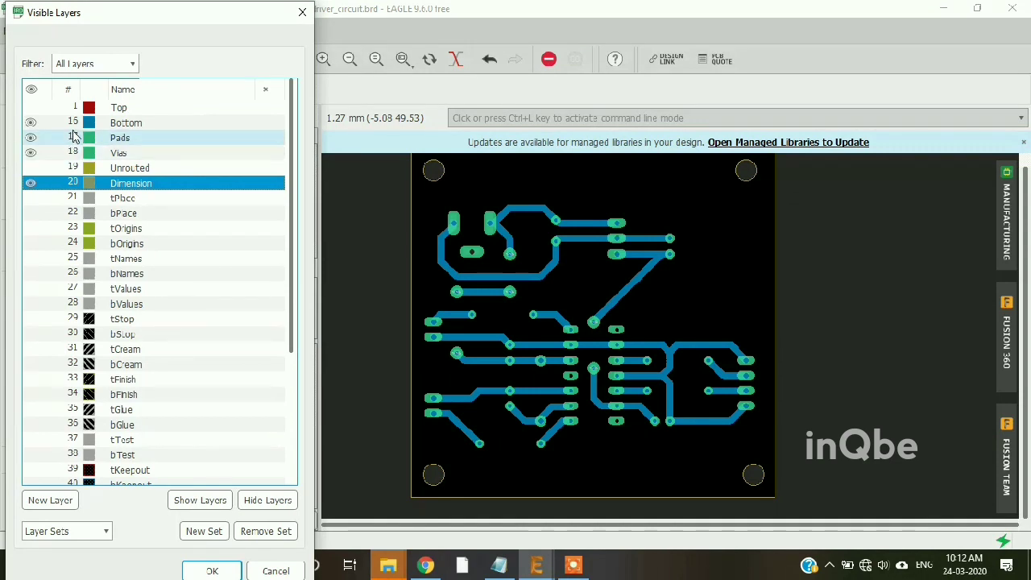
{"action": "left_click", "coordinate": [212, 569]}
{"action": "scroll", "coordinate": [475, 328], "scroll_direction": "down", "scroll_amount": 2}
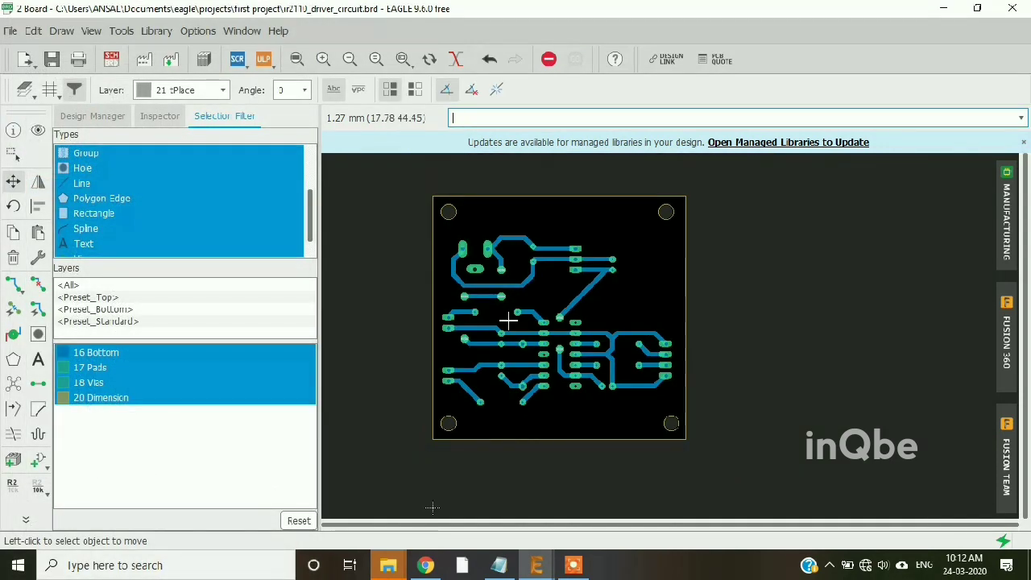
Start a new text object reading "BOTTOM_SIDE"
{"action": "left_click", "coordinate": [38, 360]}
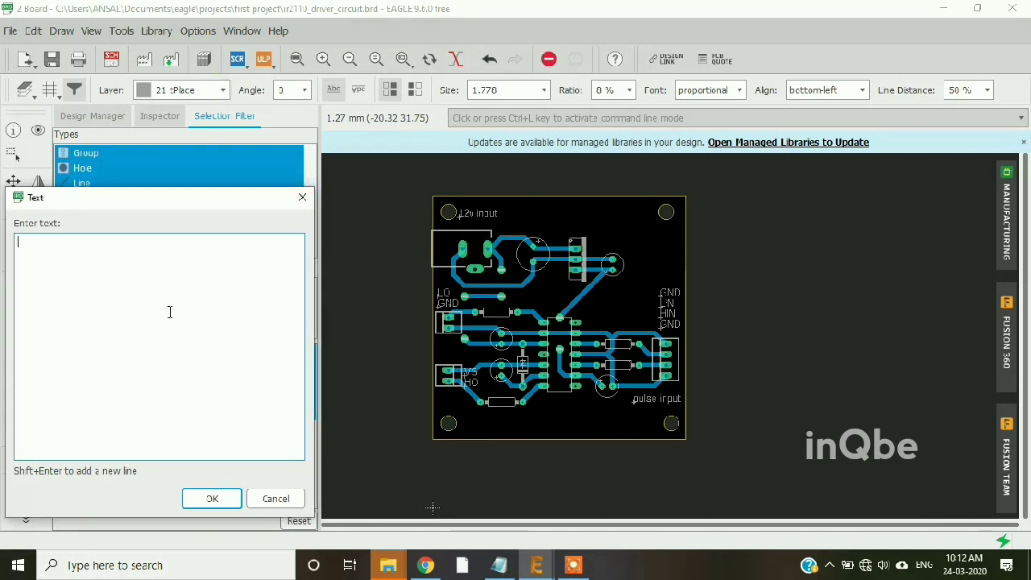
{"action": "type", "text": "BOTTOM"}
{"action": "left_click", "coordinate": [190, 499]}
{"action": "key", "text": "Escape"}
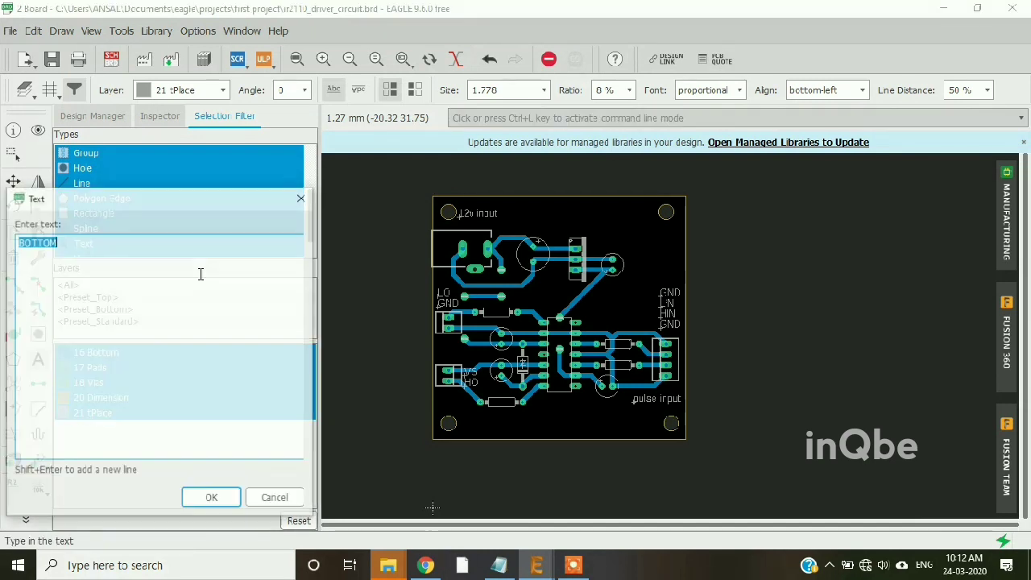
{"action": "left_click", "coordinate": [136, 266]}
{"action": "type", "text": "LA"}
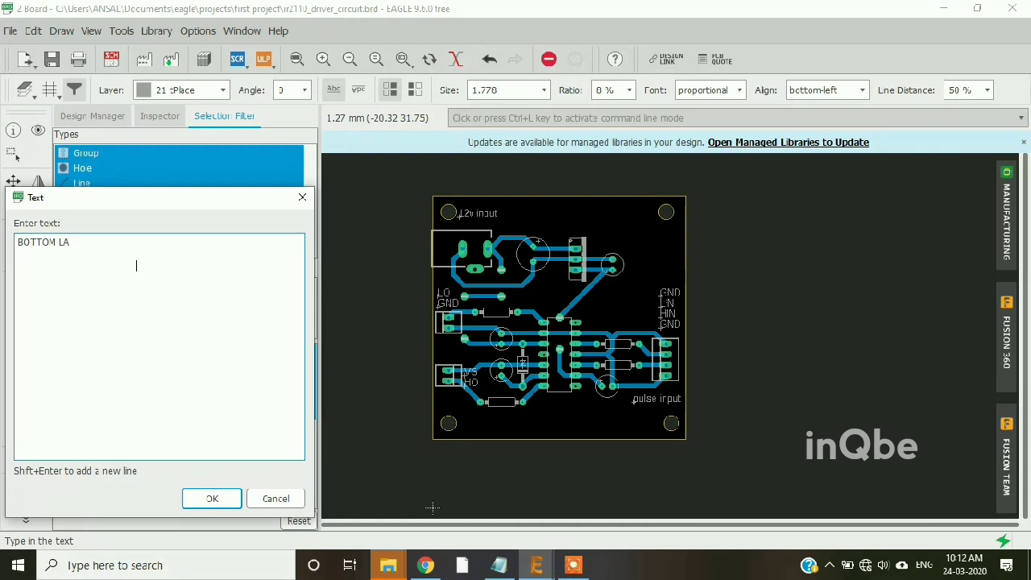
{"action": "type", "text": "_SIDE"}
{"action": "key", "text": "Return"}
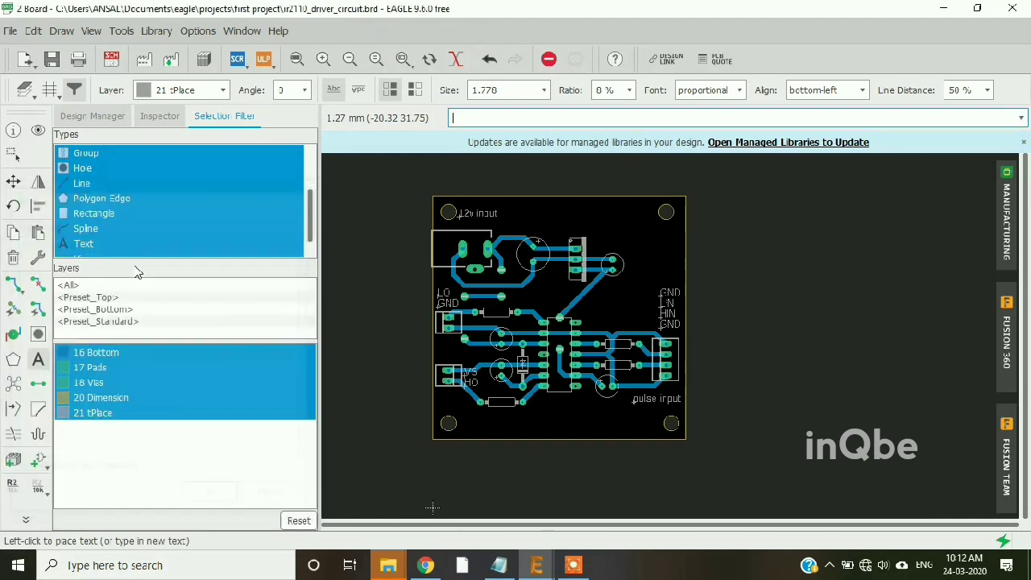
Place the "BOTTOM_SIDE" text on layer 16 Bottom near the board's lower edge, using a 13 % ratio and the vector font
{"action": "left_click", "coordinate": [224, 92]}
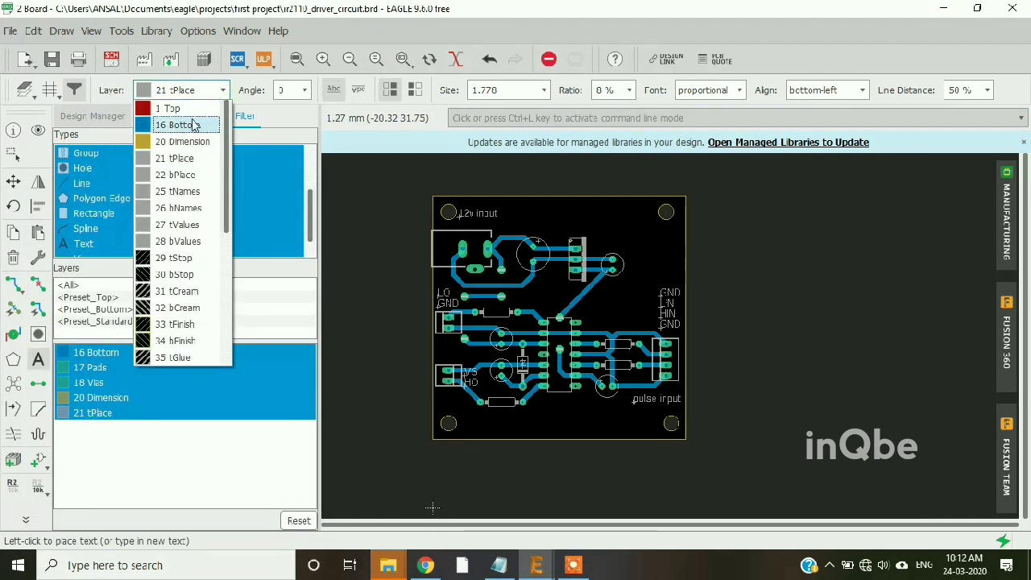
{"action": "left_click", "coordinate": [194, 124]}
{"action": "scroll", "coordinate": [599, 428], "scroll_direction": "up", "scroll_amount": 1}
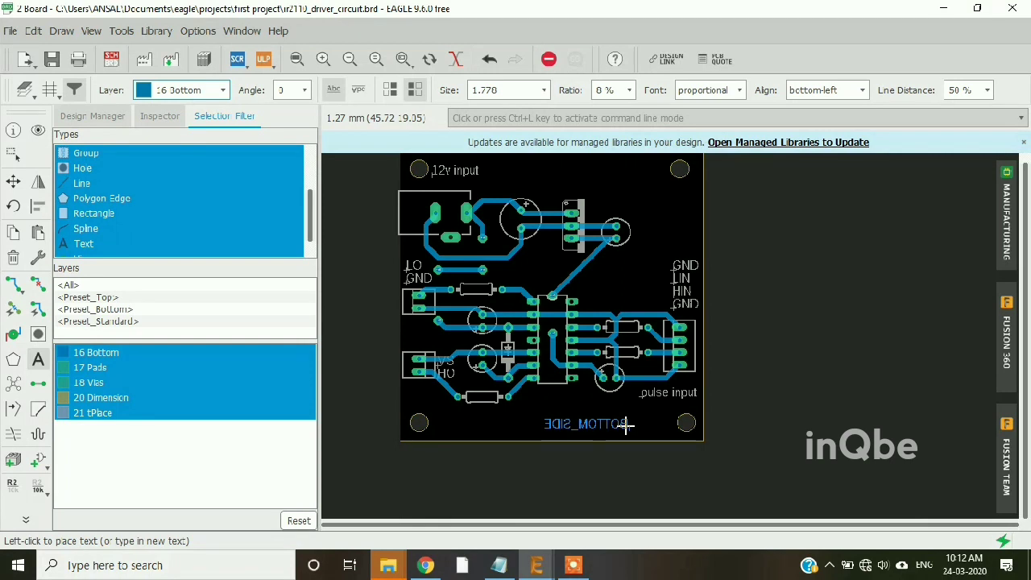
{"action": "left_click", "coordinate": [627, 90]}
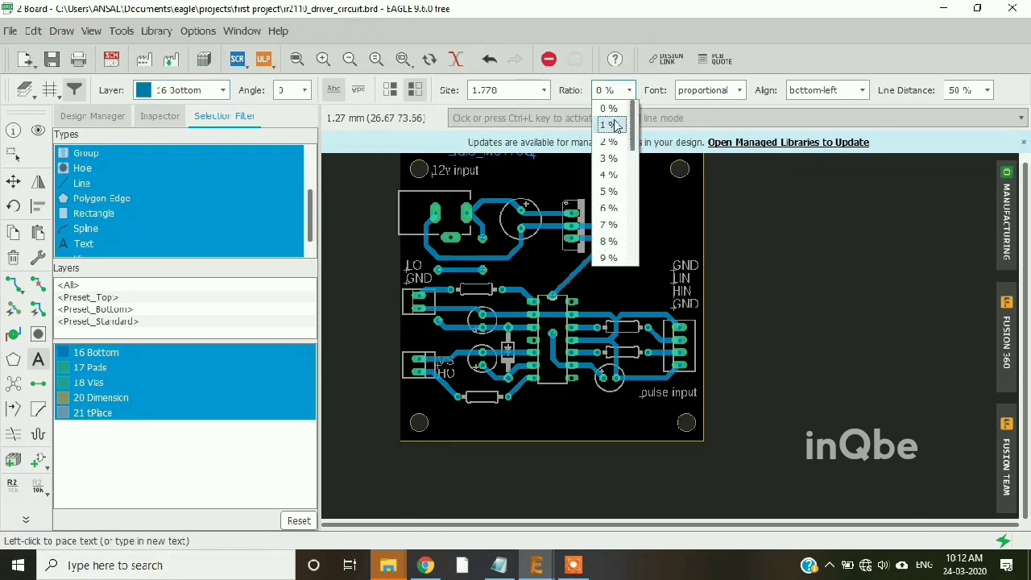
{"action": "scroll", "coordinate": [610, 230], "scroll_direction": "down", "scroll_amount": 2}
{"action": "left_click", "coordinate": [610, 226]}
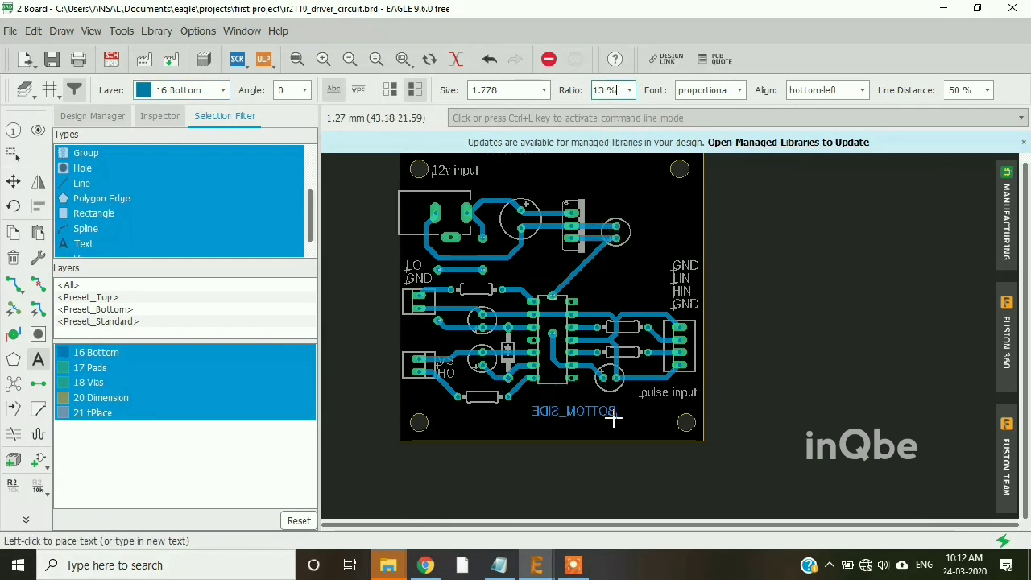
{"action": "left_click", "coordinate": [738, 91]}
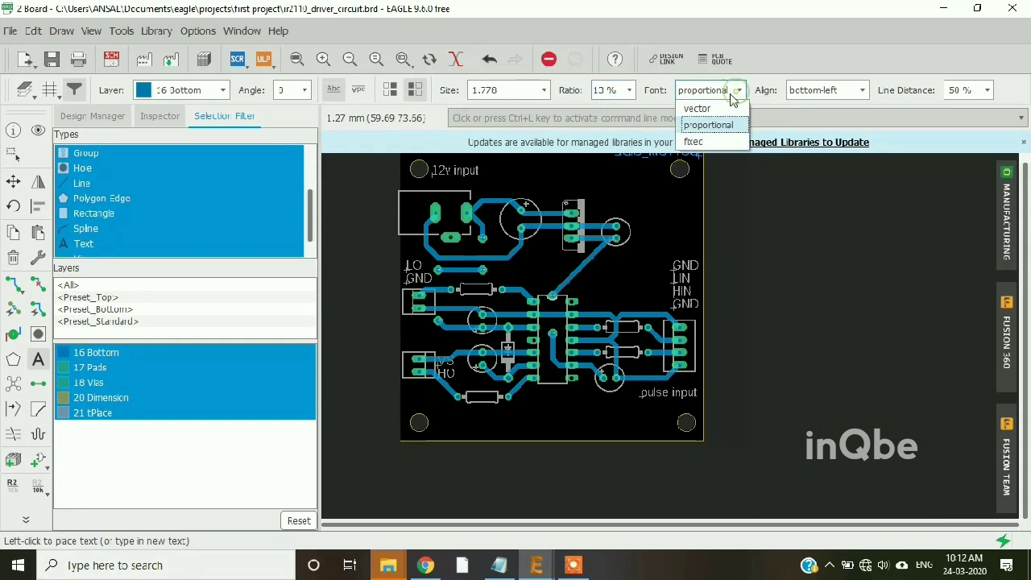
{"action": "left_click", "coordinate": [725, 108]}
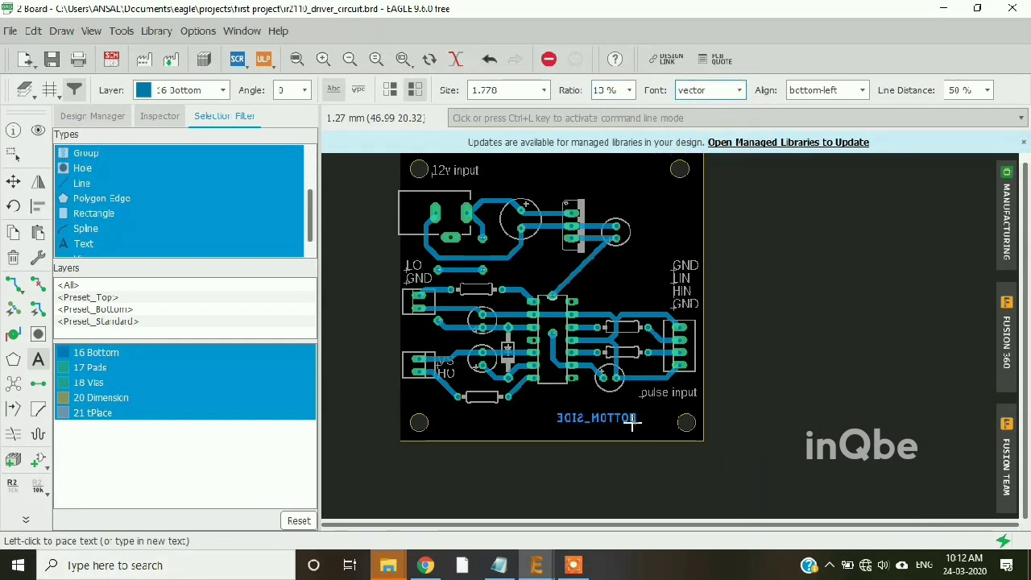
{"action": "left_click", "coordinate": [637, 425]}
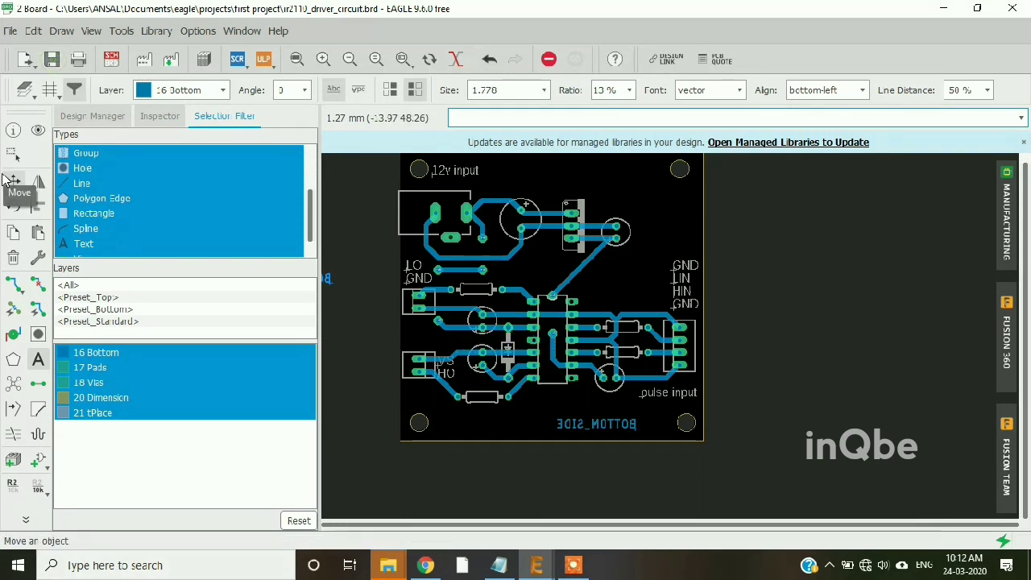
{"action": "left_click", "coordinate": [13, 181]}
Hide the tPlace silkscreen again so that only the Bottom, Pads, Vias and Dimension layers are displayed
{"action": "left_click", "coordinate": [26, 89]}
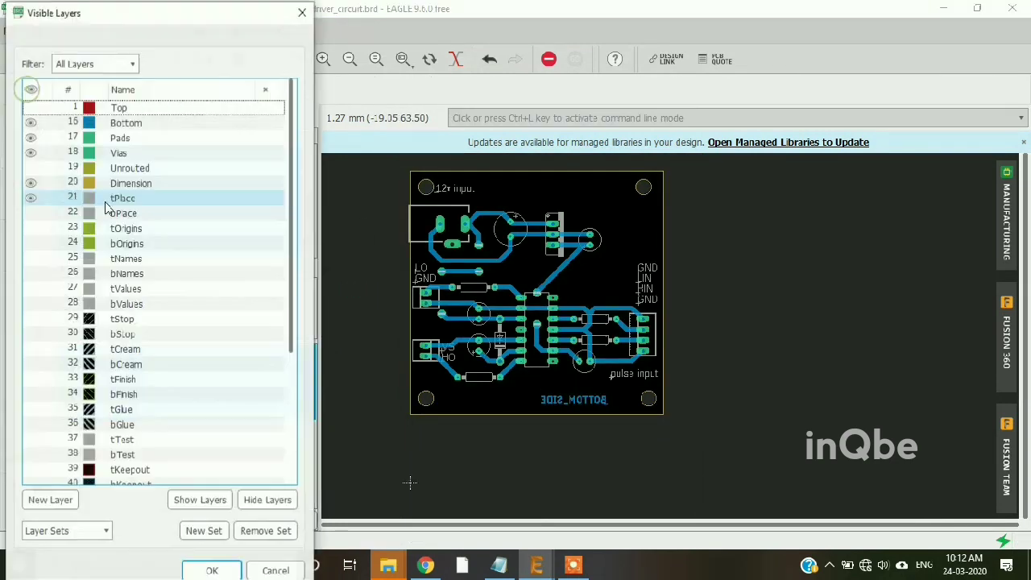
{"action": "left_click", "coordinate": [267, 500]}
{"action": "left_click", "coordinate": [31, 123]}
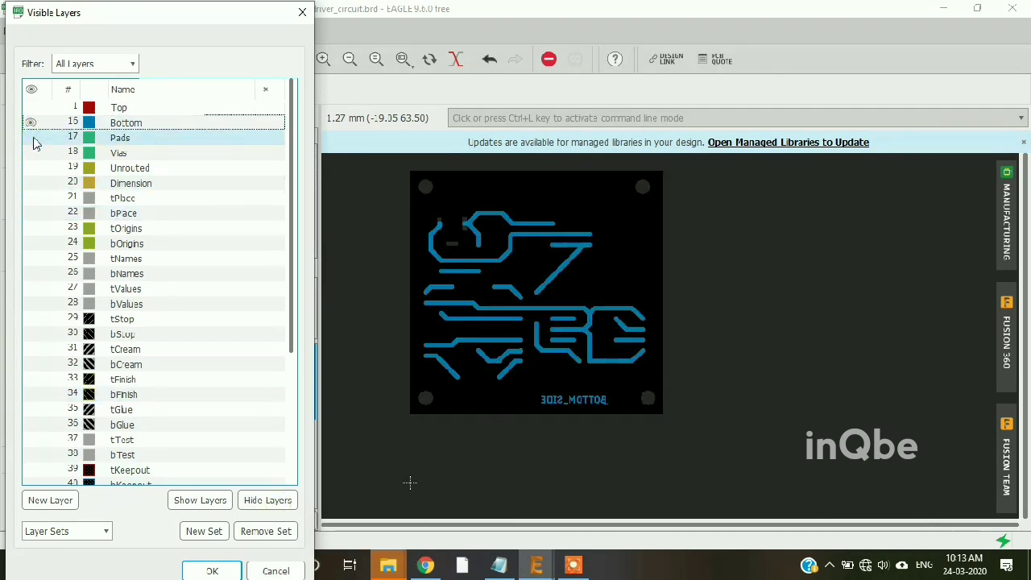
{"action": "left_click", "coordinate": [31, 138]}
{"action": "left_click", "coordinate": [31, 153]}
{"action": "left_click", "coordinate": [30, 184]}
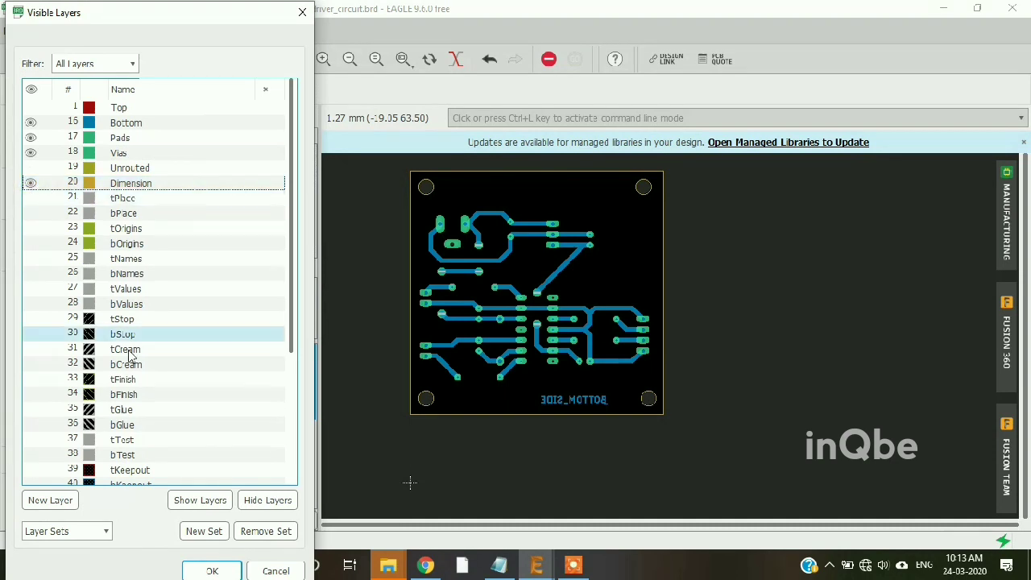
{"action": "left_click", "coordinate": [212, 572]}
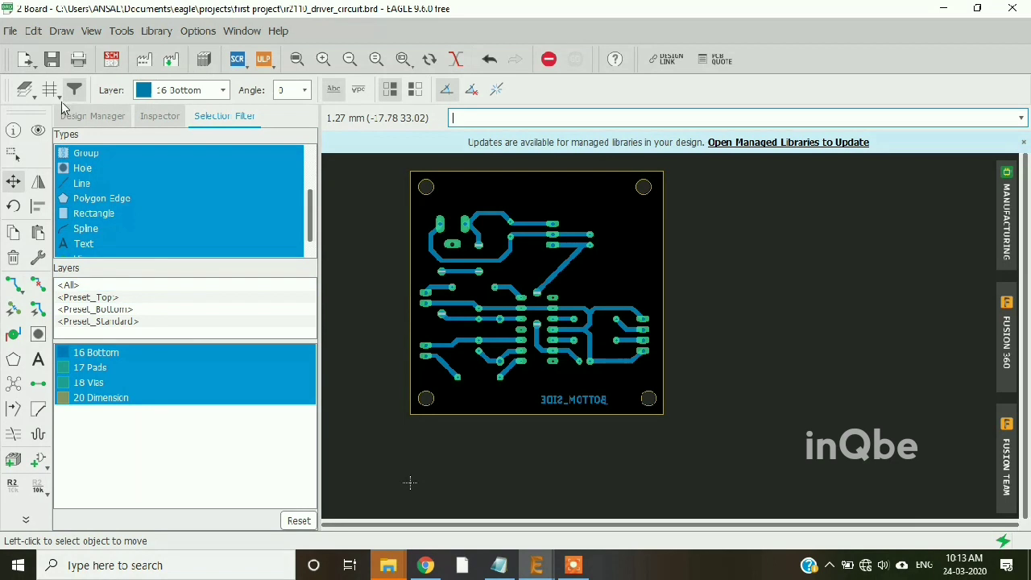
Open the board's print settings, turn off the caption and choose Microsoft Print to PDF as the printer
{"action": "left_click", "coordinate": [10, 31]}
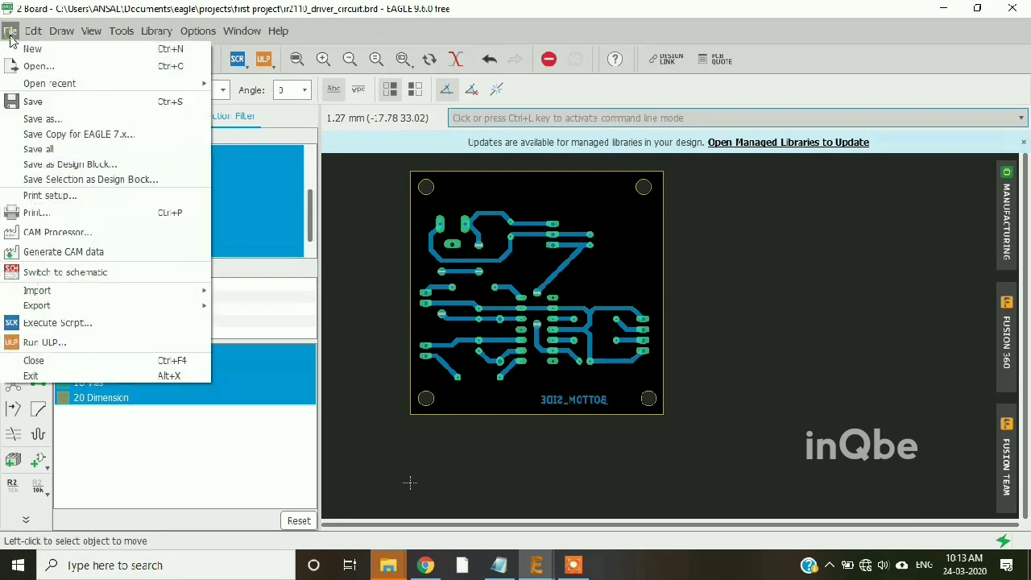
{"action": "left_click", "coordinate": [25, 214]}
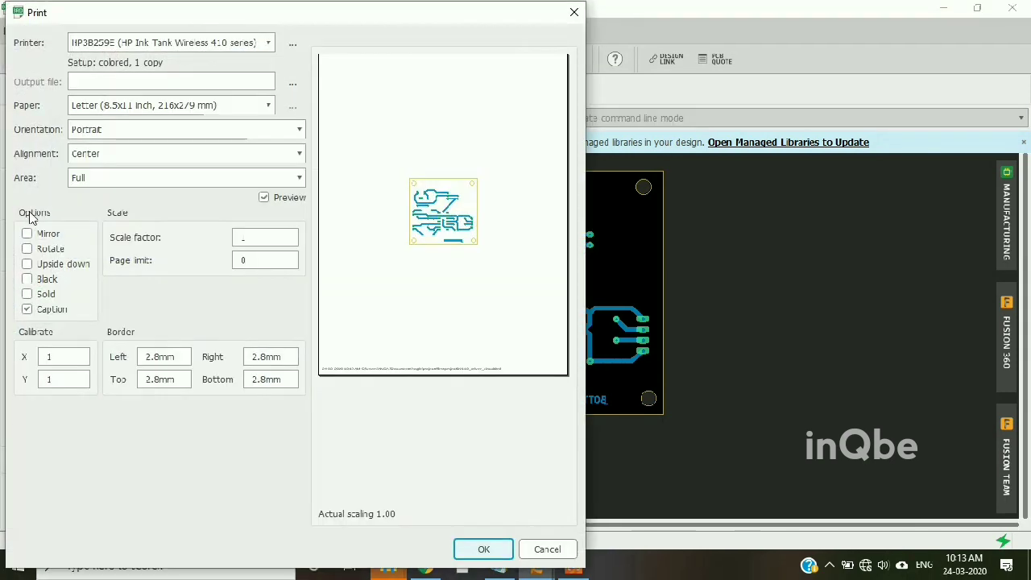
{"action": "left_click", "coordinate": [27, 310]}
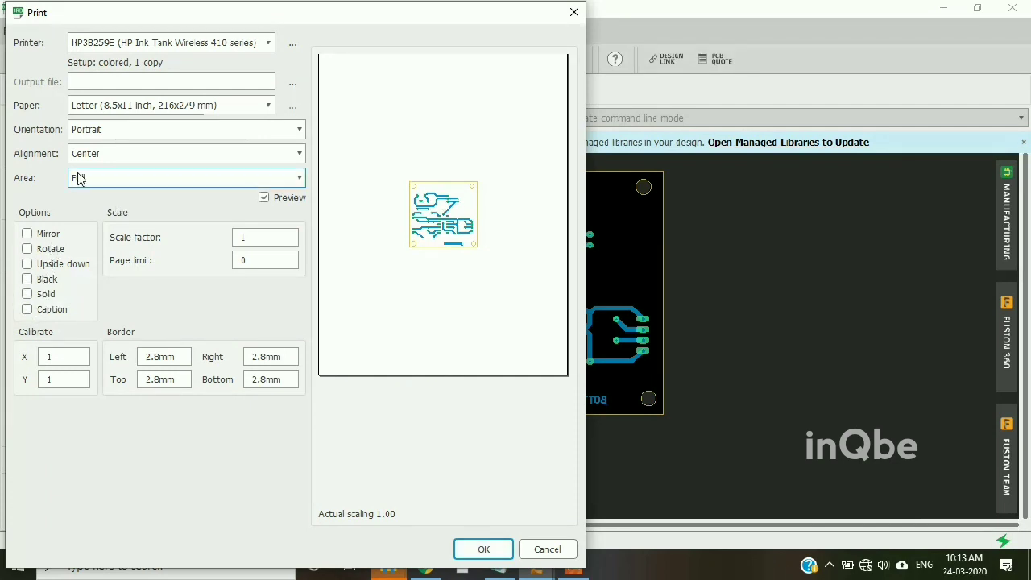
{"action": "left_click", "coordinate": [144, 44]}
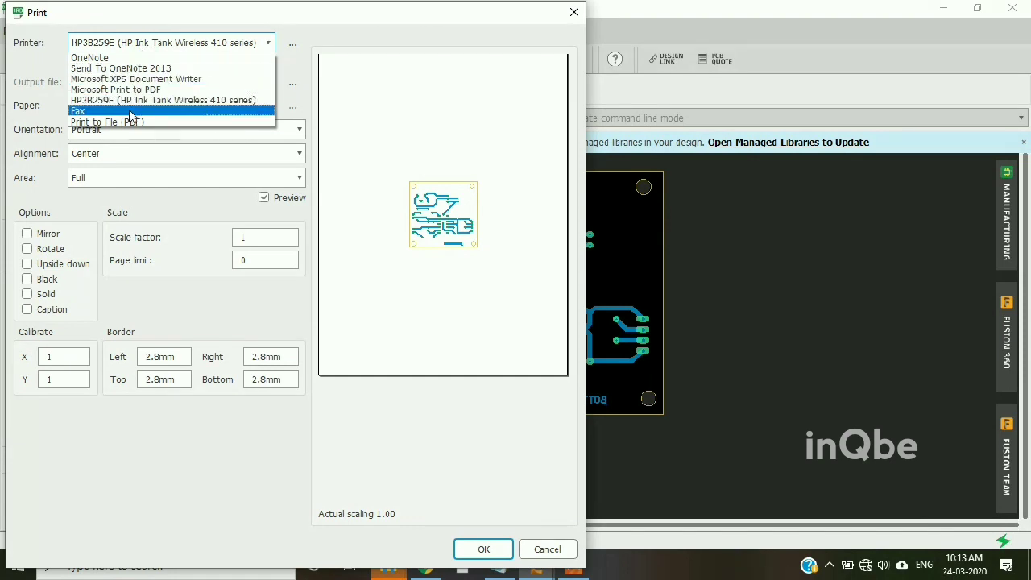
{"action": "key", "text": "Escape"}
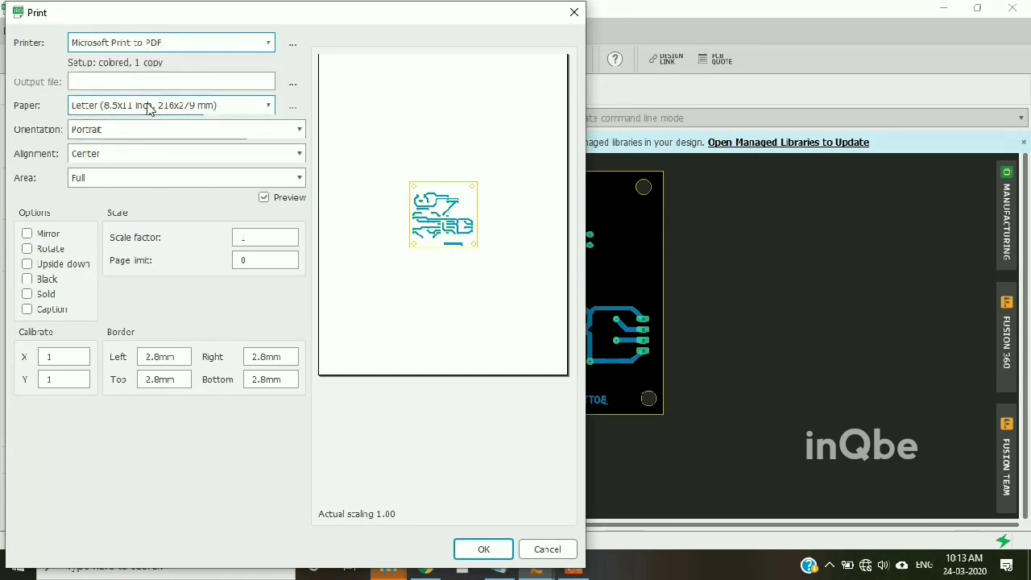
Set the print paper to A4 in portrait orientation with the full area, and enable black output
{"action": "left_click", "coordinate": [148, 107]}
{"action": "left_click", "coordinate": [127, 132]}
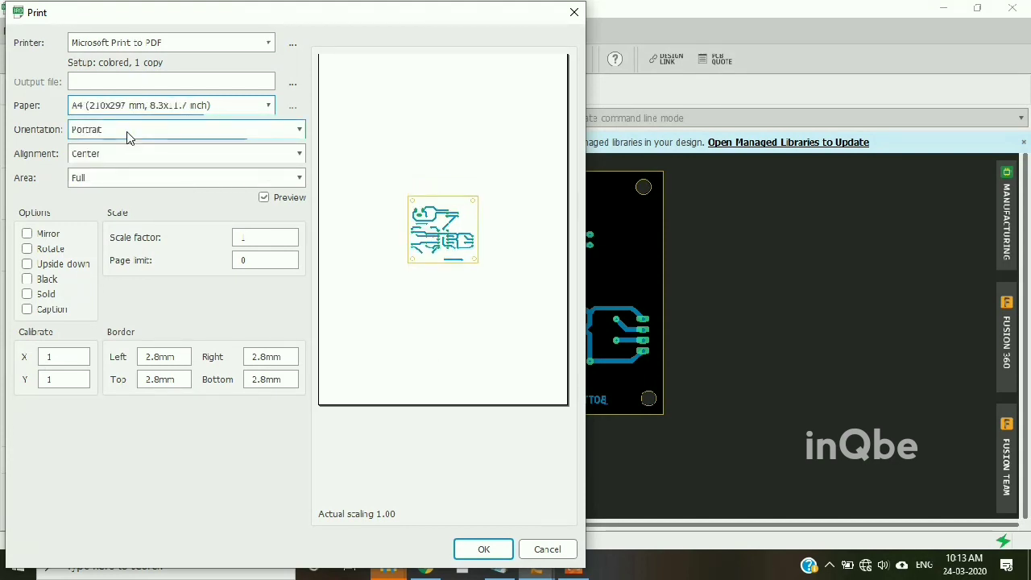
{"action": "left_click", "coordinate": [101, 178]}
{"action": "left_click", "coordinate": [100, 178]}
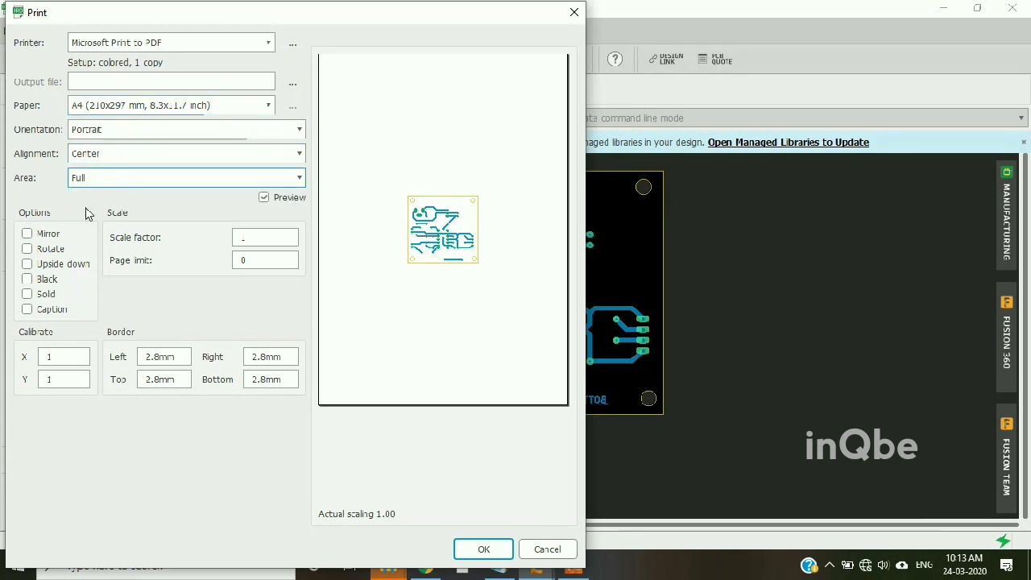
{"action": "left_click", "coordinate": [252, 240]}
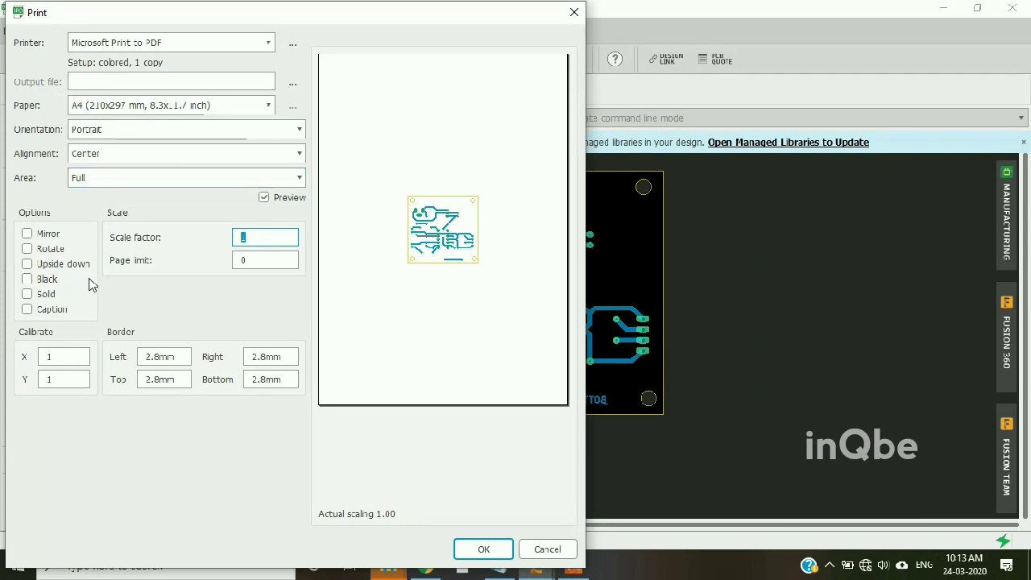
{"action": "left_click", "coordinate": [27, 279]}
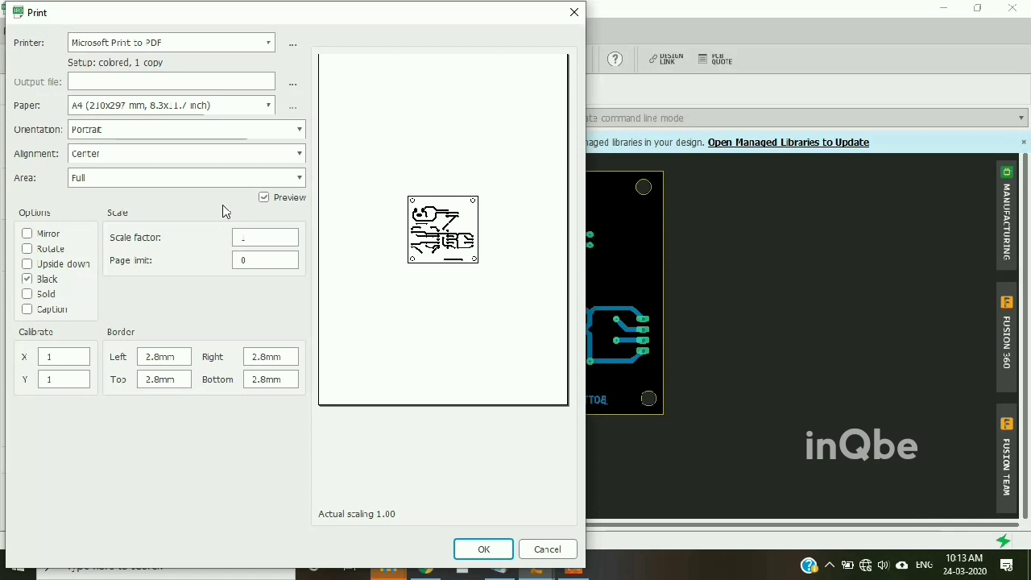
Print the bottom layer layout to a PDF file named BOTTOM_SIDE.pdf in the first project folder
{"action": "left_click", "coordinate": [291, 84]}
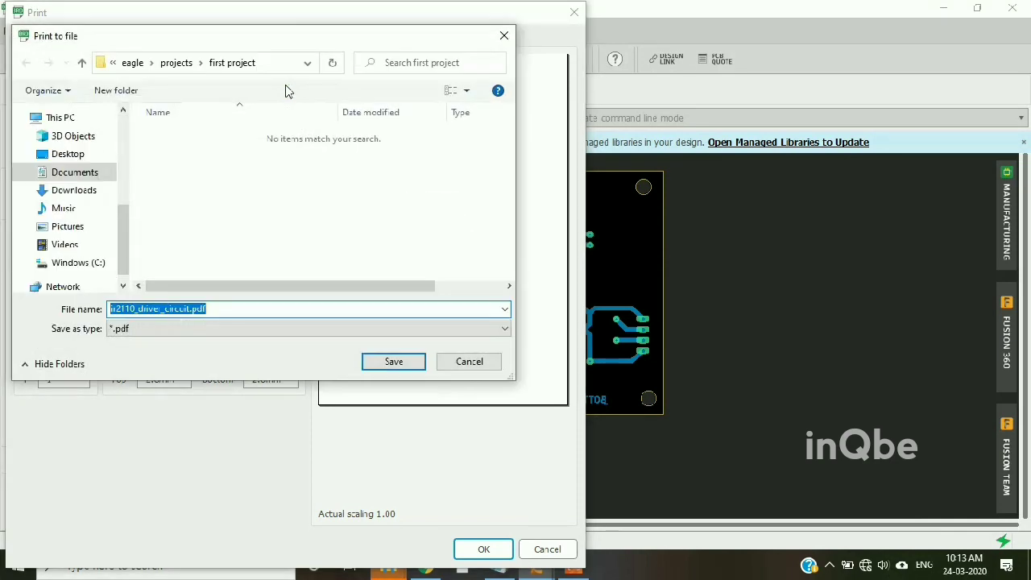
{"action": "left_click", "coordinate": [195, 309]}
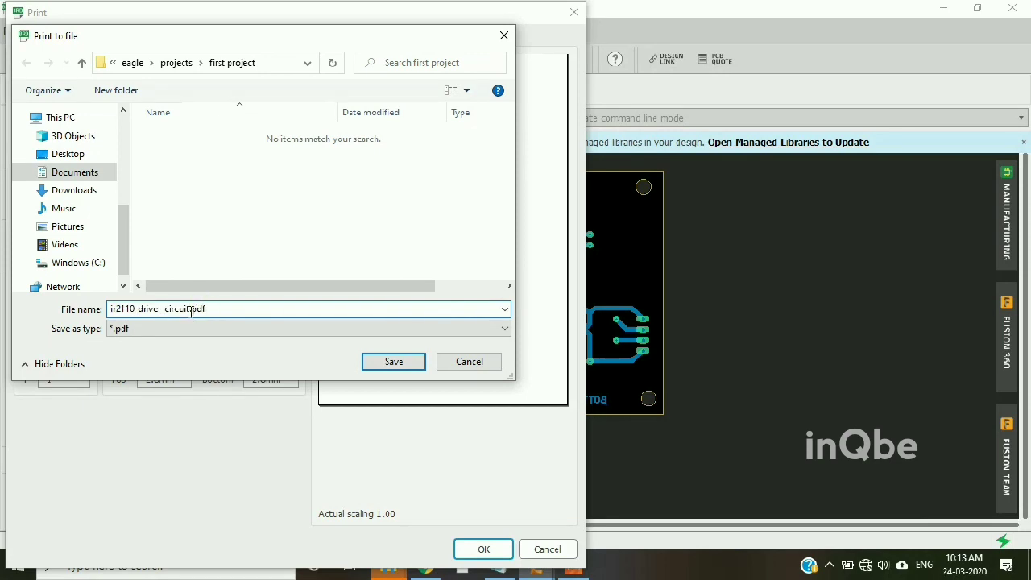
{"action": "left_click_drag", "start_coordinate": [161, 309], "coordinate": [48, 313]}
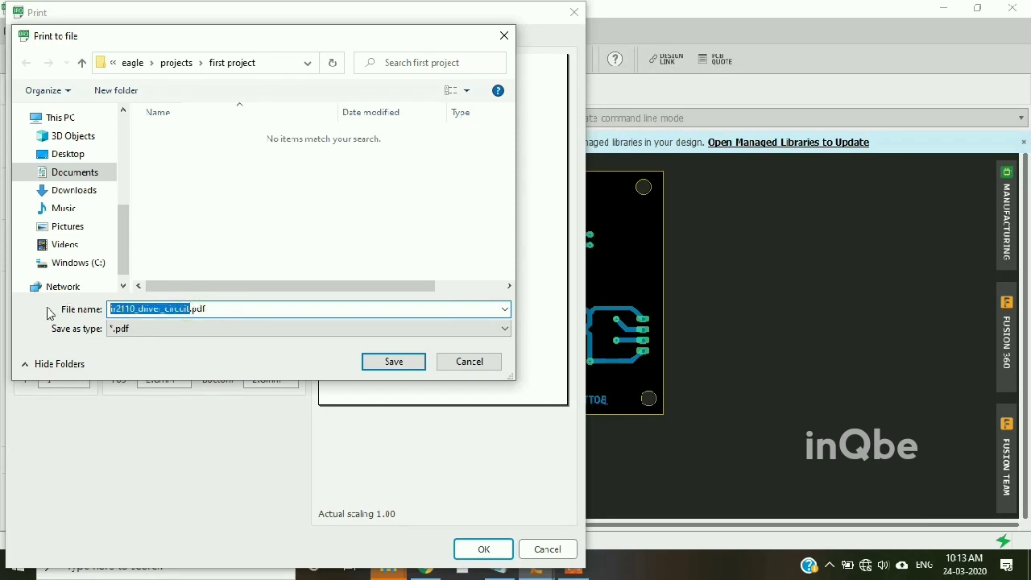
{"action": "type", "text": "BOTTOM_SIDE"}
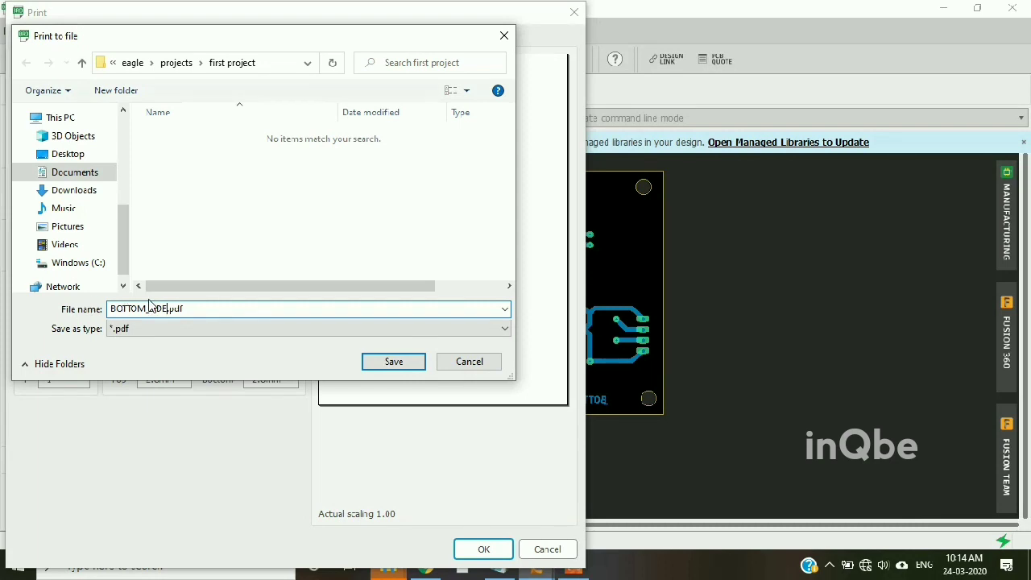
{"action": "left_click", "coordinate": [394, 362]}
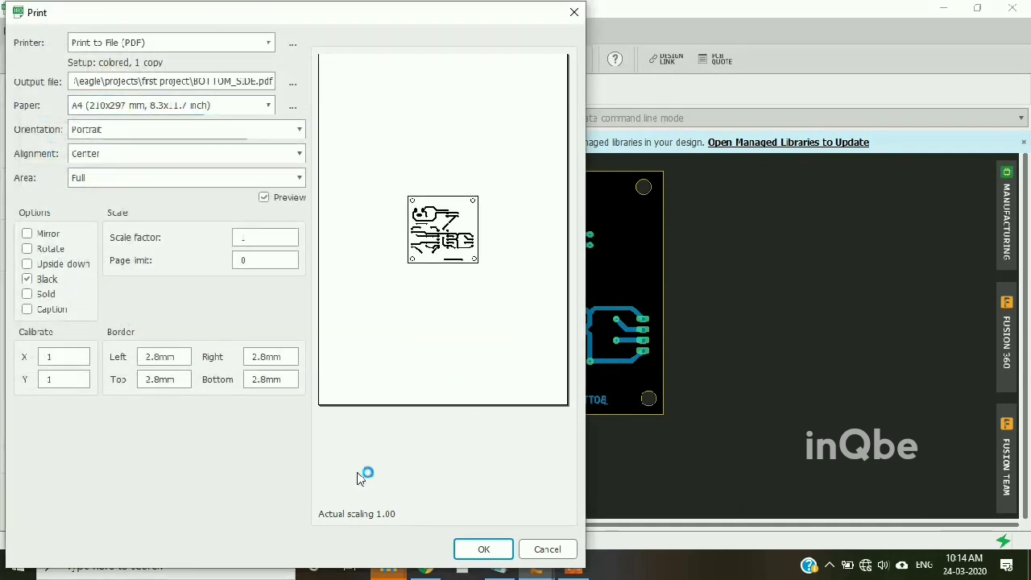
{"action": "left_click", "coordinate": [484, 549]}
{"action": "mouse_move", "coordinate": [488, 561]}
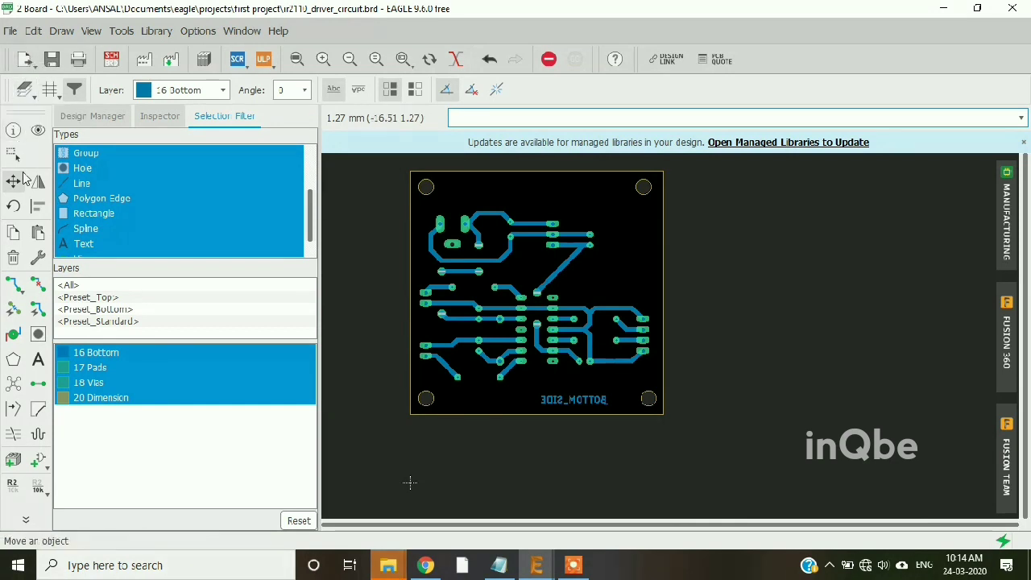
Hide all board layers, then display only 1 Top, 20 Dimension, 21 tPlace and 25 tNames
{"action": "left_click", "coordinate": [24, 89]}
{"action": "left_click", "coordinate": [268, 499]}
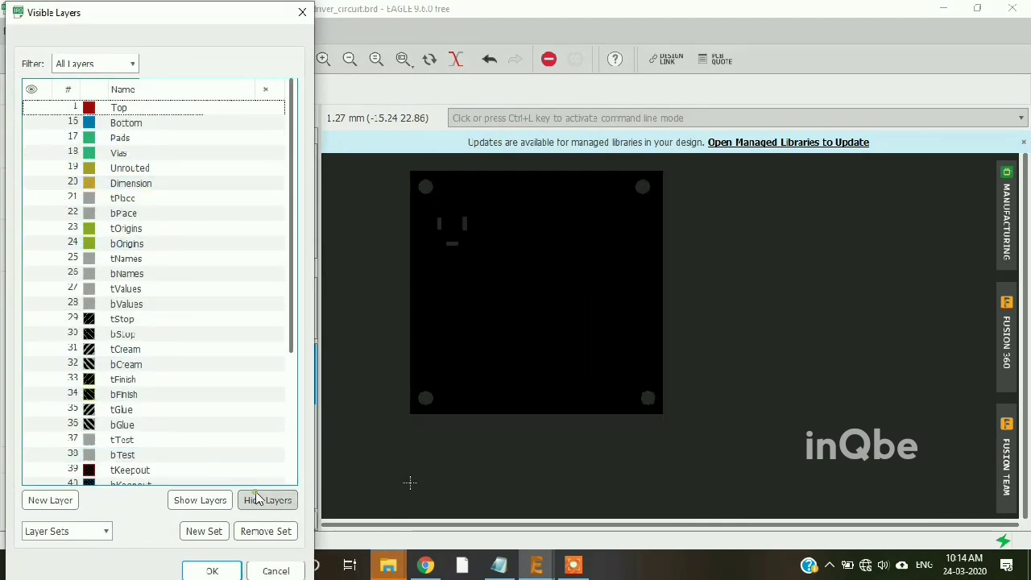
{"action": "left_click", "coordinate": [30, 107]}
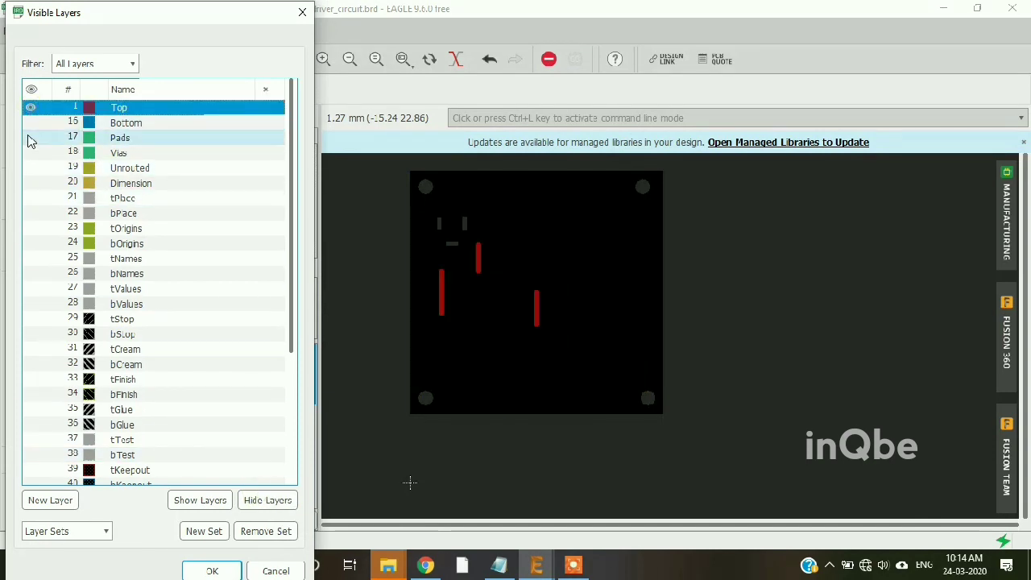
{"action": "left_click", "coordinate": [30, 183]}
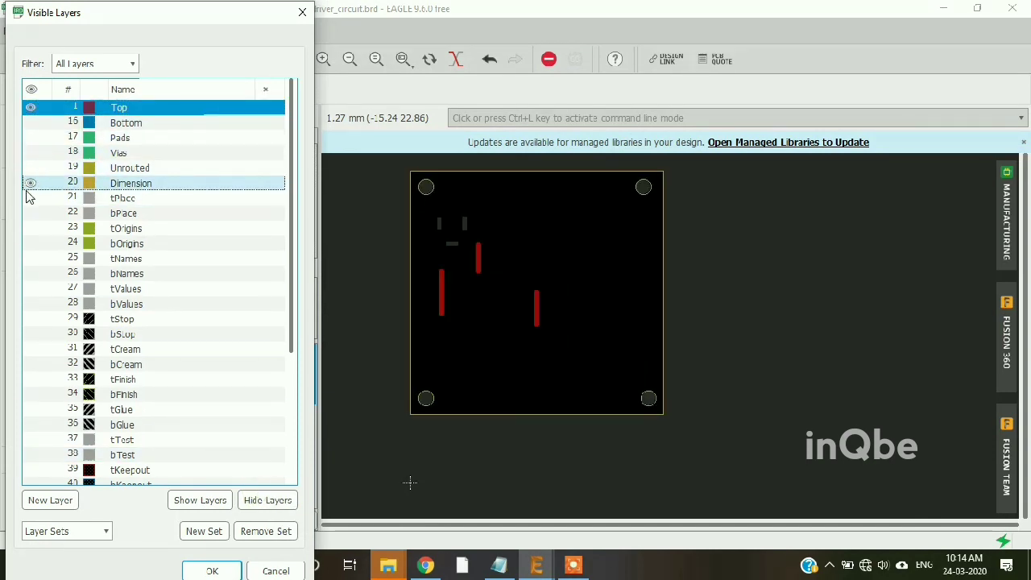
{"action": "left_click", "coordinate": [30, 201]}
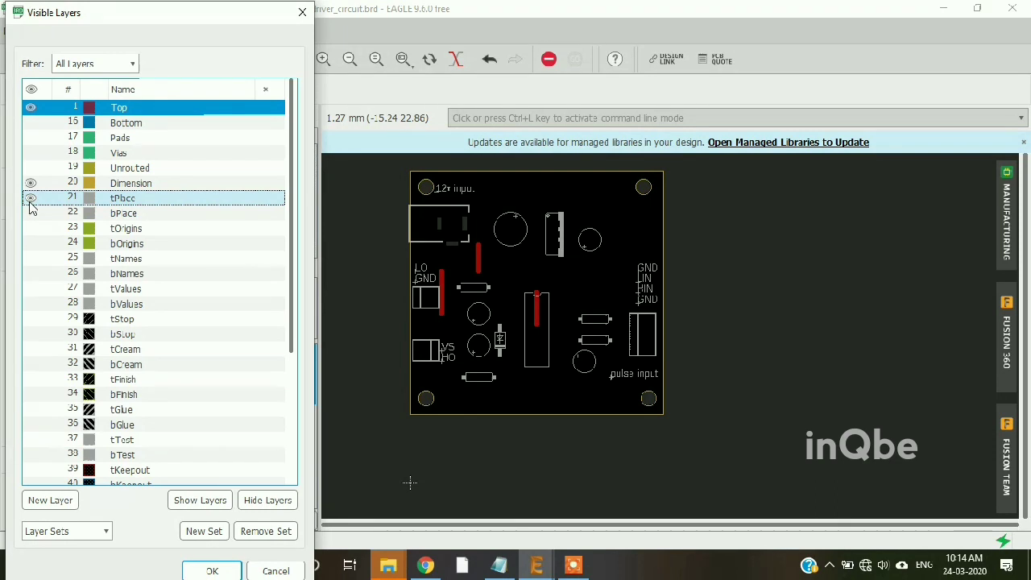
{"action": "left_click", "coordinate": [31, 258]}
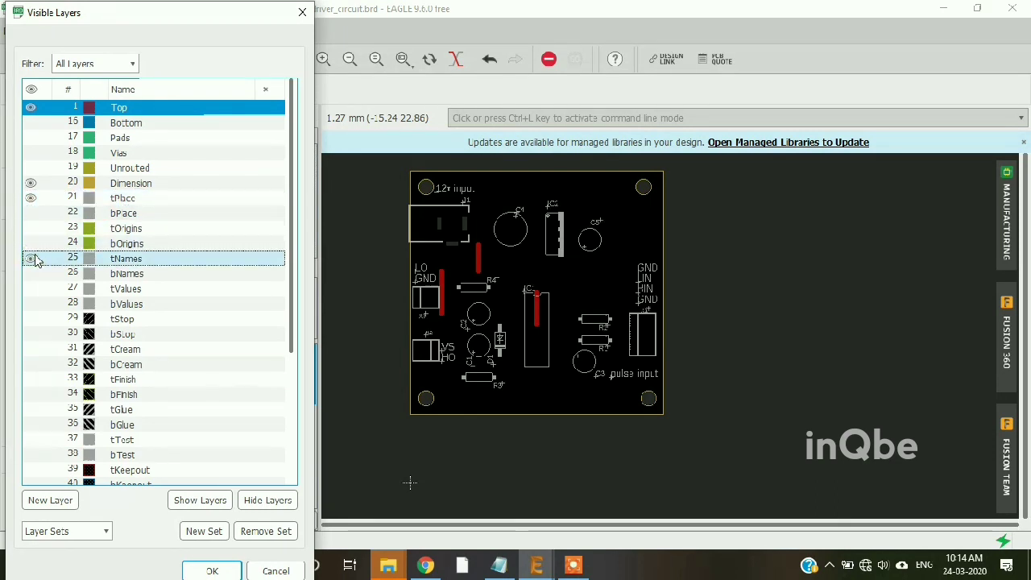
{"action": "left_click", "coordinate": [31, 138]}
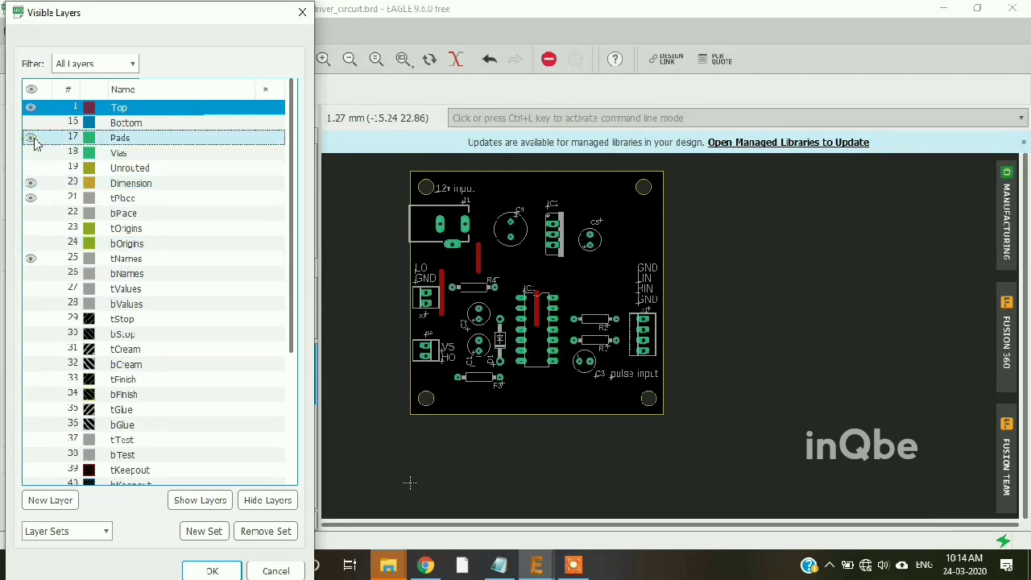
{"action": "left_click", "coordinate": [32, 140]}
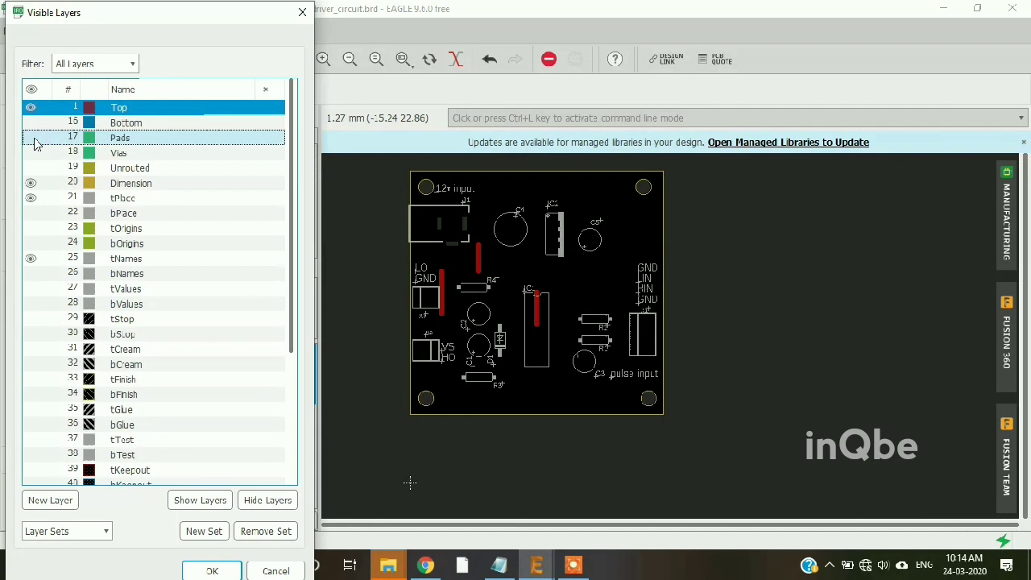
{"action": "left_click", "coordinate": [207, 571]}
Print the top silkscreen layout to a PDF file named SILKSCREEN in the first project folder
{"action": "left_click", "coordinate": [14, 32]}
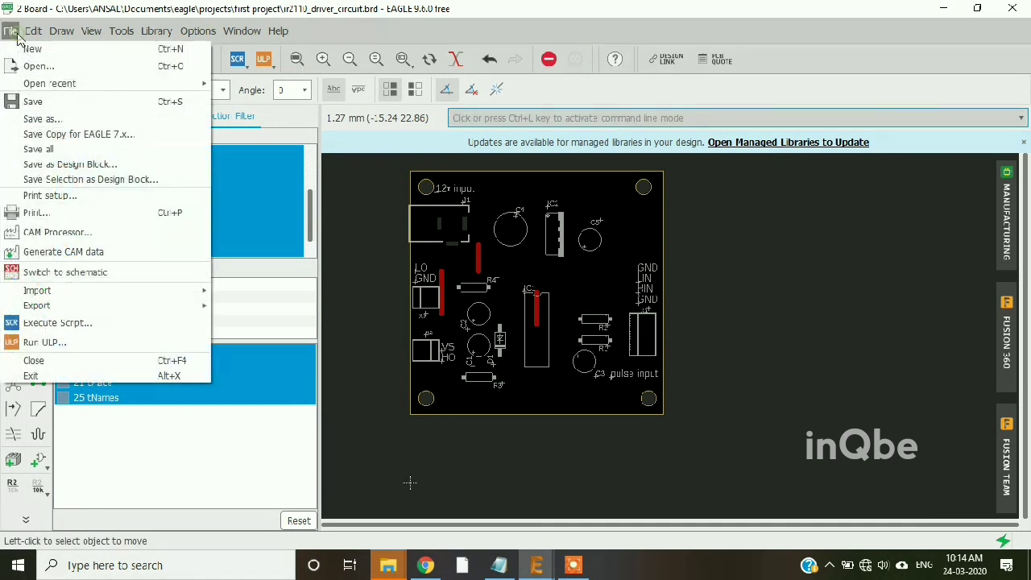
{"action": "left_click", "coordinate": [37, 217]}
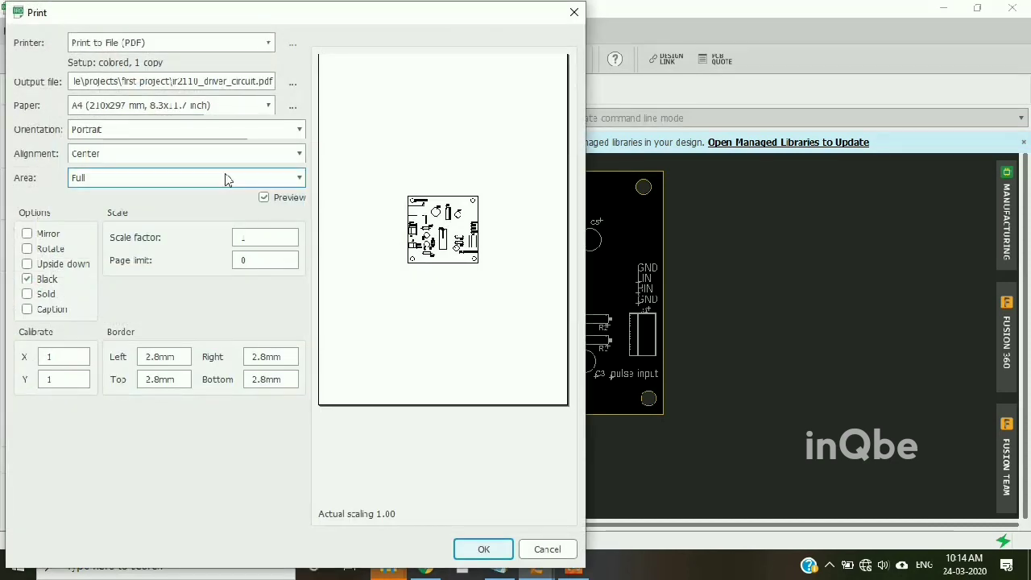
{"action": "left_click", "coordinate": [293, 83]}
{"action": "left_click", "coordinate": [187, 308]}
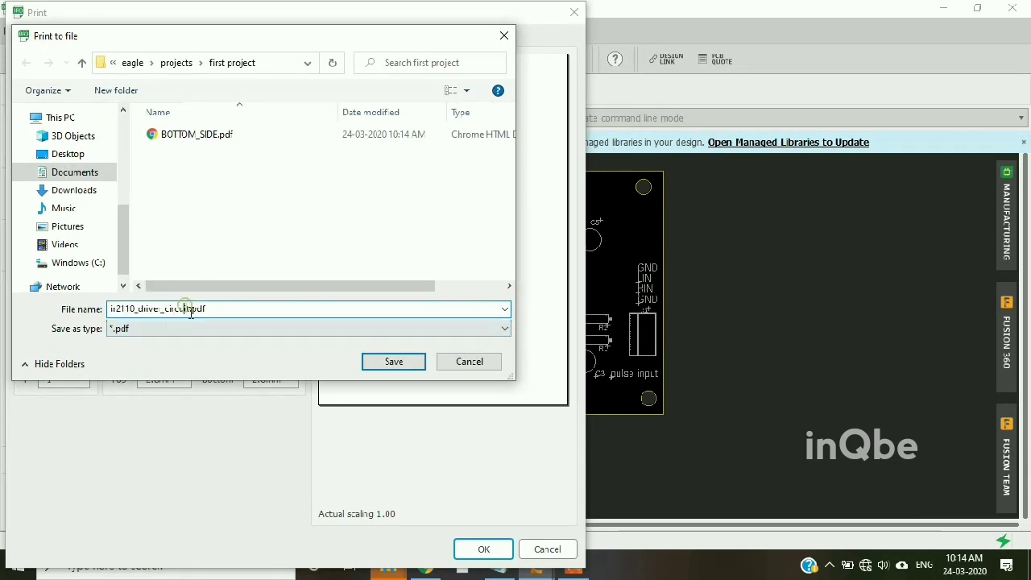
{"action": "left_click_drag", "start_coordinate": [191, 308], "coordinate": [90, 316]}
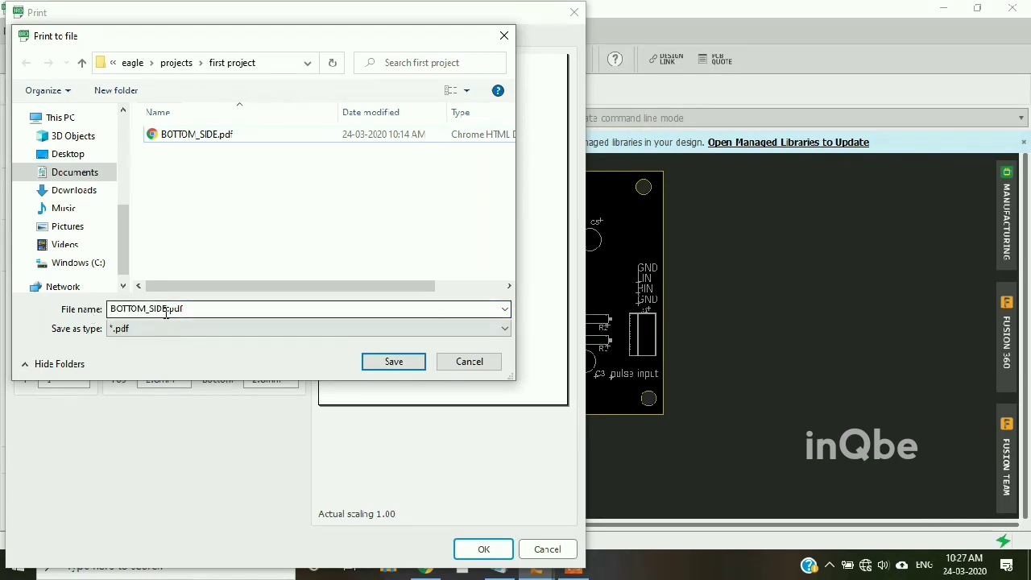
{"action": "double_click", "coordinate": [166, 311]}
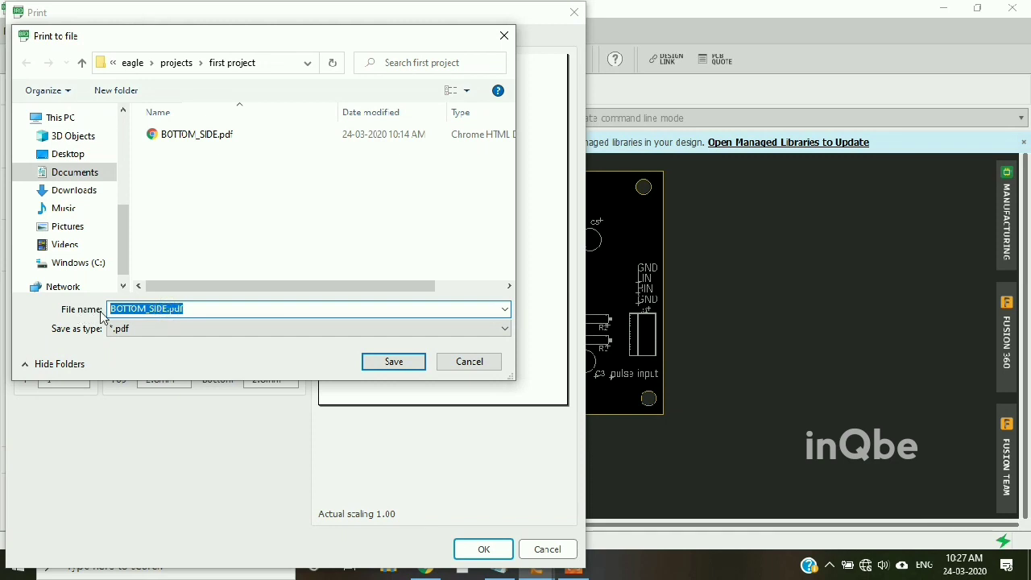
{"action": "type", "text": "SILKSCREEN"}
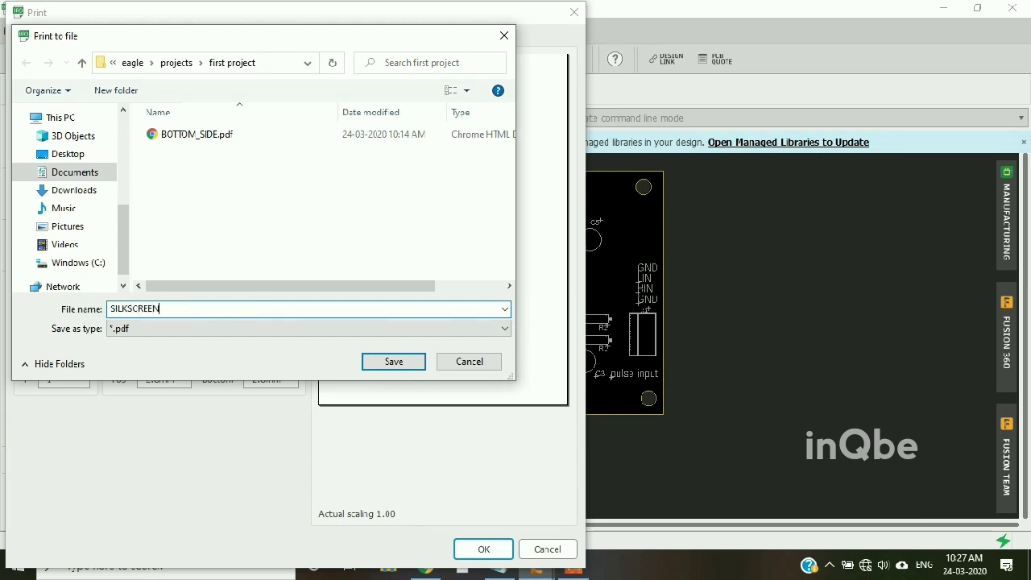
{"action": "left_click", "coordinate": [392, 361]}
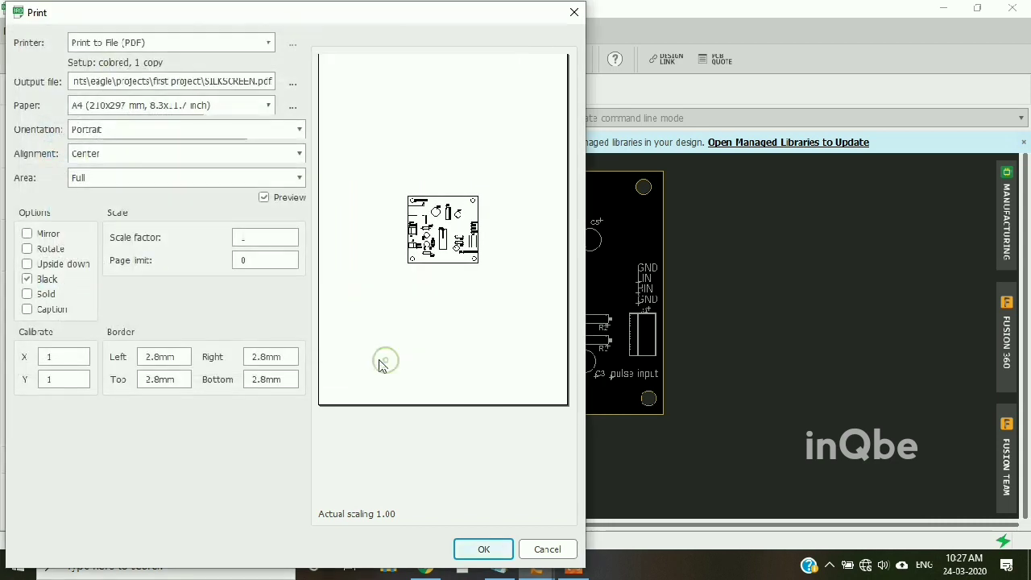
{"action": "left_click", "coordinate": [482, 550]}
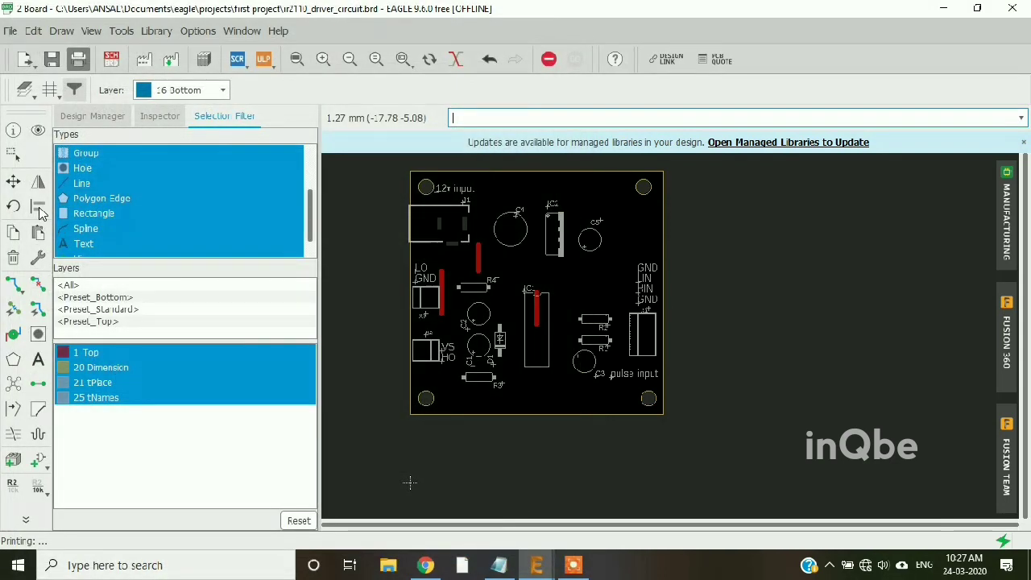
Hide all board layers, then display only 20 Dimension and 29 tStop
{"action": "left_click", "coordinate": [26, 93]}
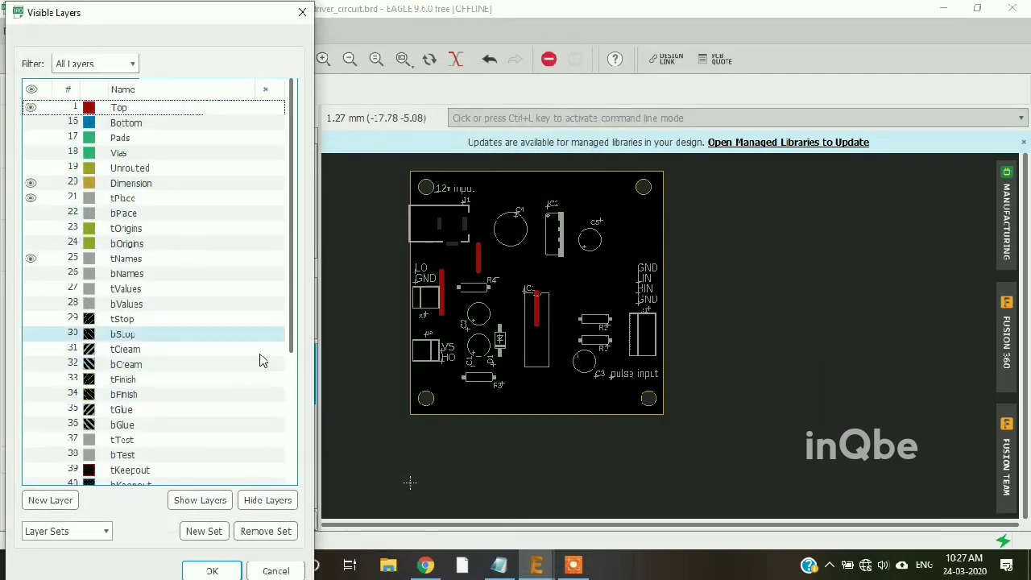
{"action": "left_click", "coordinate": [259, 505]}
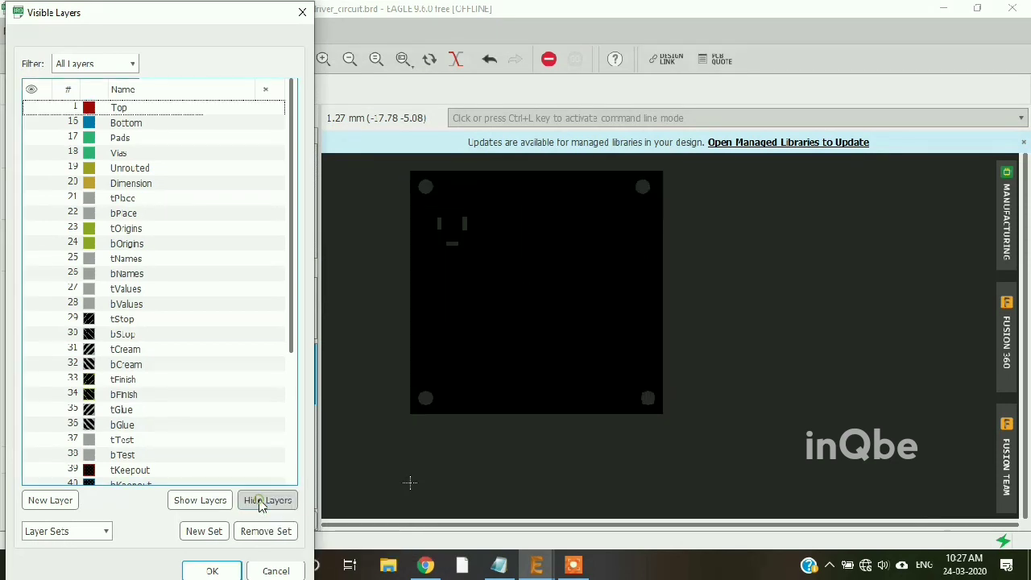
{"action": "left_click", "coordinate": [29, 185]}
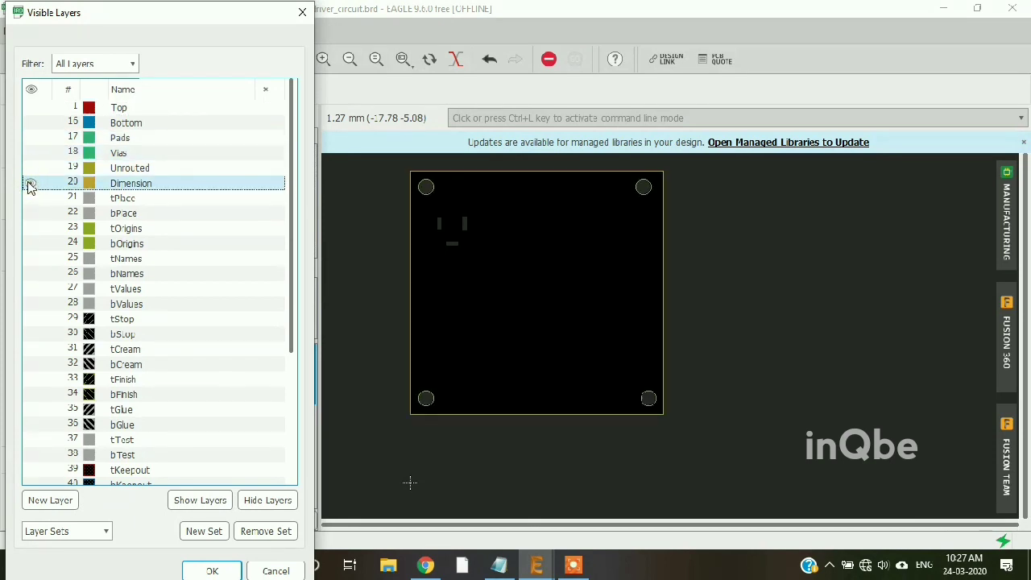
{"action": "left_click", "coordinate": [32, 323]}
{"action": "left_click", "coordinate": [212, 571]}
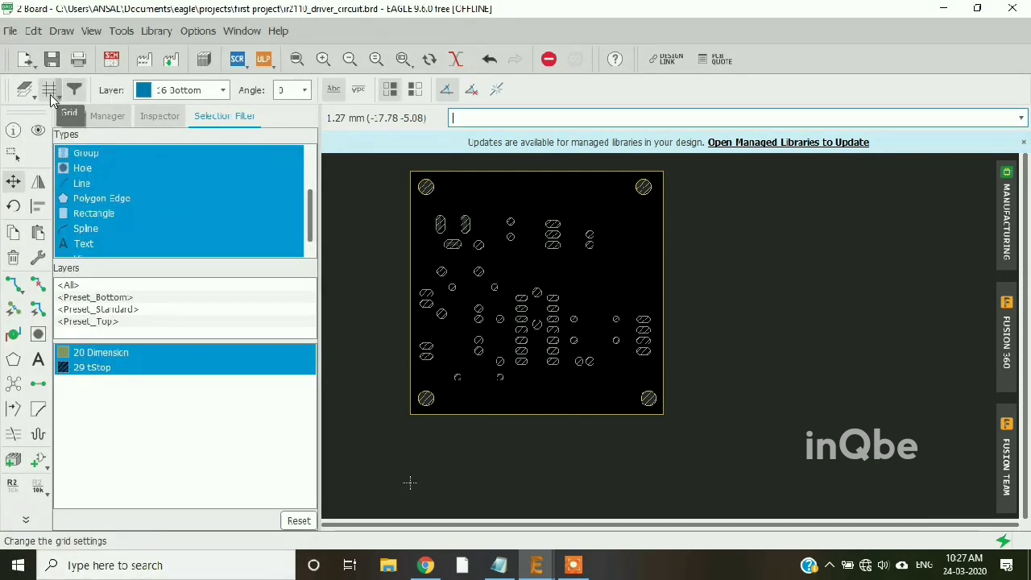
Print the solder stop mask layout to a PDF file named GREENMASK in the first project folder
{"action": "left_click", "coordinate": [78, 63]}
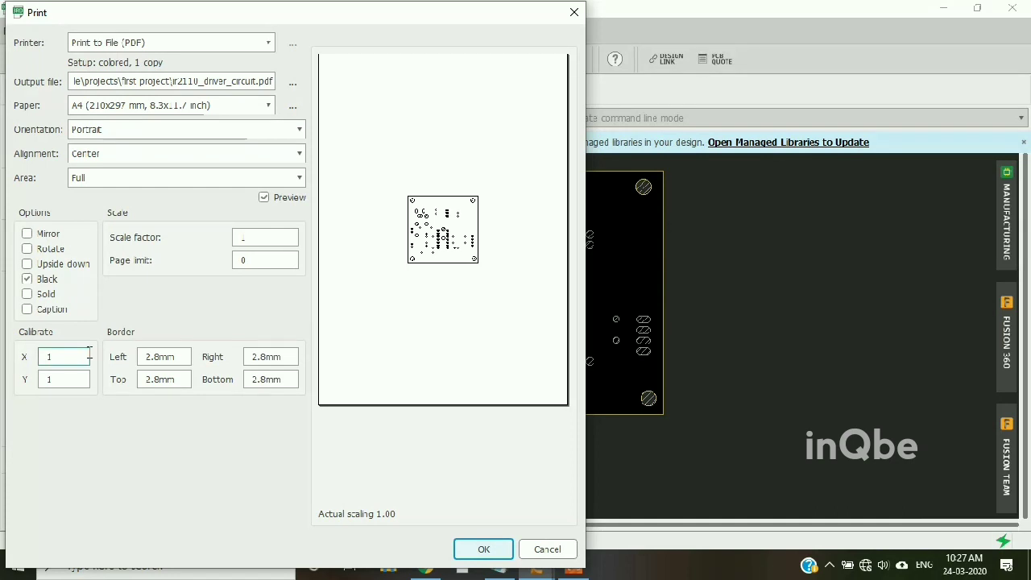
{"action": "left_click", "coordinate": [292, 84]}
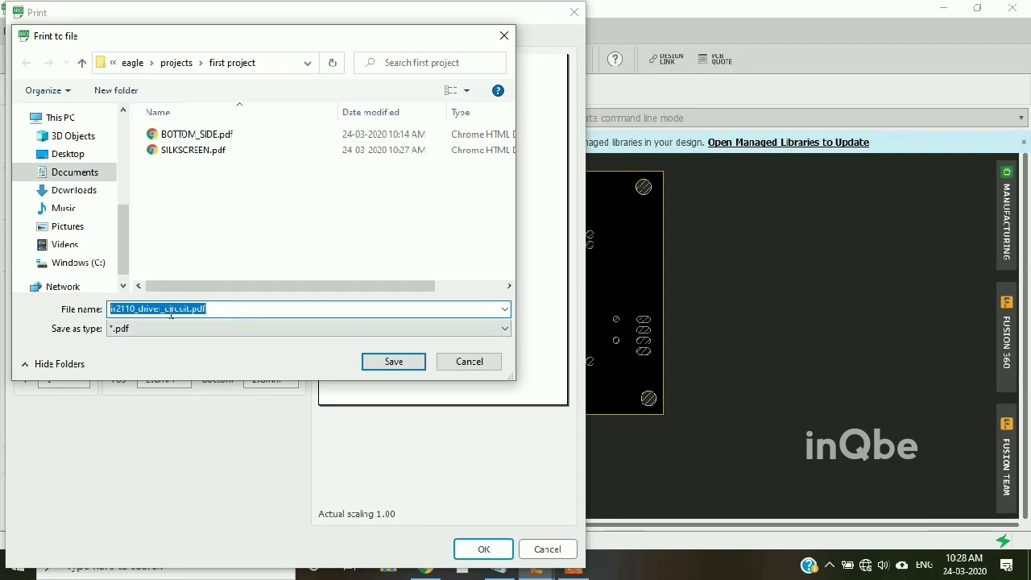
{"action": "type", "text": "GREENMASK"}
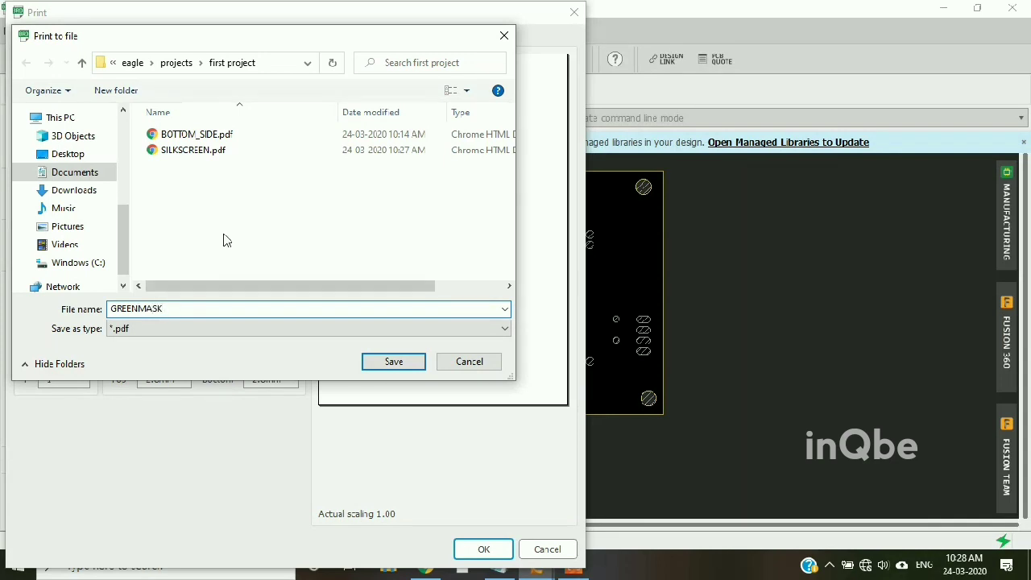
{"action": "left_click", "coordinate": [395, 361]}
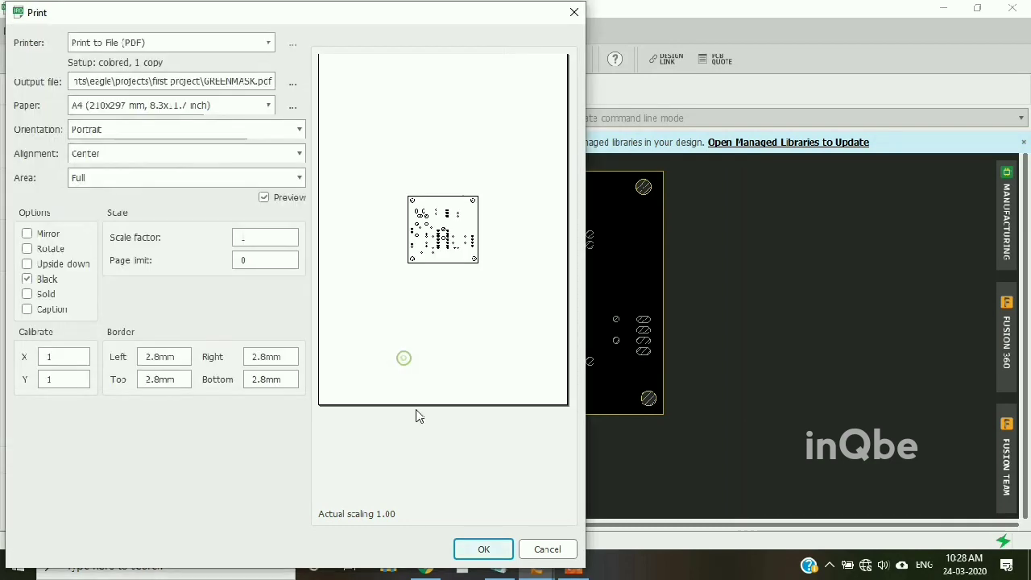
{"action": "left_click", "coordinate": [483, 549]}
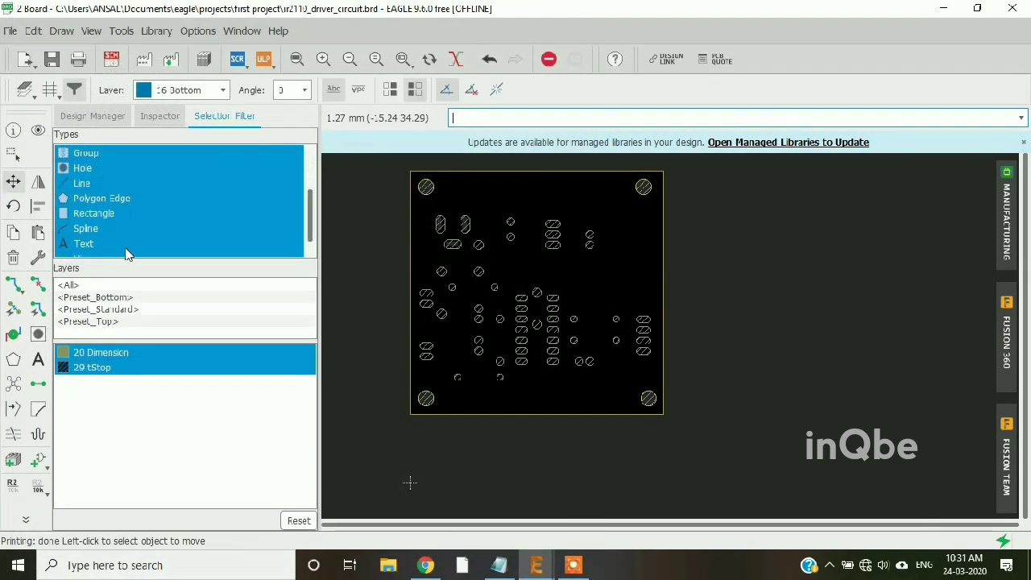
Hide layer 29 tStop and display layer 44 Drills together with 20 Dimension
{"action": "left_click", "coordinate": [24, 90]}
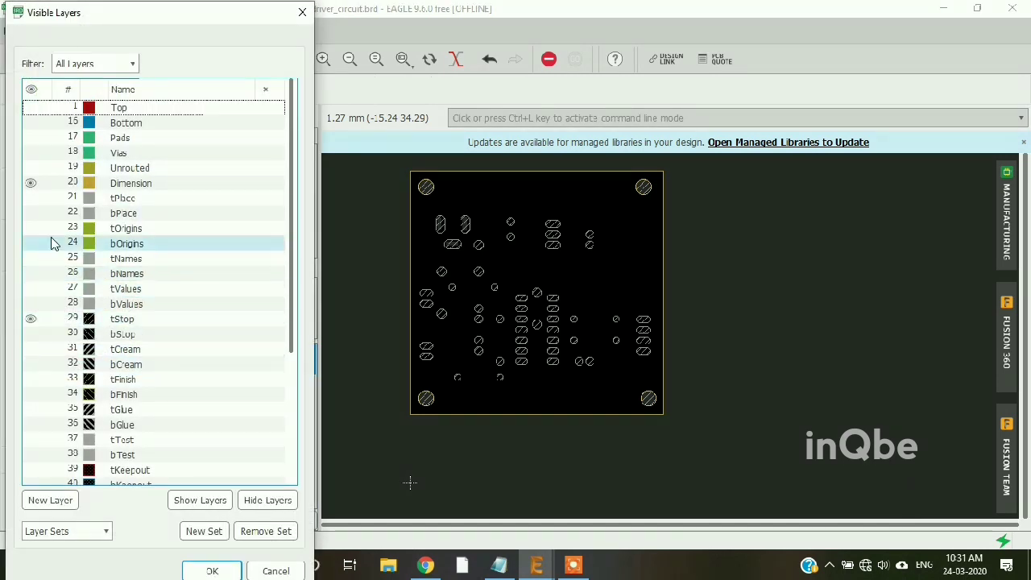
{"action": "left_click", "coordinate": [33, 321]}
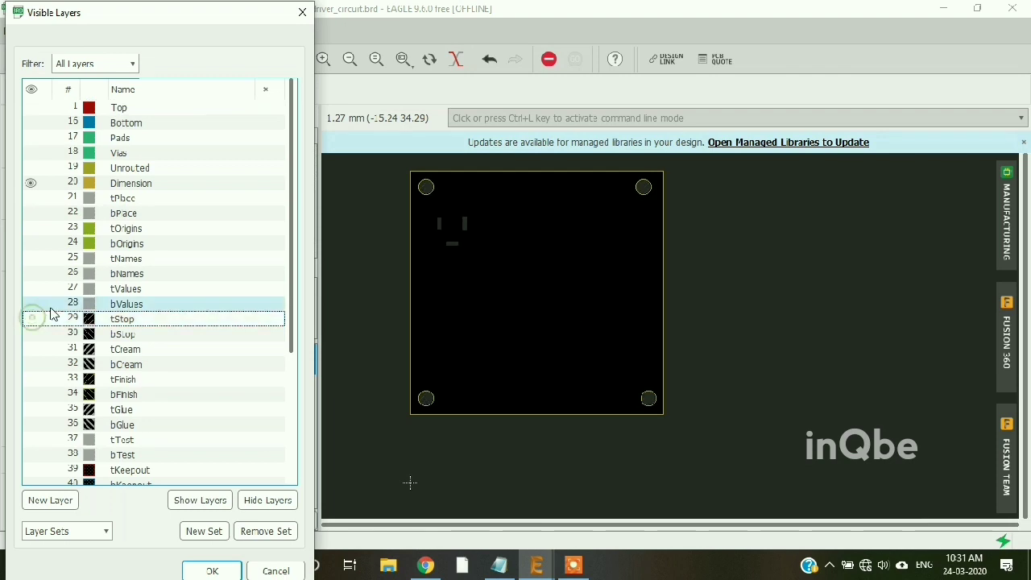
{"action": "scroll", "coordinate": [133, 266], "scroll_direction": "down", "scroll_amount": 4}
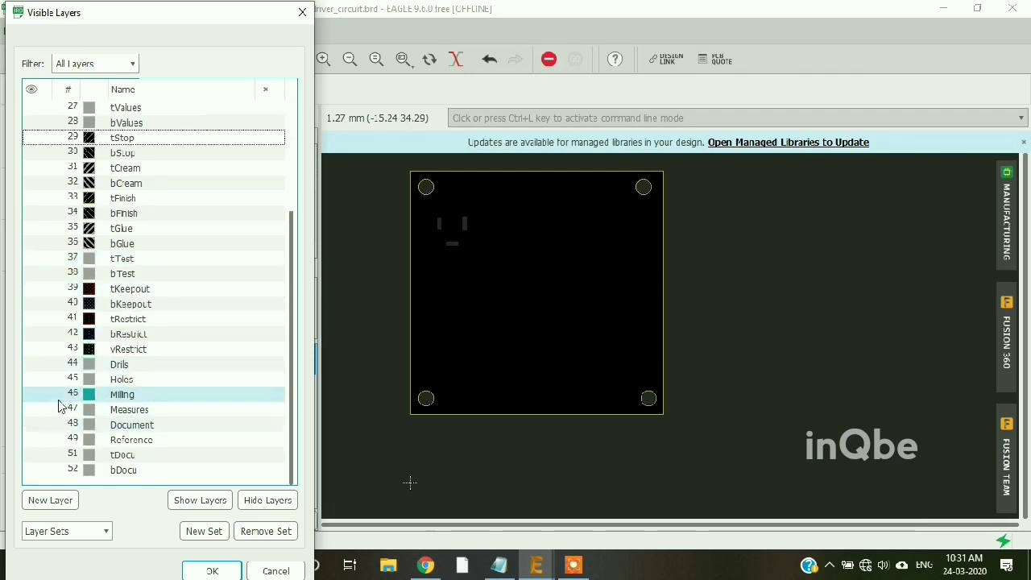
{"action": "left_click", "coordinate": [32, 364]}
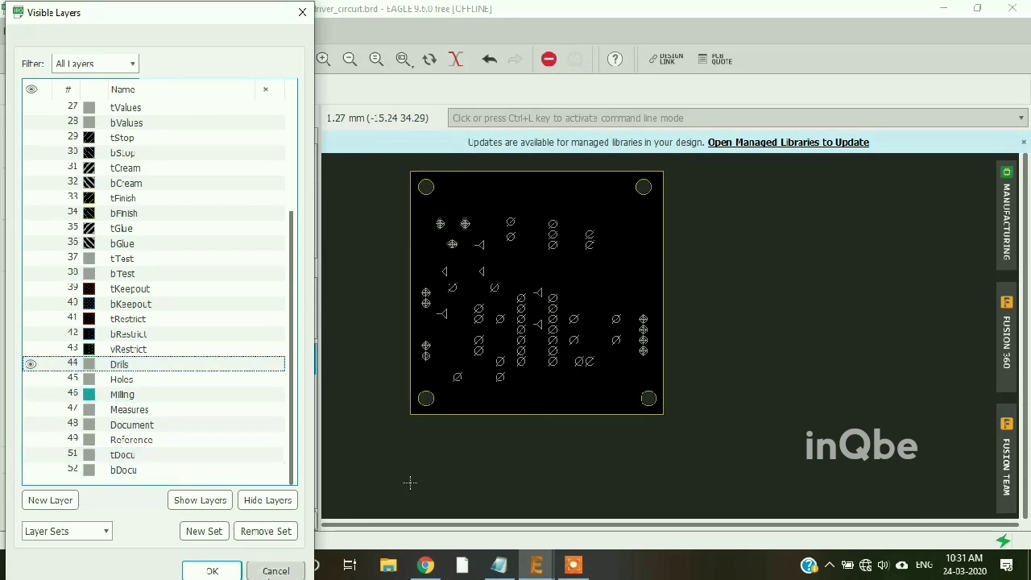
{"action": "left_click", "coordinate": [217, 568]}
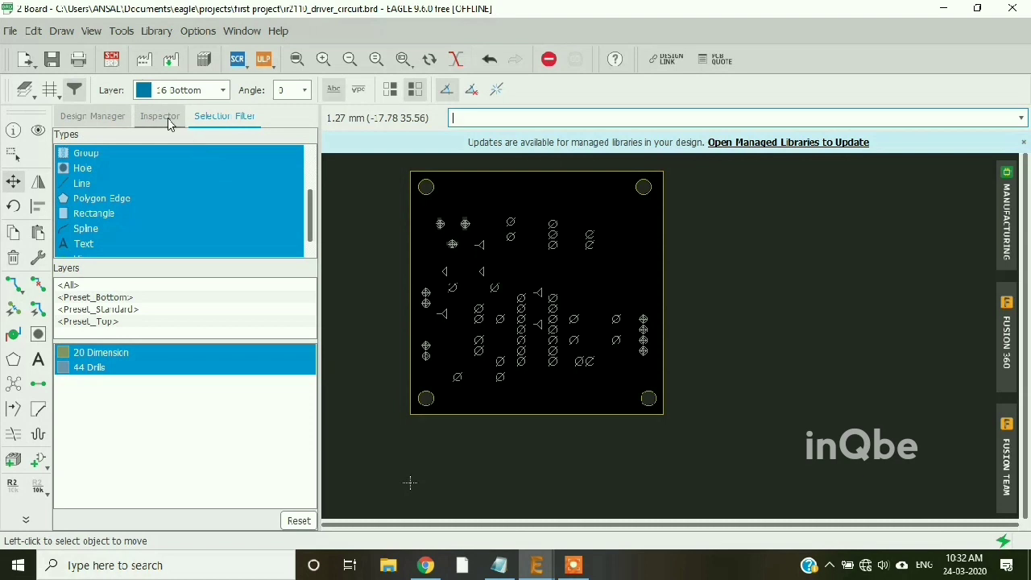
Run the drillegend-stack ULP with its default settings and vertical orientation to add a drill legend to the board
{"action": "left_click", "coordinate": [265, 66]}
{"action": "left_click", "coordinate": [126, 178]}
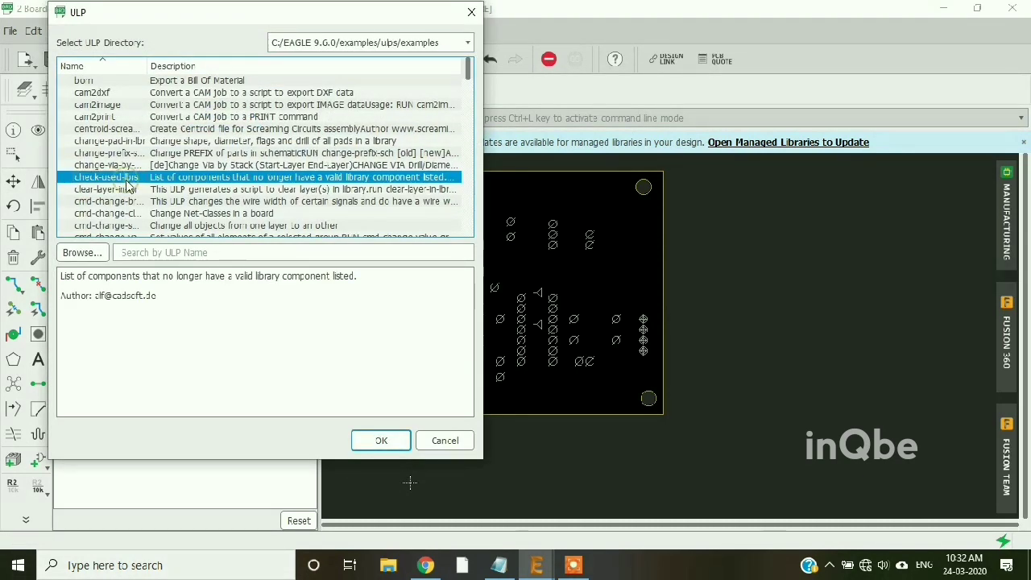
{"action": "key", "text": "d"}
{"action": "scroll", "coordinate": [127, 185], "scroll_direction": "down", "scroll_amount": 2}
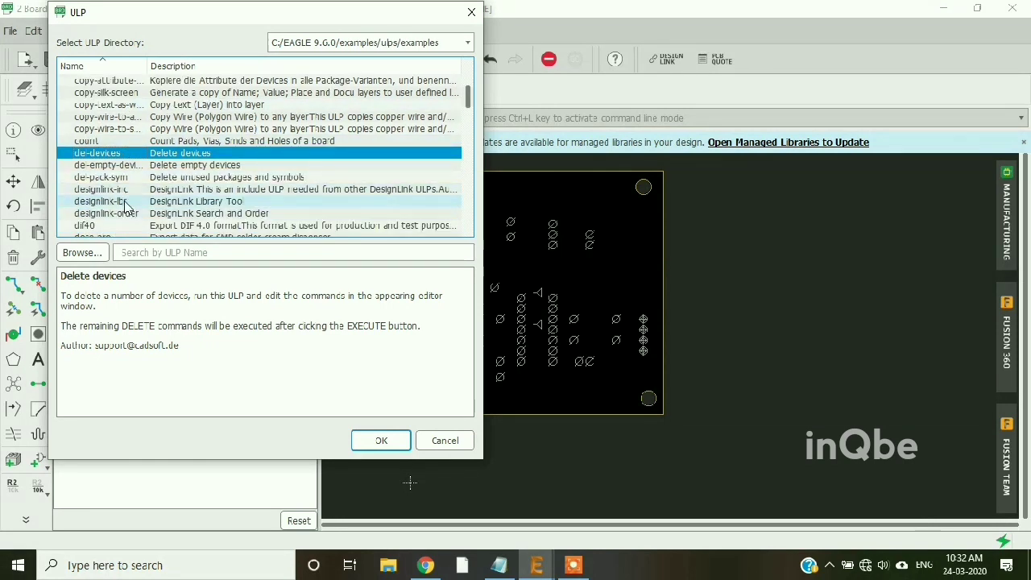
{"action": "scroll", "coordinate": [126, 202], "scroll_direction": "down", "scroll_amount": 2}
{"action": "left_click", "coordinate": [125, 208]}
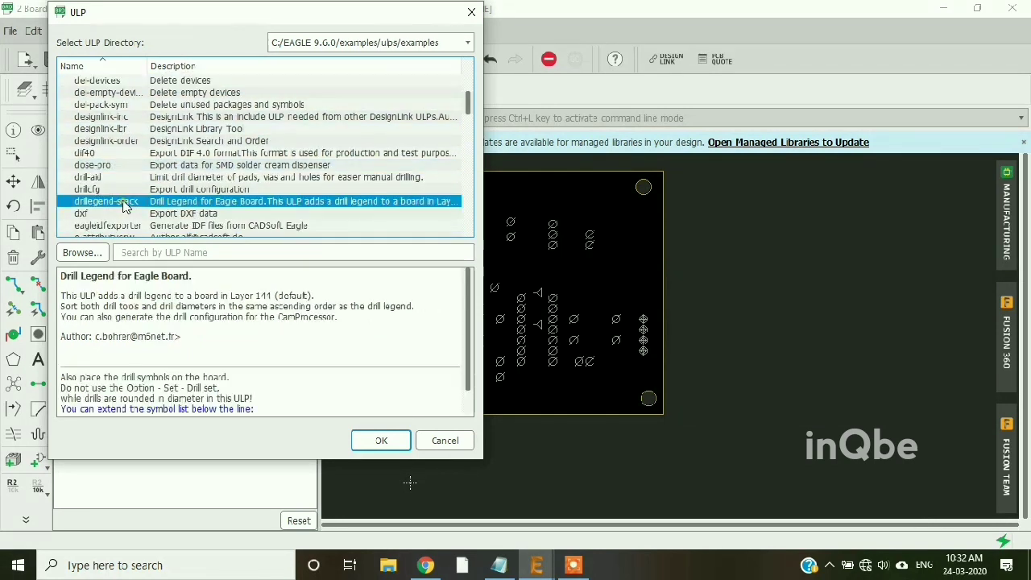
{"action": "left_click", "coordinate": [377, 440]}
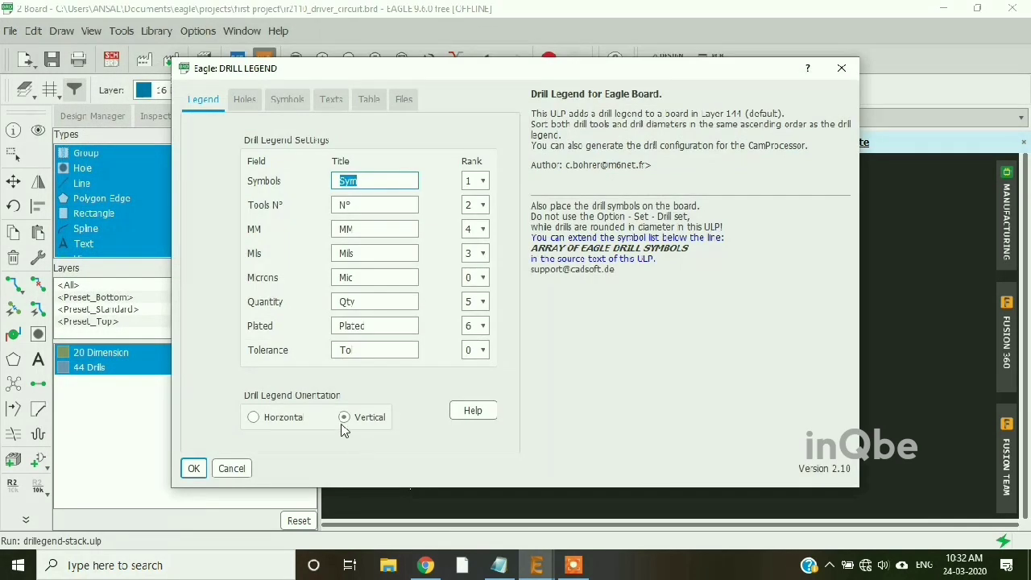
{"action": "left_click", "coordinate": [195, 468]}
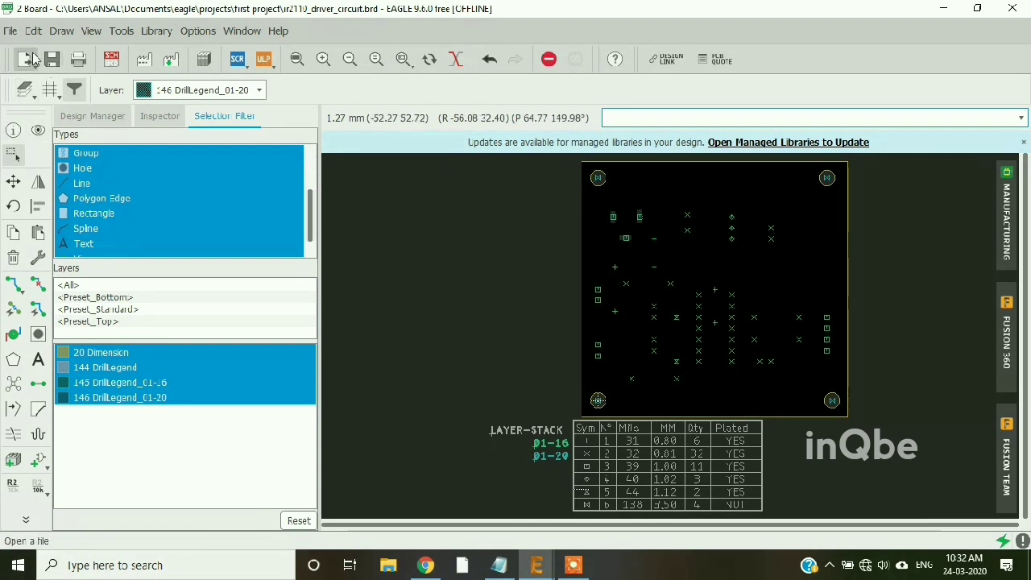
Print the drill symbols and legend table to a PDF file named DRILL in the first project folder
{"action": "left_click", "coordinate": [10, 33]}
{"action": "left_click", "coordinate": [48, 223]}
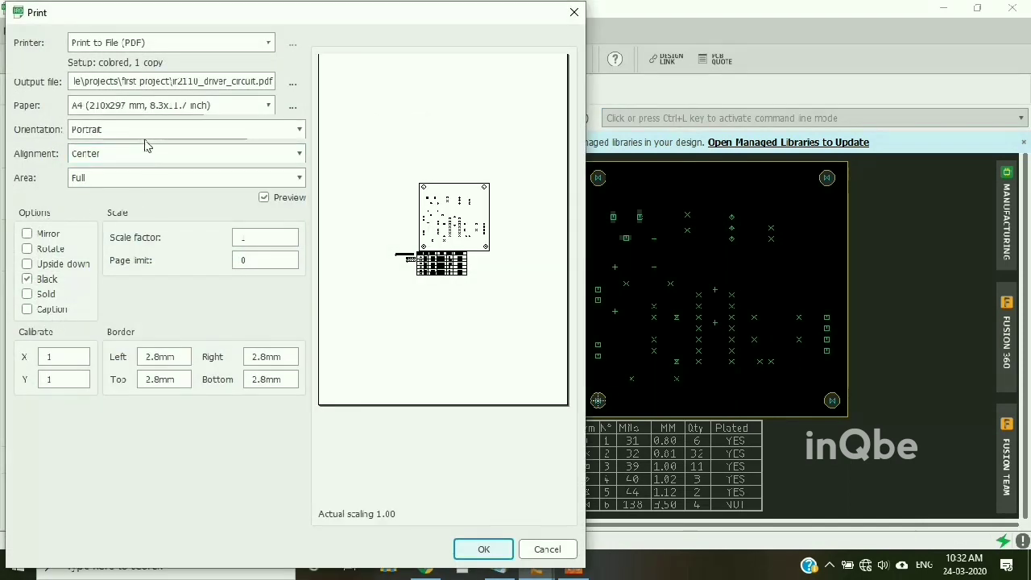
{"action": "left_click", "coordinate": [292, 84]}
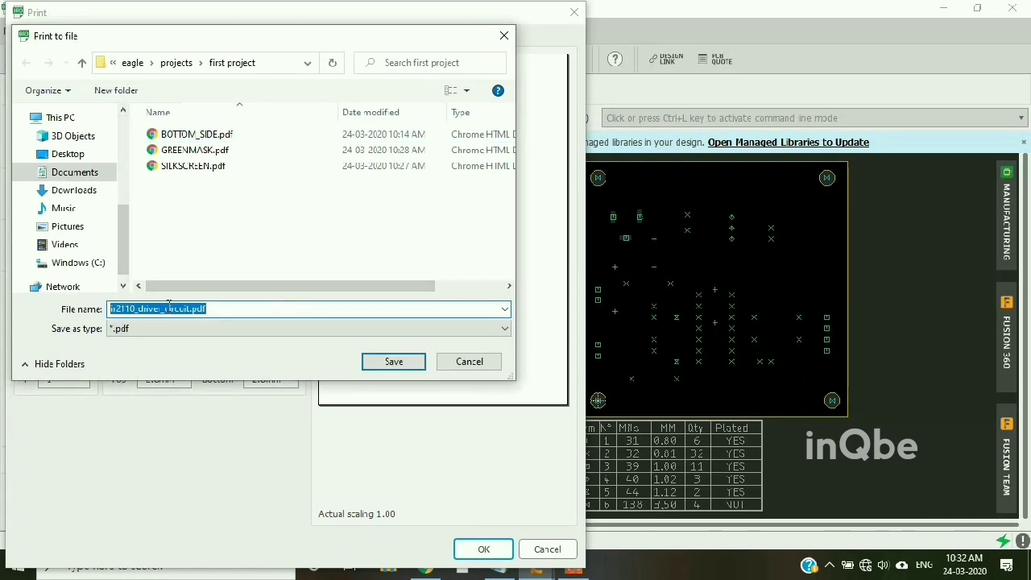
{"action": "type", "text": "DRILL"}
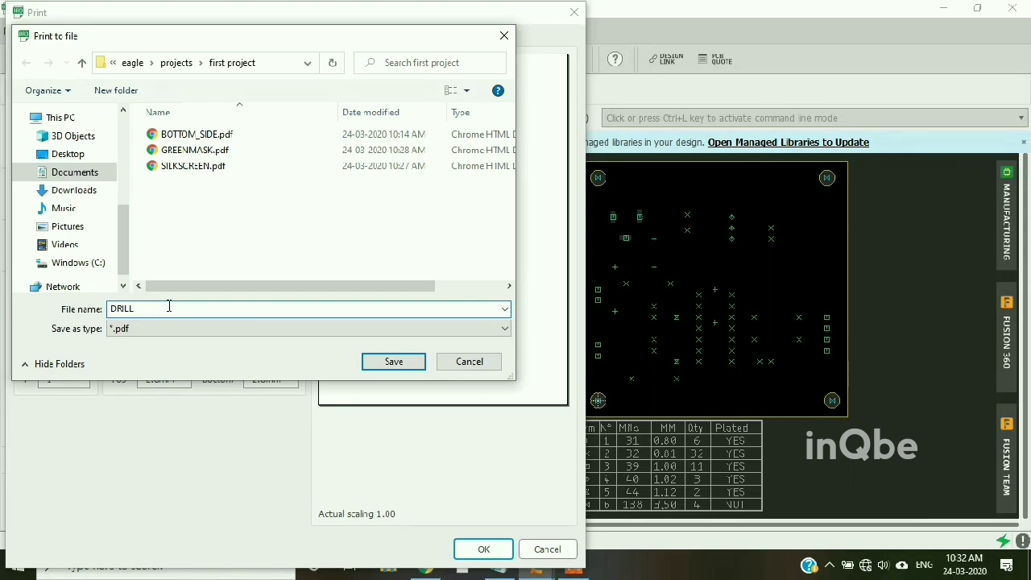
{"action": "left_click", "coordinate": [412, 369]}
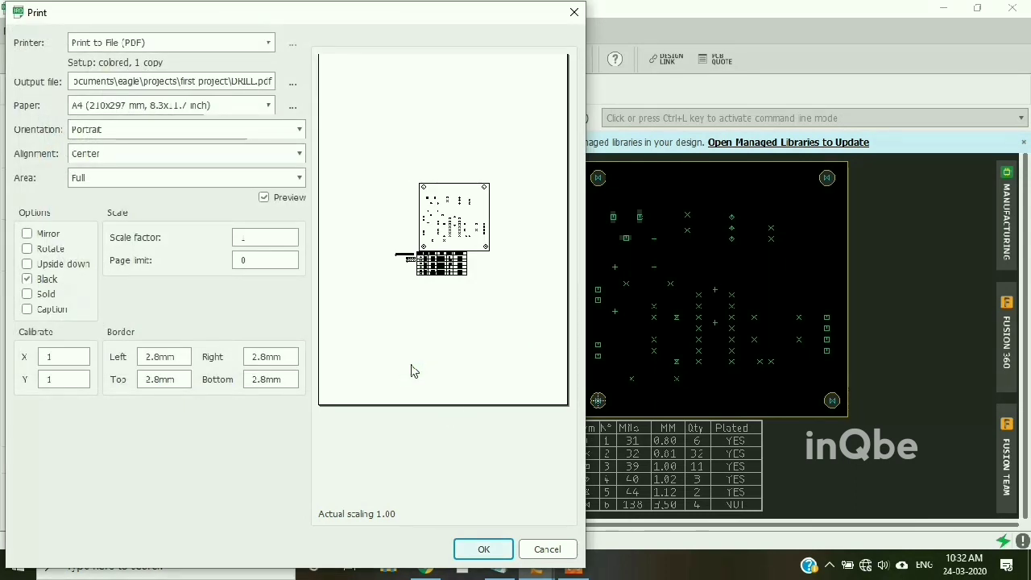
{"action": "left_click", "coordinate": [483, 551]}
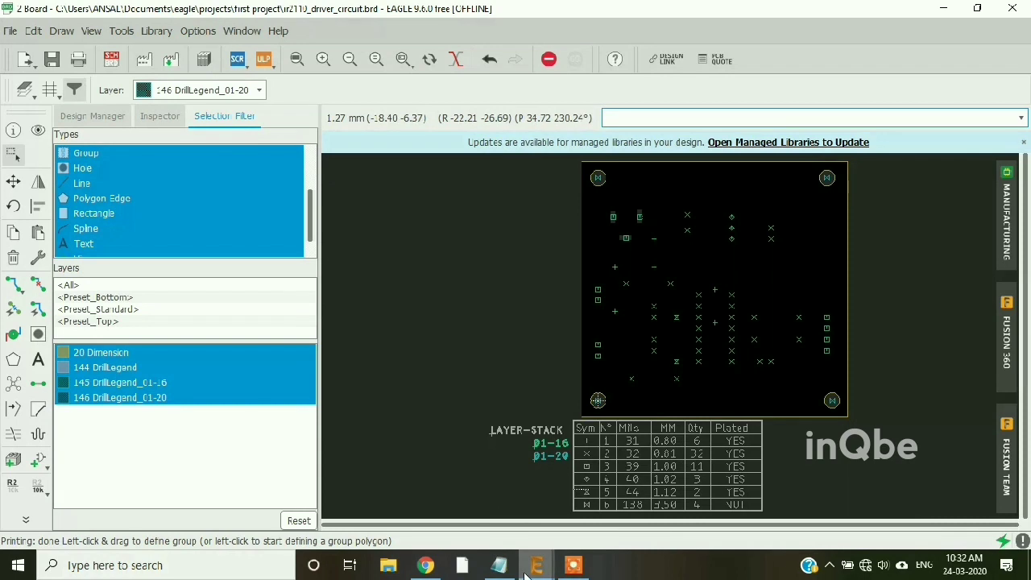
Make all layers of the board visible again
{"action": "left_click", "coordinate": [24, 97]}
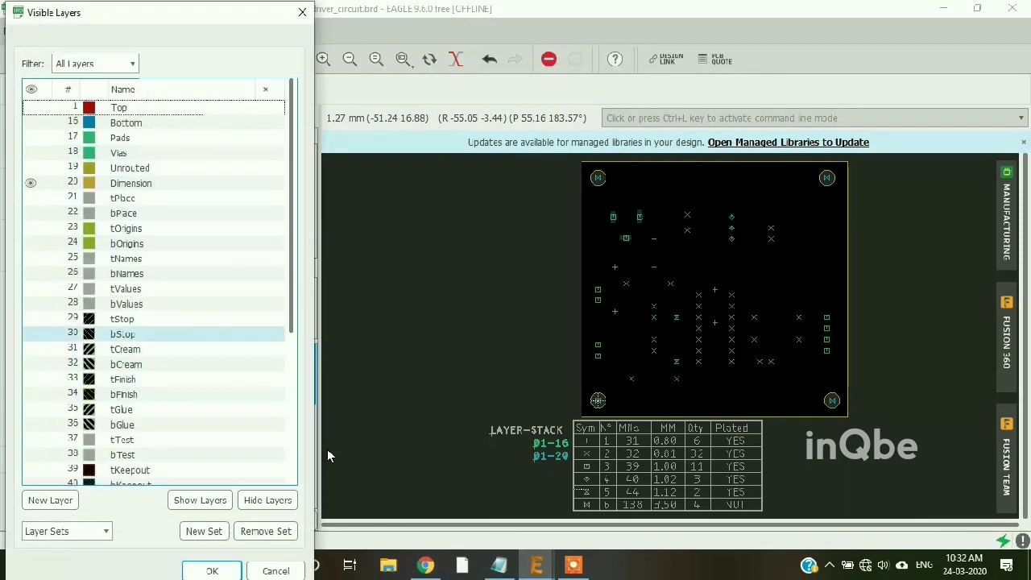
{"action": "left_click", "coordinate": [202, 501]}
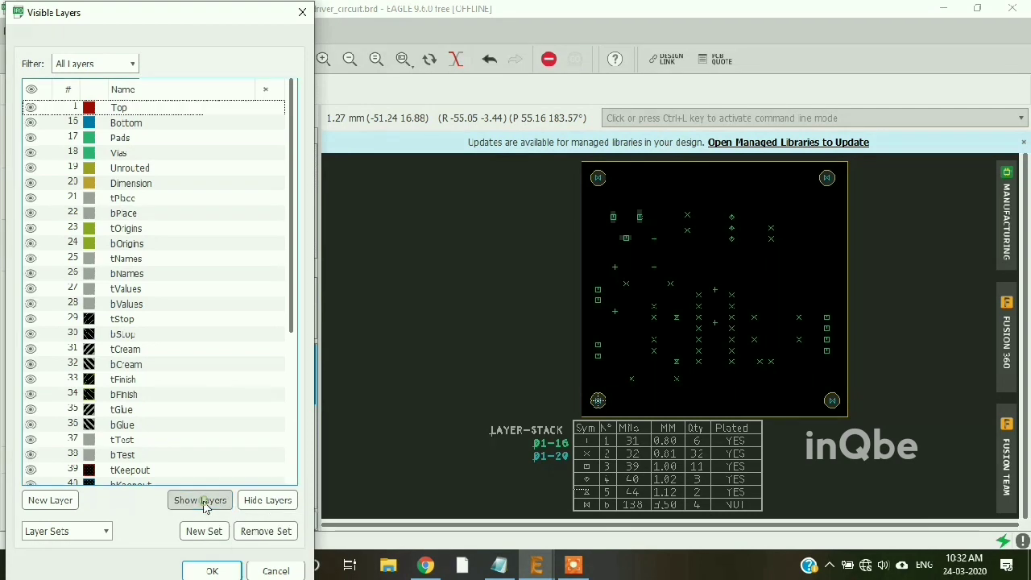
{"action": "left_click", "coordinate": [226, 571]}
{"action": "scroll", "coordinate": [493, 335], "scroll_direction": "down", "scroll_amount": 2}
{"action": "scroll", "coordinate": [707, 310], "scroll_direction": "up", "scroll_amount": 1}
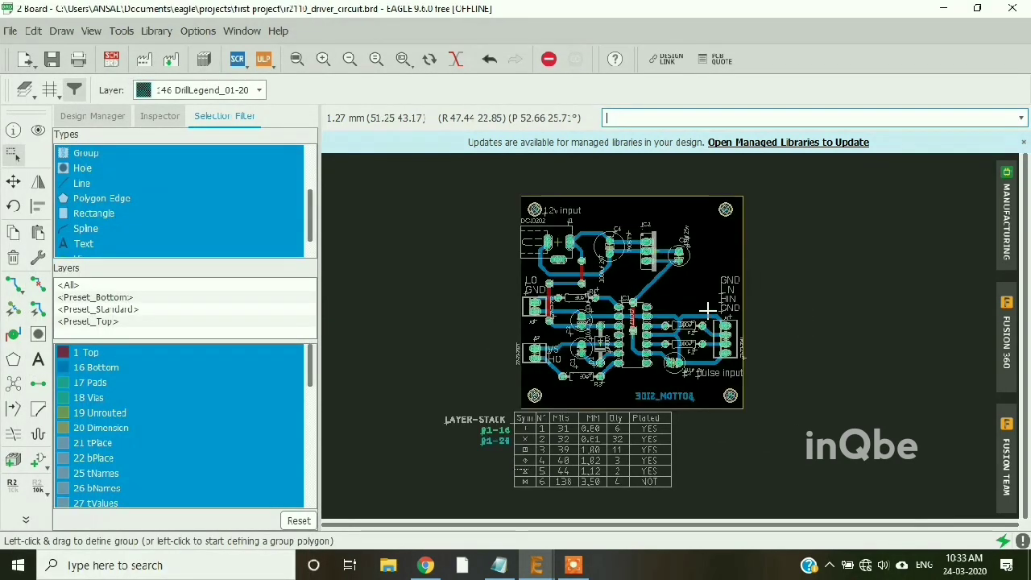
Switch to the EAGLE Control Panel, expand first project, and open BOTTOM_SIDE.pdf in Chrome to examine the printed copper tracks
{"action": "mouse_move", "coordinate": [535, 564]}
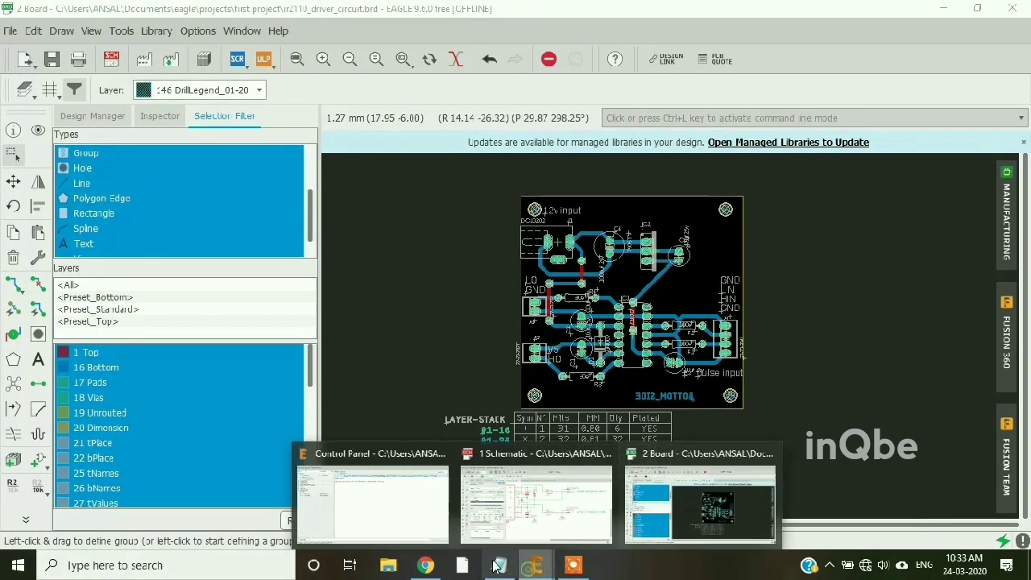
{"action": "left_click", "coordinate": [384, 520]}
{"action": "left_click", "coordinate": [23, 206]}
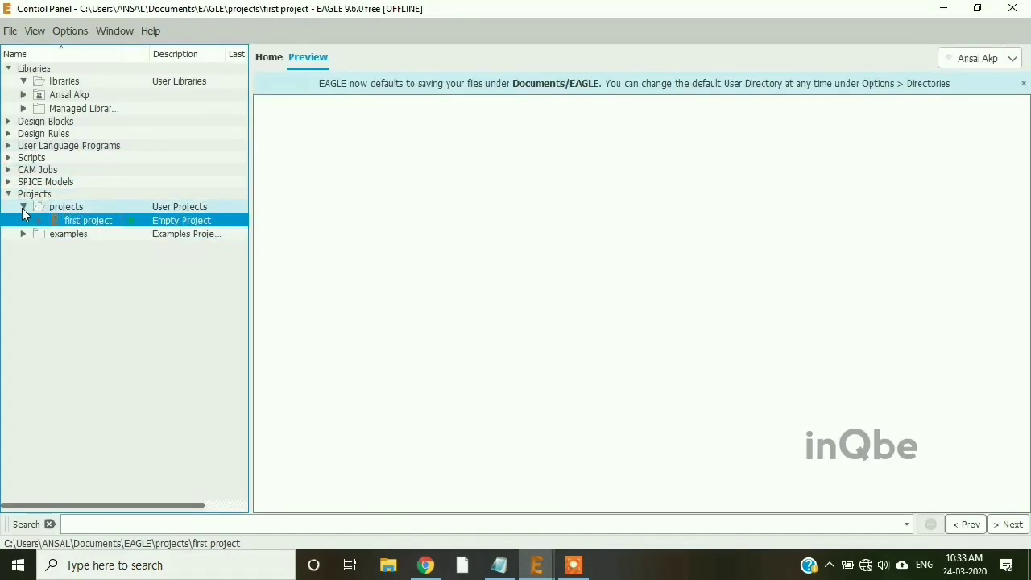
{"action": "left_click", "coordinate": [39, 221]}
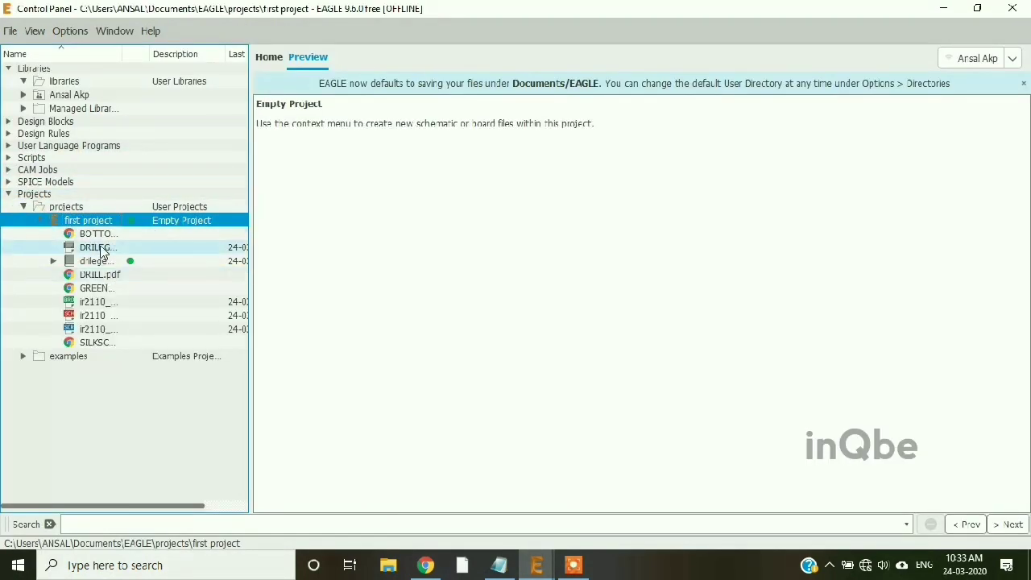
{"action": "left_click", "coordinate": [100, 234]}
{"action": "double_click", "coordinate": [100, 235]}
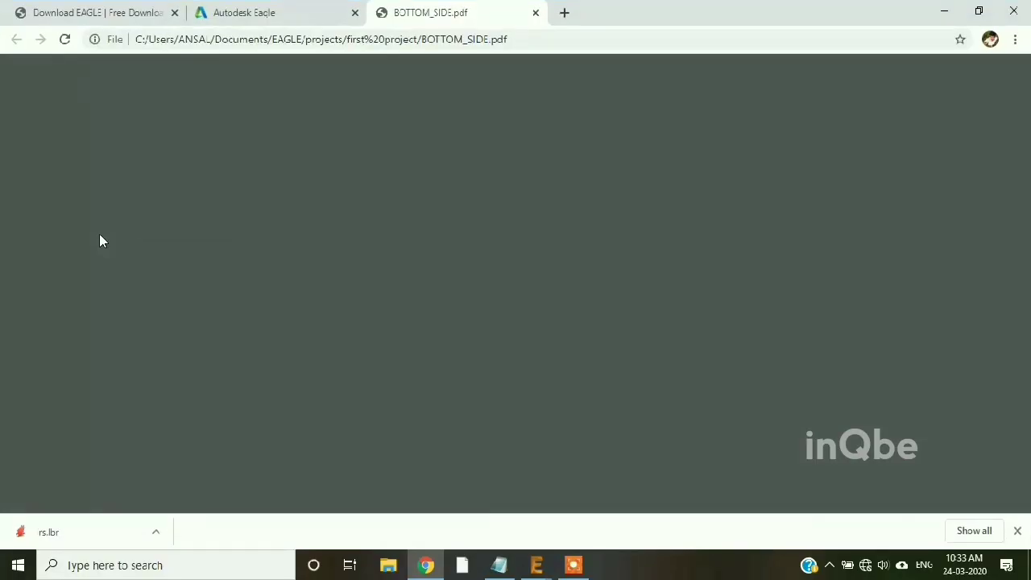
{"action": "scroll", "coordinate": [475, 247], "scroll_direction": "down", "scroll_amount": 3}
{"action": "scroll", "coordinate": [469, 319], "scroll_direction": "up", "scroll_amount": 3, "text": "ctrl"}
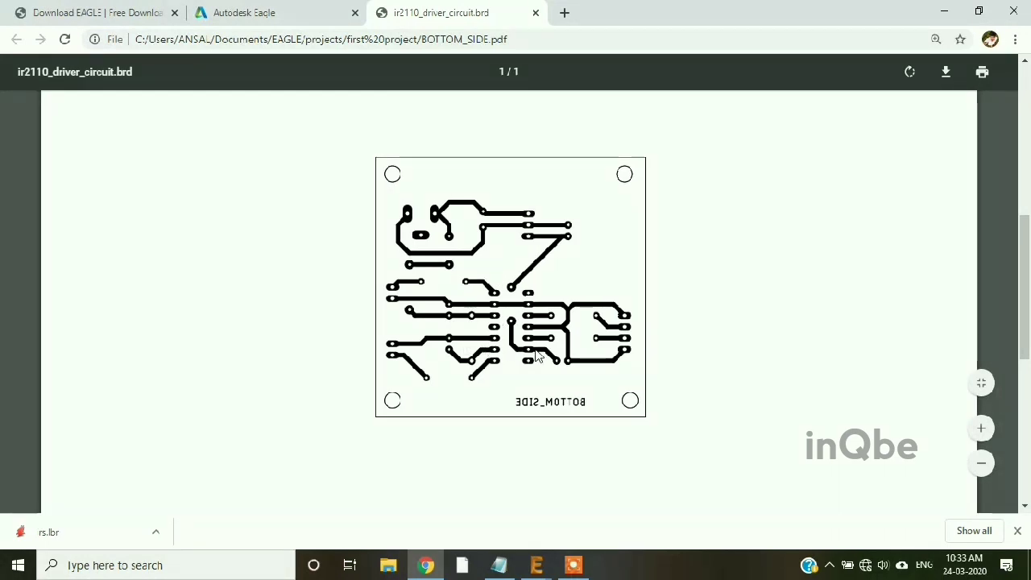
Return to the EAGLE Control Panel and open GREENMASK.pdf in Chrome to examine the solder mask print
{"action": "mouse_move", "coordinate": [535, 565]}
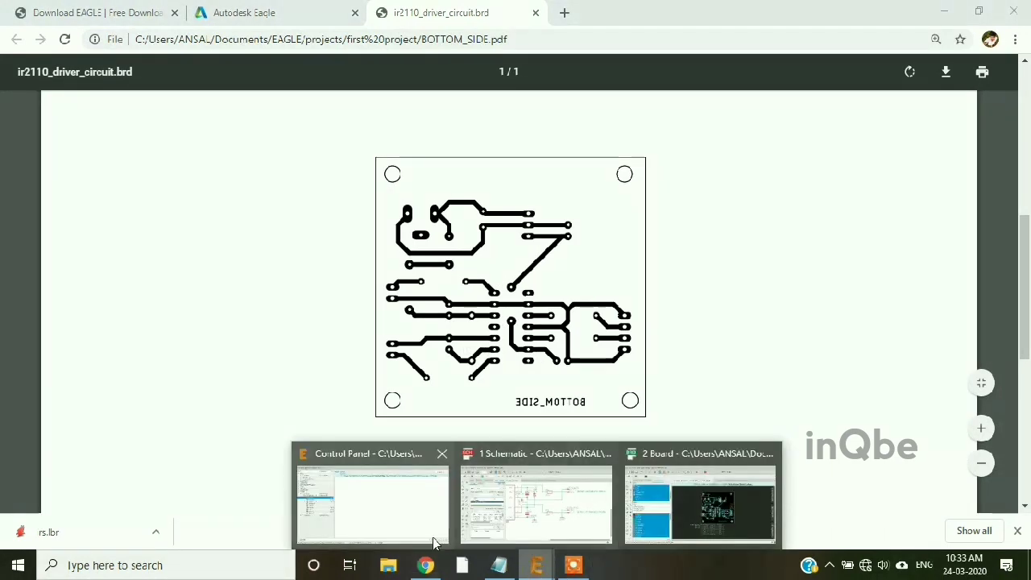
{"action": "left_click", "coordinate": [317, 480]}
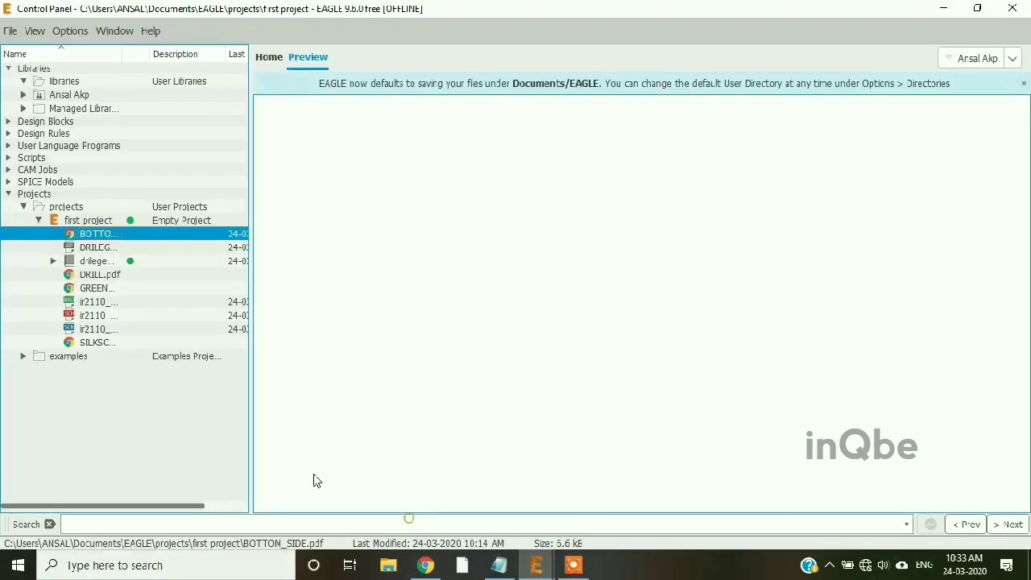
{"action": "double_click", "coordinate": [95, 287]}
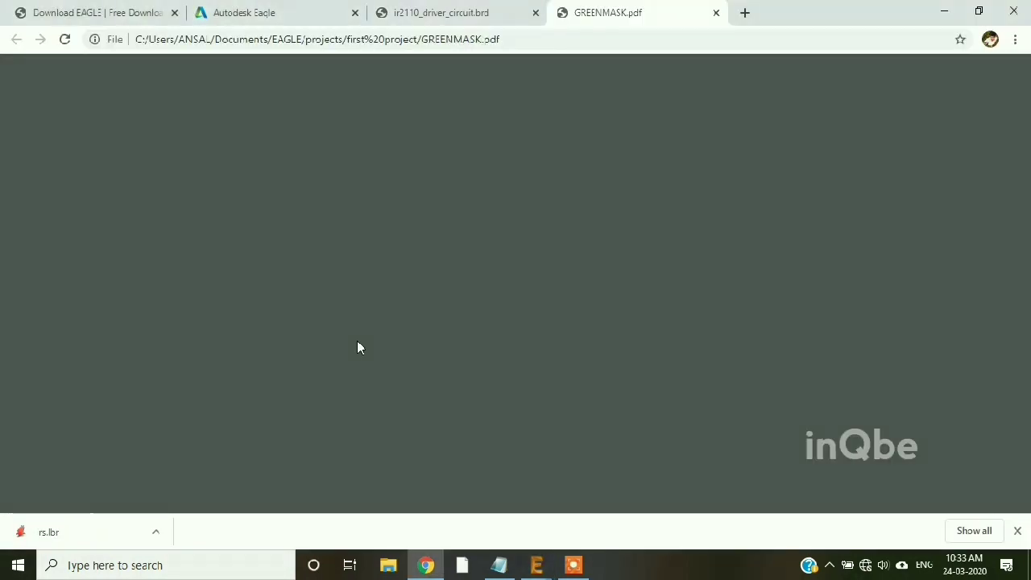
{"action": "scroll", "coordinate": [421, 262], "scroll_direction": "down", "scroll_amount": 3}
{"action": "scroll", "coordinate": [521, 285], "scroll_direction": "up", "scroll_amount": 3, "text": "ctrl"}
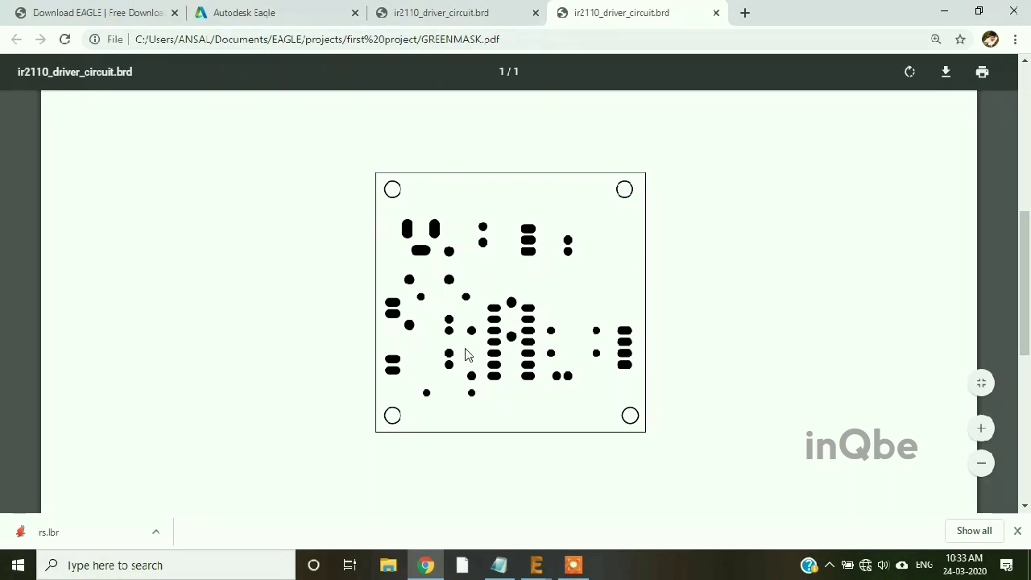
Return to the EAGLE Control Panel and open SILKSCREEN.pdf in Chrome to examine the component outlines and labels
{"action": "mouse_move", "coordinate": [544, 564]}
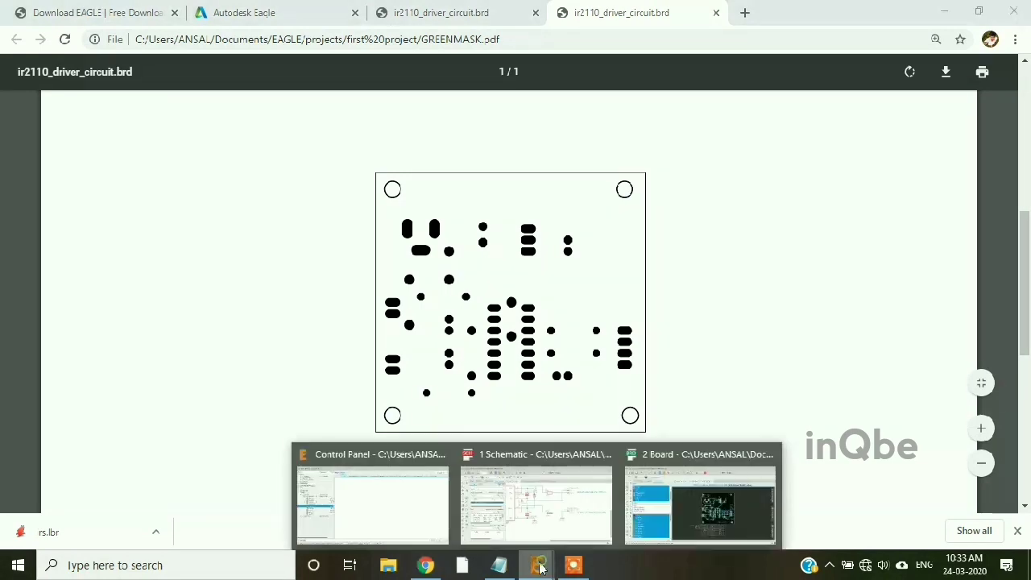
{"action": "left_click", "coordinate": [349, 483]}
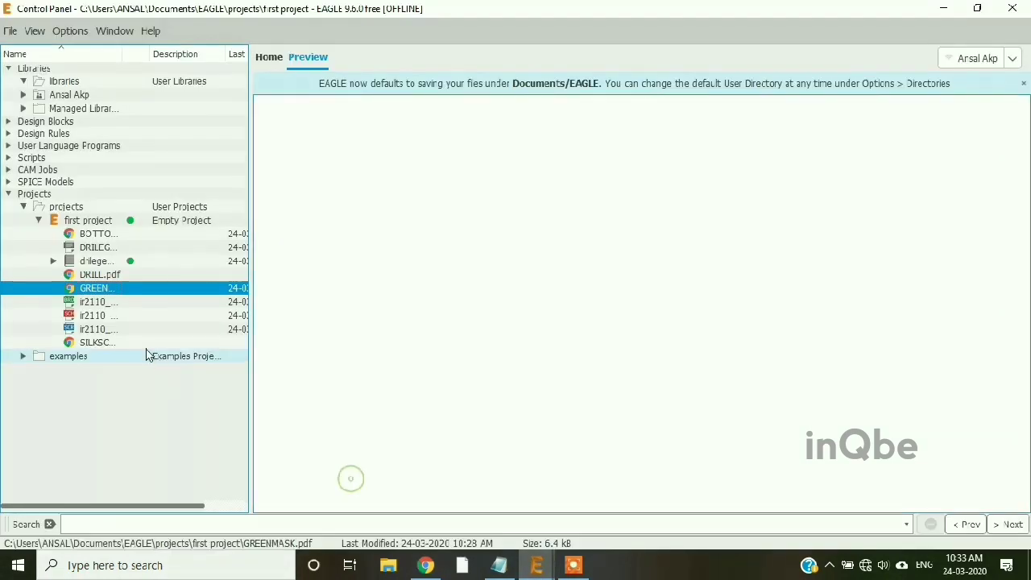
{"action": "double_click", "coordinate": [95, 343]}
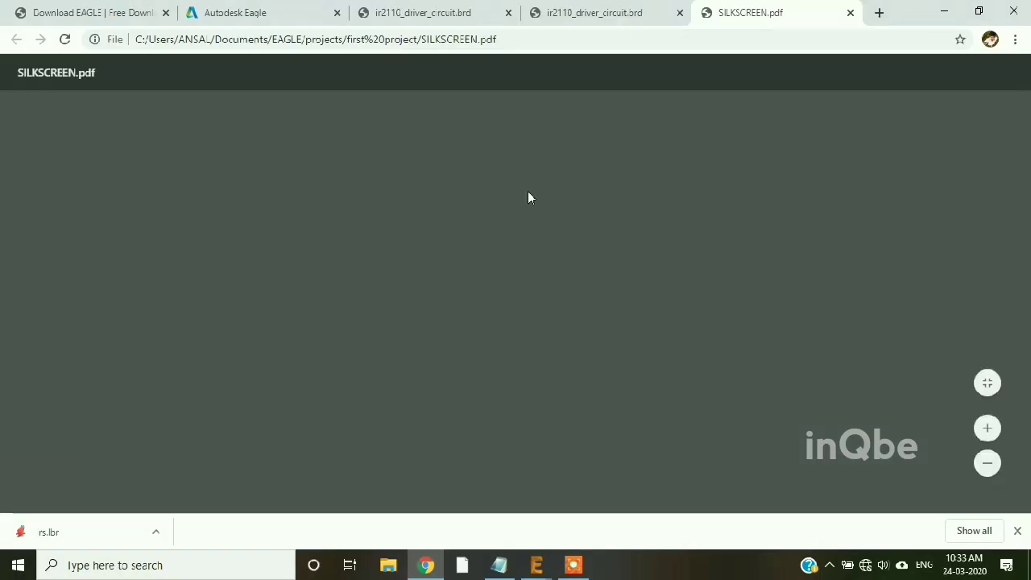
{"action": "scroll", "coordinate": [491, 295], "scroll_direction": "up", "scroll_amount": 1, "text": "ctrl"}
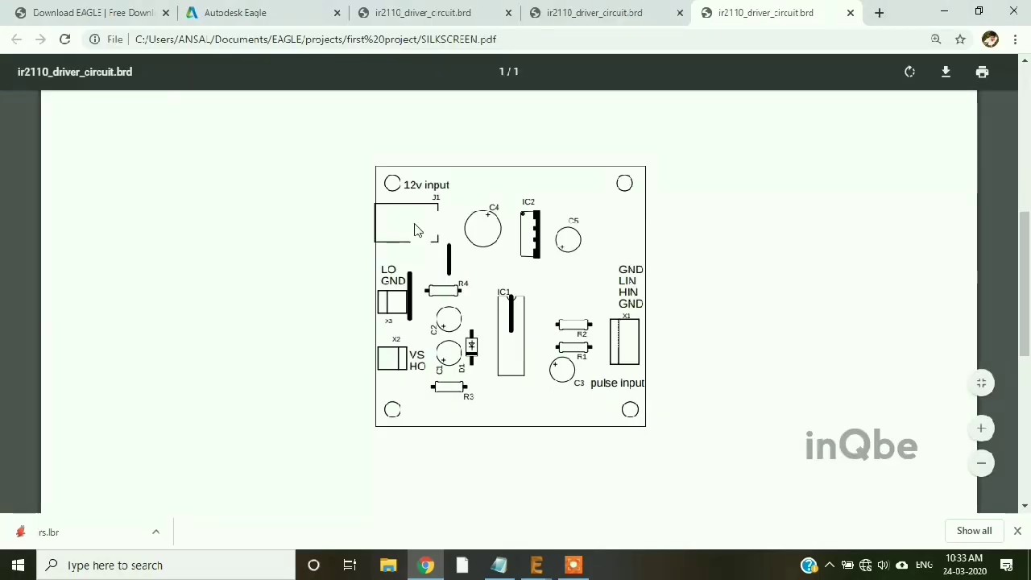
Return to the EAGLE Control Panel and open DRILL.pdf to examine the drill print
{"action": "mouse_move", "coordinate": [537, 565]}
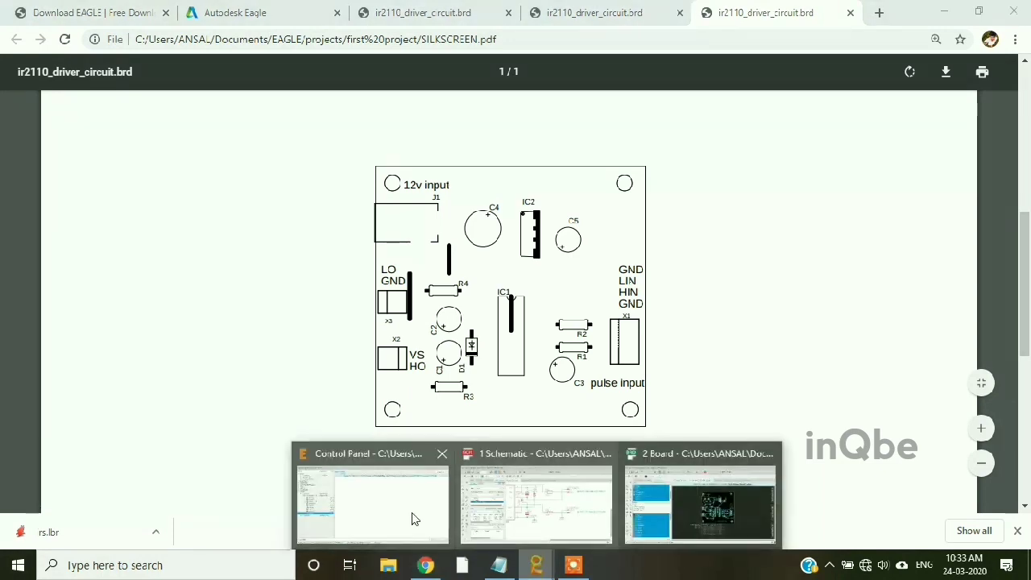
{"action": "left_click", "coordinate": [364, 509]}
{"action": "double_click", "coordinate": [99, 274]}
{"action": "scroll", "coordinate": [502, 313], "scroll_direction": "down", "scroll_amount": 2}
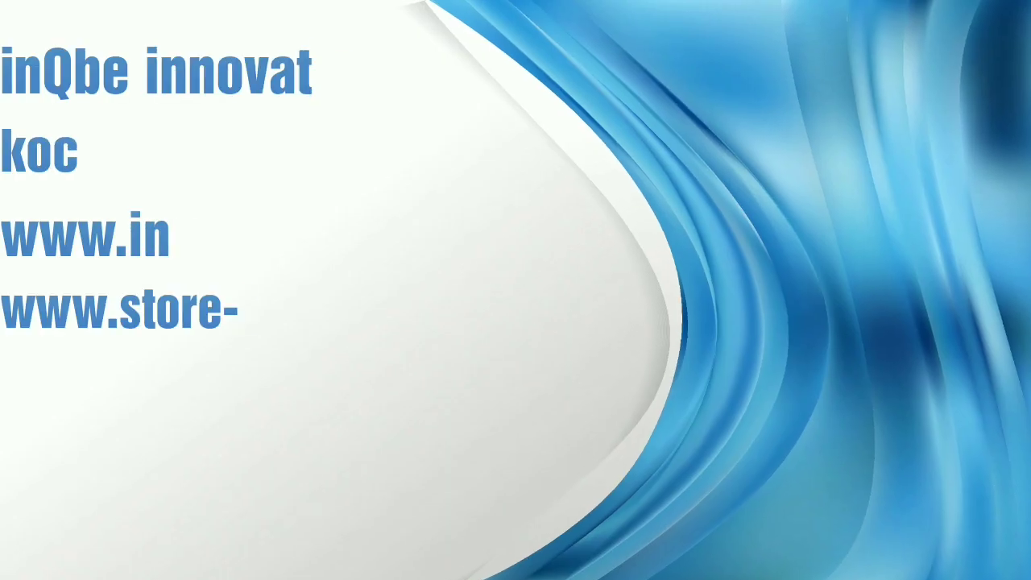